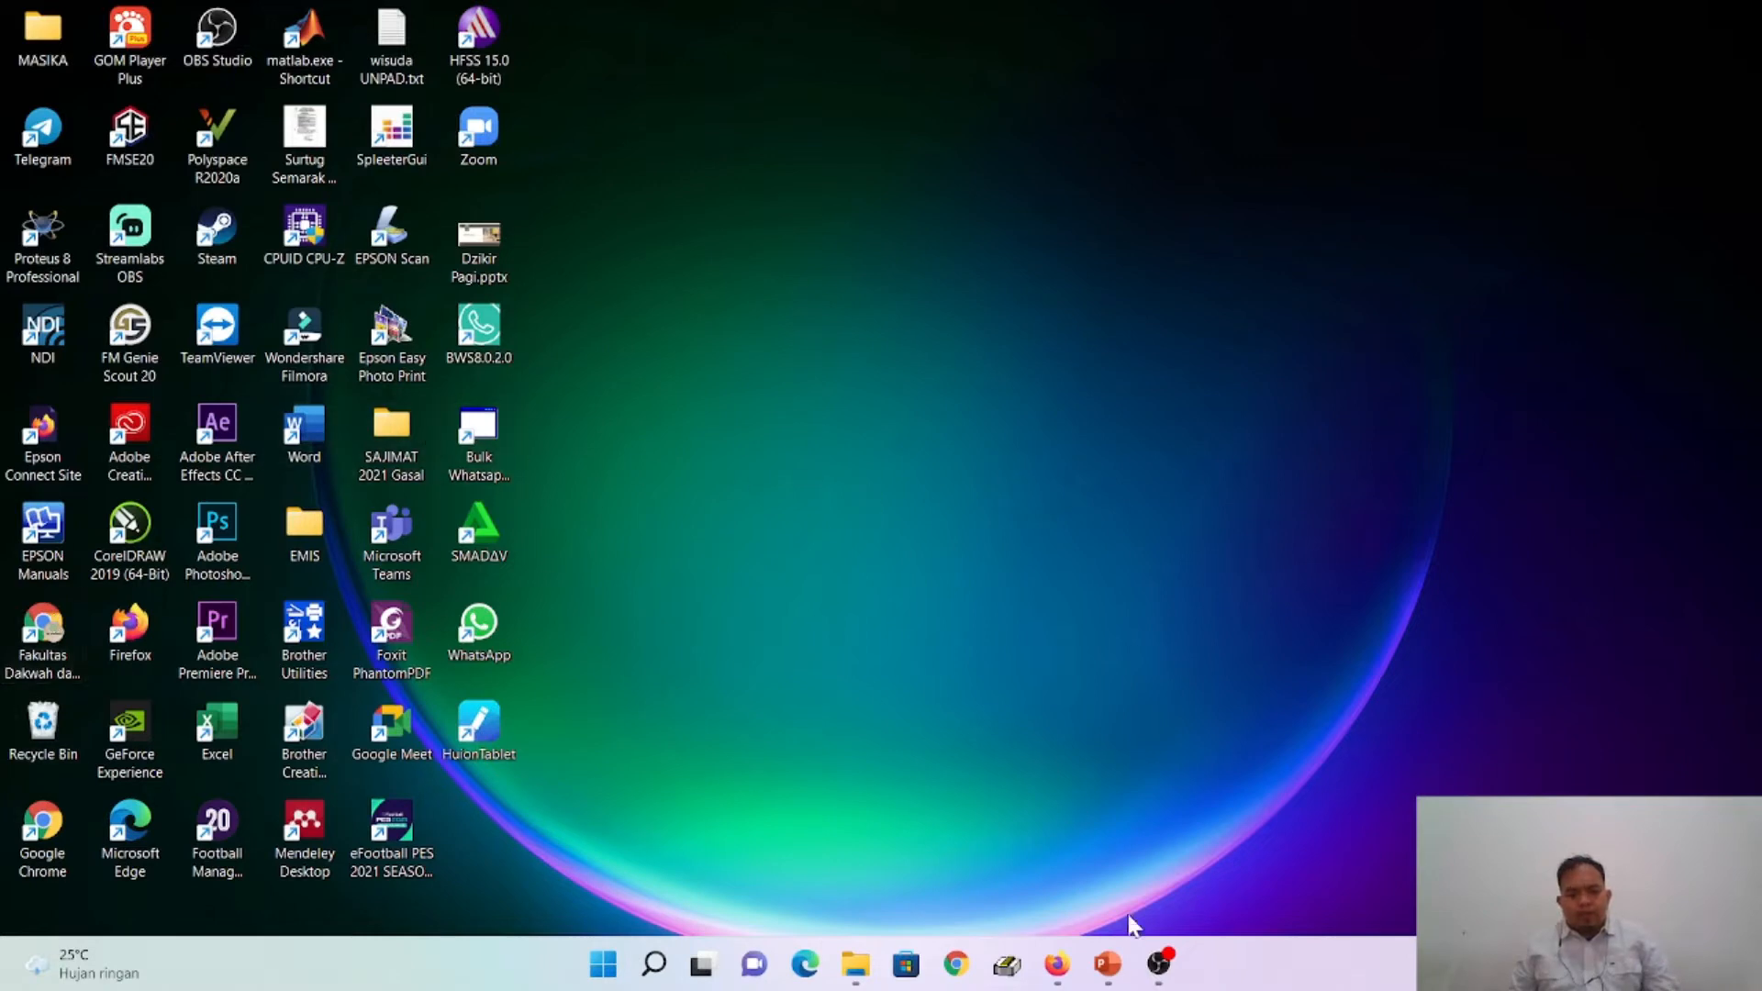
- Open Word with a new blank document and maximize its window
click(1111, 982)
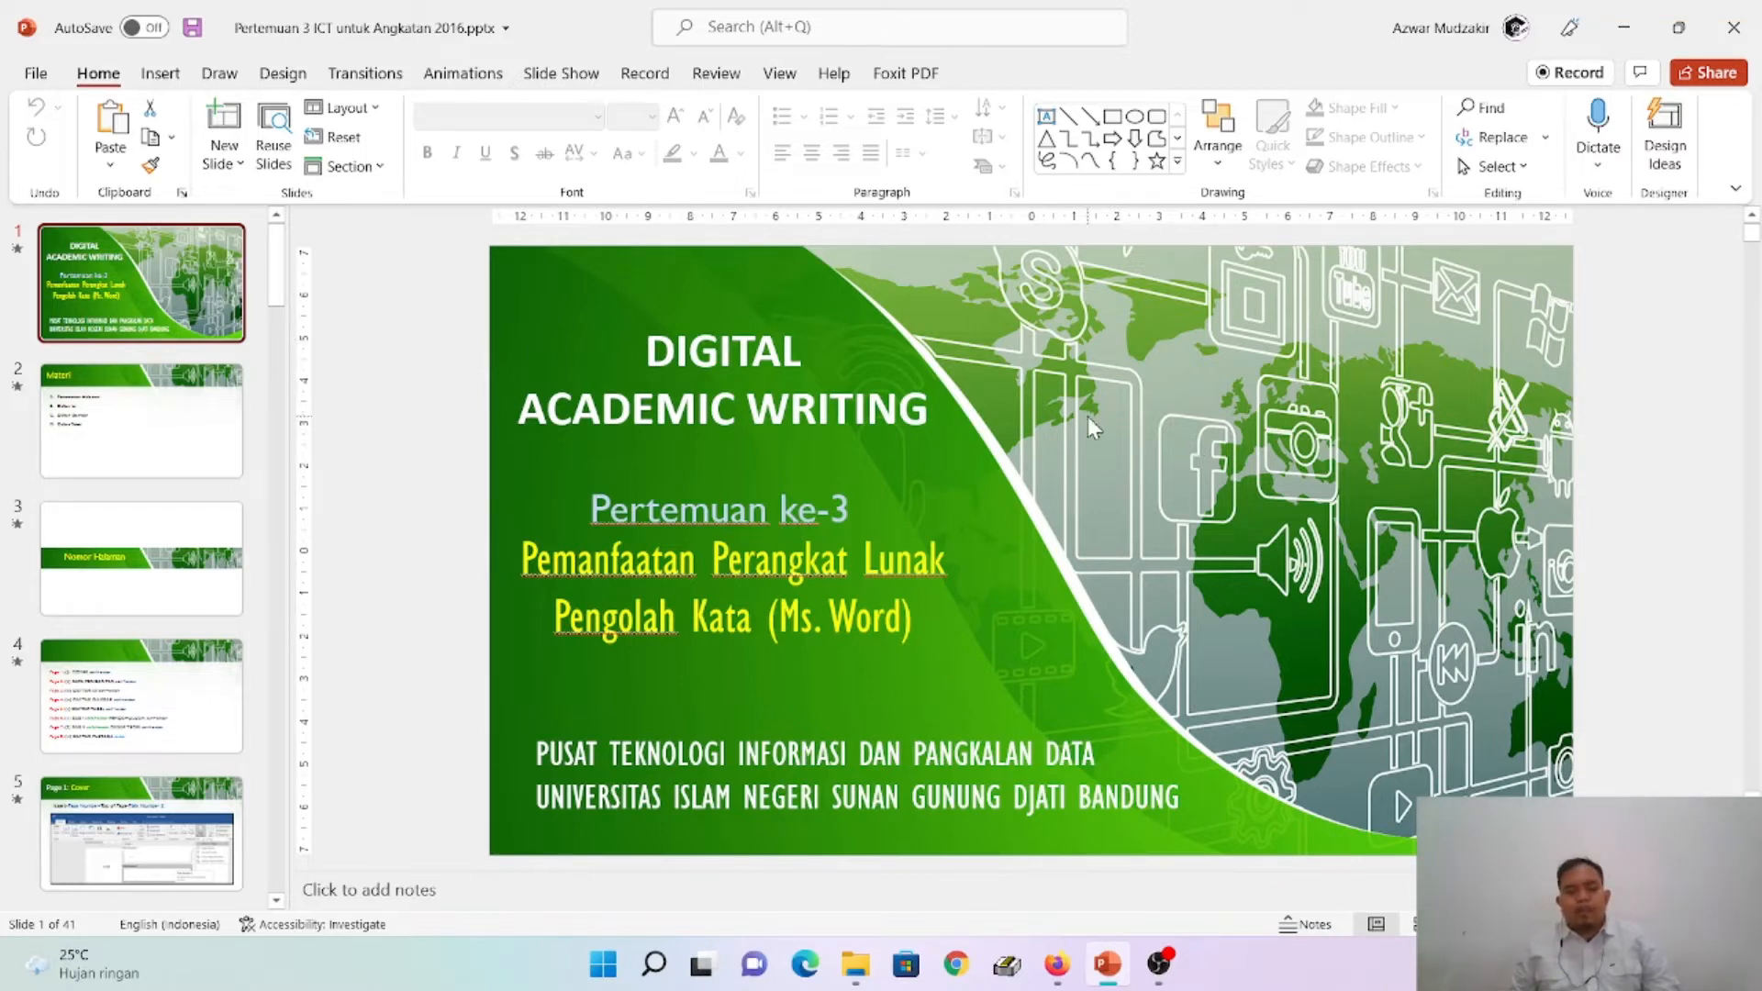
click(601, 978)
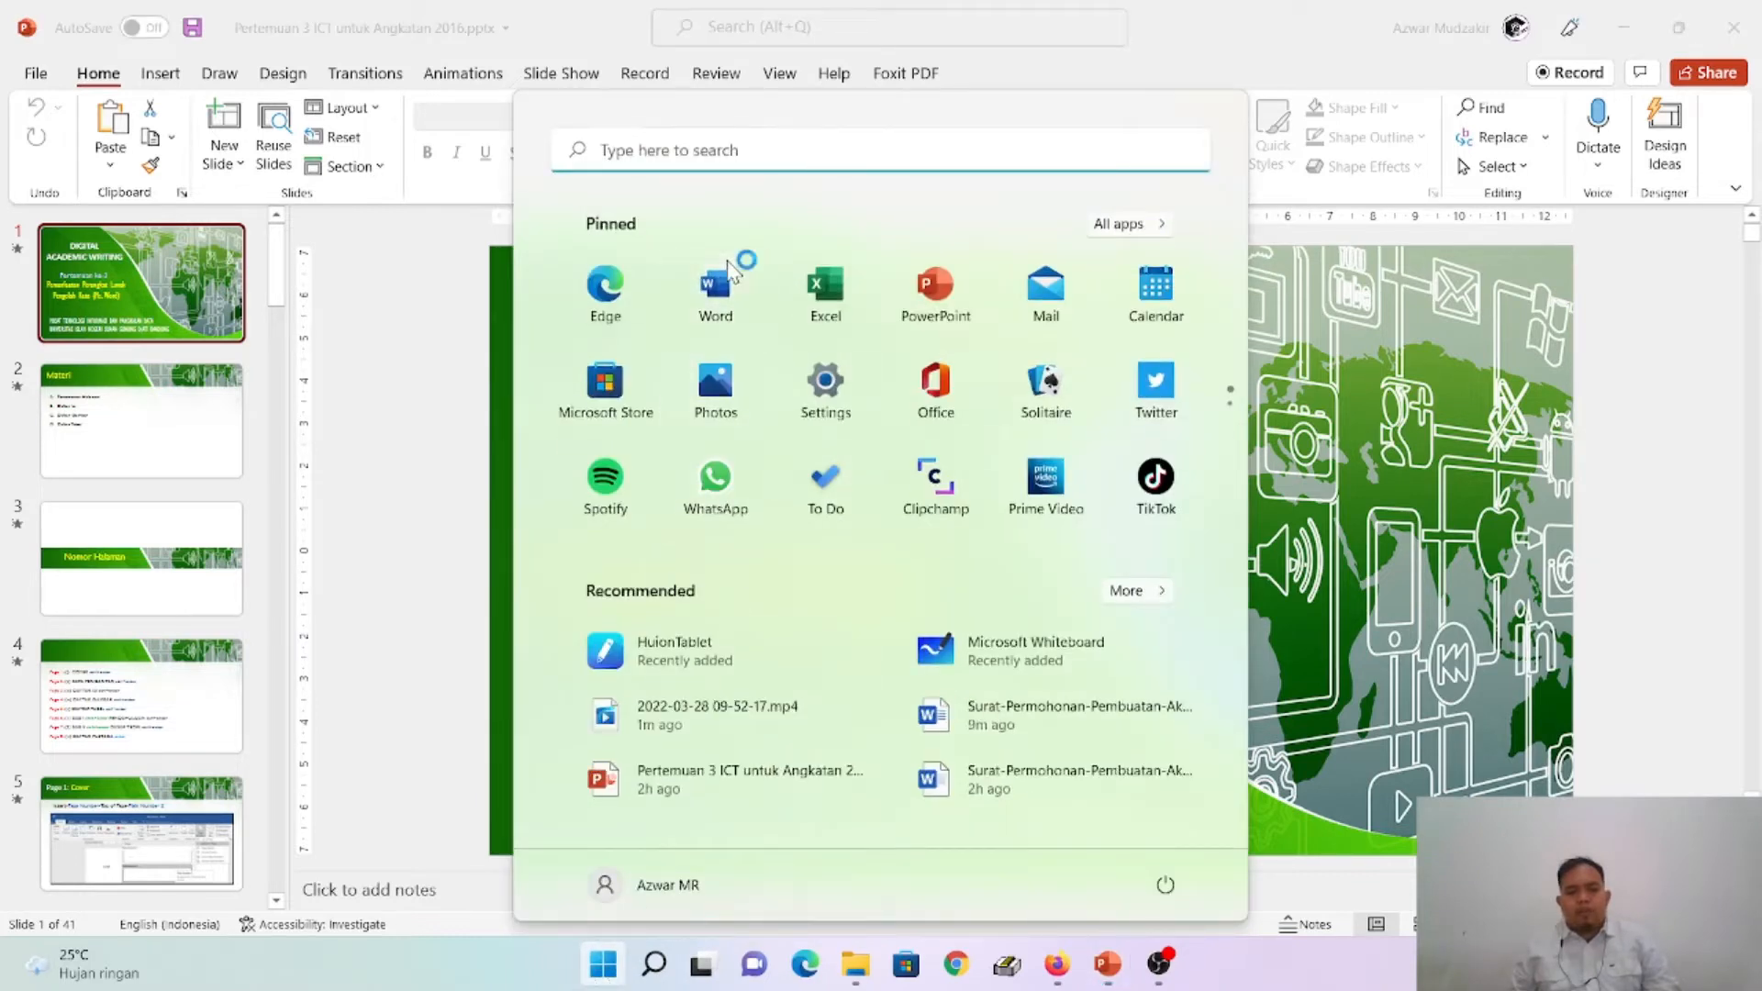
click(710, 353)
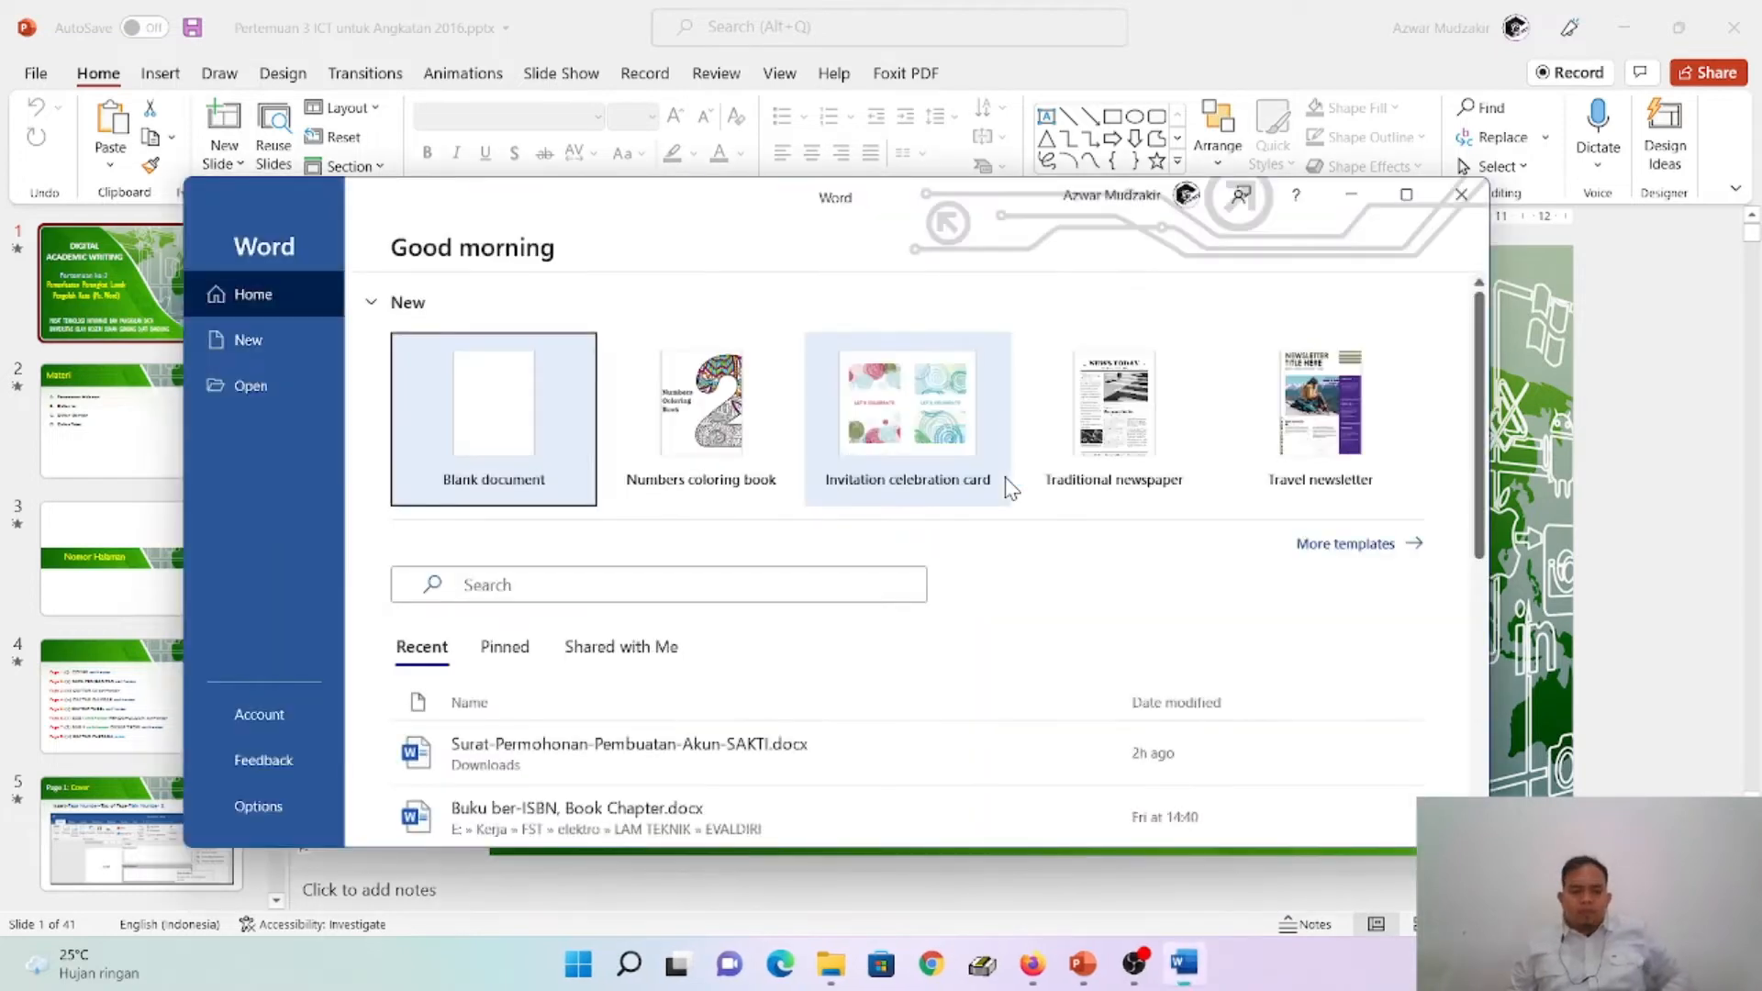
click(474, 444)
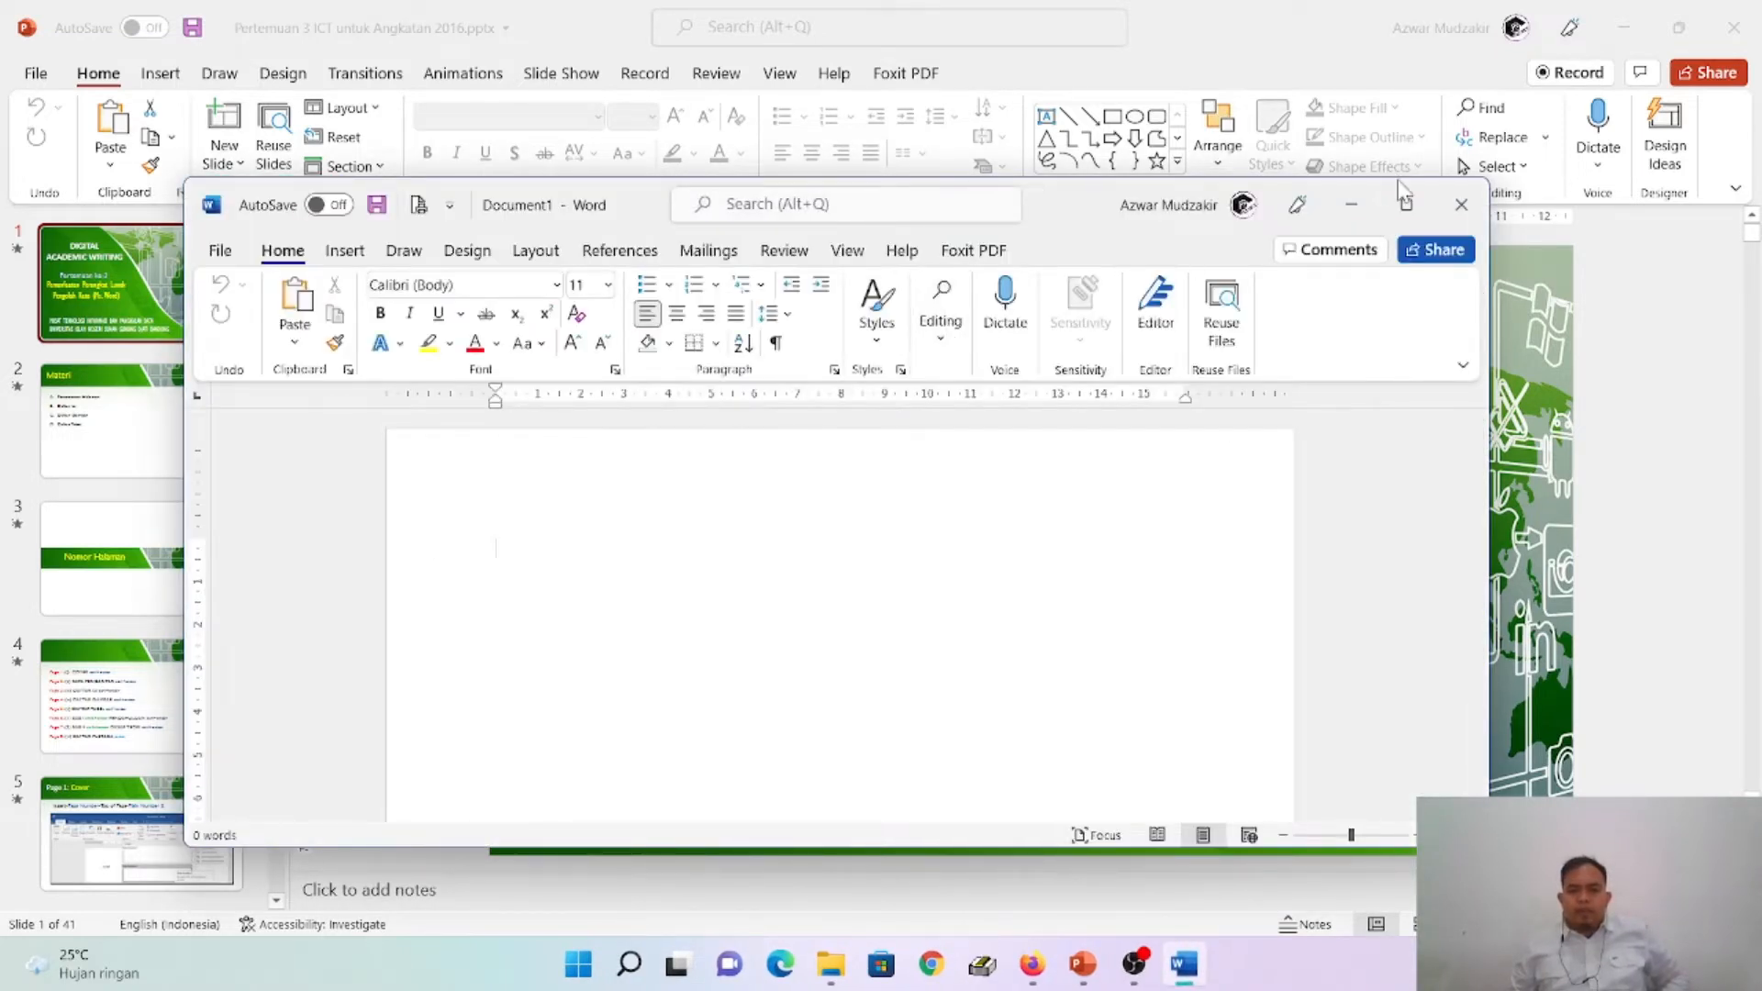
click(1405, 206)
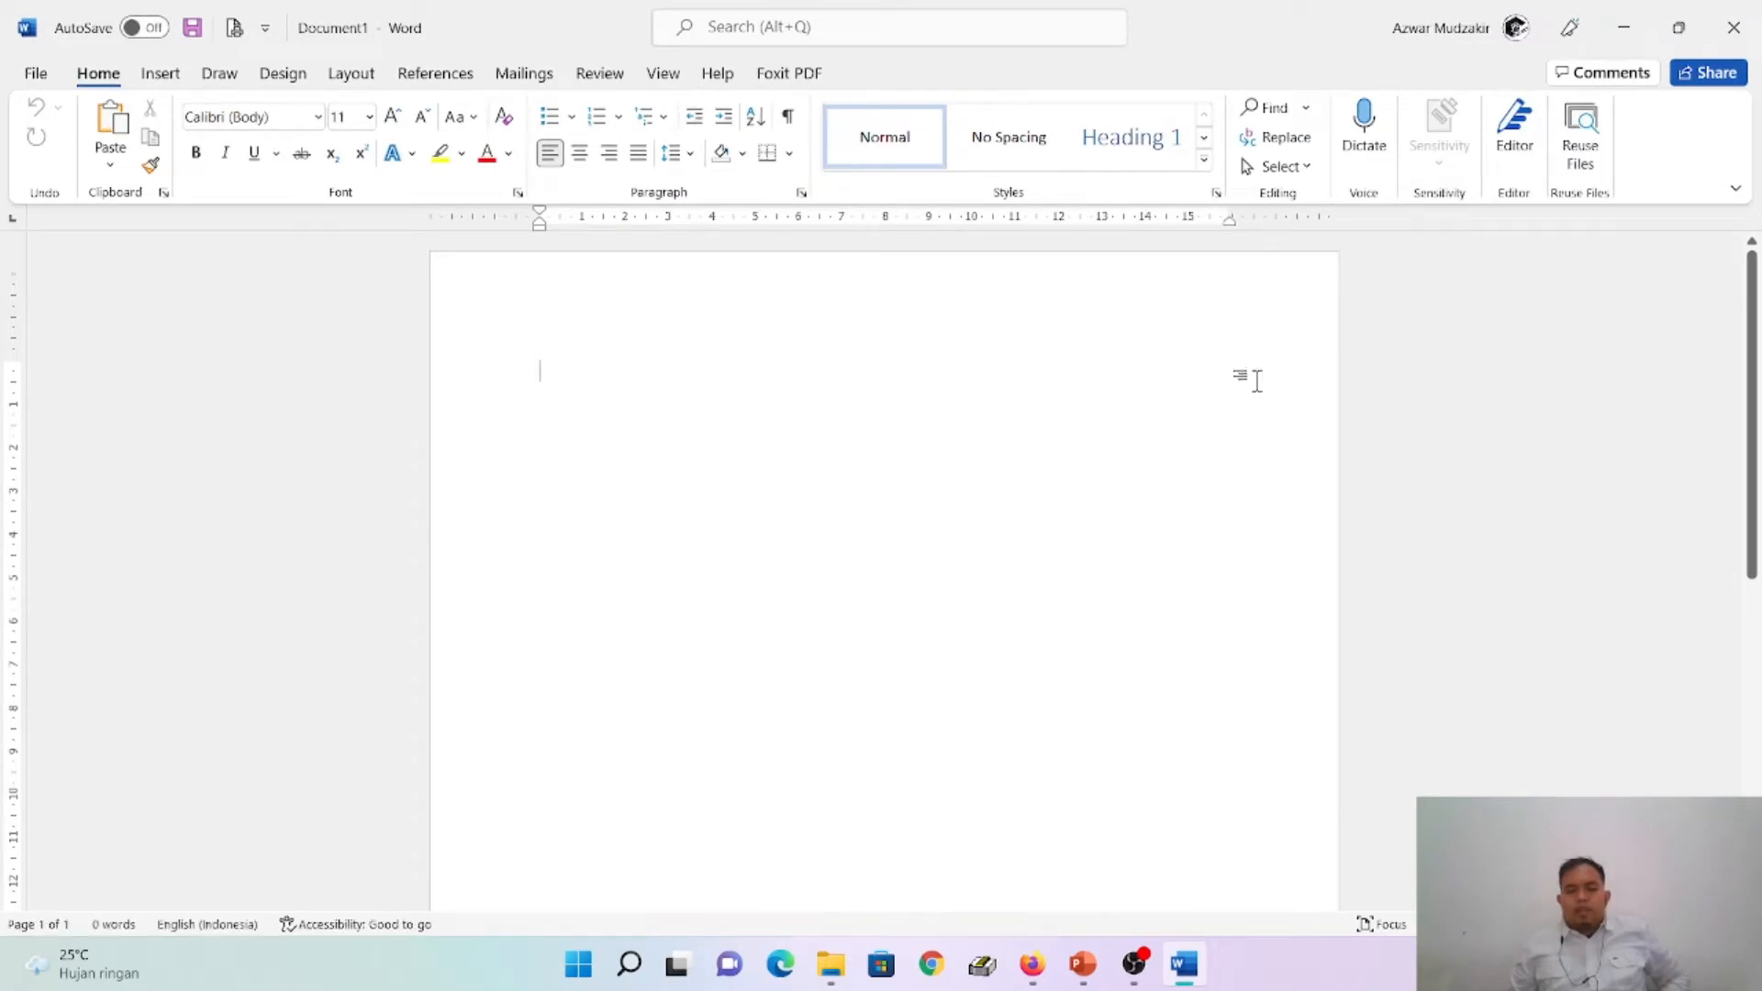
- Switch to the PowerPoint presentation and review slides 2 to 4 for the topics and the page-by-page outline
click(1086, 980)
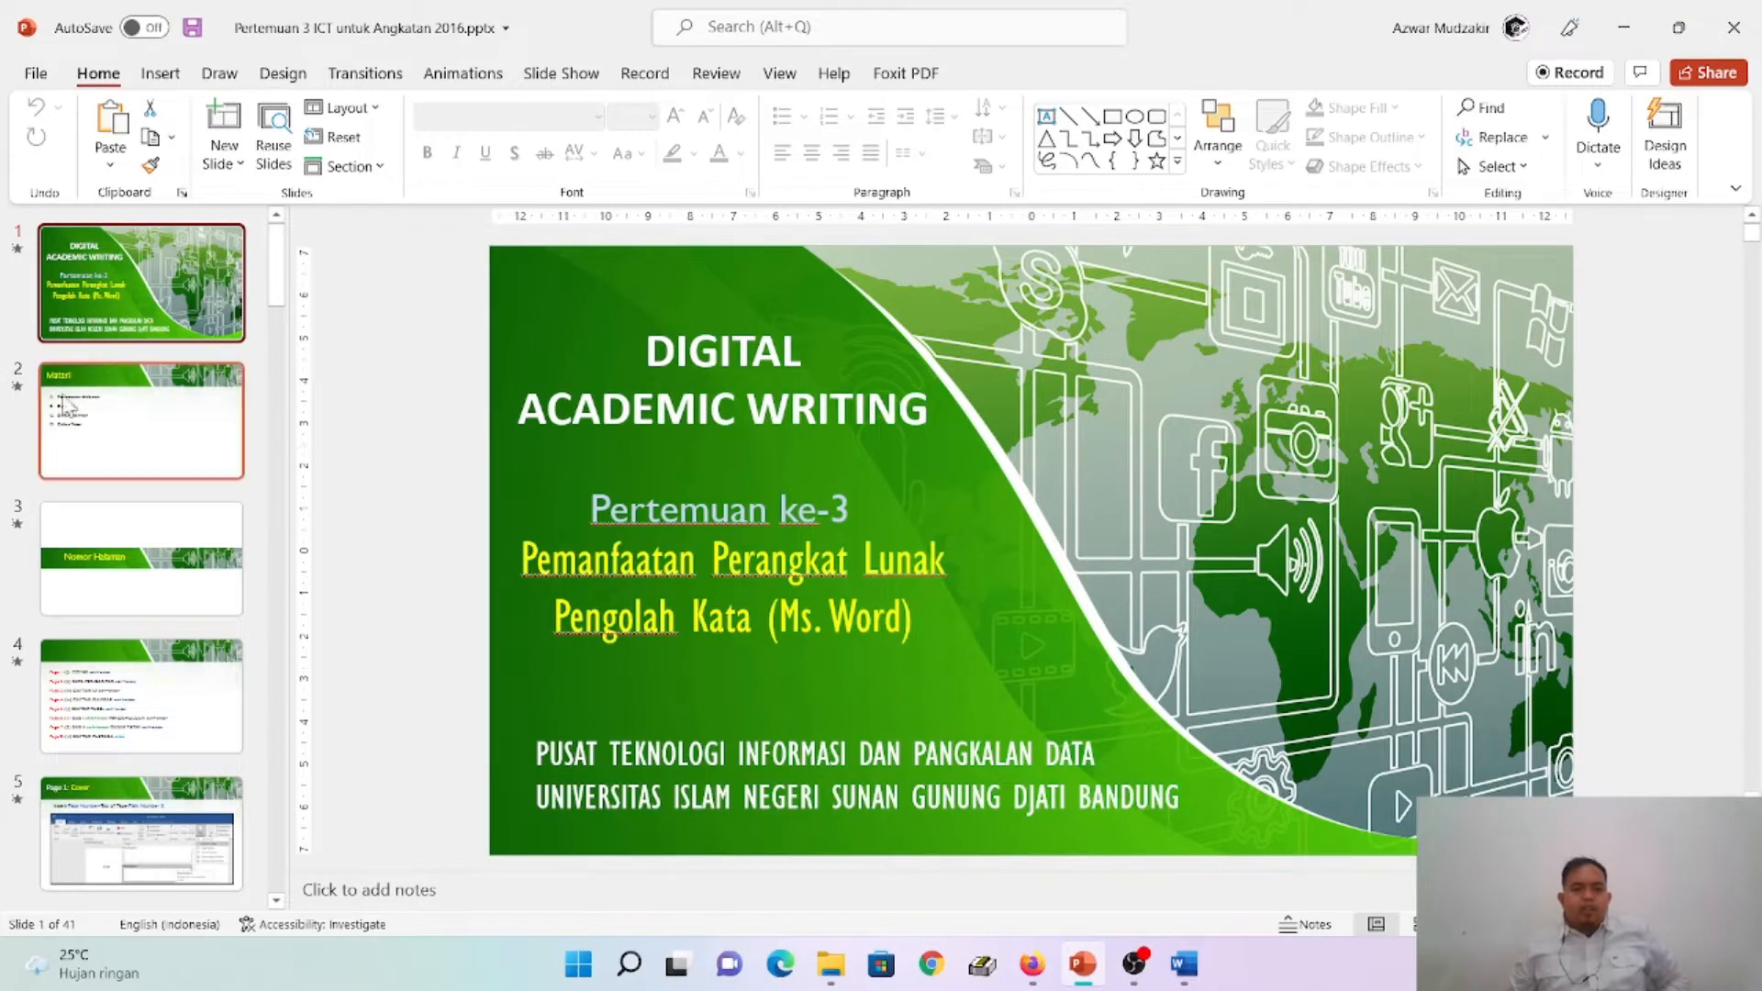
click(66, 457)
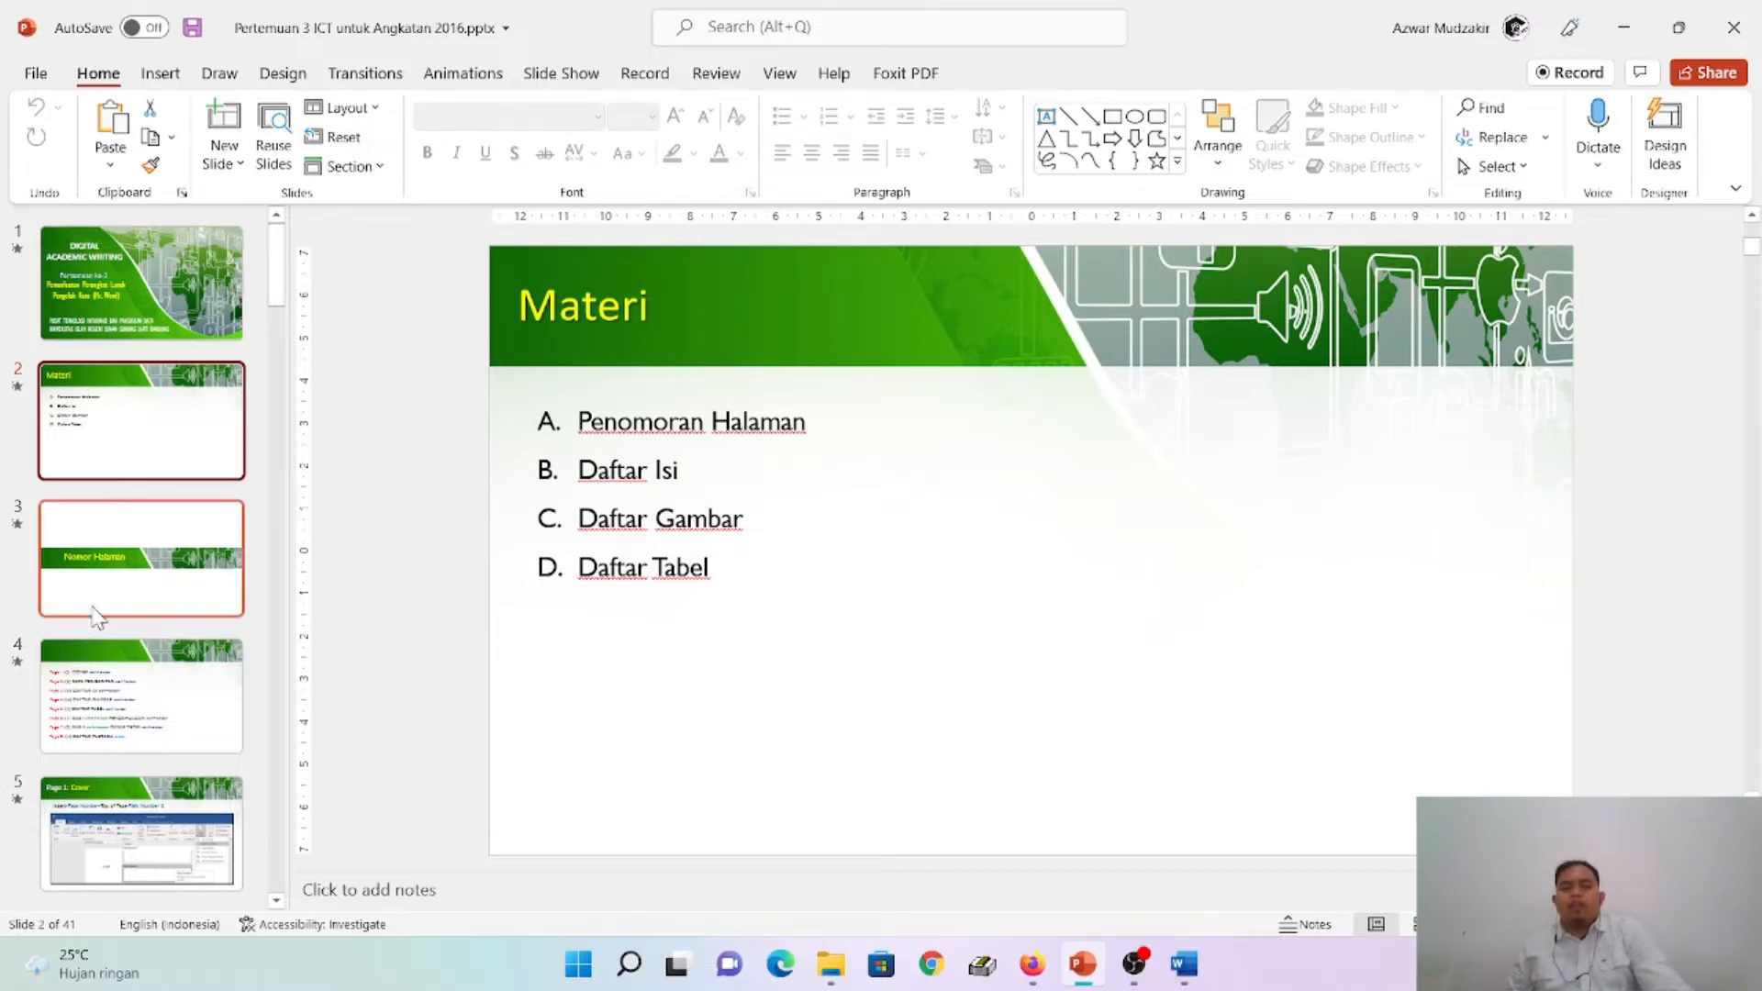
click(211, 582)
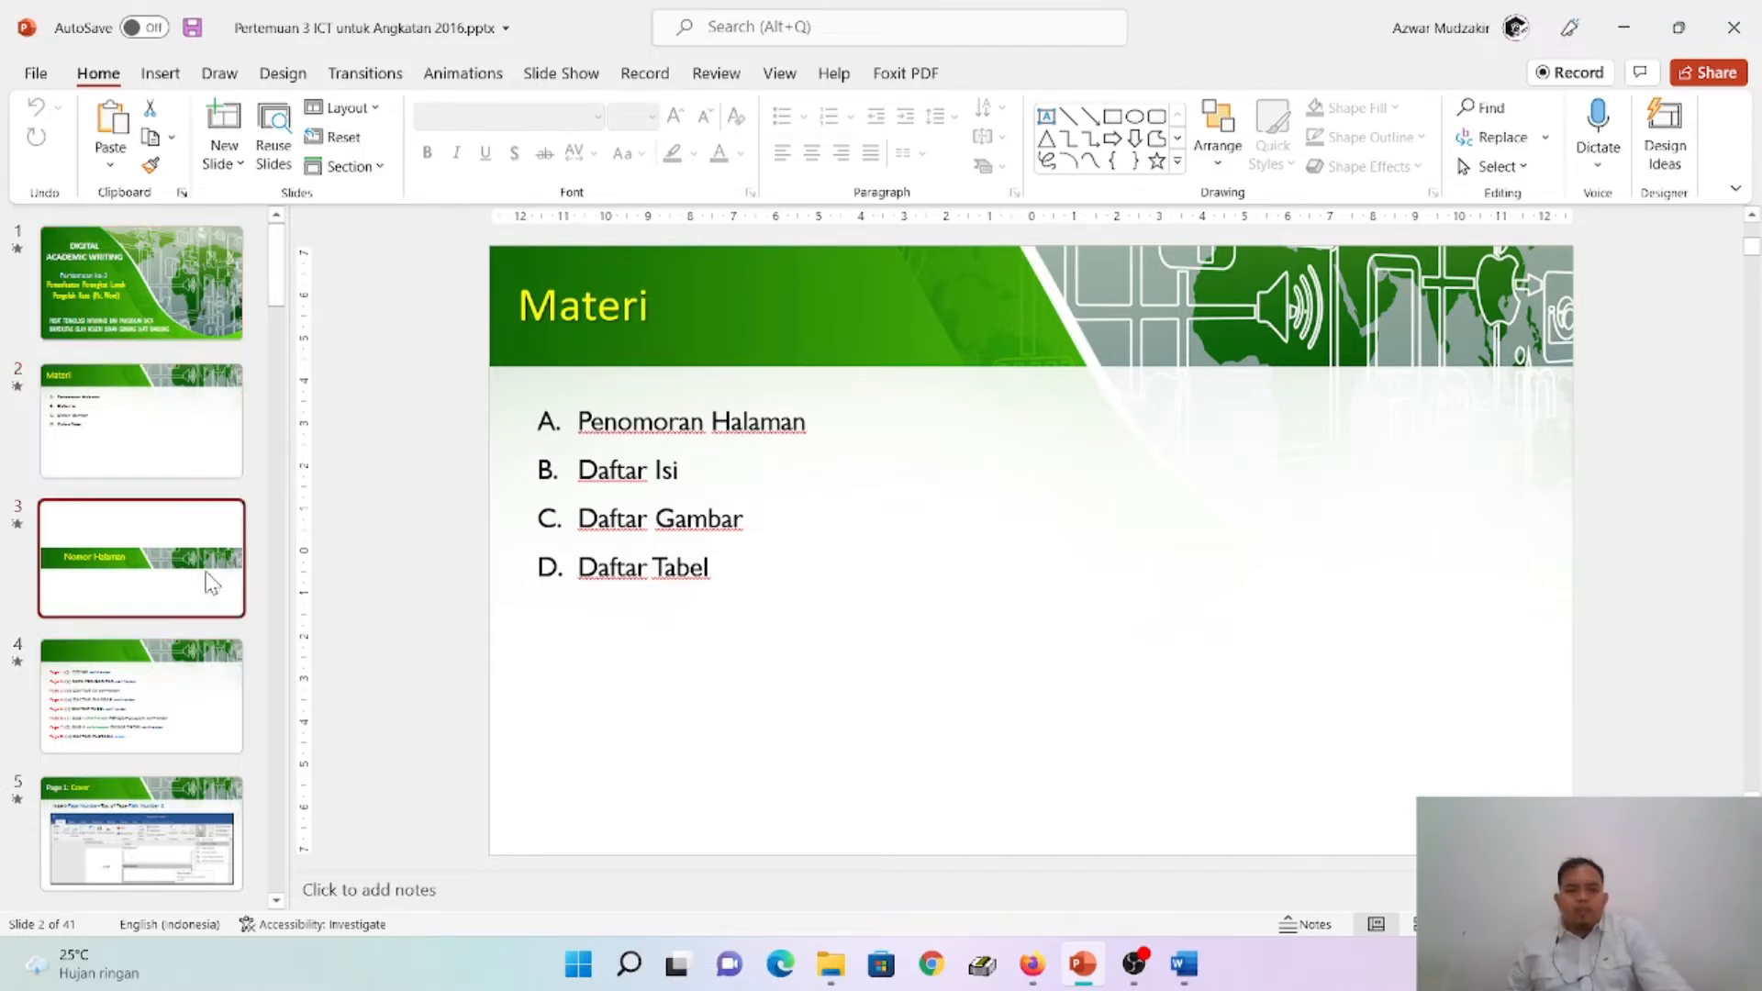
click(156, 731)
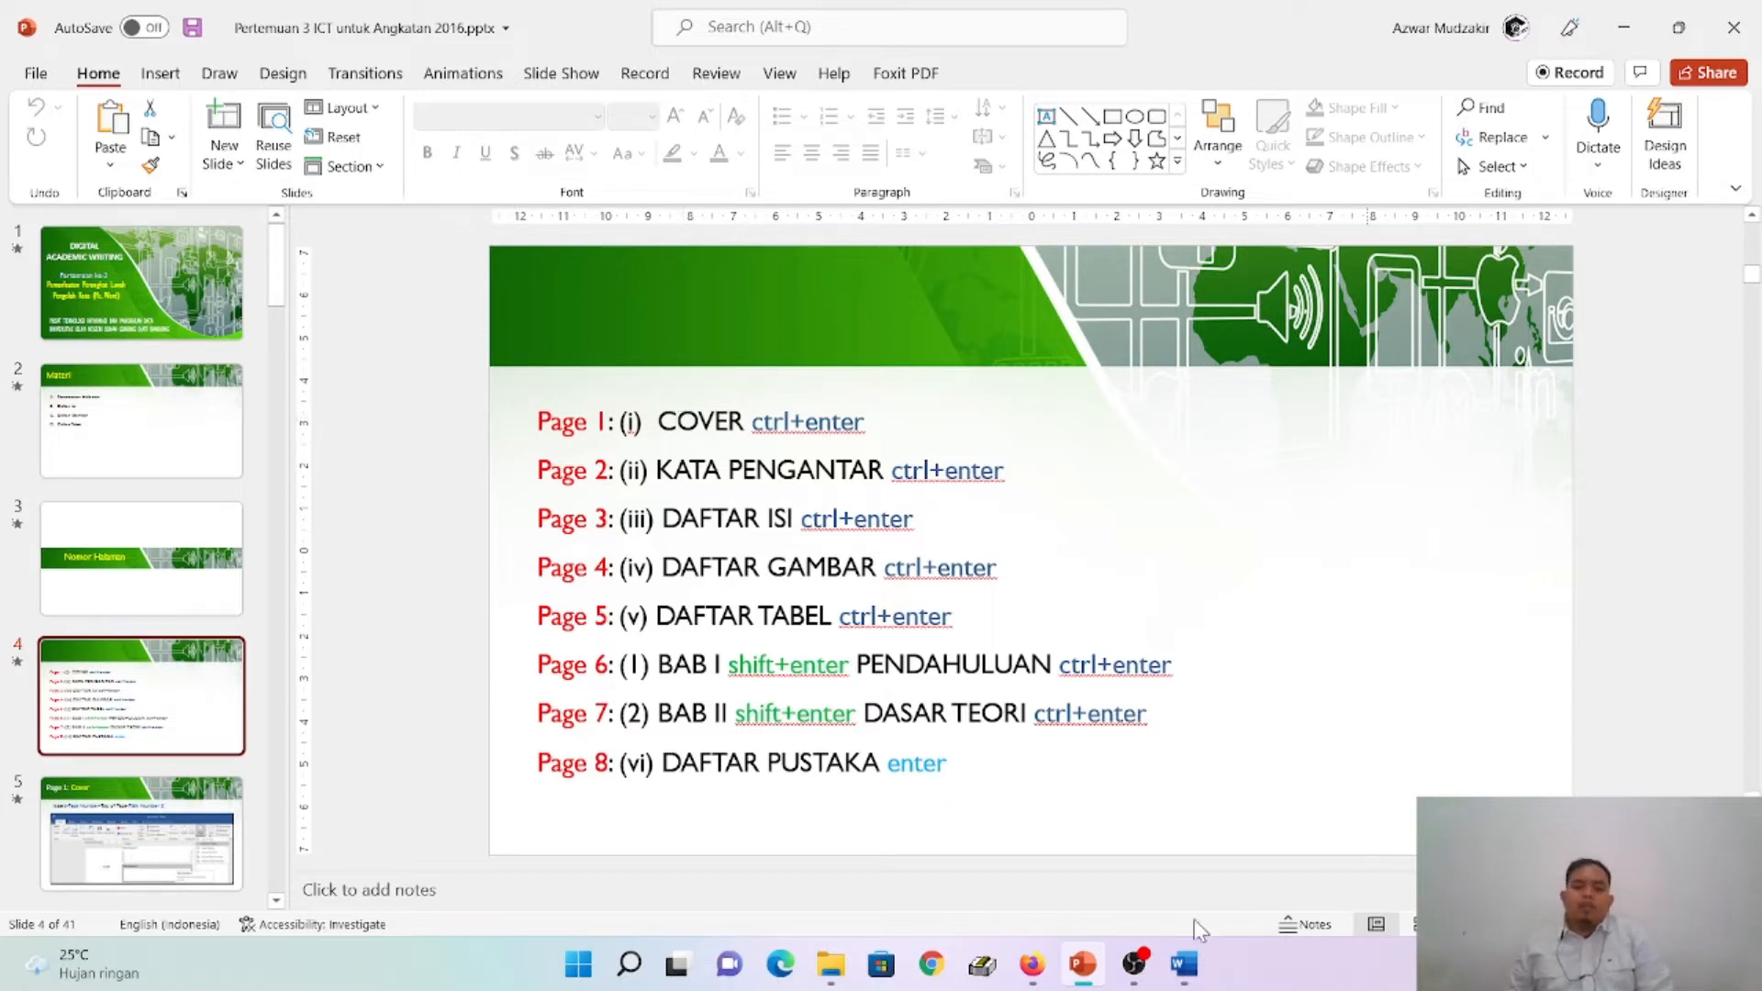
- Switch back to Word, enter COVER on the first page and insert a page break after it
click(1184, 964)
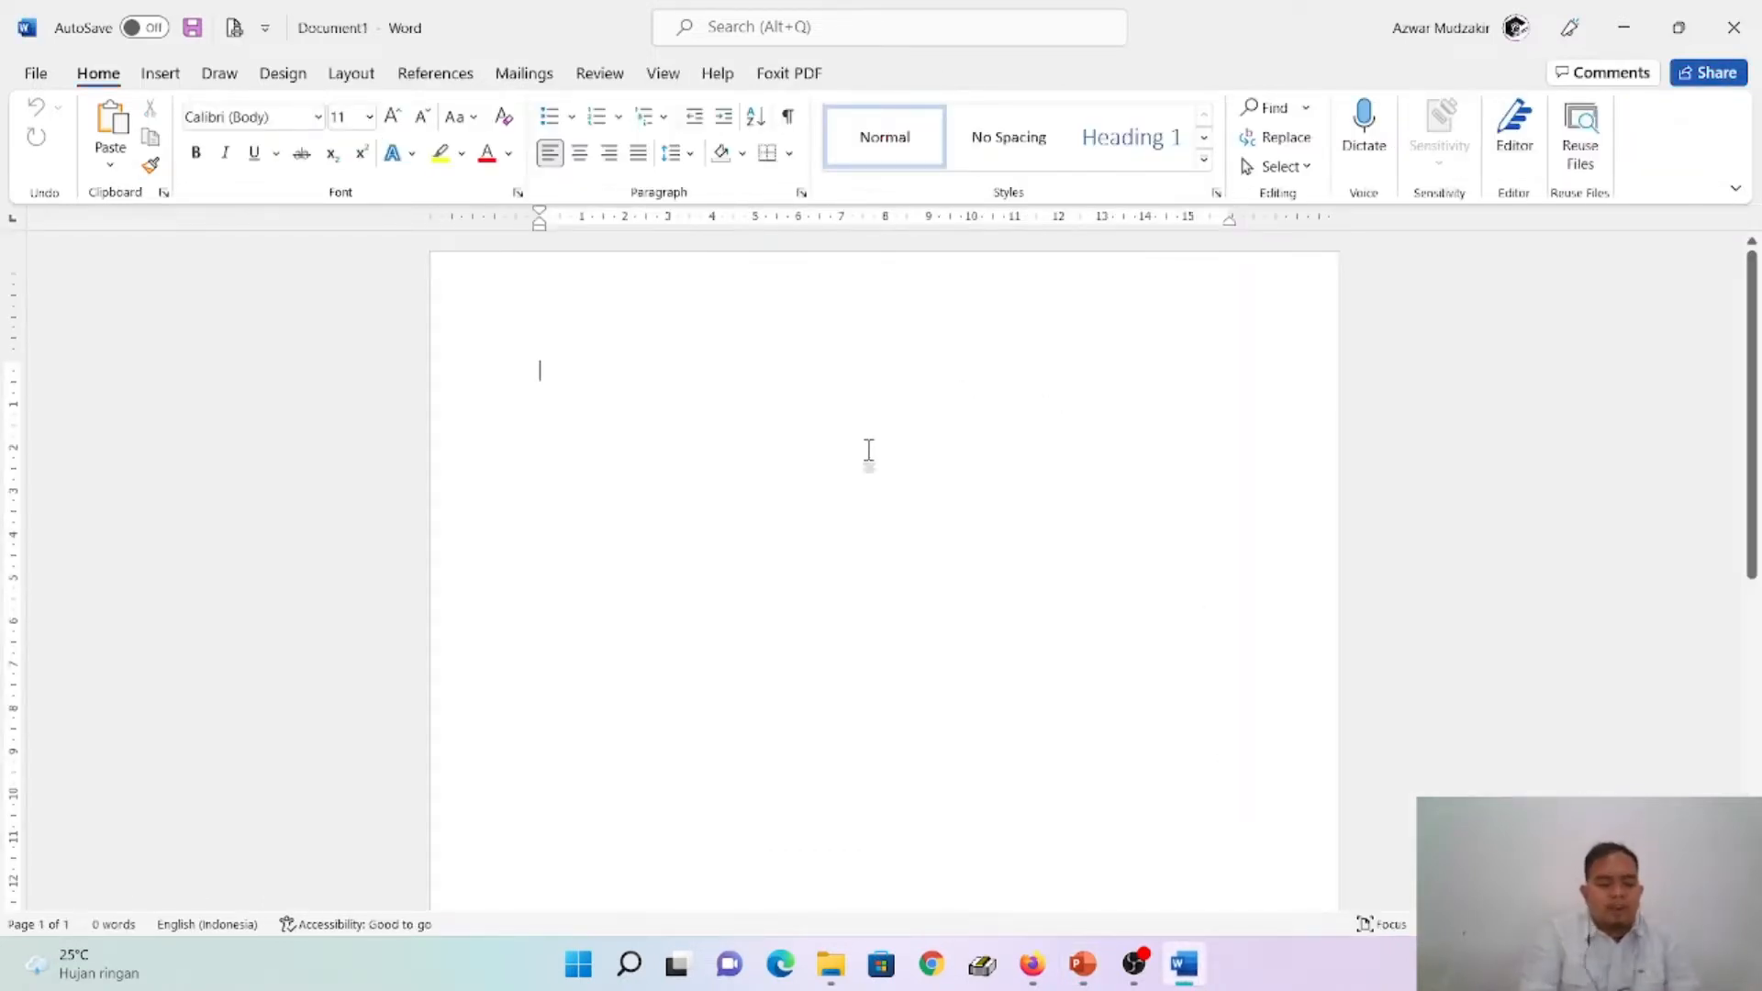
text(COVER)
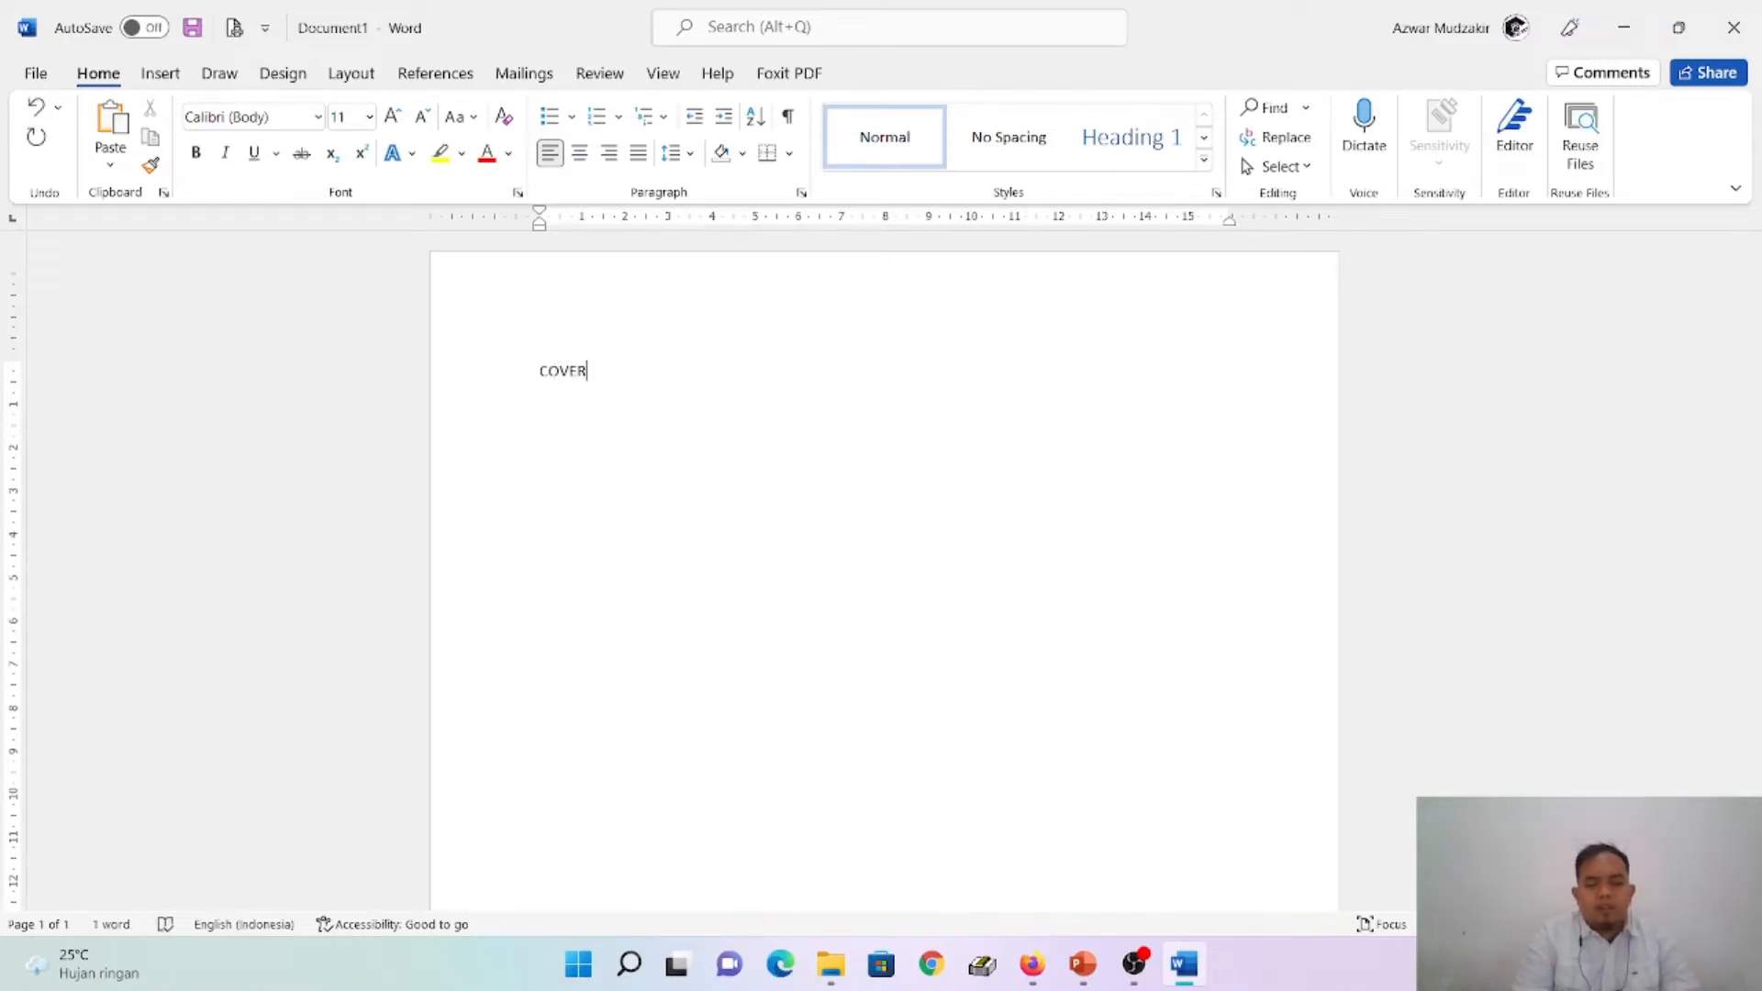
key(ctrl+Return)
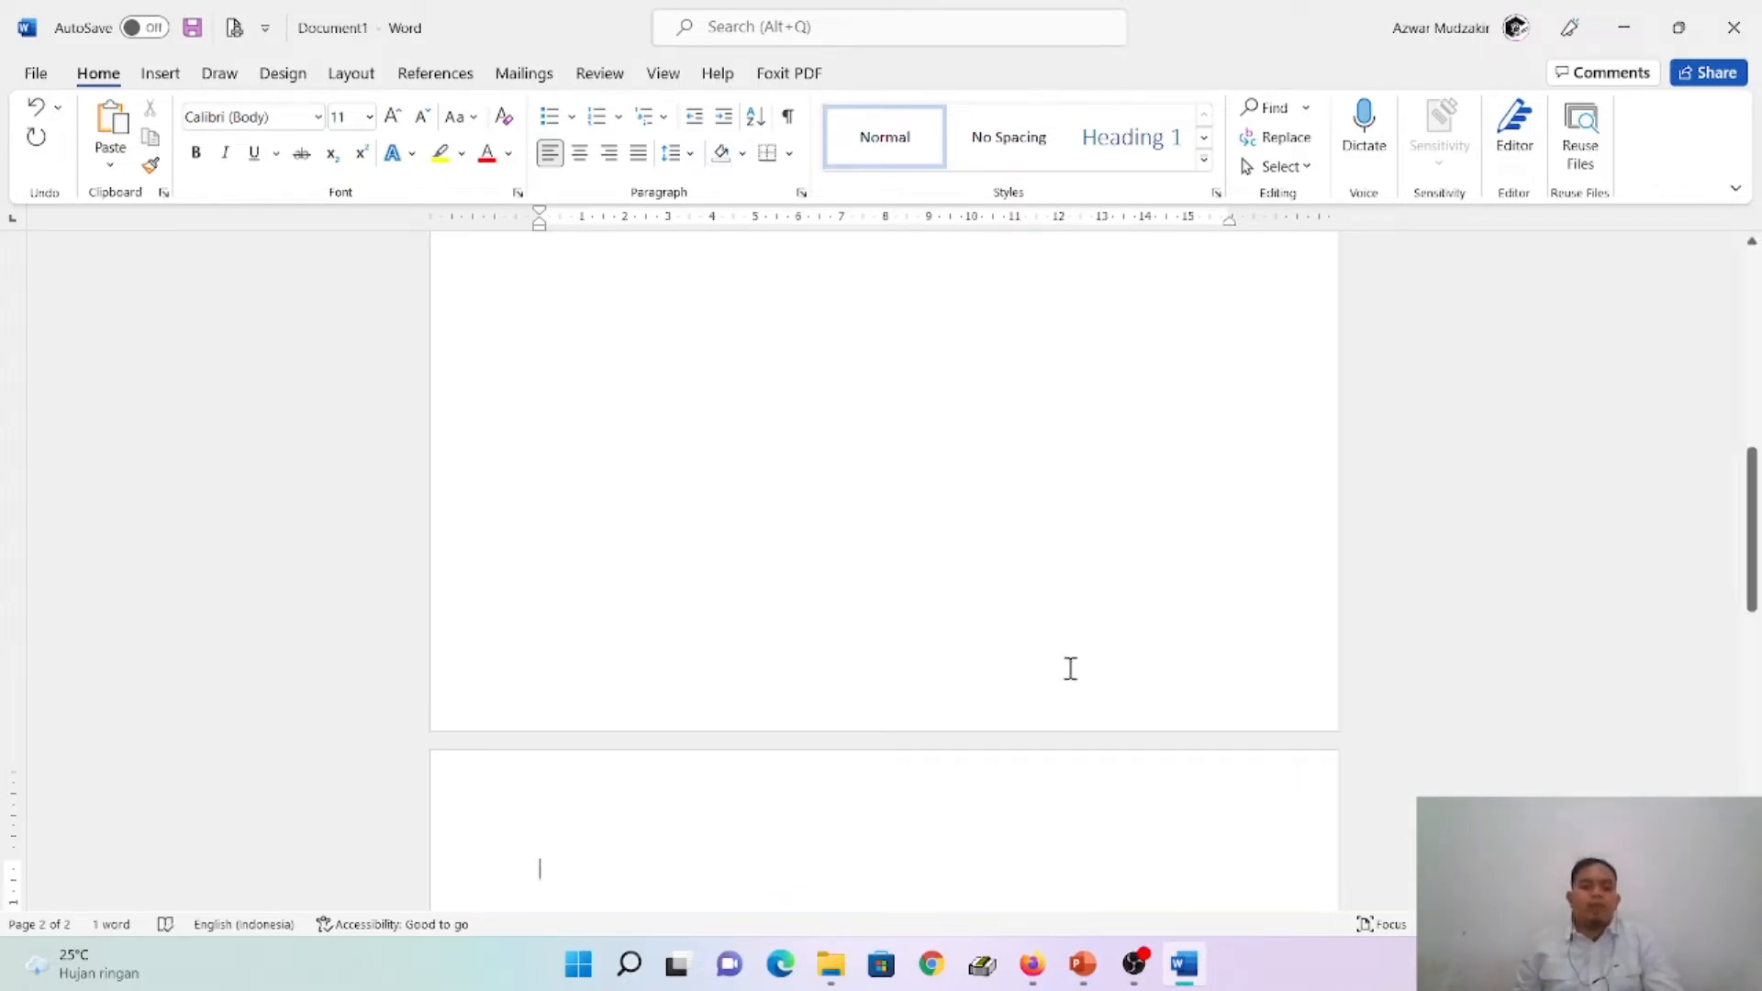
scroll(949, 485, up, 9)
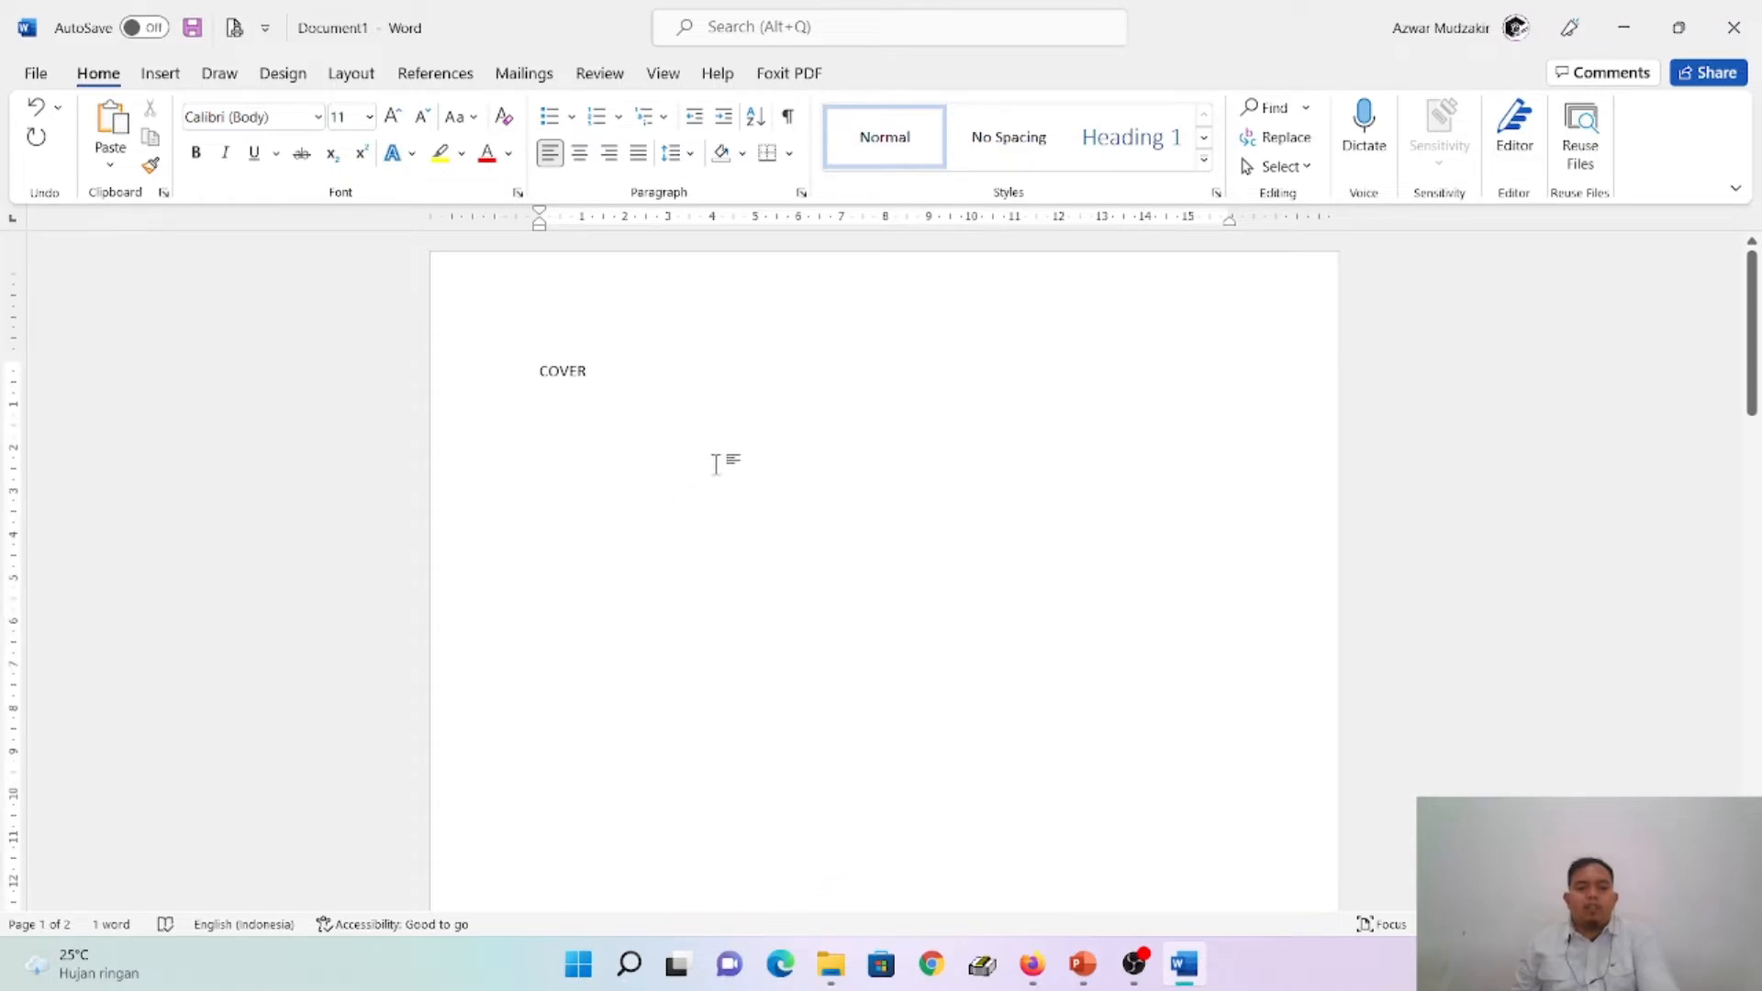
text(JUD)
key(BackSpace)
key(BackSpace)
key(BackSpace)
key(BackSpace)
key(BackSpace)
key(BackSpace)
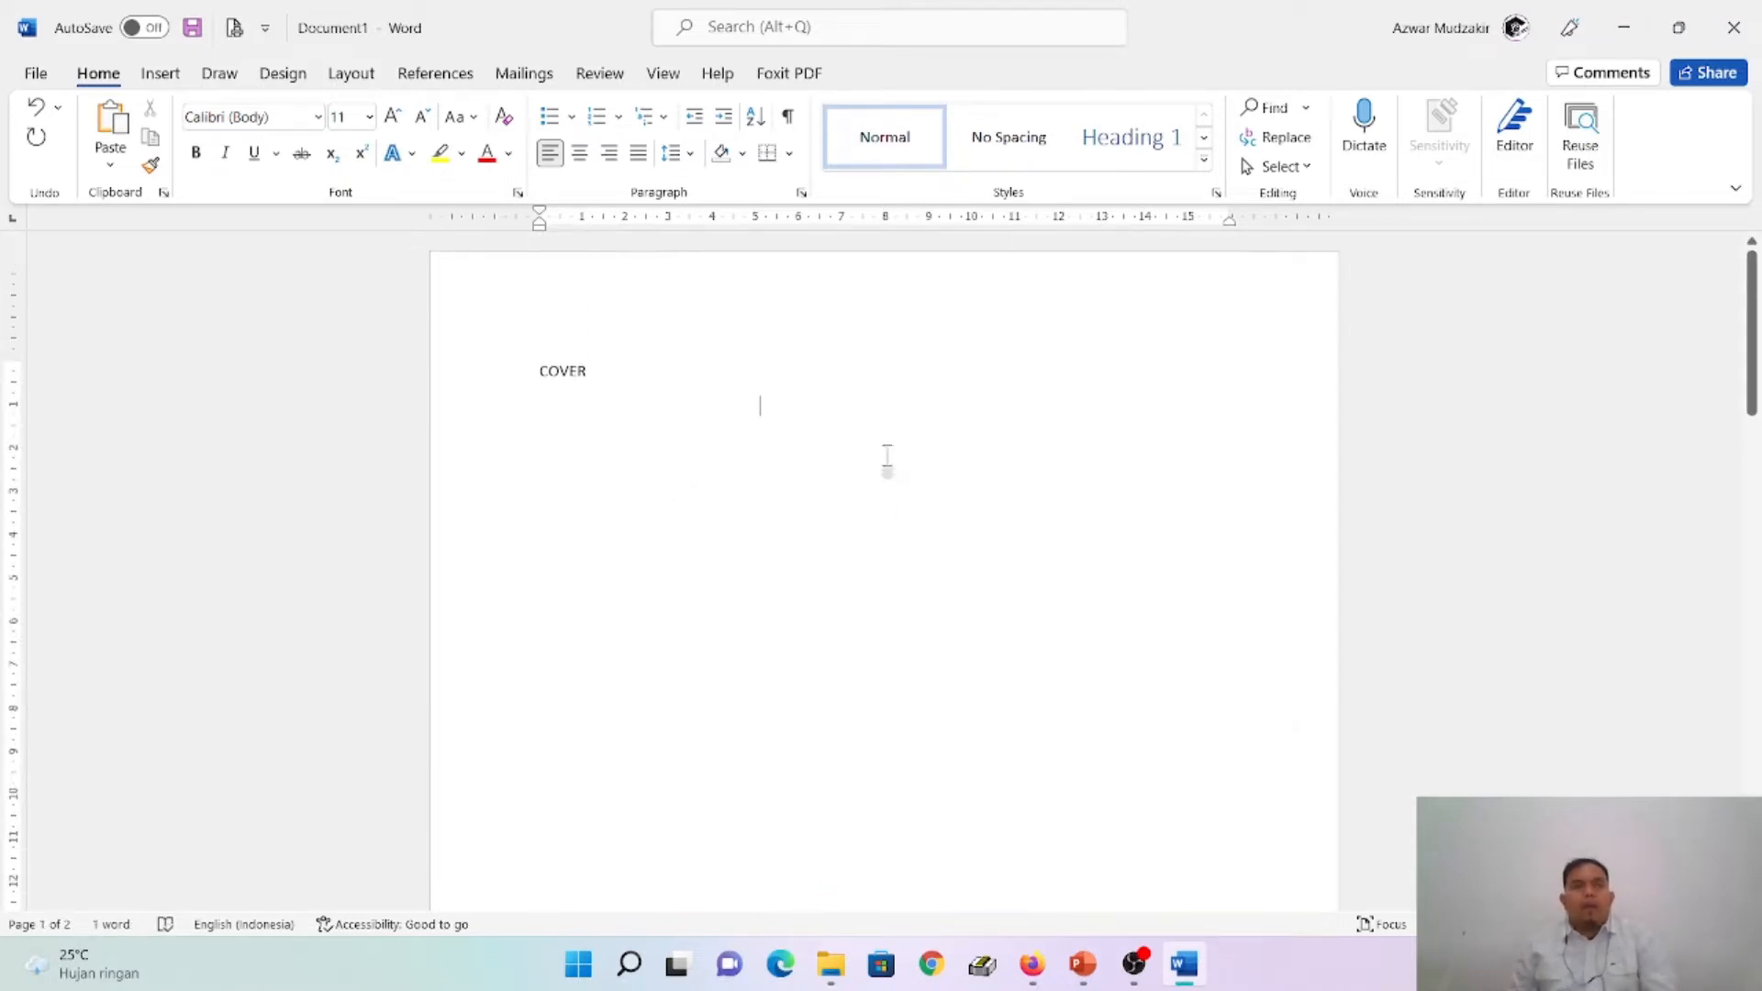
scroll(893, 532, down, 2)
scroll(892, 533, down, 10)
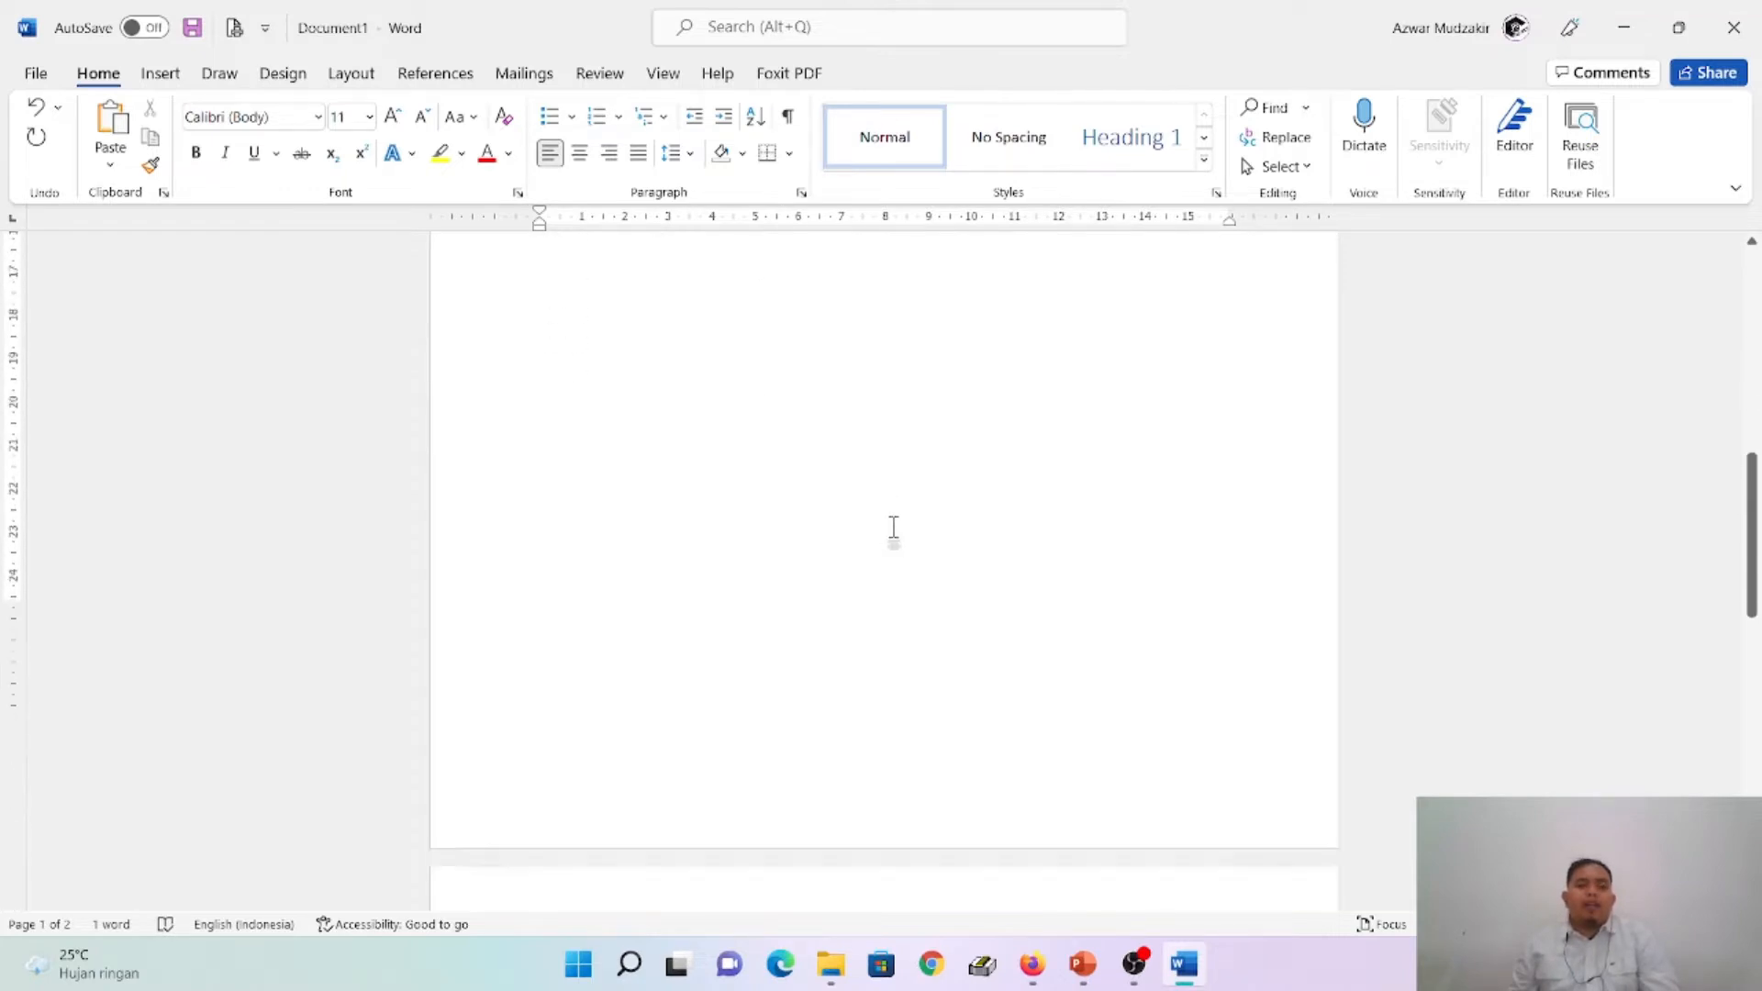
scroll(850, 547, down, 2)
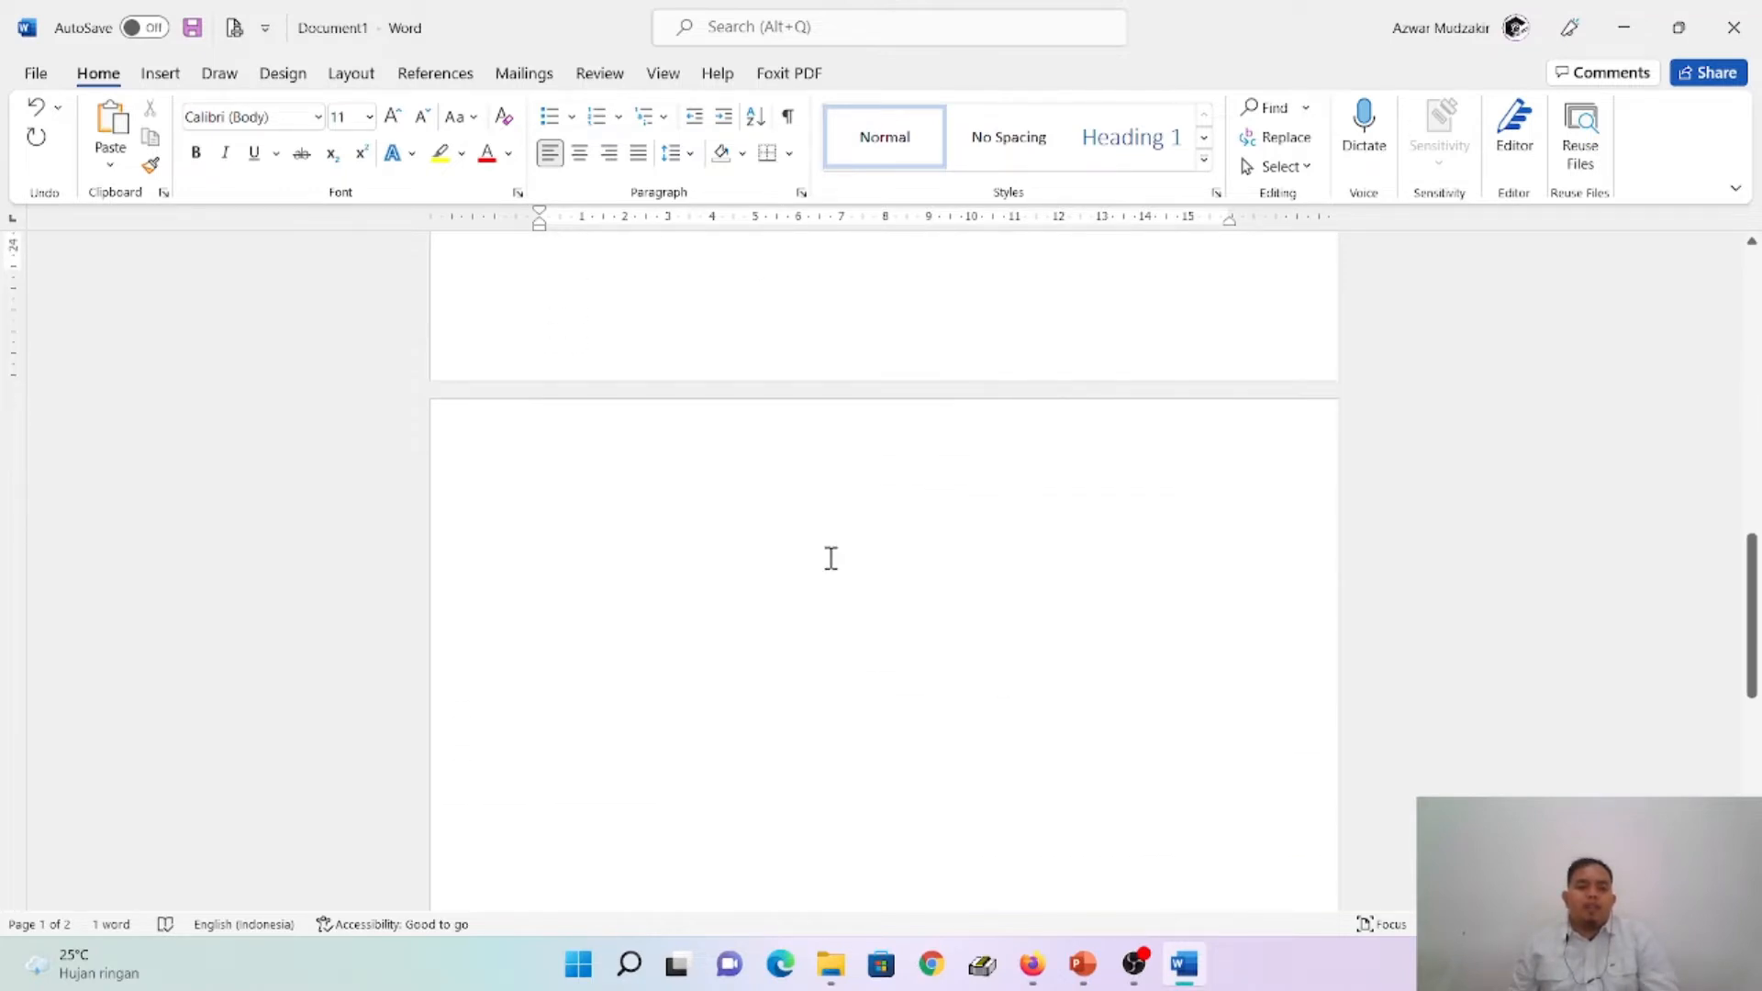
scroll(832, 565, up, 8)
scroll(835, 570, up, 4)
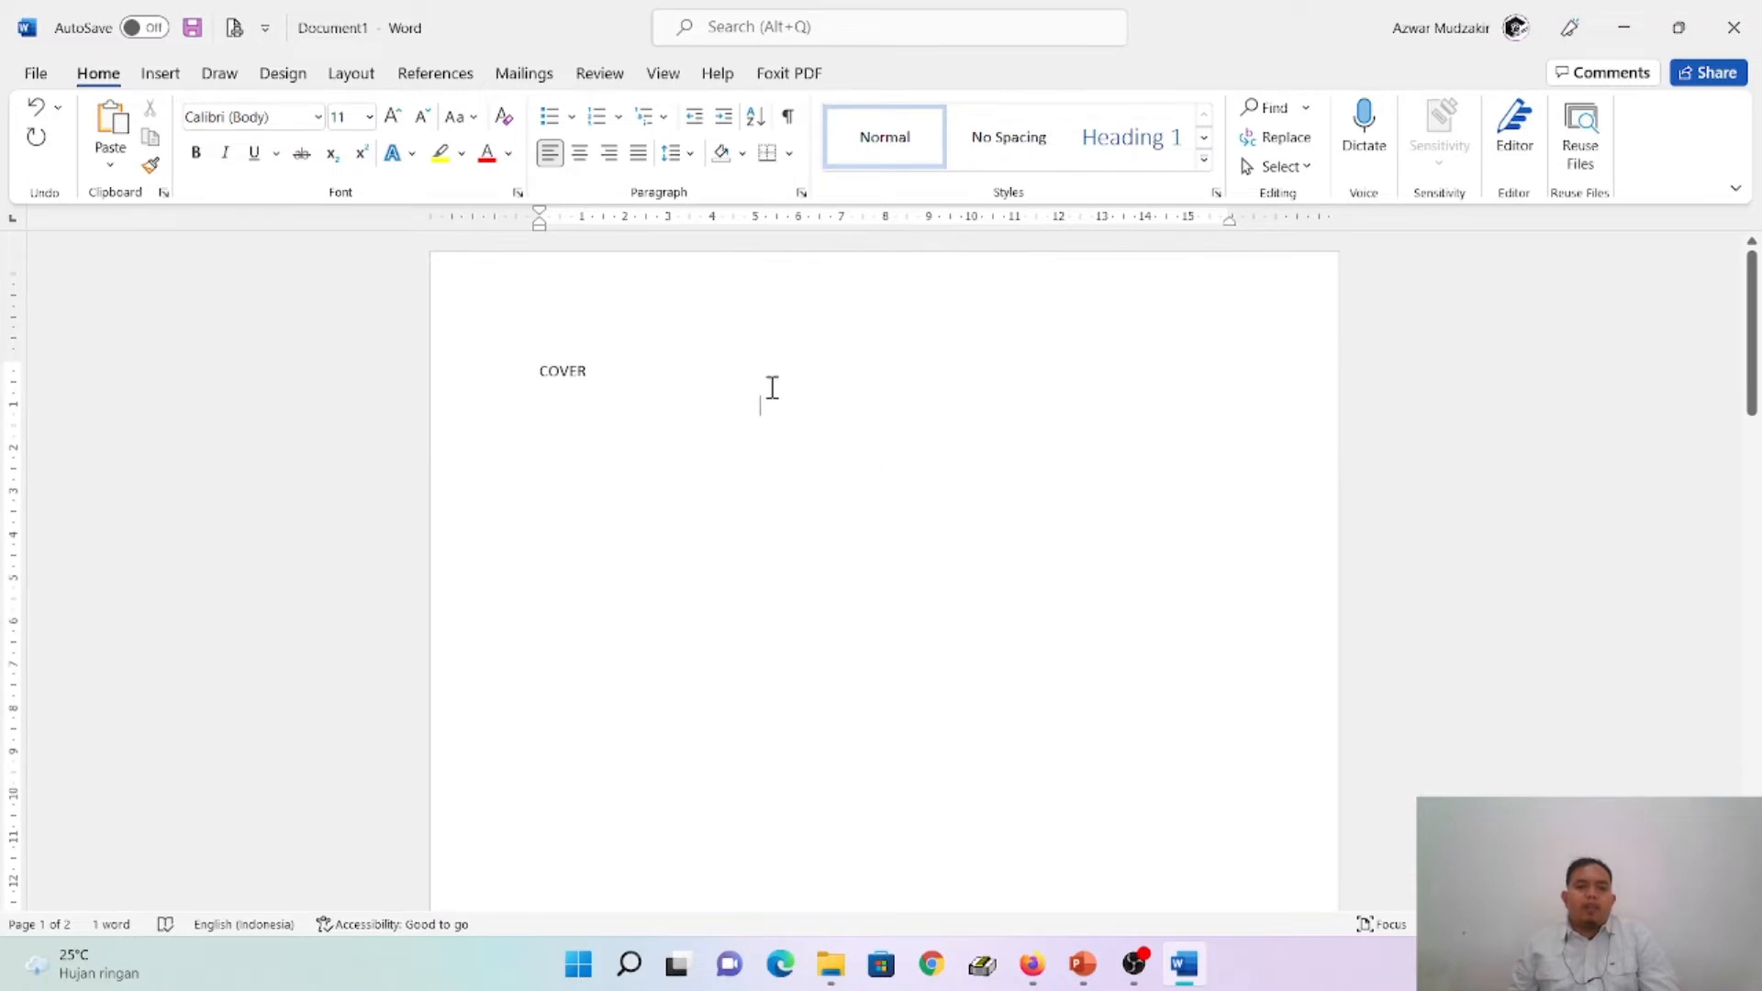
- Check the outline slide in PowerPoint, and in Word enter KATA PENGANTAR and DAFTAR ISI on consecutive pages, each followed by a page break
scroll(771, 766, down, 6)
scroll(762, 762, down, 4)
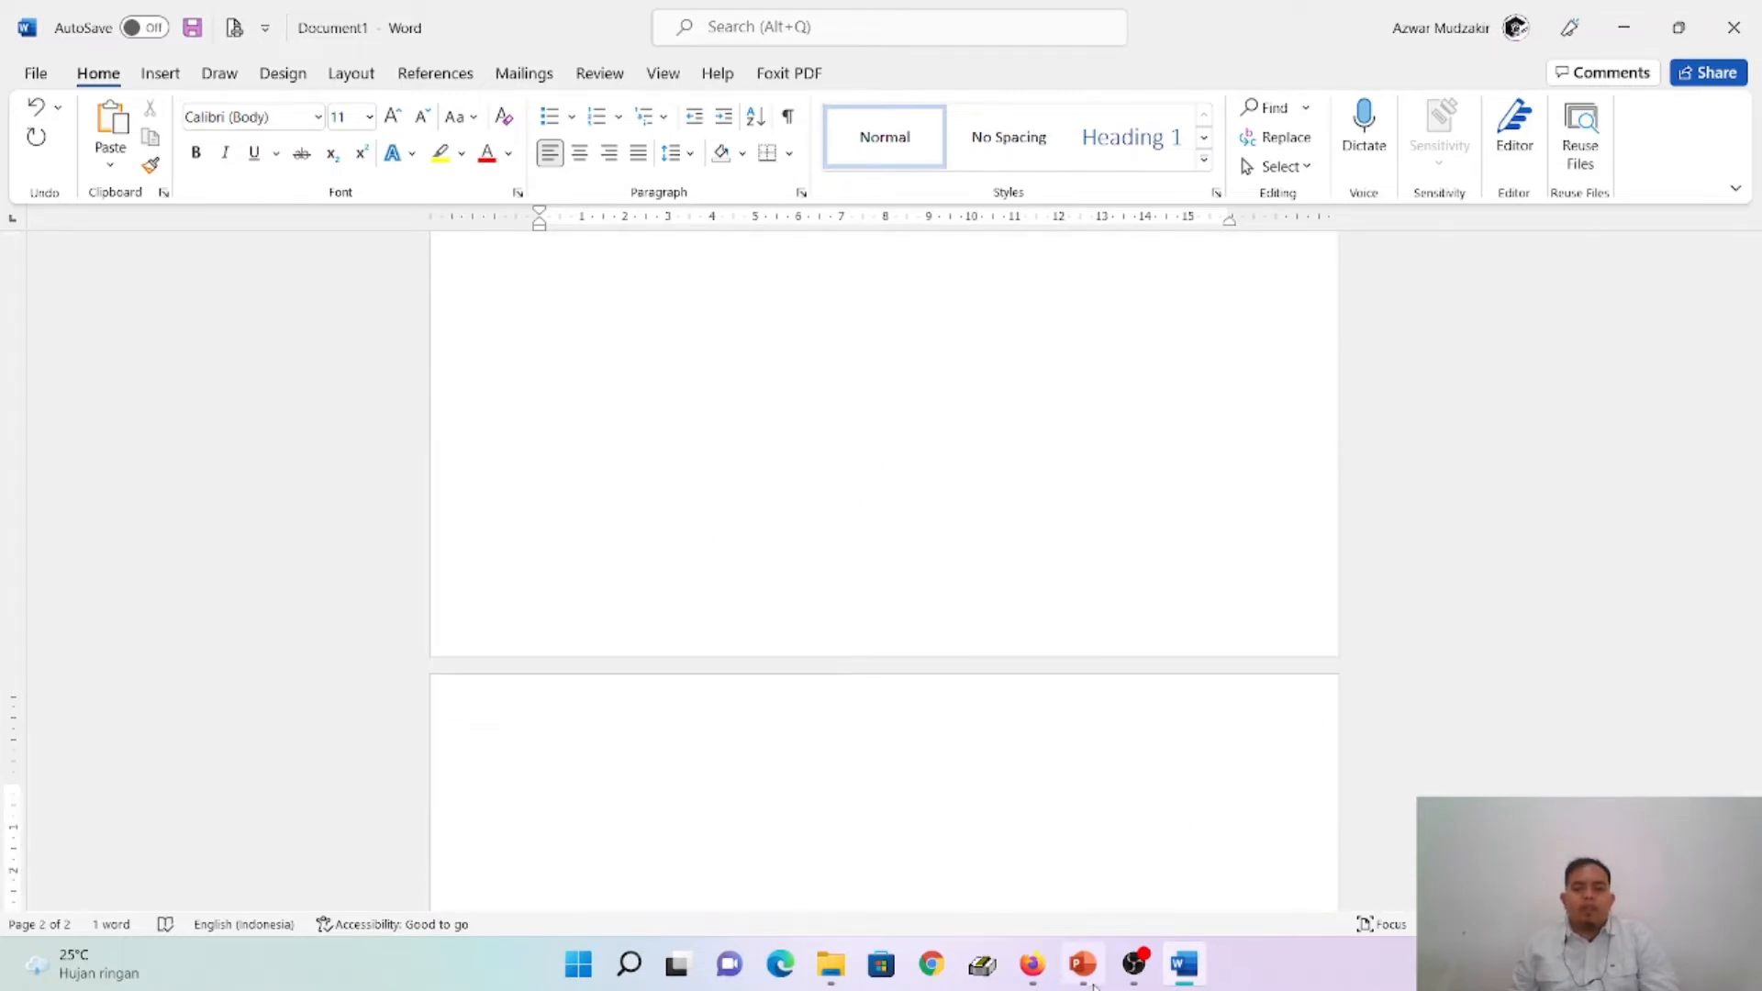
click(1083, 964)
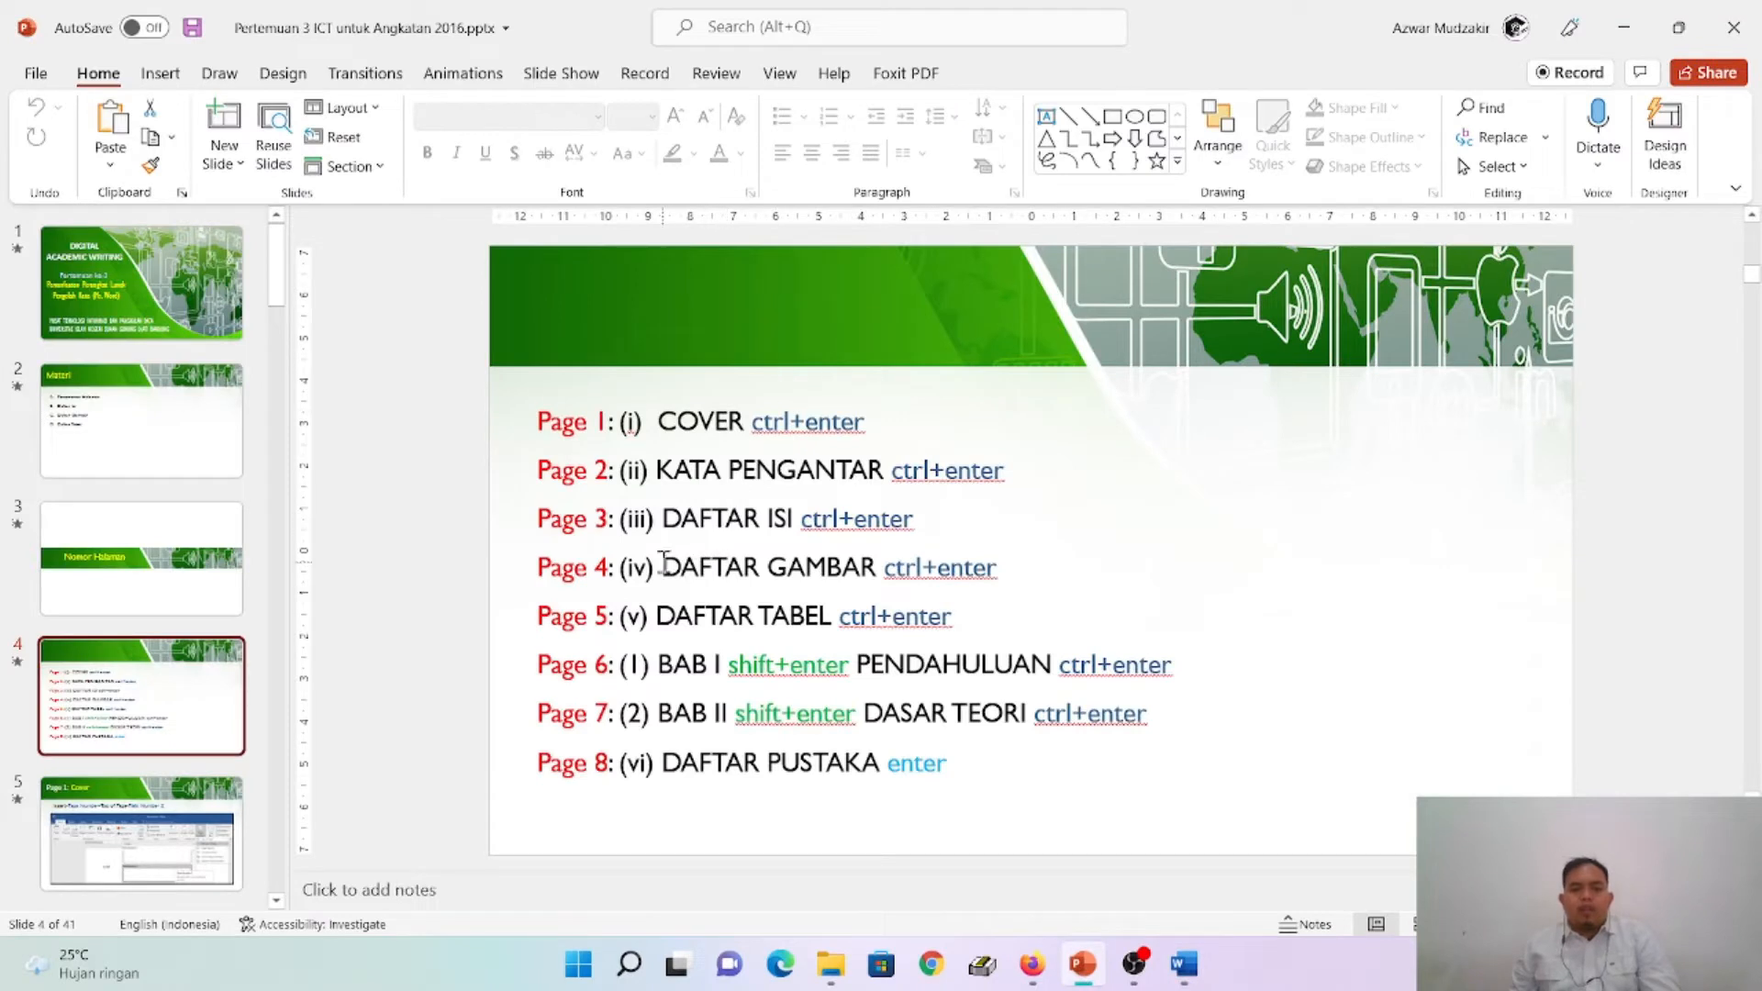
click(1184, 964)
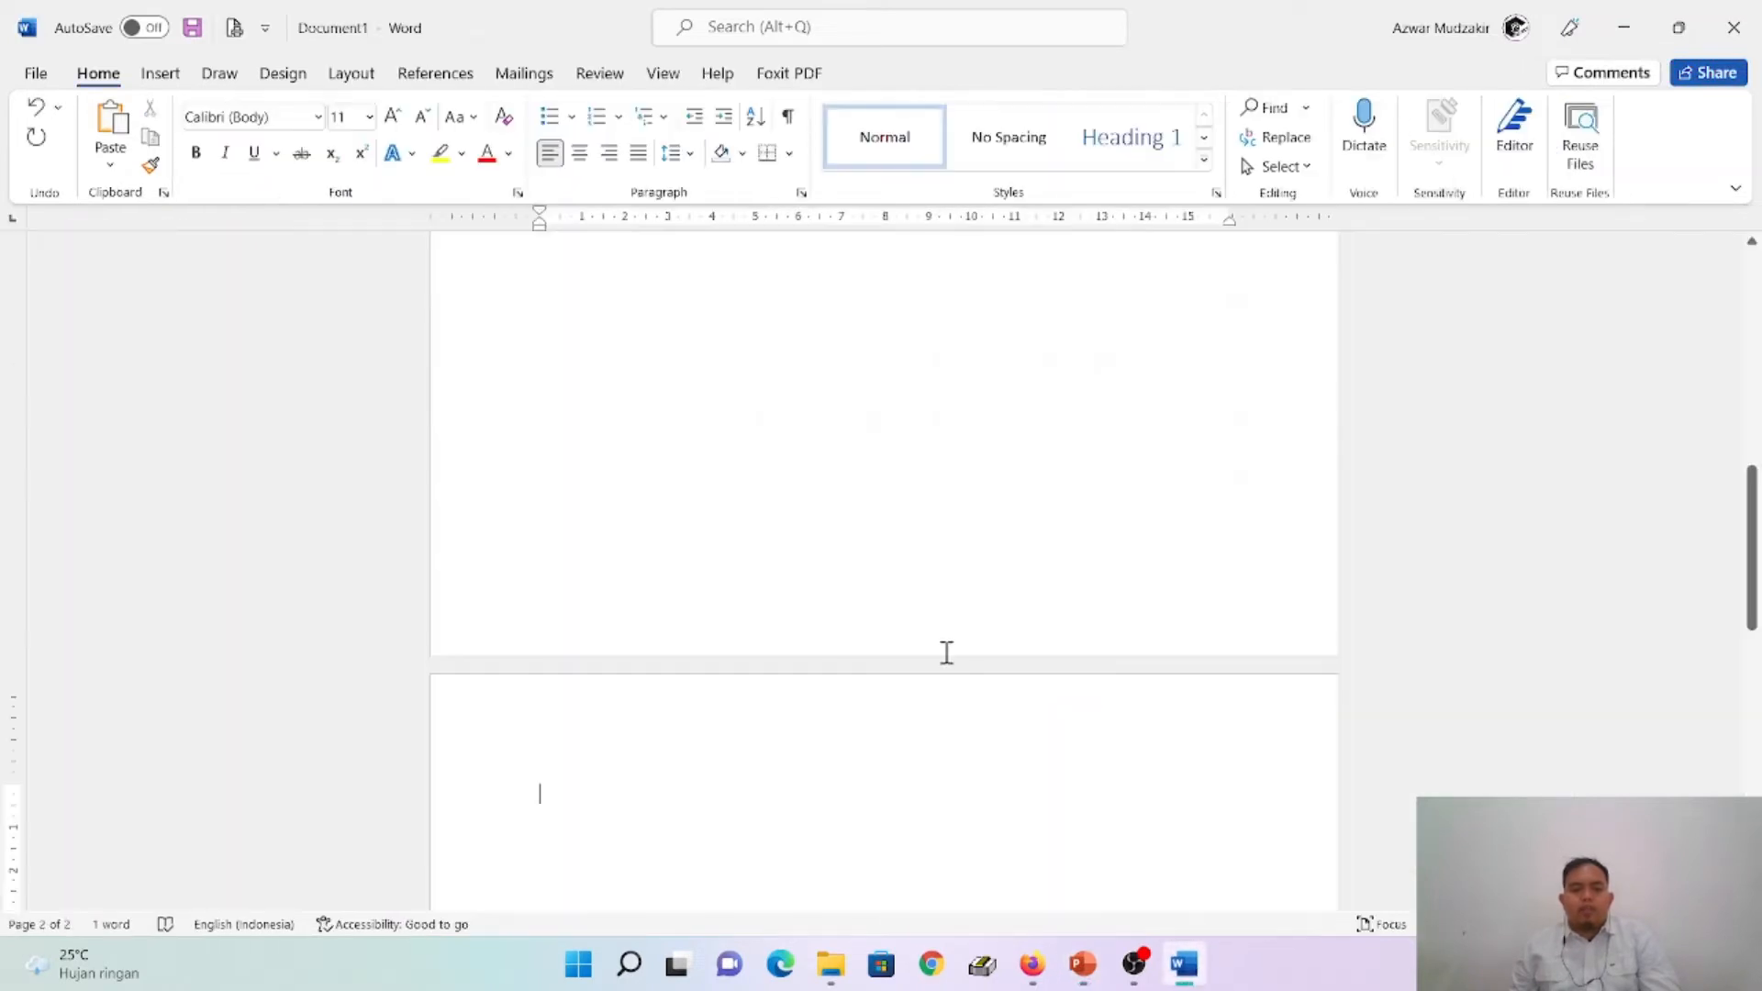
text(KATA)
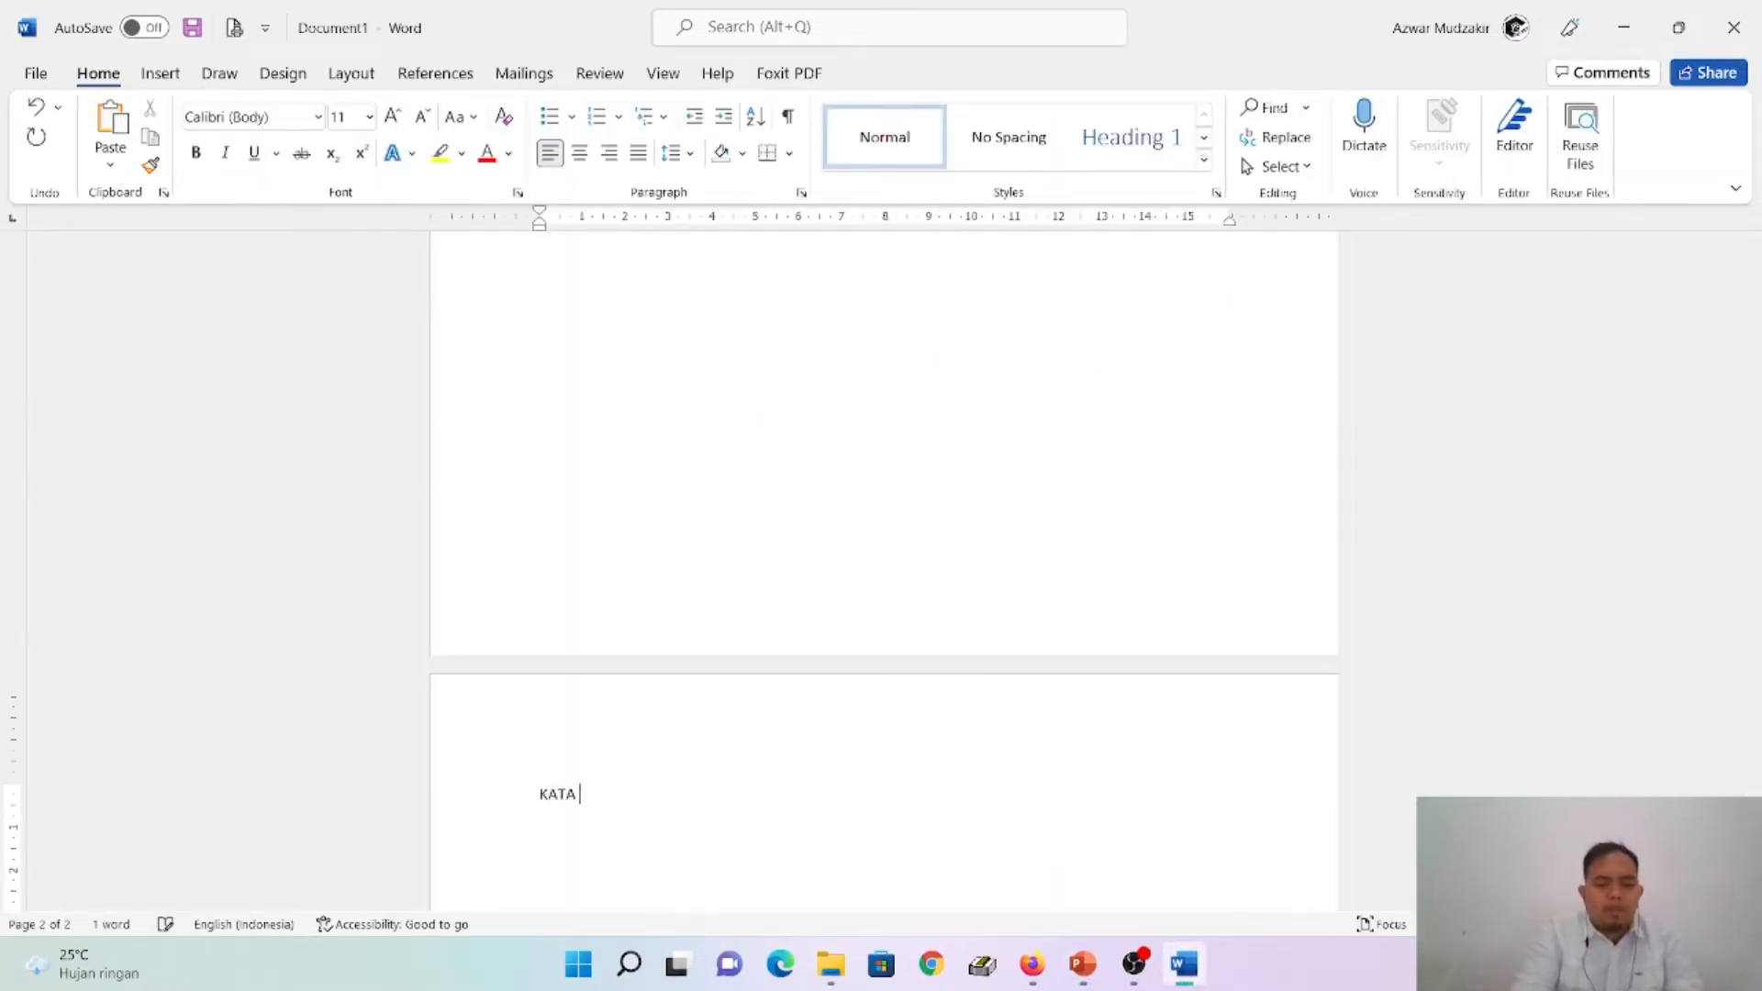
text( PENGANTAR)
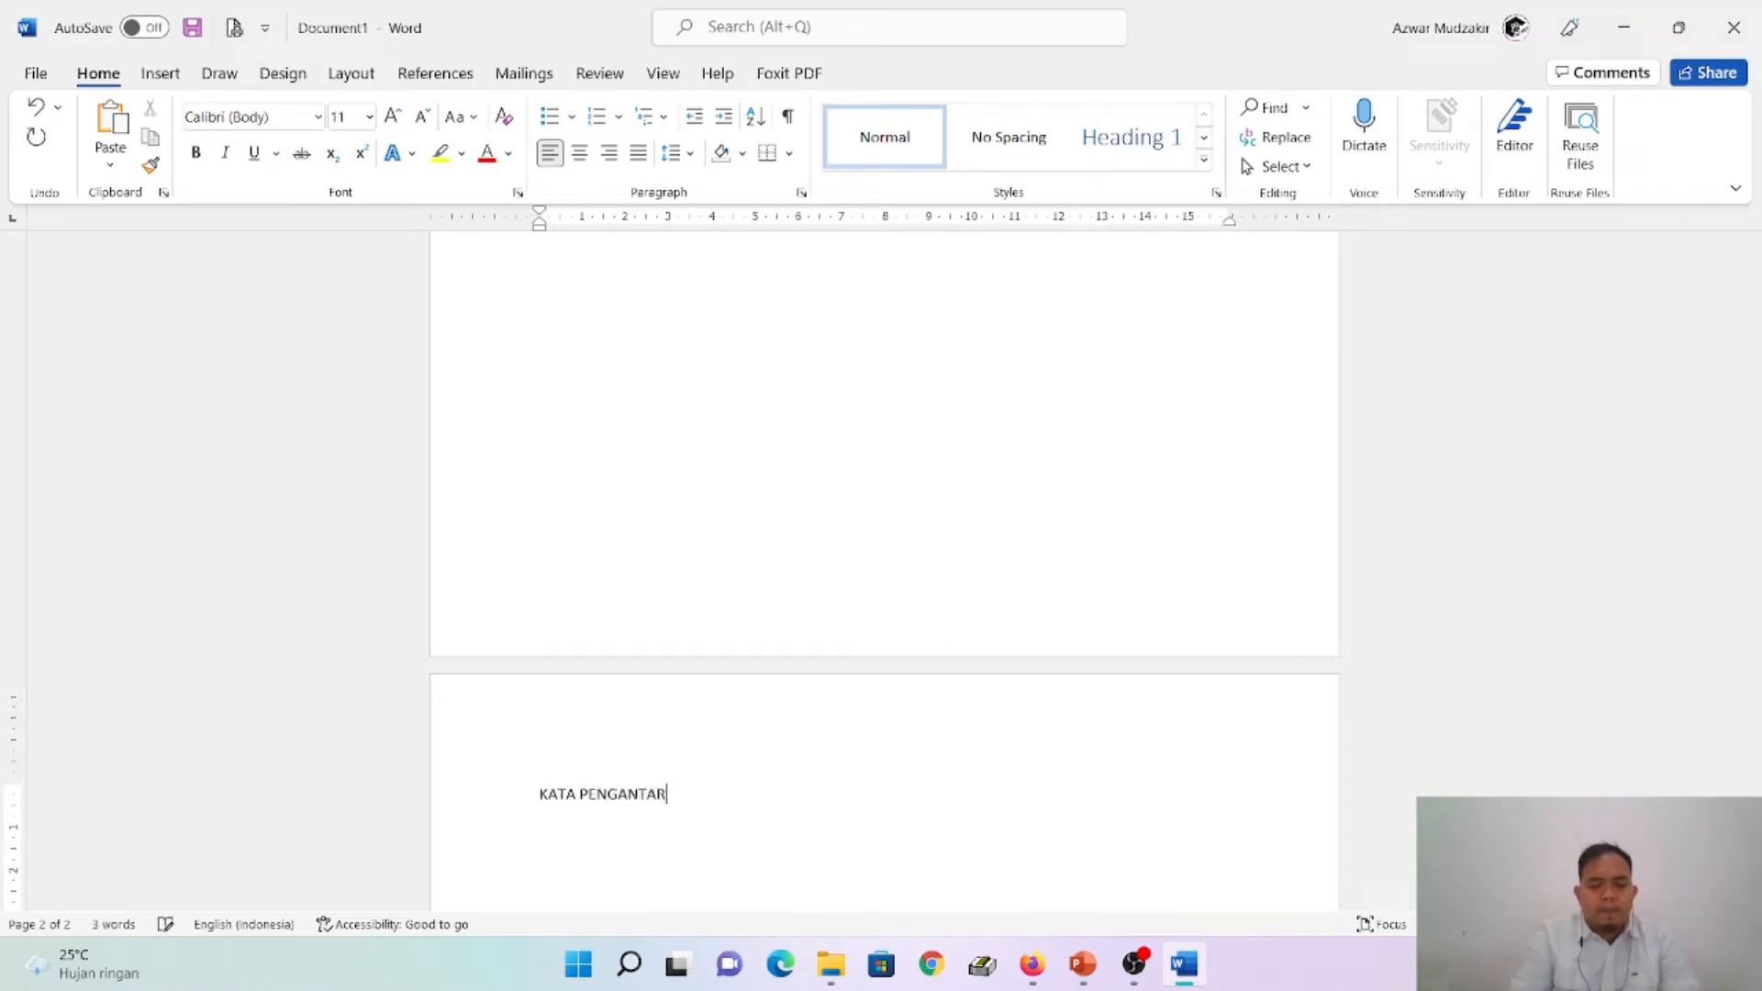
key(ctrl+Return)
text(DAFTAR ISI)
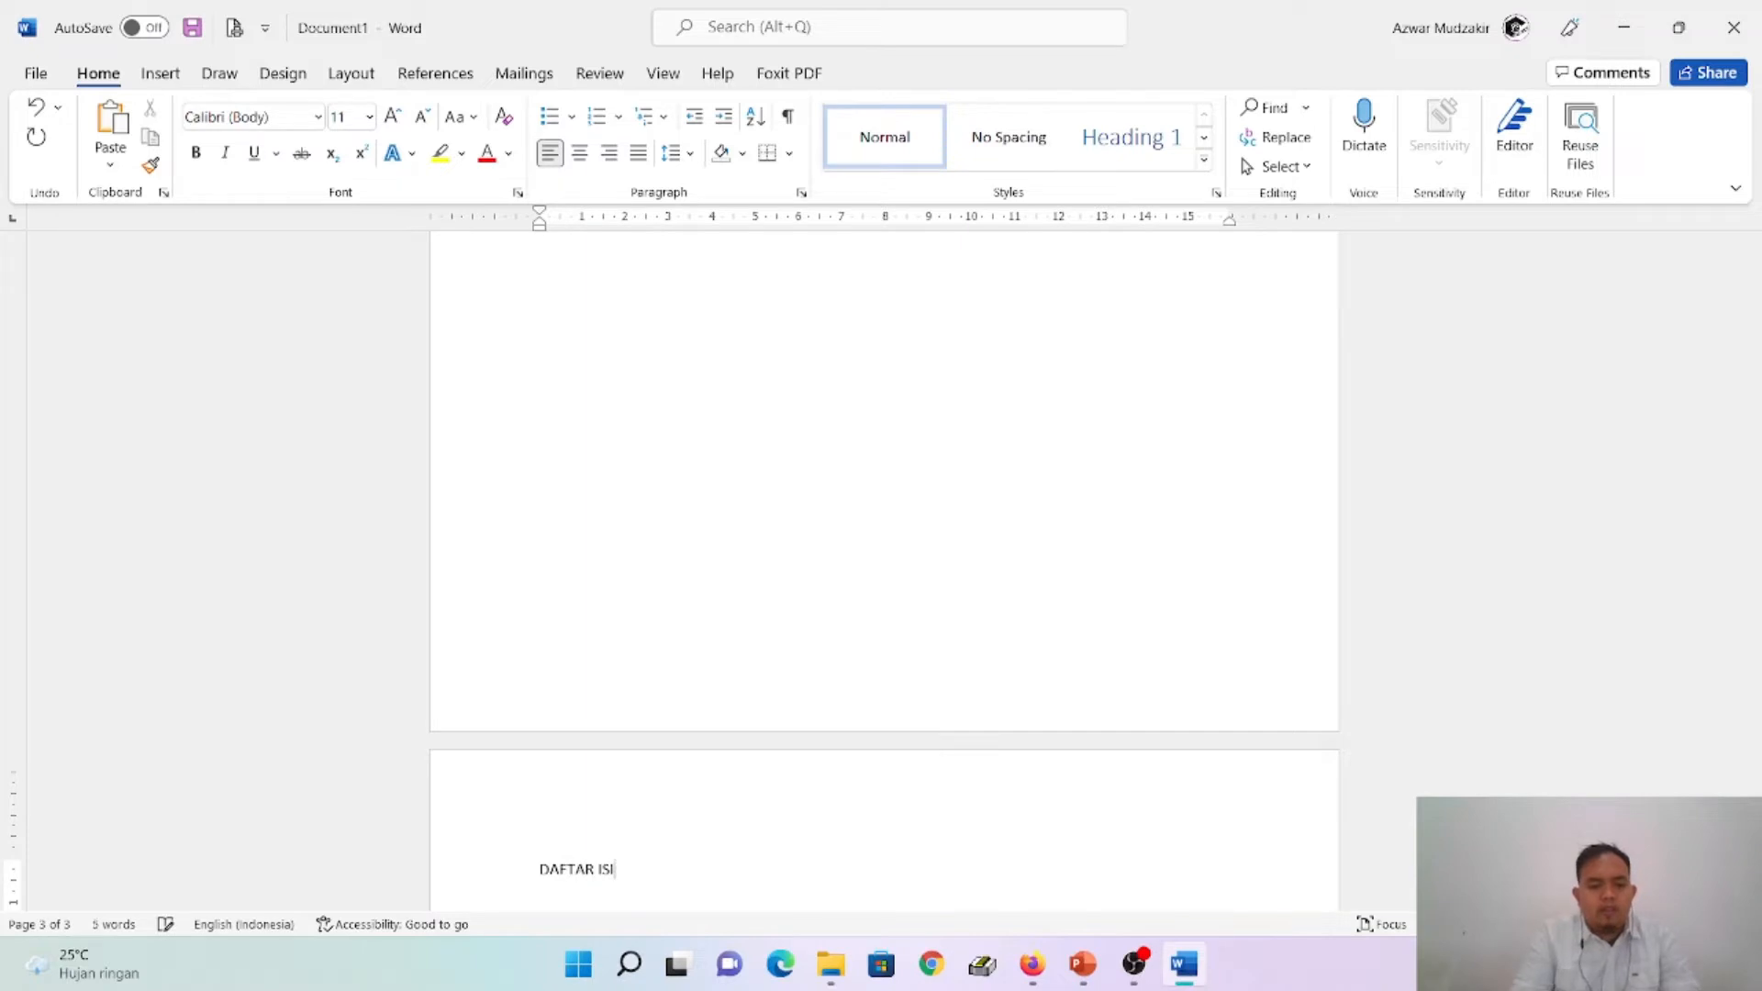
key(ctrl+Return)
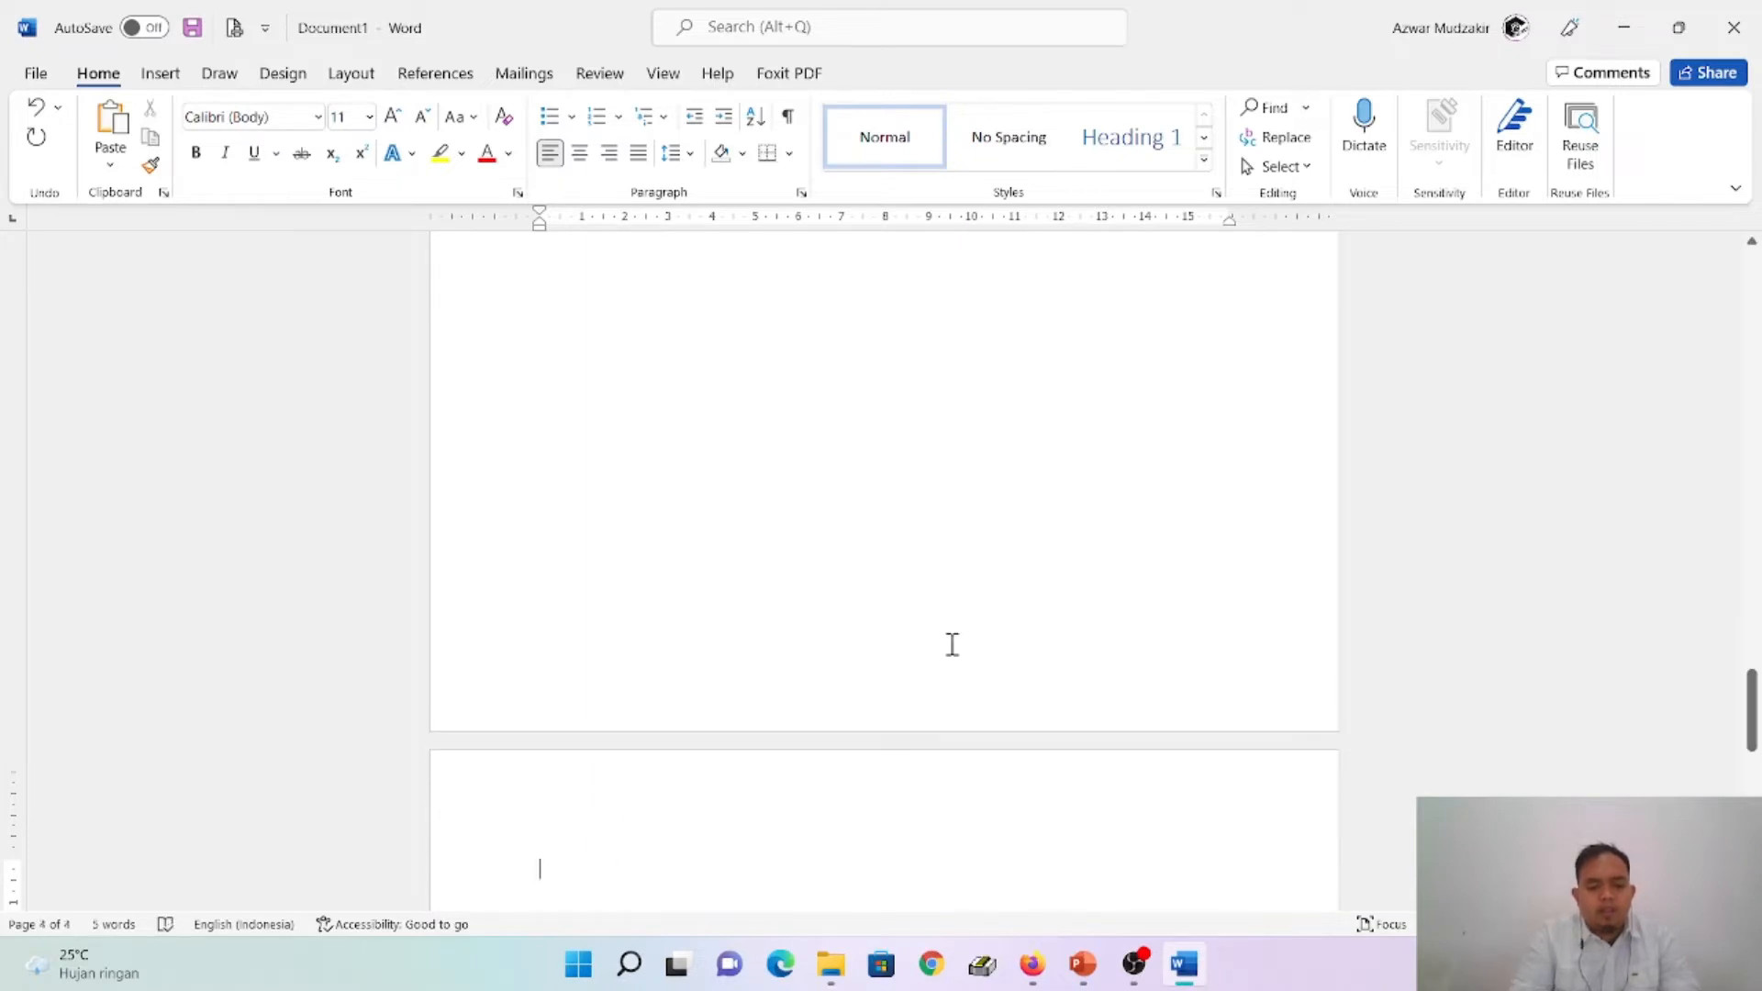
- Enter DAFTAR GAMBAR on page 4 and DAFTAR TABEL on page 5, each followed by a page break
text(DAFTAR )
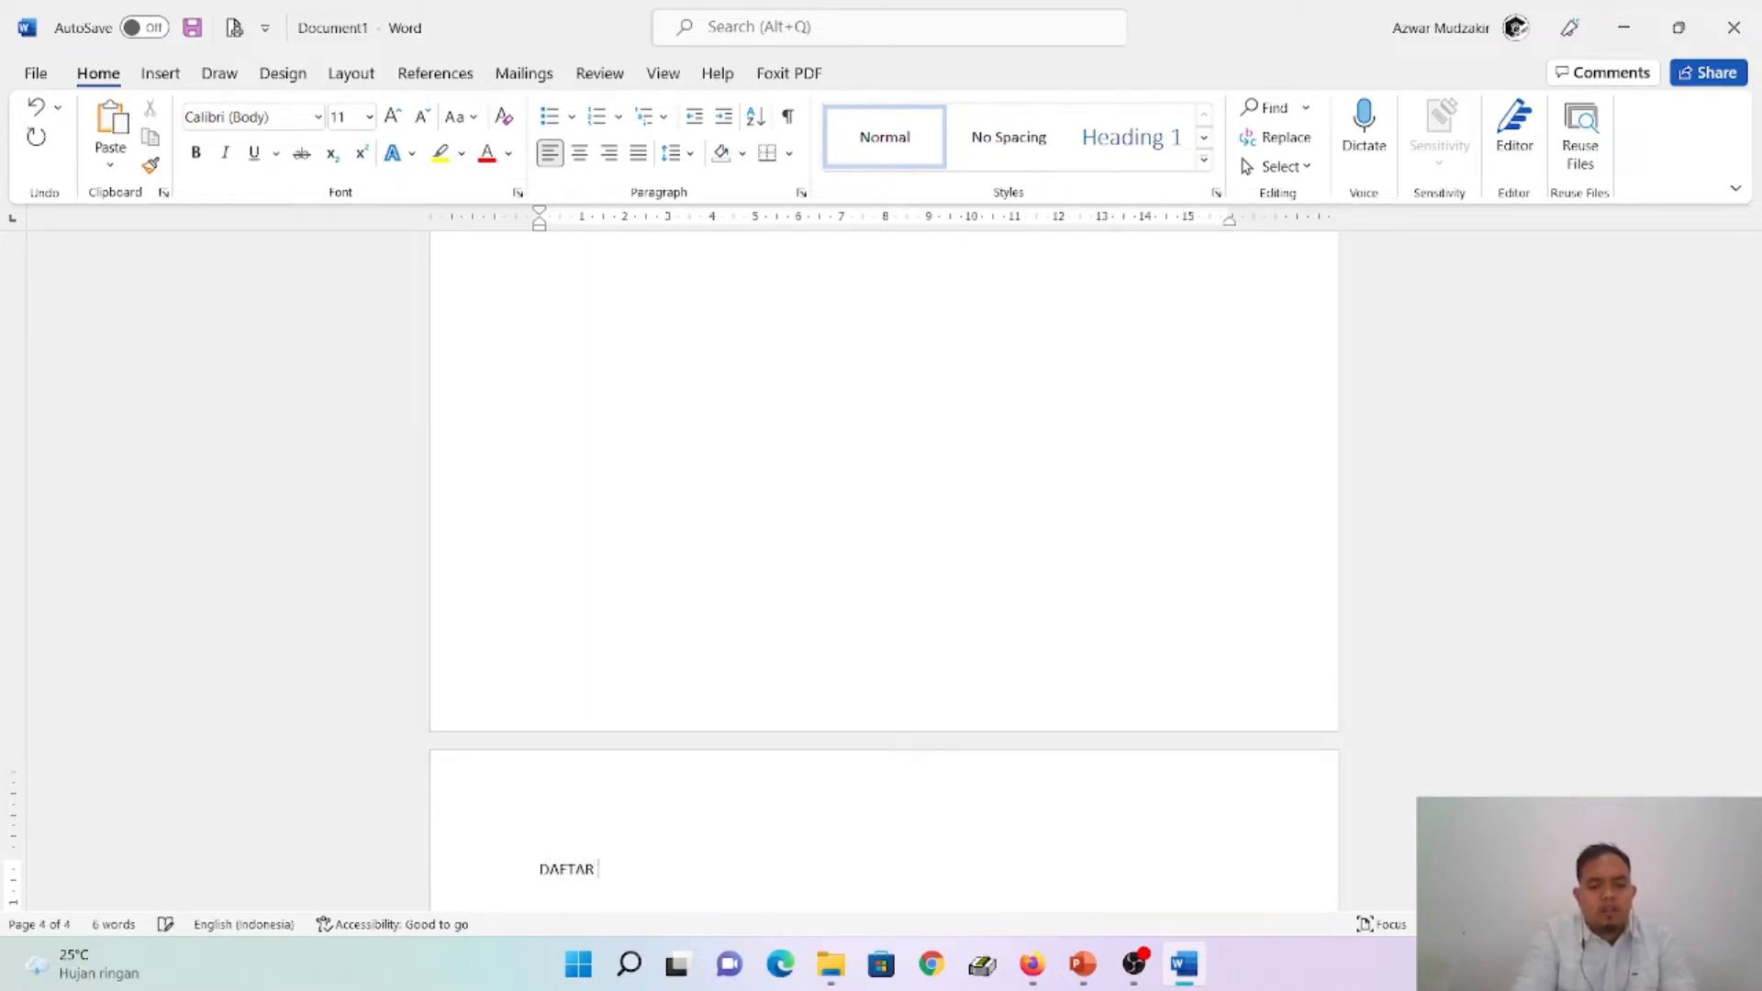
text(GAMBAR)
key(ctrl+Return)
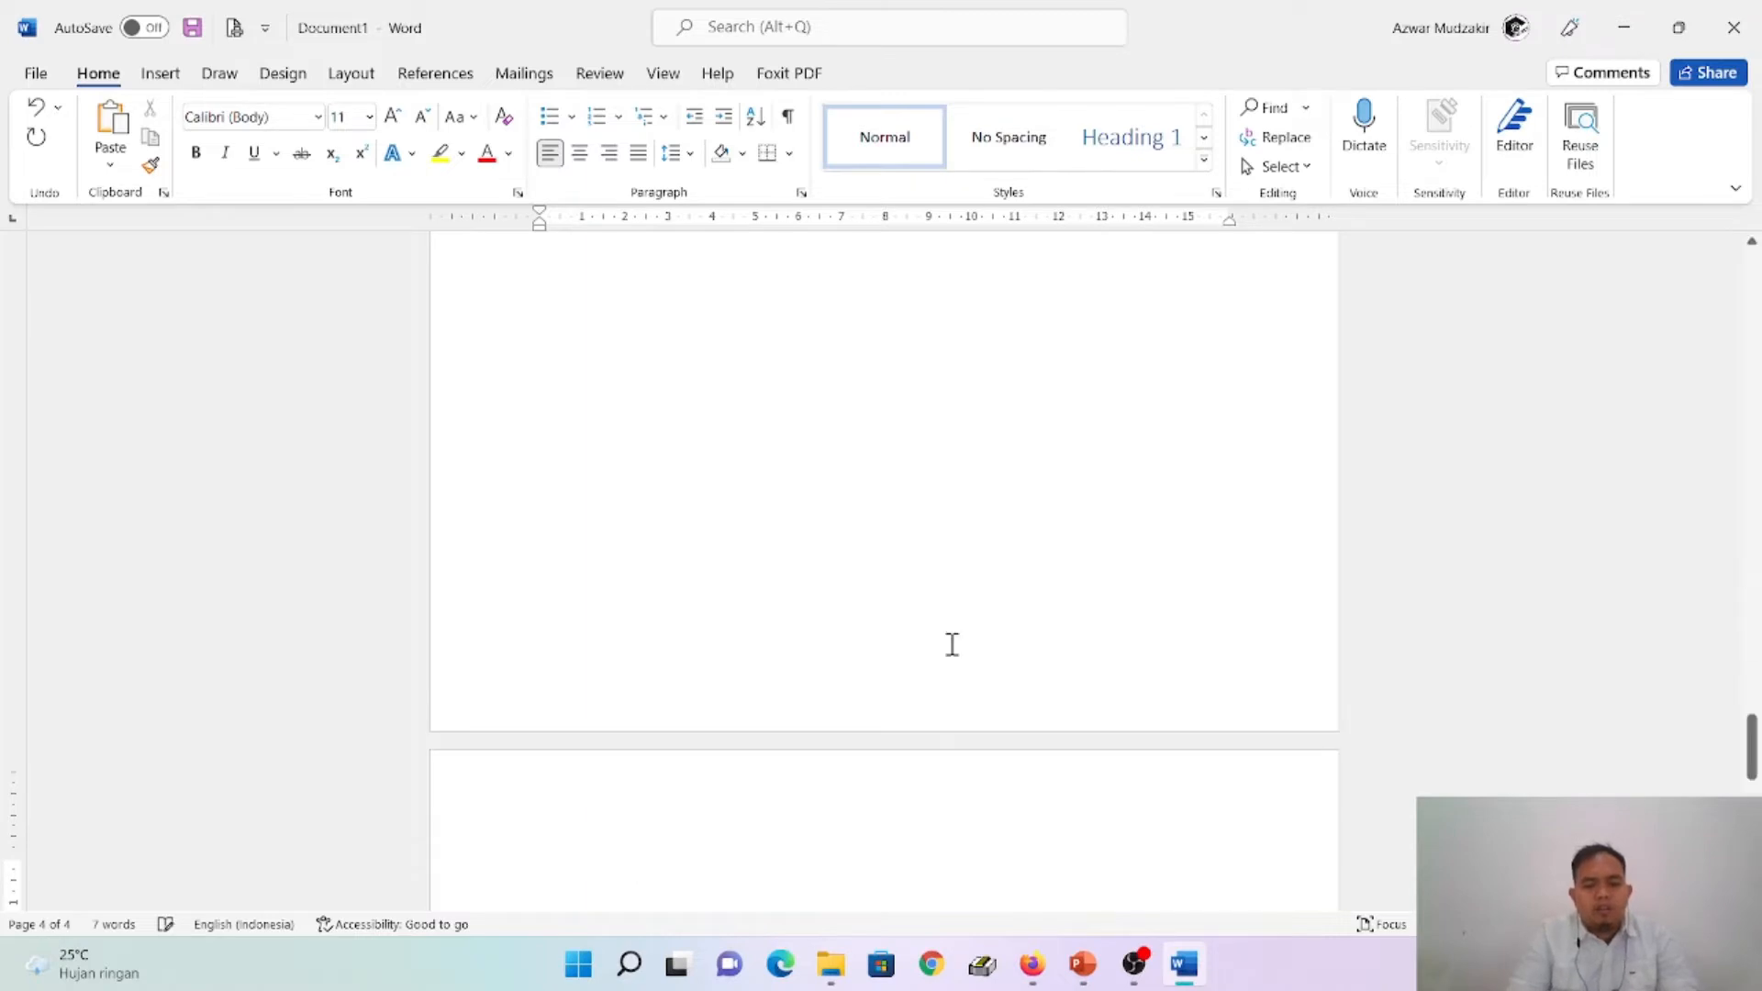
text(DAFTAR TABEL)
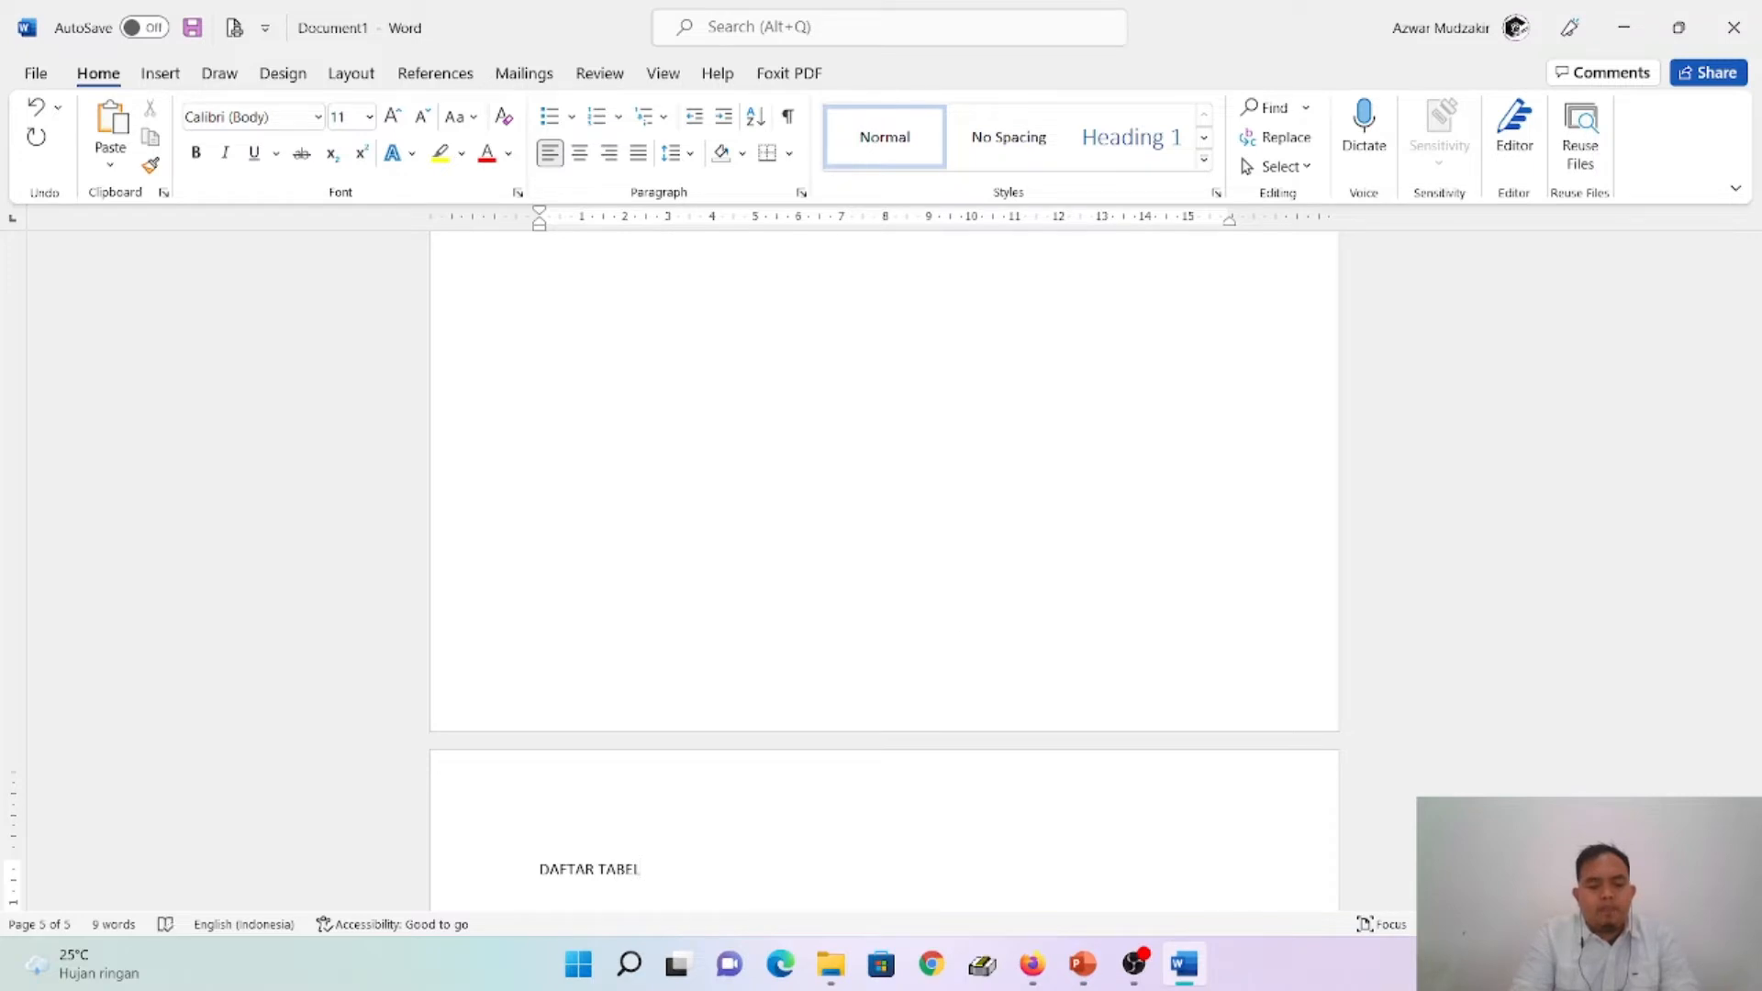
key(ctrl+Return)
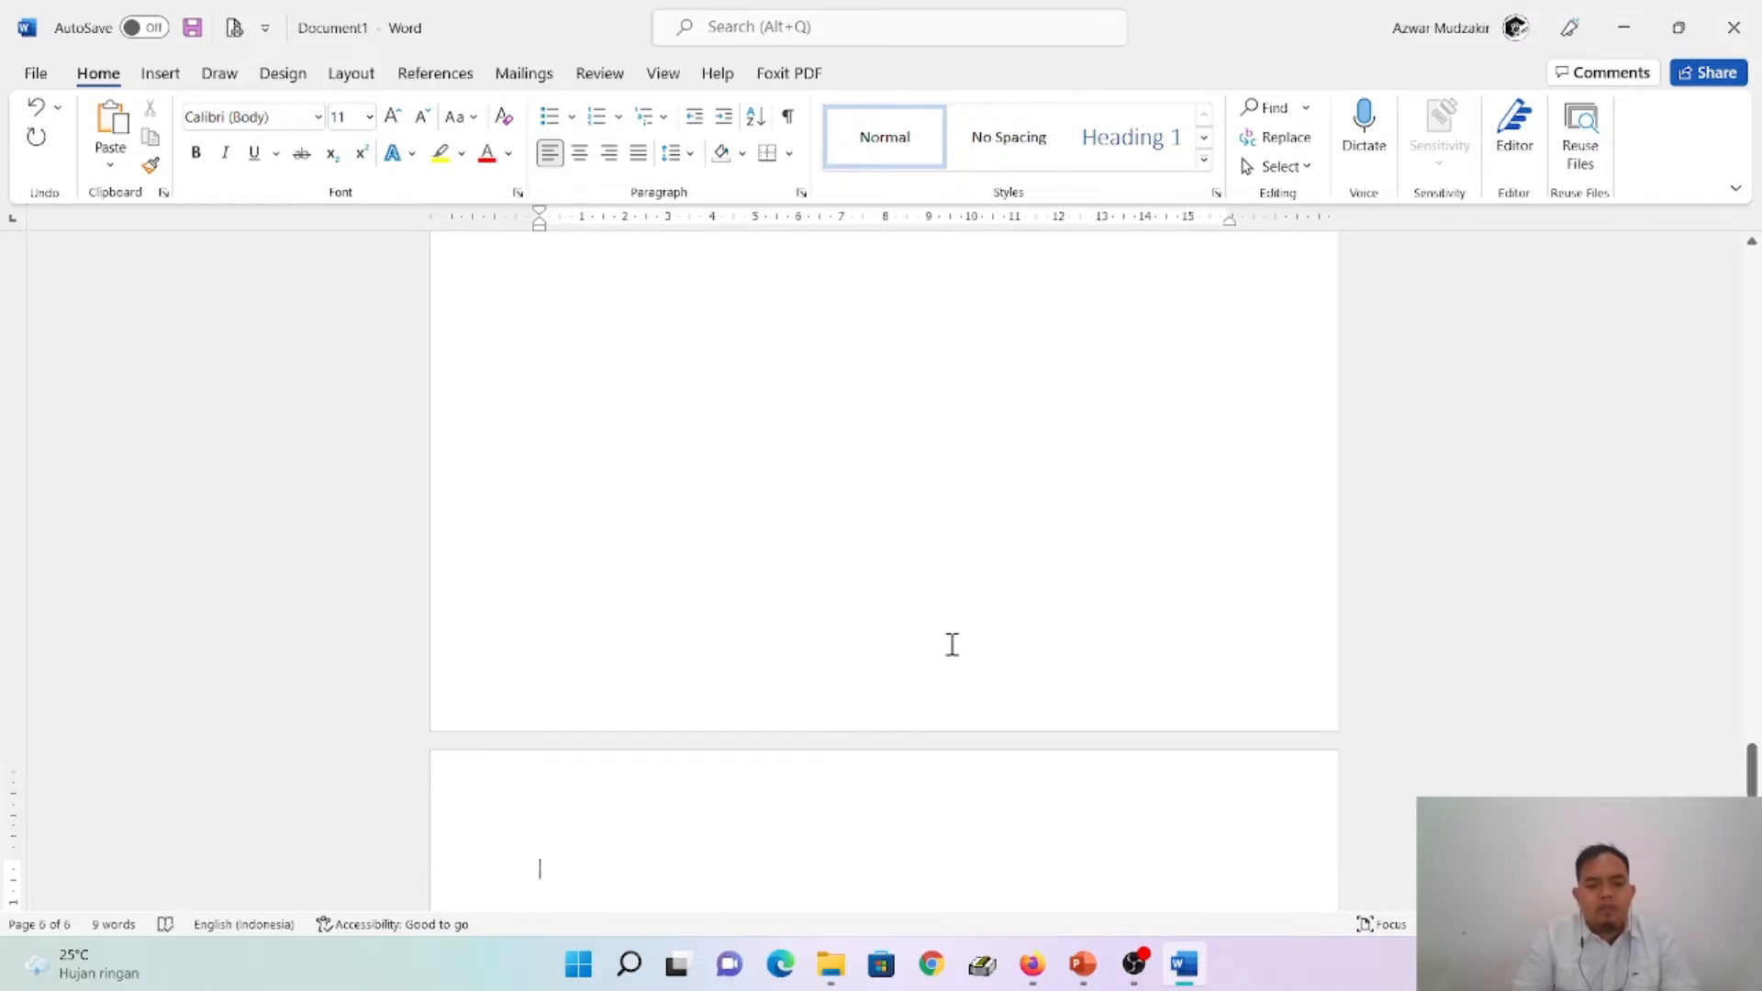
- Consult the PowerPoint outline and enter BAB I in Word with PENDAHULUAN on a new line below, followed by a page break
click(1083, 964)
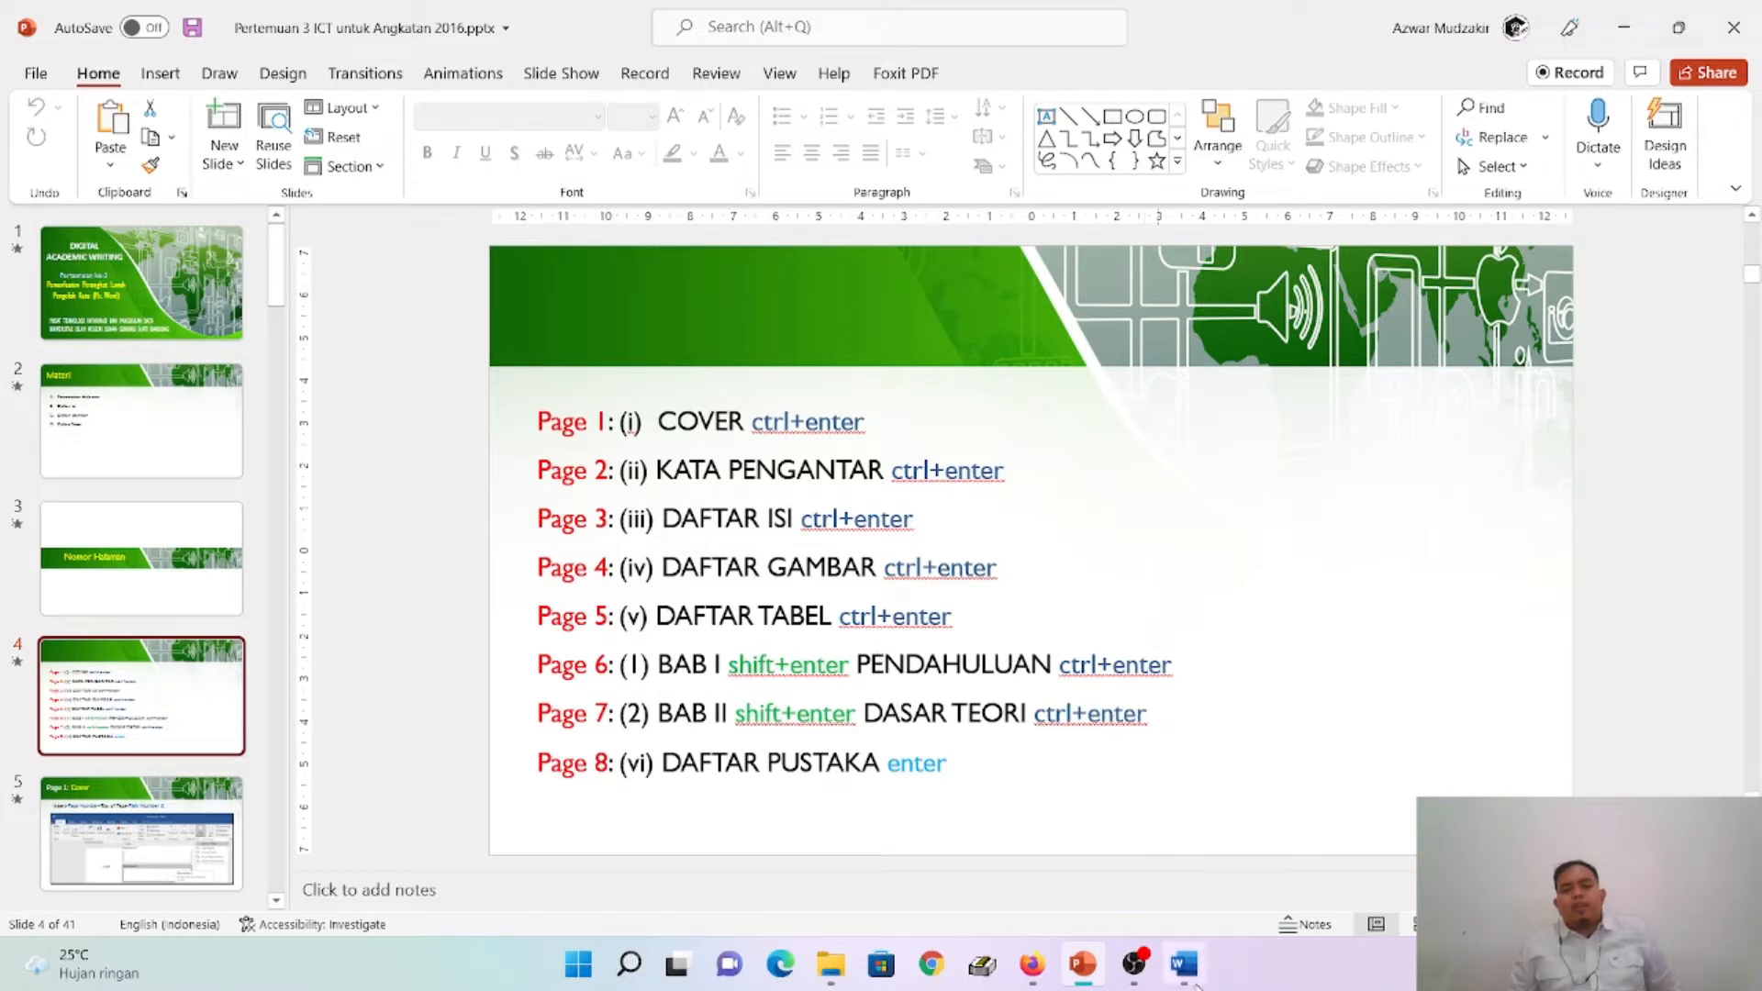
mouse_move(1186, 968)
click(1203, 858)
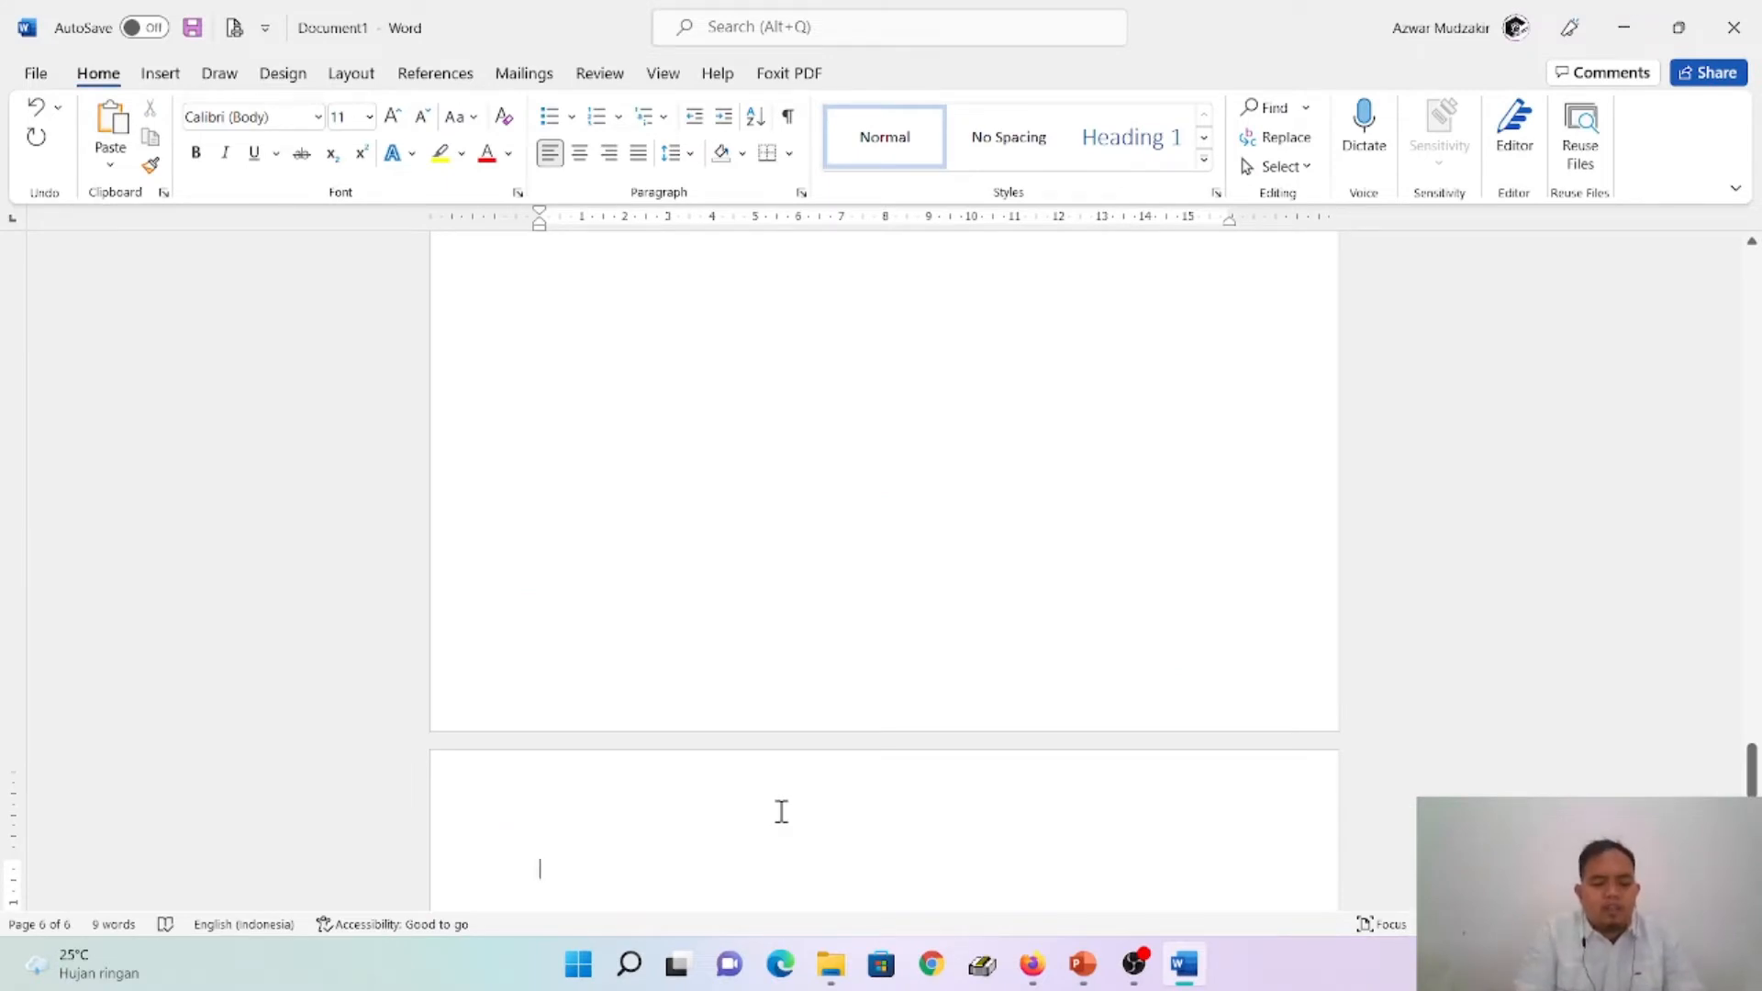
text(BAB I)
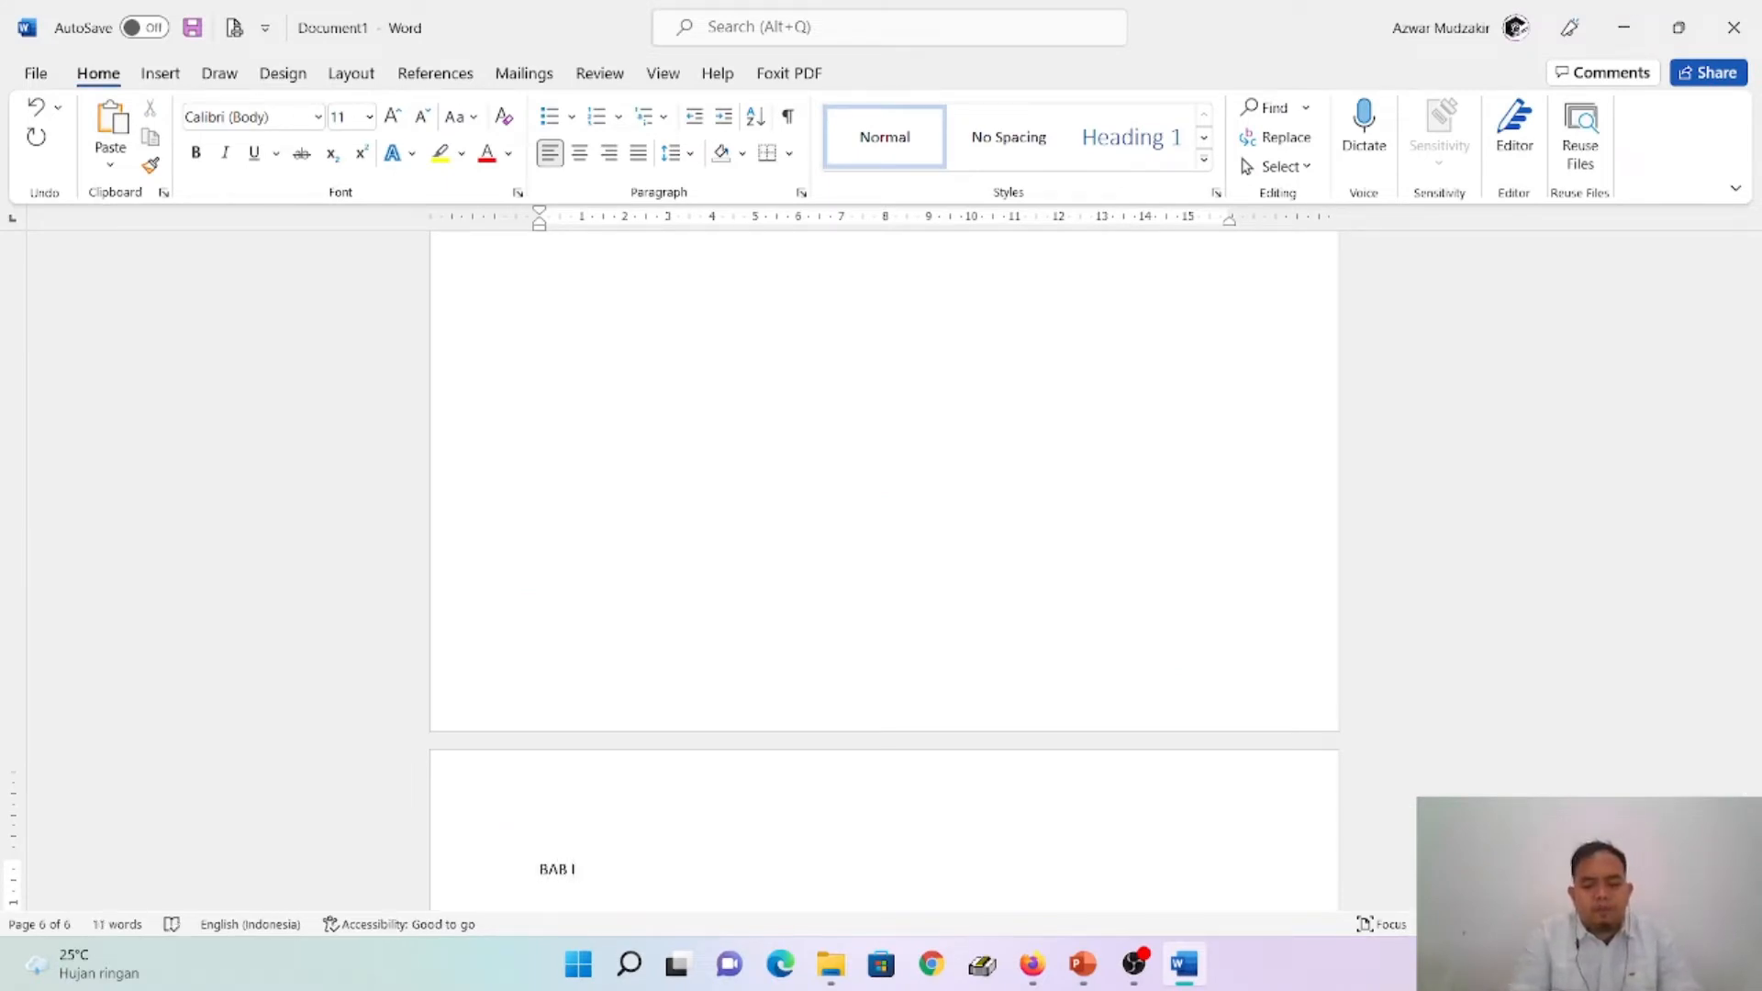
key(Return)
text(PEND)
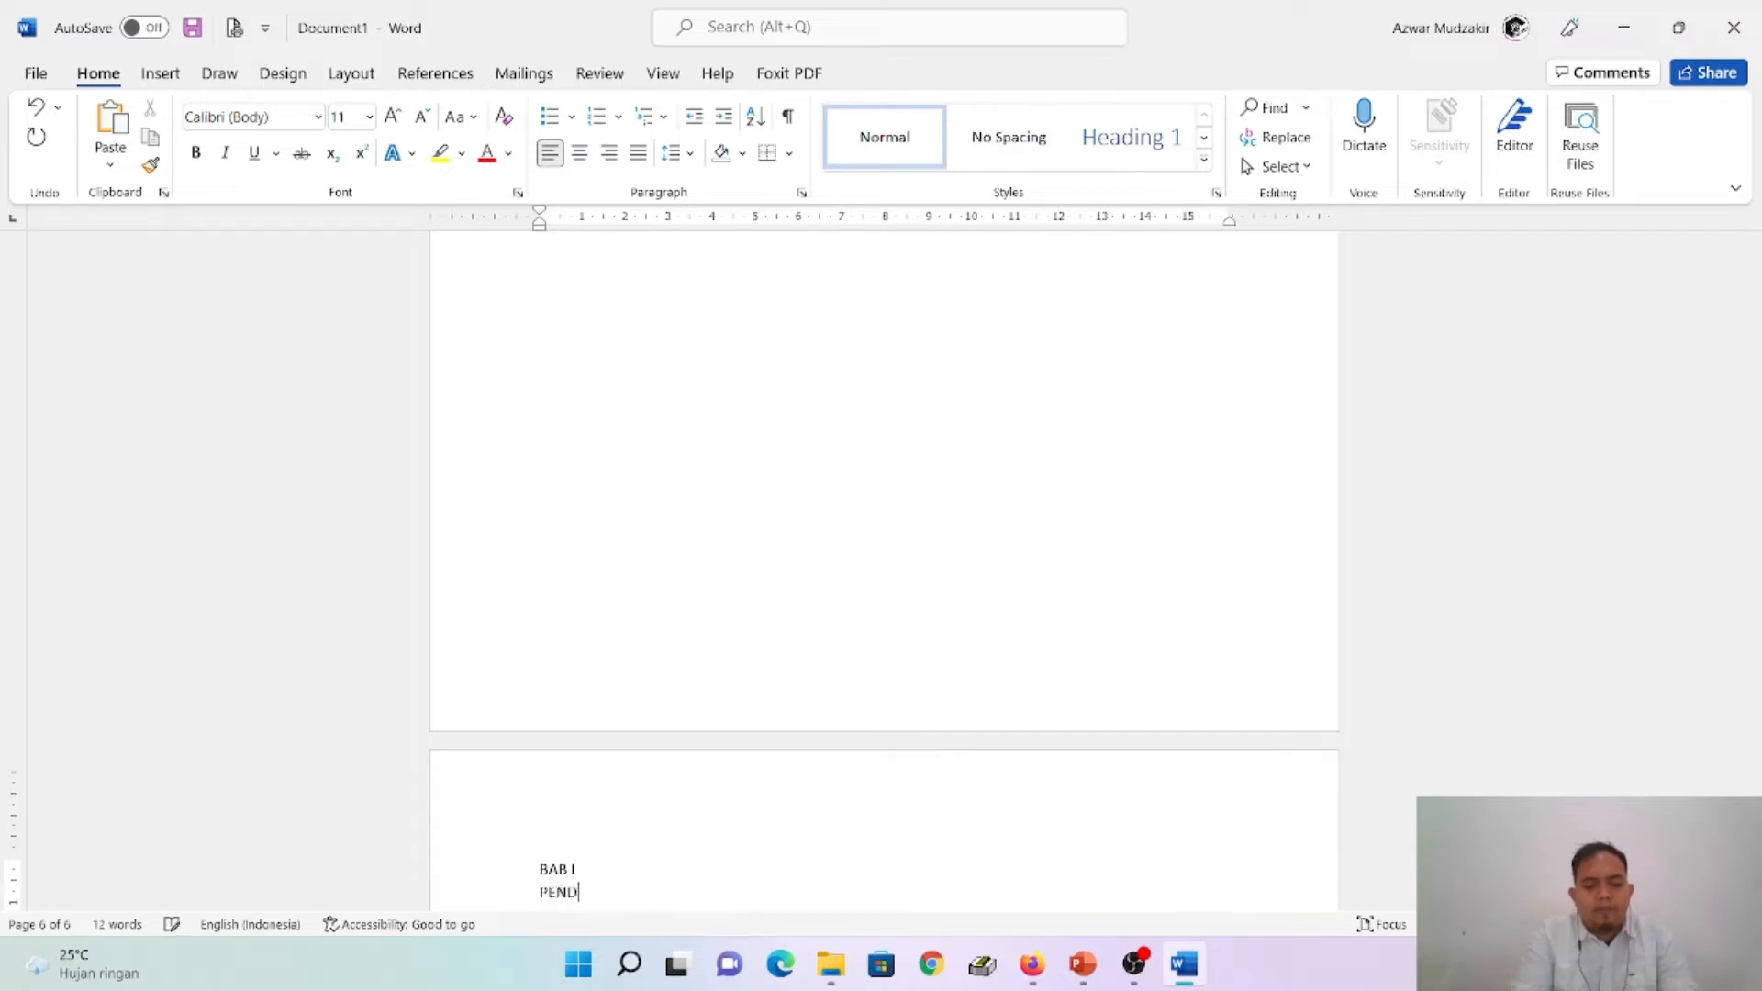
text(AHULUAN)
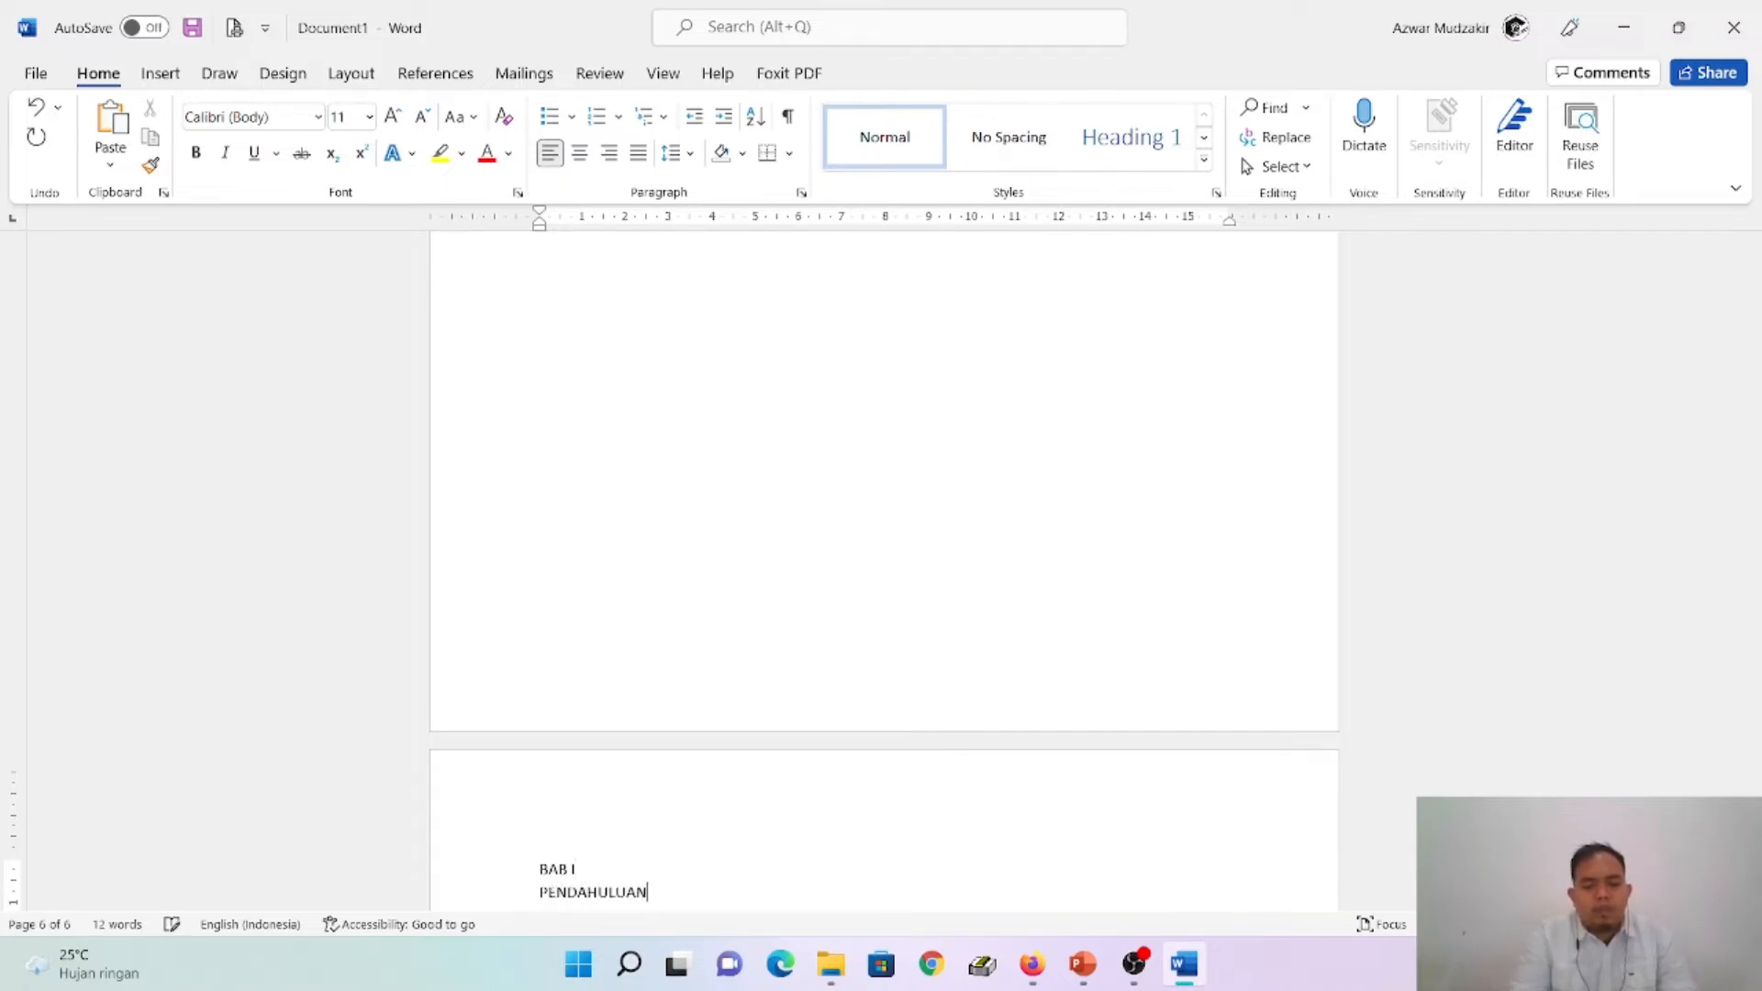
key(ctrl+Return)
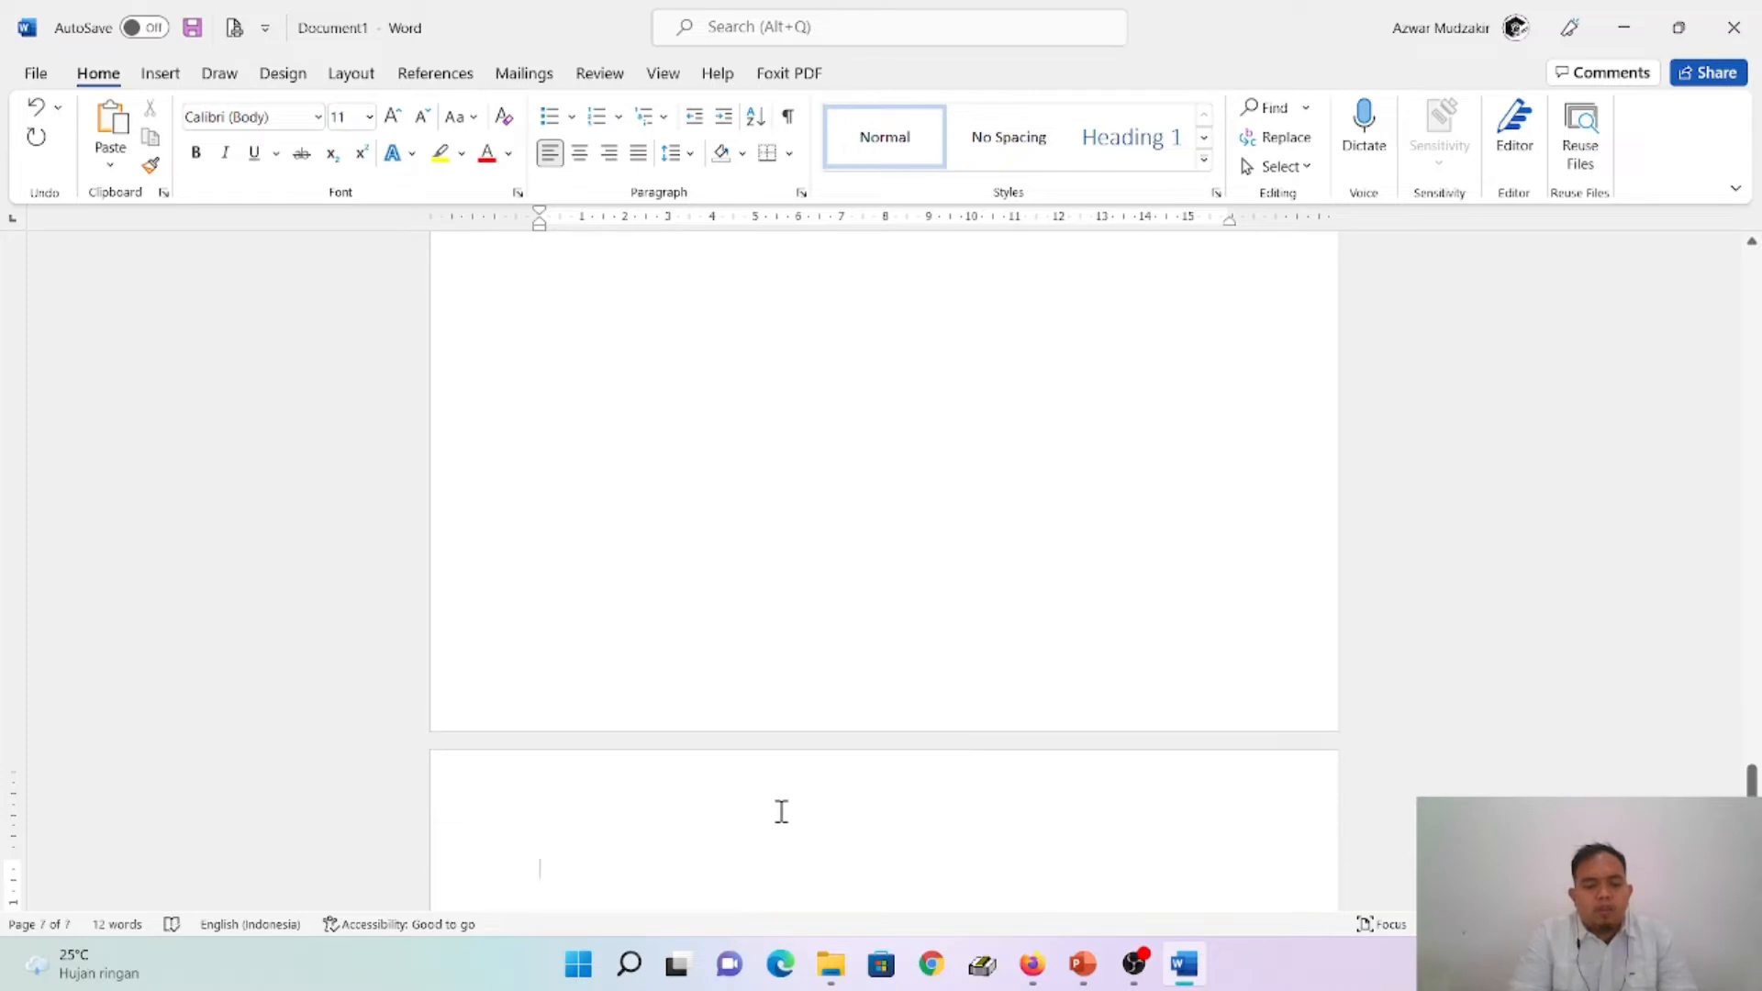
- Enter BAB II on page 7 with TINJAUAN PUSTAKA on a new line below, followed by a page break
text(BAB II)
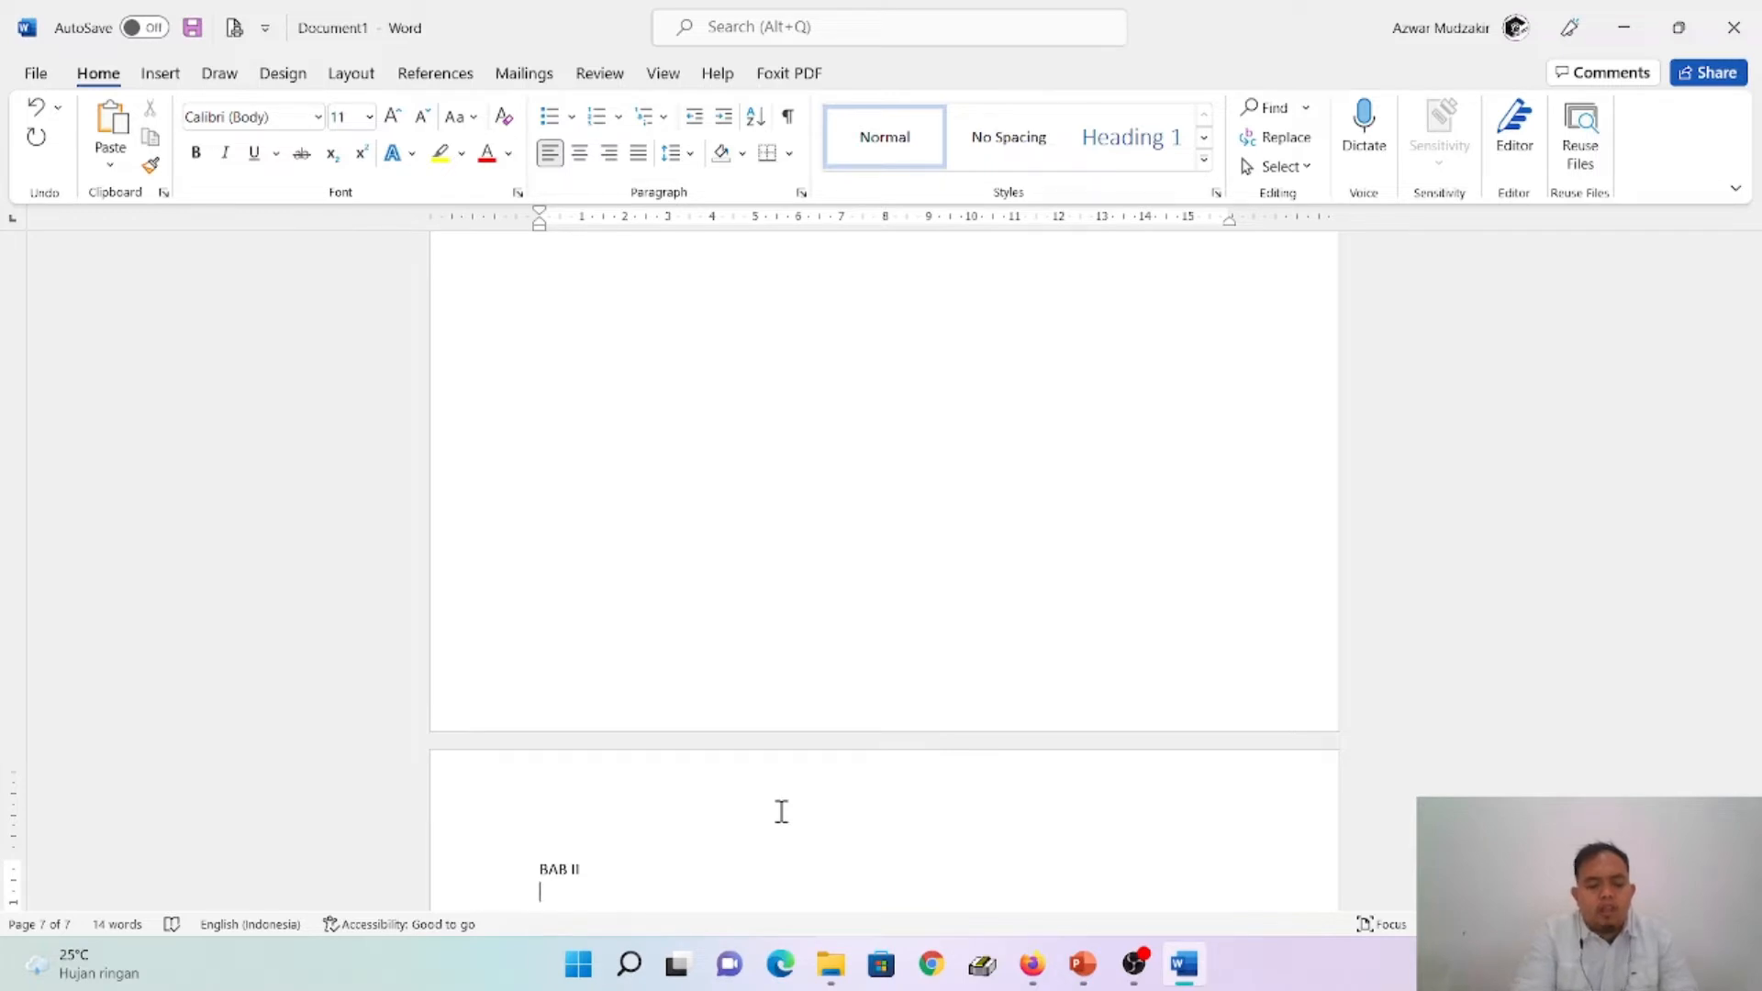
text(I TINJAUAN)
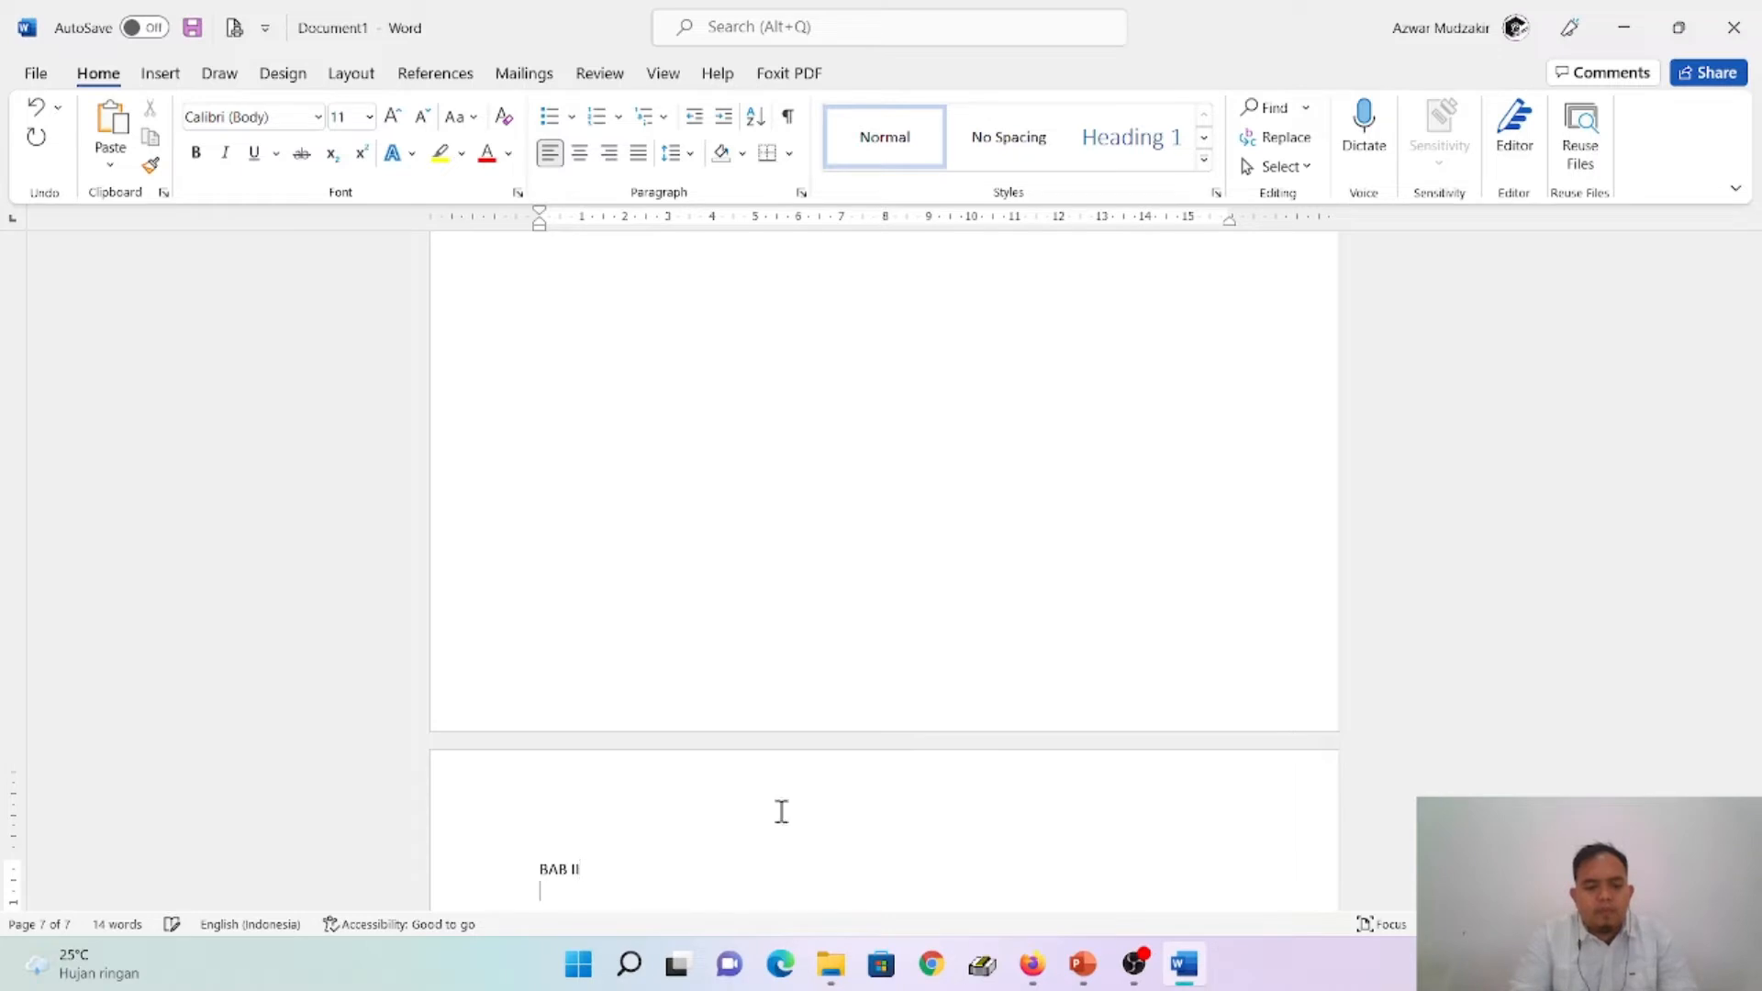
text(TINJAUAN PUSTAKA)
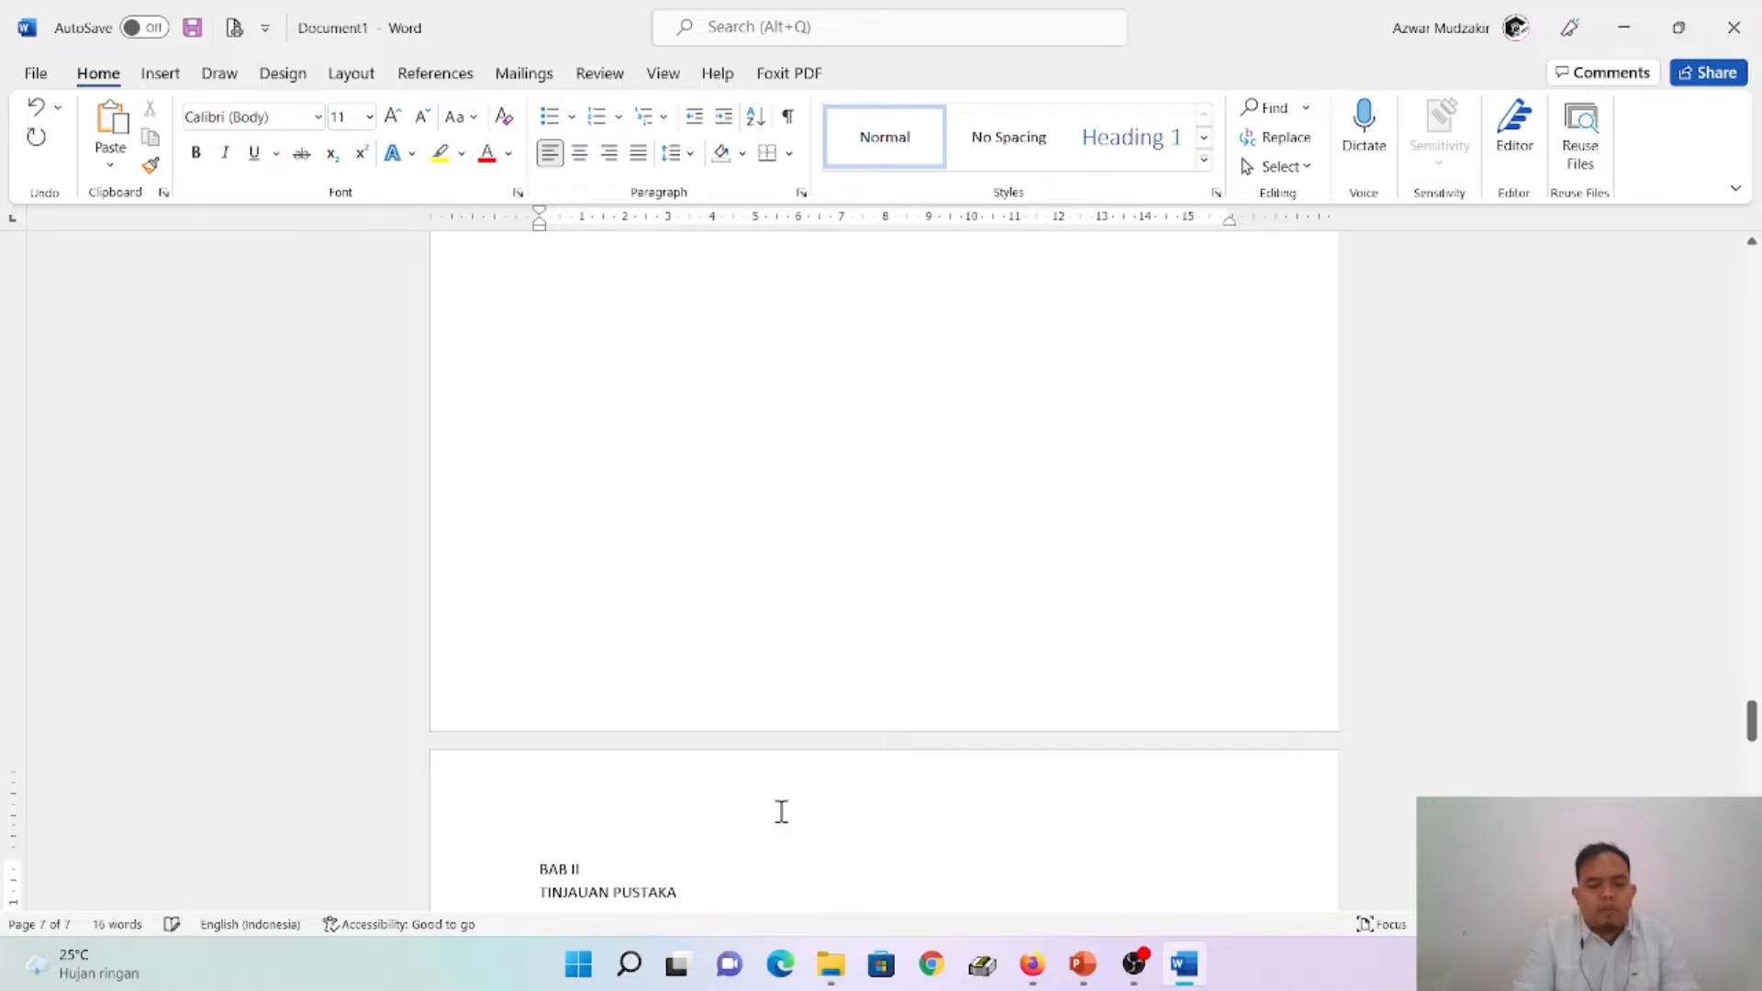
key(ctrl+Return)
- Enter DAFTAR PUSTAKA on page 8 and end it with a new paragraph
mouse_move(1081, 975)
text(D)
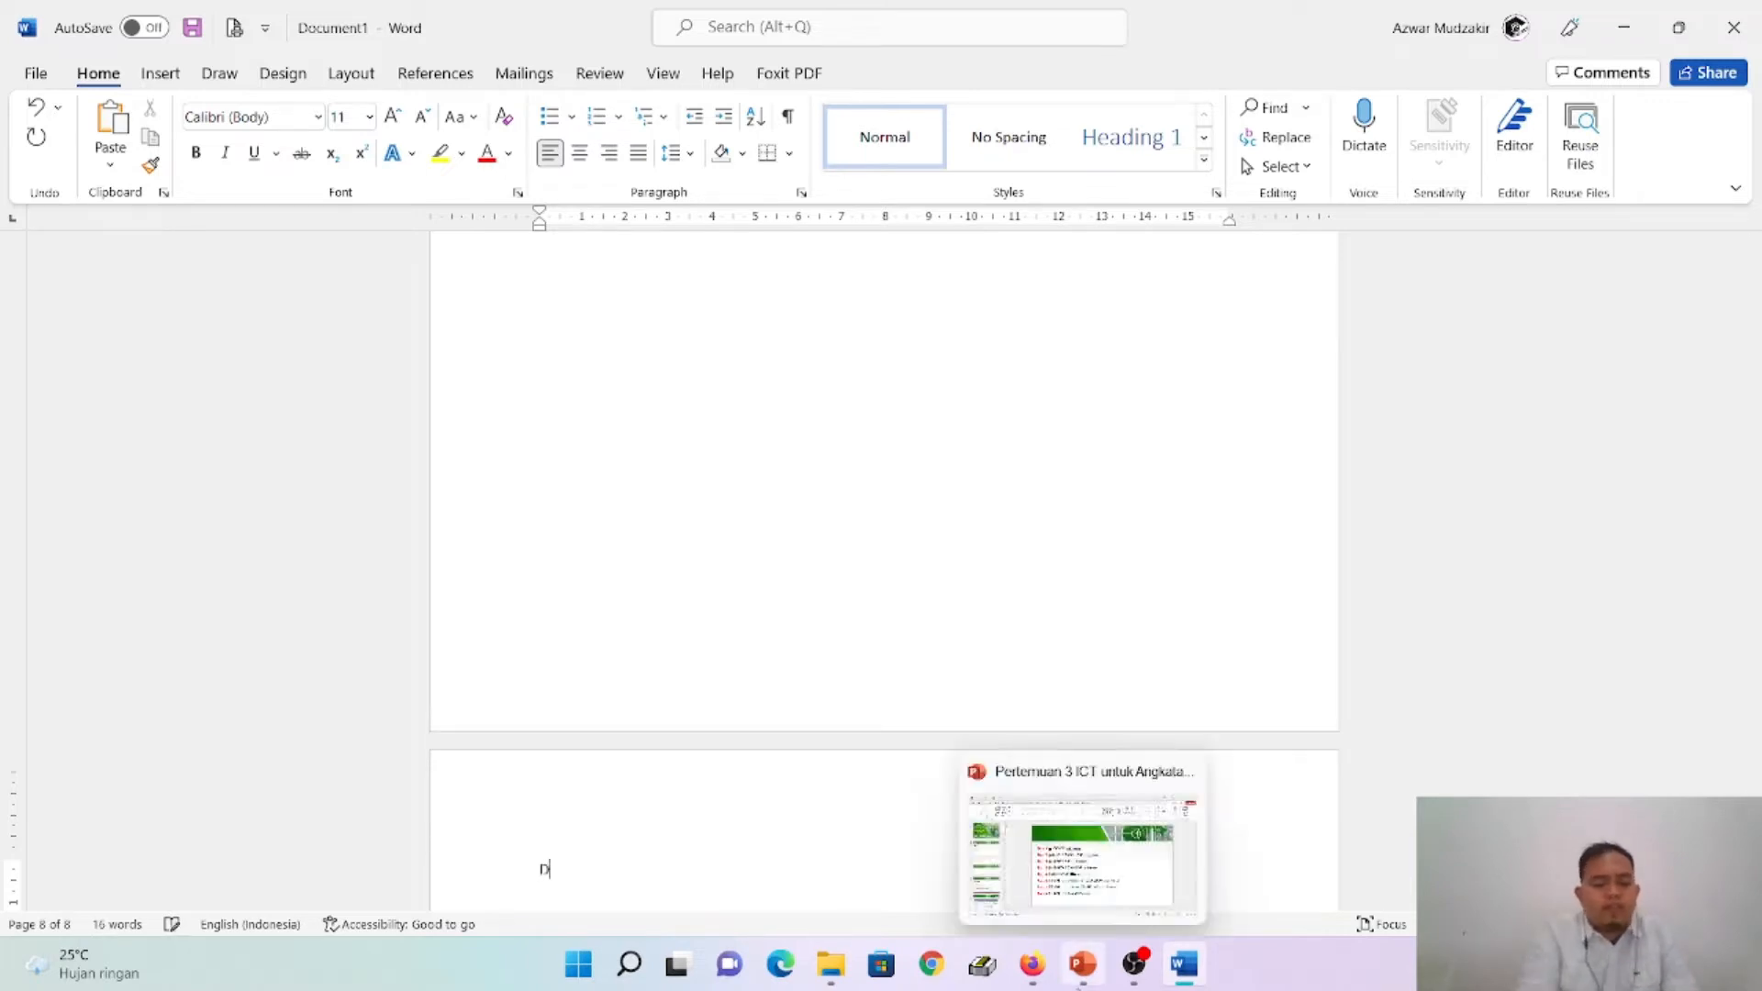
text(AF)
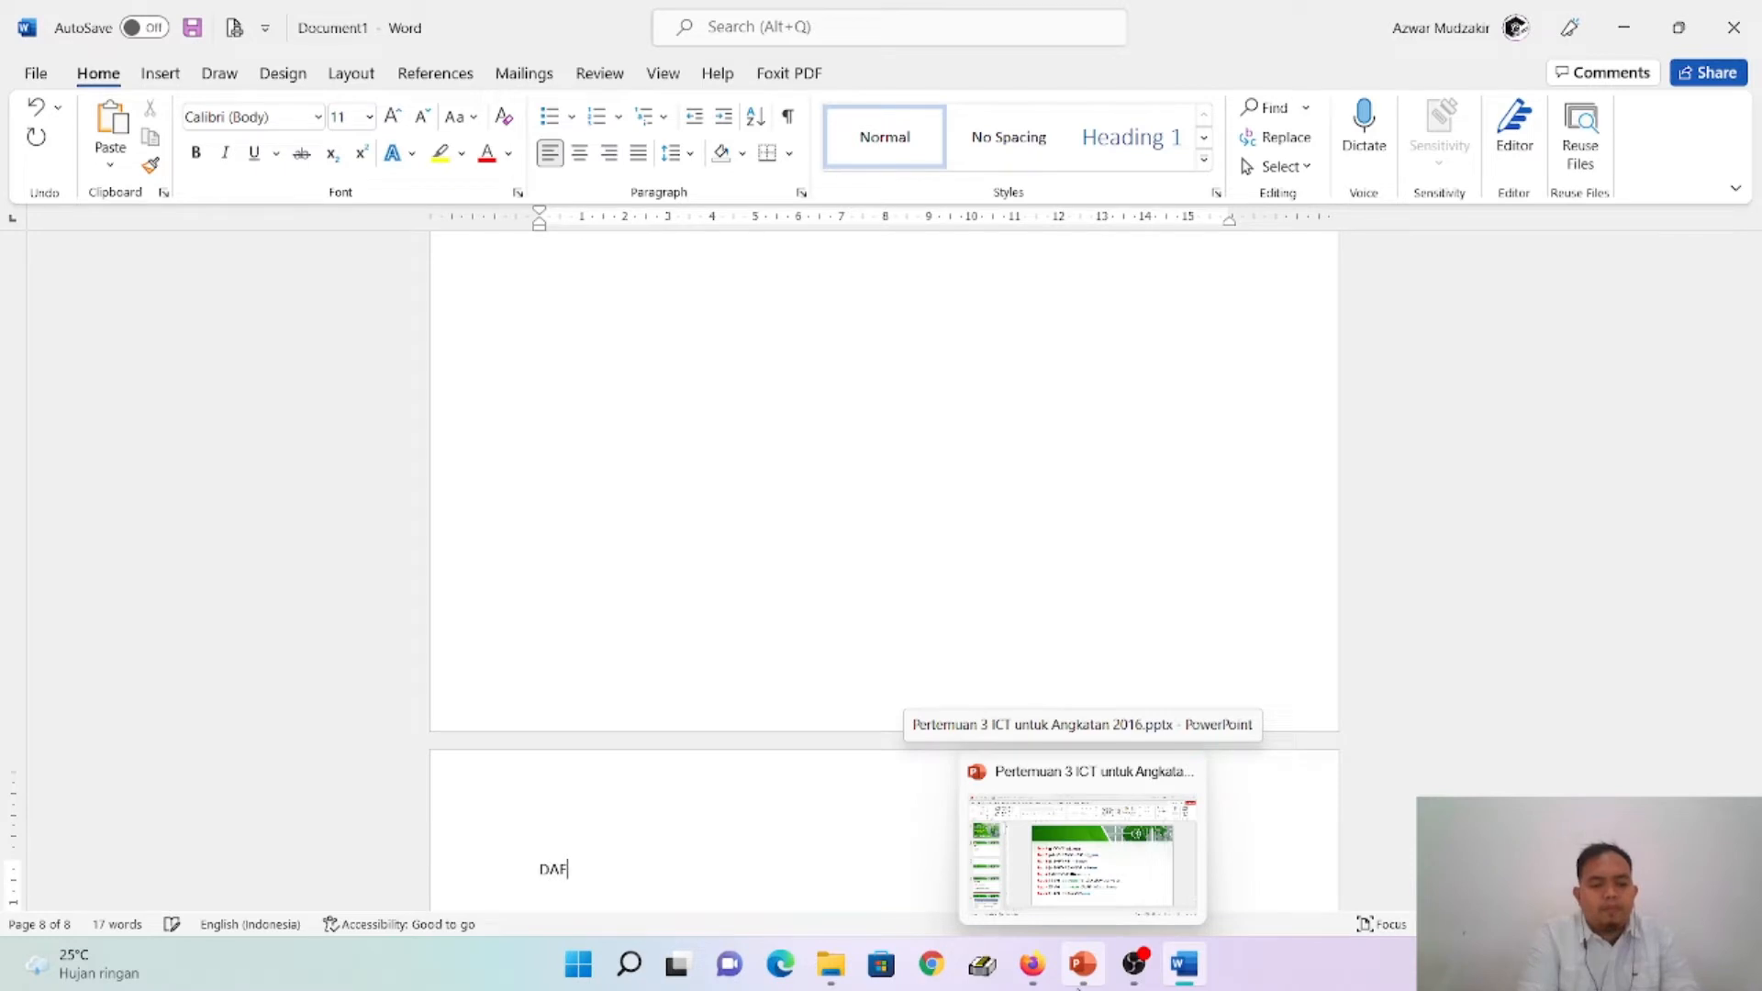
text(TAR PUSTAKA)
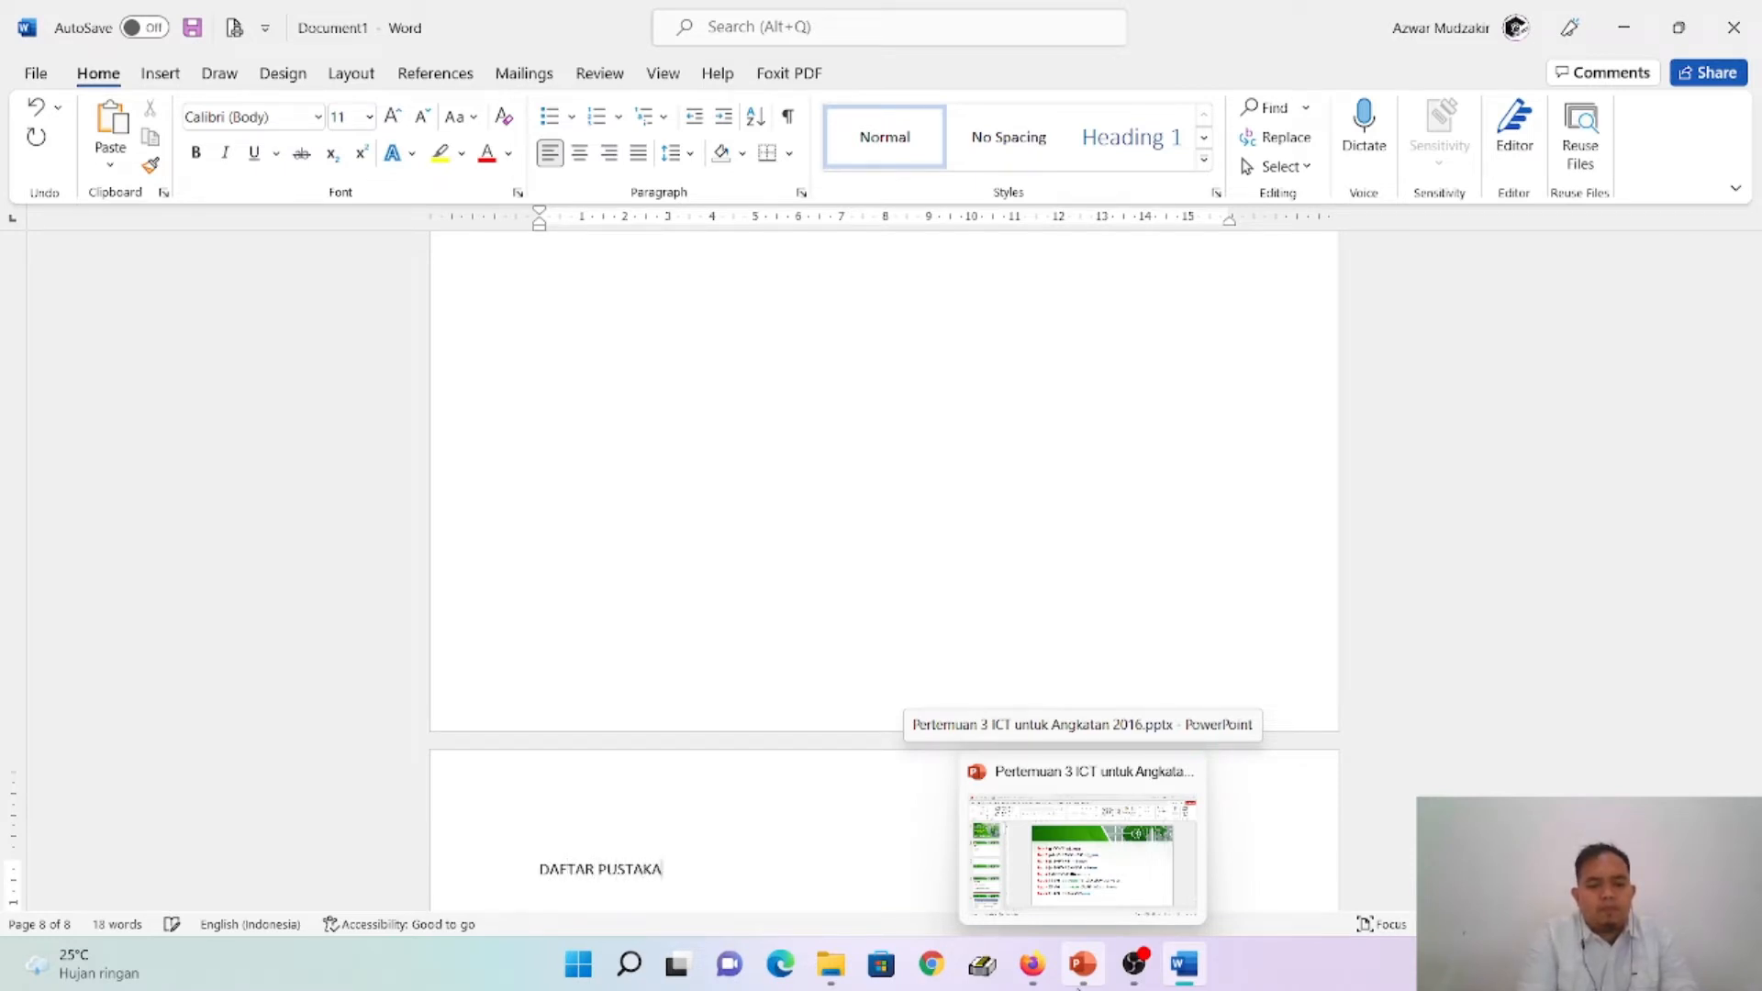
key(Return)
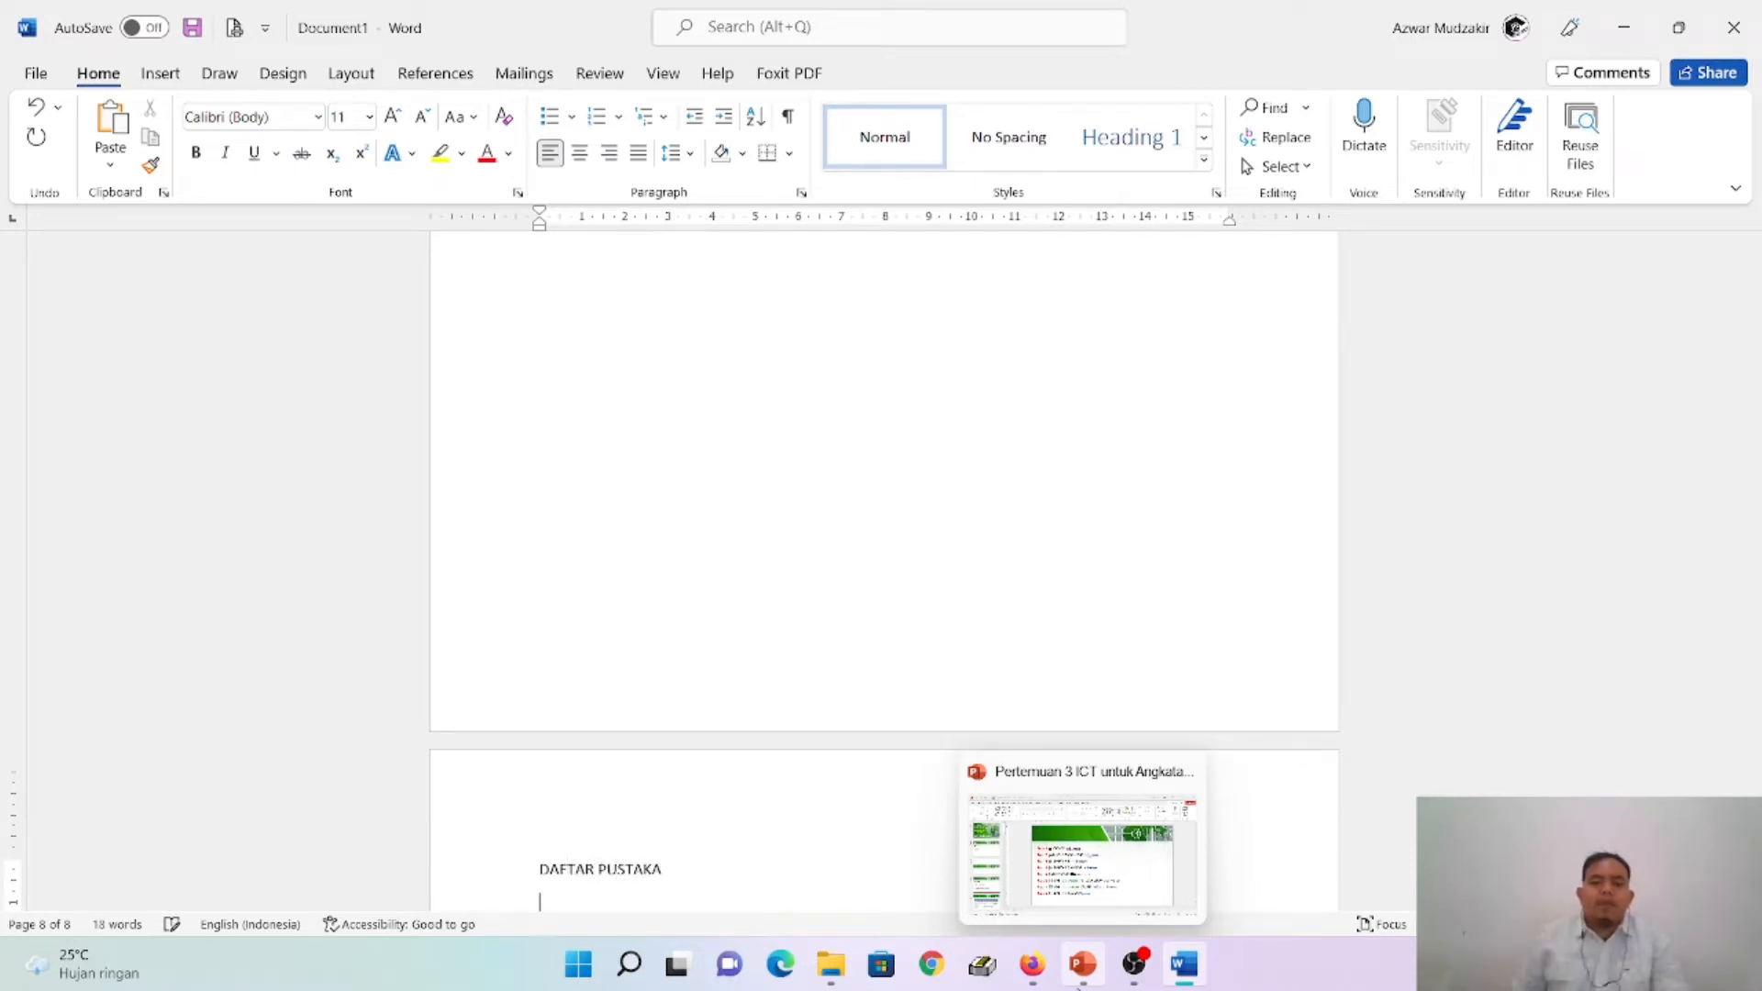
- Check the Page 1: Cover slide in PowerPoint, and in Word insert Plain Number 2 page numbers at the bottom of the page, starting from the cover
click(1083, 963)
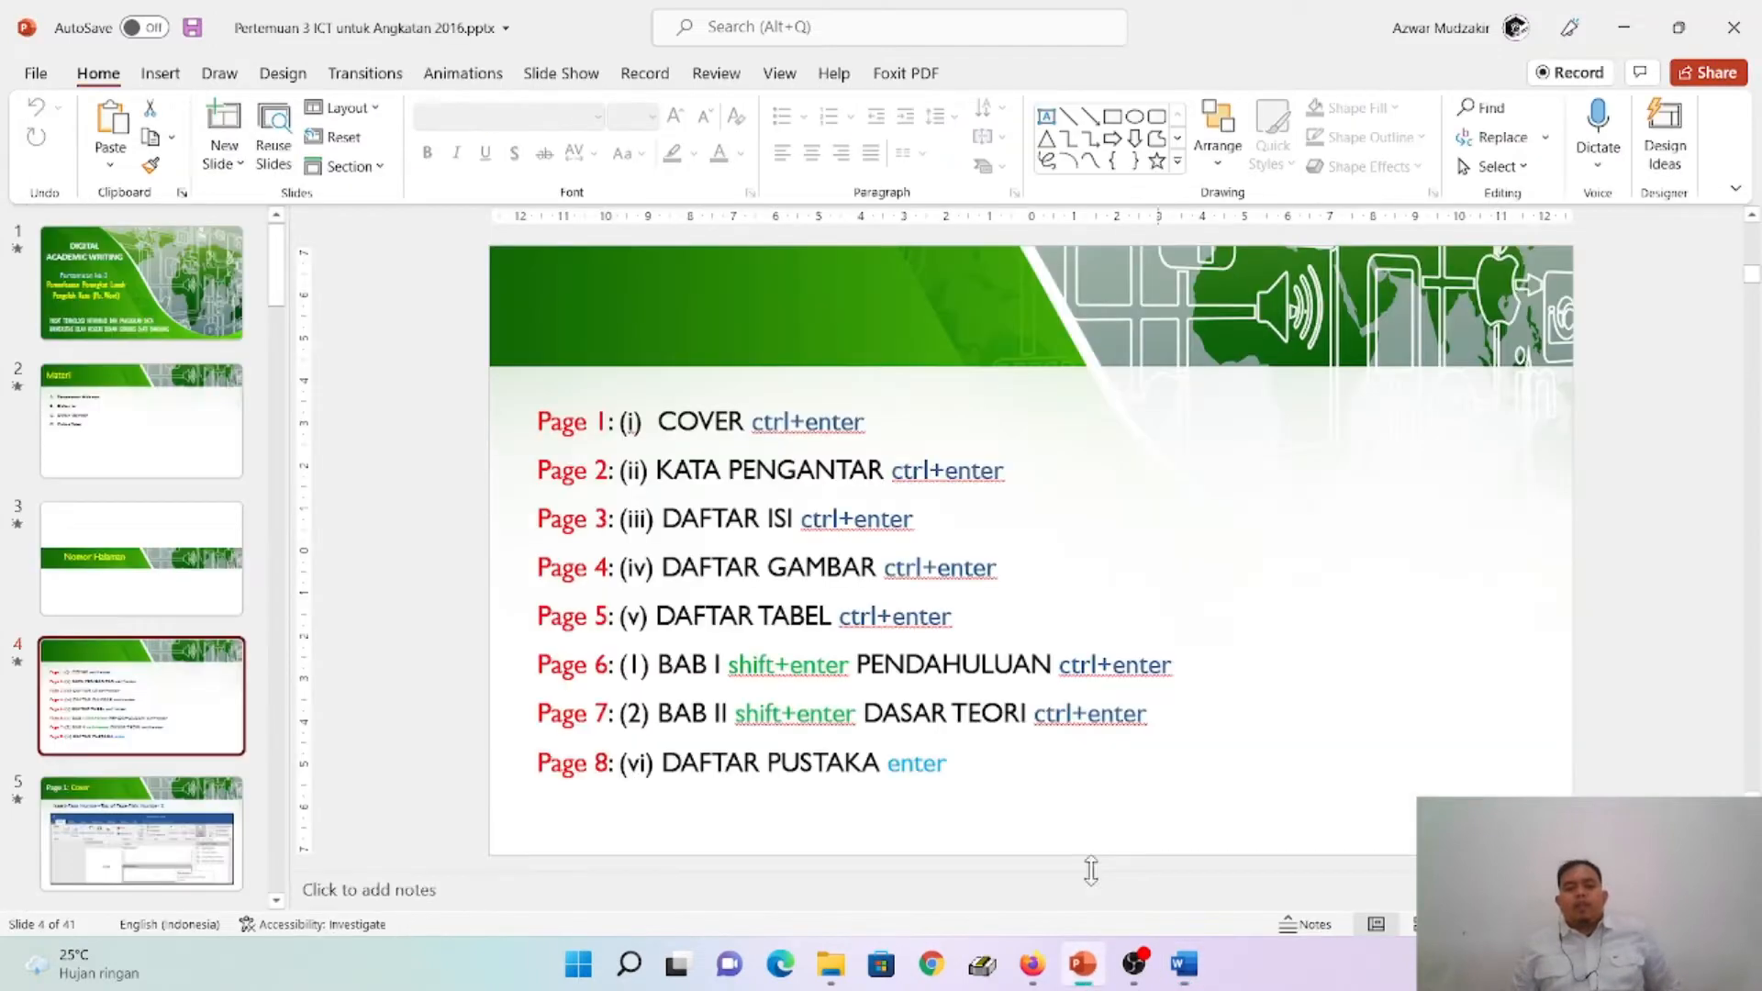
click(169, 831)
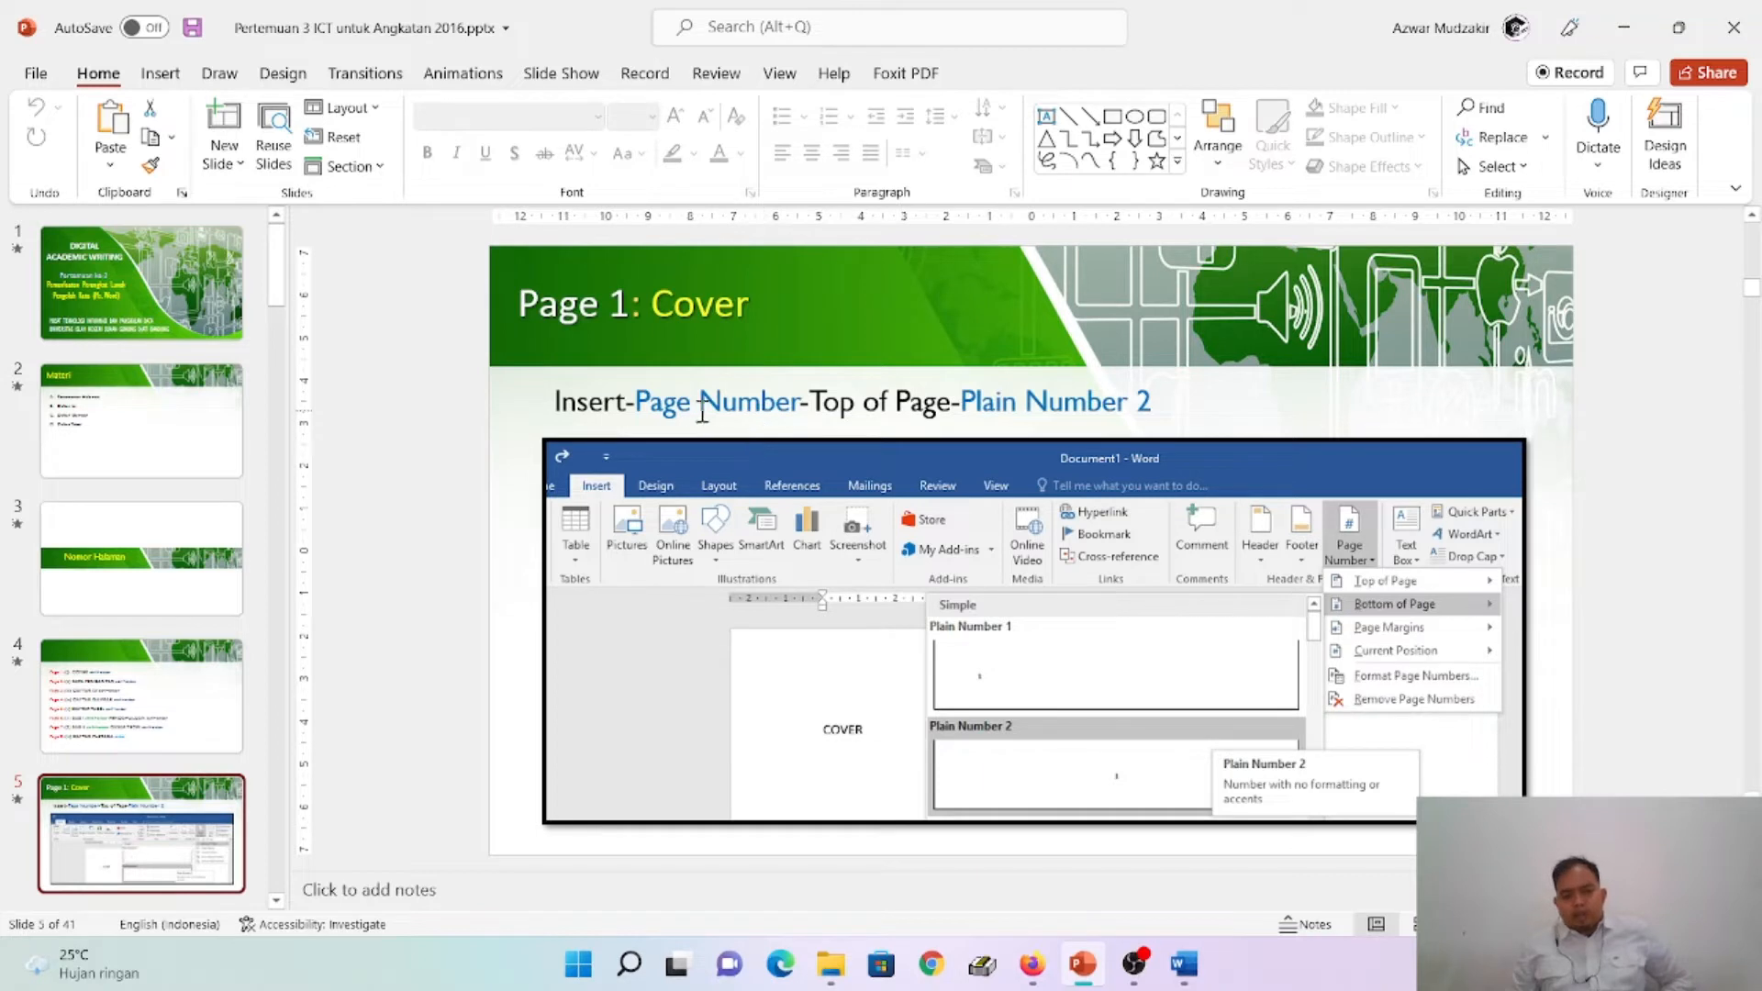
click(1184, 963)
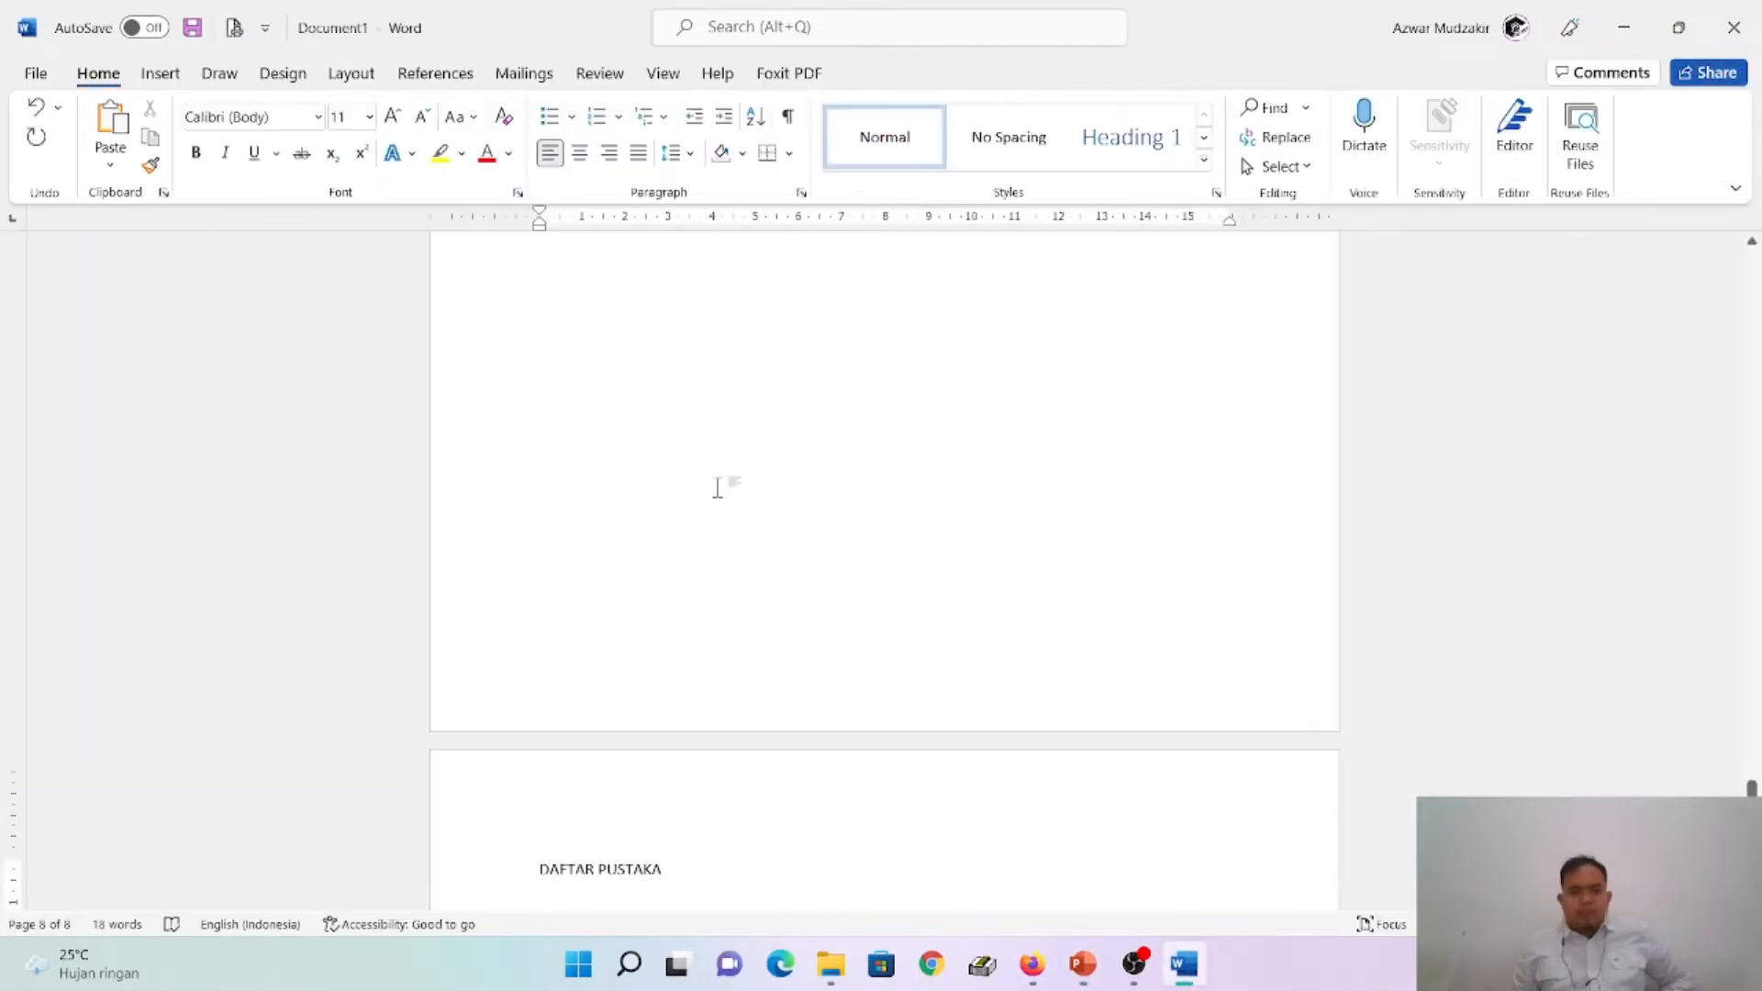
scroll(799, 500, up, 3)
drag(1751, 769, 1751, 262)
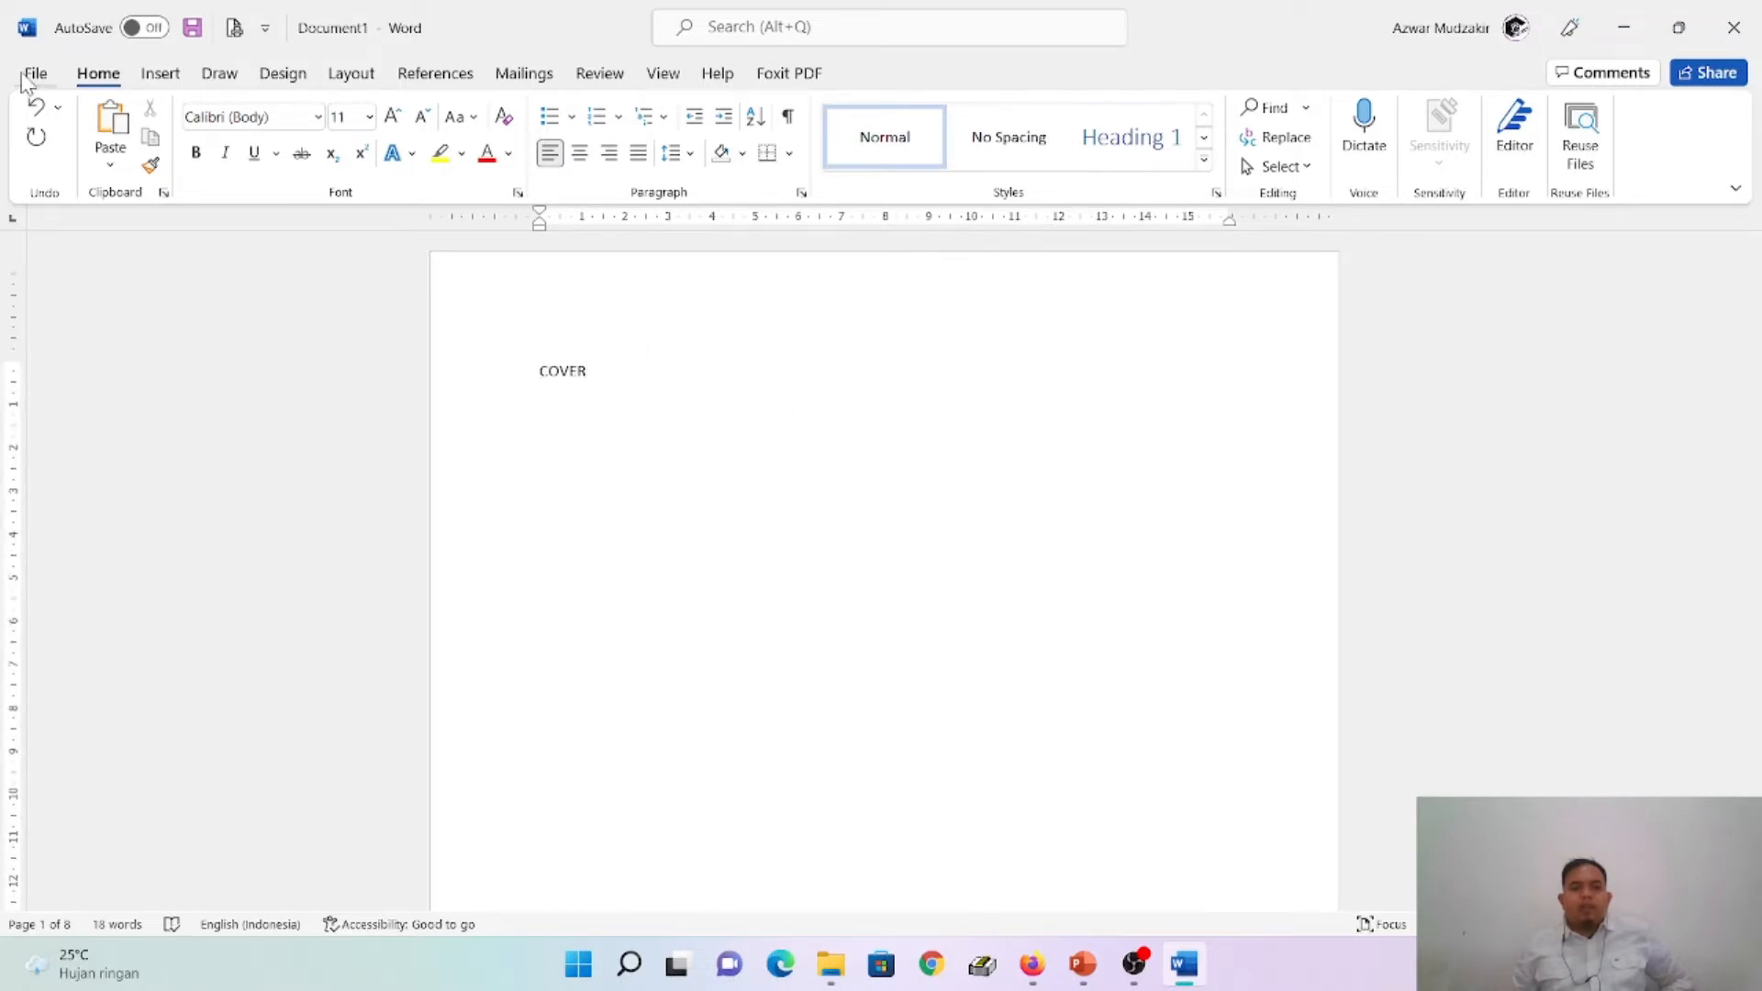
click(160, 74)
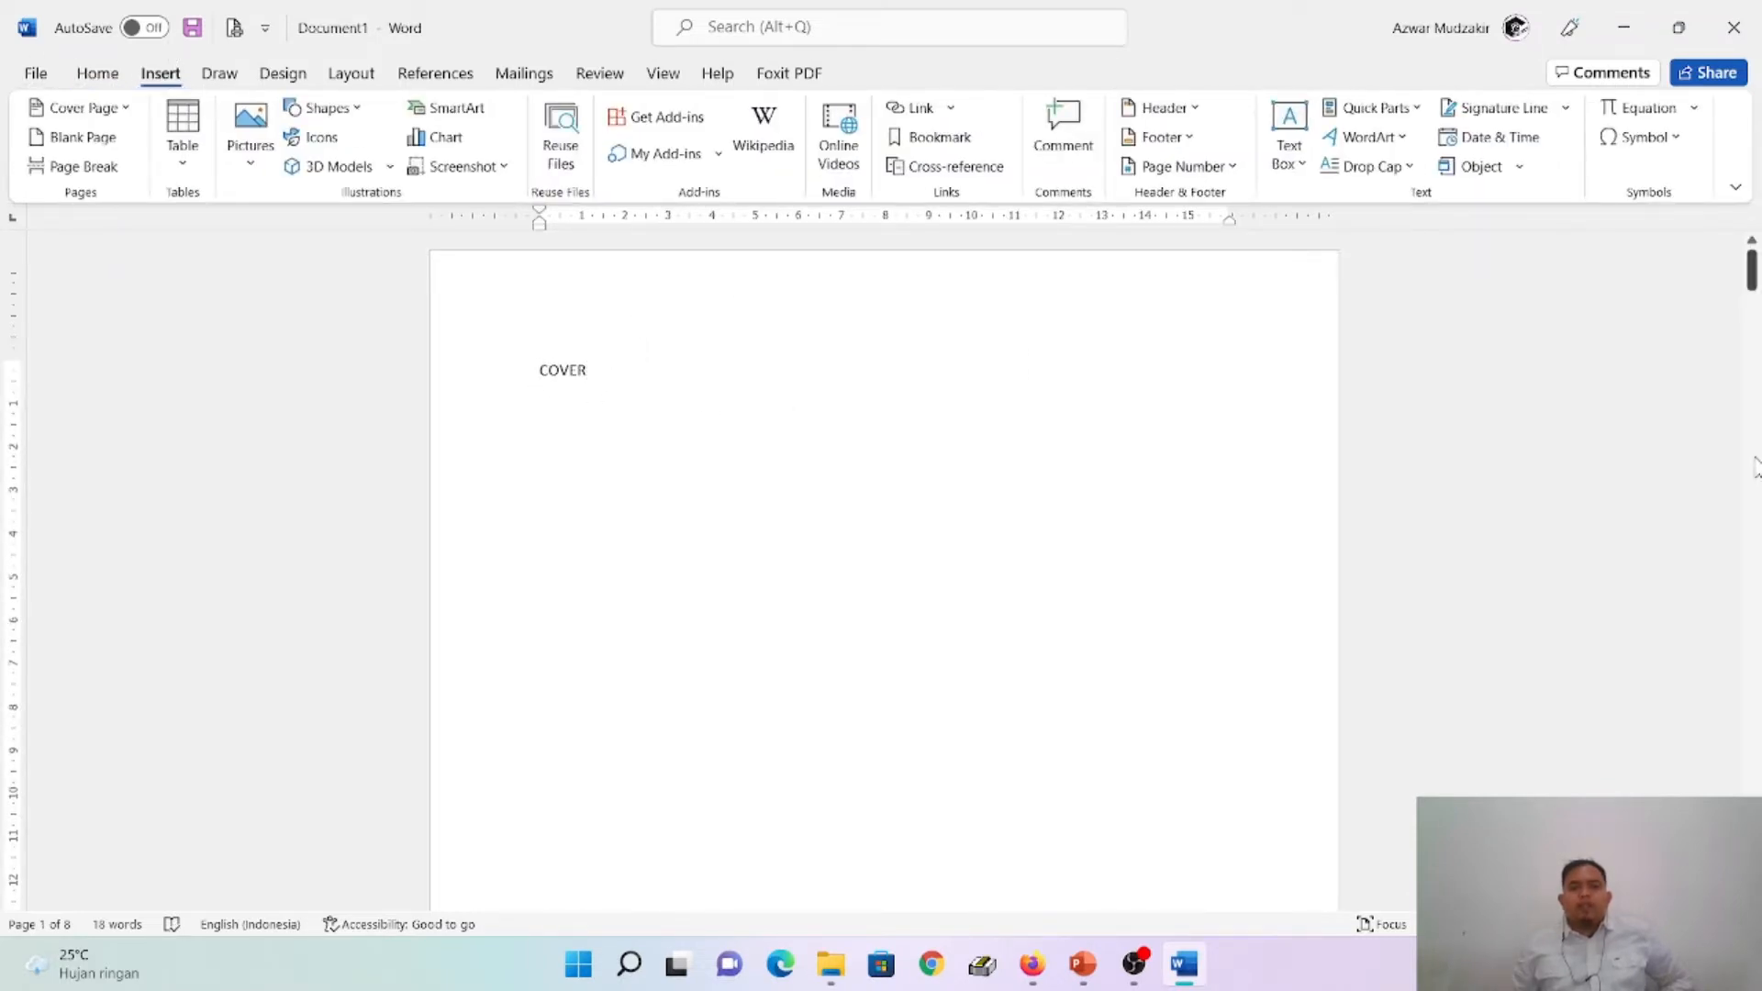
click(1162, 168)
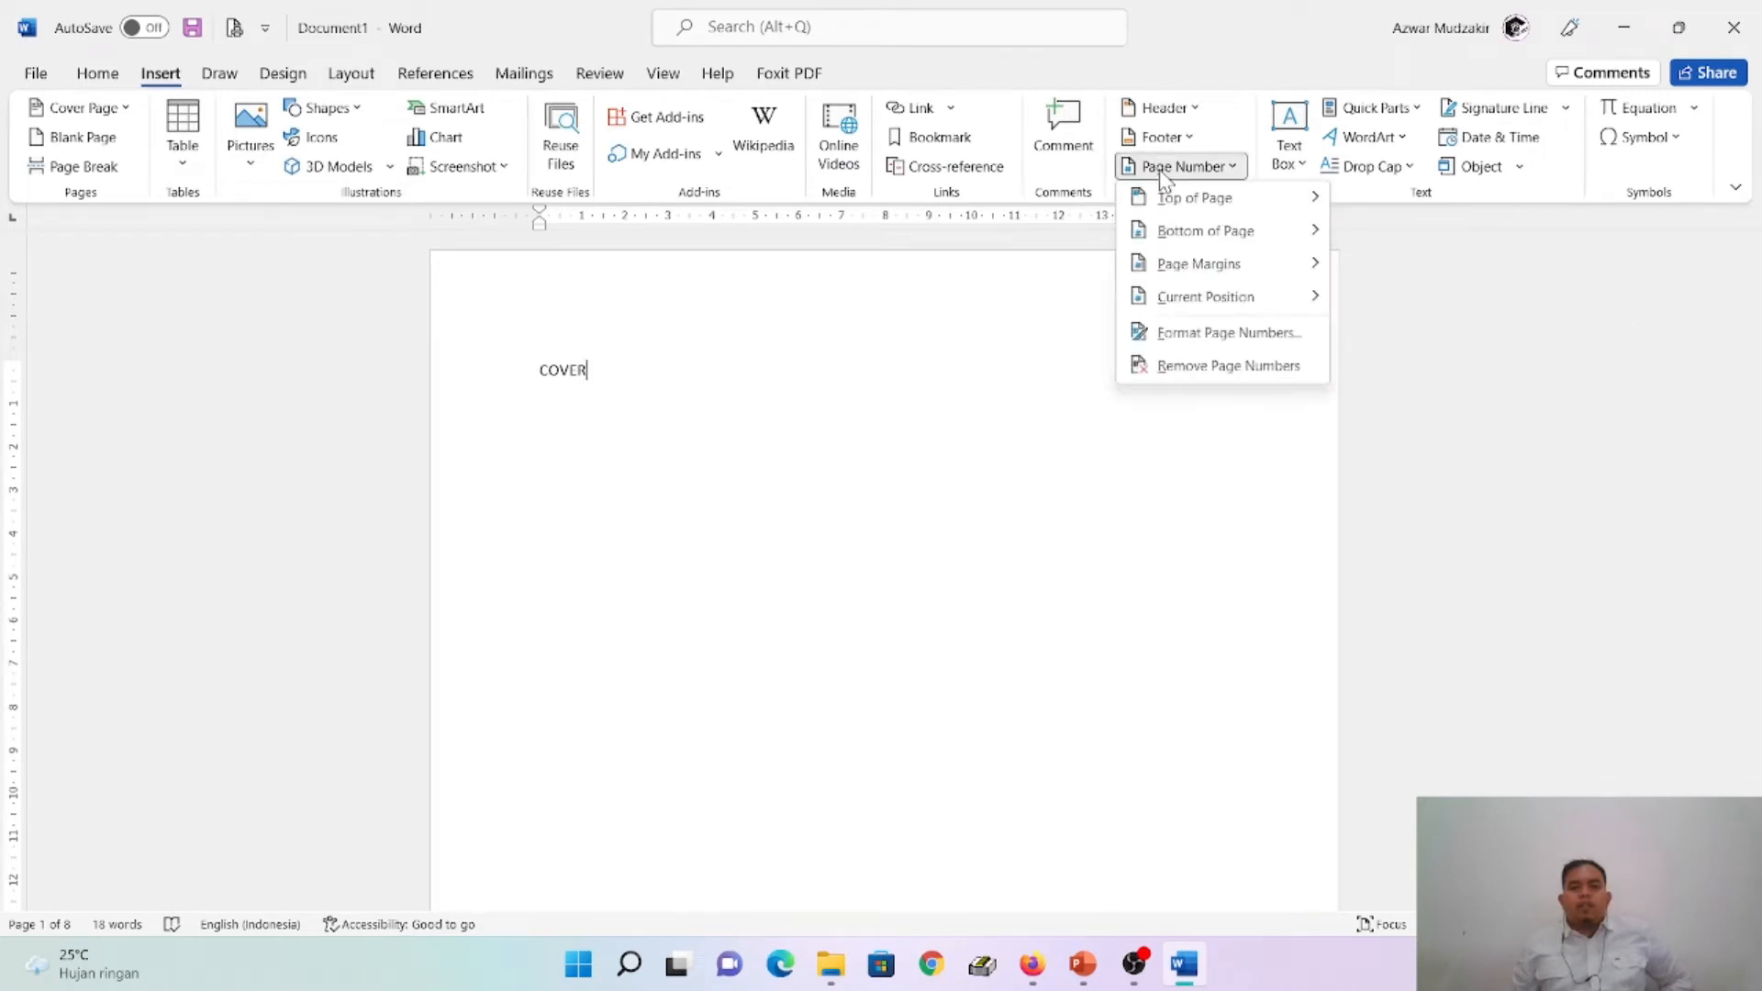
click(1253, 237)
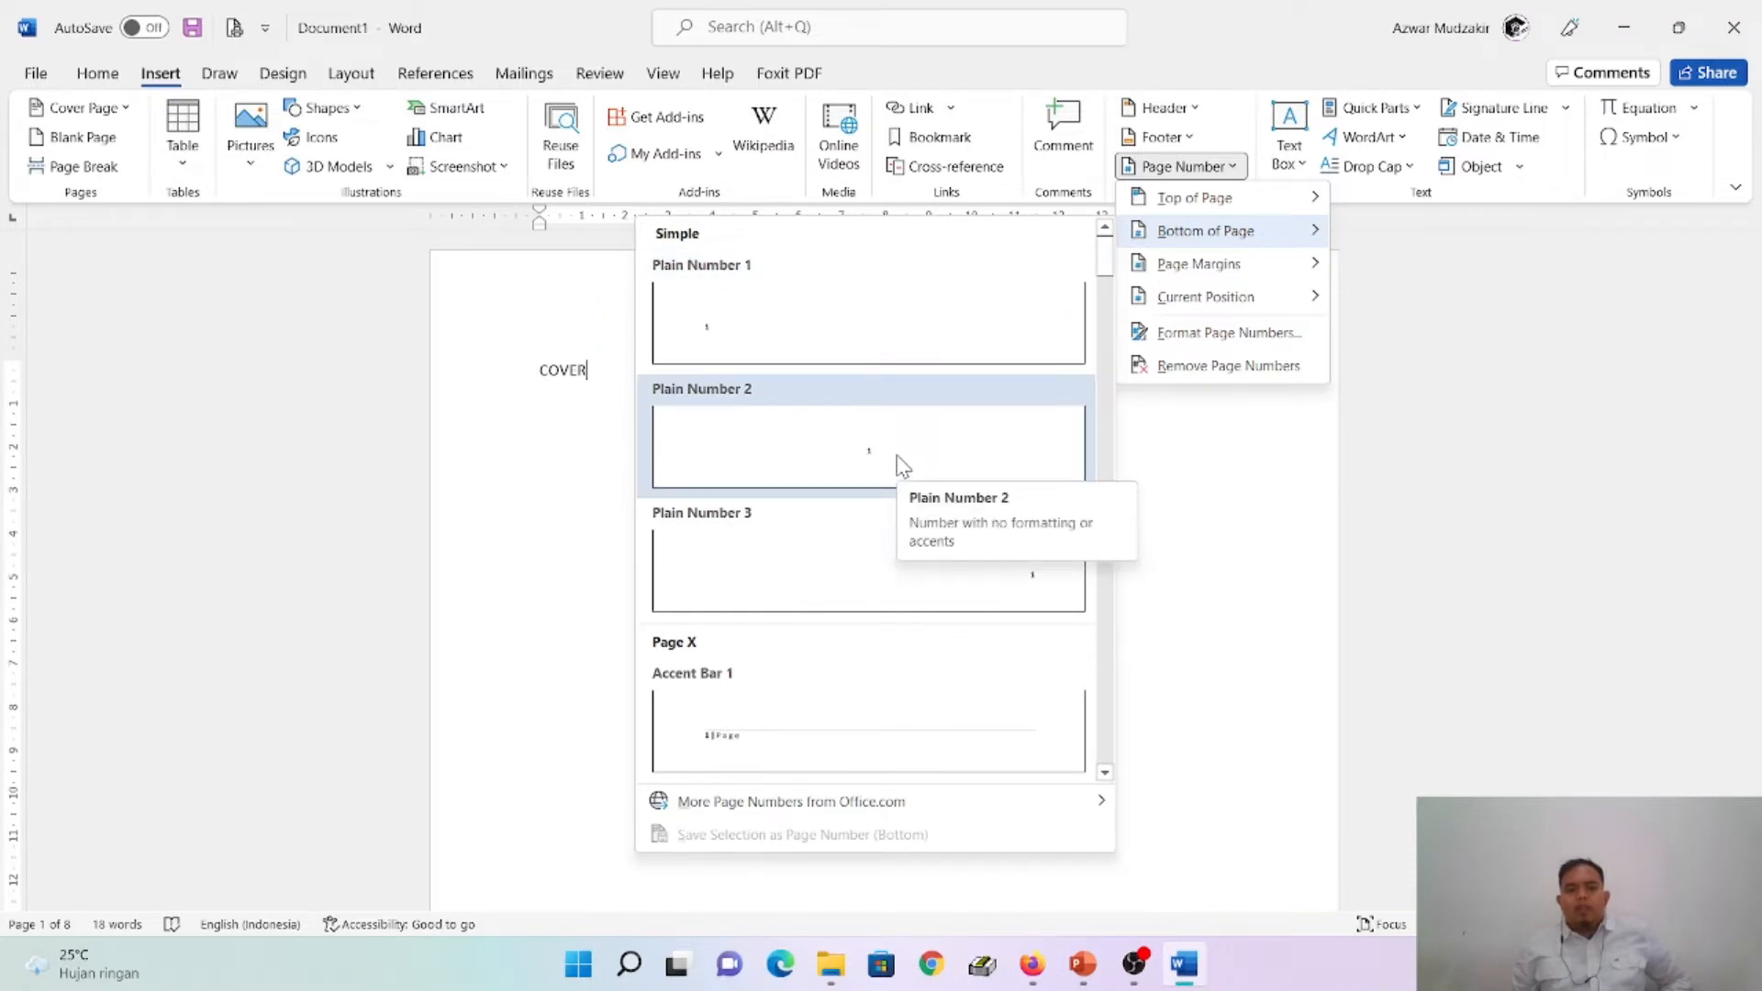
click(904, 466)
- Read the Page 6: BAB I PENDAHULUAN slide in PowerPoint and look through the numbered footers of the front matter pages in Word
click(1083, 965)
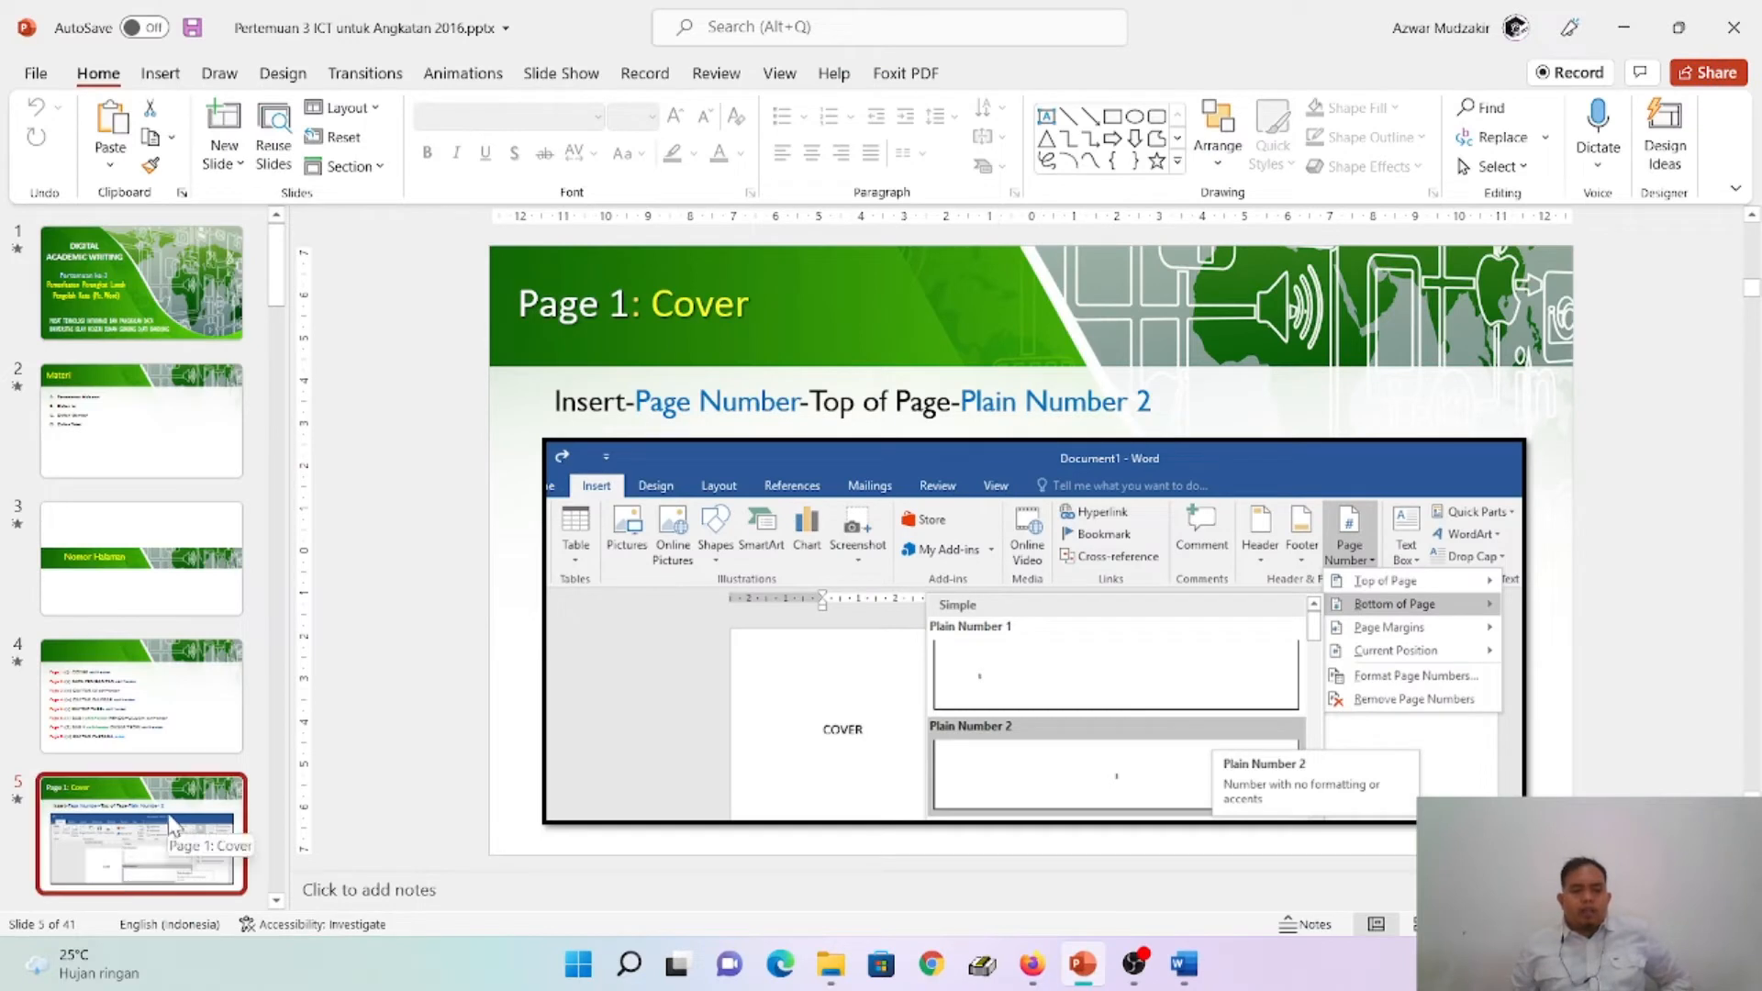
scroll(182, 806, down, 3)
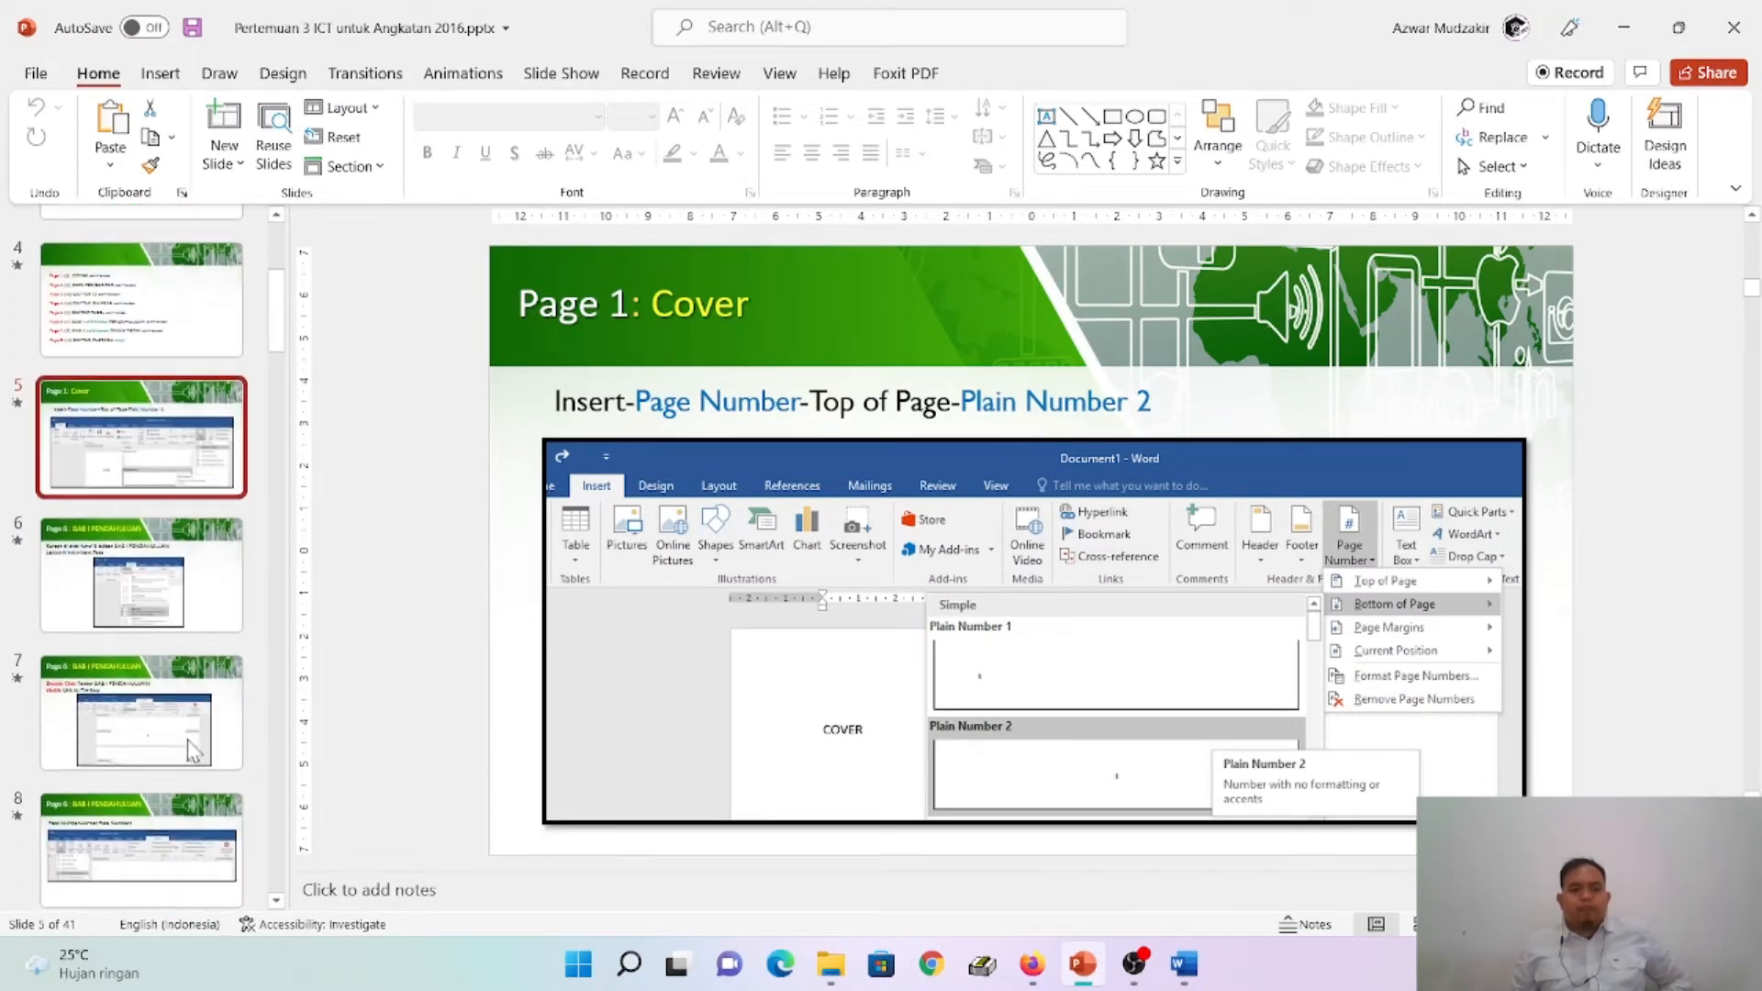
click(180, 571)
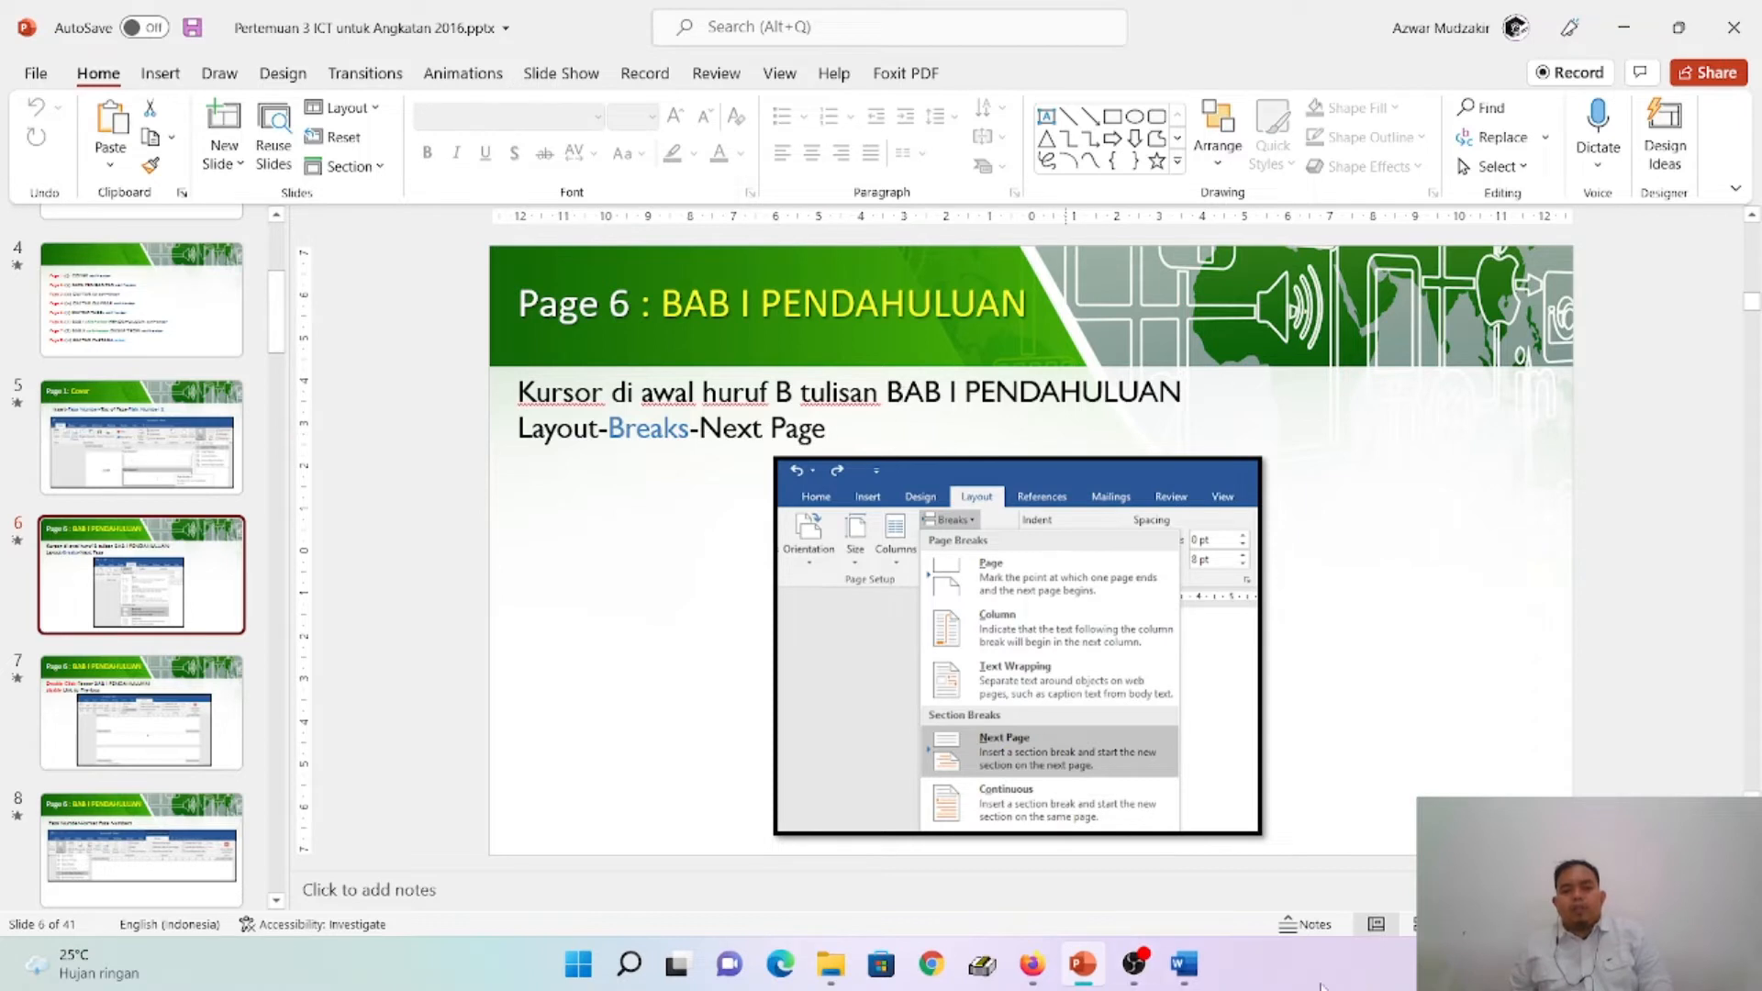
click(1192, 965)
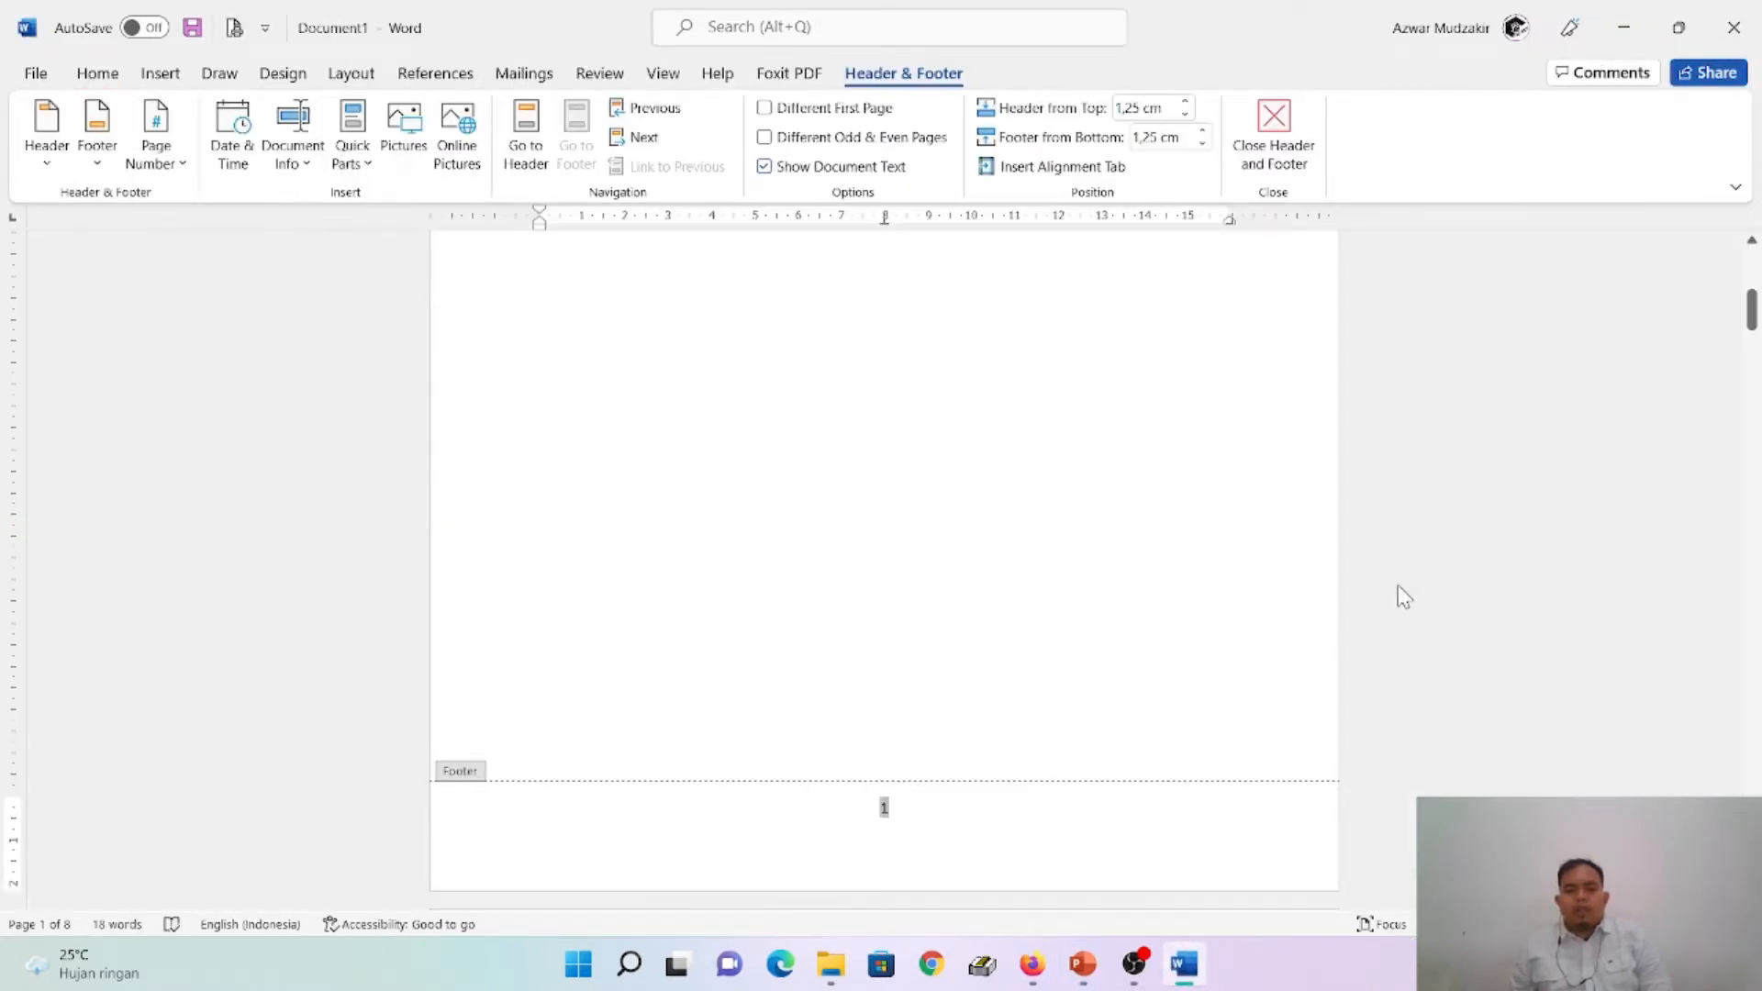
scroll(1620, 567, down, 3)
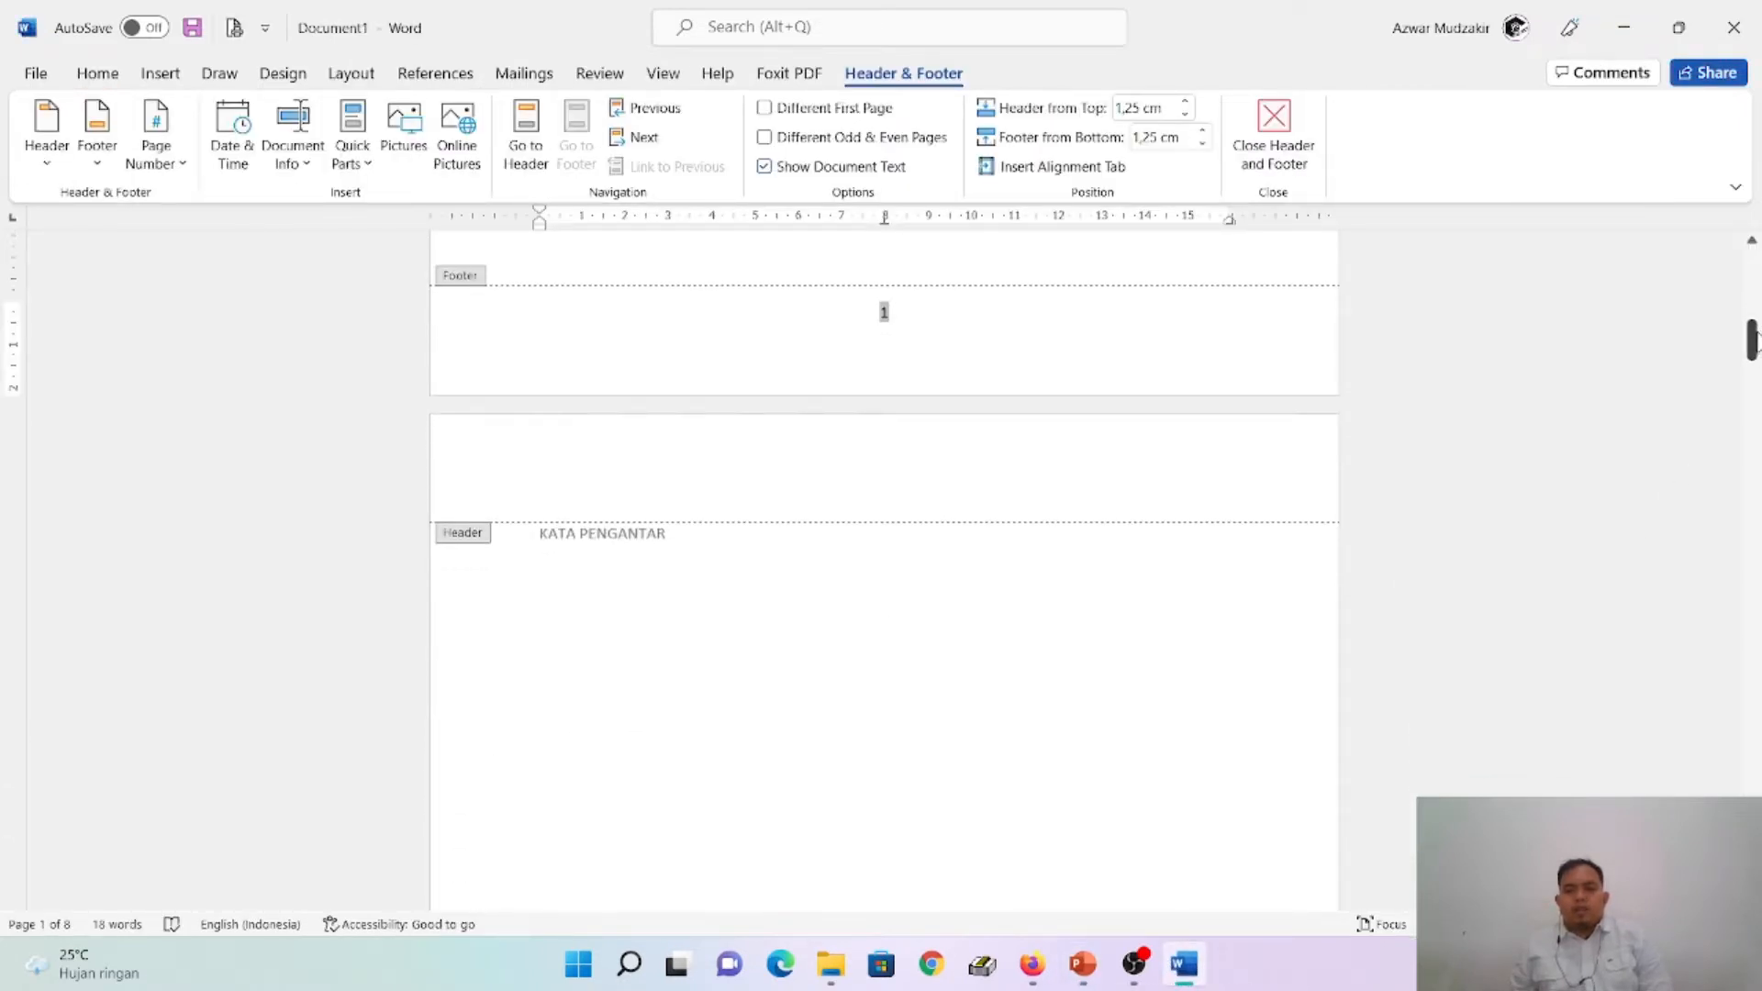
drag(1753, 339, 1753, 580)
click(1083, 964)
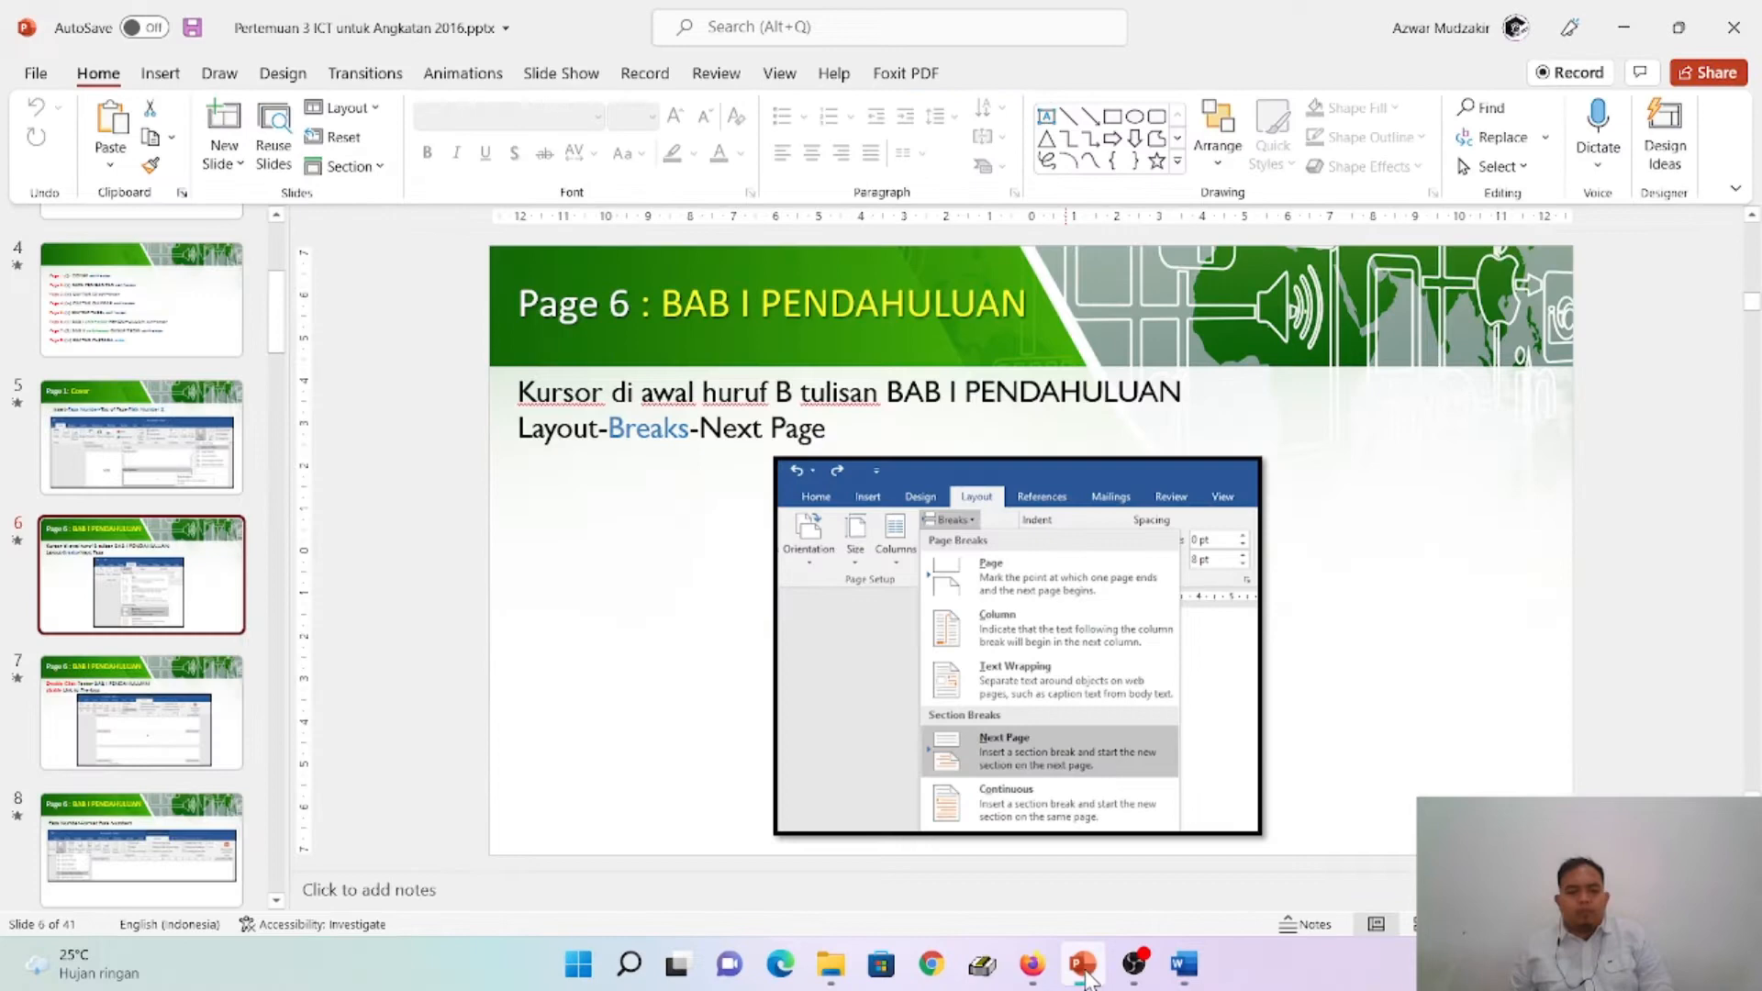
click(128, 488)
click(140, 568)
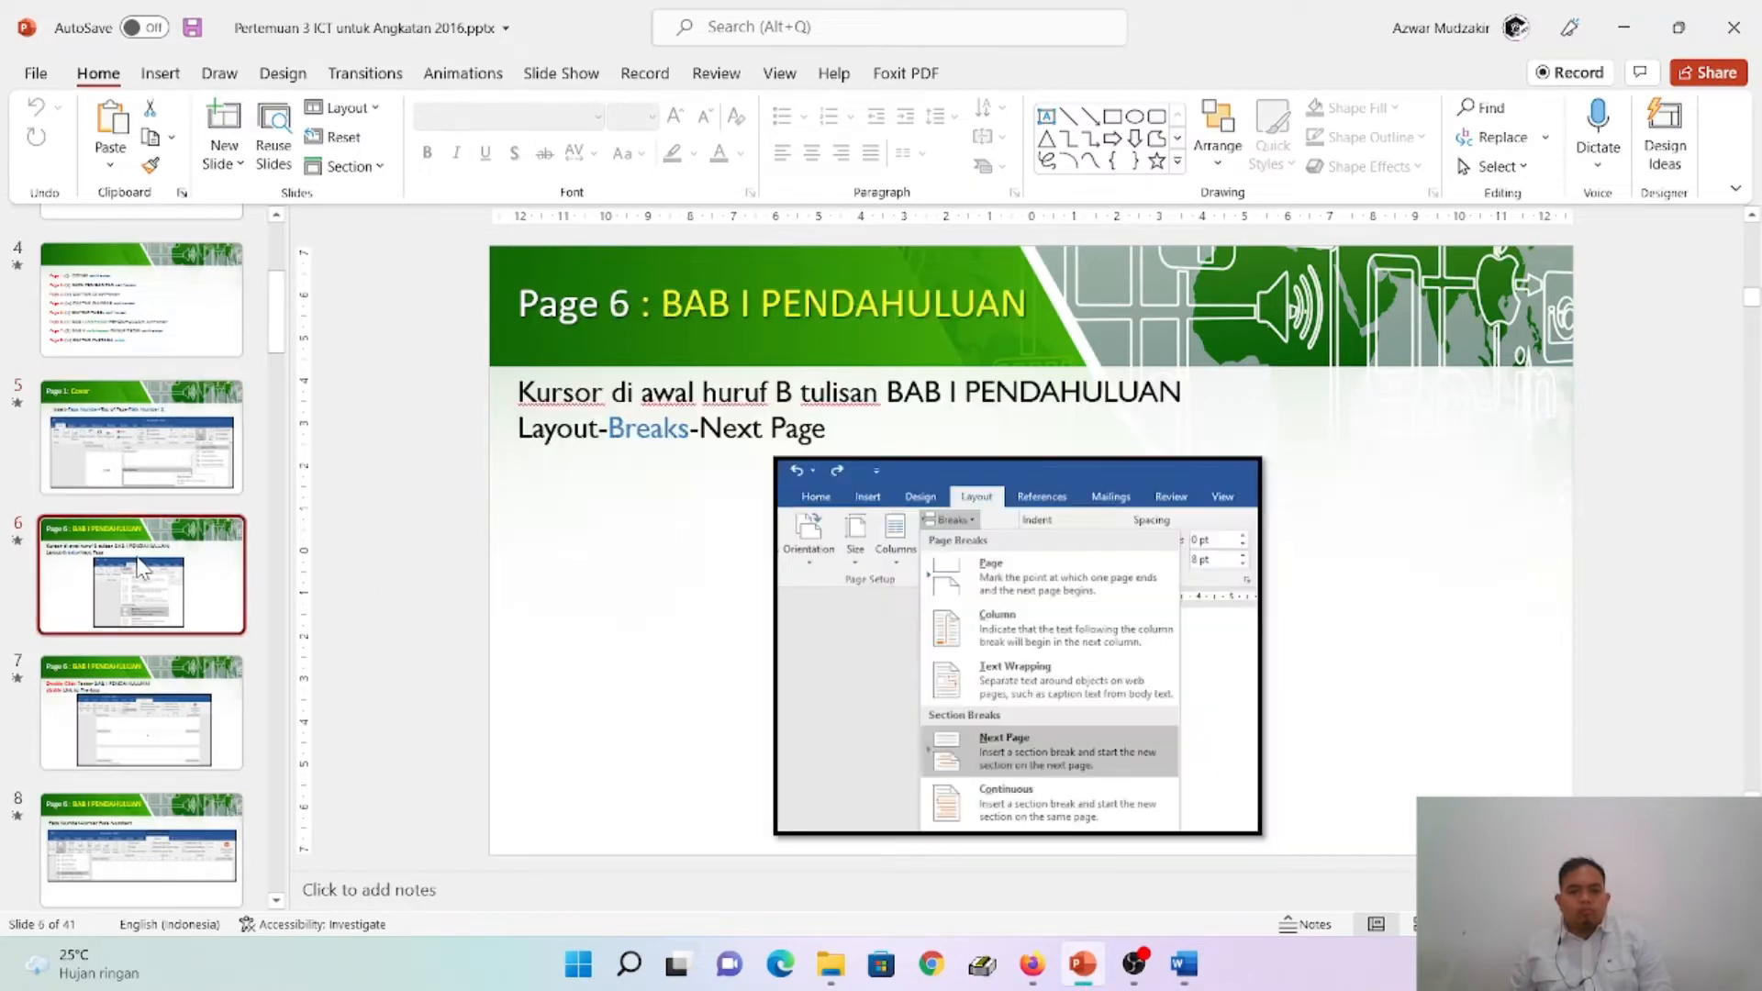
- Switch back to Word, leave footer editing and insert a Next Page section break directly before the BAB I heading
click(1186, 965)
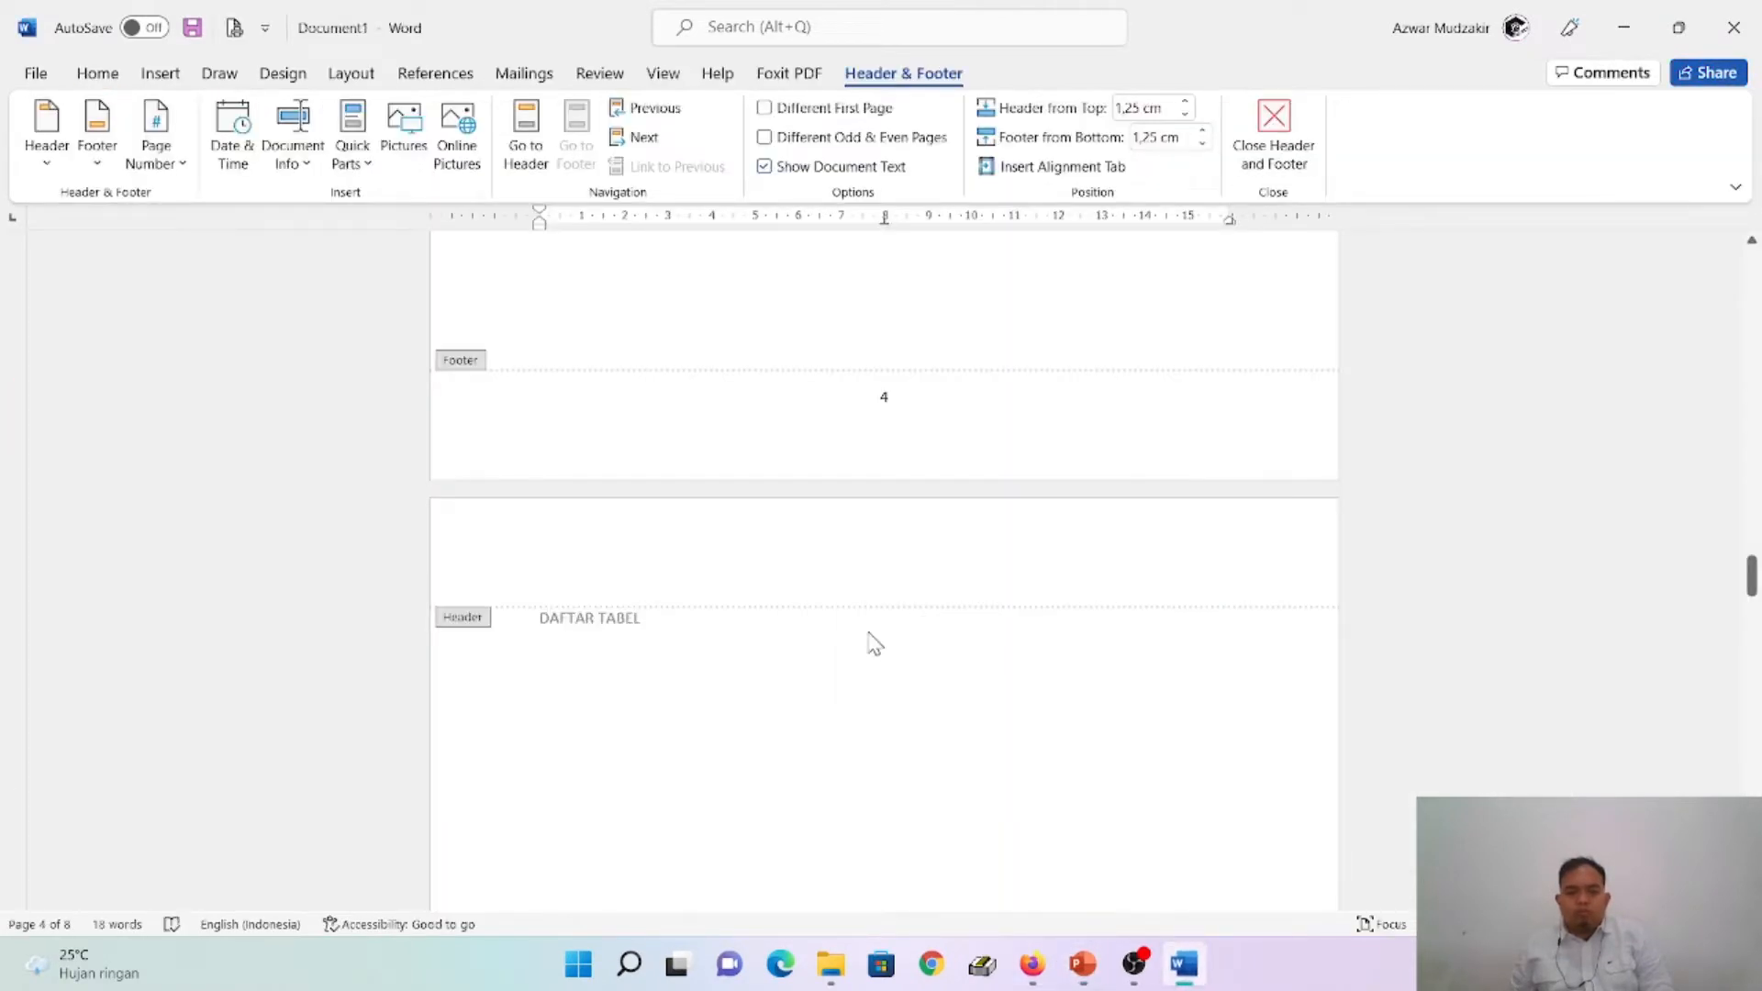
scroll(870, 641, down, 15)
scroll(881, 634, up, 5)
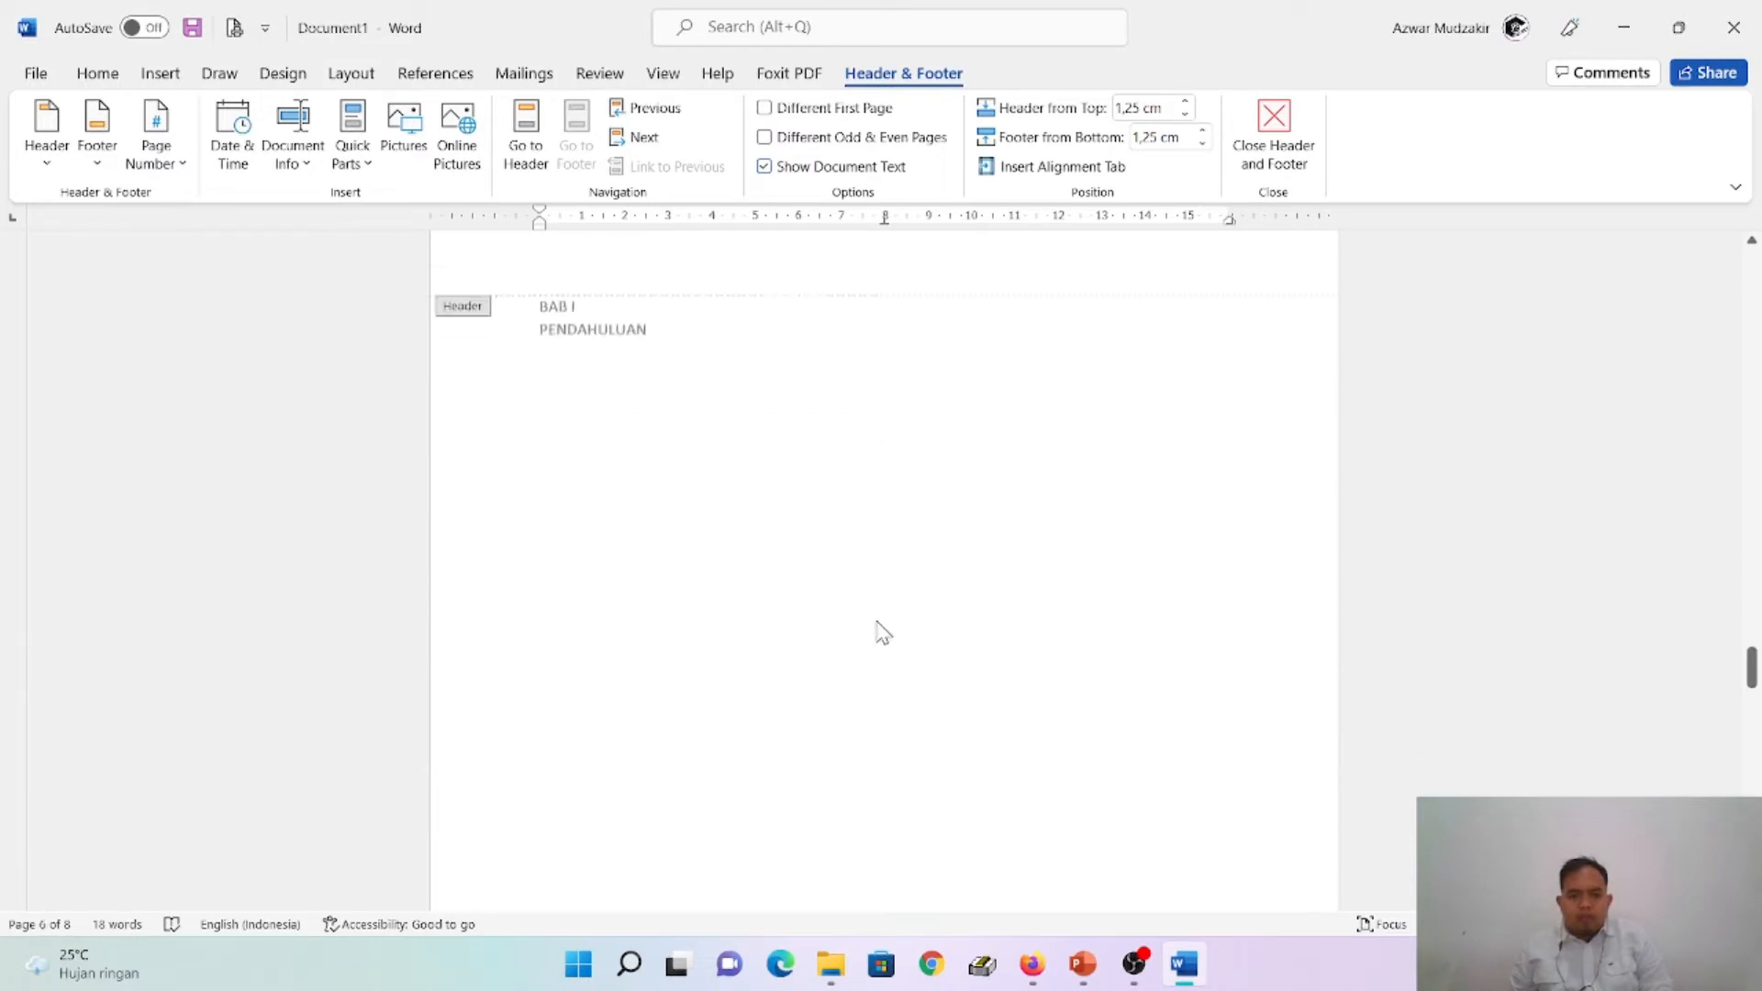
double_click(551, 632)
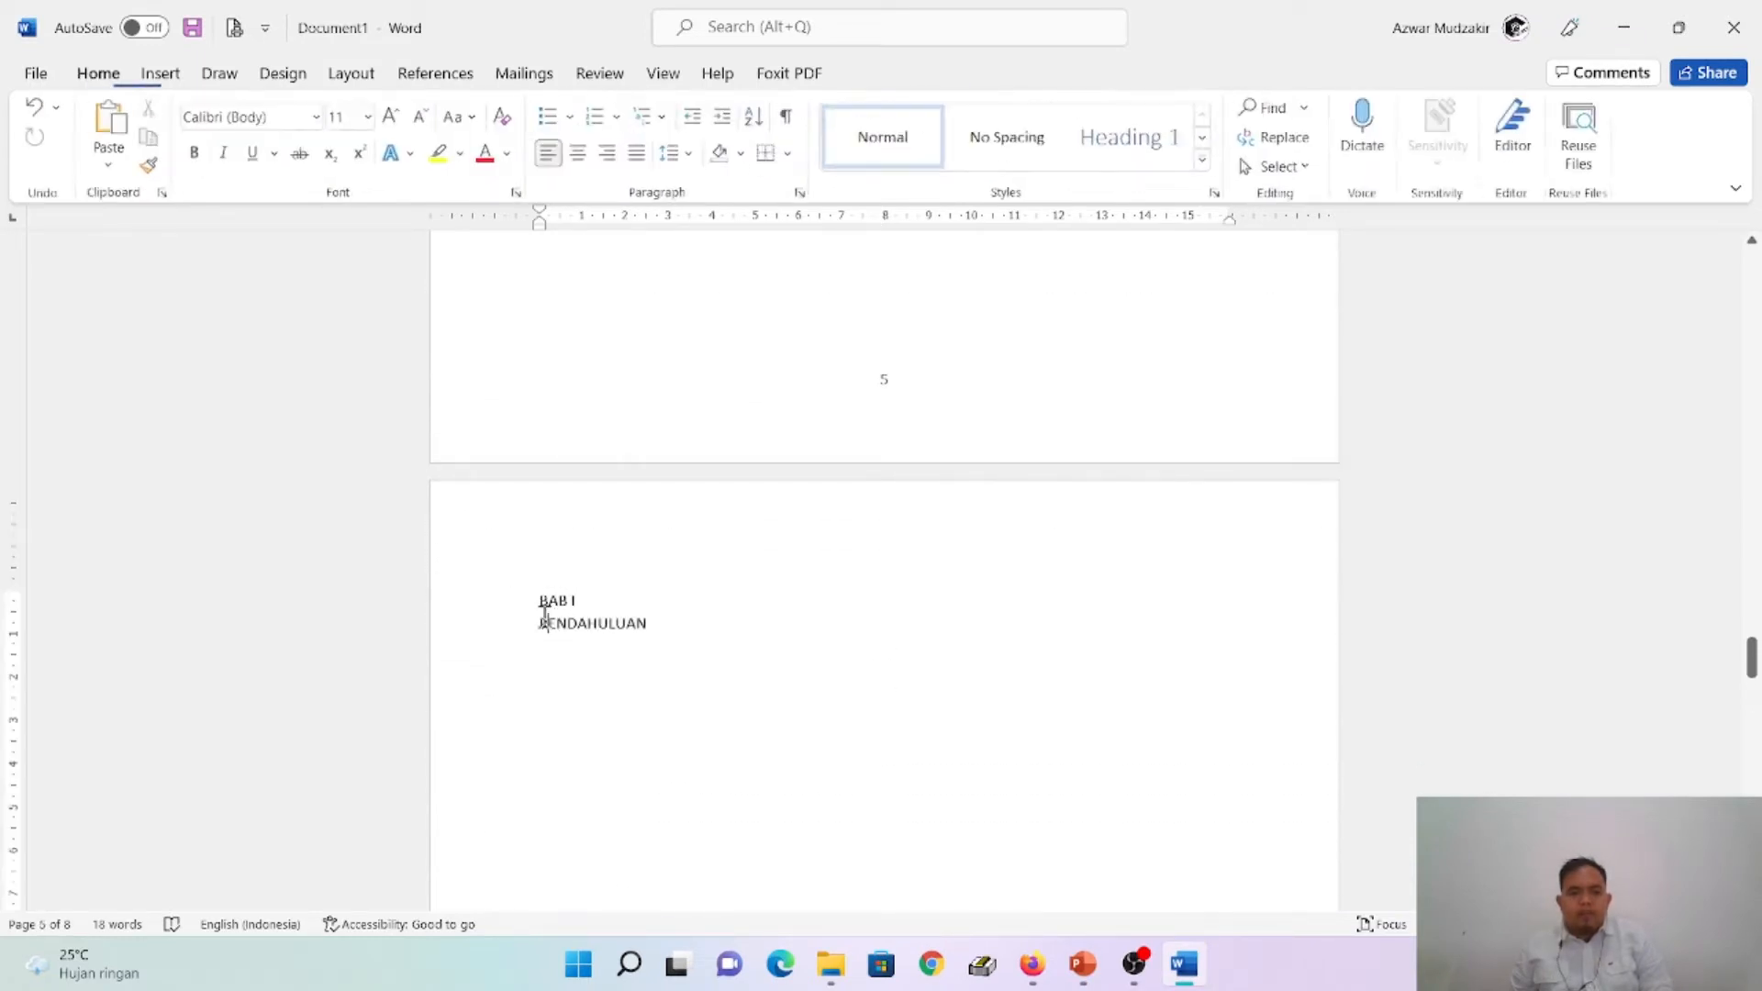
click(354, 75)
click(307, 108)
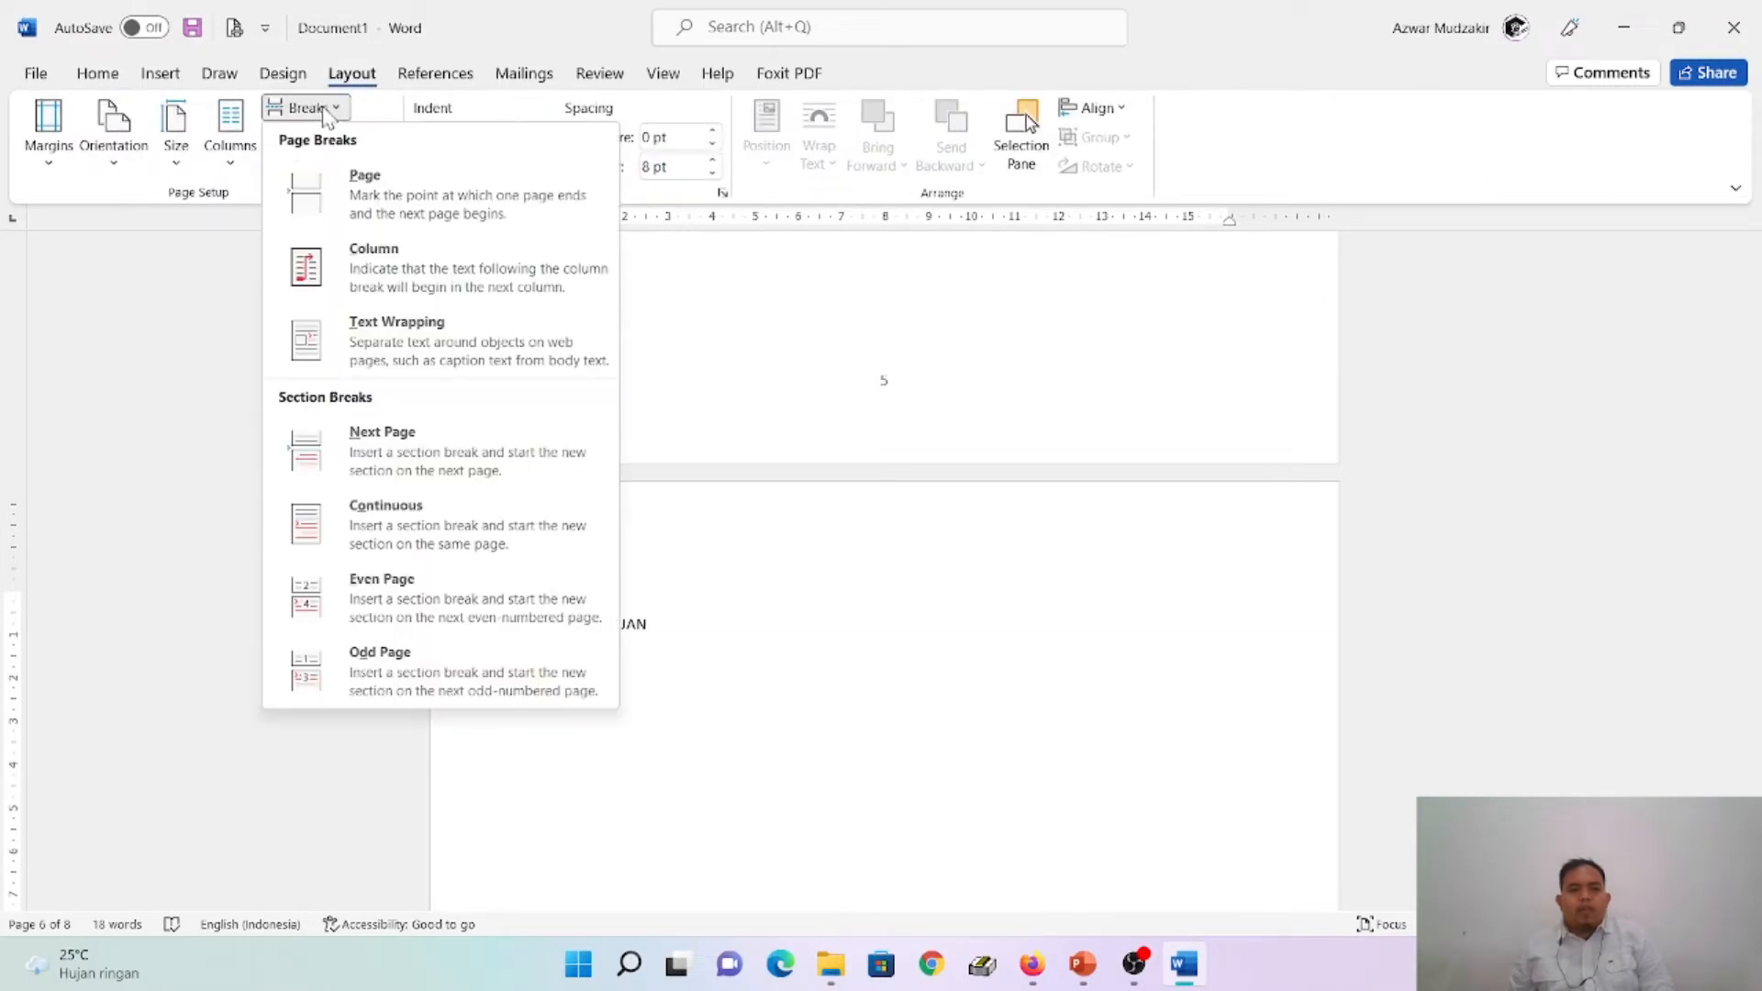
click(452, 459)
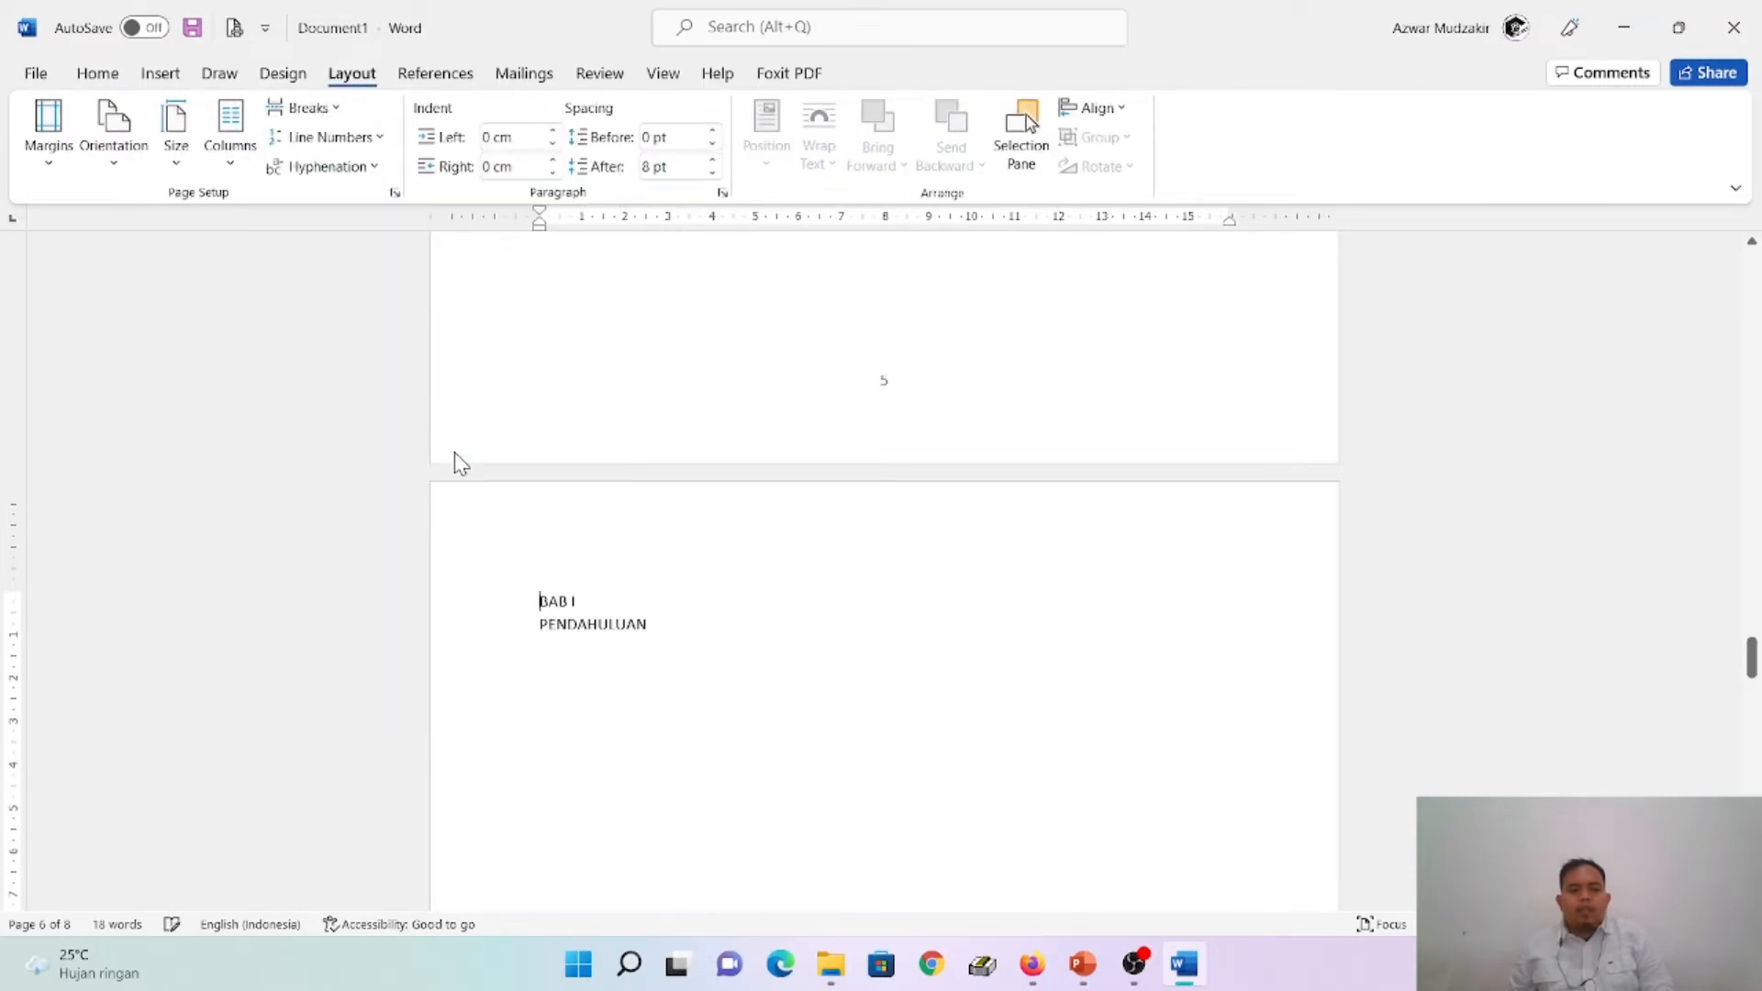
- Examine the footer page numbers from the front matter pages through the BAB I page
scroll(913, 652, up, 5)
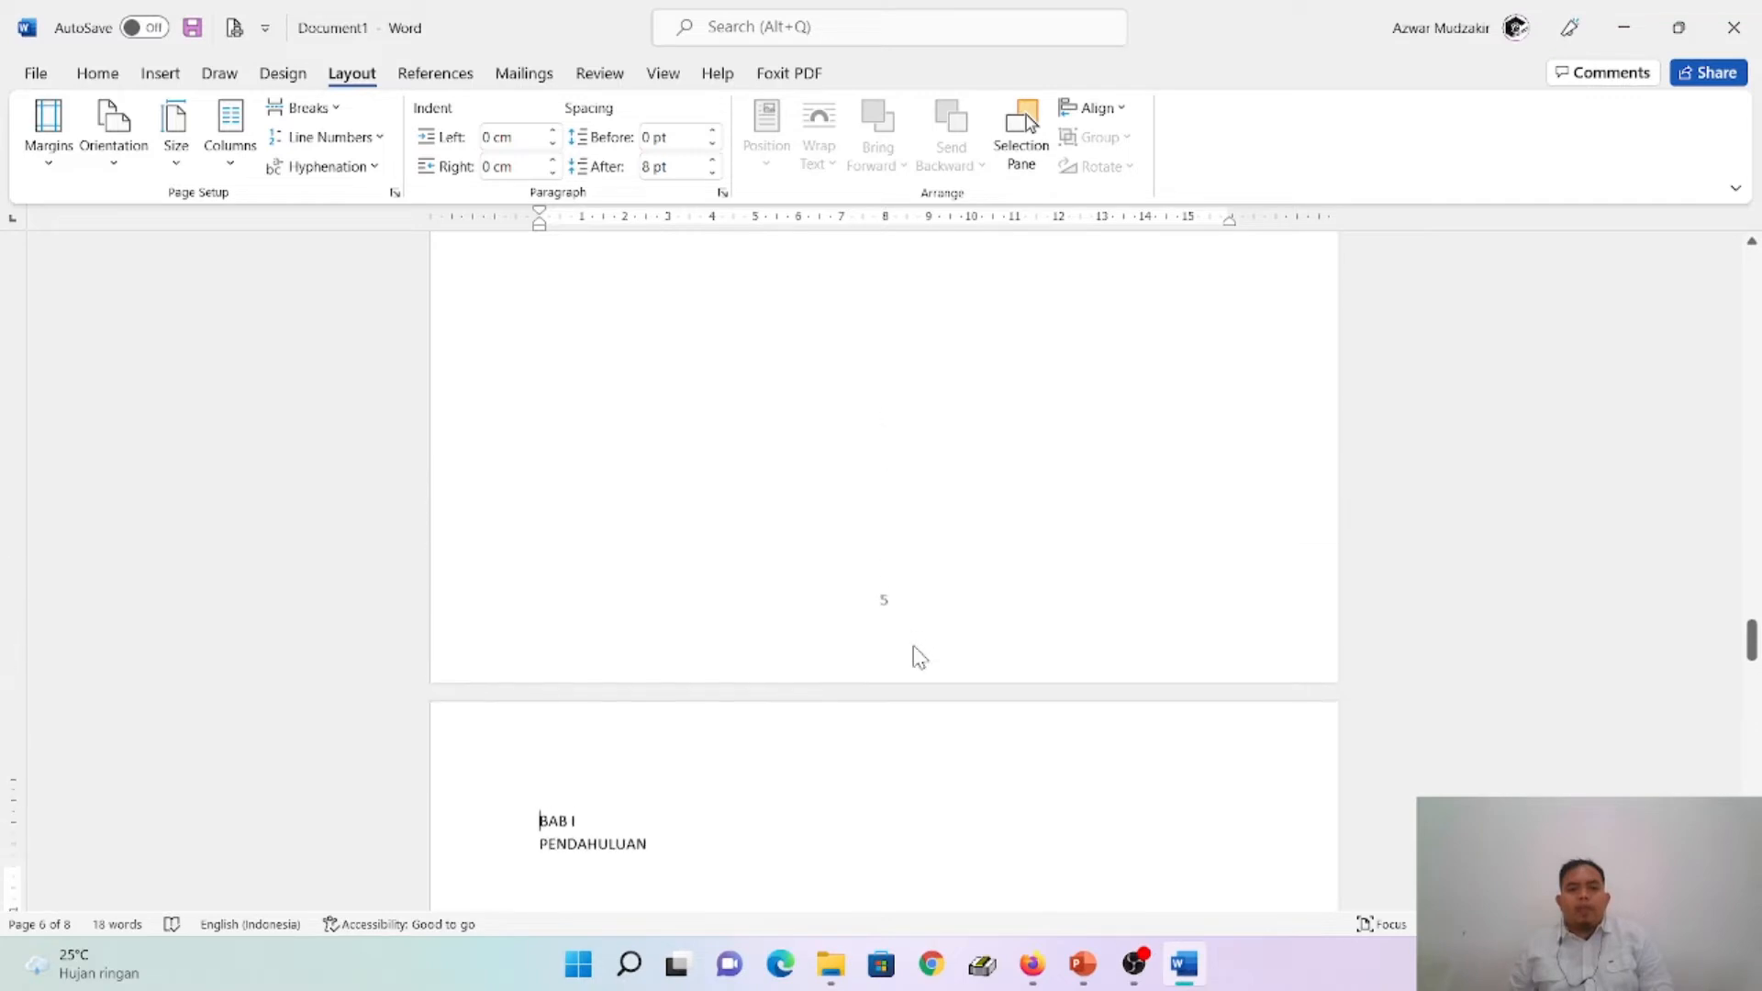
scroll(915, 640, up, 3)
scroll(915, 640, down, 3)
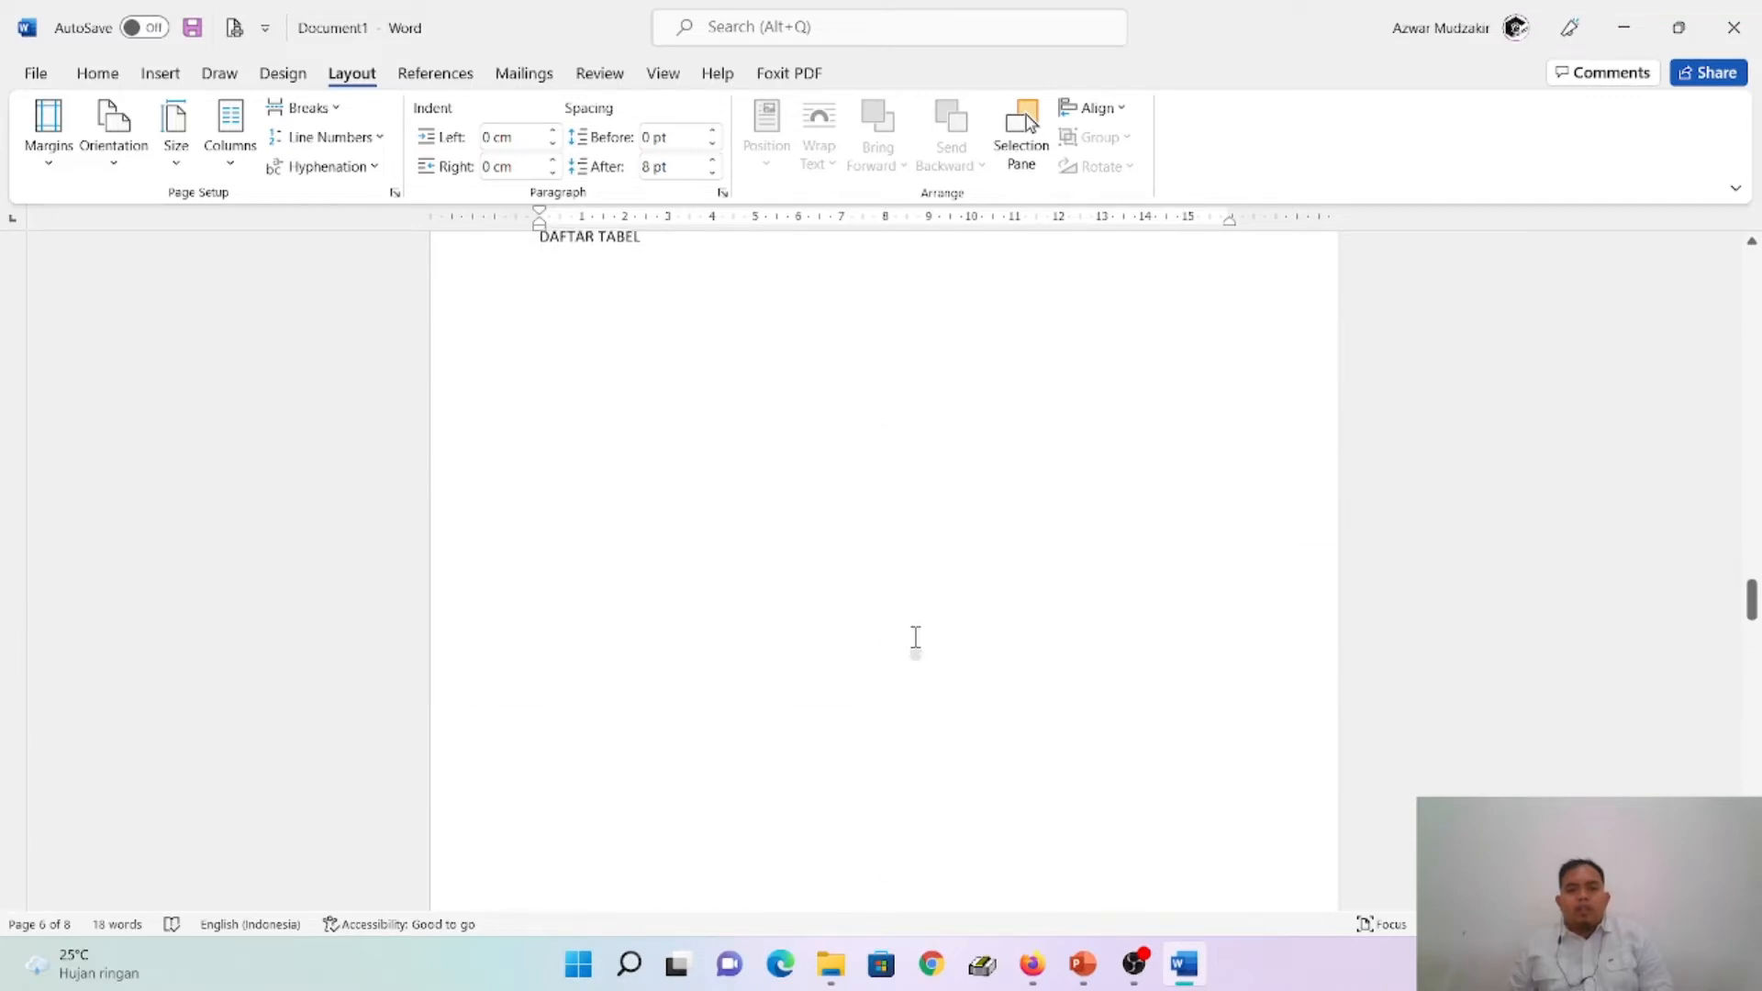
scroll(917, 633, up, 8)
scroll(917, 634, up, 10)
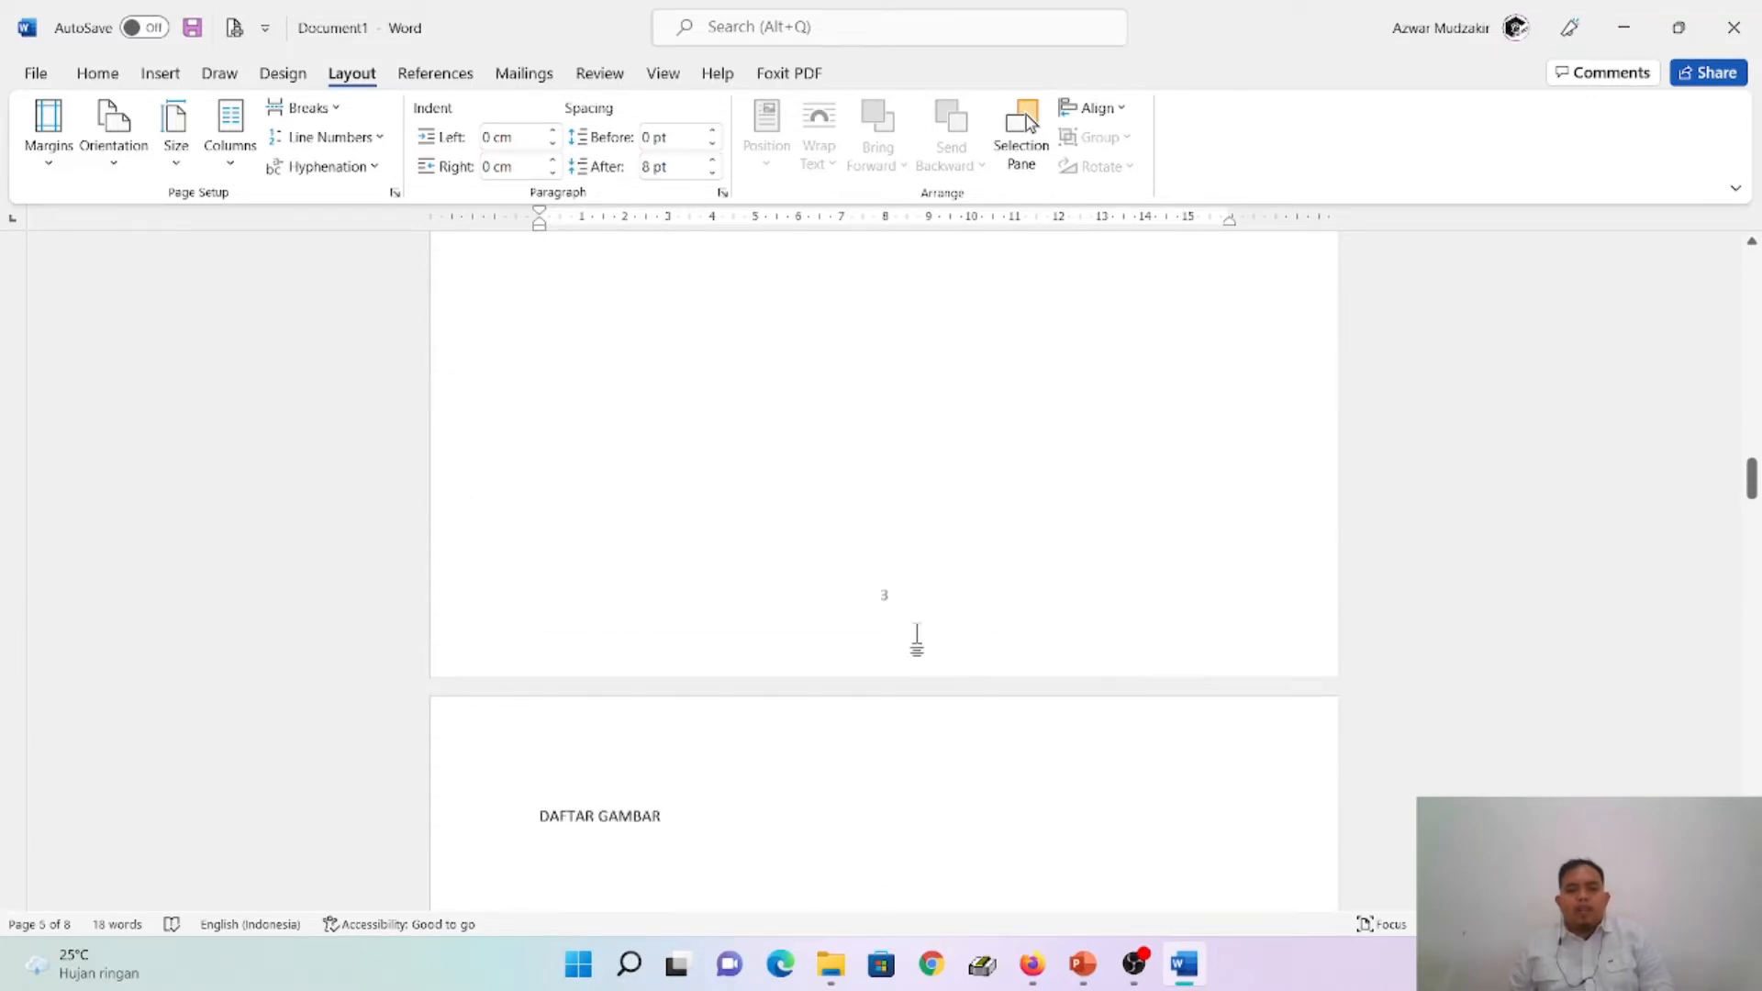
scroll(915, 633, up, 12)
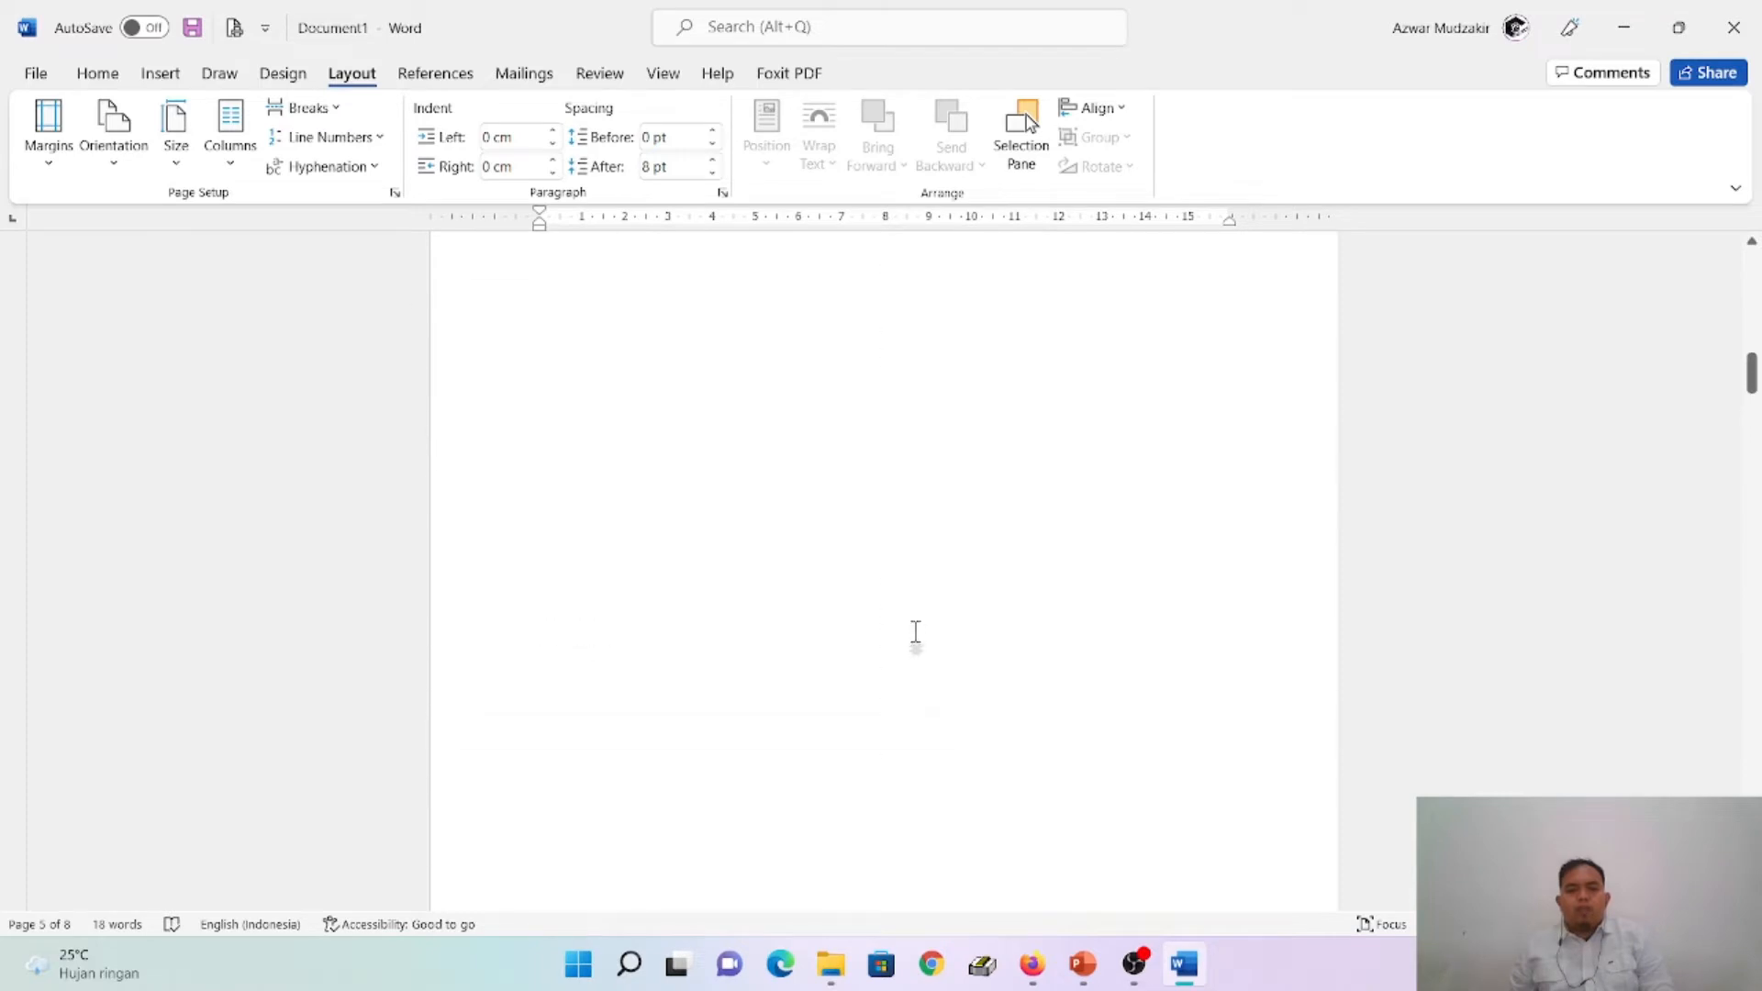
scroll(916, 633, down, 5)
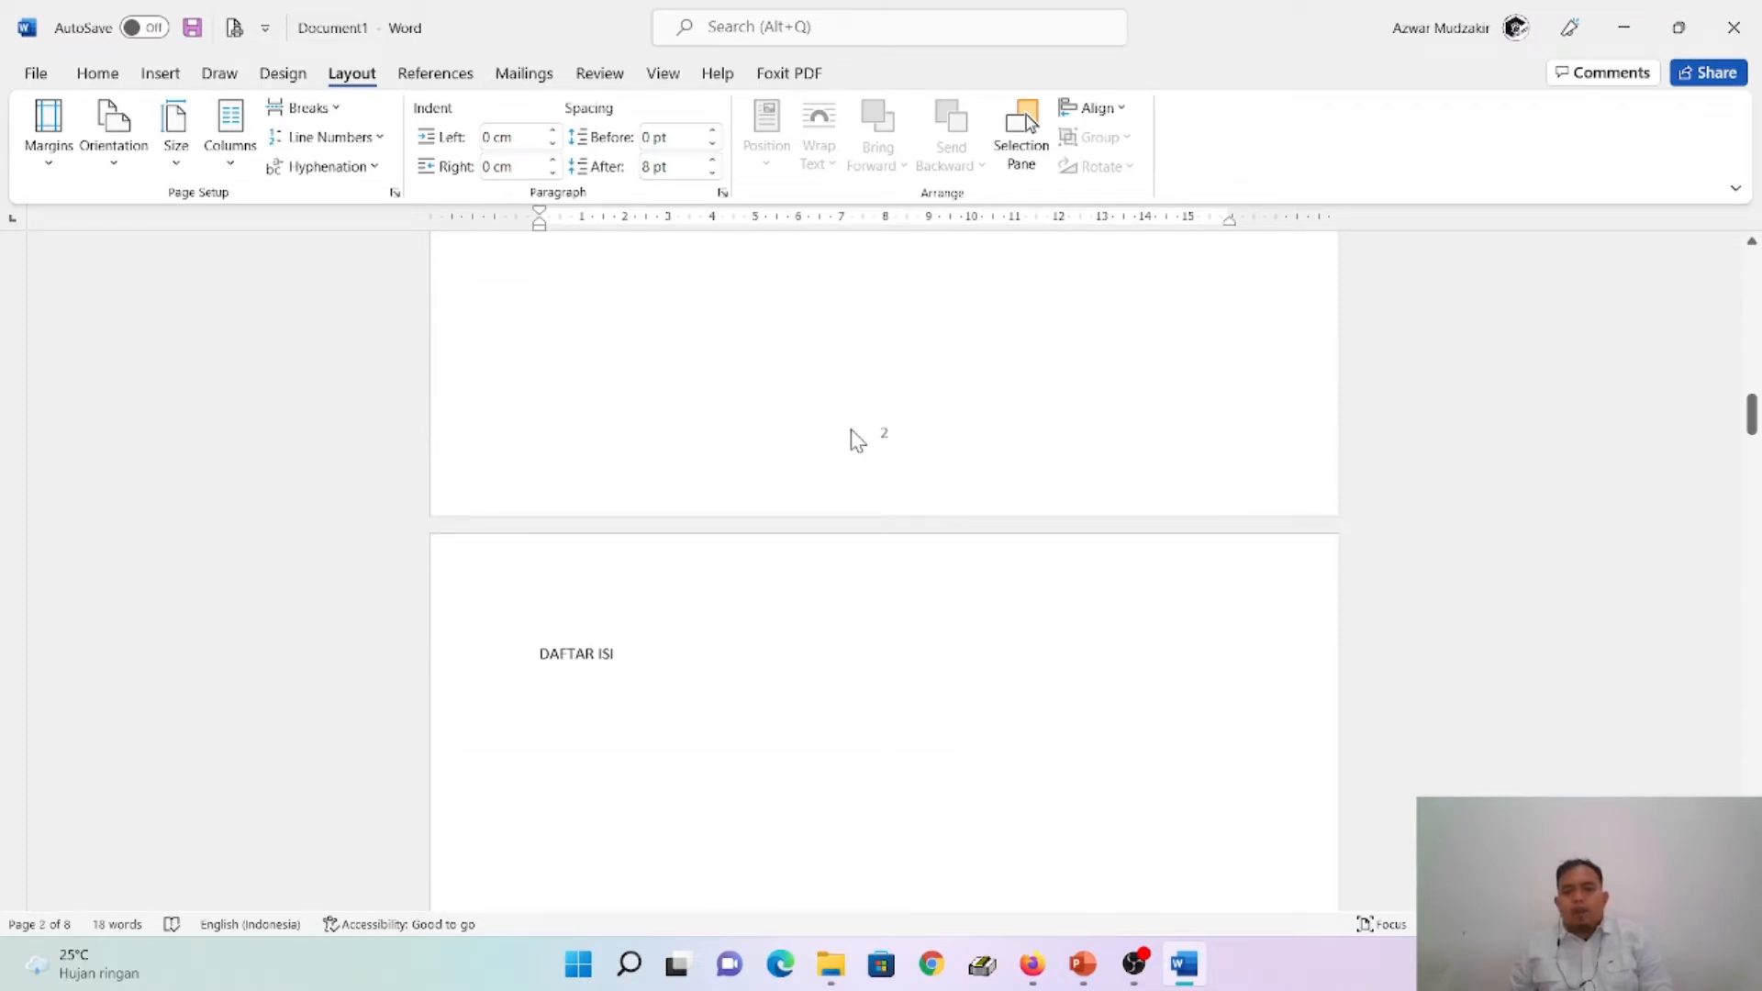
drag(1750, 413, 1755, 721)
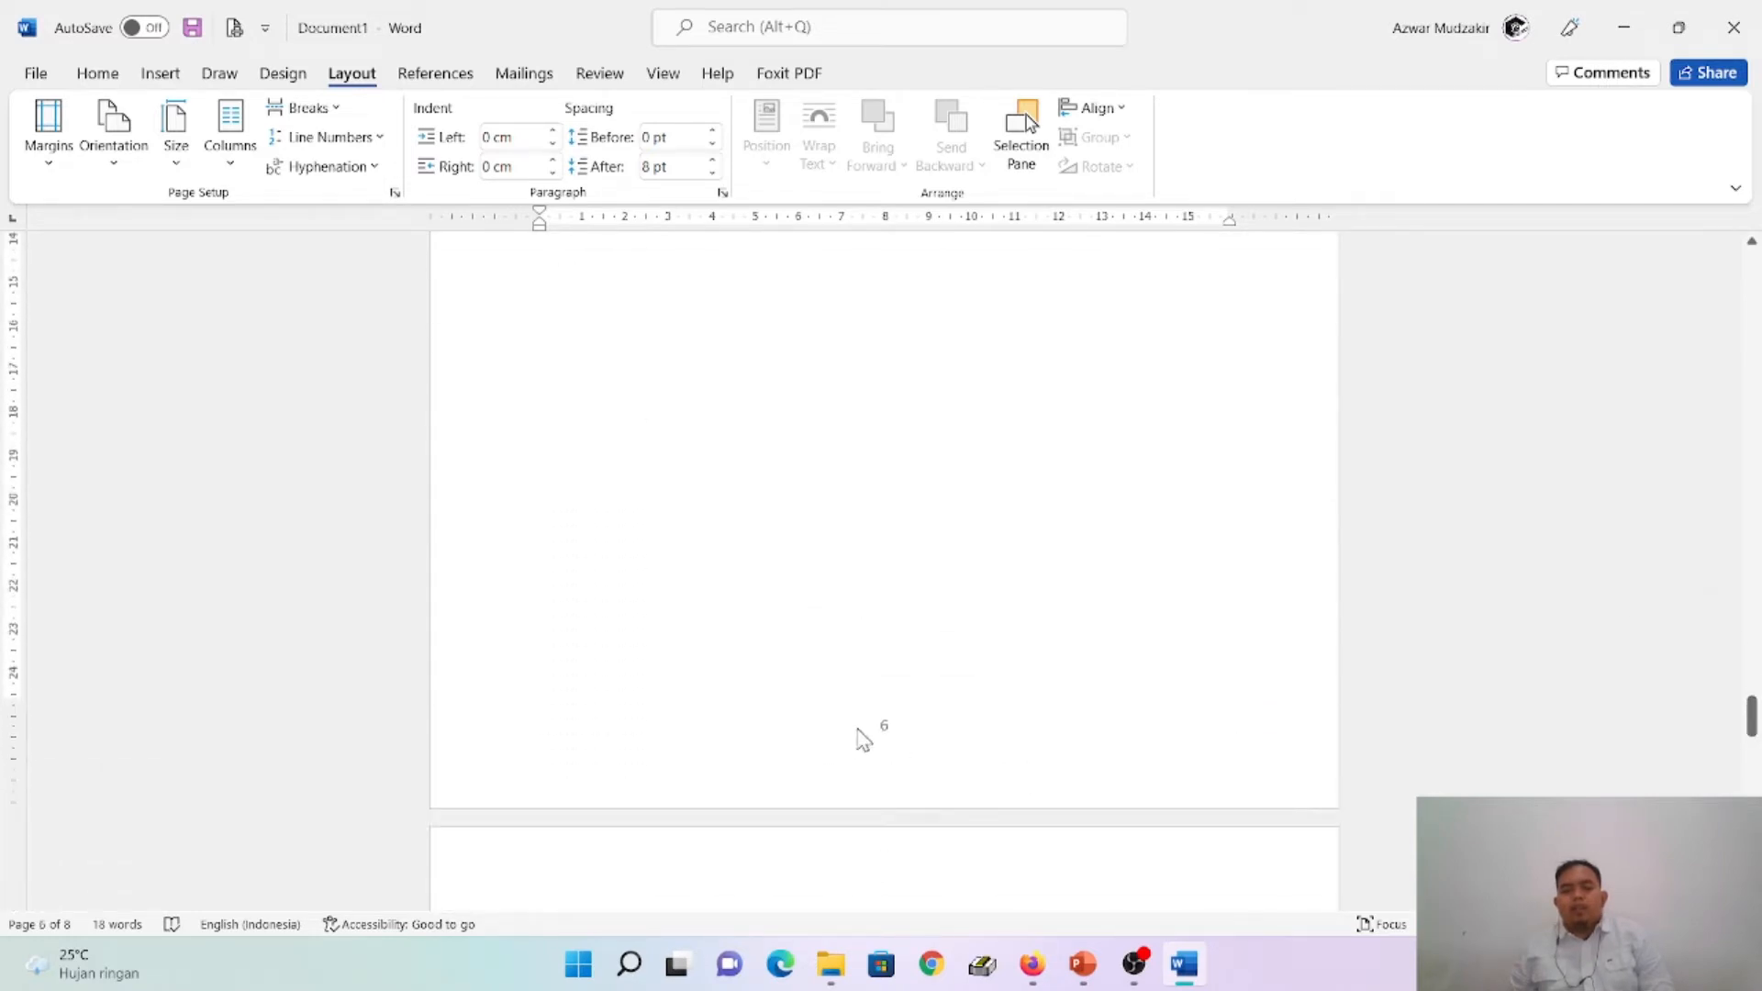
scroll(1134, 586, up, 8)
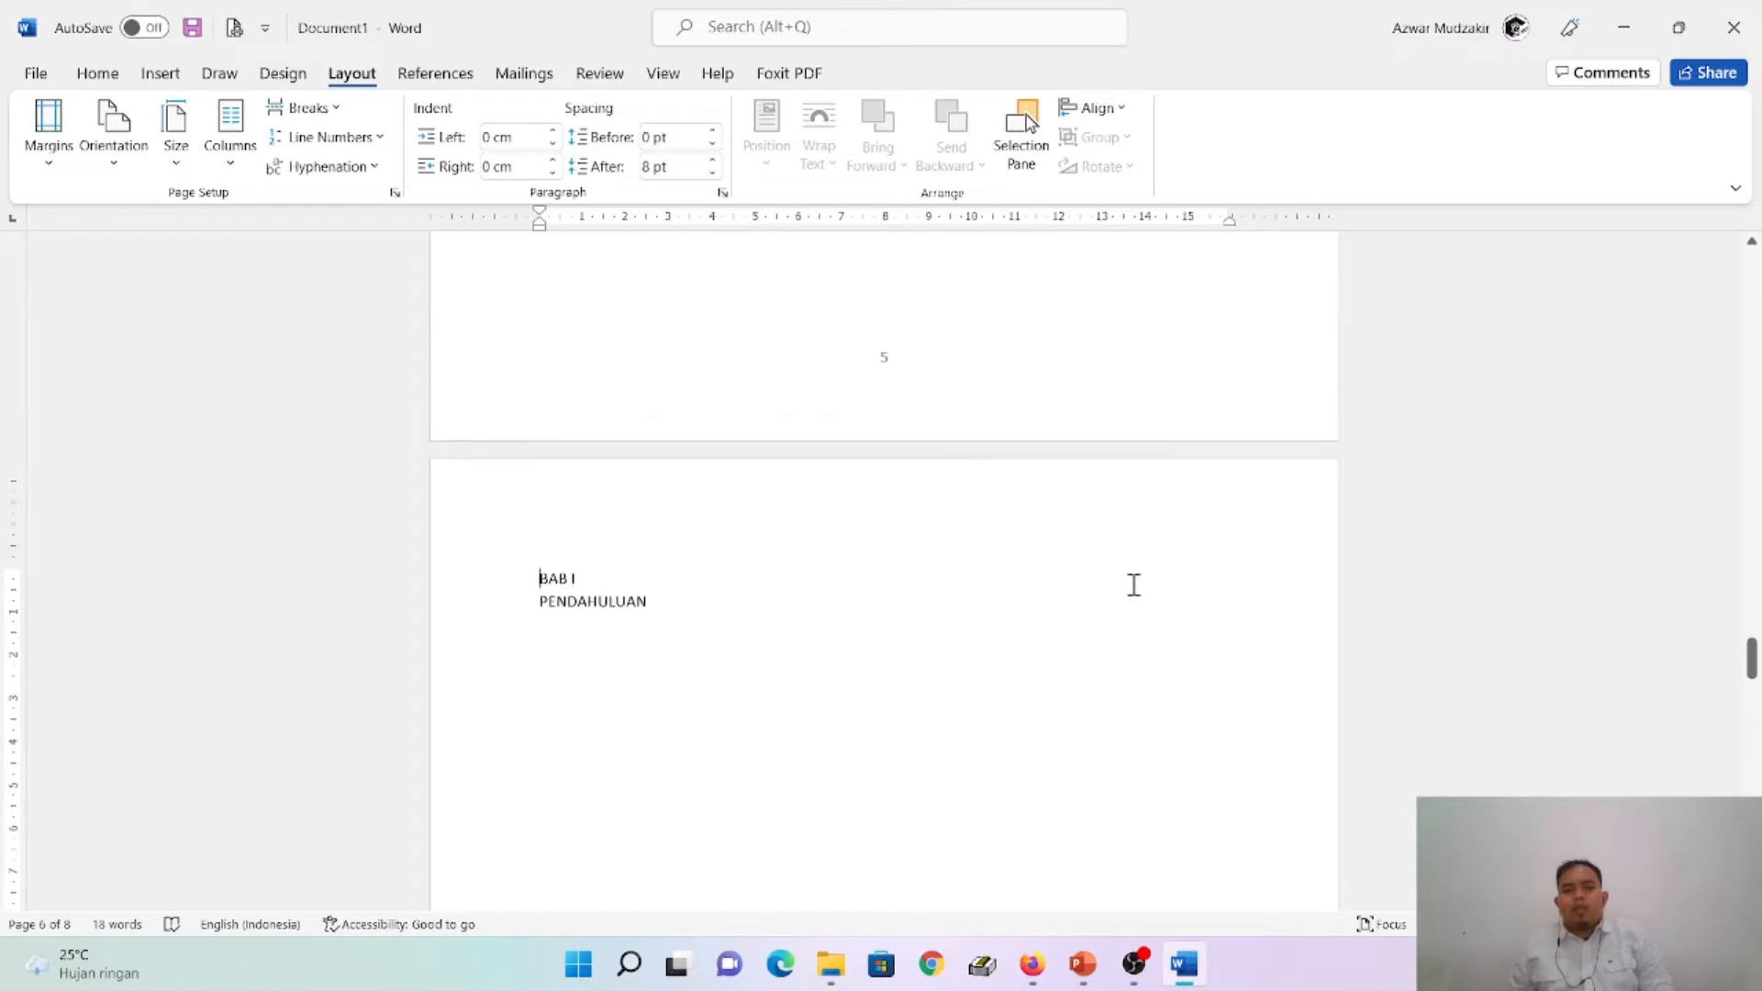
scroll(1134, 585, down, 2)
scroll(1135, 586, up, 2)
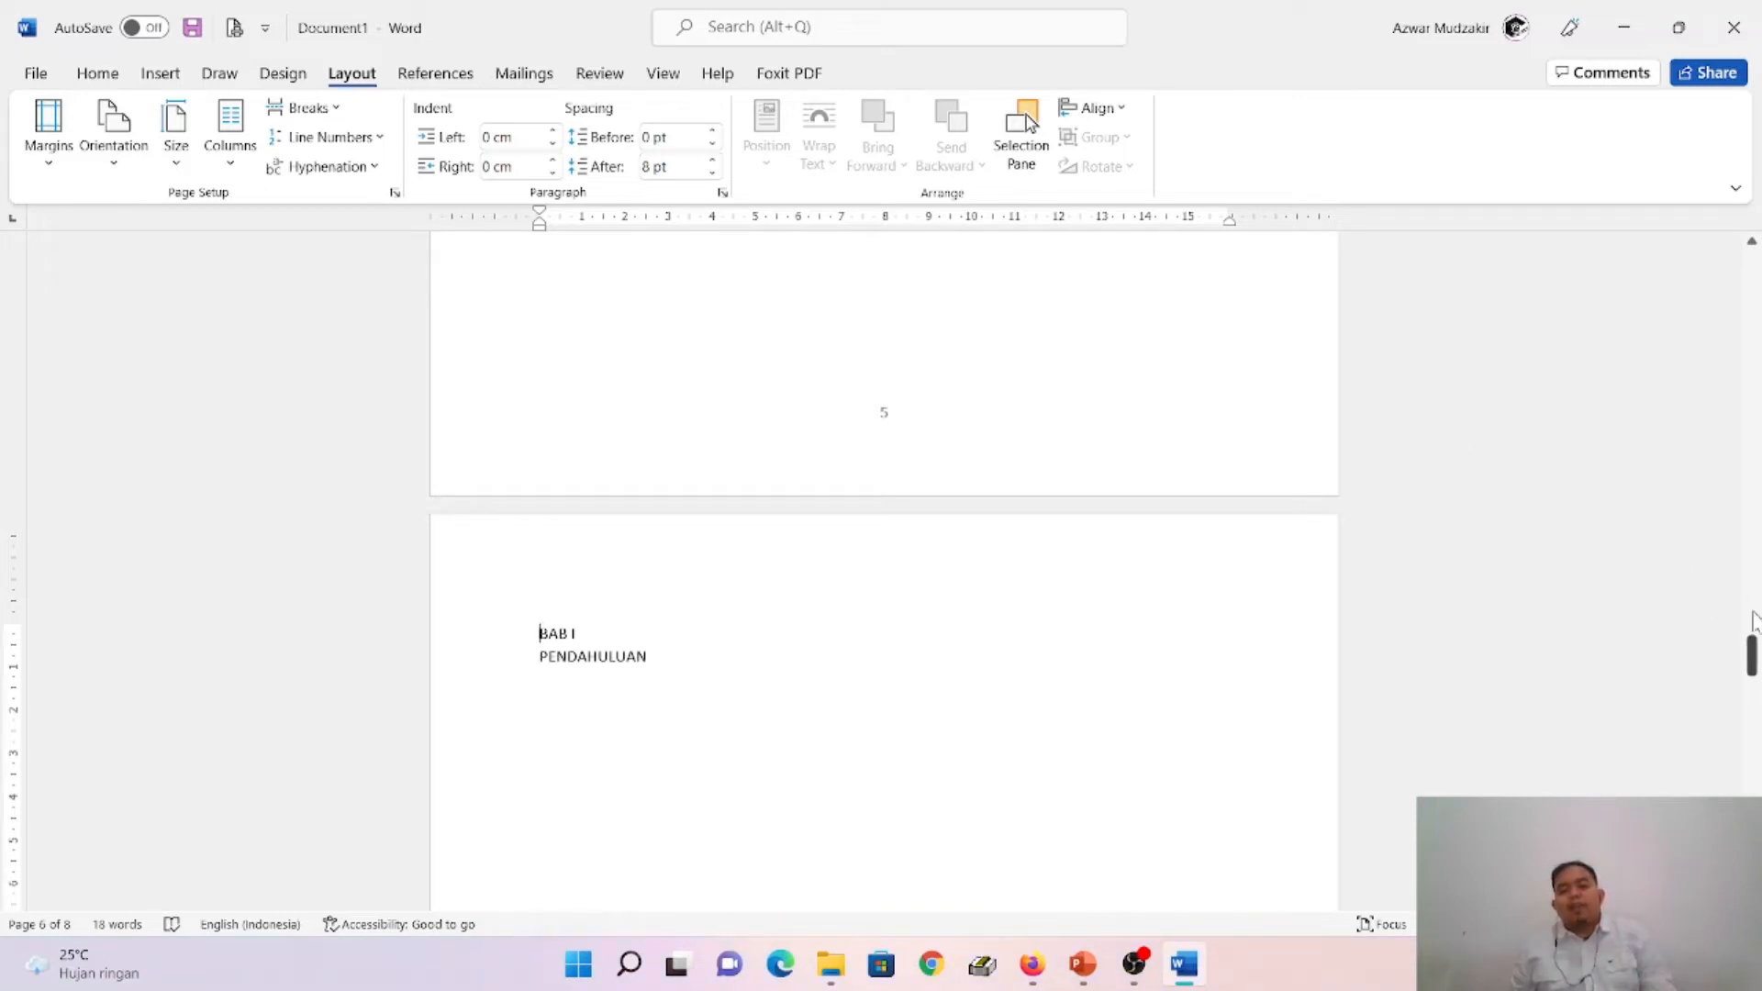
drag(1753, 657, 1753, 718)
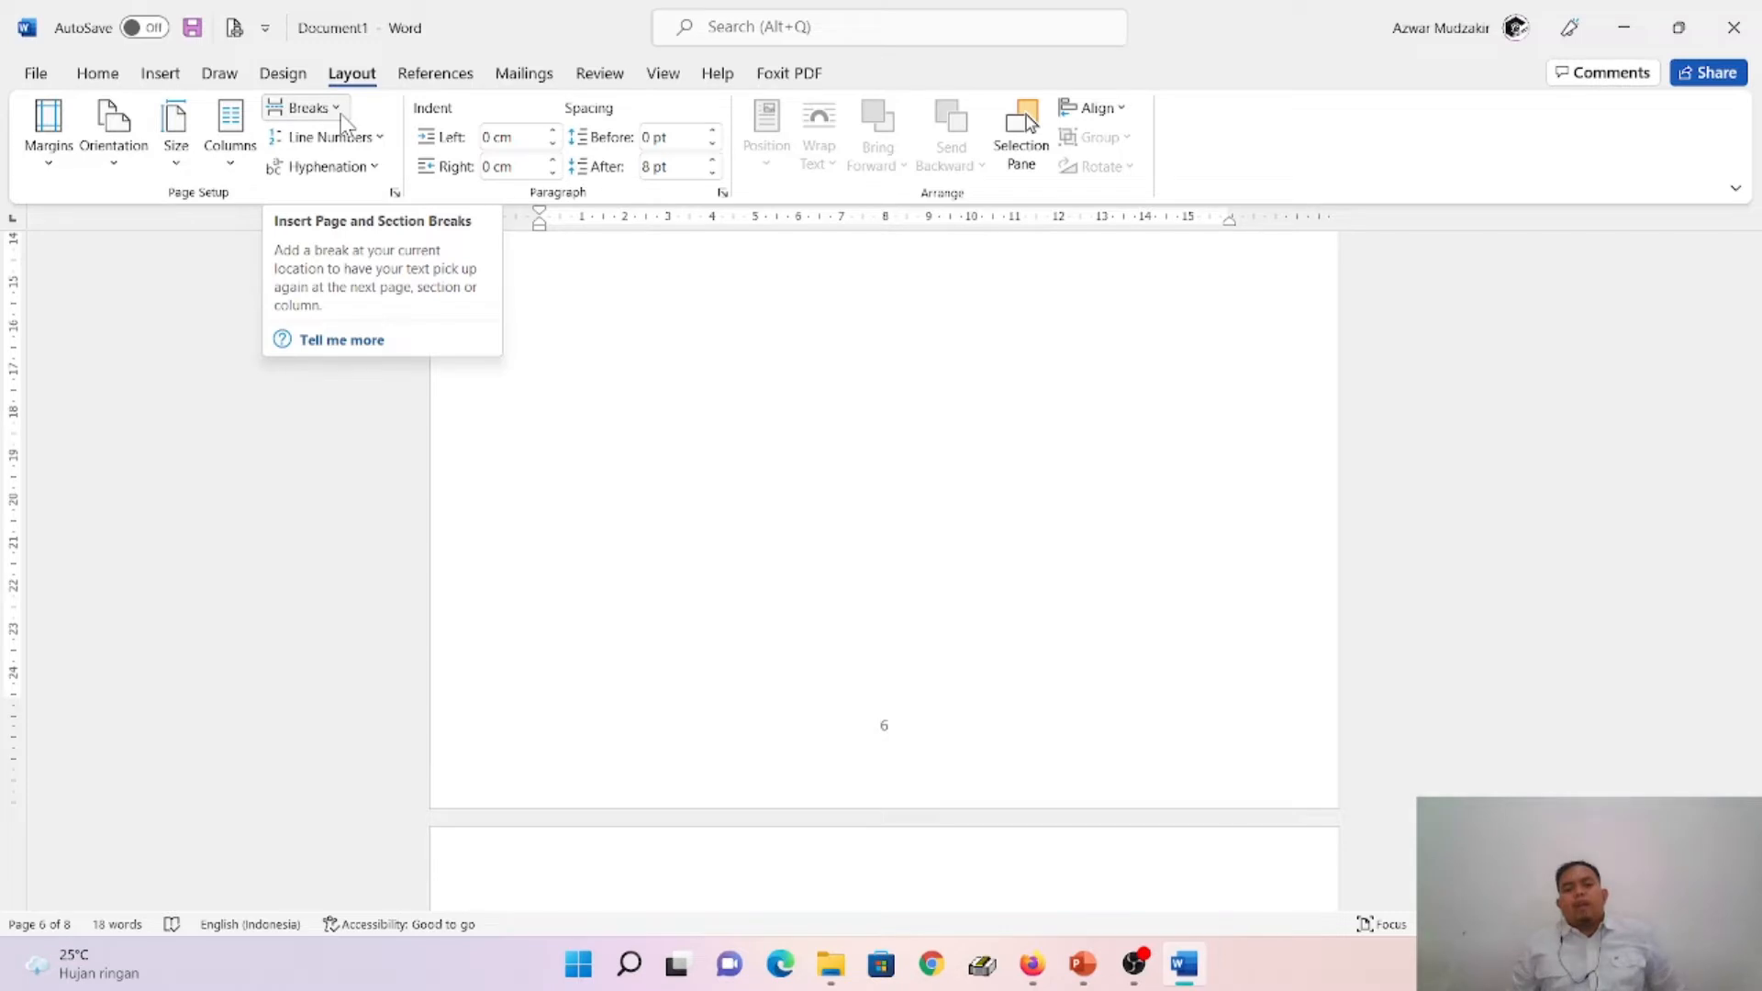
- Switch to PowerPoint and read the slide about disabling Link to Previous in the BAB I PENDAHULUAN footer
mouse_move(1191, 980)
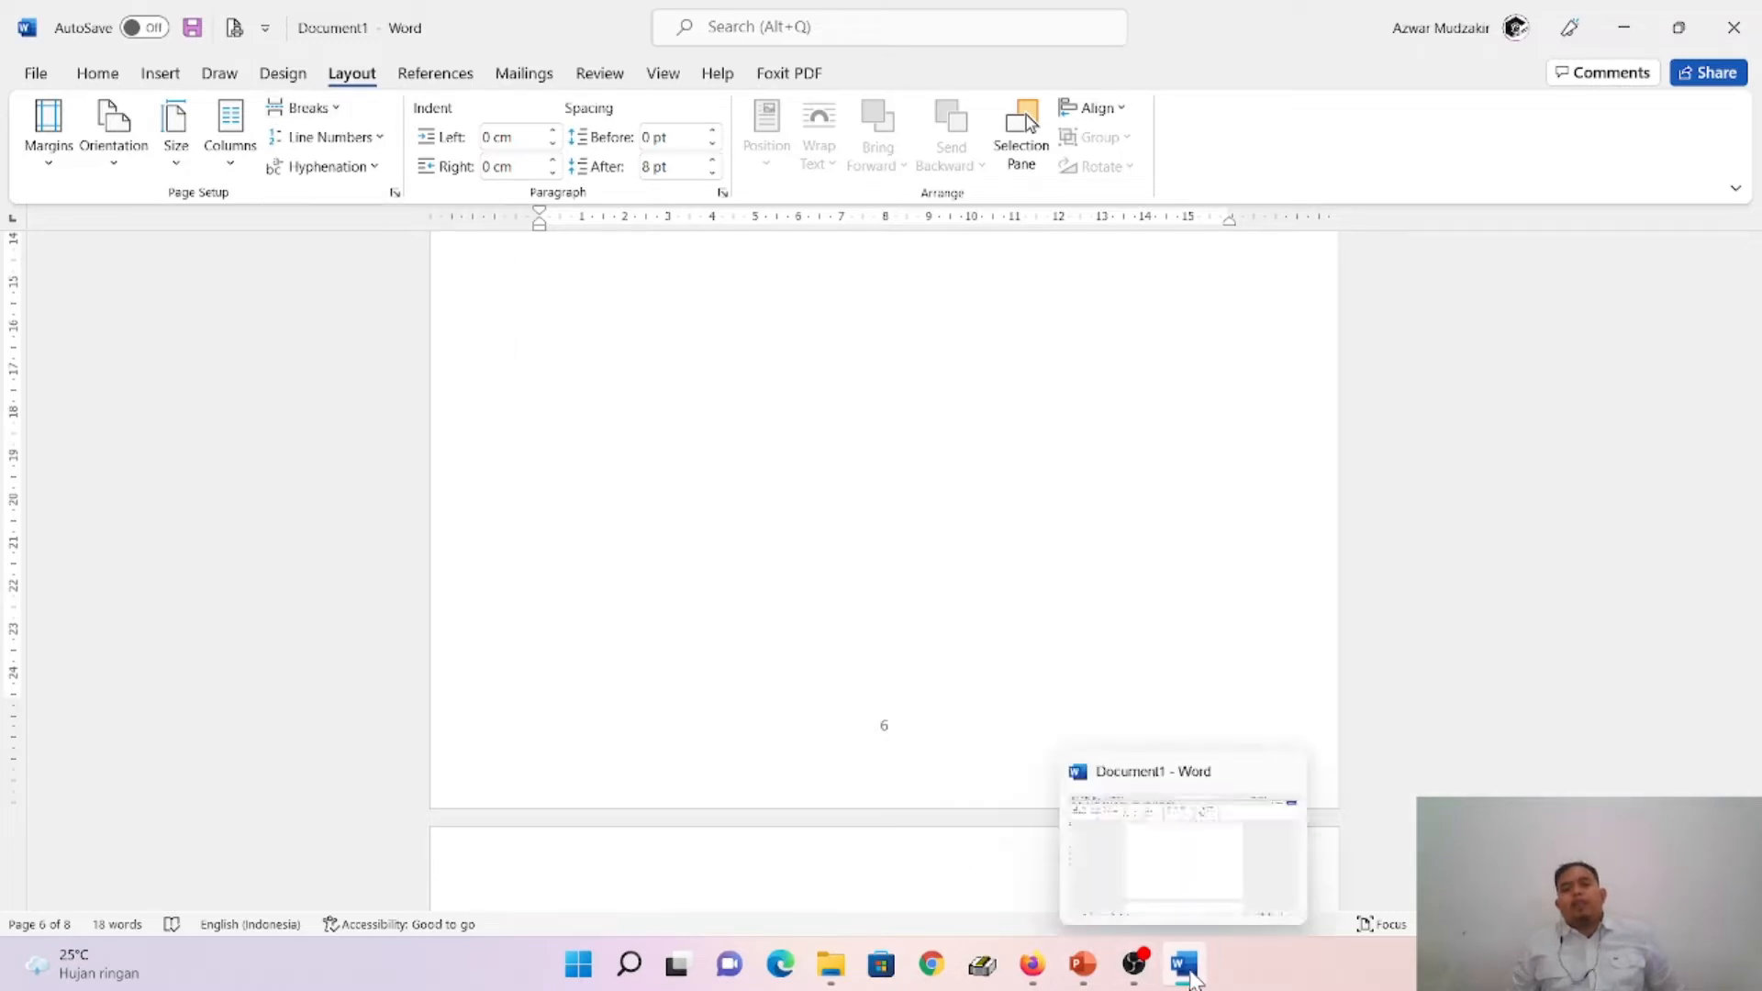
click(1100, 978)
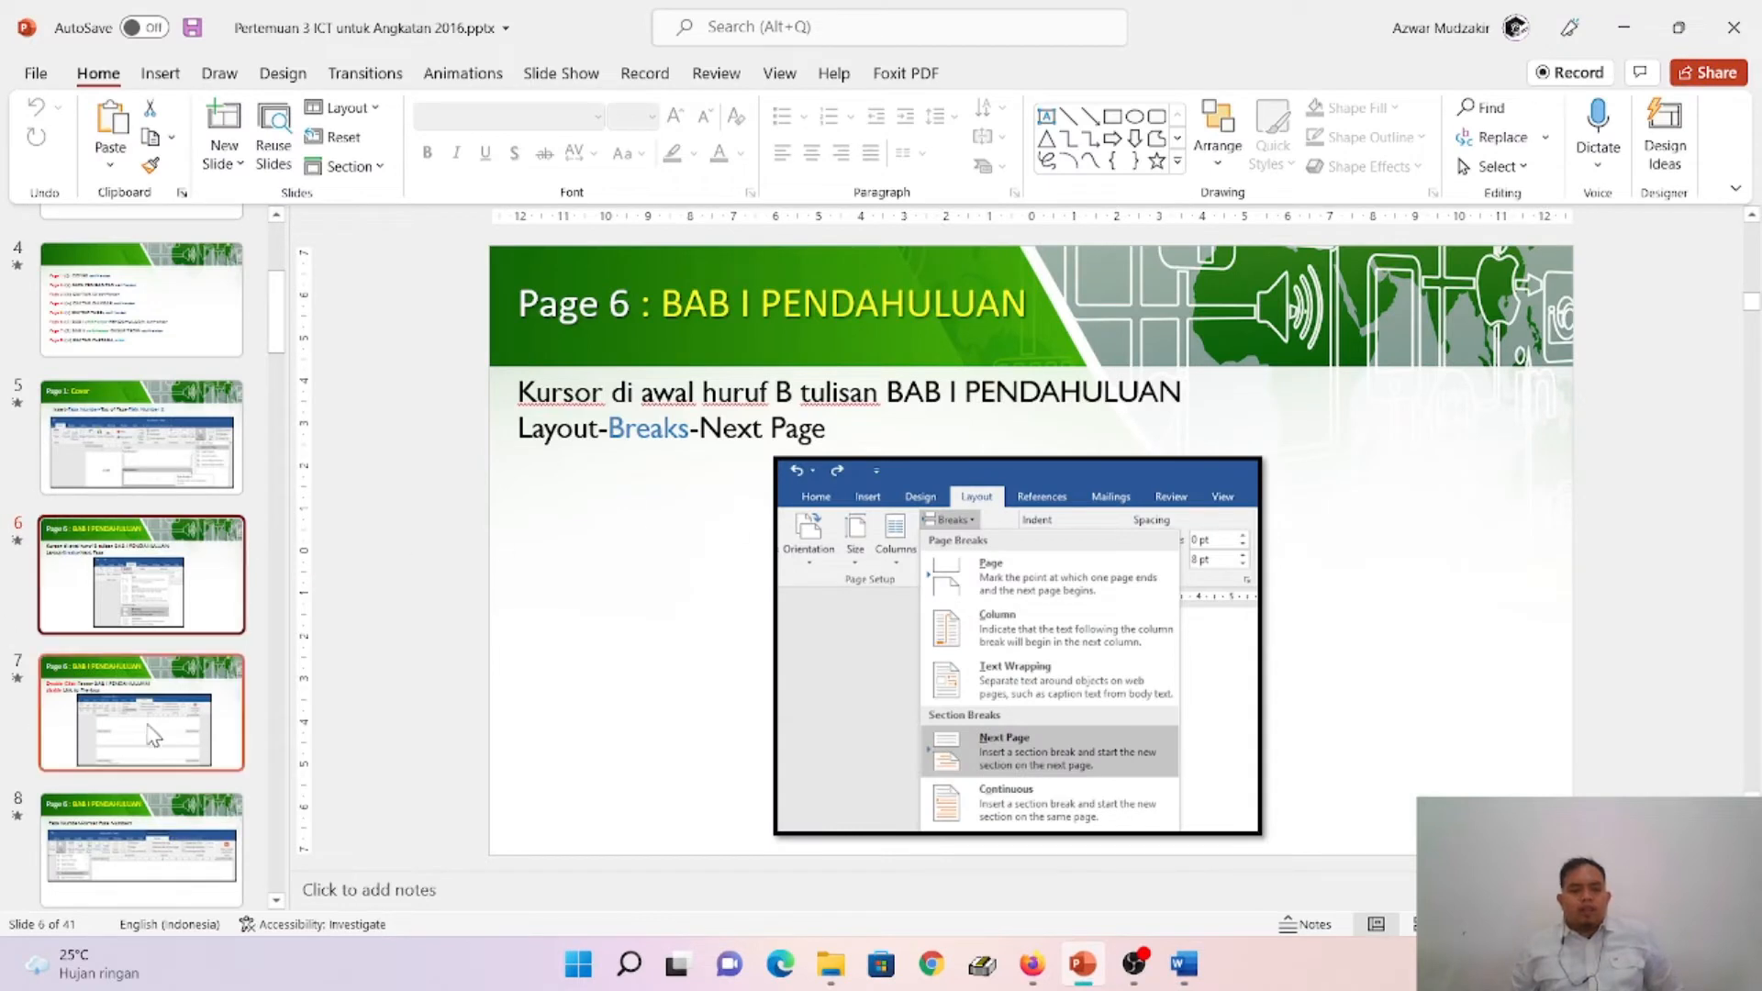
click(152, 736)
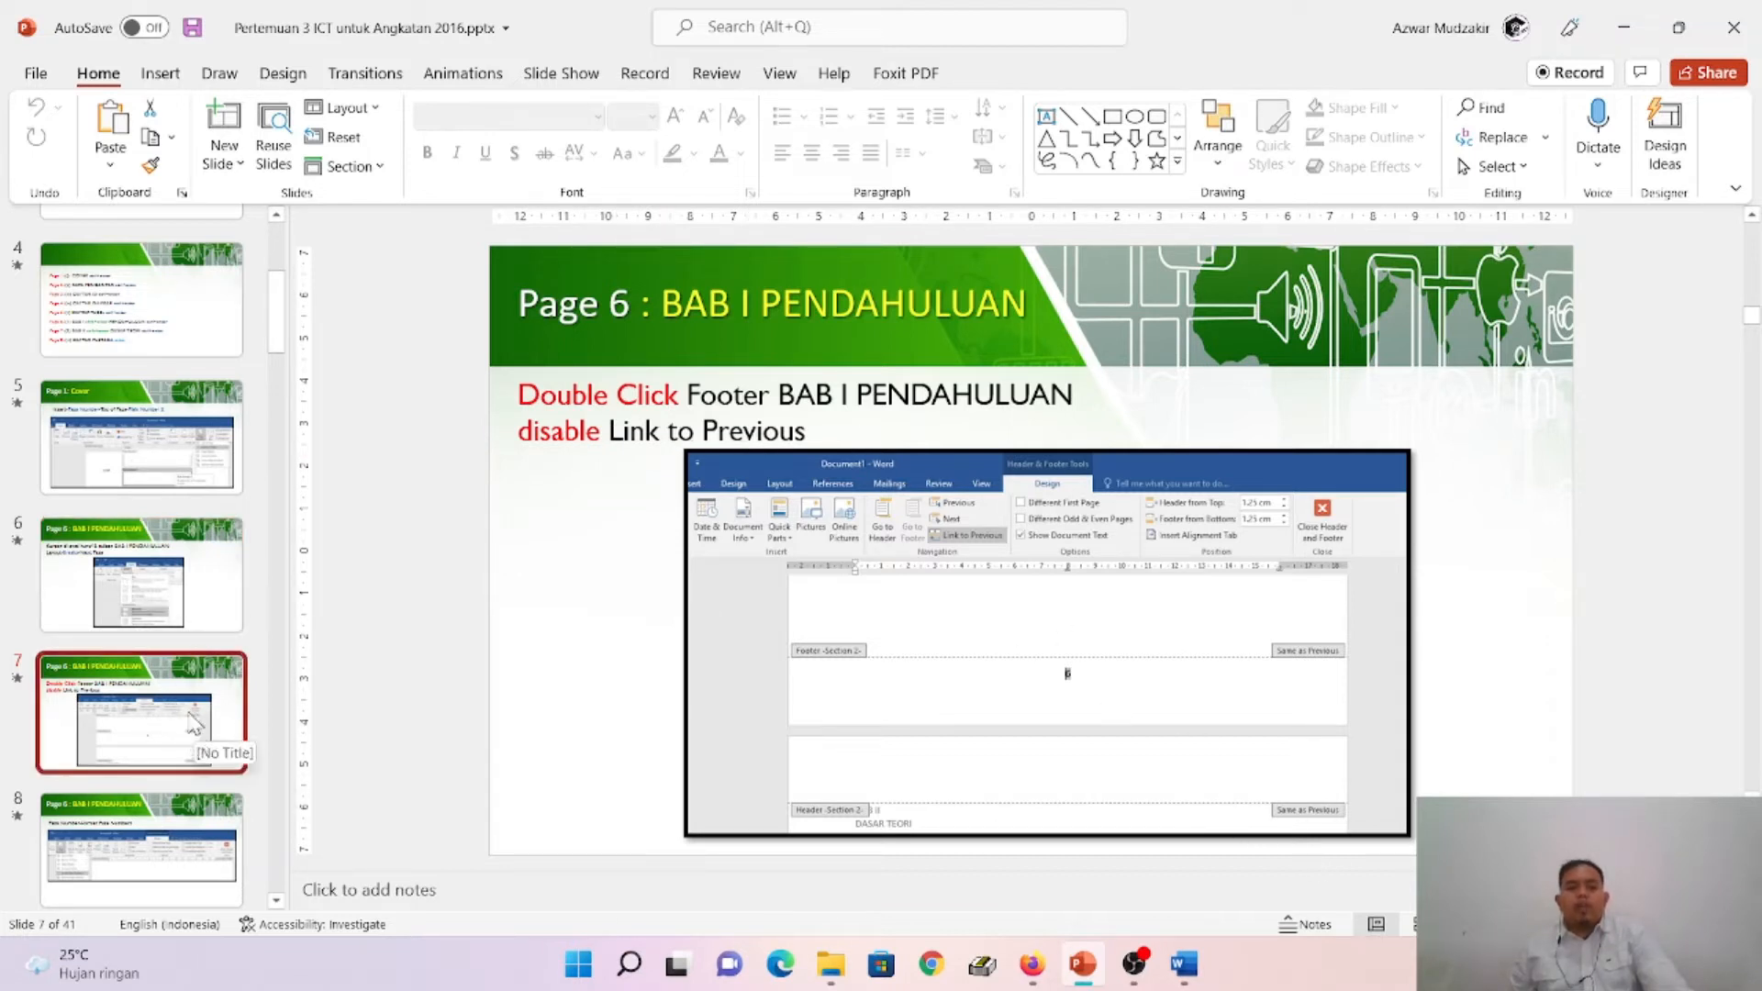
click(1185, 966)
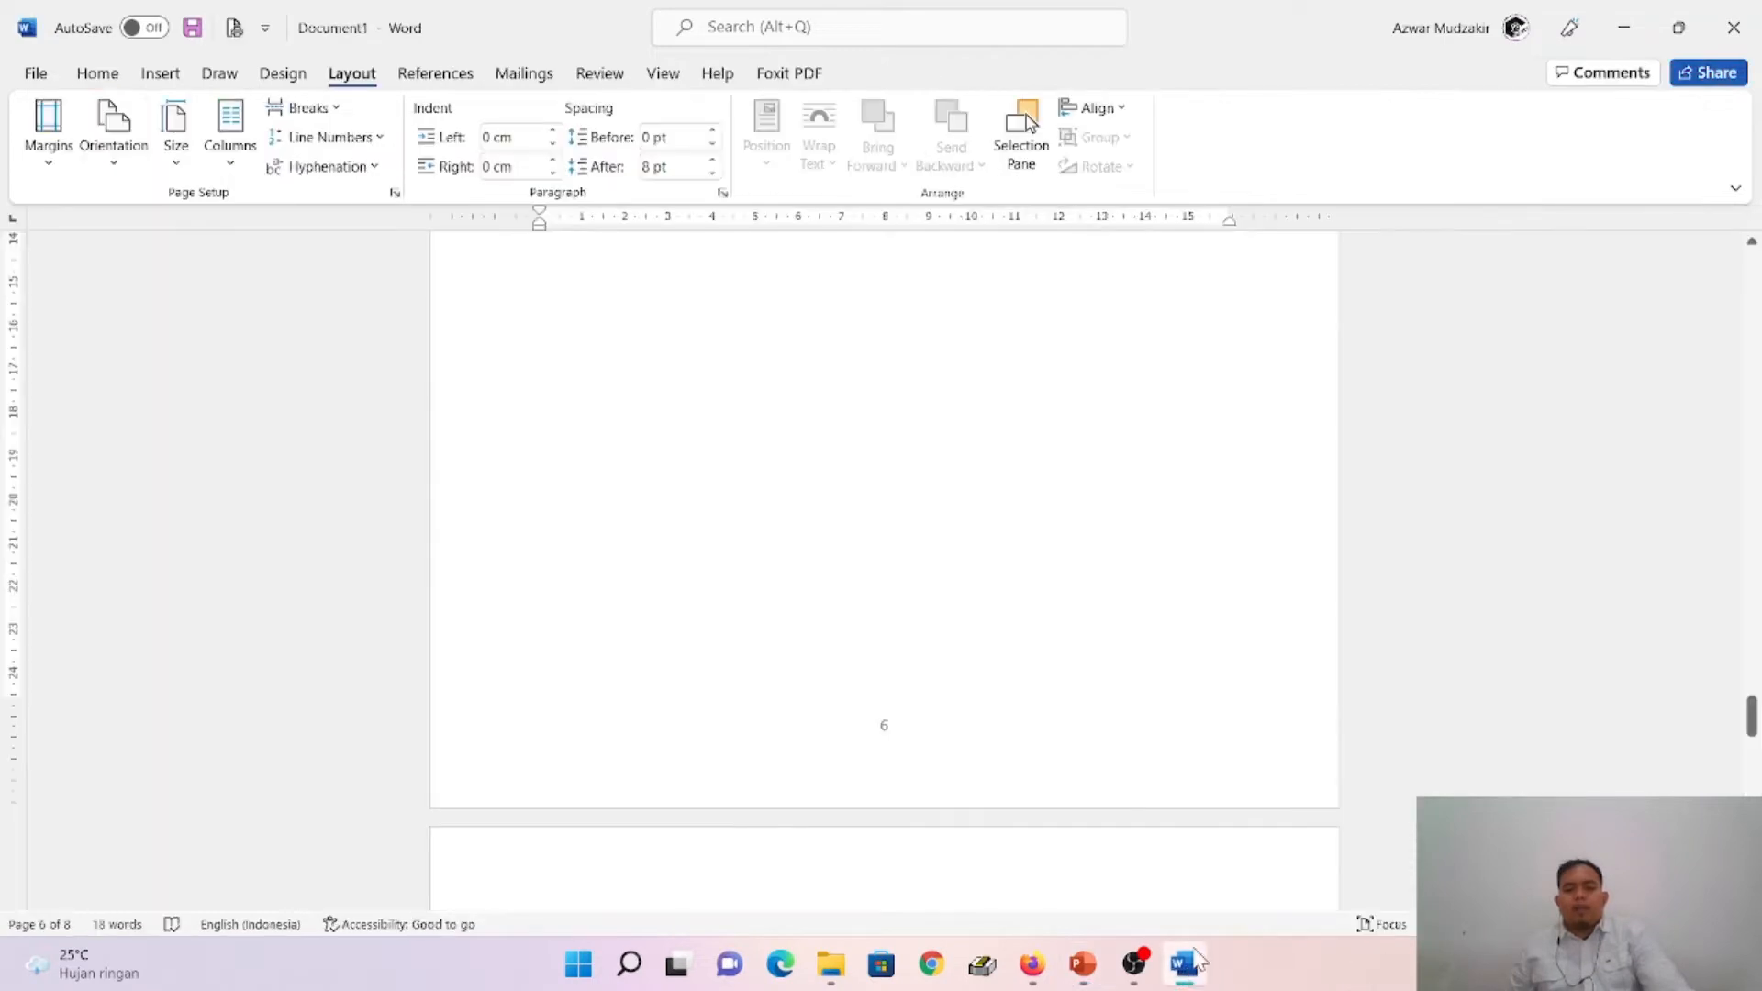
click(1083, 967)
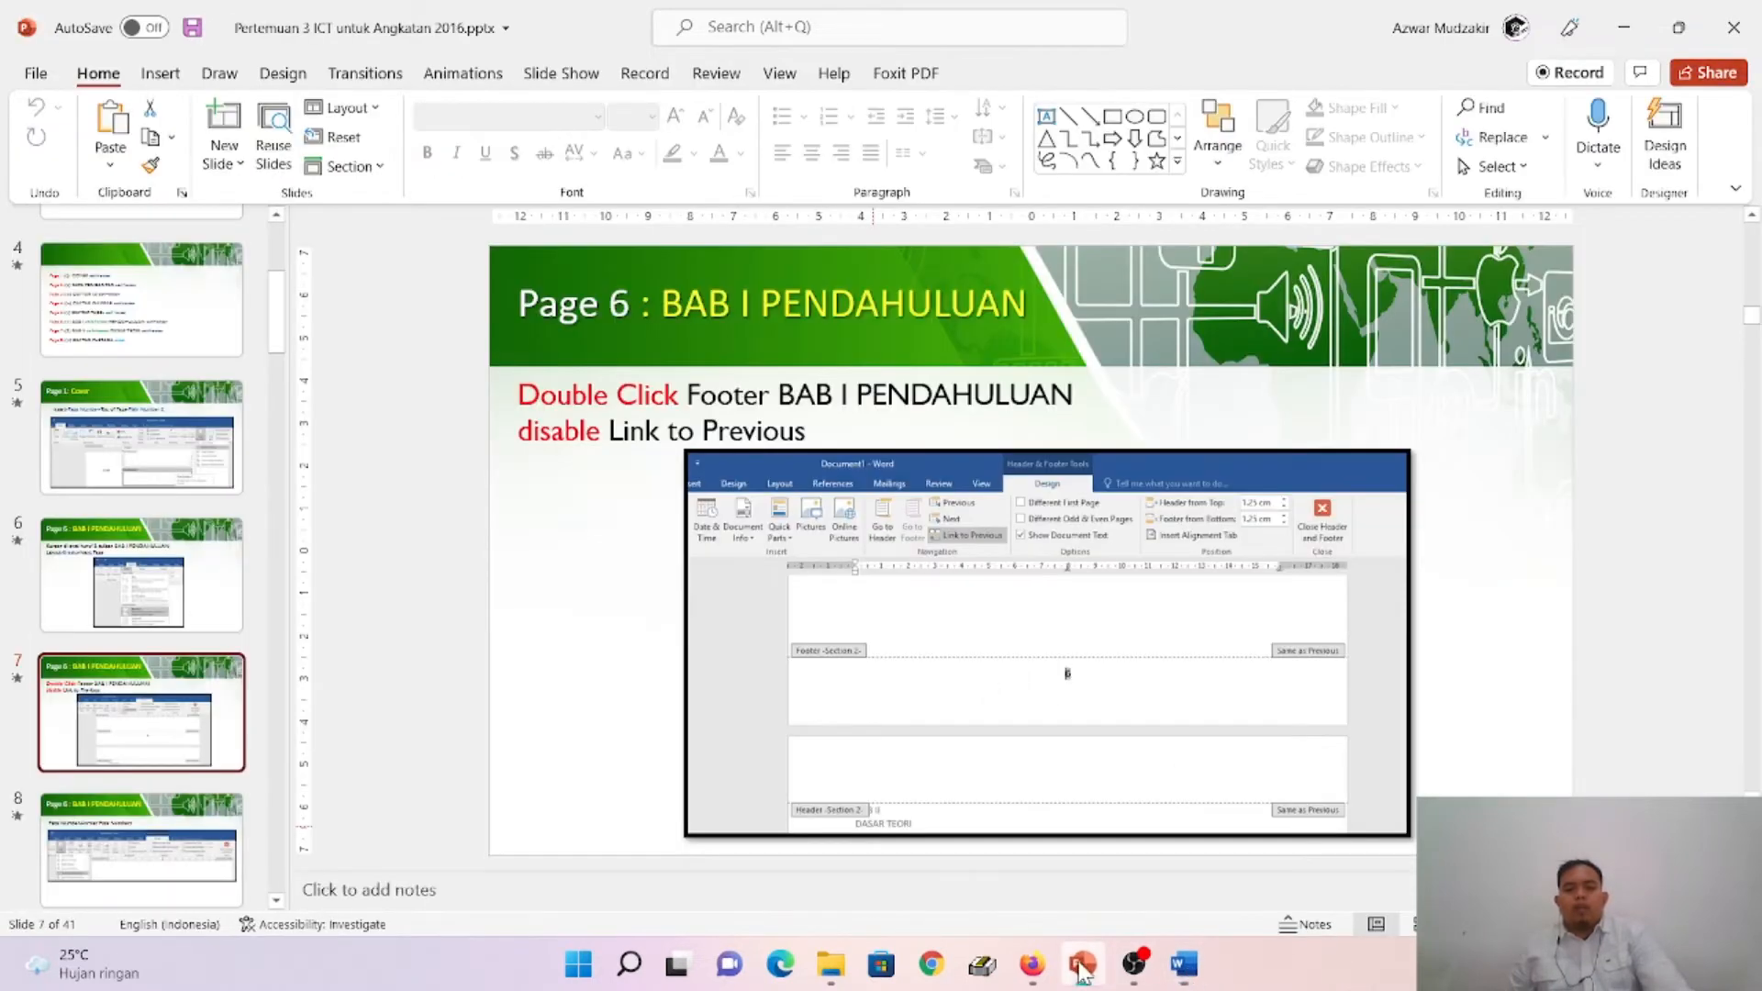
- Back in Word, open the Section 2 footer on the BAB I page for editing and turn off Link to Previous
click(1185, 966)
scroll(1010, 798, up, 1)
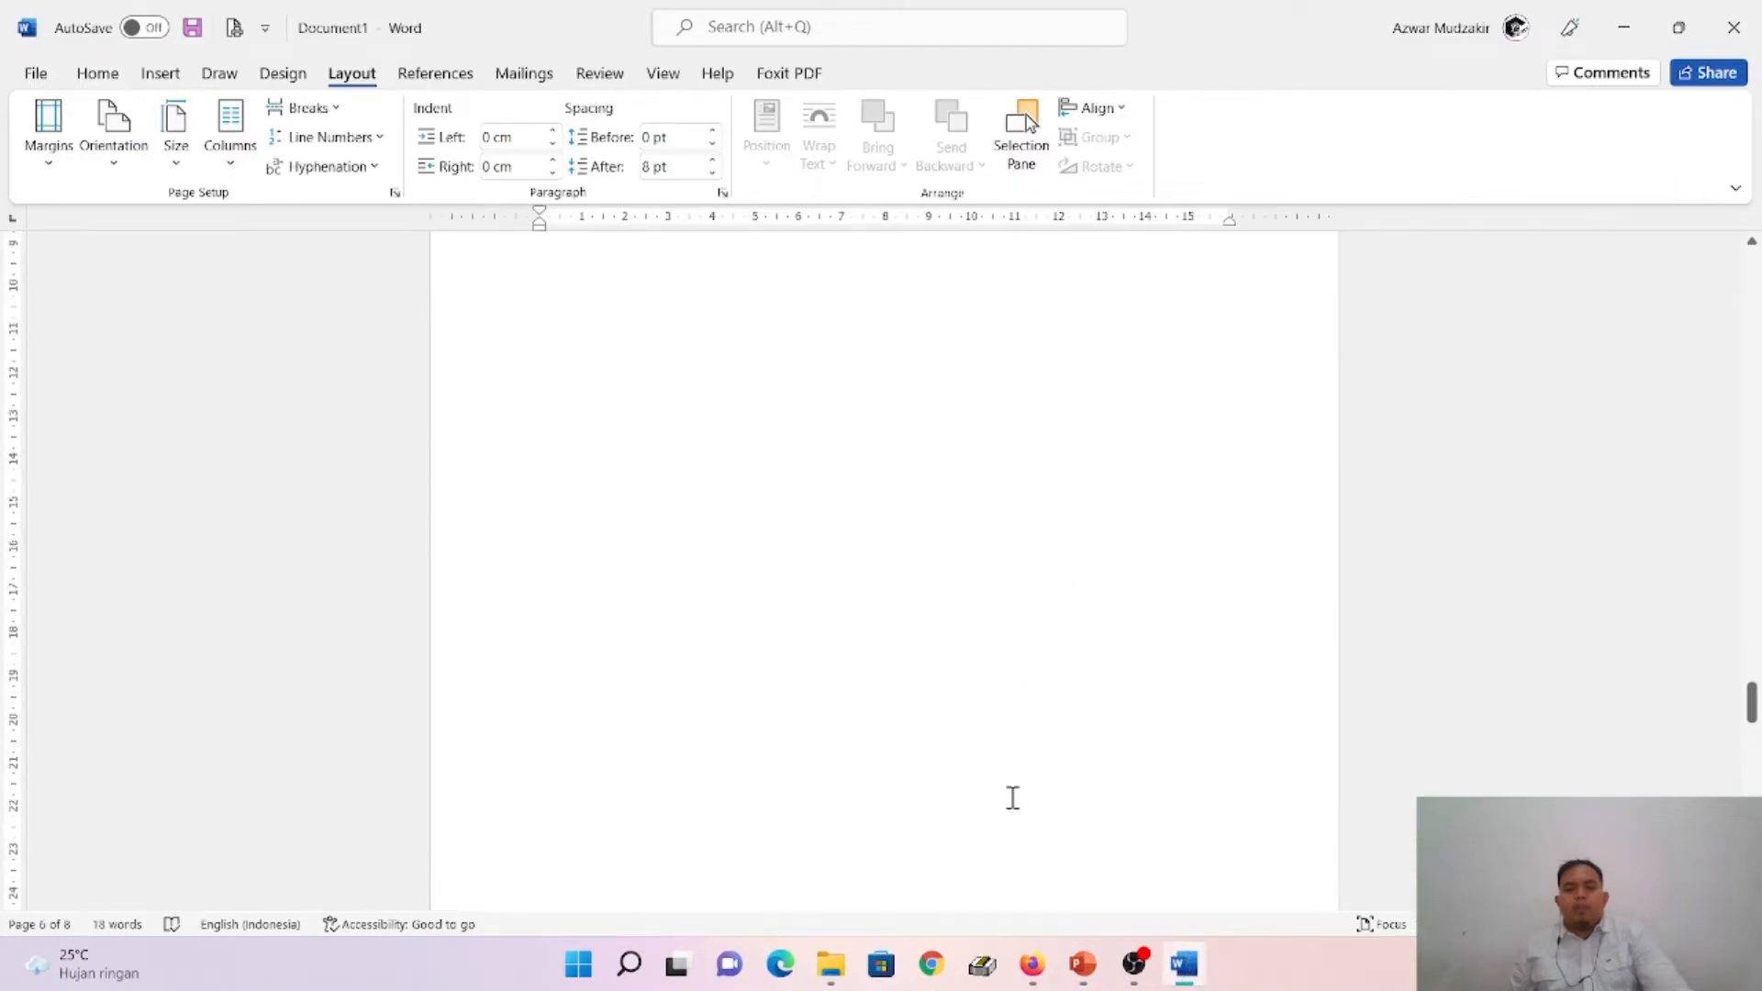
scroll(1004, 783, down, 1)
double_click(916, 727)
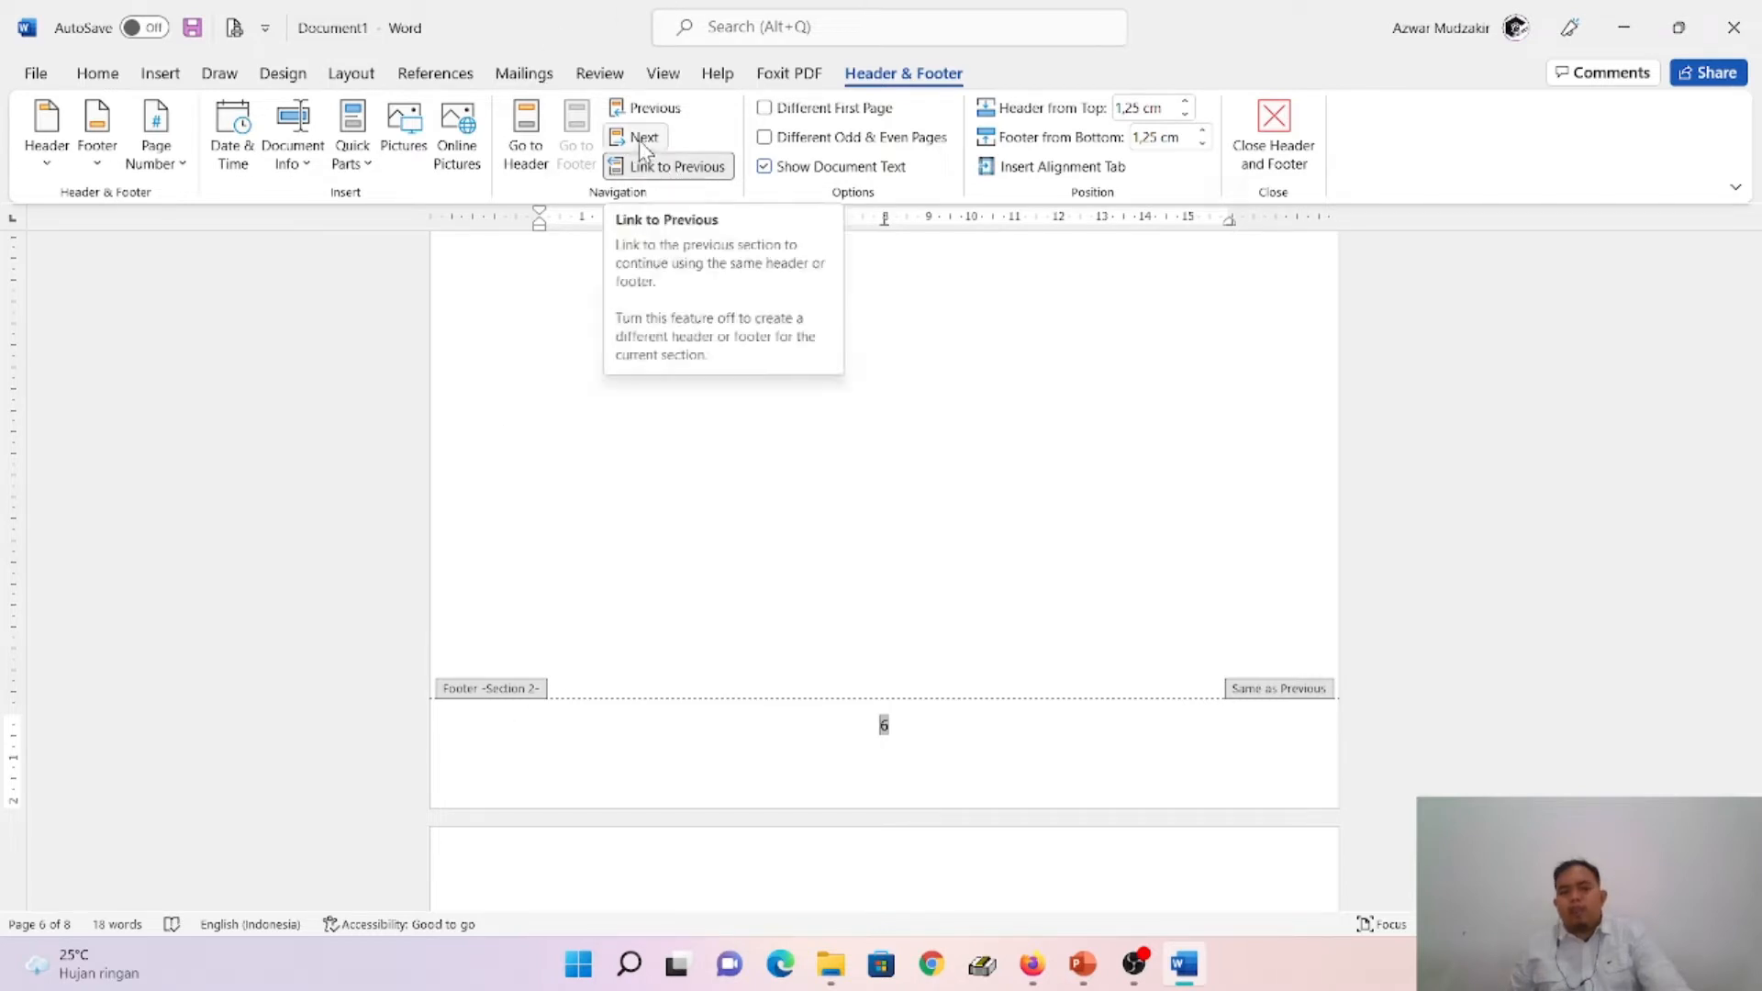
click(701, 171)
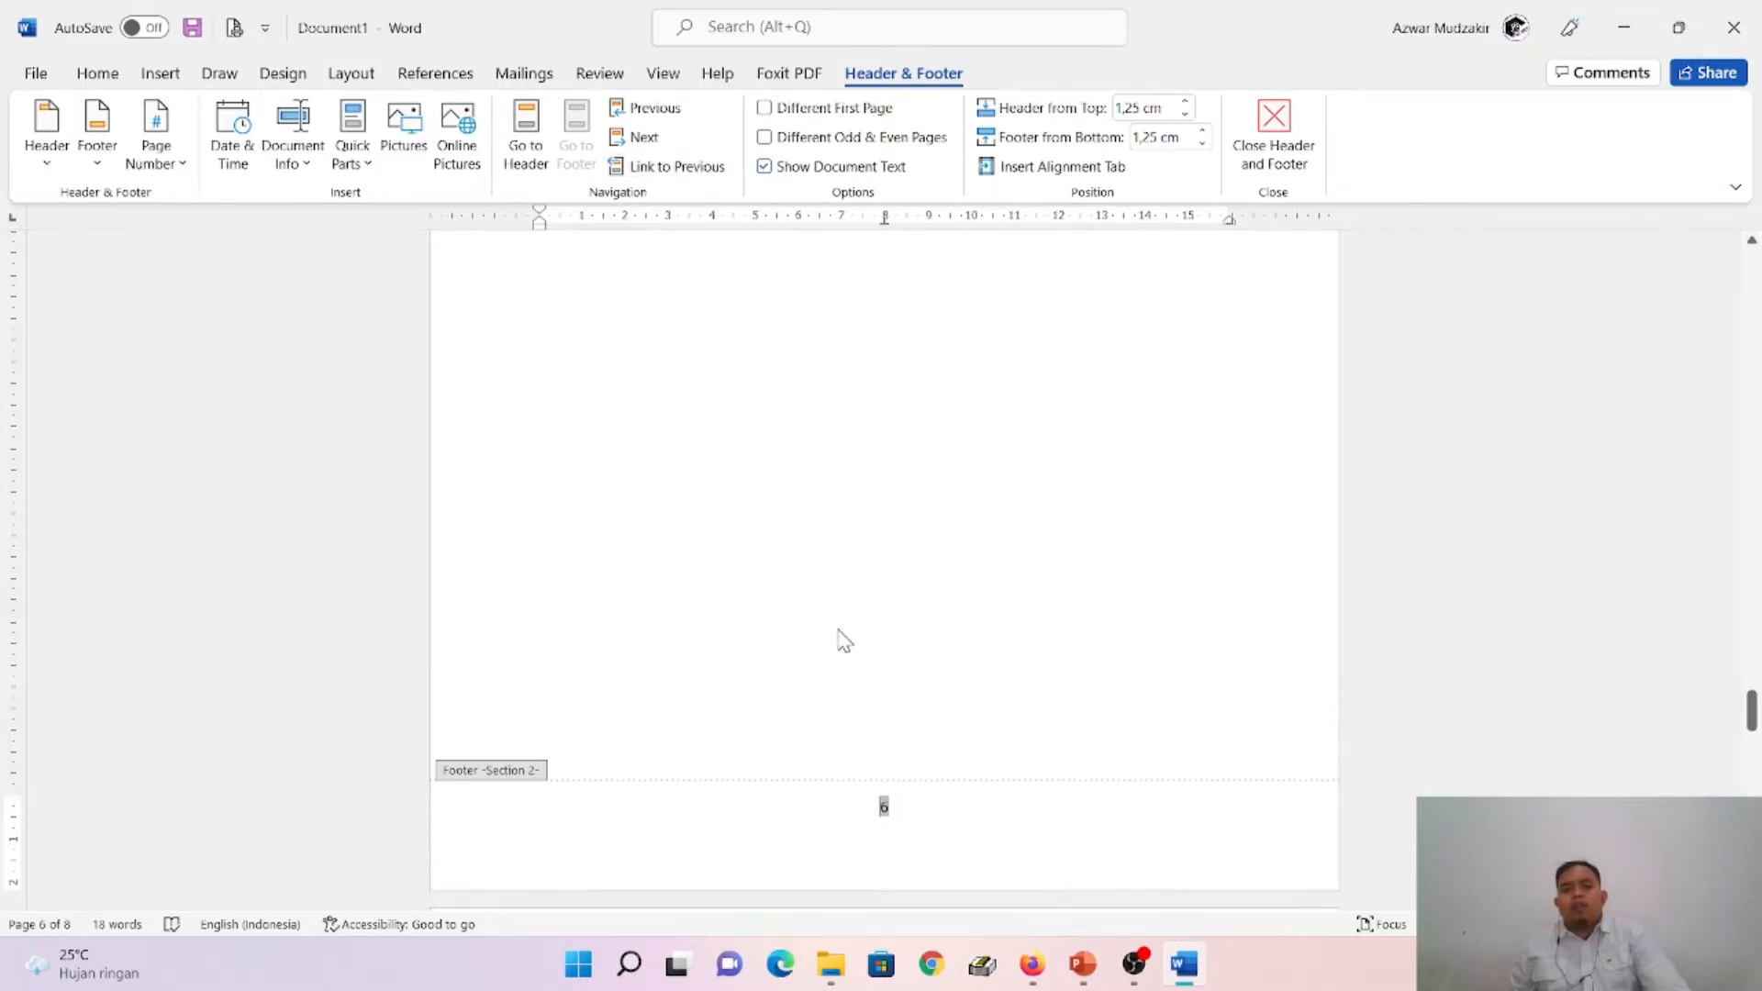
scroll(840, 633, up, 10)
scroll(916, 542, down, 10)
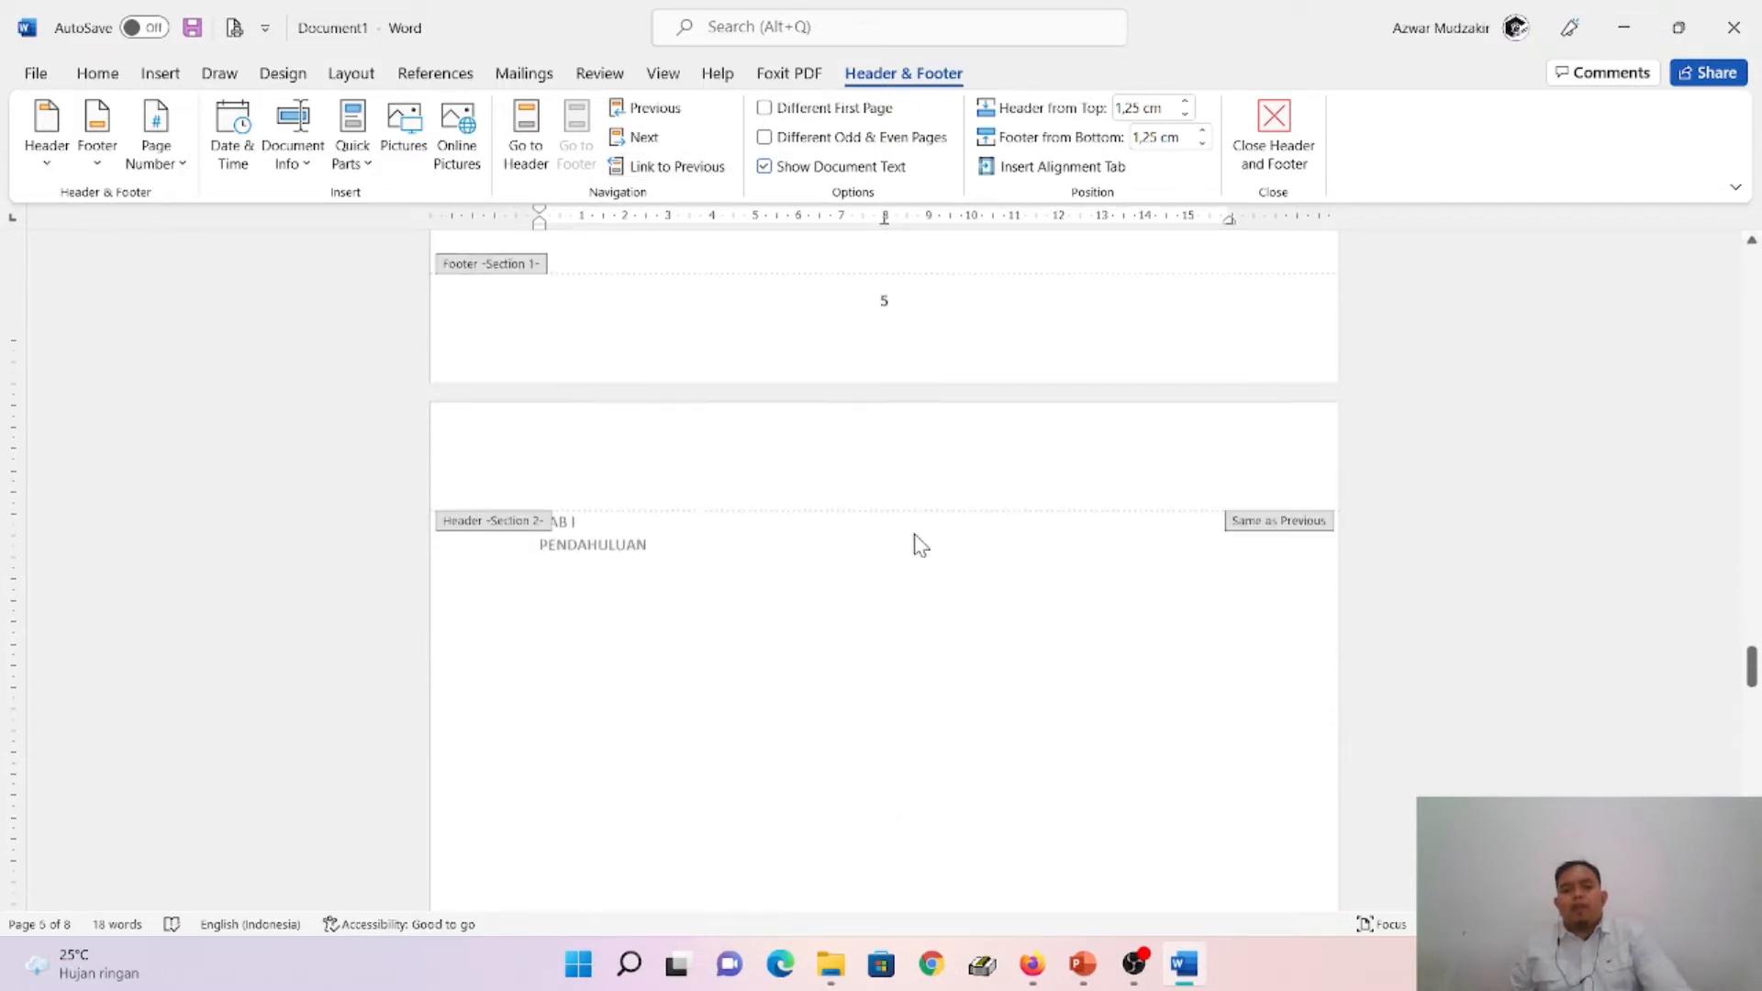
- Check the Page Number-Format Page Numbers slide in PowerPoint and return to the Word document
click(1086, 984)
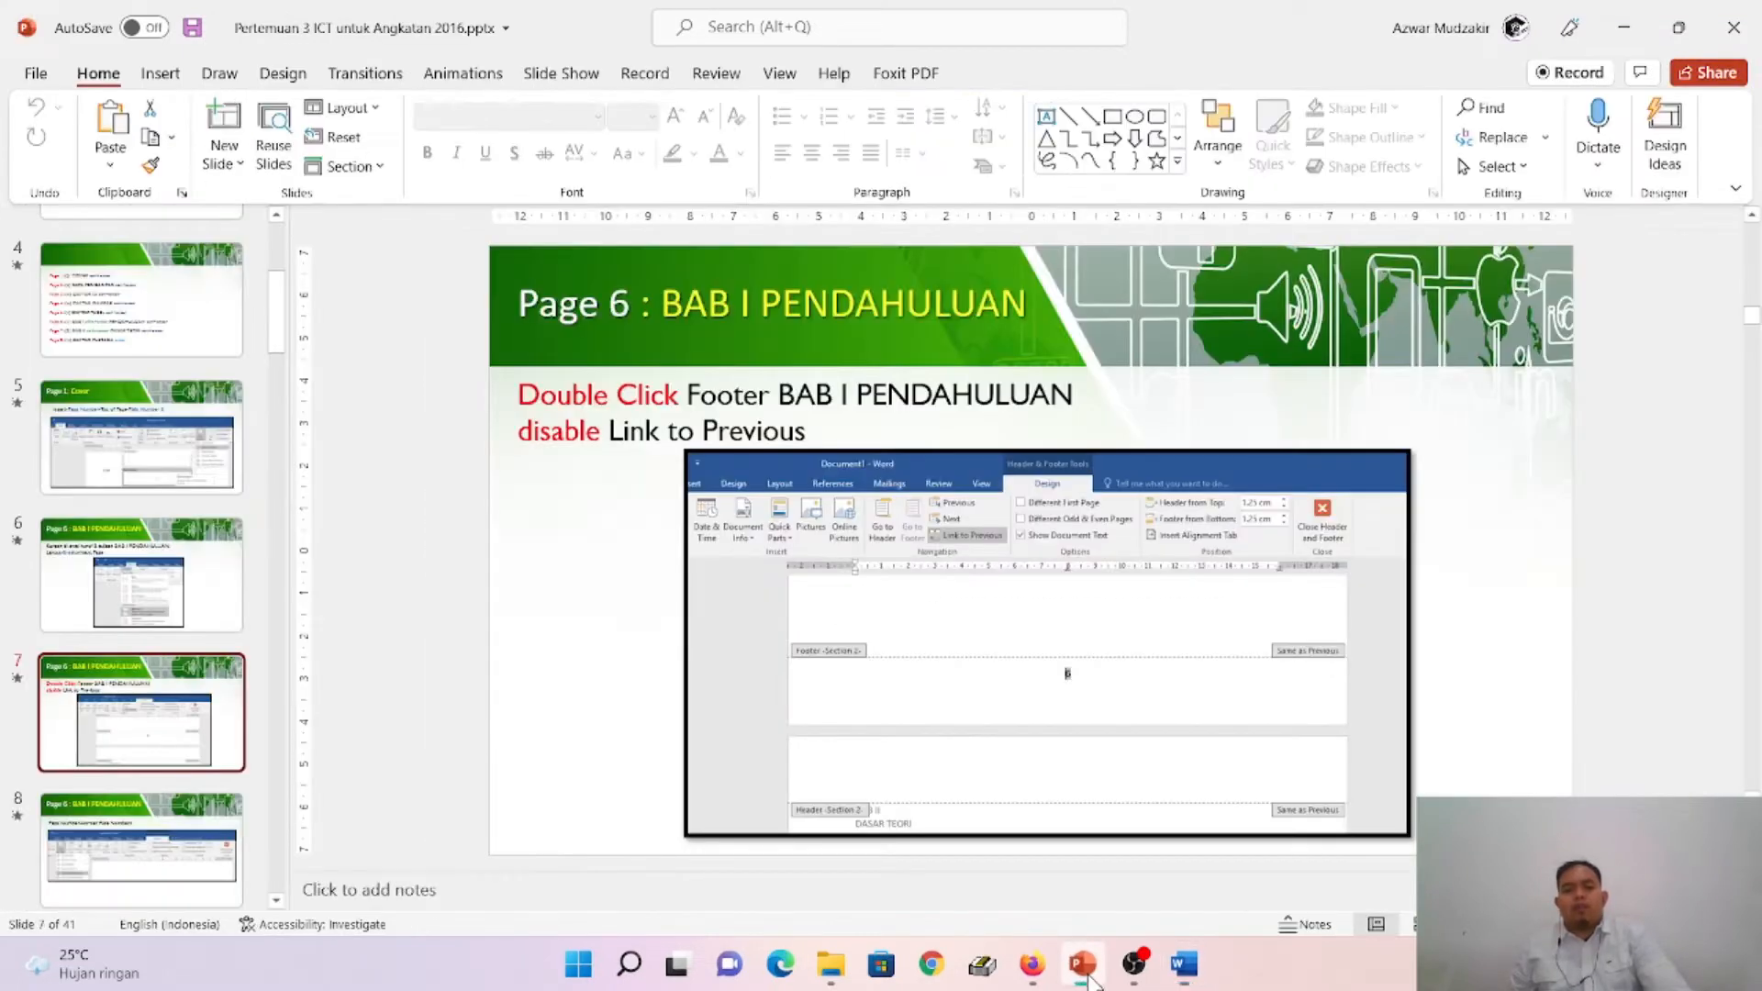
click(121, 840)
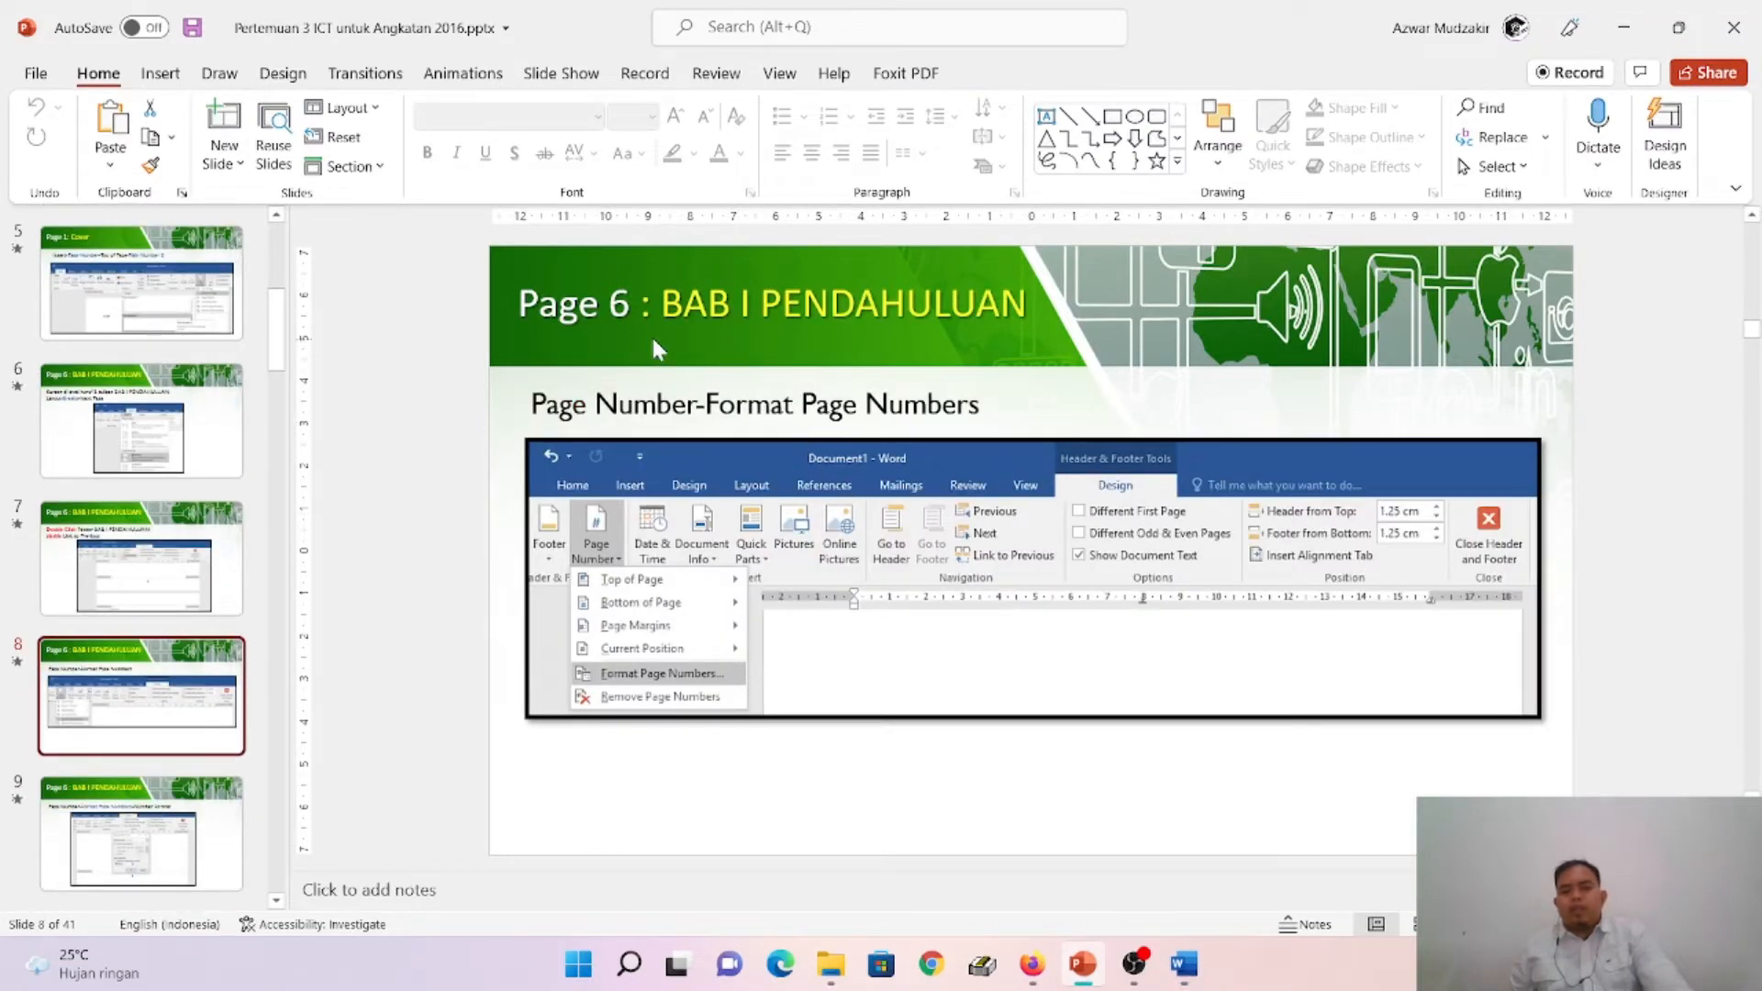
click(1186, 963)
- Try to restart the page numbering from the BAB I page with the Start at option of the page number format
scroll(808, 590, down, 5)
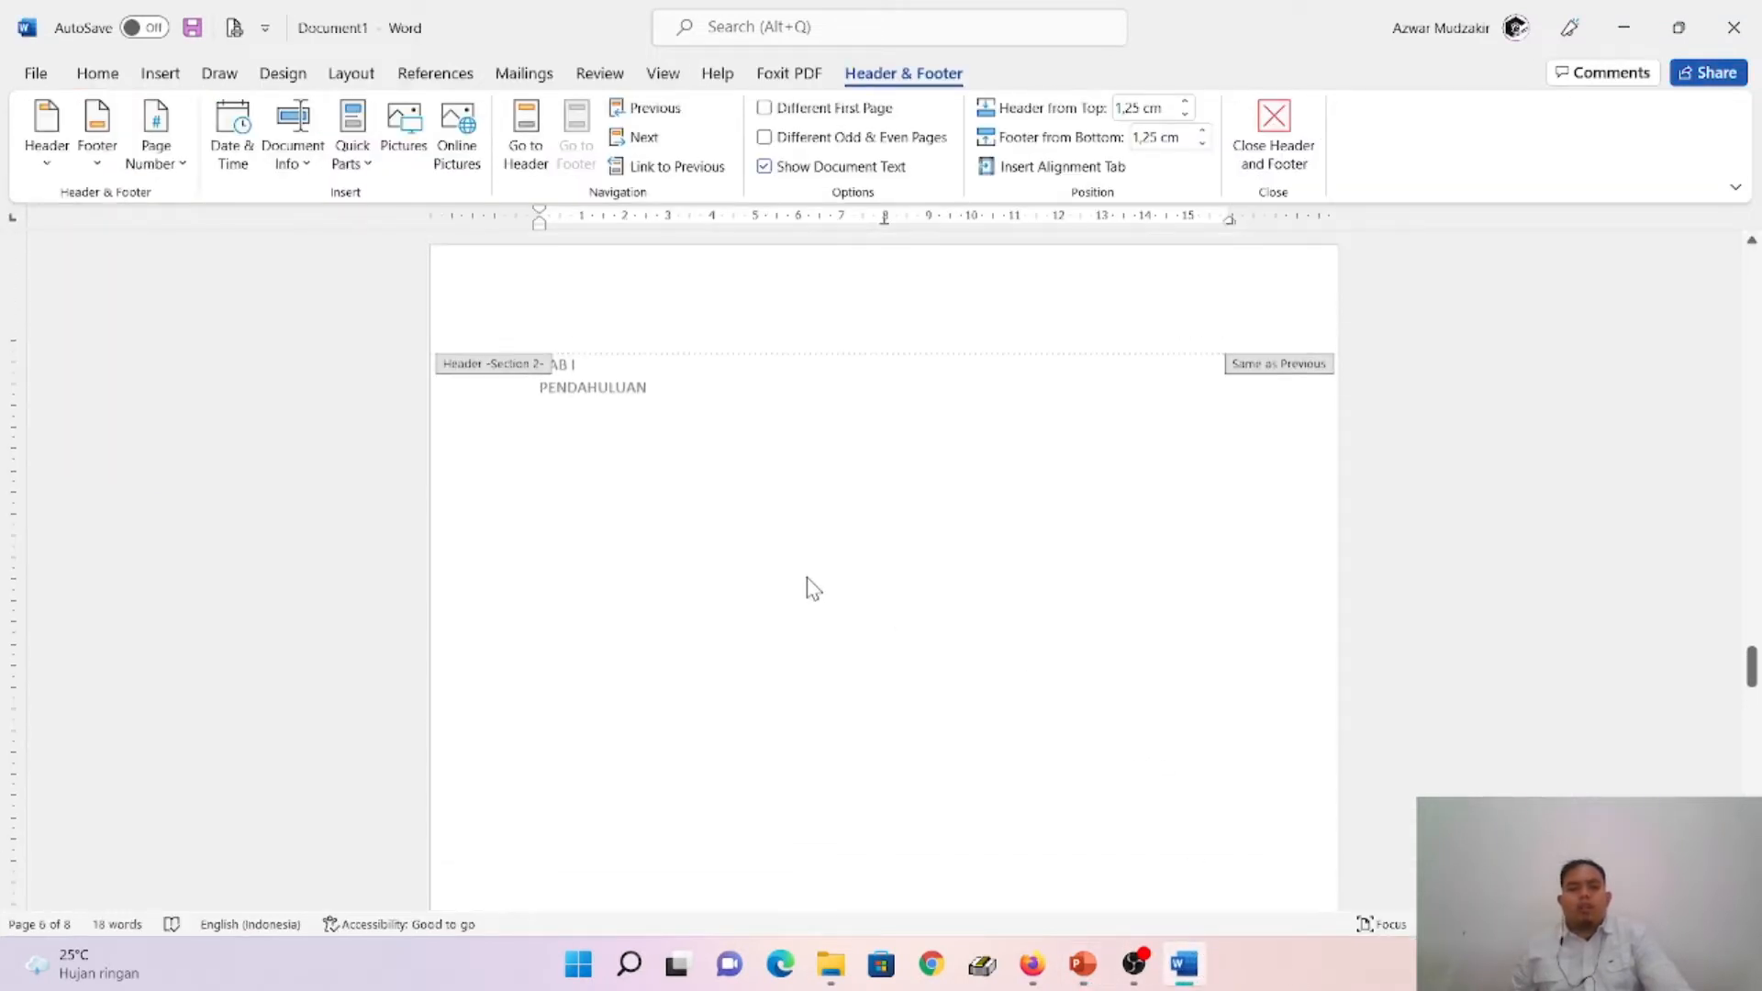
click(158, 165)
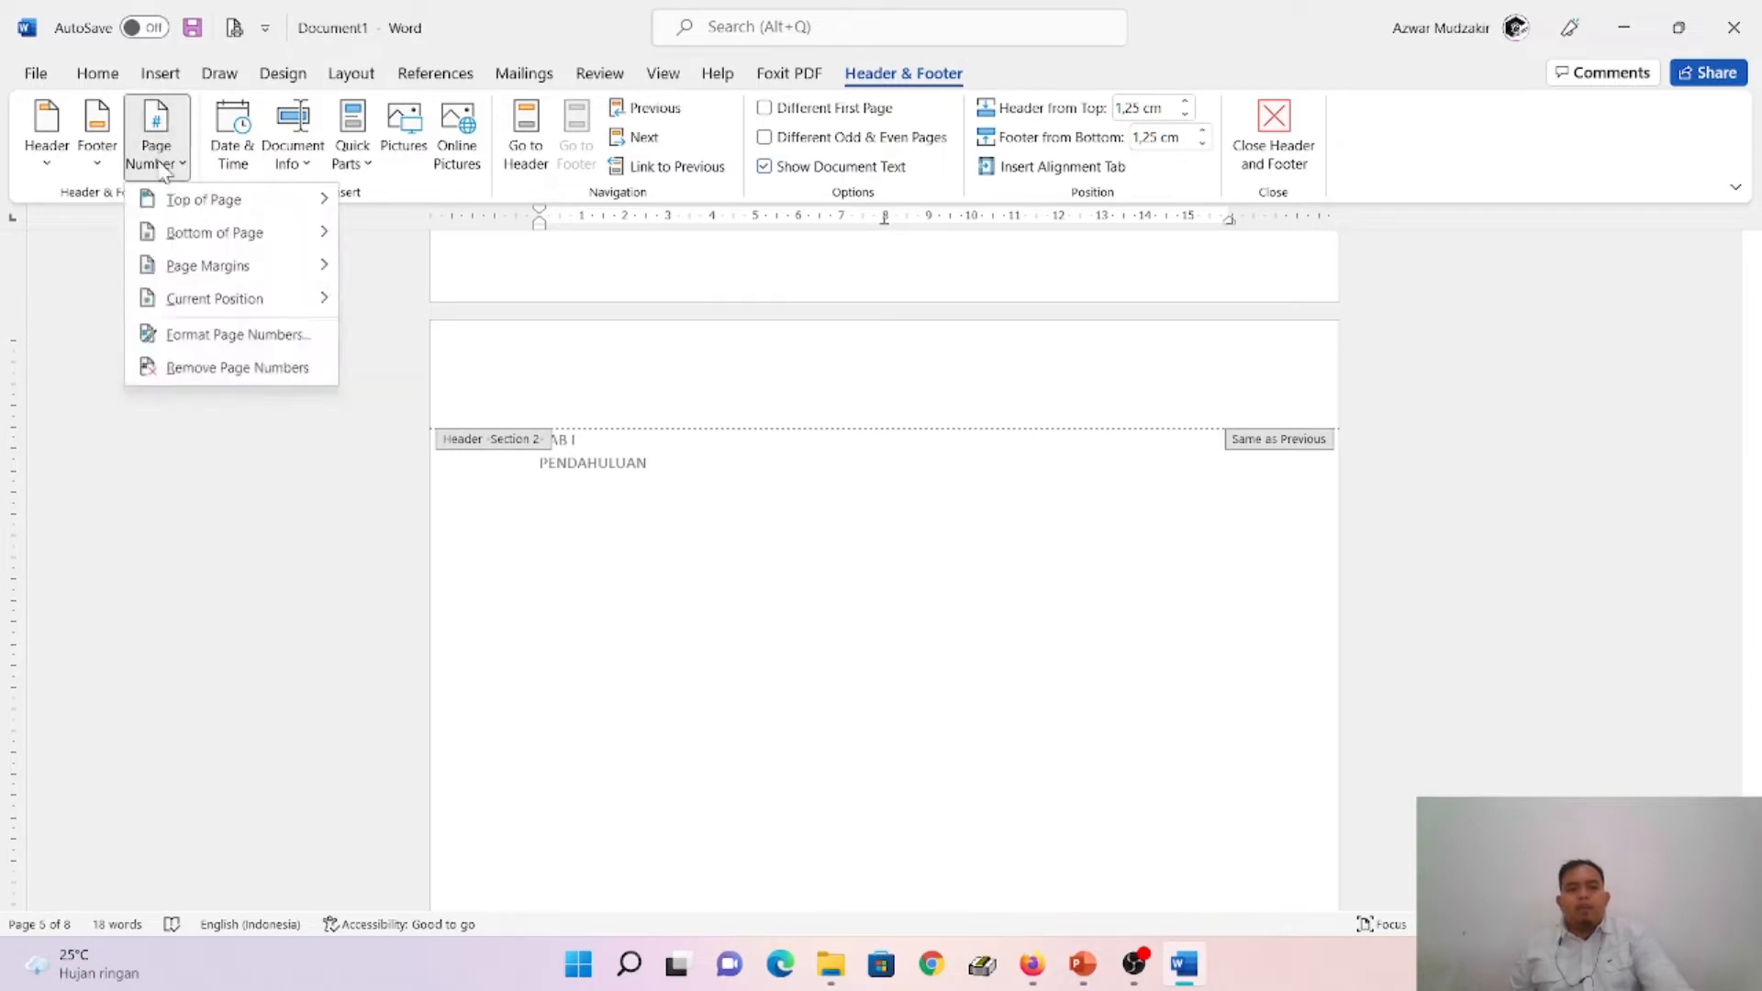
click(244, 339)
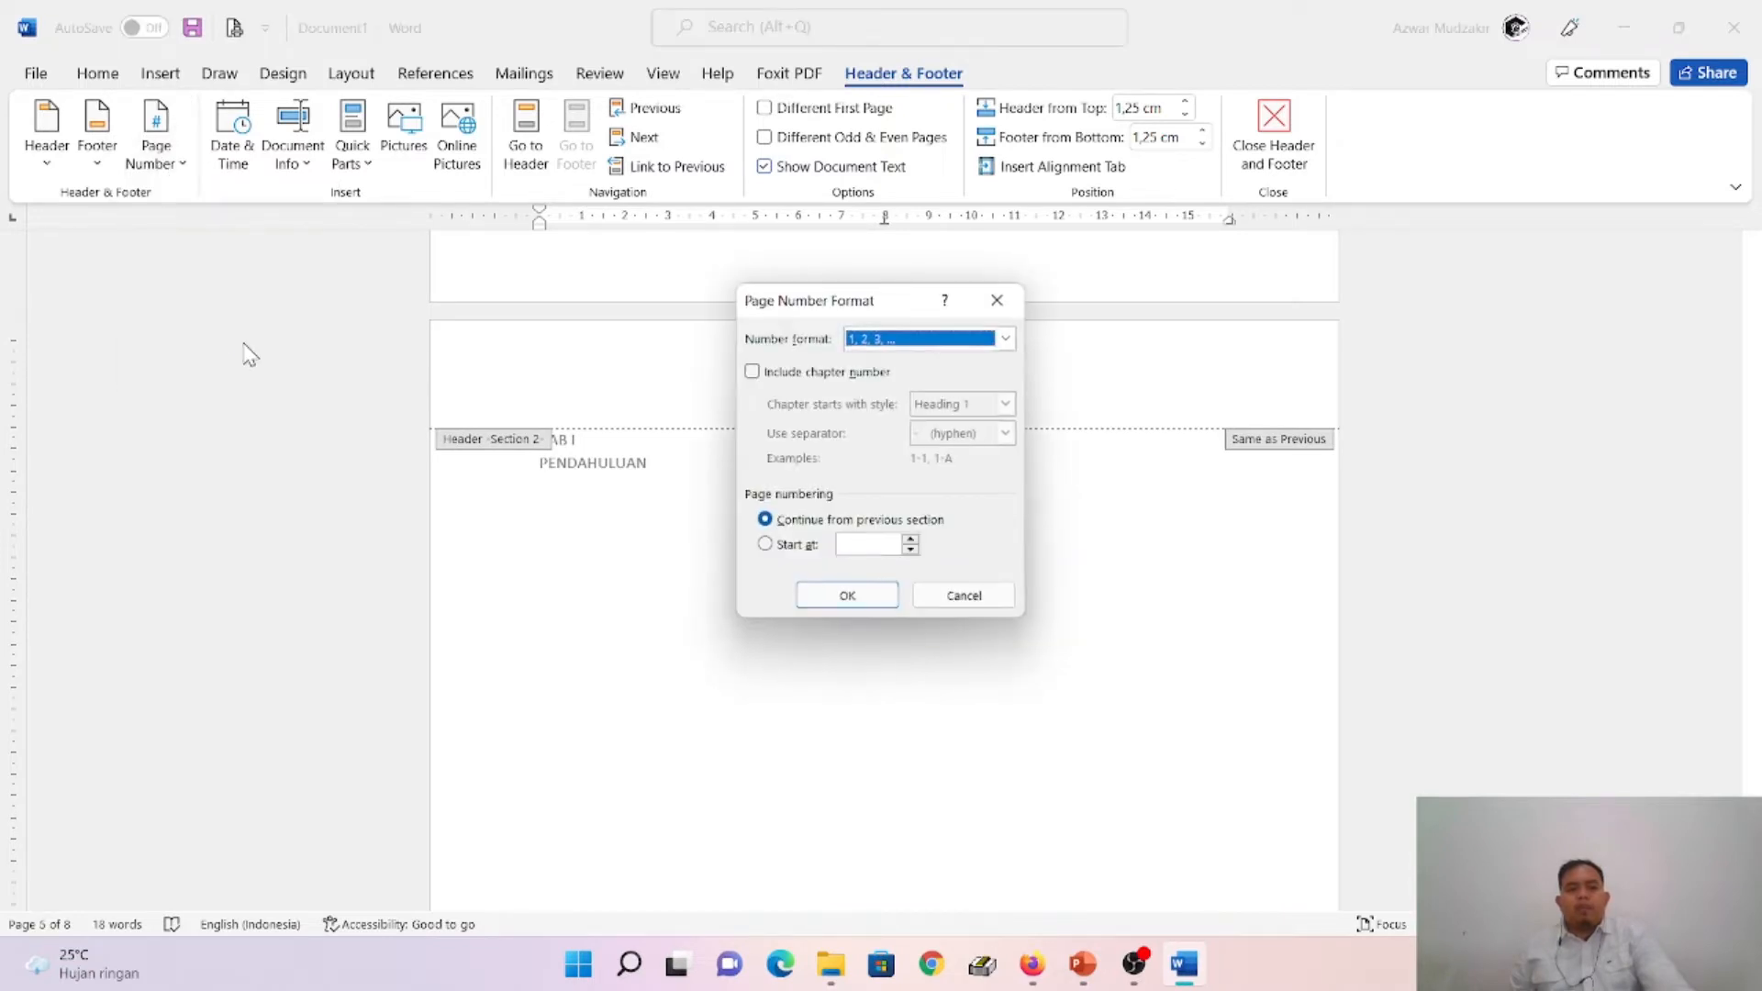
click(795, 546)
click(877, 597)
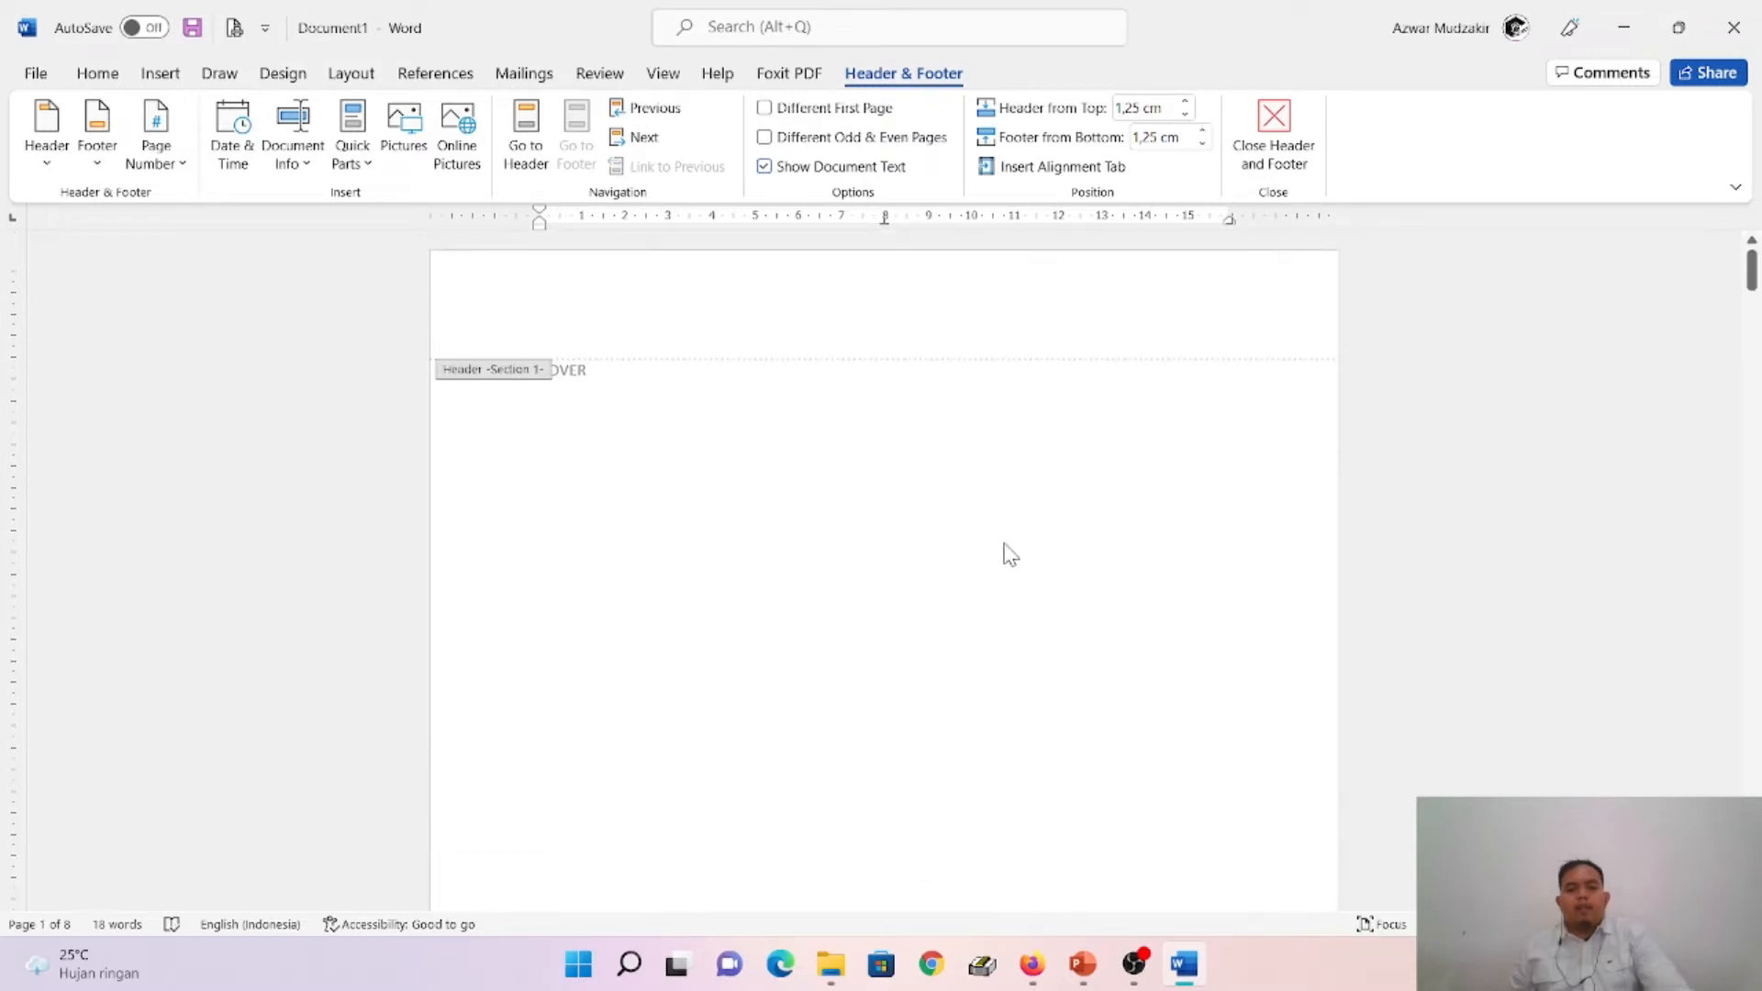
- Select the page number in the Section 2 footer of the BAB I page and set its numbering to start at 1
scroll(1007, 555, down, 5)
scroll(1005, 659, down, 6)
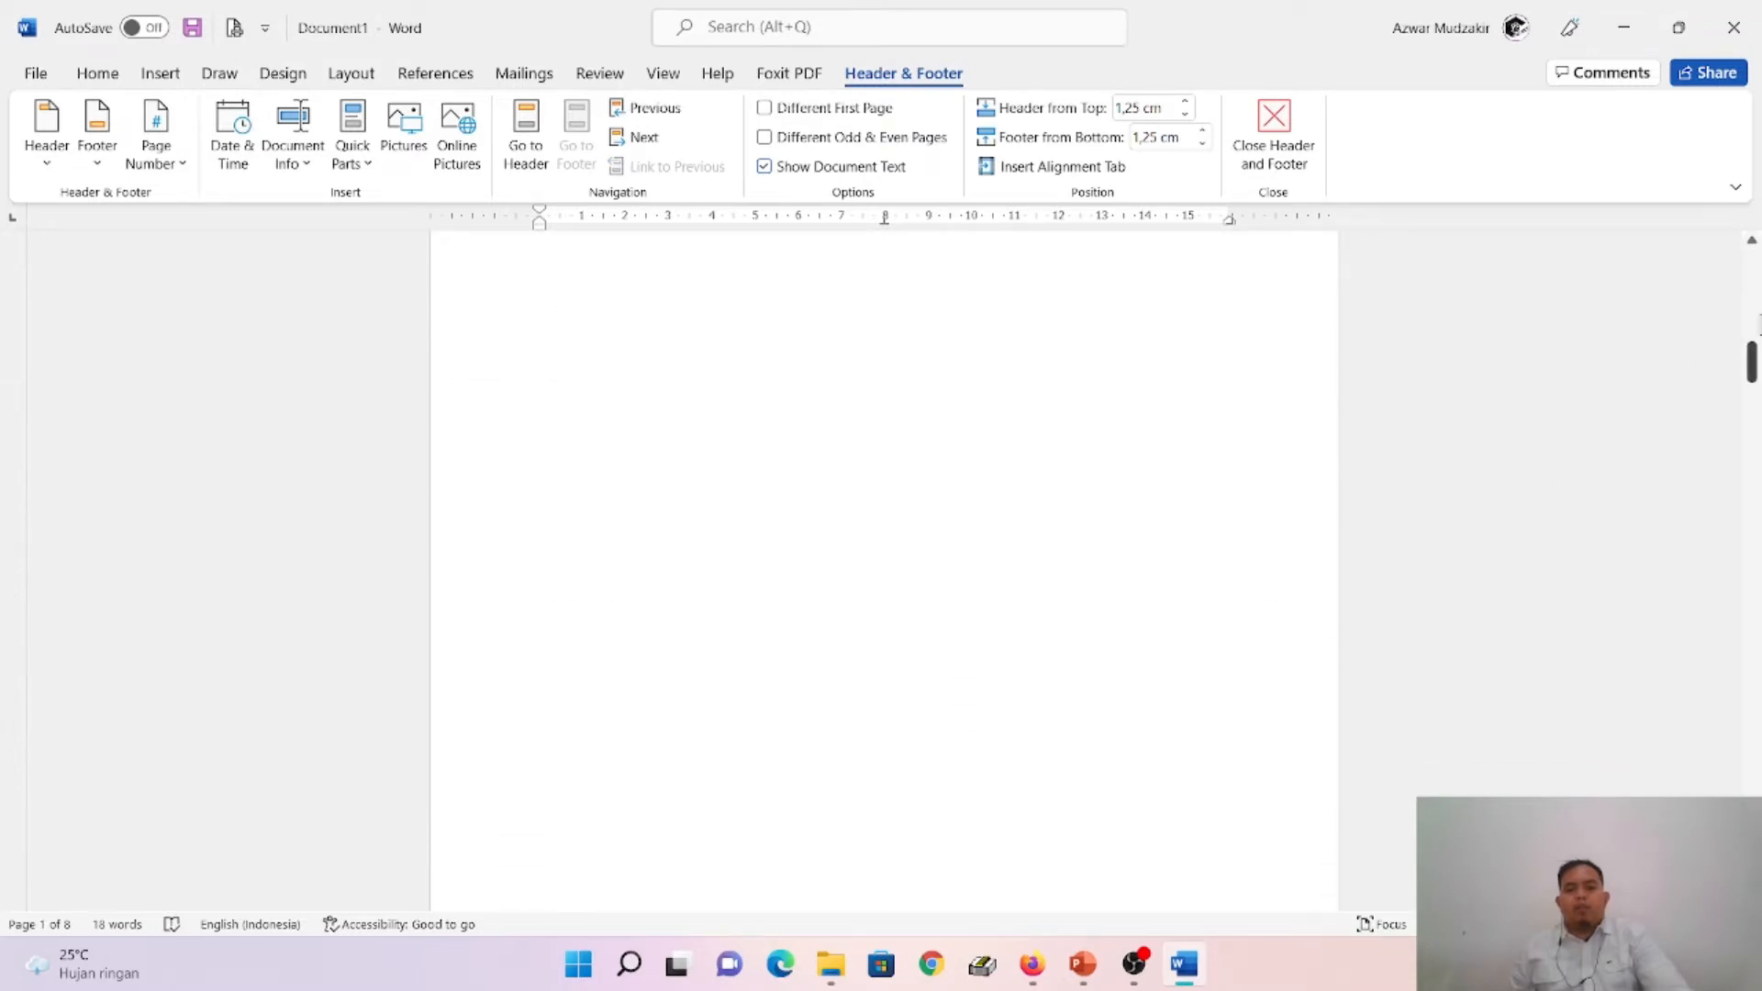
drag(1753, 363, 1754, 728)
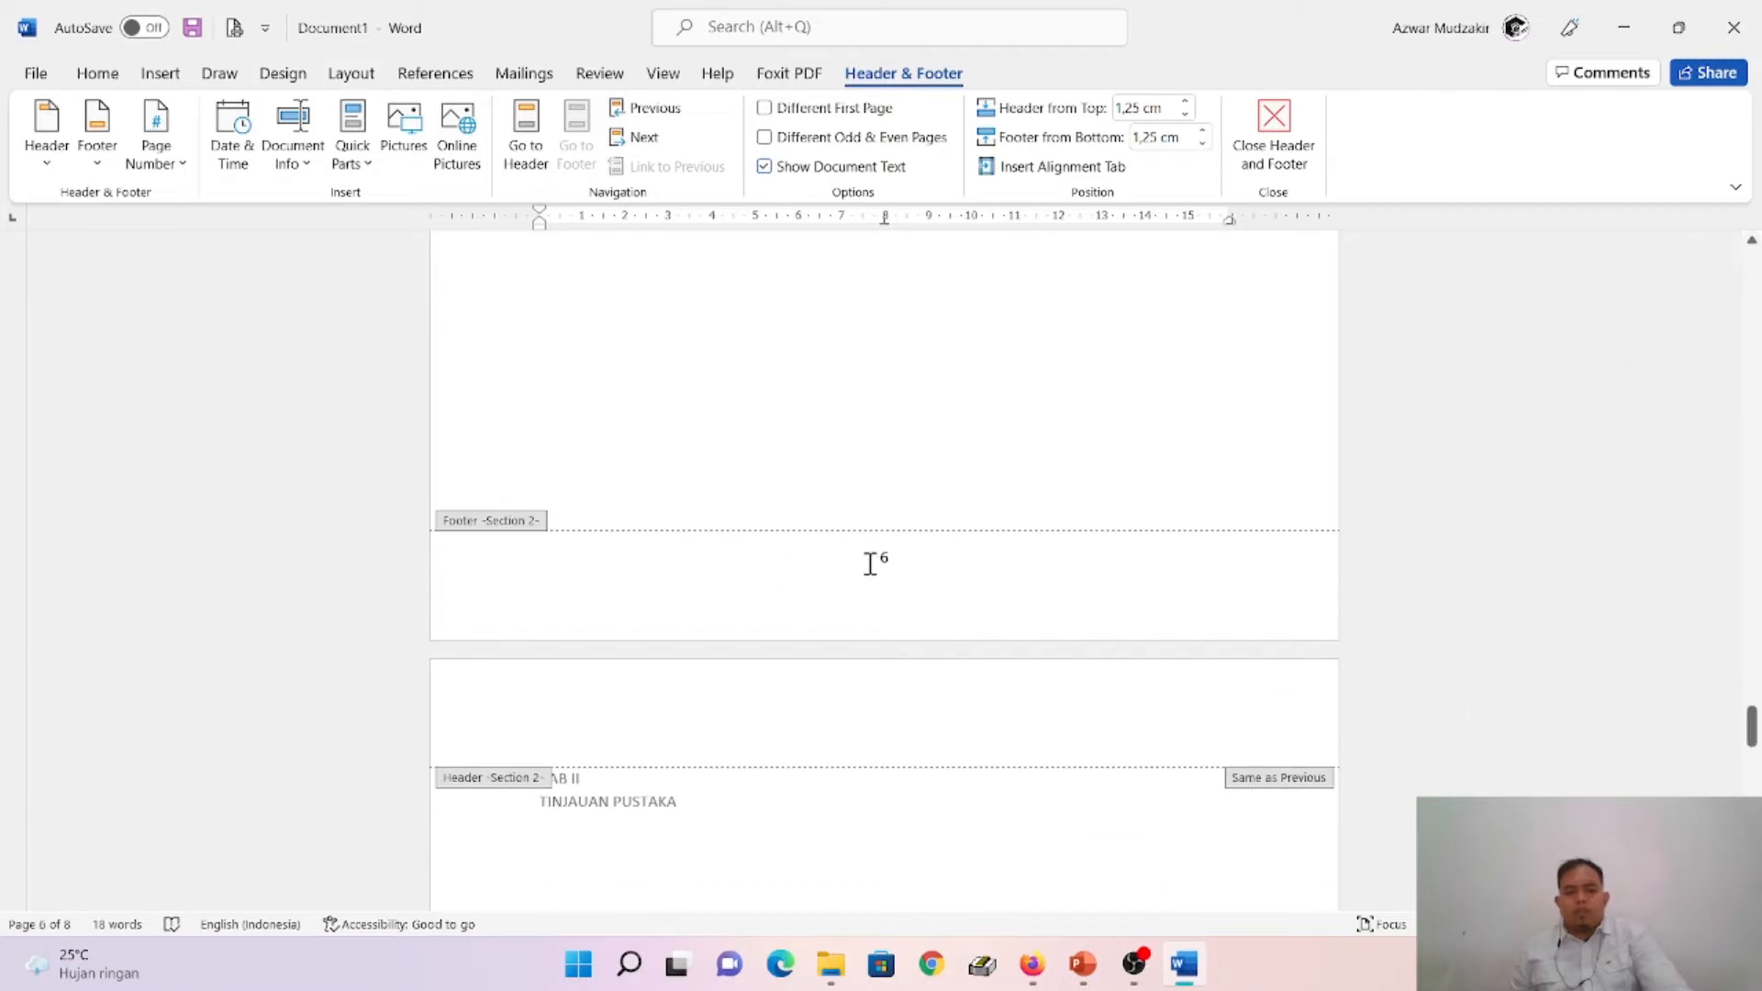
double_click(877, 559)
click(154, 149)
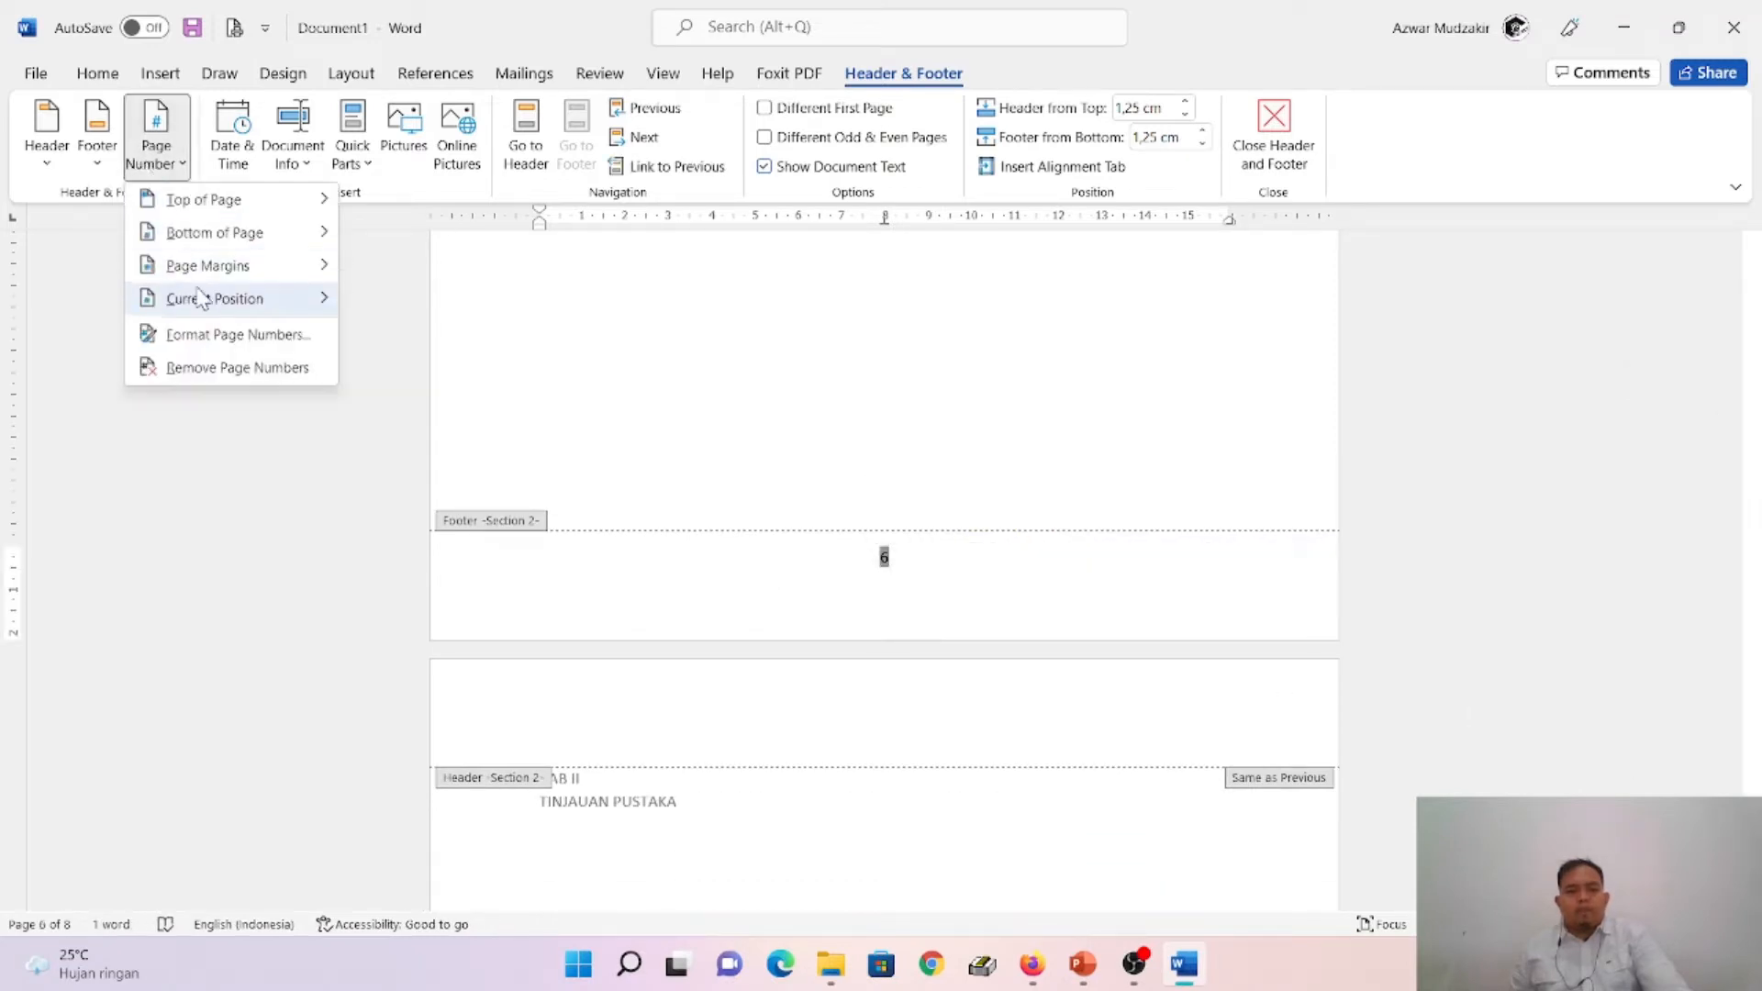
click(229, 336)
click(786, 545)
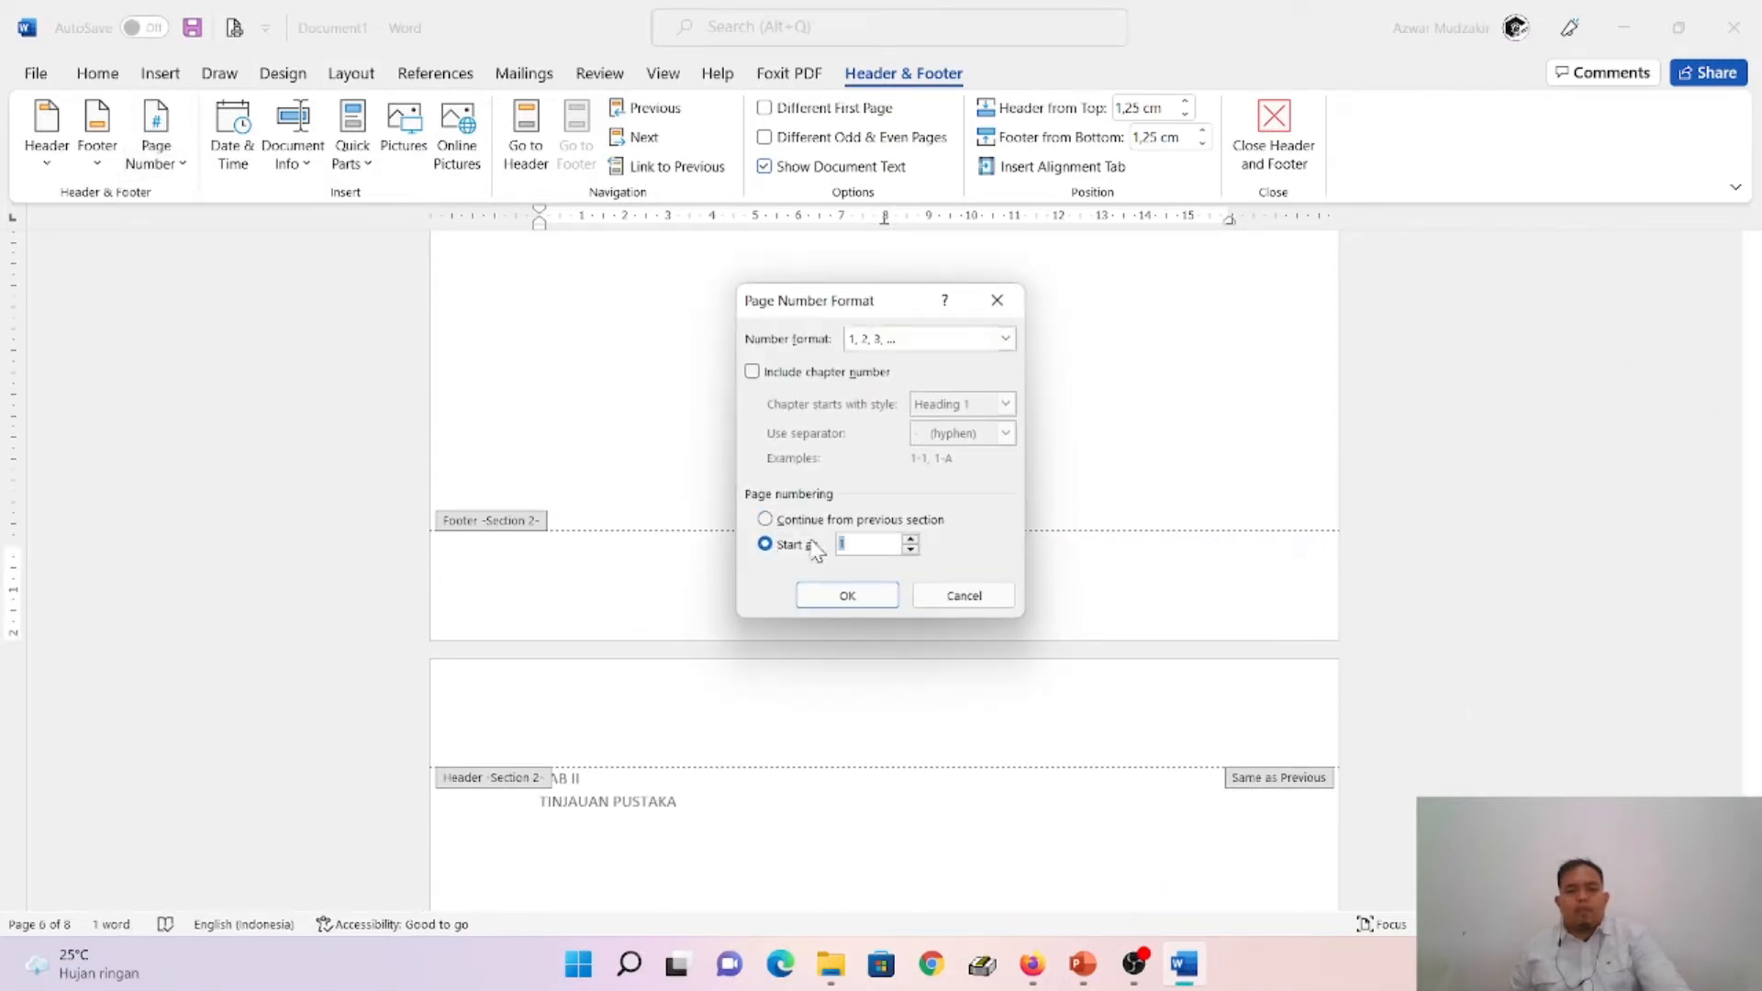
click(848, 597)
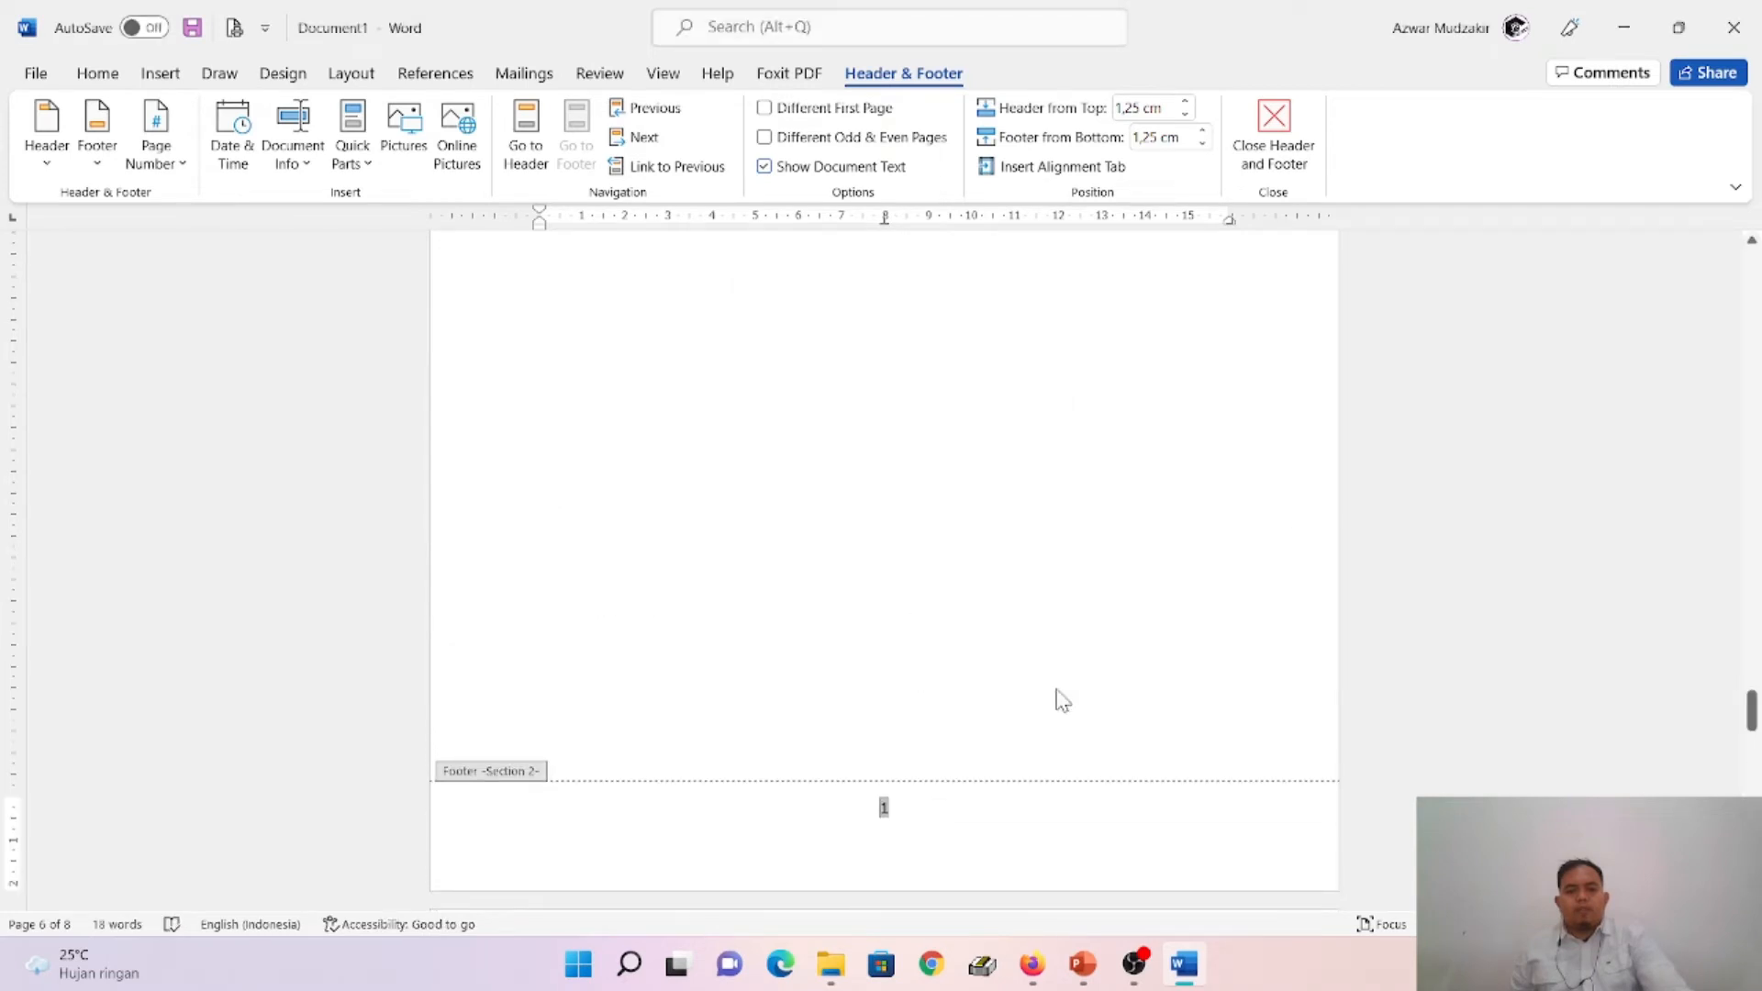
- Compare the footer page numbers before and after the section break at BAB I PENDAHULUAN
scroll(1063, 702, up, 10)
scroll(895, 621, down, 2)
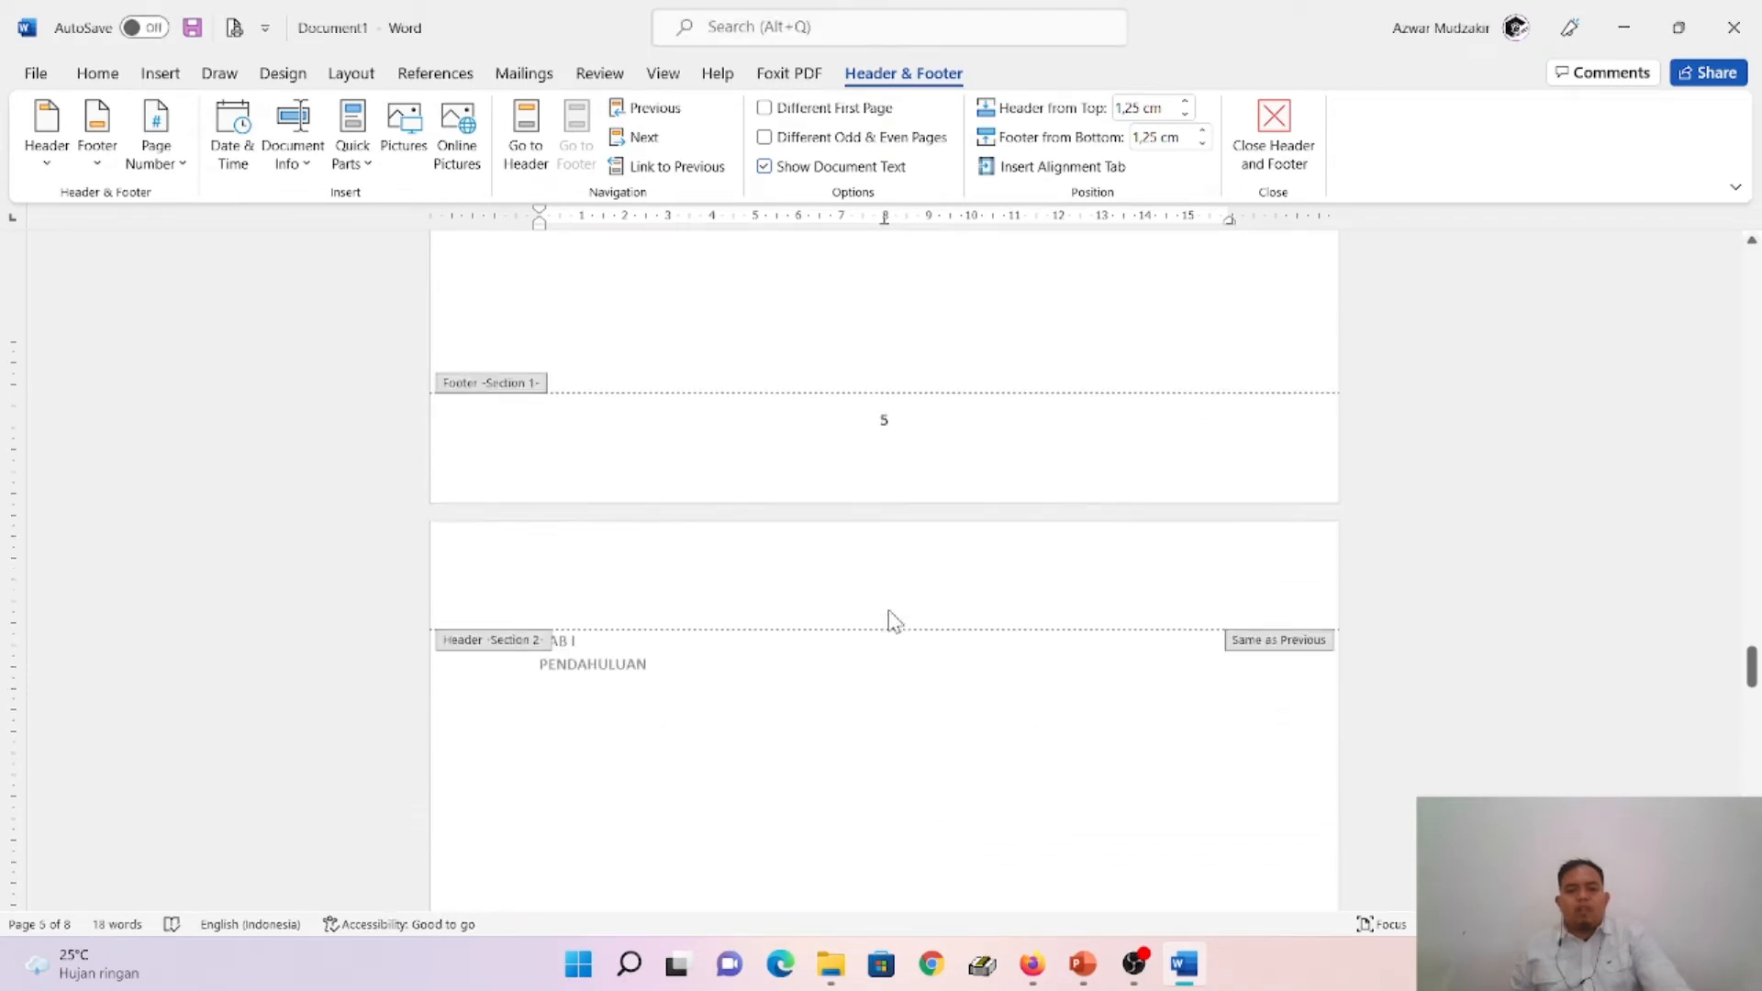
scroll(895, 621, down, 15)
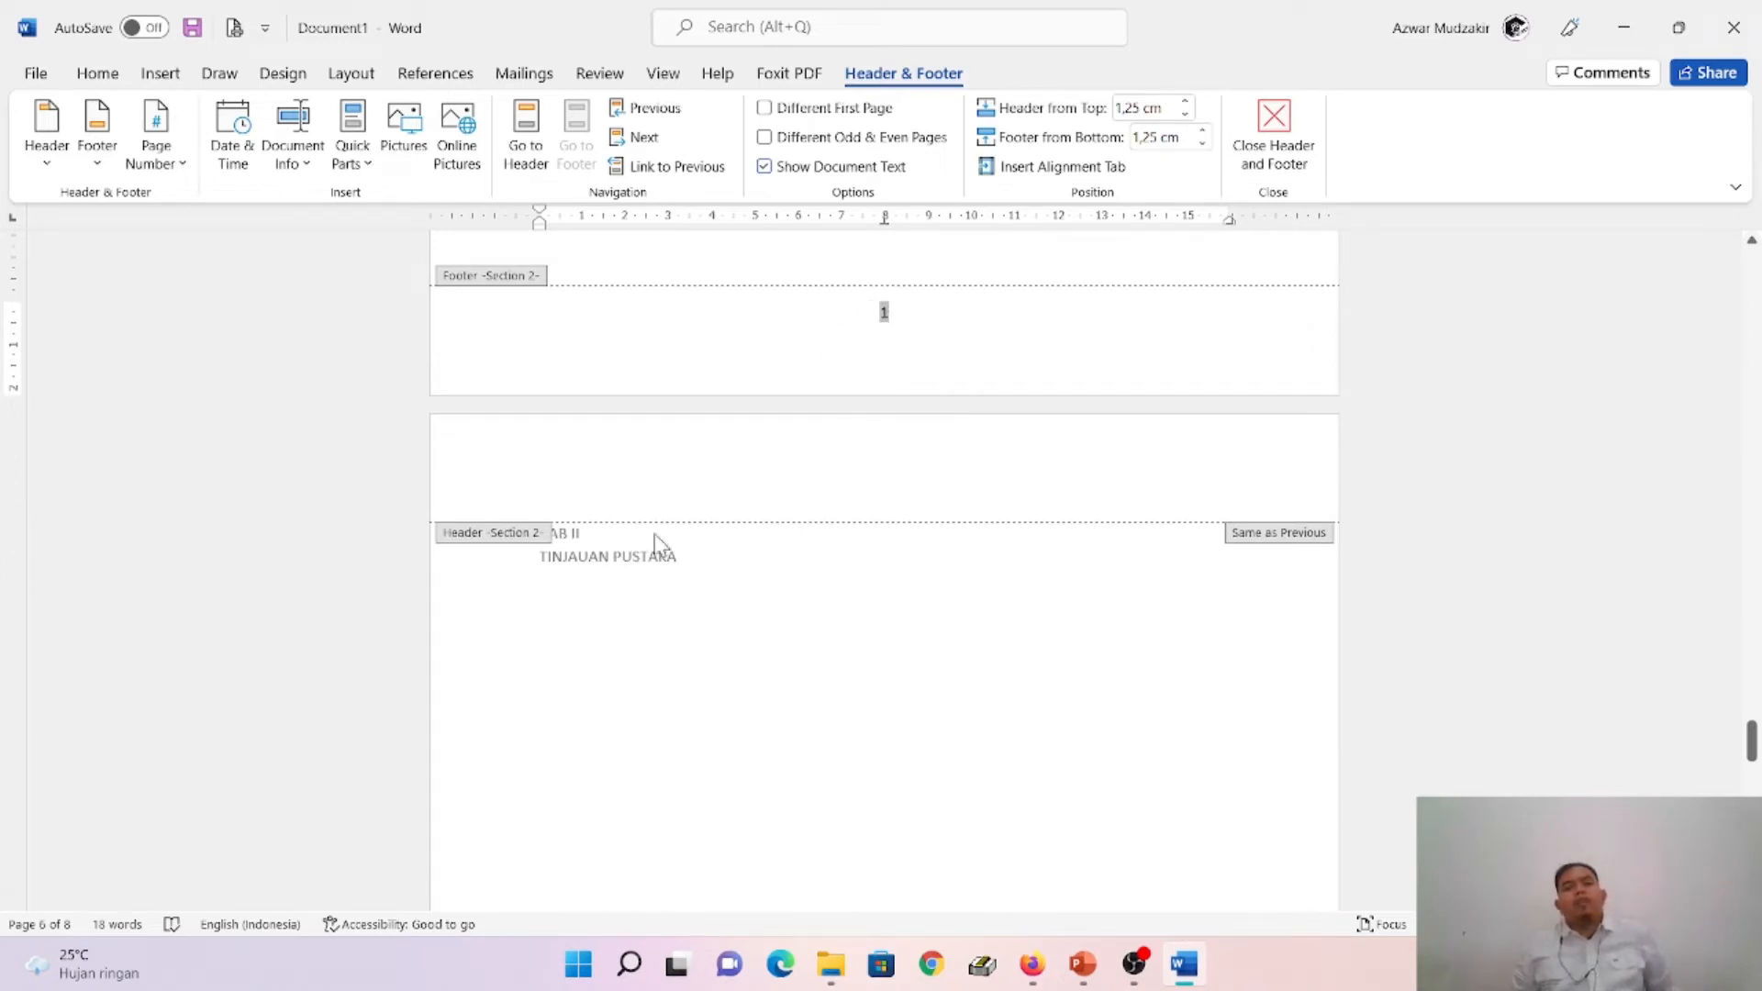
scroll(1093, 617, up, 15)
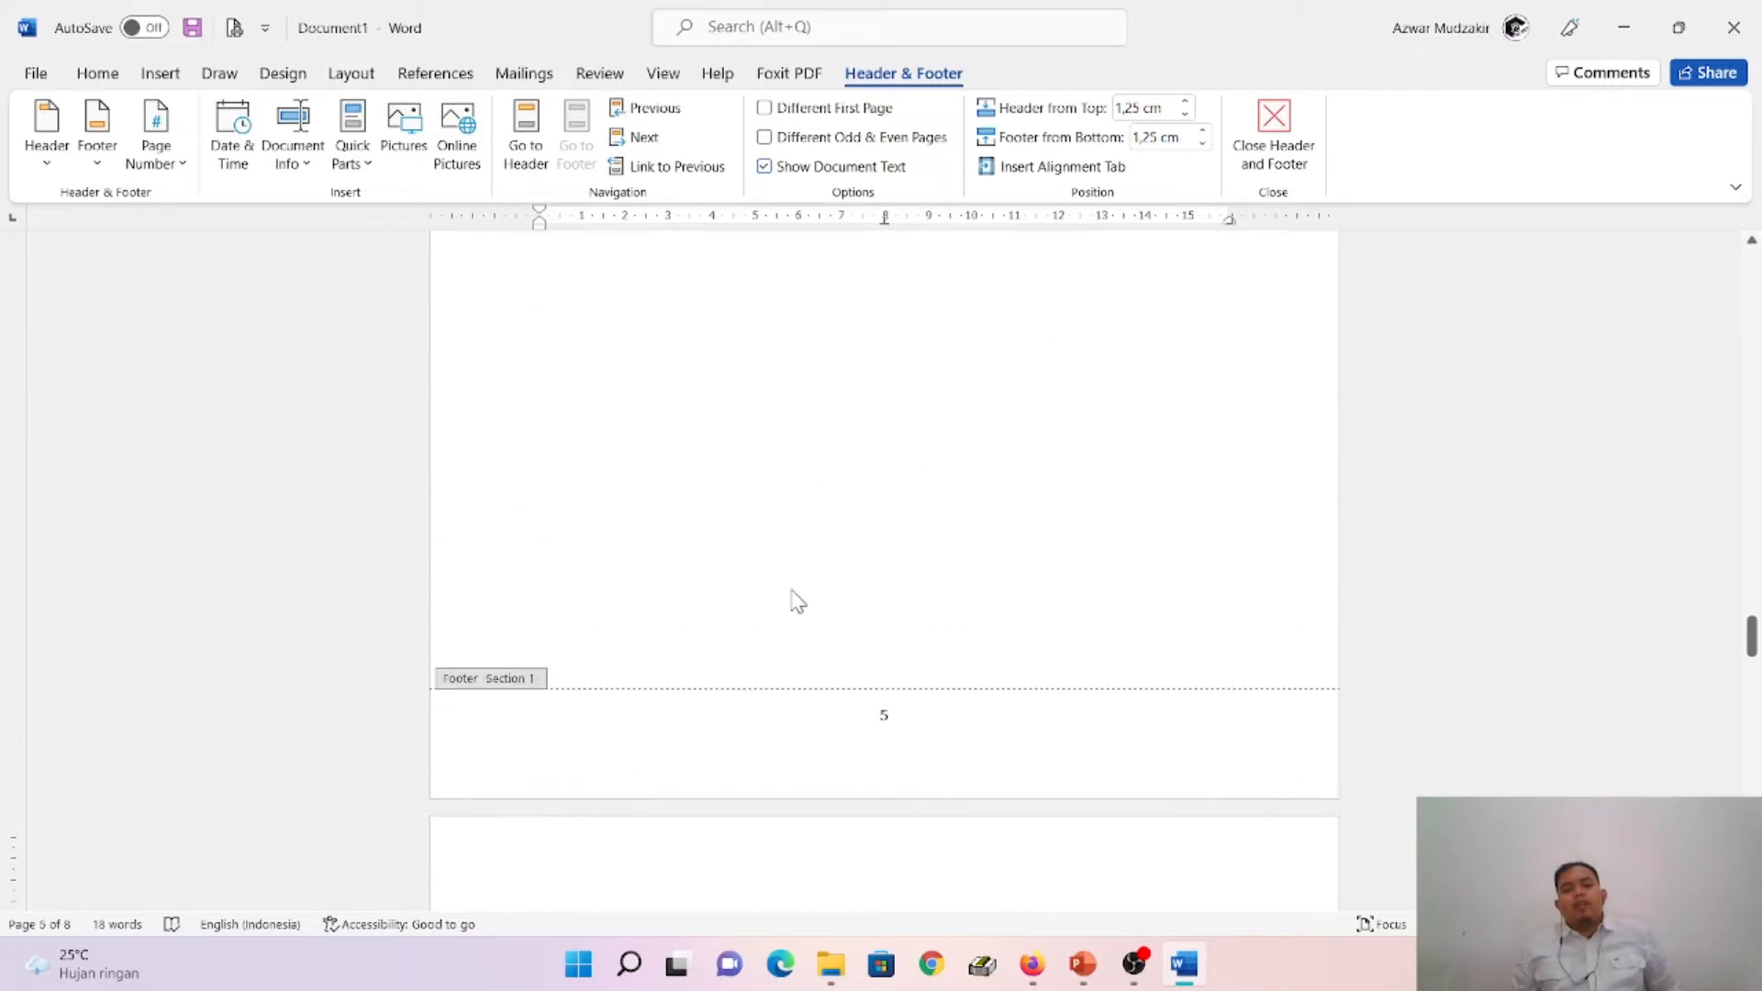
scroll(793, 599, up, 4)
scroll(798, 596, down, 4)
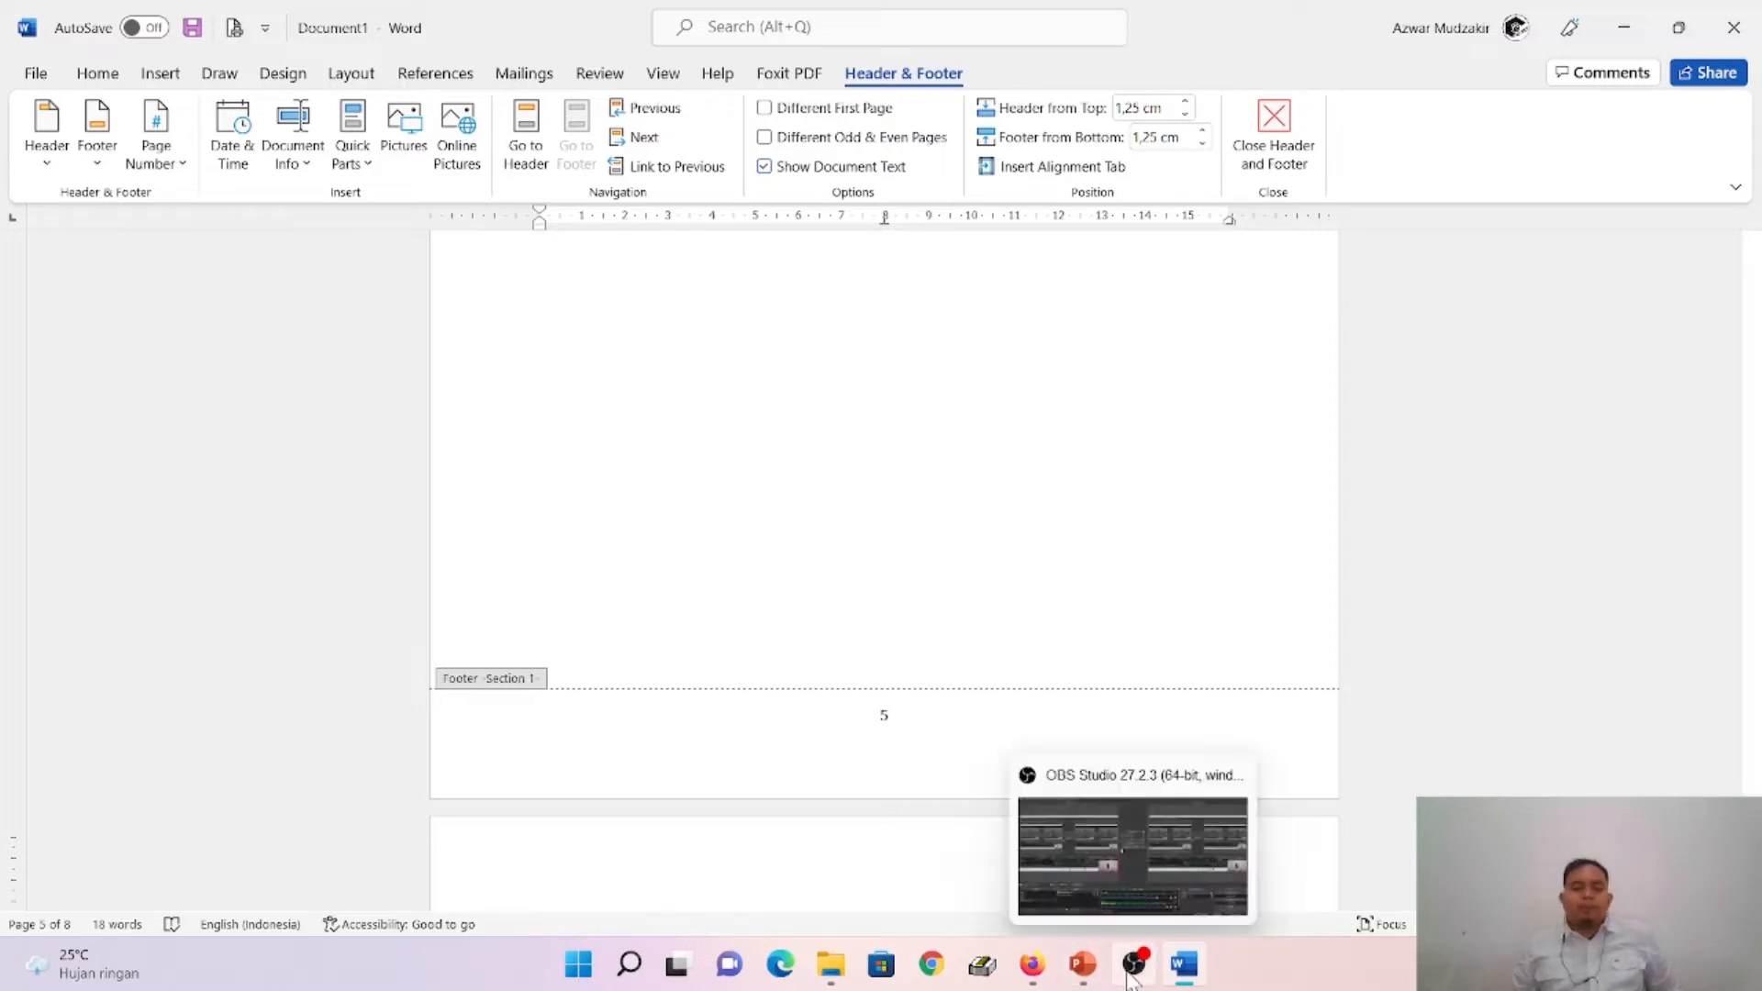
- Switch to PowerPoint and read the Number Format slides for Page 6: BAB I PENDAHULUAN and Page 1: Cover
click(1083, 964)
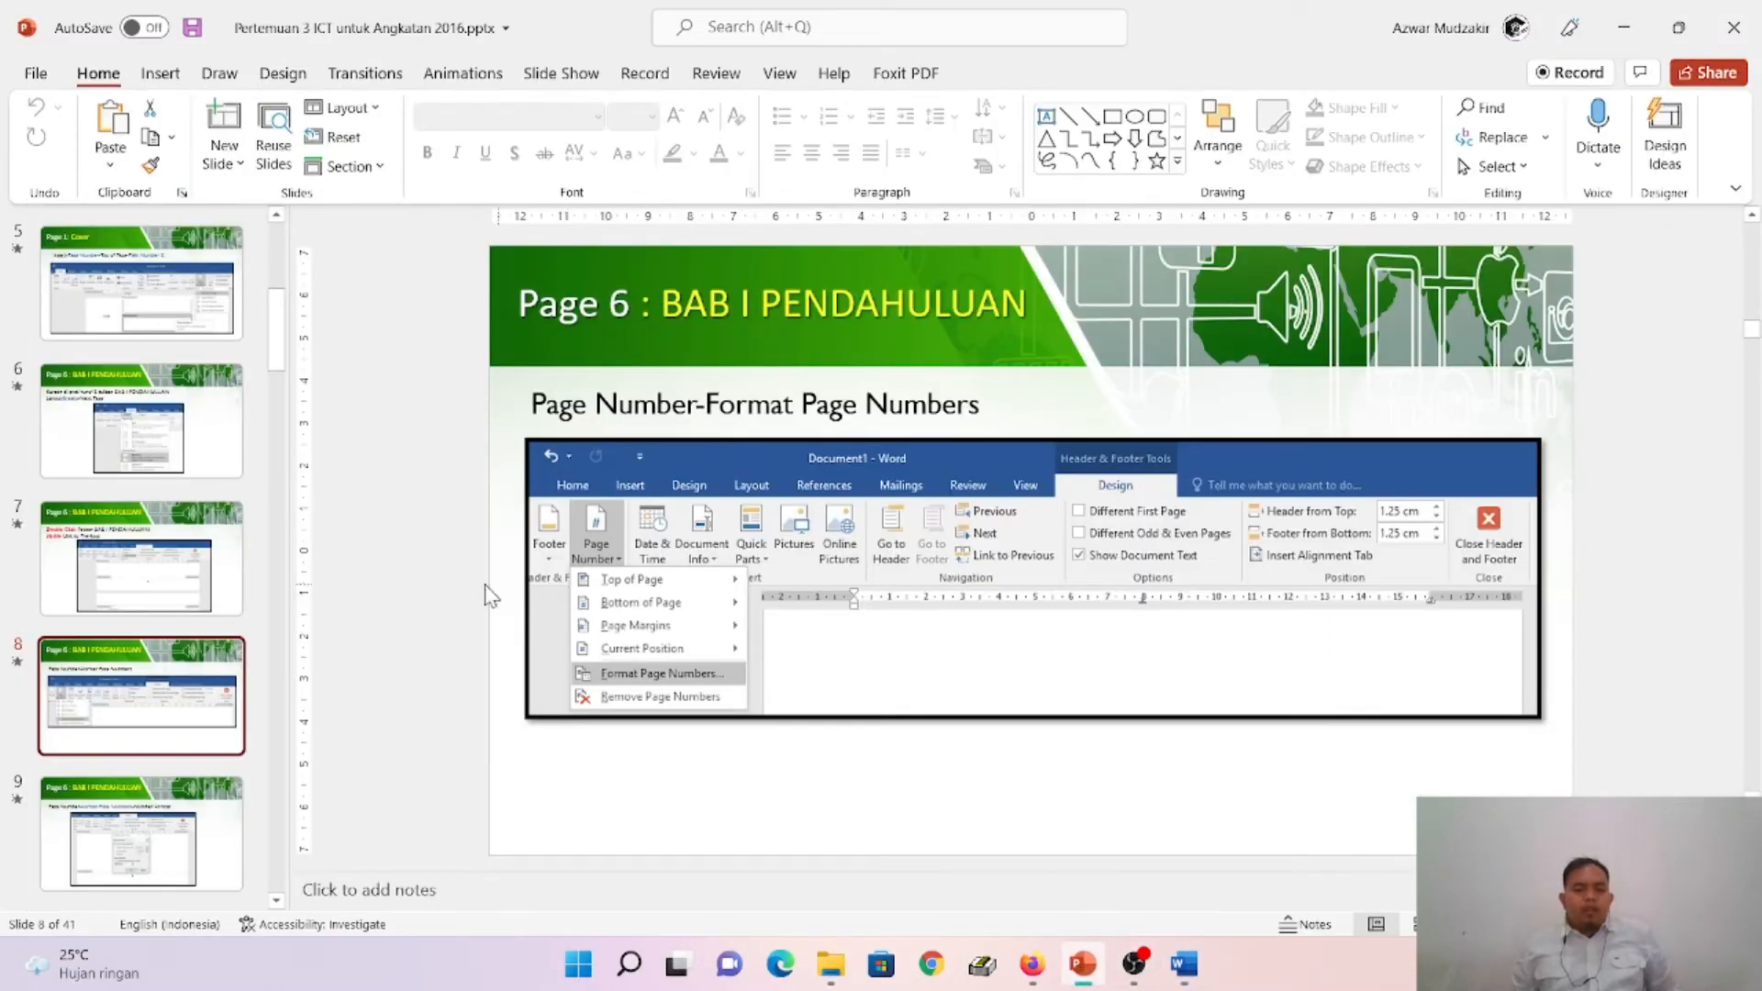
scroll(260, 633, down, 5)
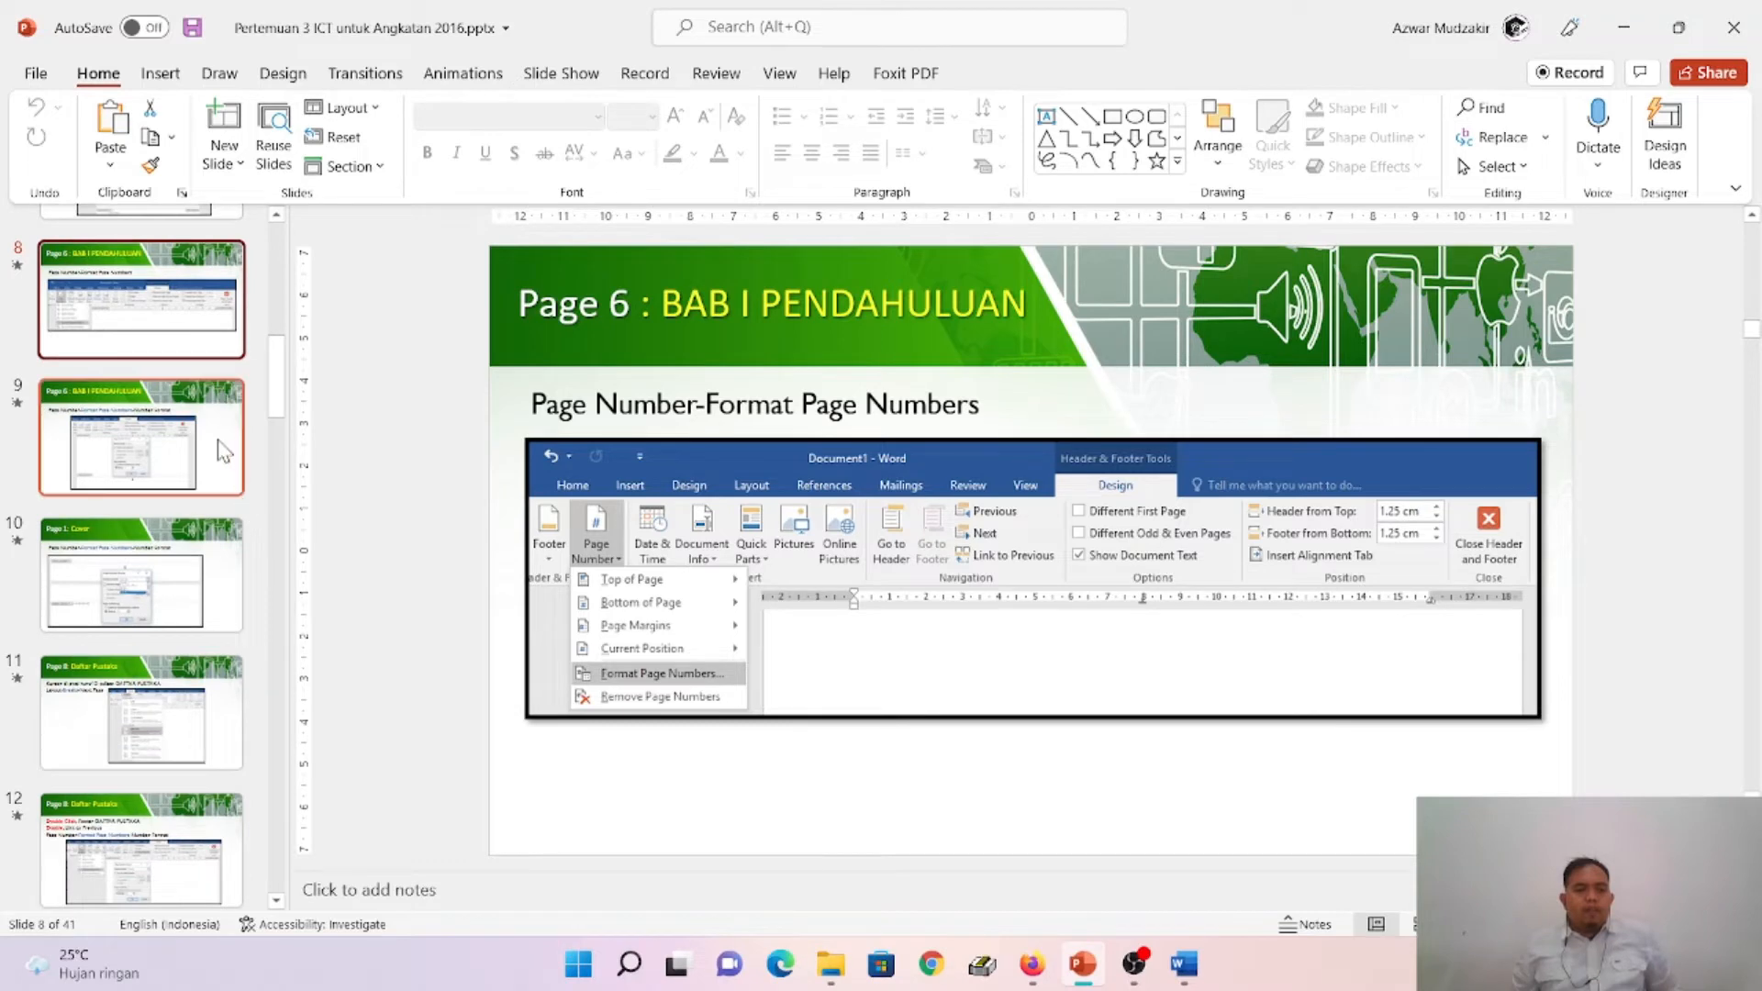
click(223, 451)
click(193, 333)
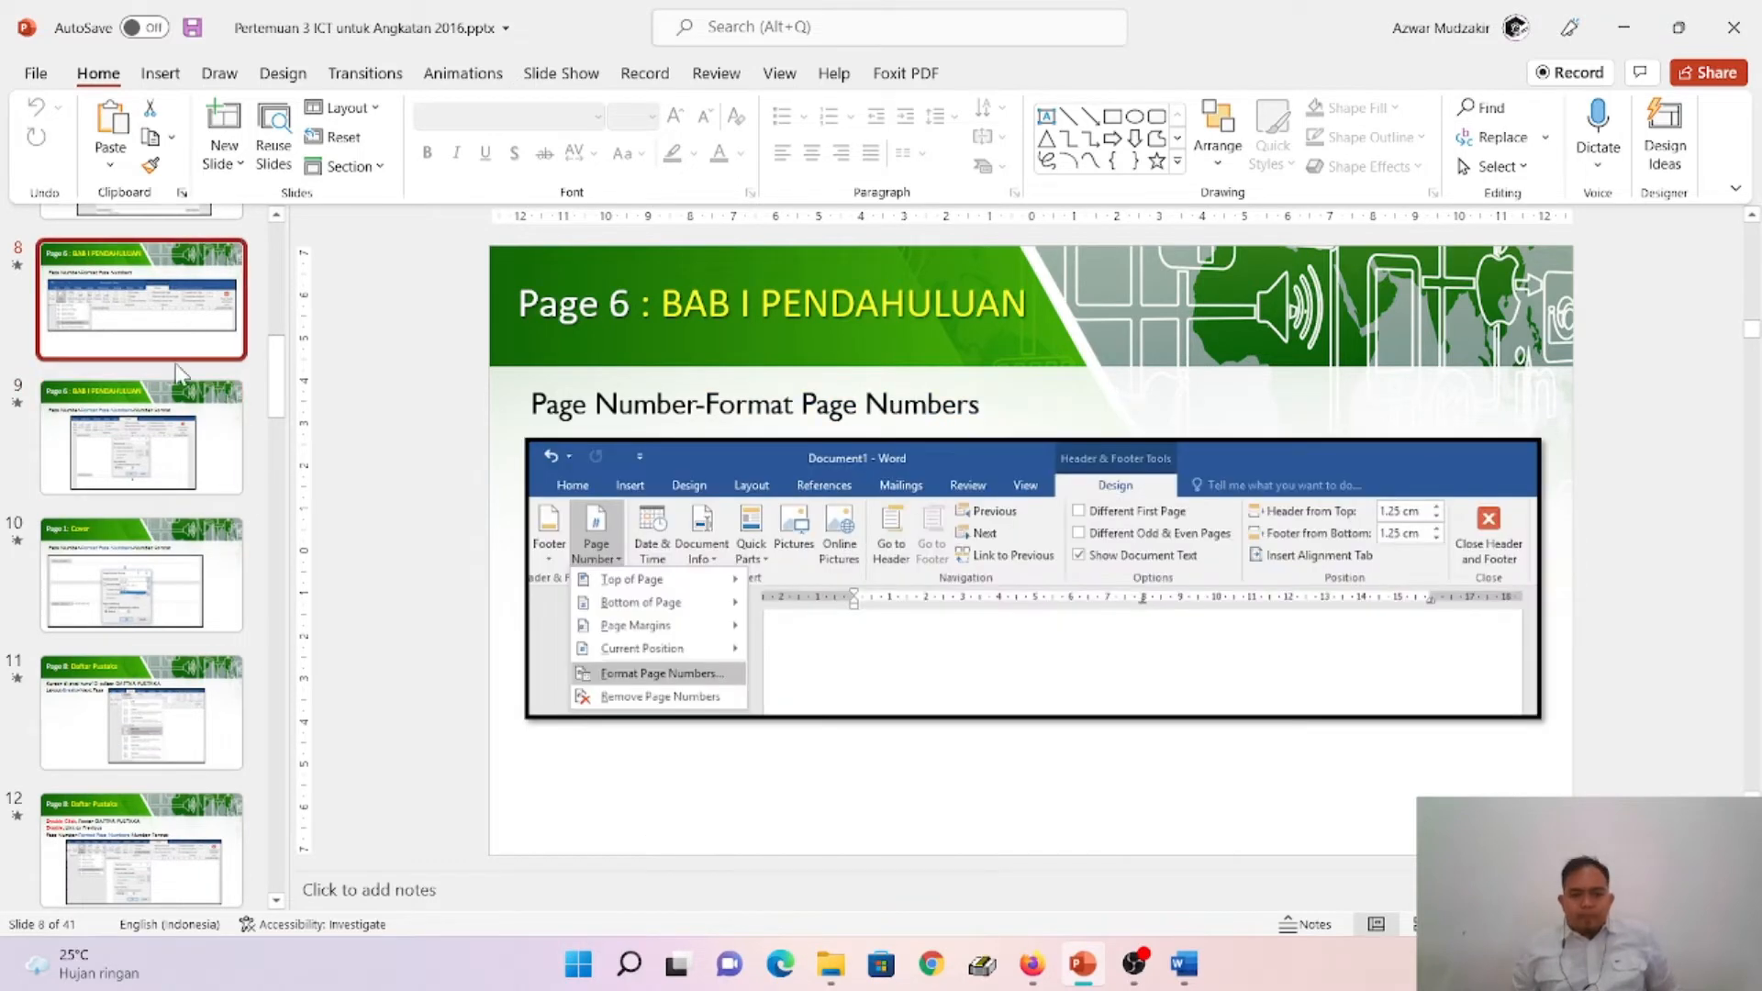
click(181, 426)
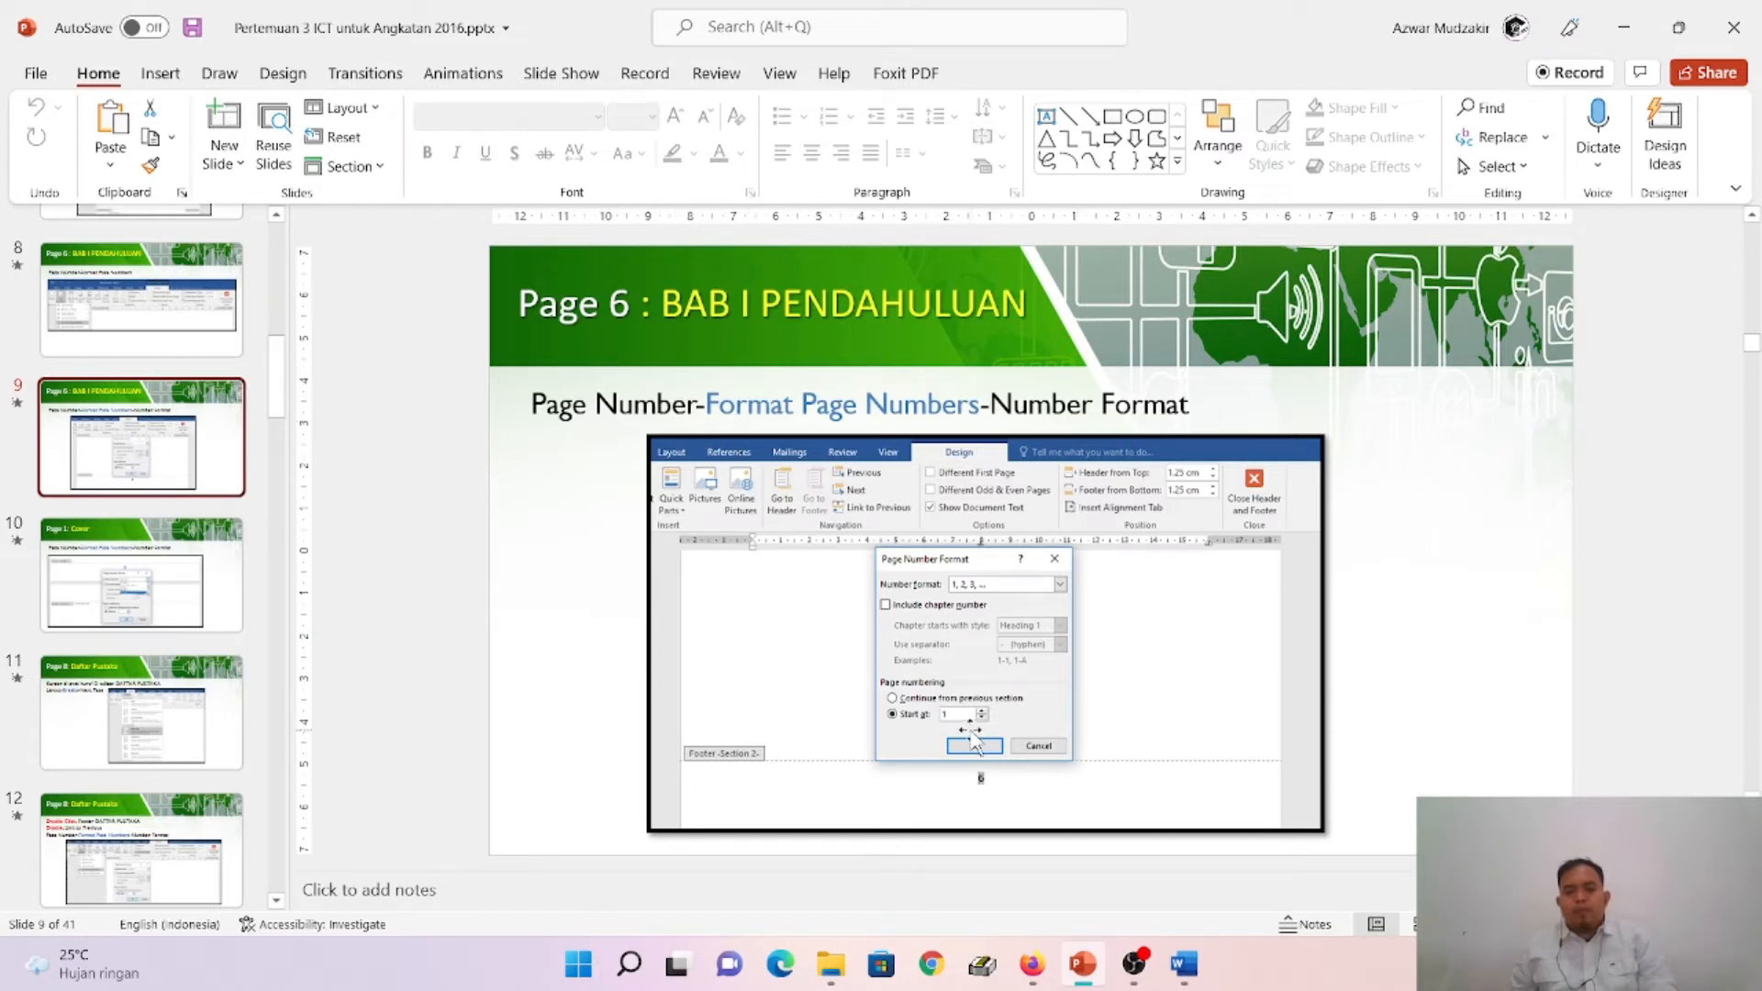
click(231, 594)
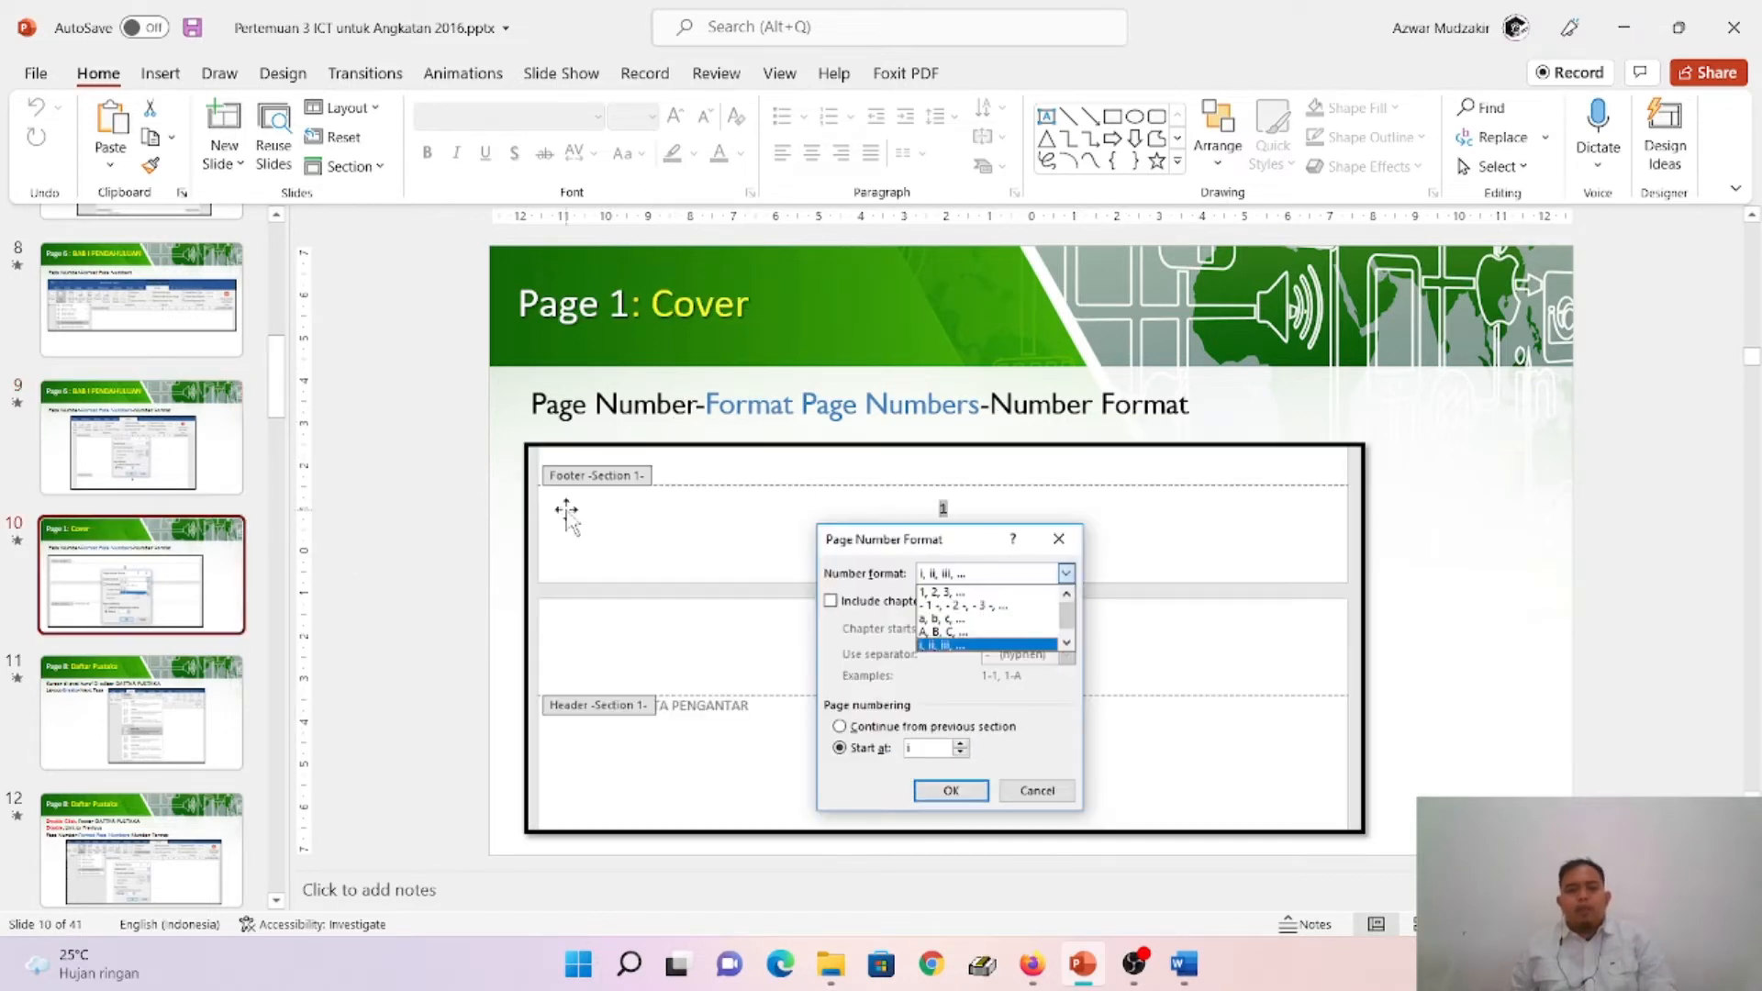
- Switch to Word and set the number format of the Section 1 footer page number on the cover page to i, ii, iii
click(1184, 963)
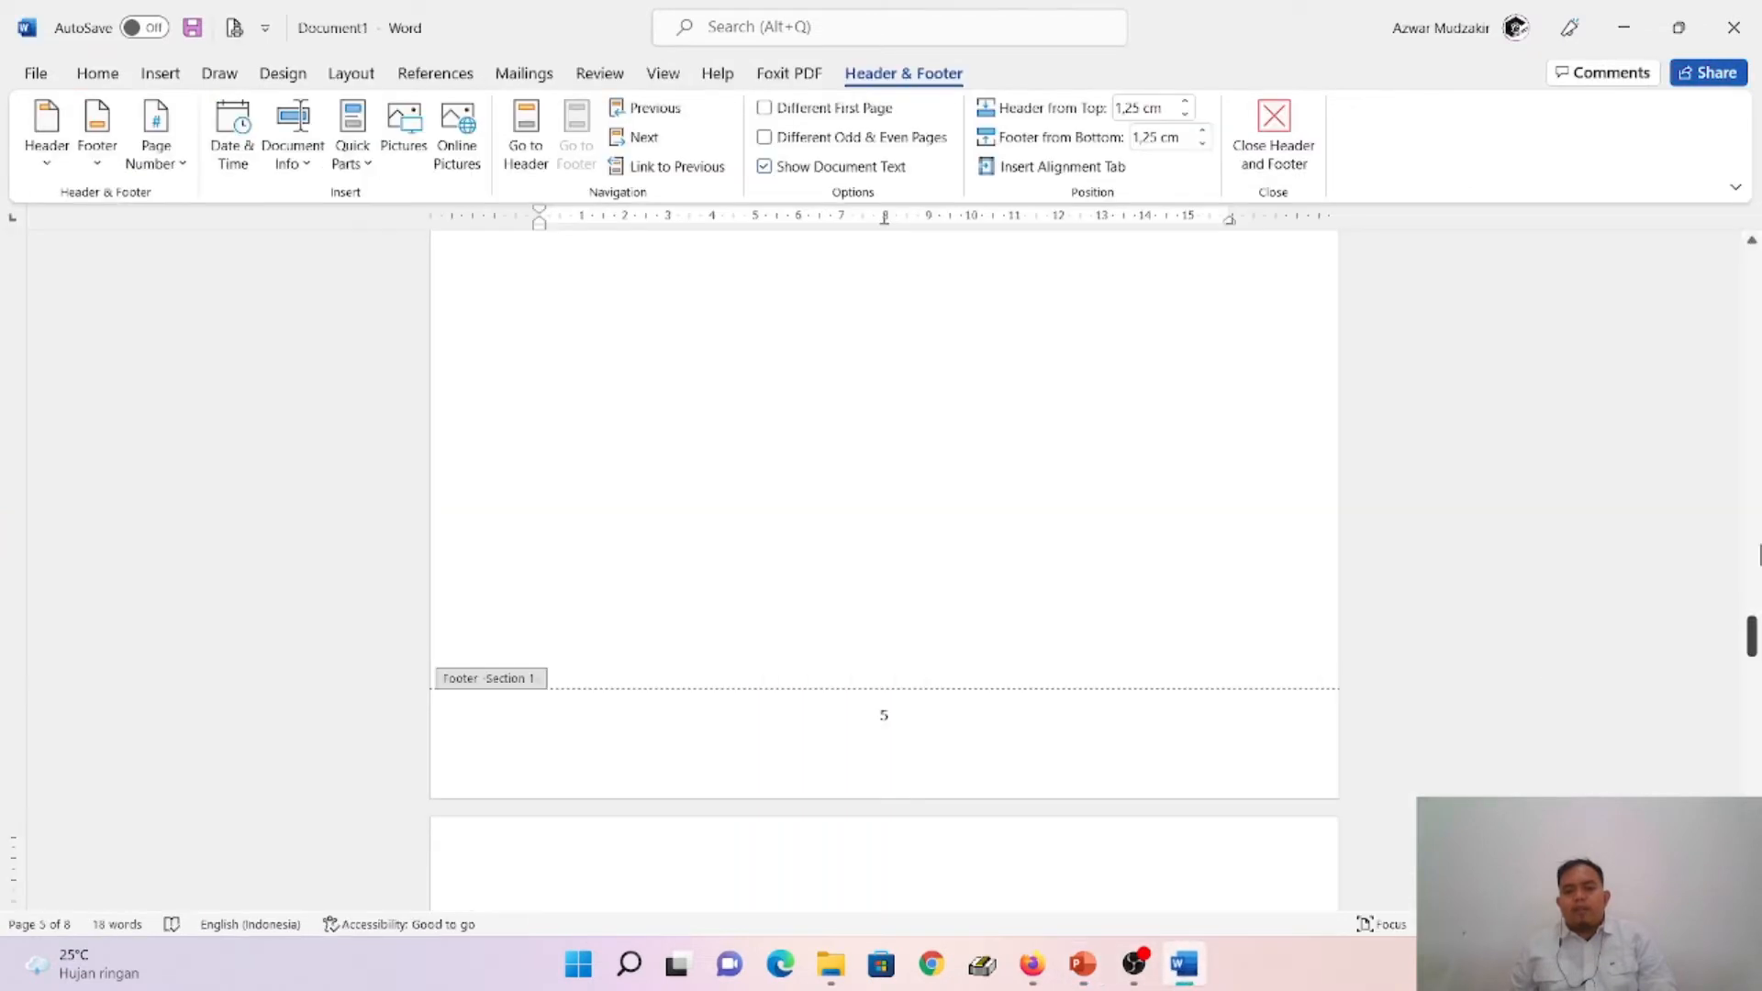
drag(1752, 636, 1755, 289)
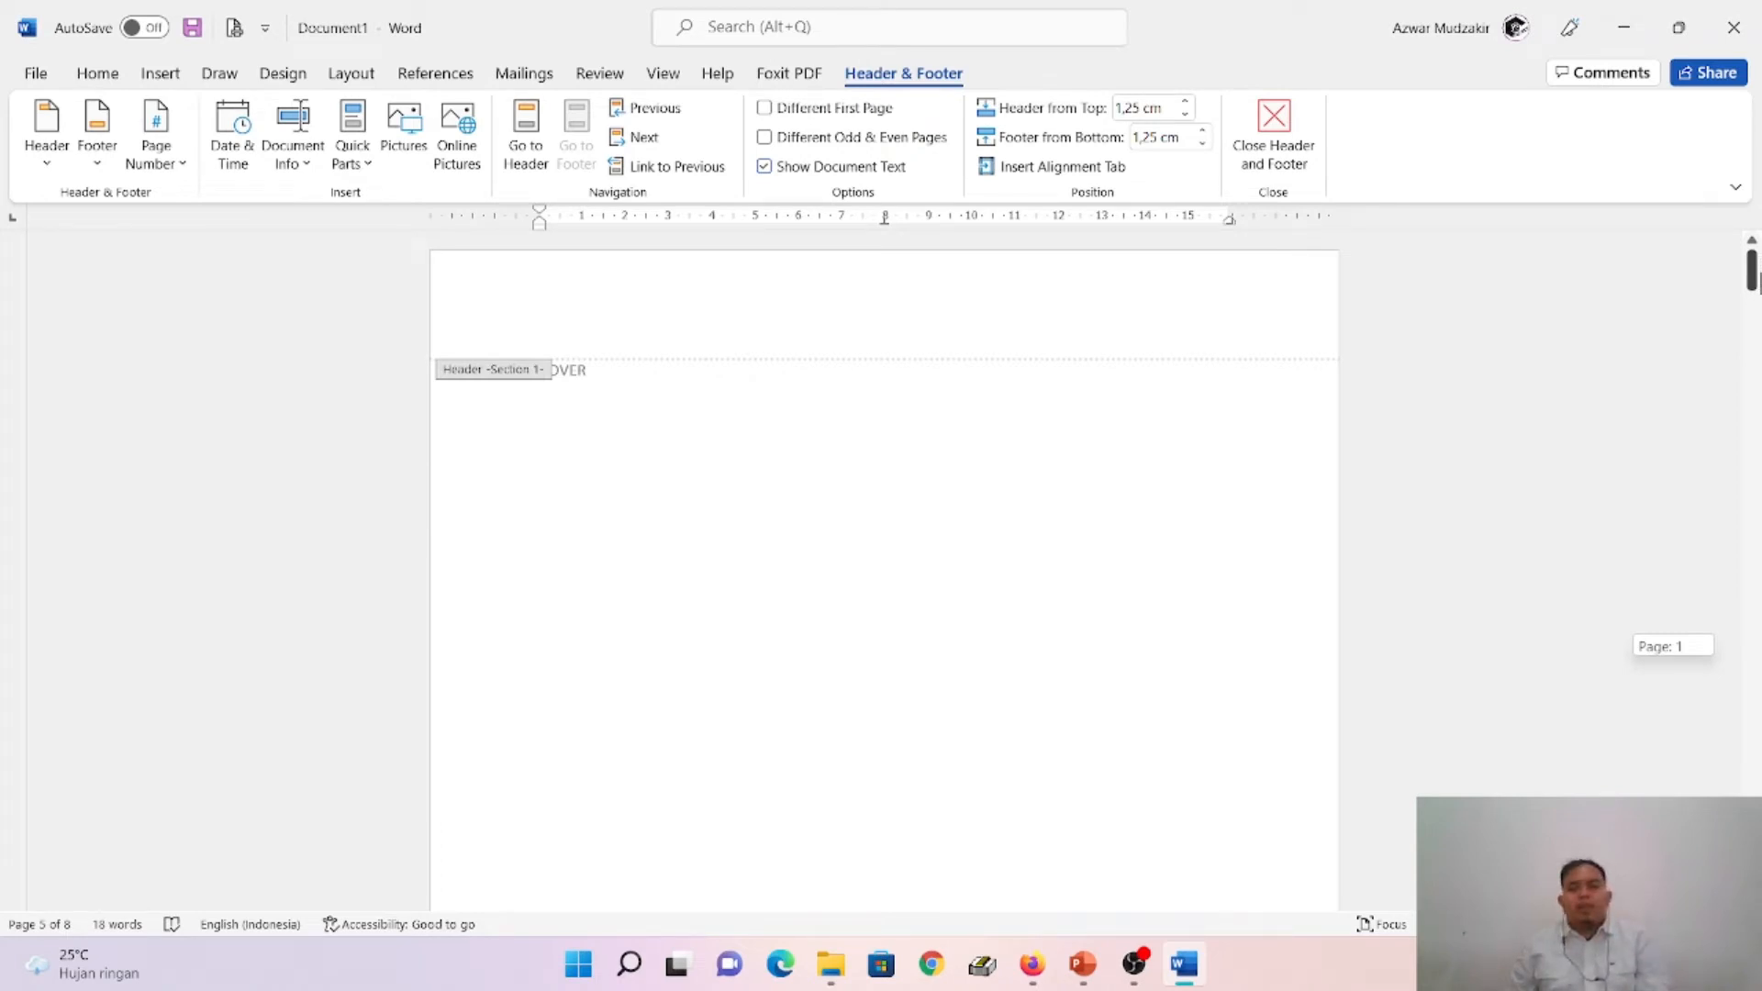
drag(1755, 280, 1754, 341)
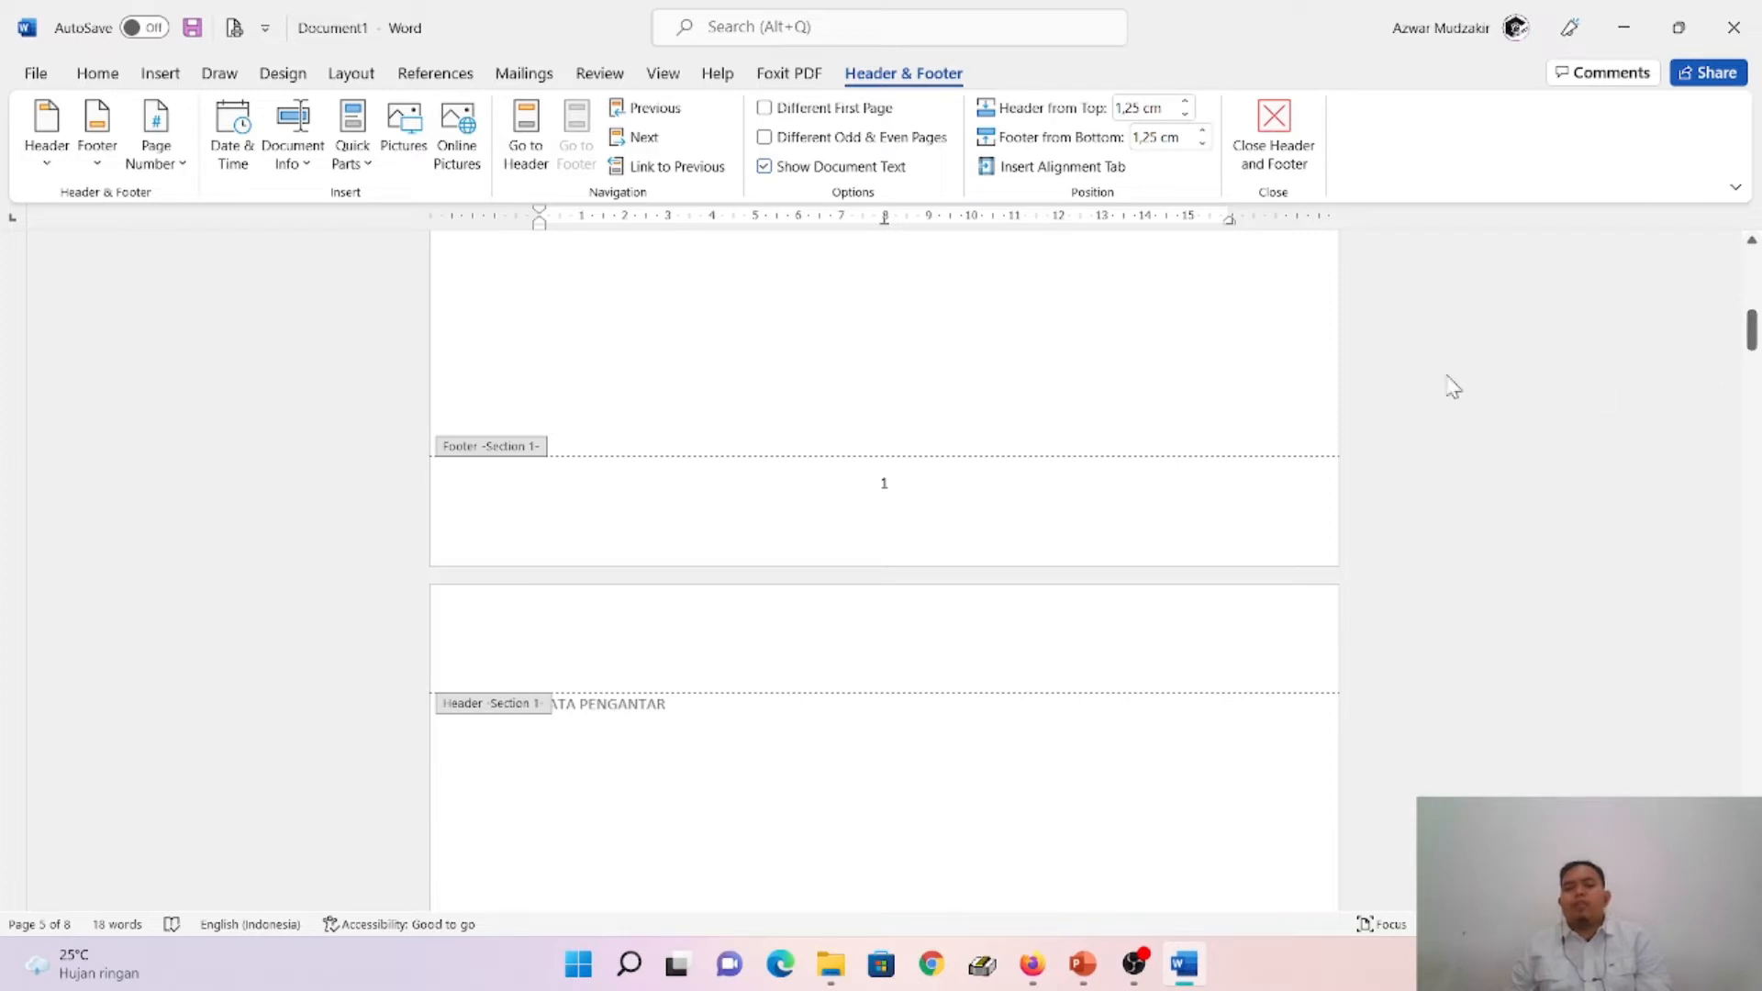
click(892, 488)
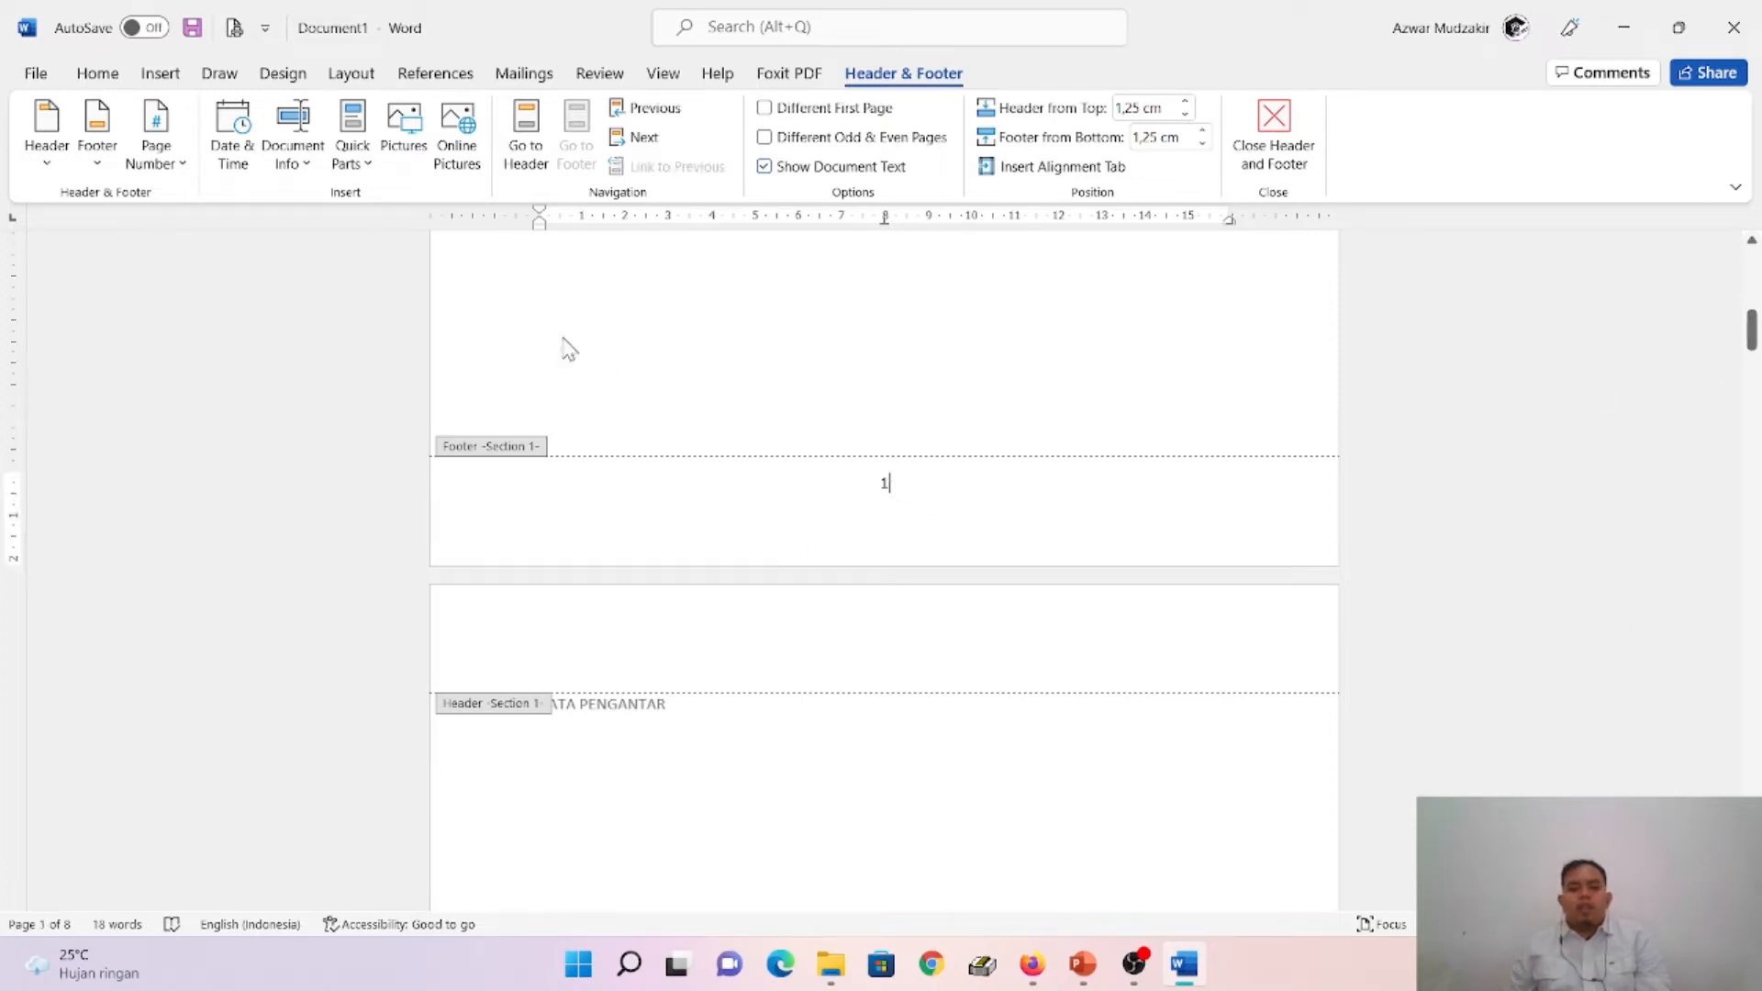
drag(866, 479, 897, 483)
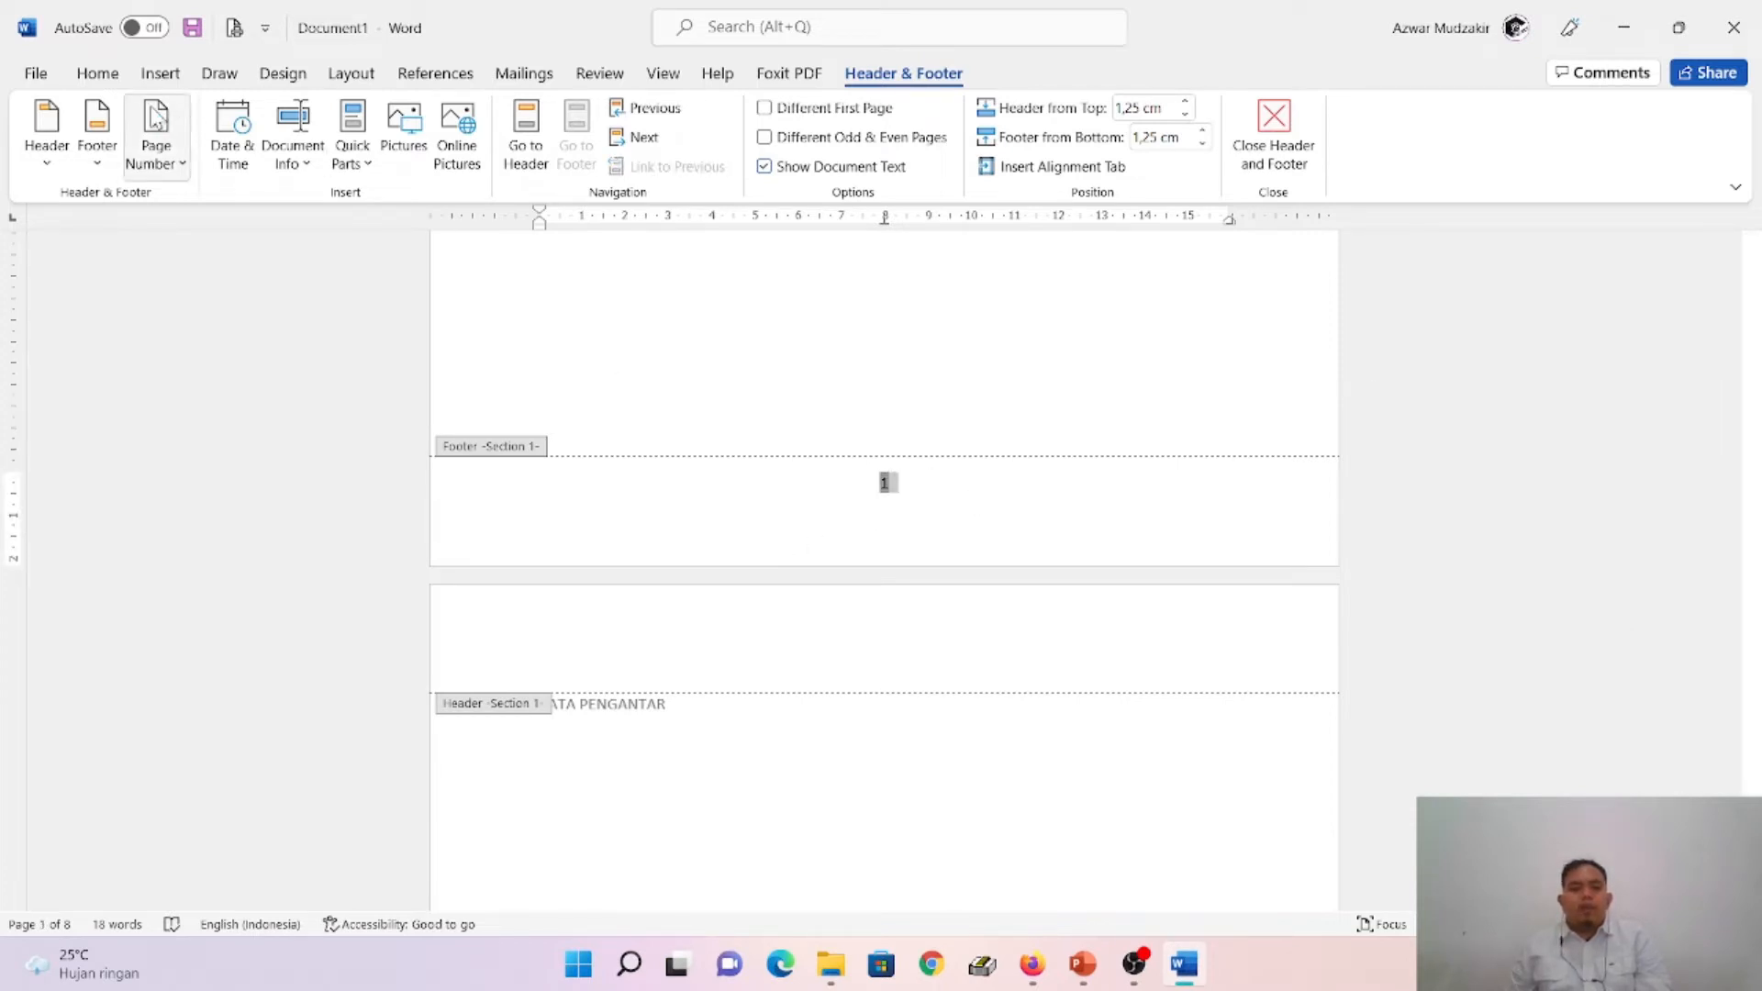
click(171, 164)
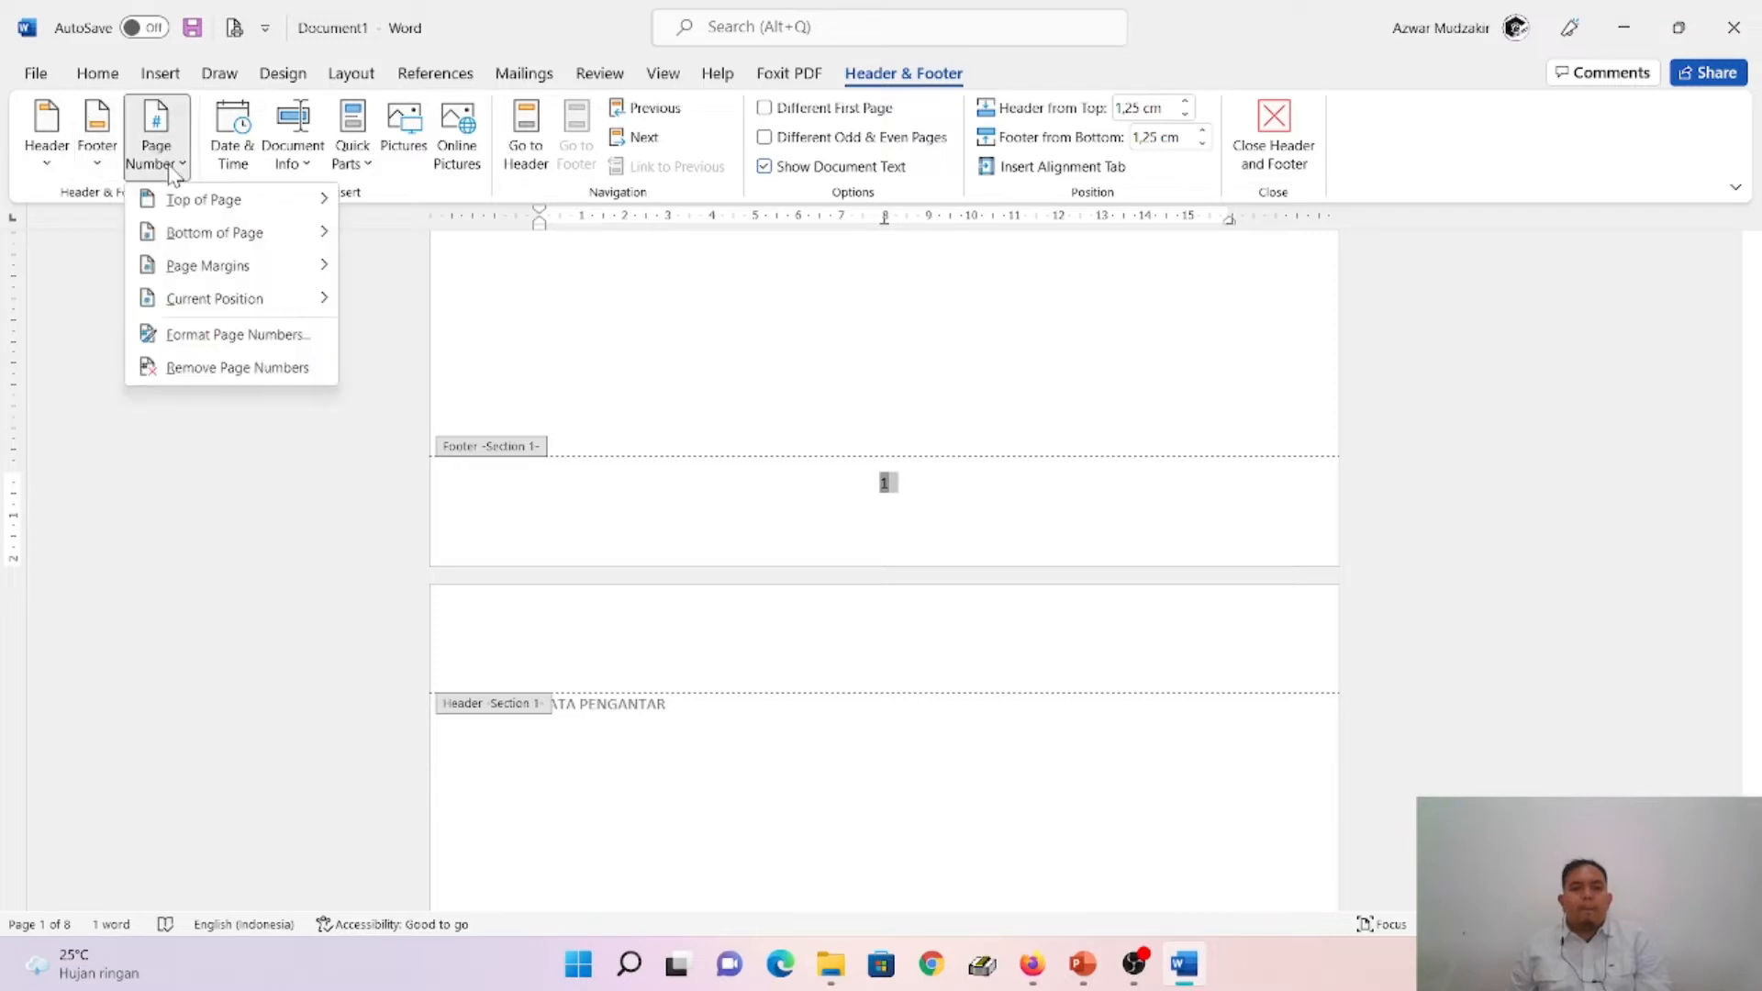
click(238, 334)
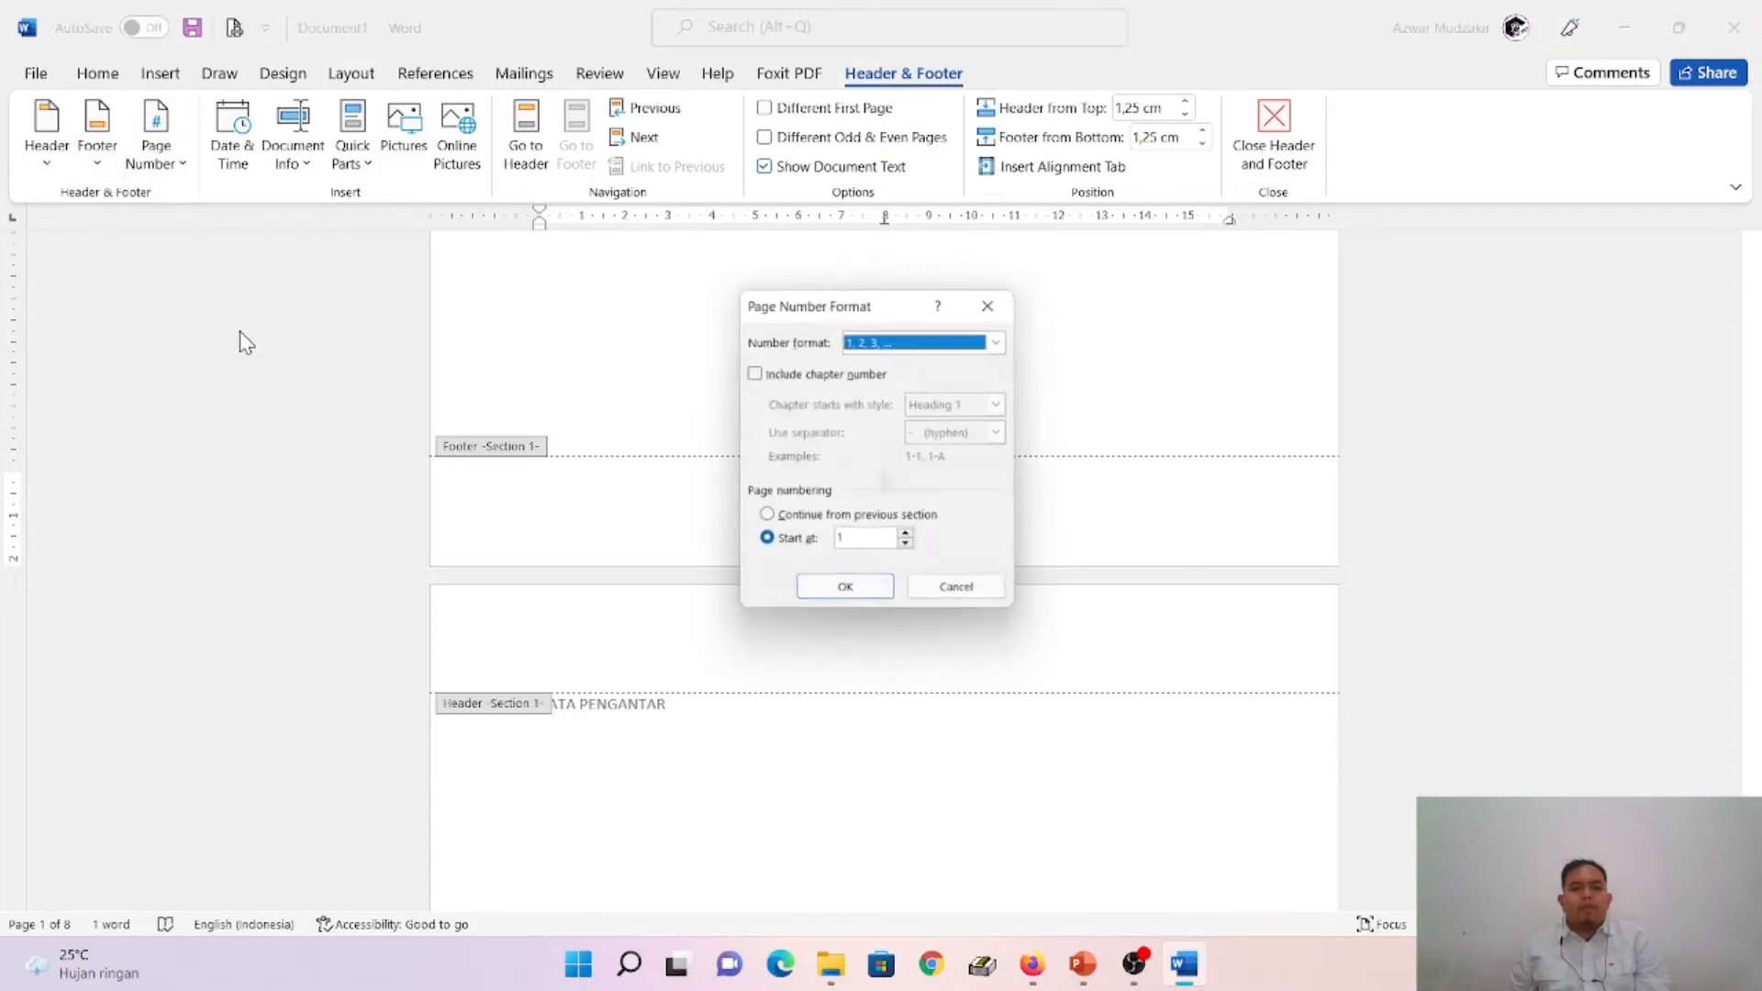
click(1006, 340)
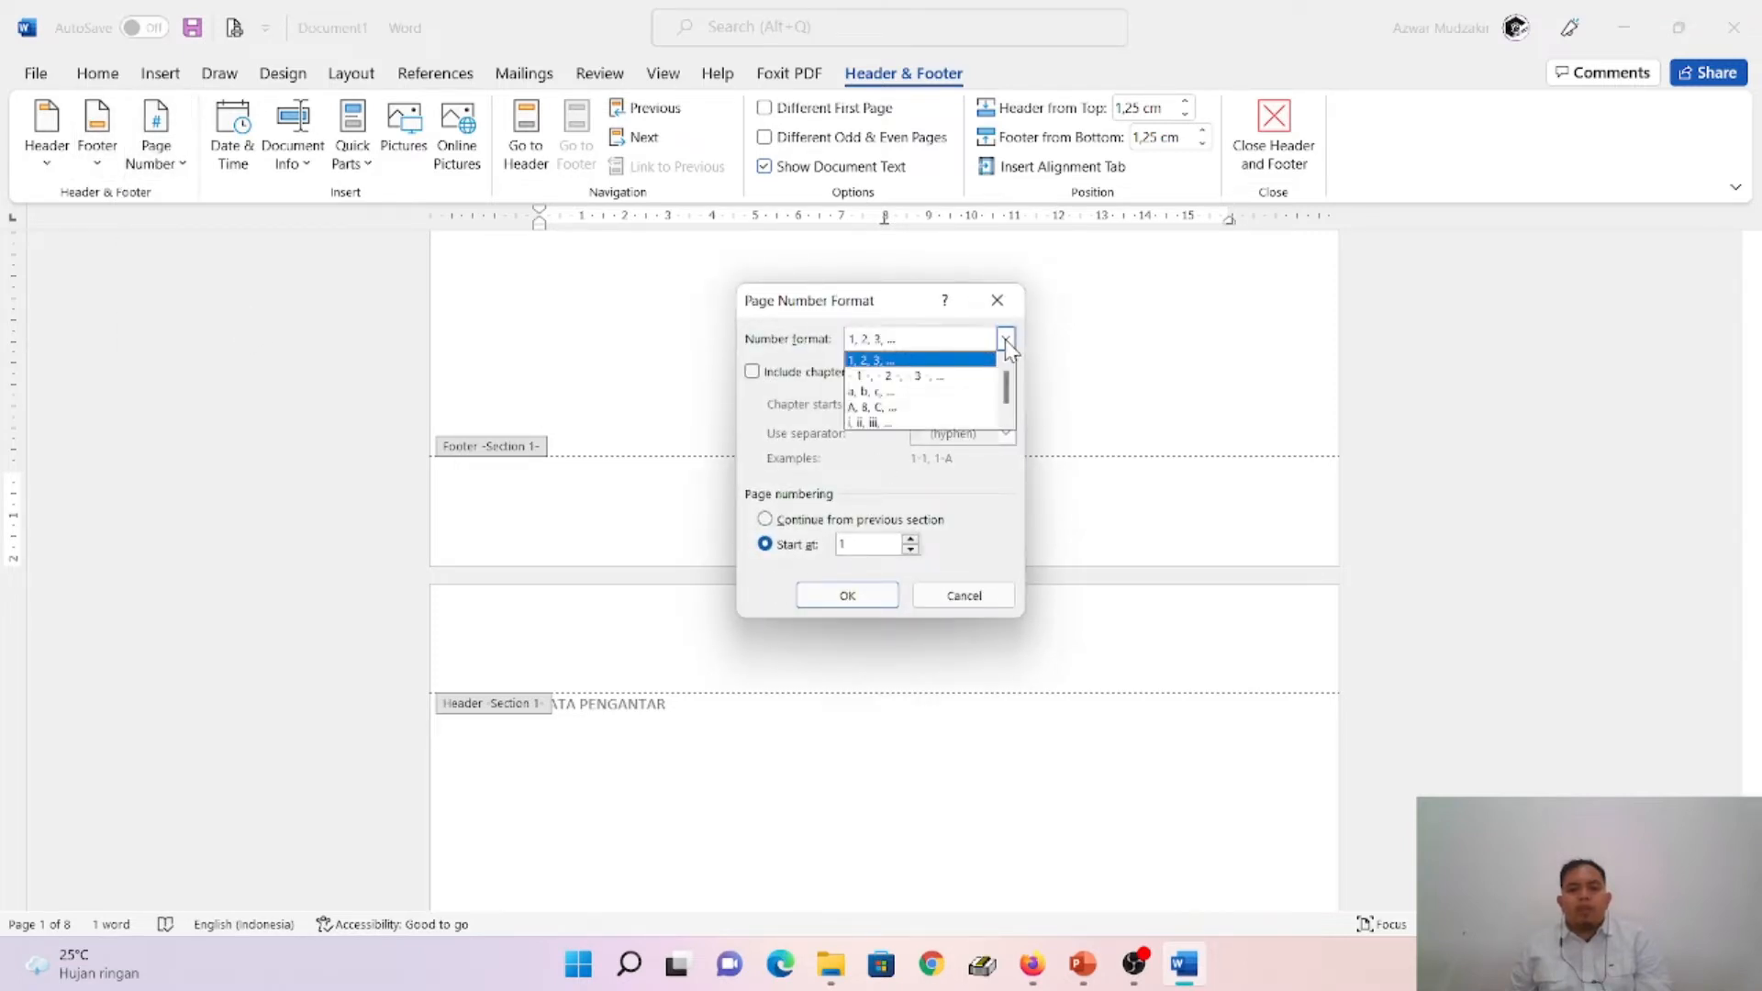
click(919, 424)
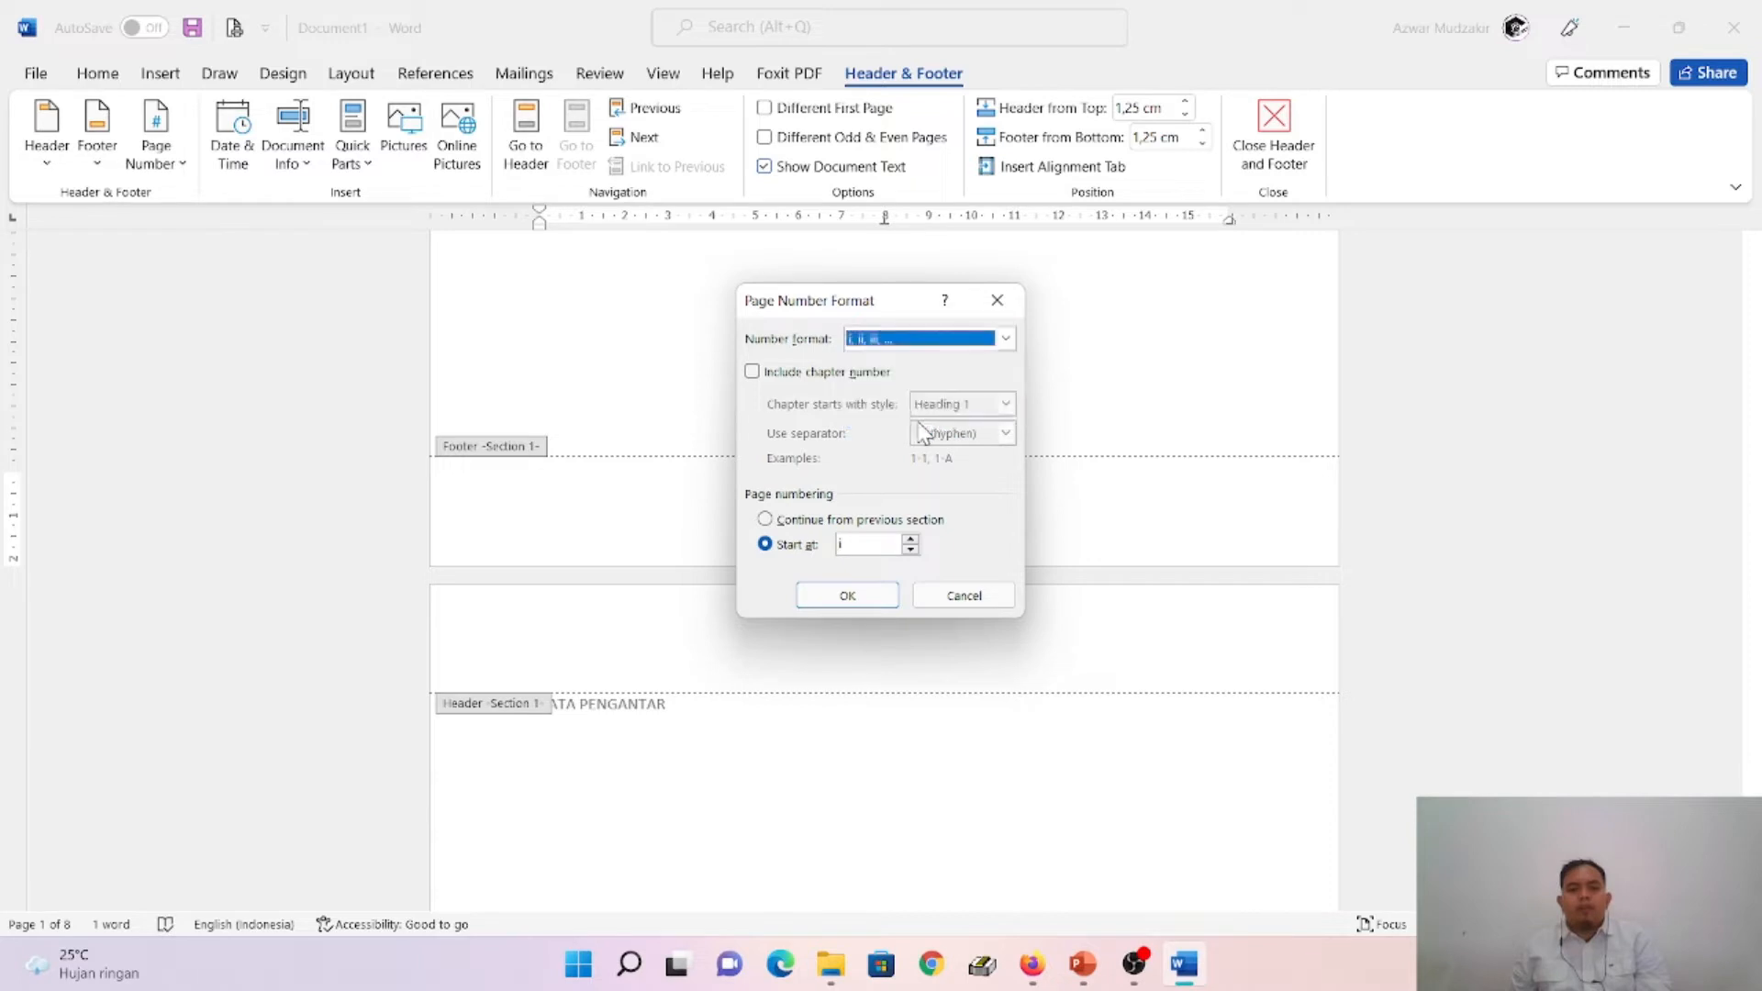
click(835, 597)
- Check the footer page numbers from the cover through the BAB II TINJAUAN PUSTAKA page
scroll(919, 613, down, 15)
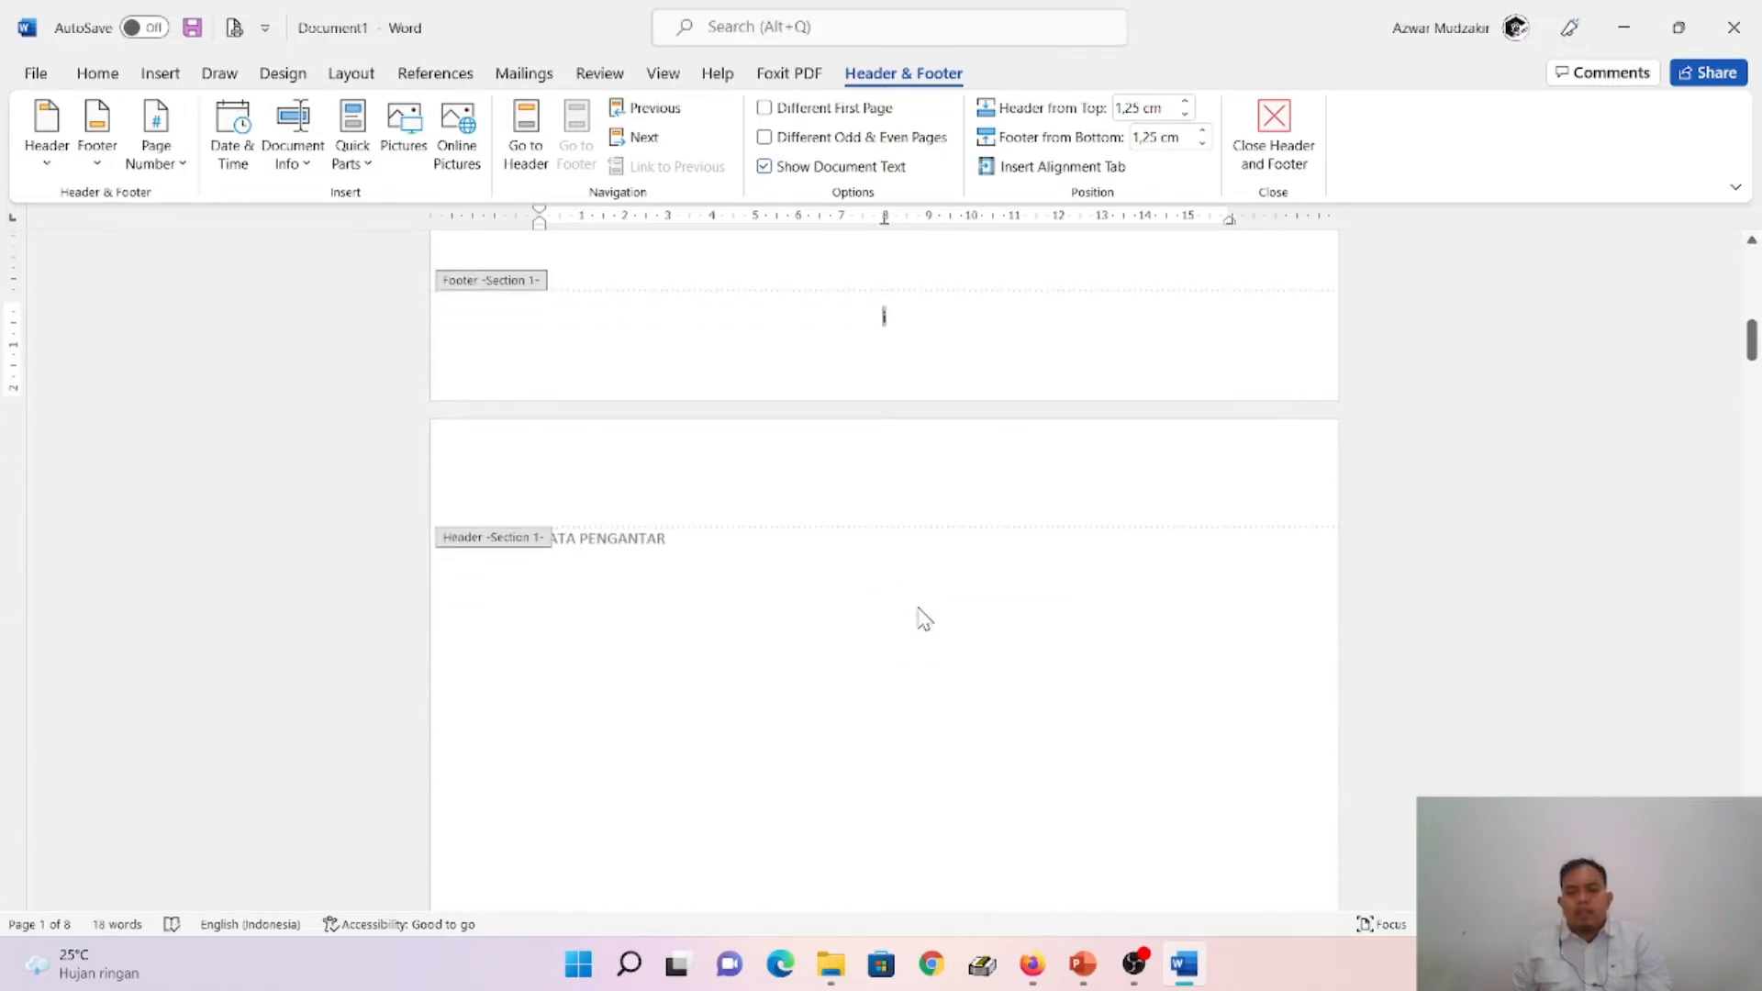
scroll(999, 737, down, 20)
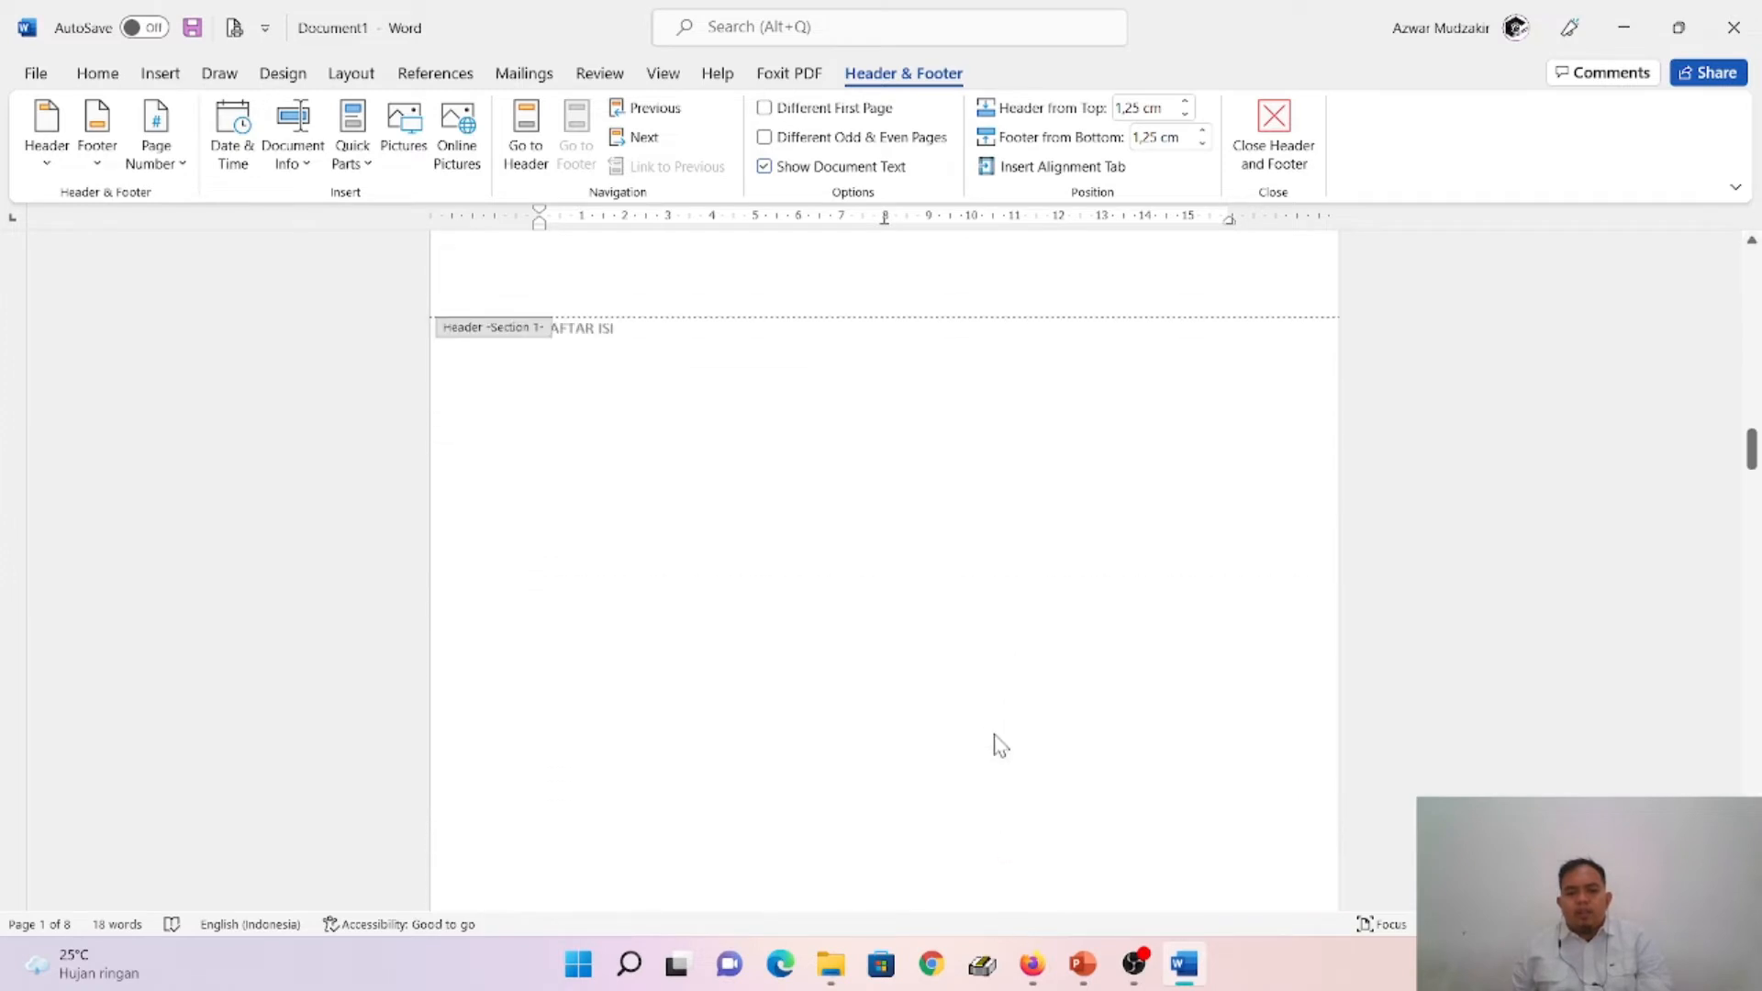
scroll(1057, 470, down, 20)
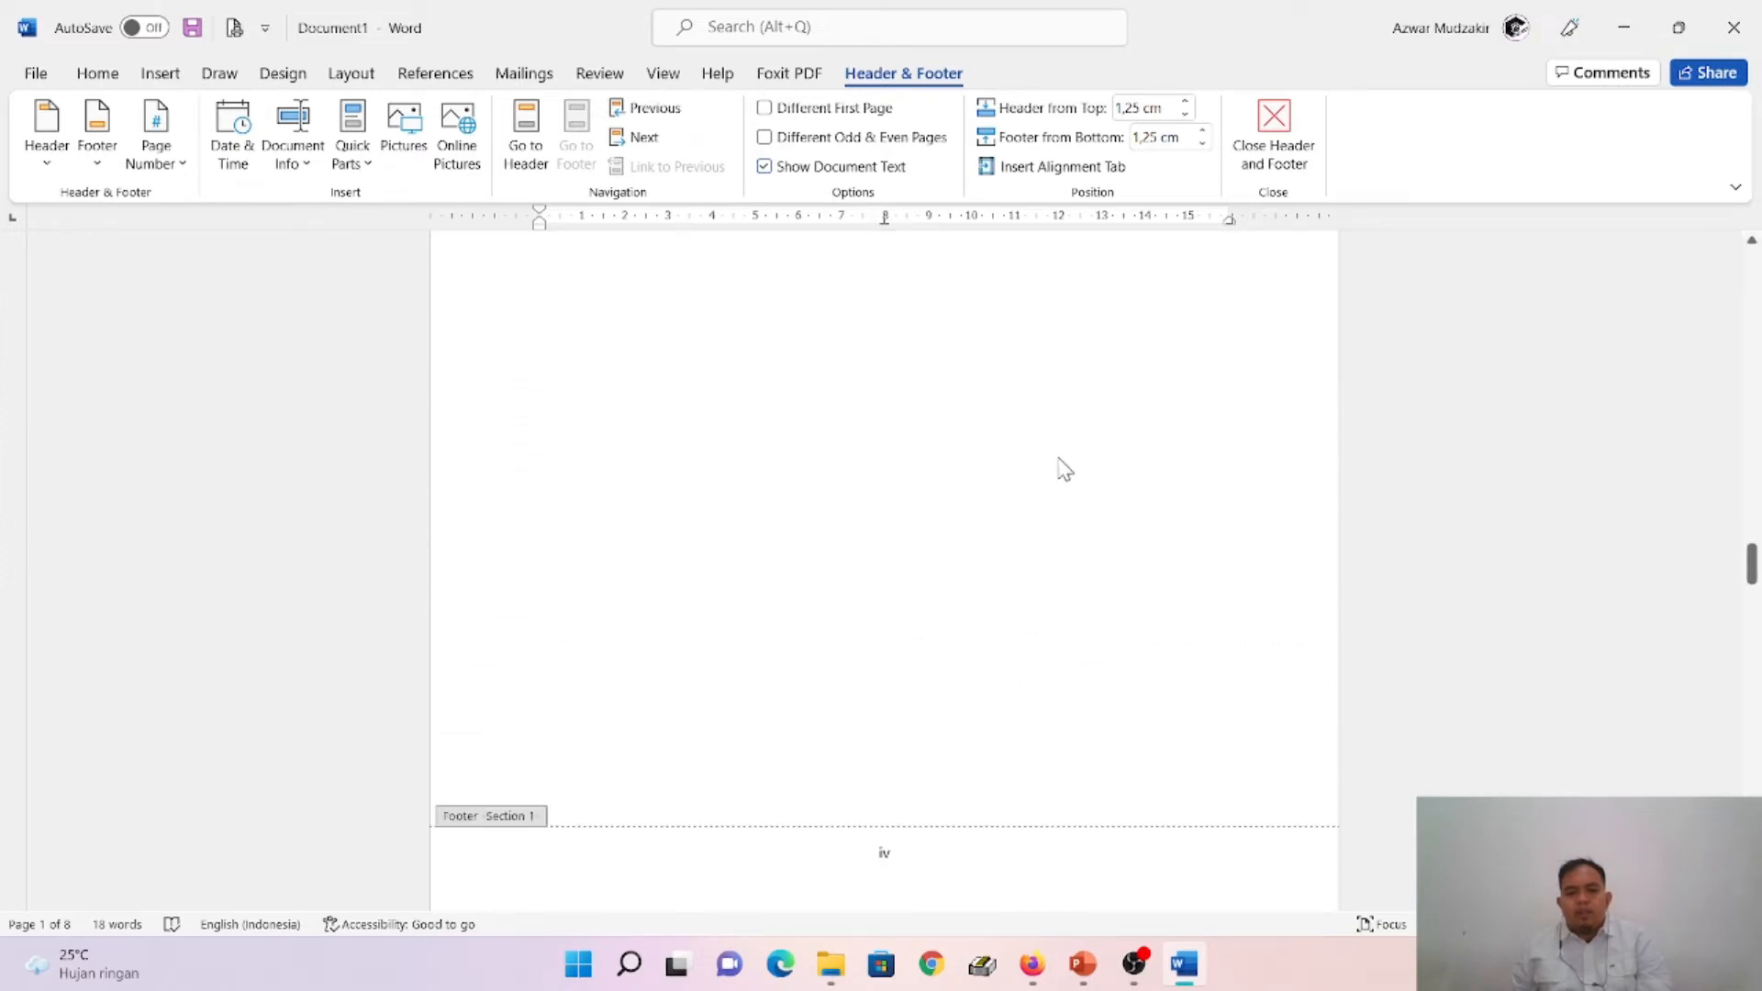
scroll(1039, 448, down, 20)
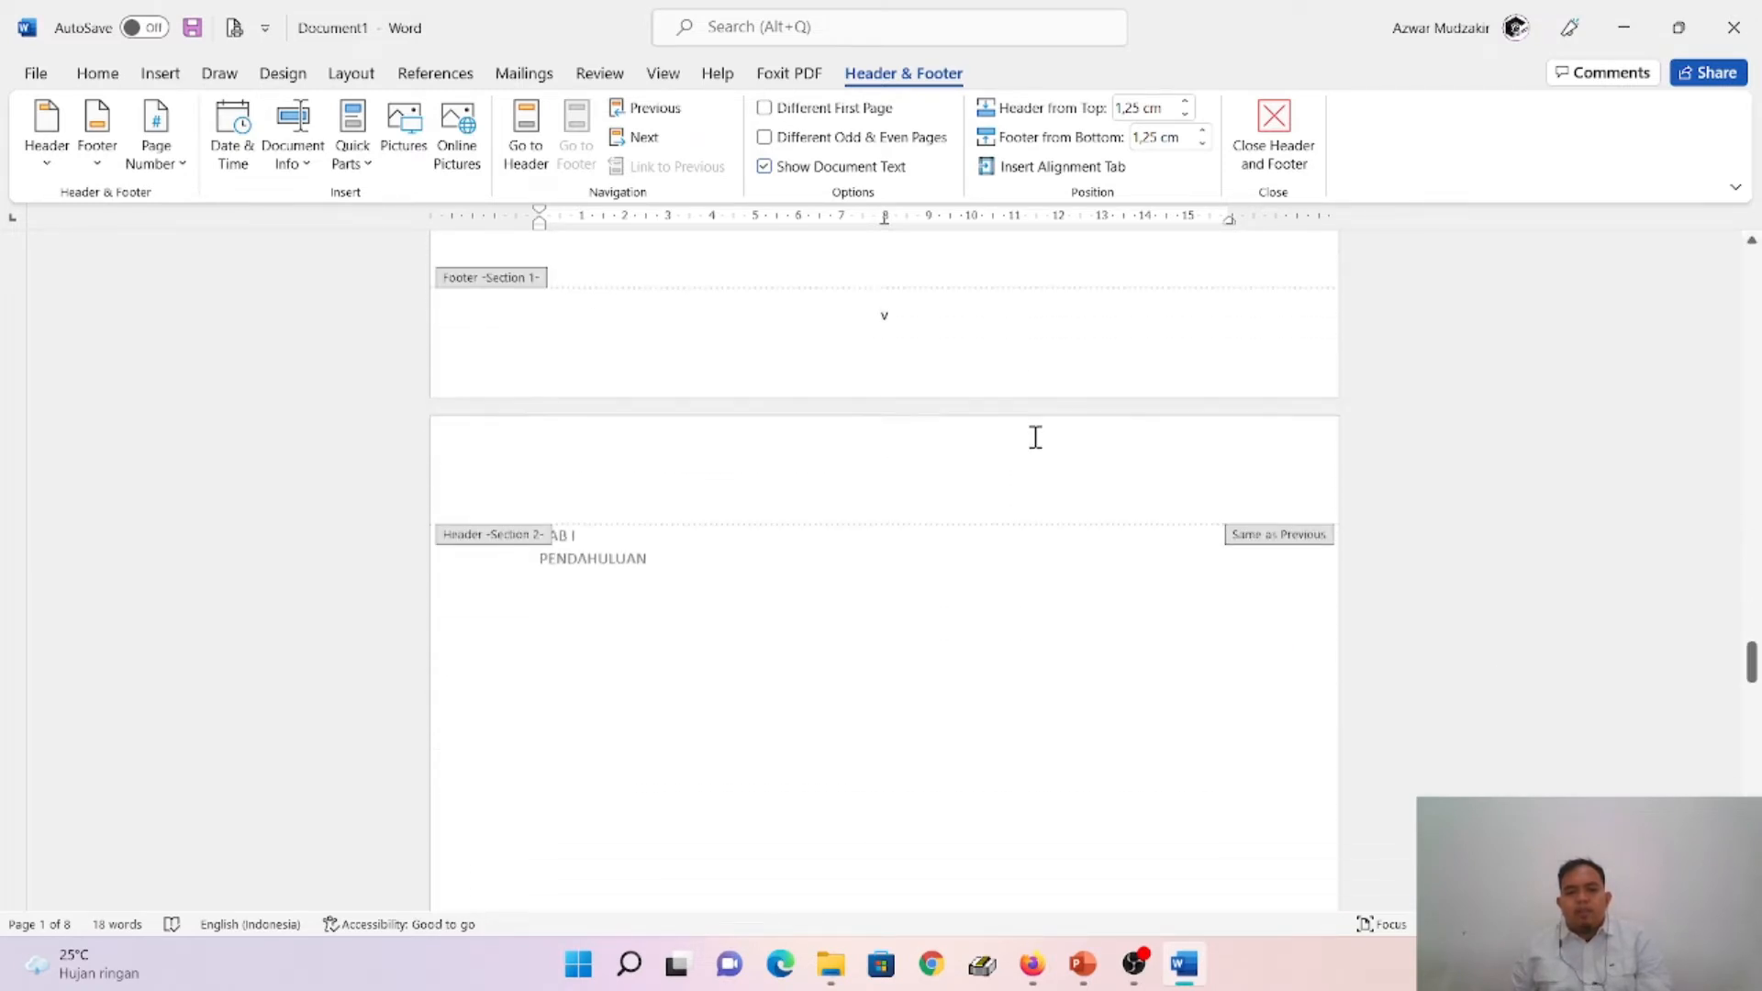
scroll(991, 419, down, 20)
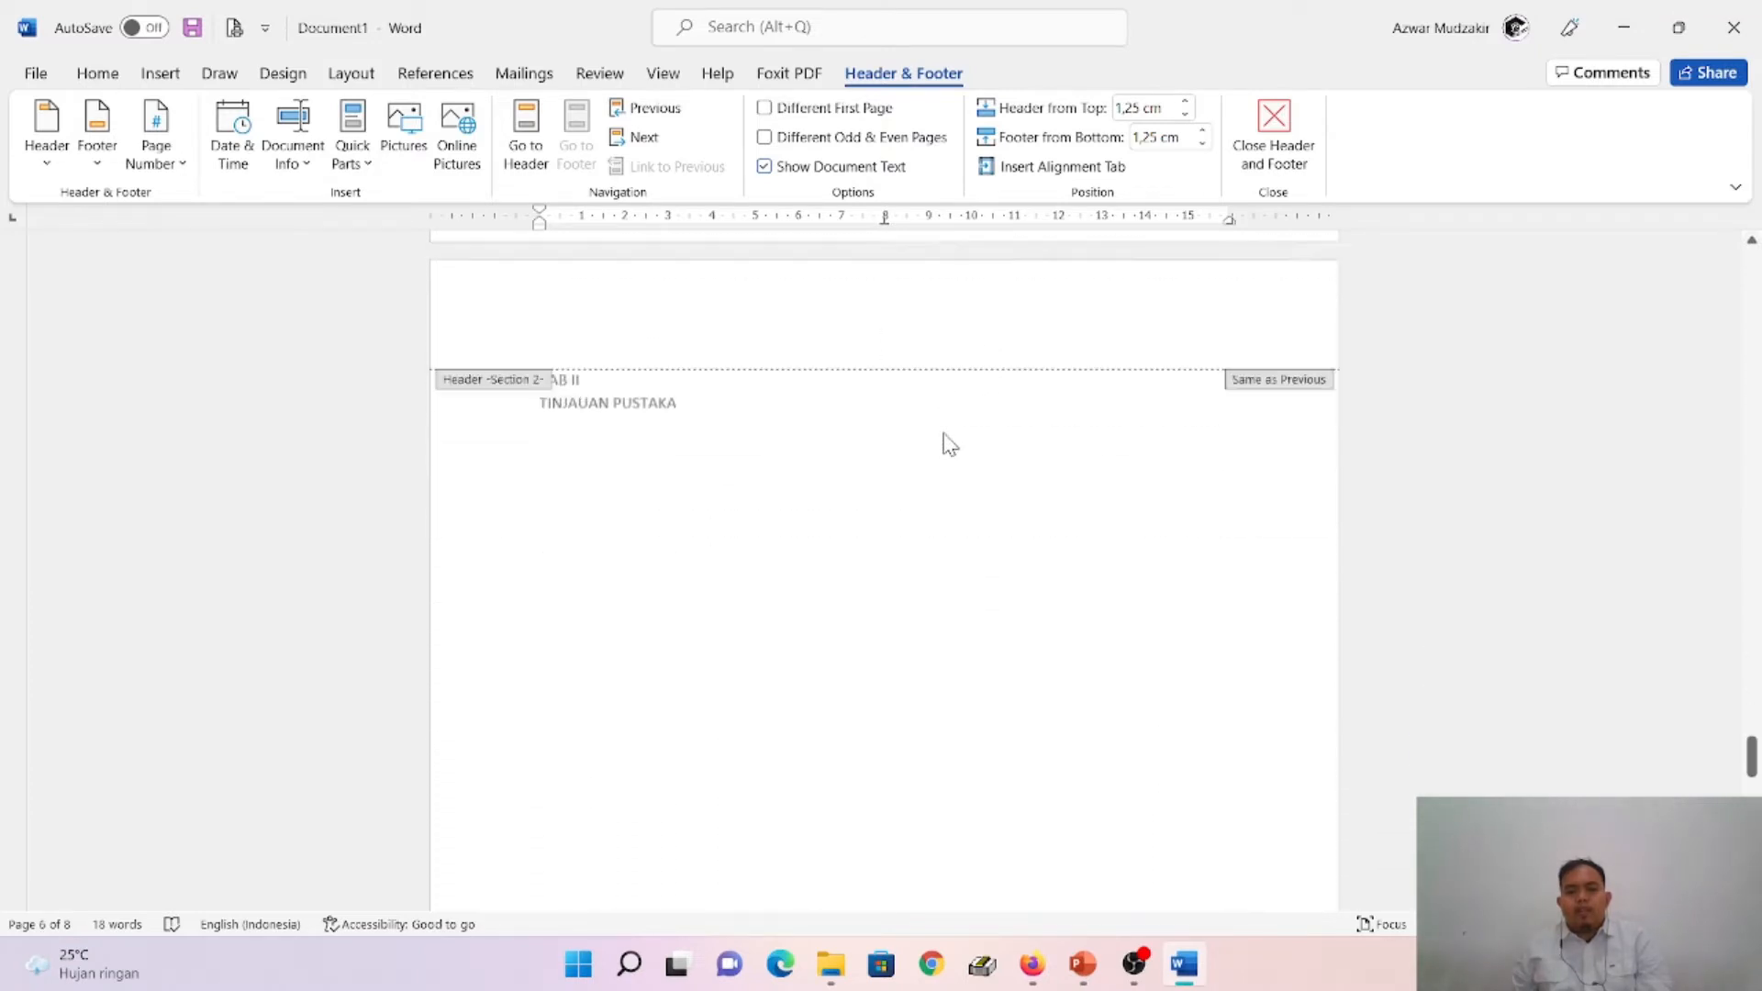
scroll(949, 431, down, 15)
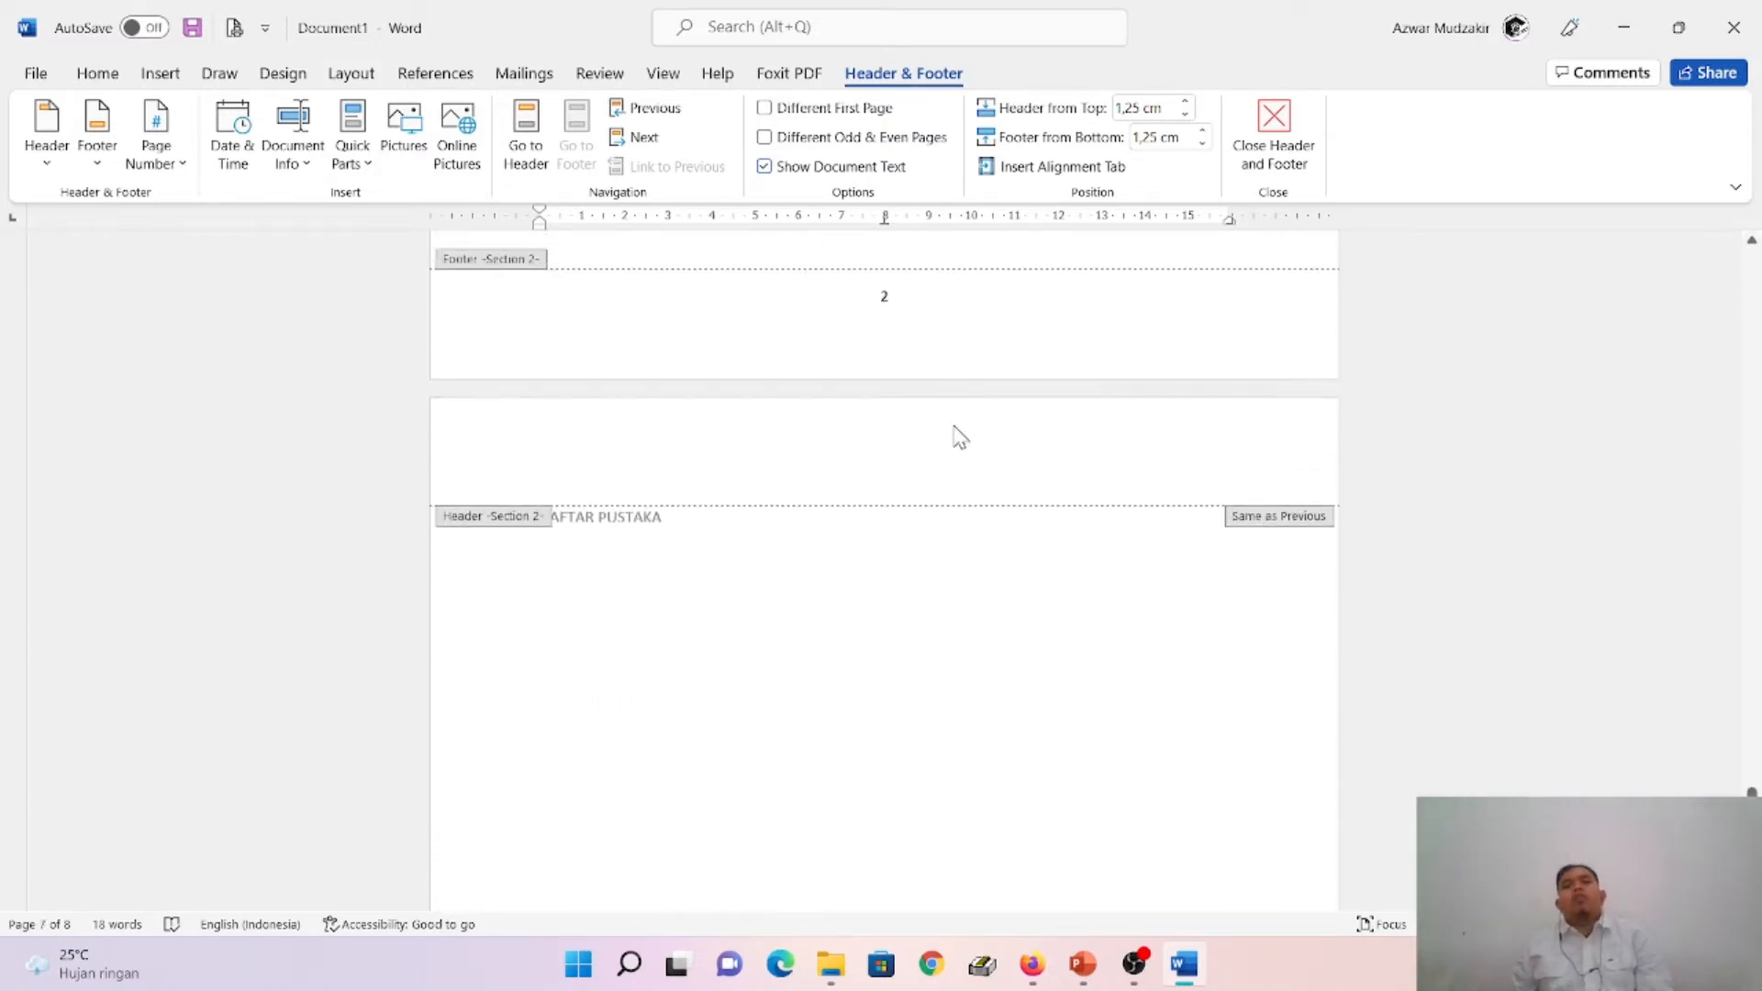
- Switch to PowerPoint and read the Page 8: Daftar Pustaka, Daftar Isi, and Set Heading dan Navigation Pane slides
click(1083, 964)
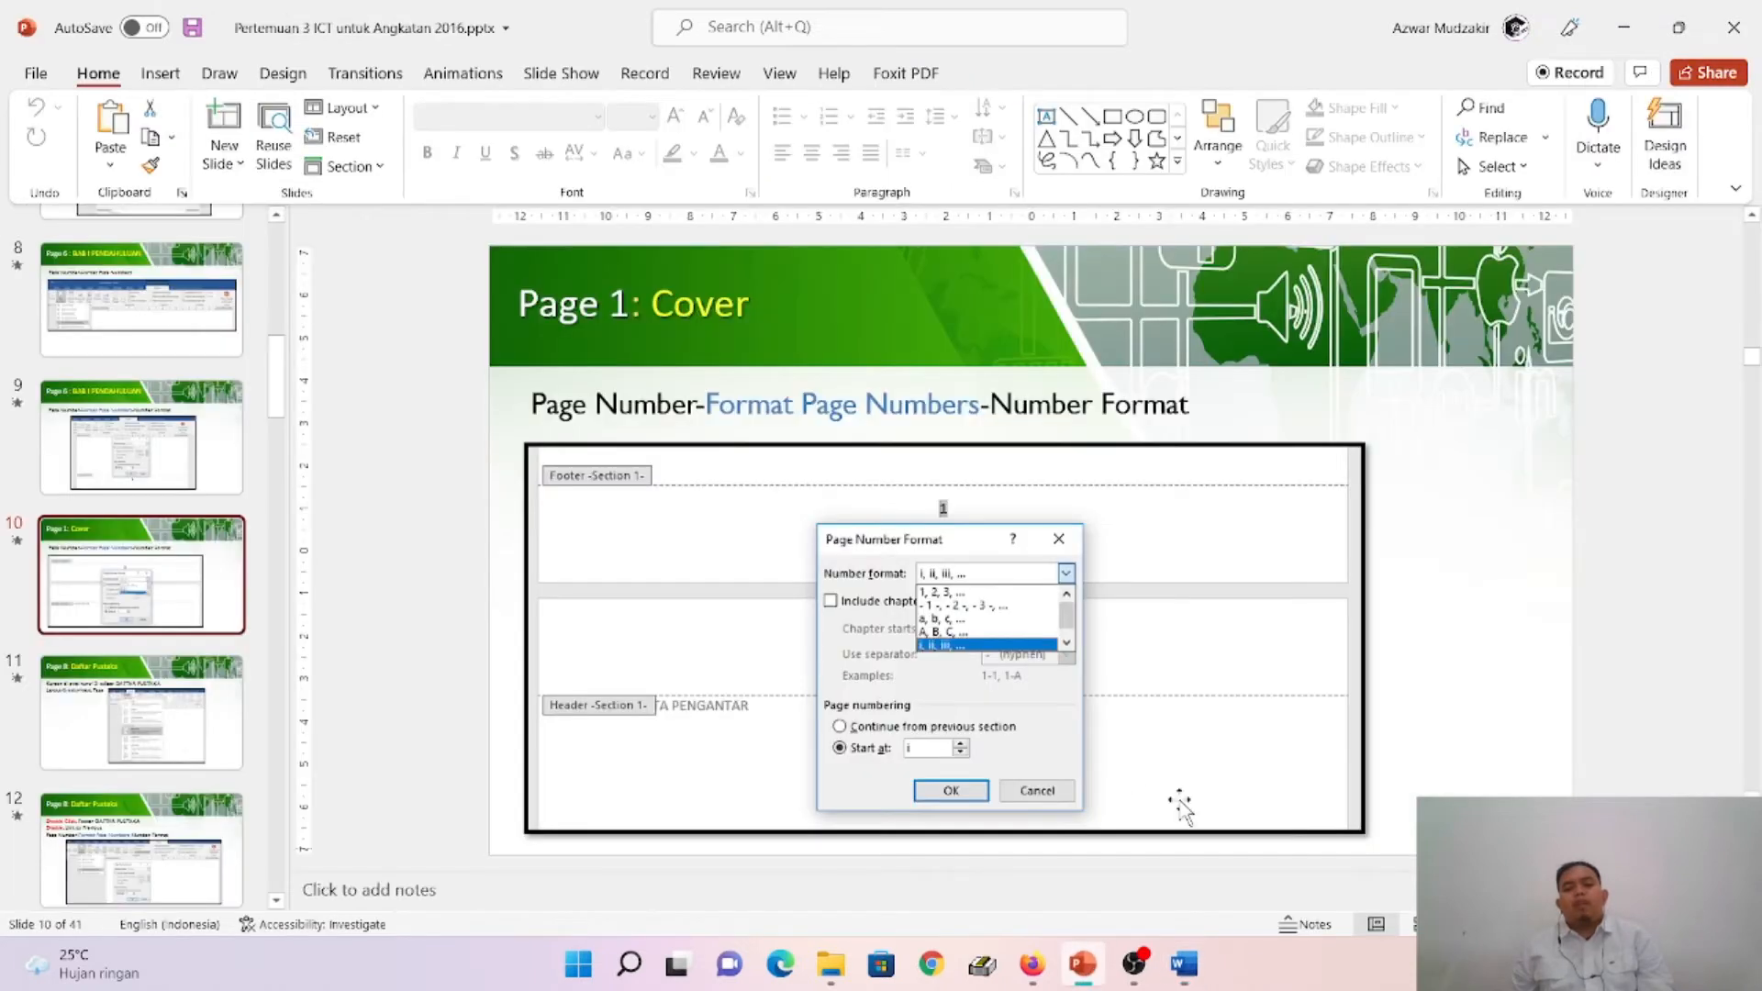
click(132, 728)
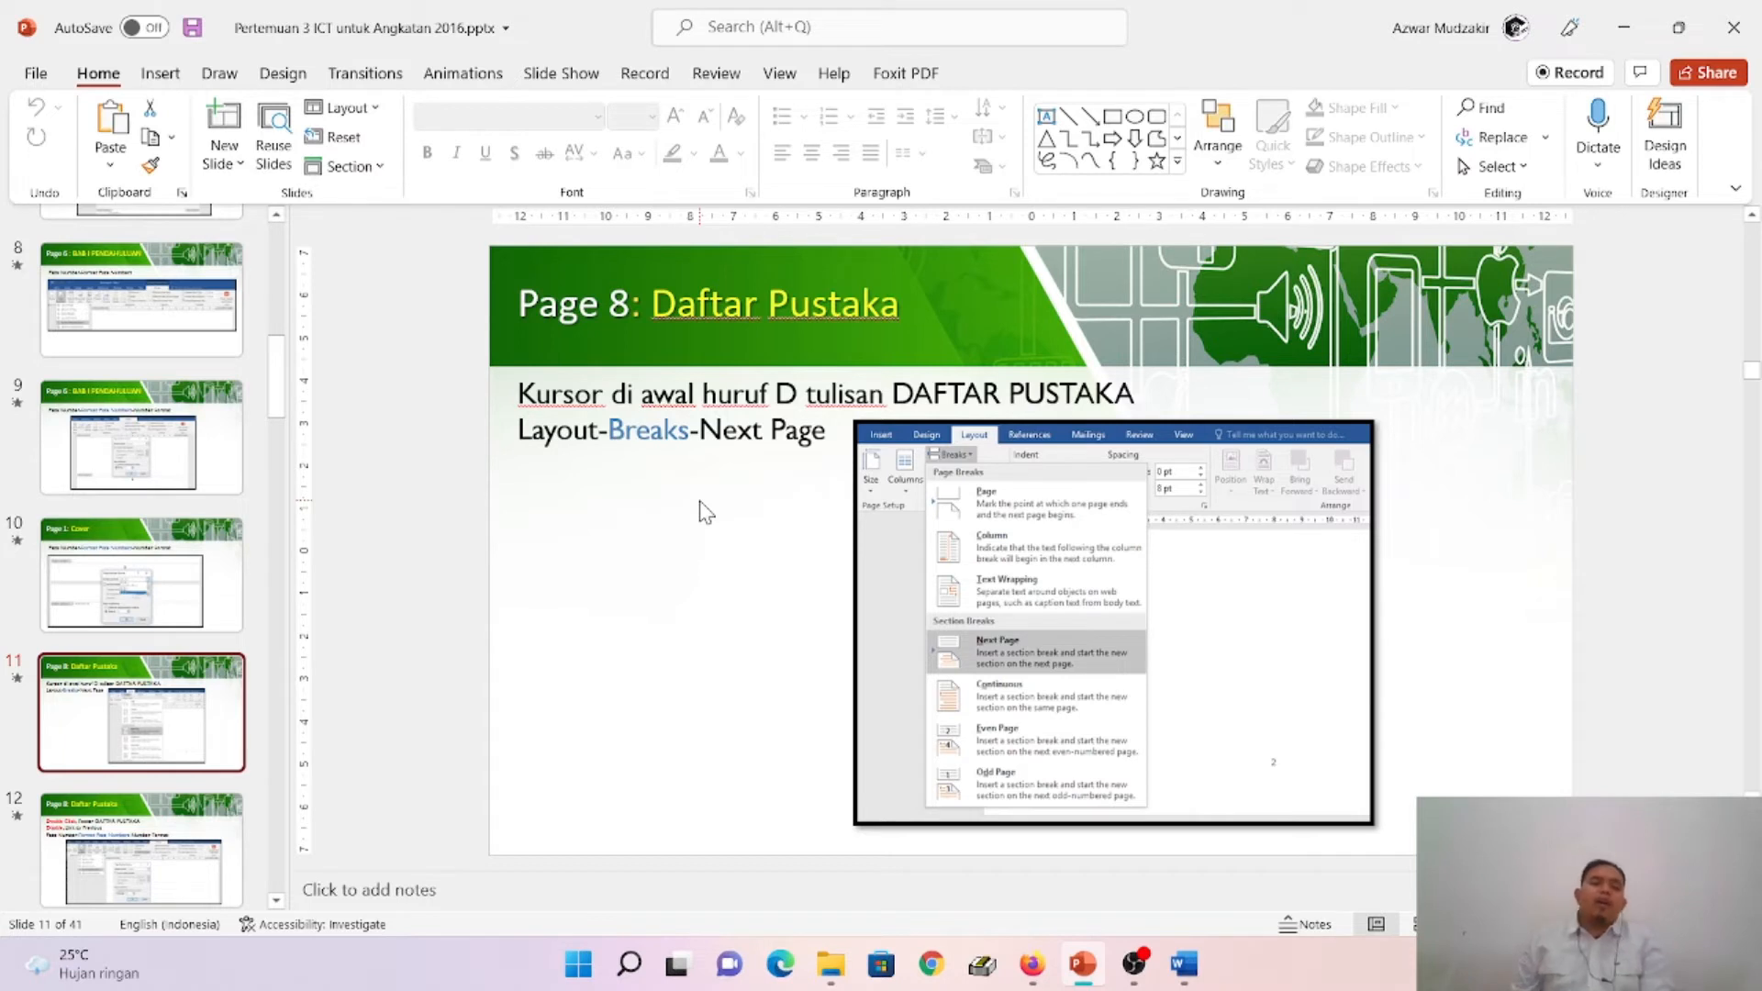
scroll(226, 720, down, 4)
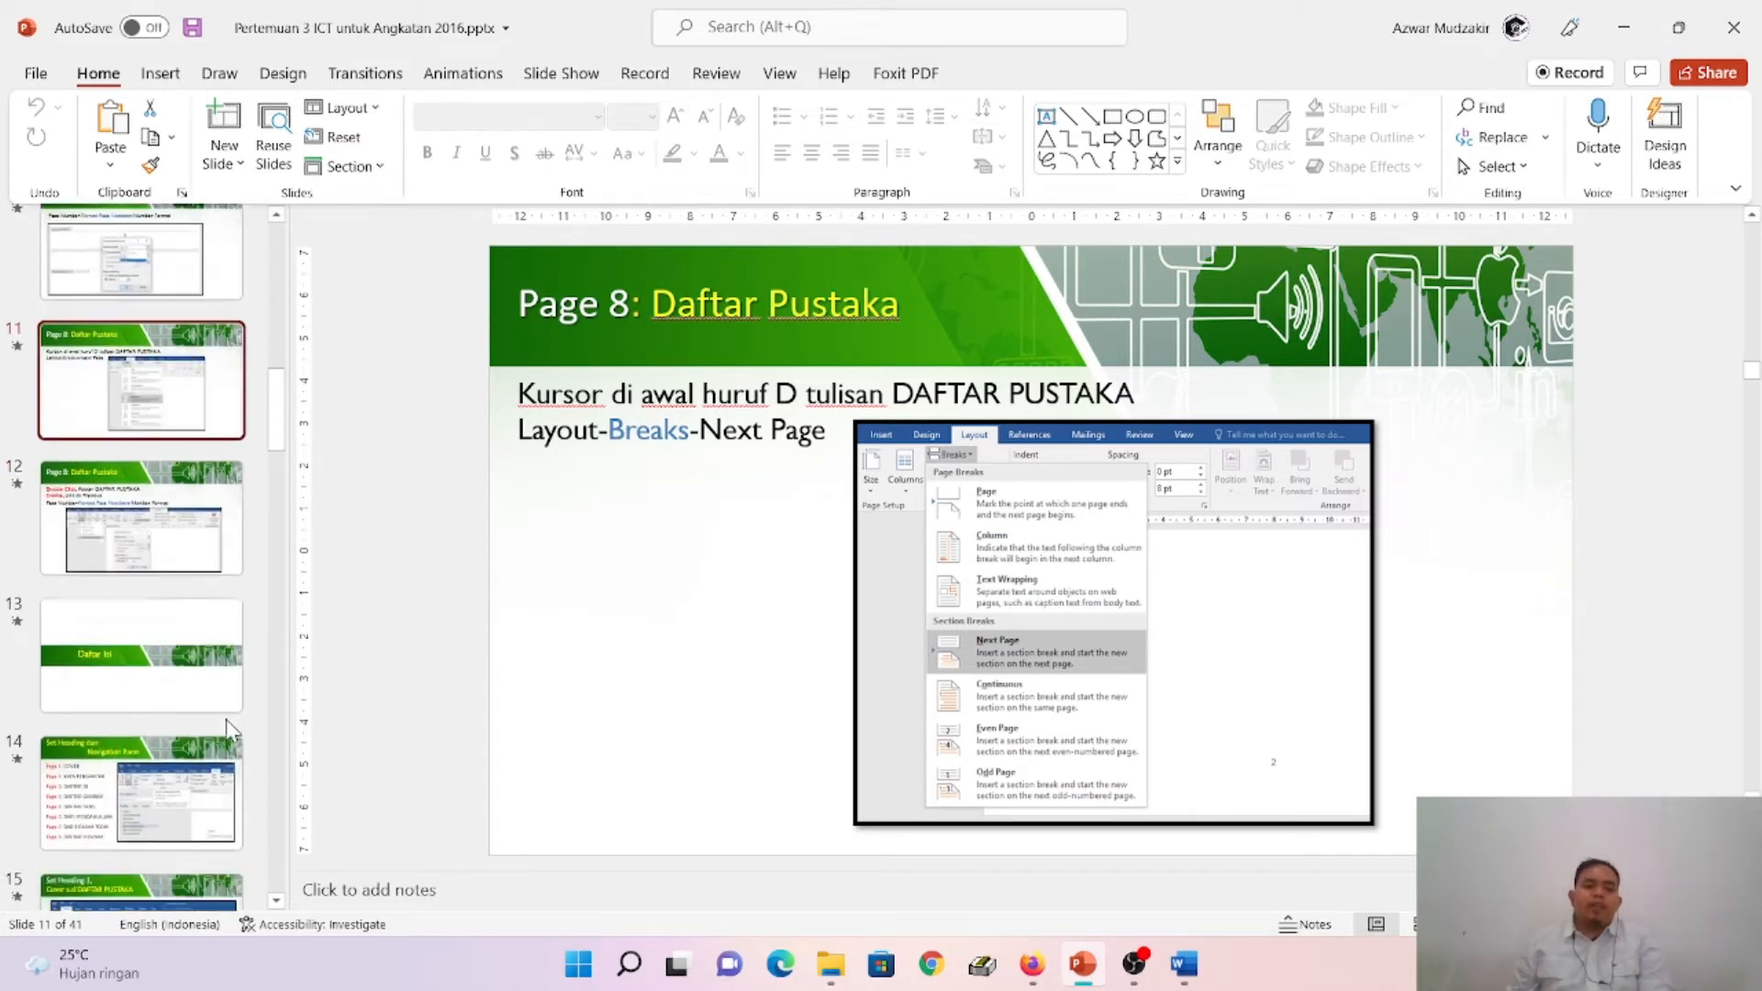
click(235, 474)
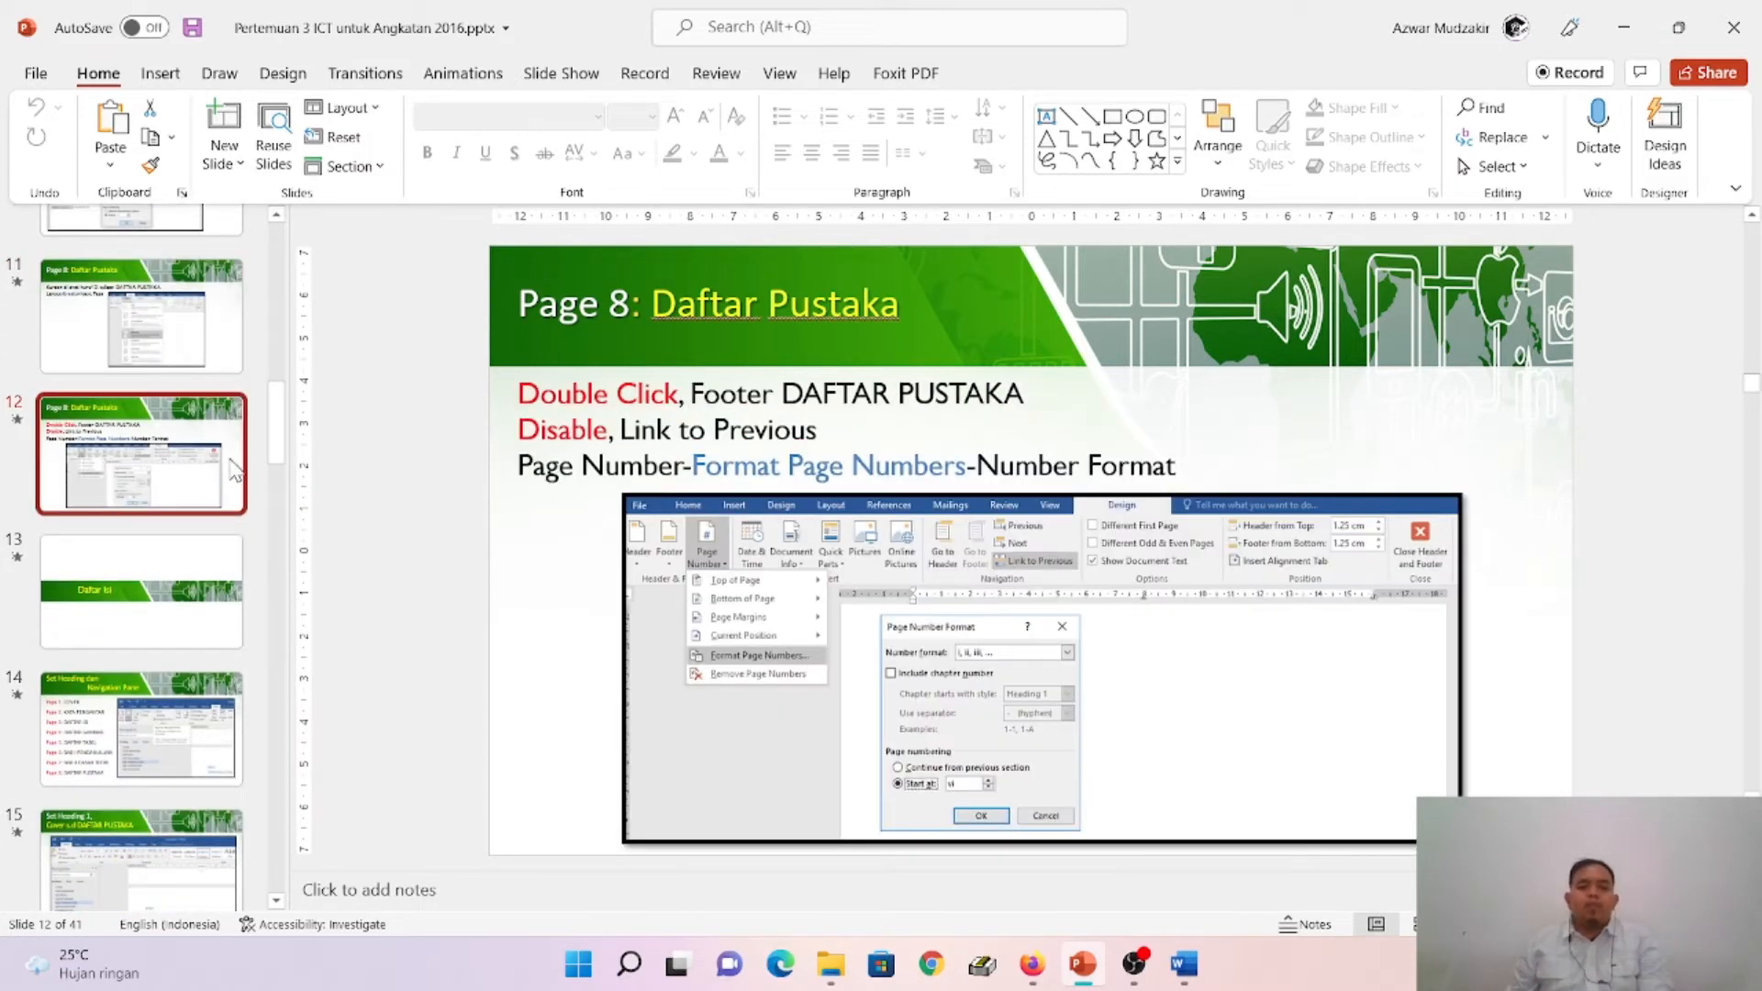
scroll(240, 462, down, 2)
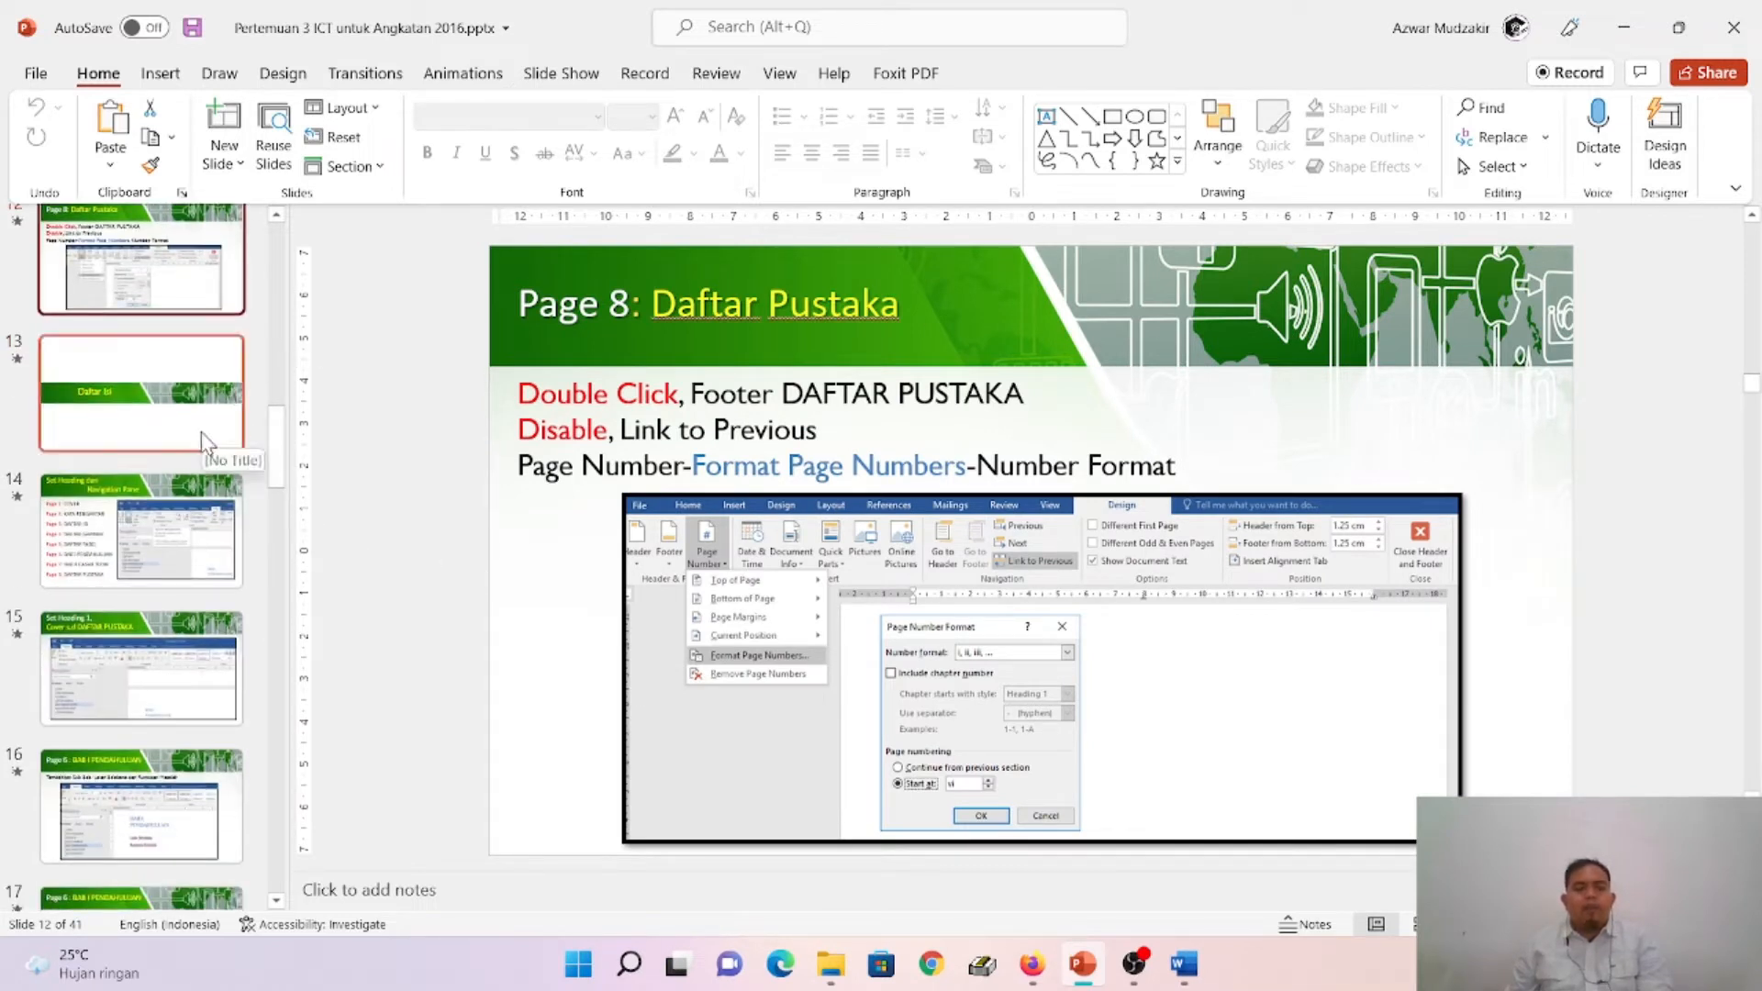
click(205, 441)
click(204, 294)
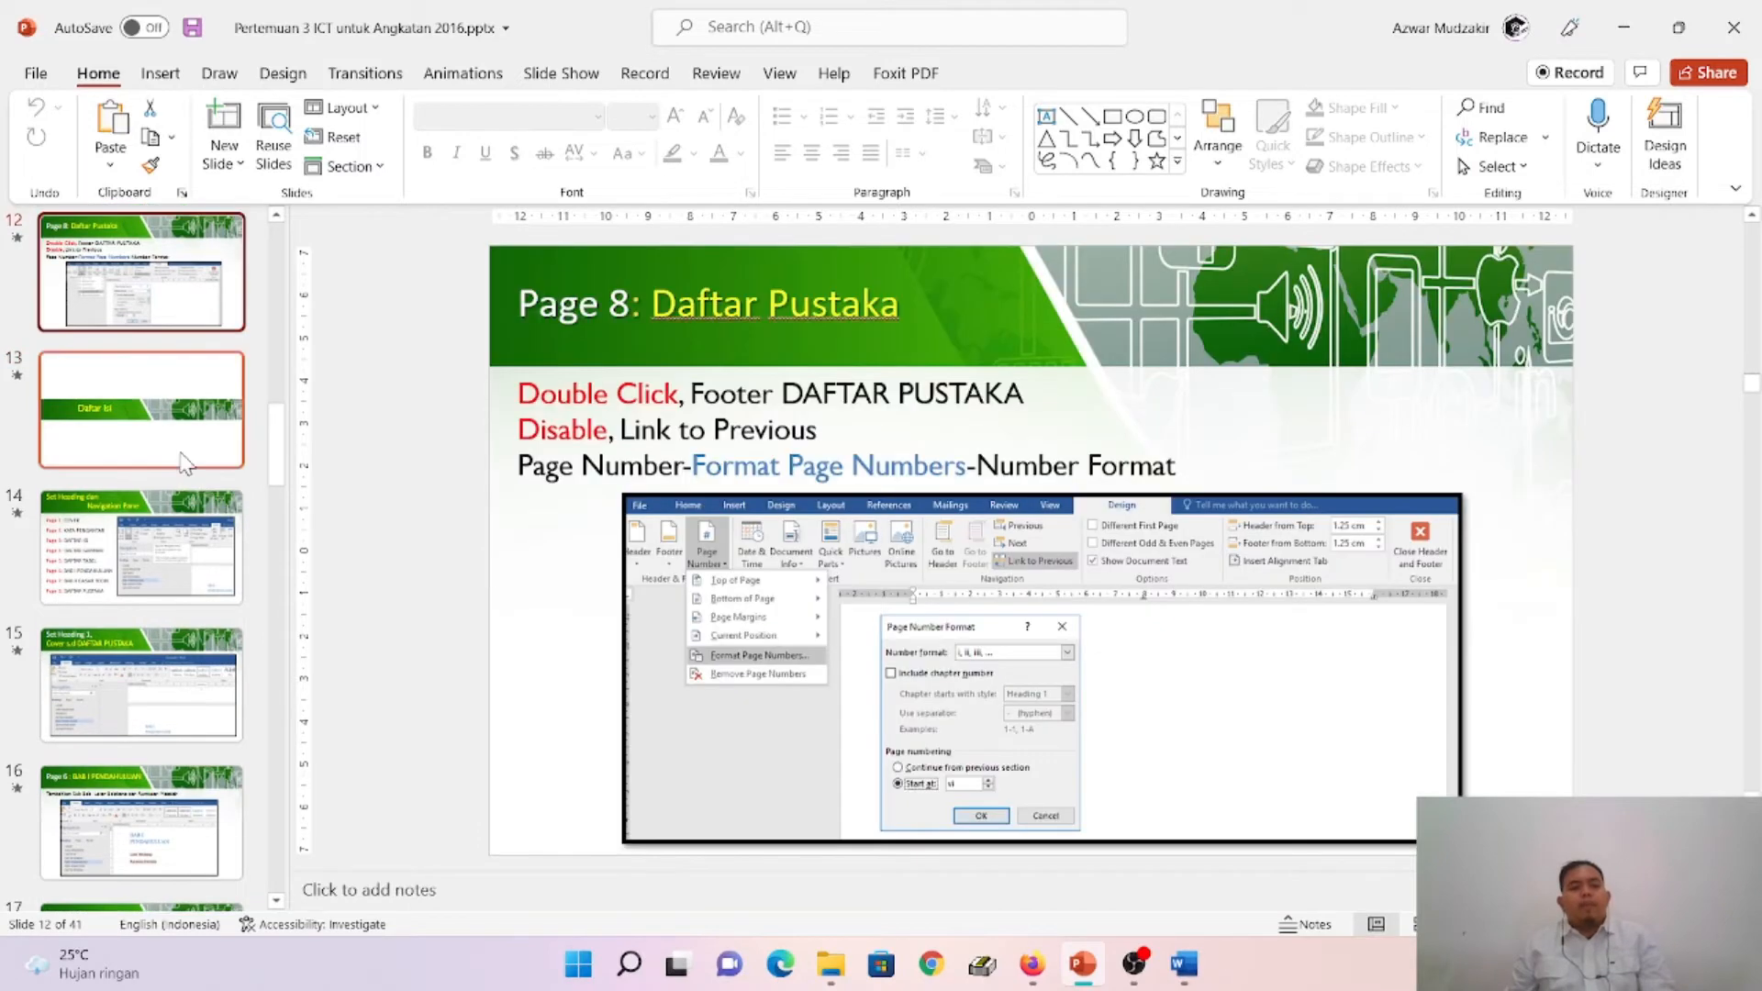
click(203, 444)
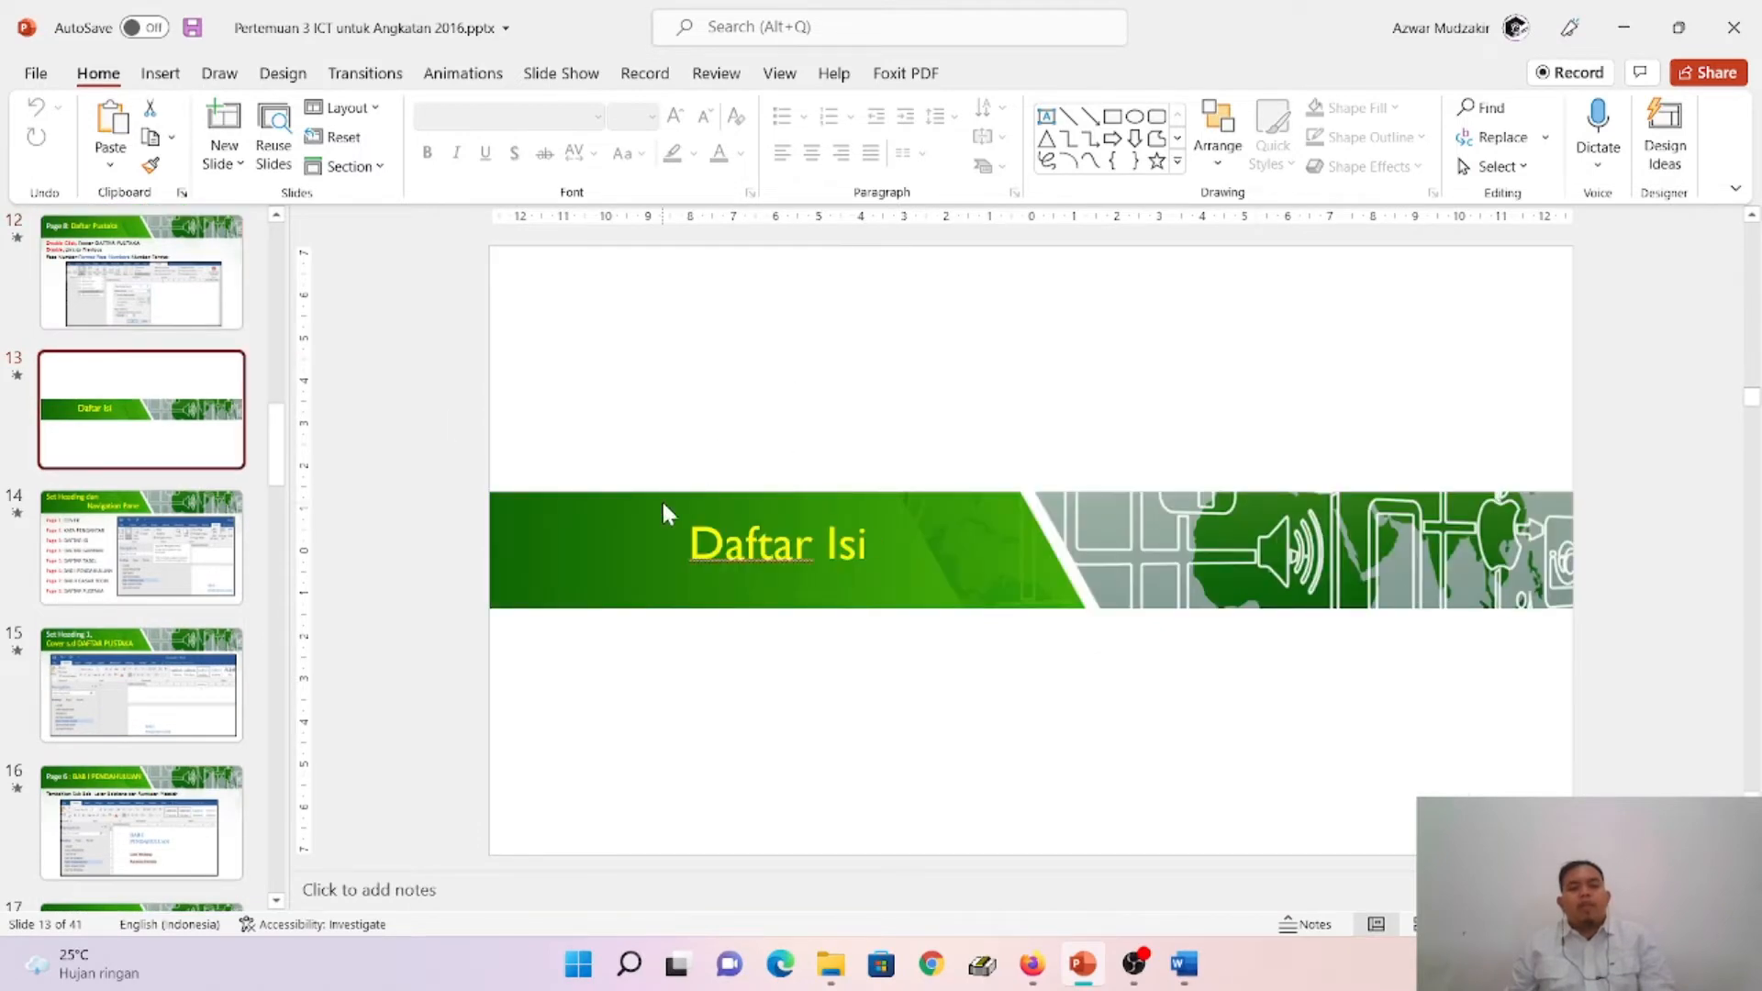
click(105, 578)
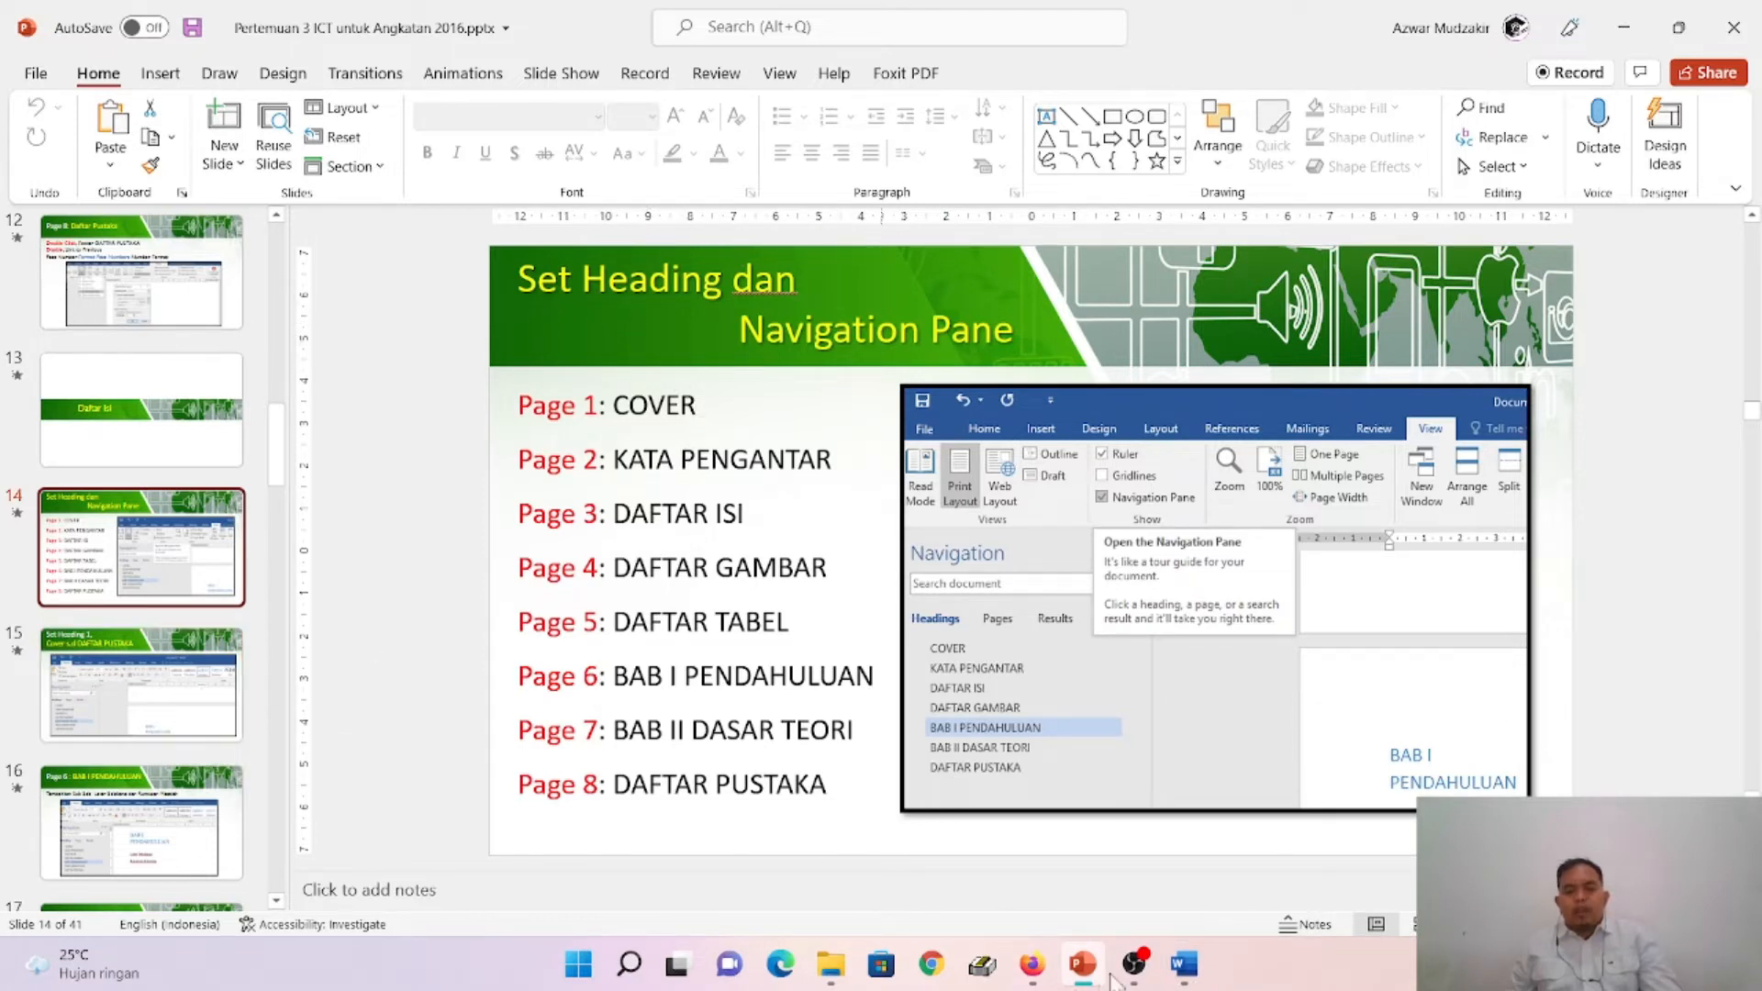
- Switch to Word, close header and footer editing, and return to the COVER page
click(1195, 982)
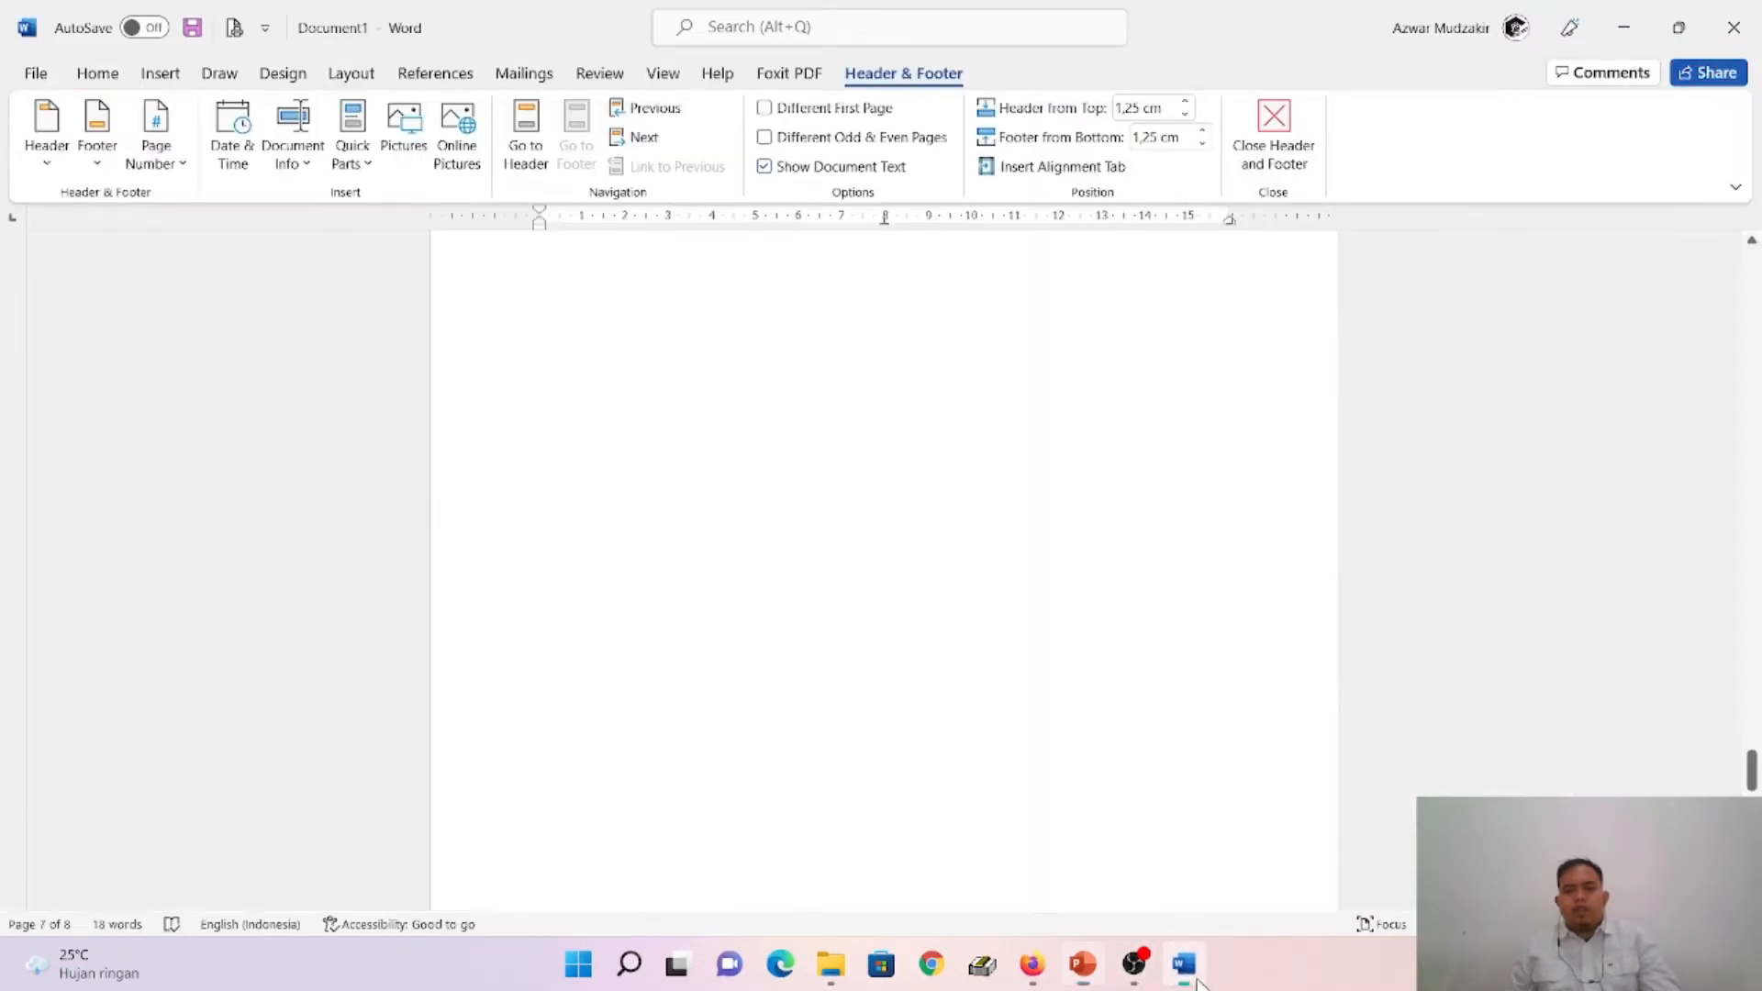
click(660, 75)
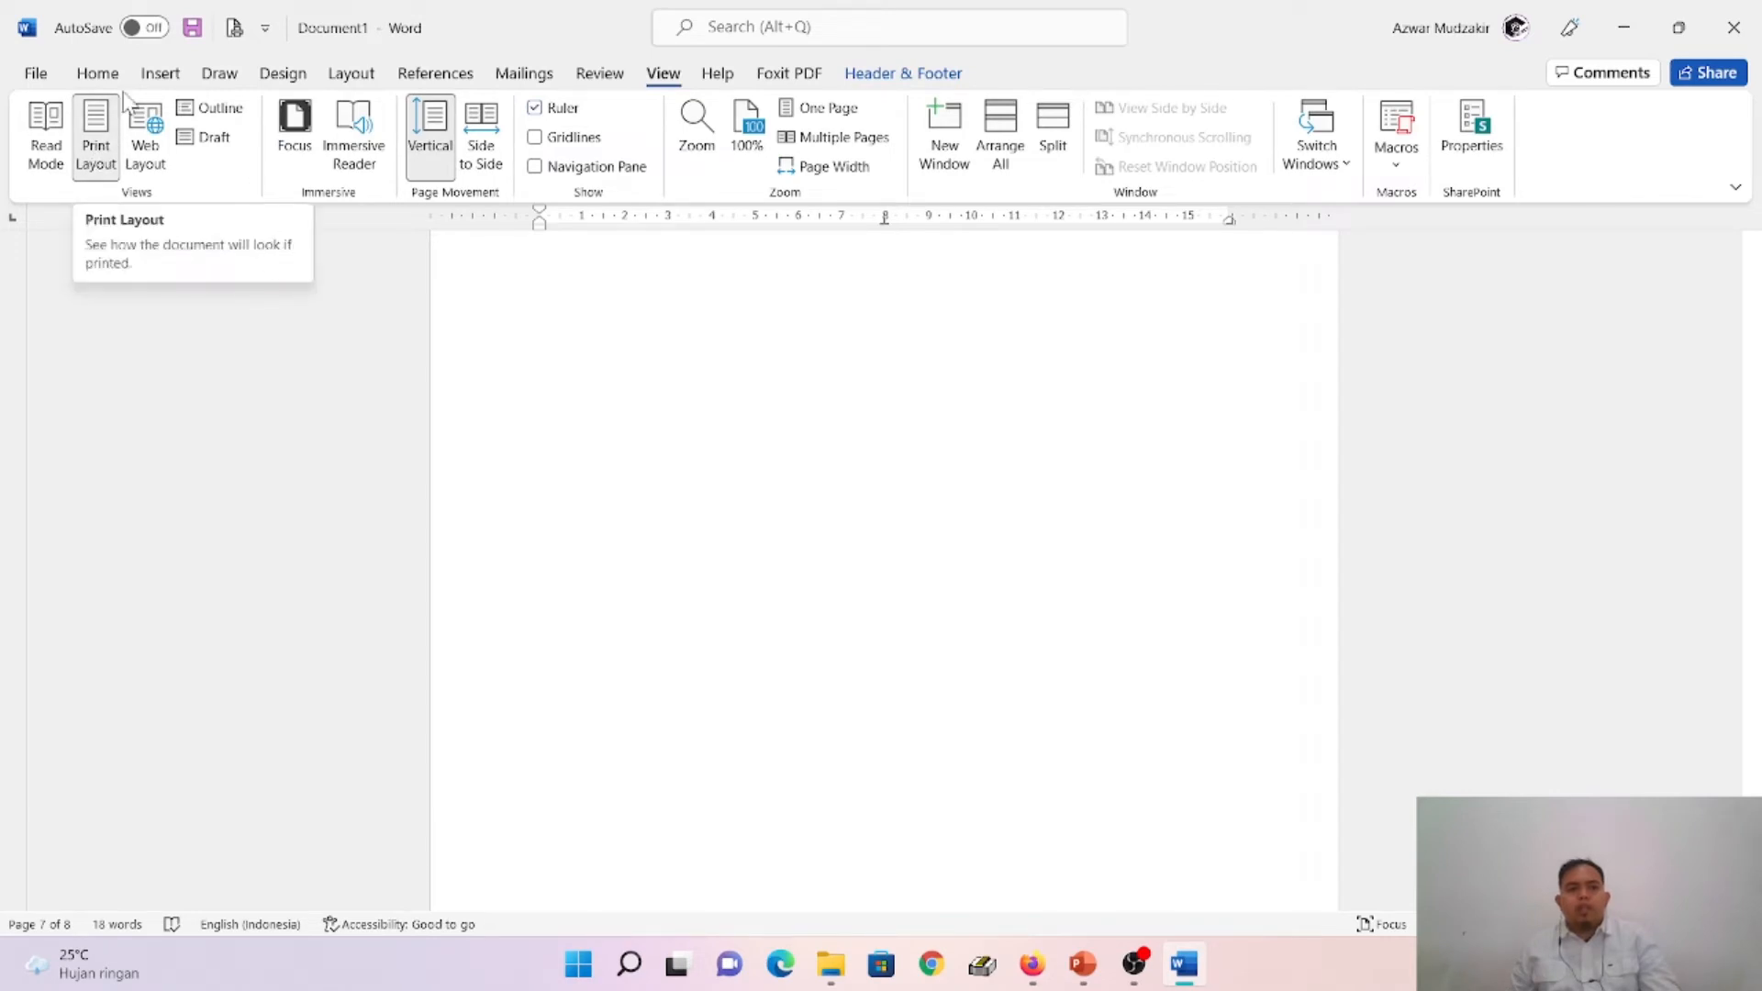
scroll(807, 560, up, 5)
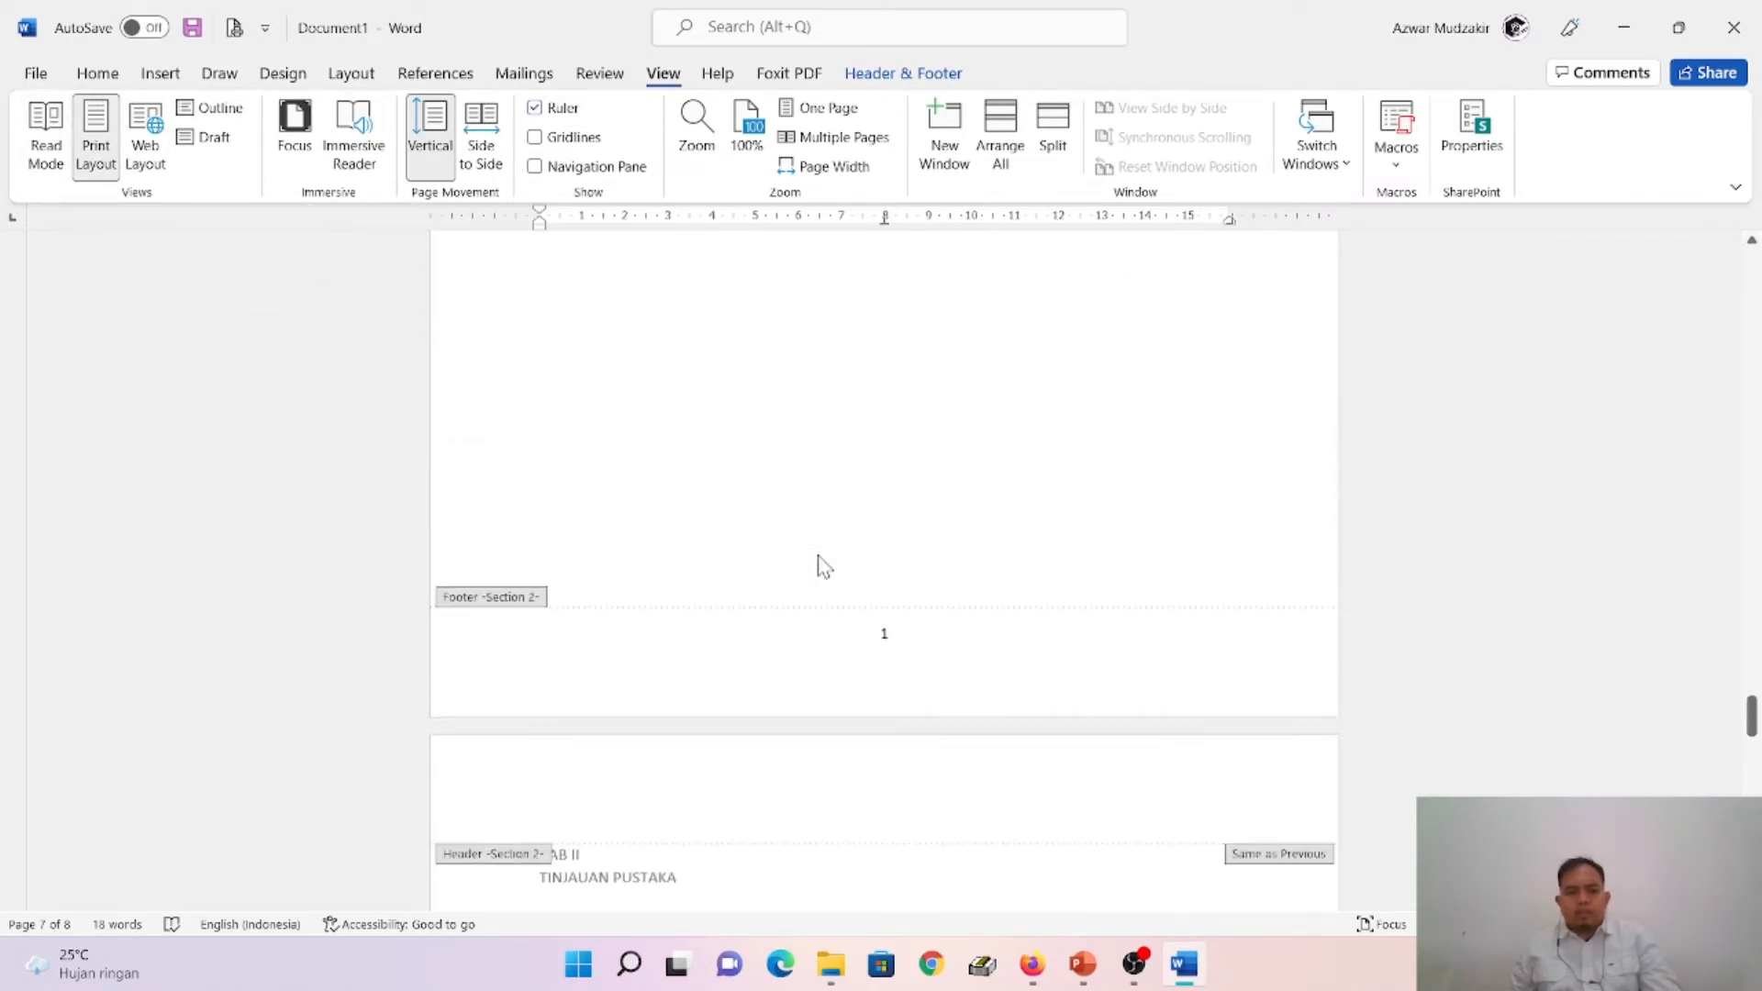
scroll(820, 562, up, 12)
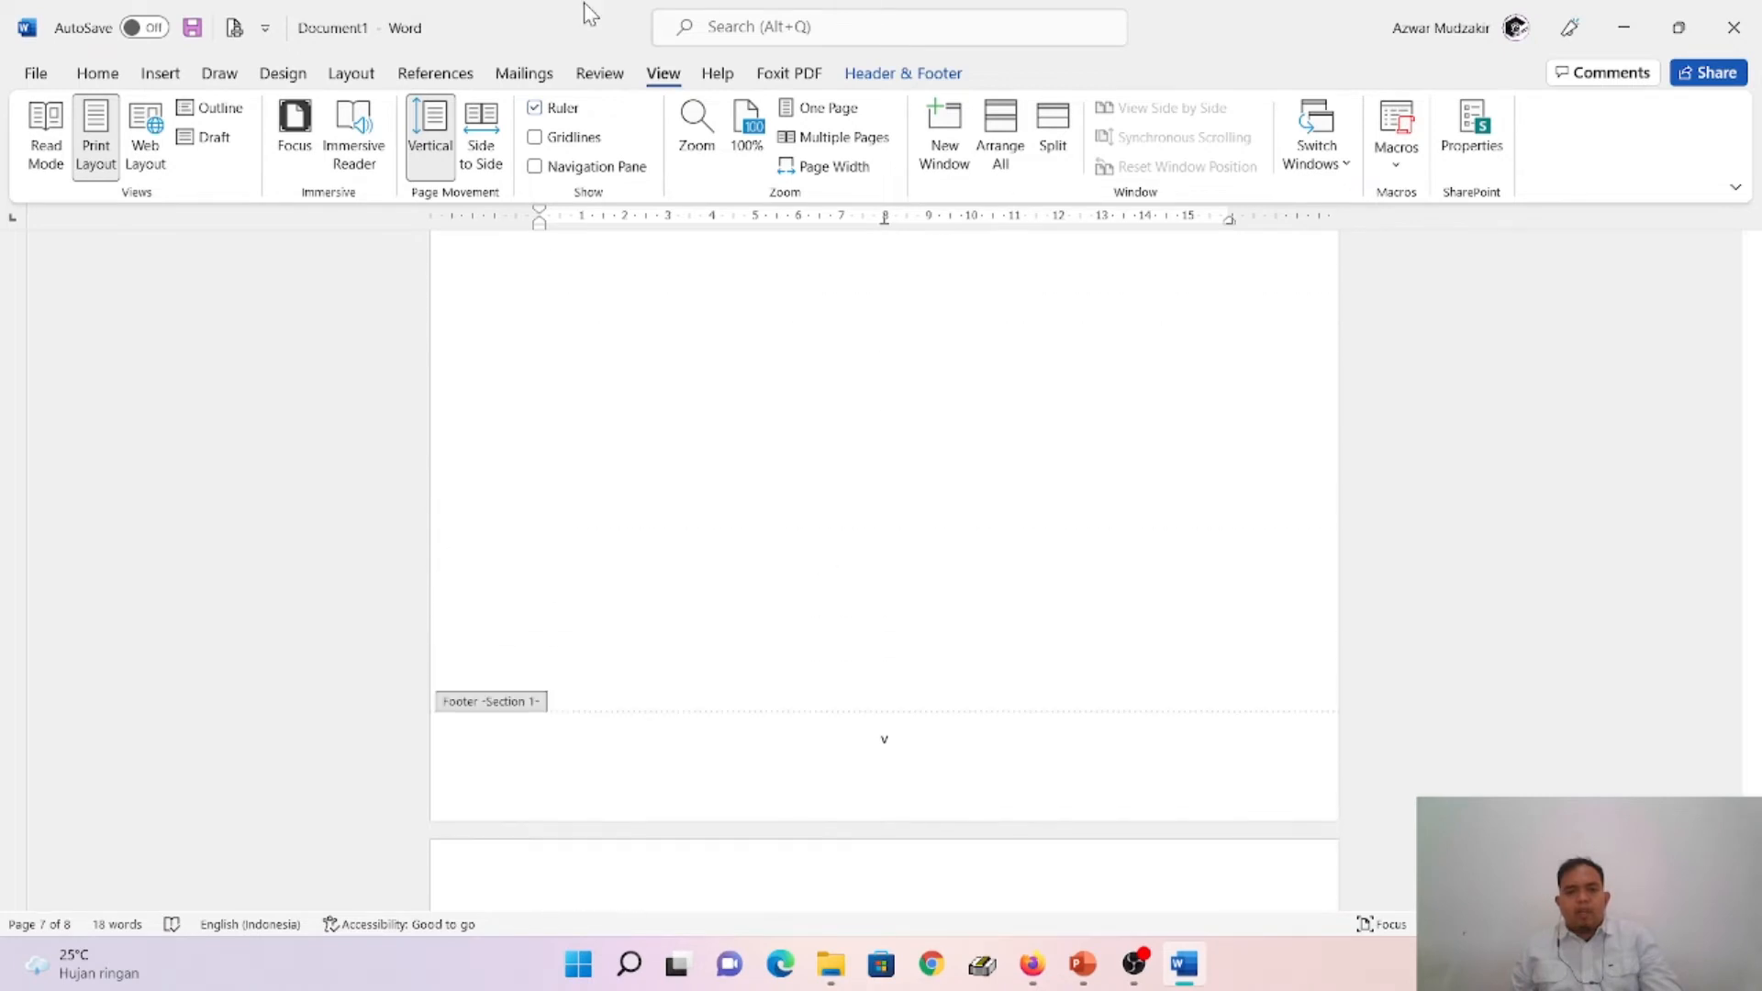
click(101, 79)
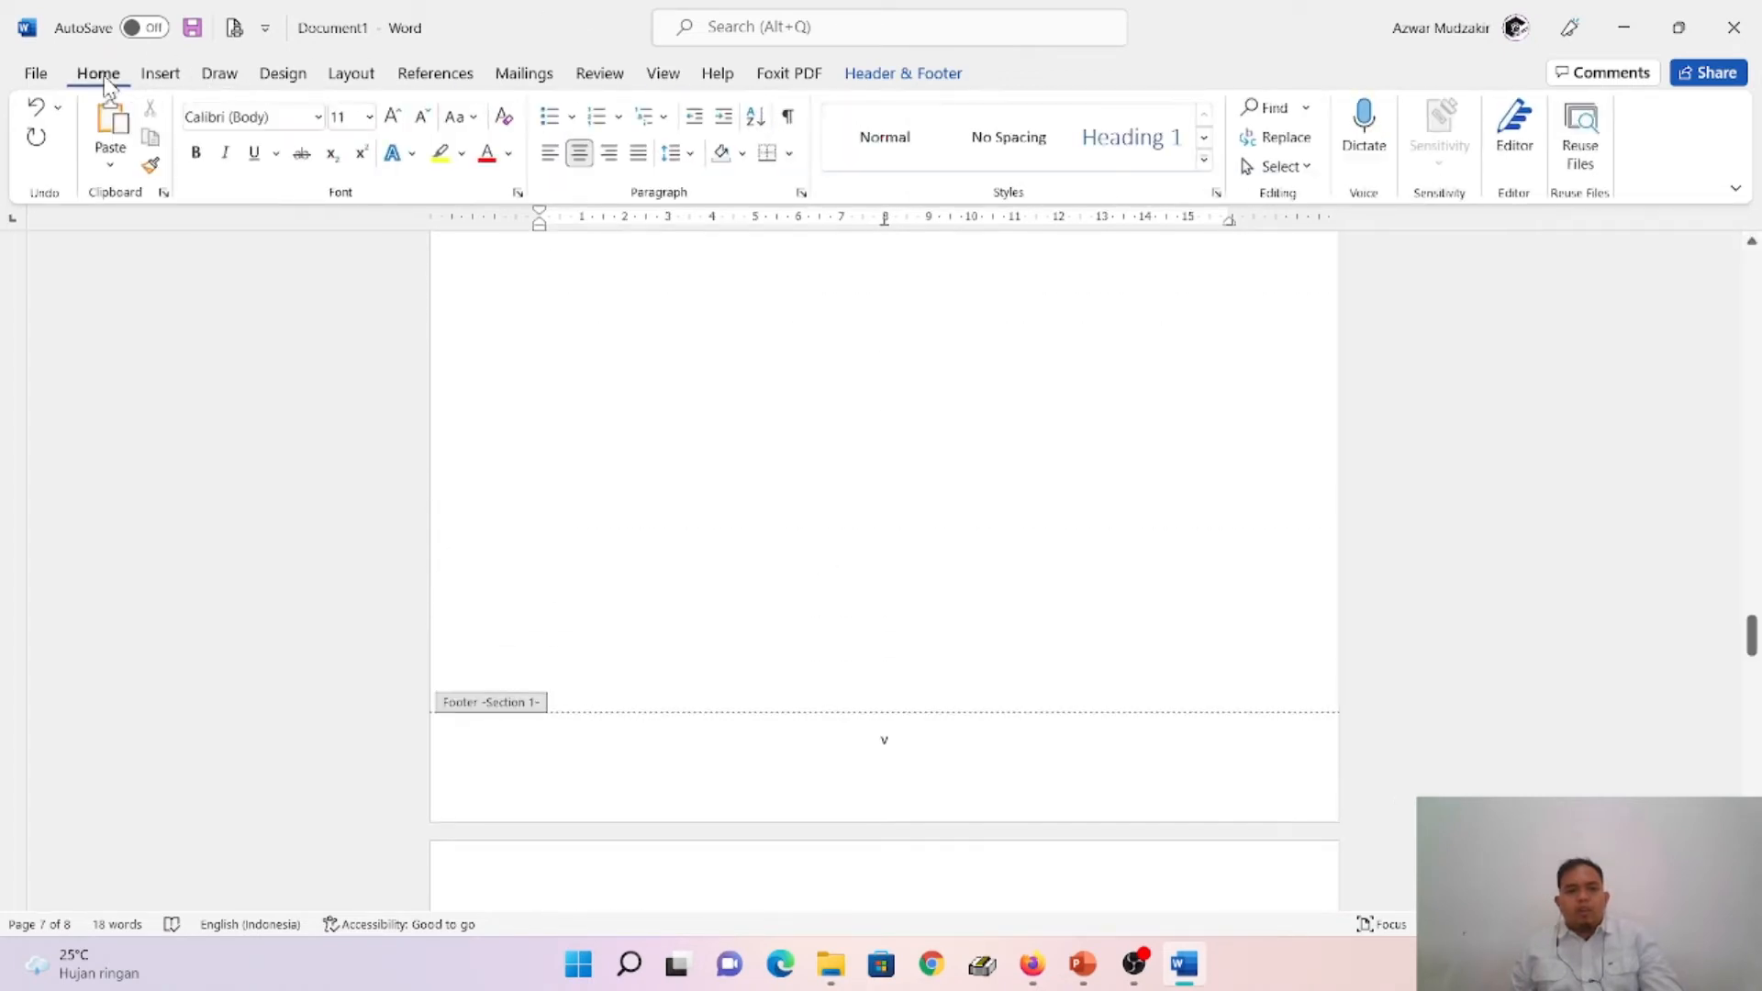
scroll(707, 342, up, 3)
drag(1751, 616, 1751, 271)
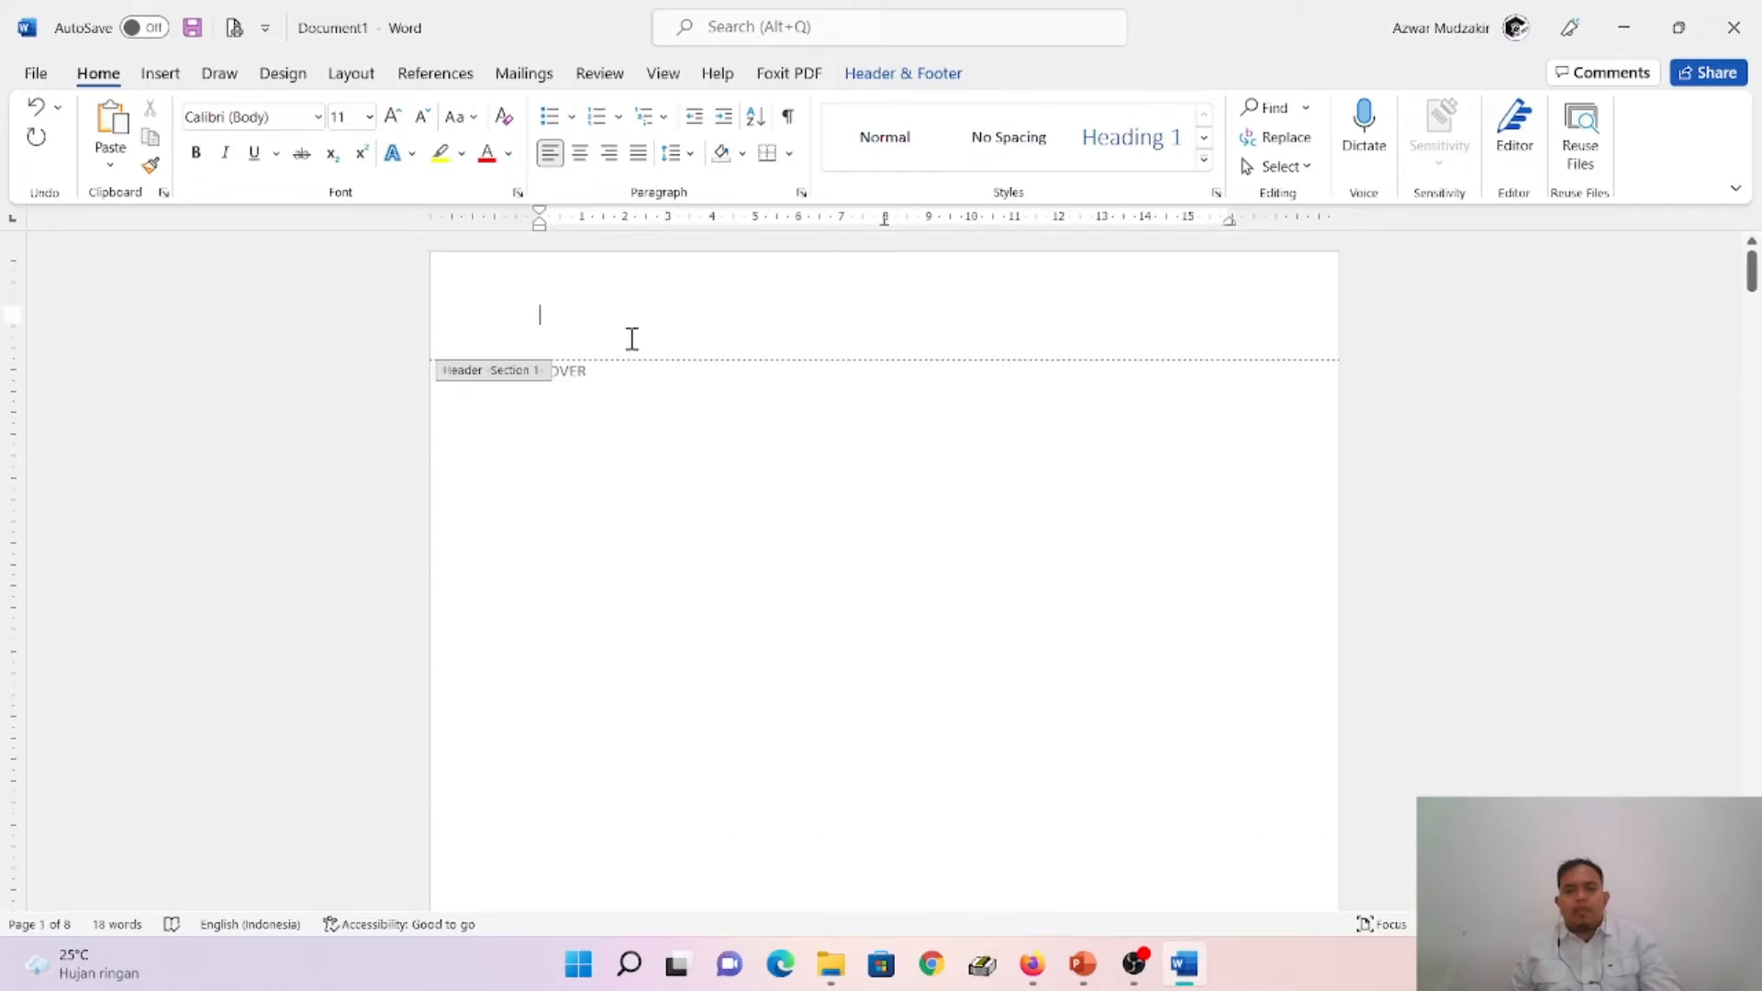
click(954, 77)
click(1274, 137)
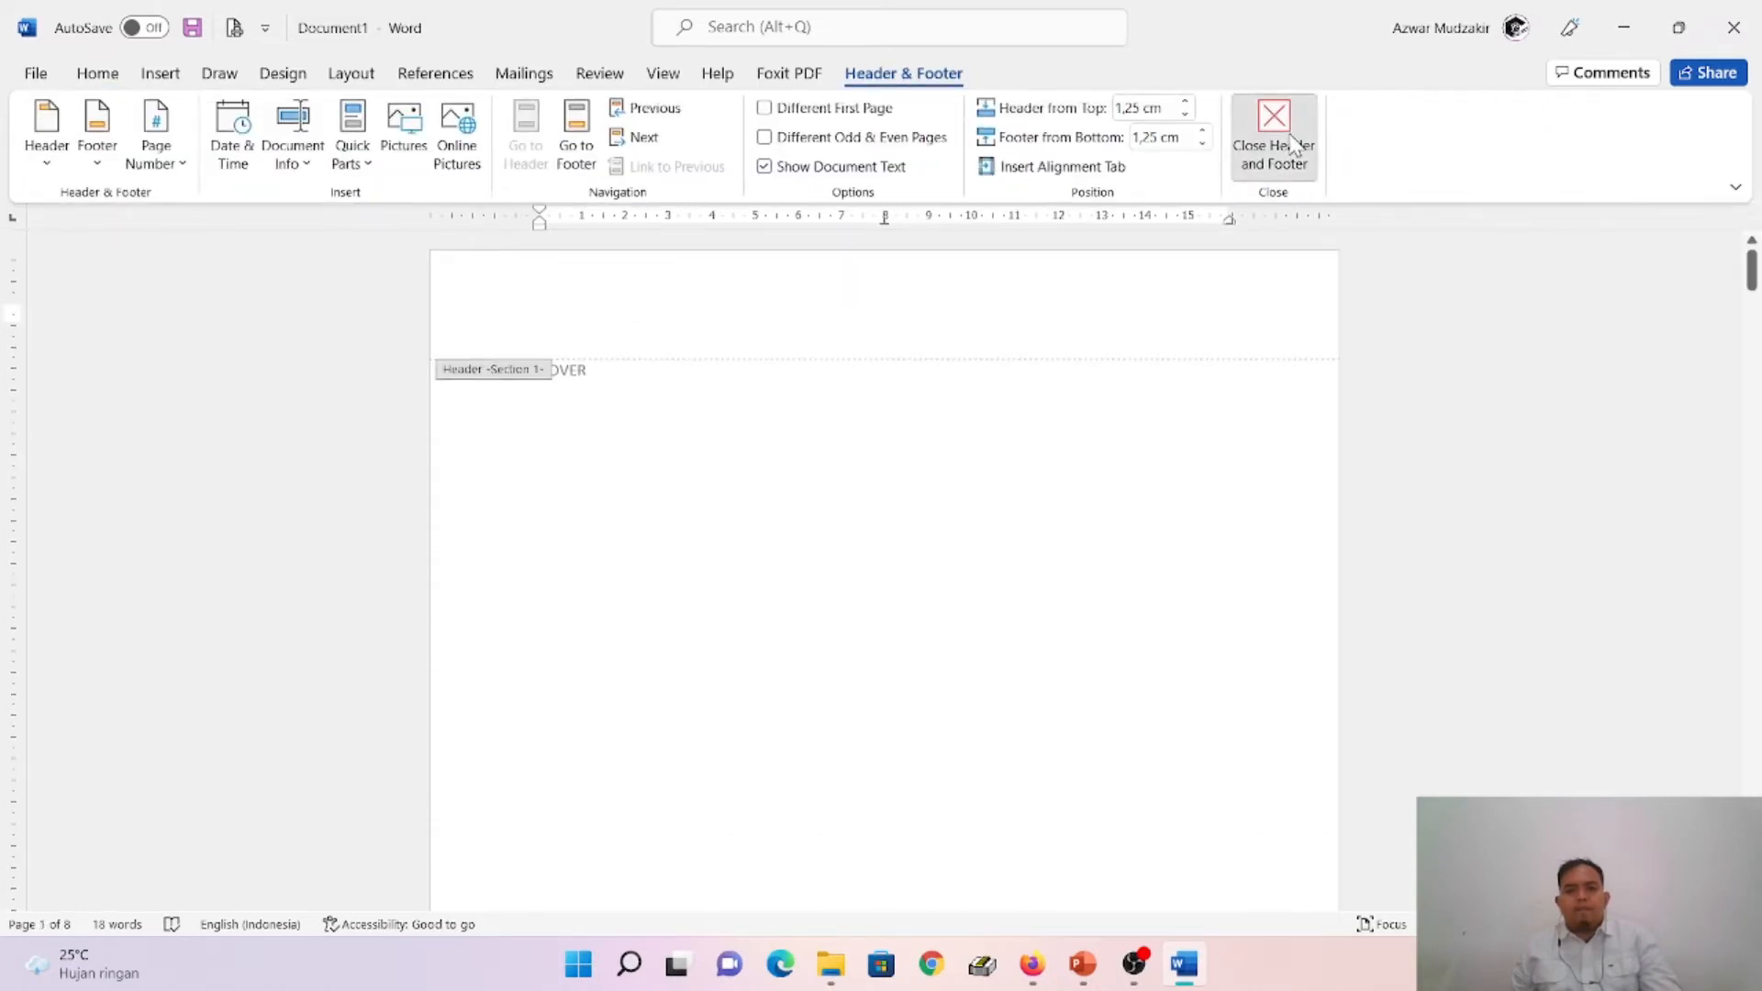
scroll(590, 720, up, 3)
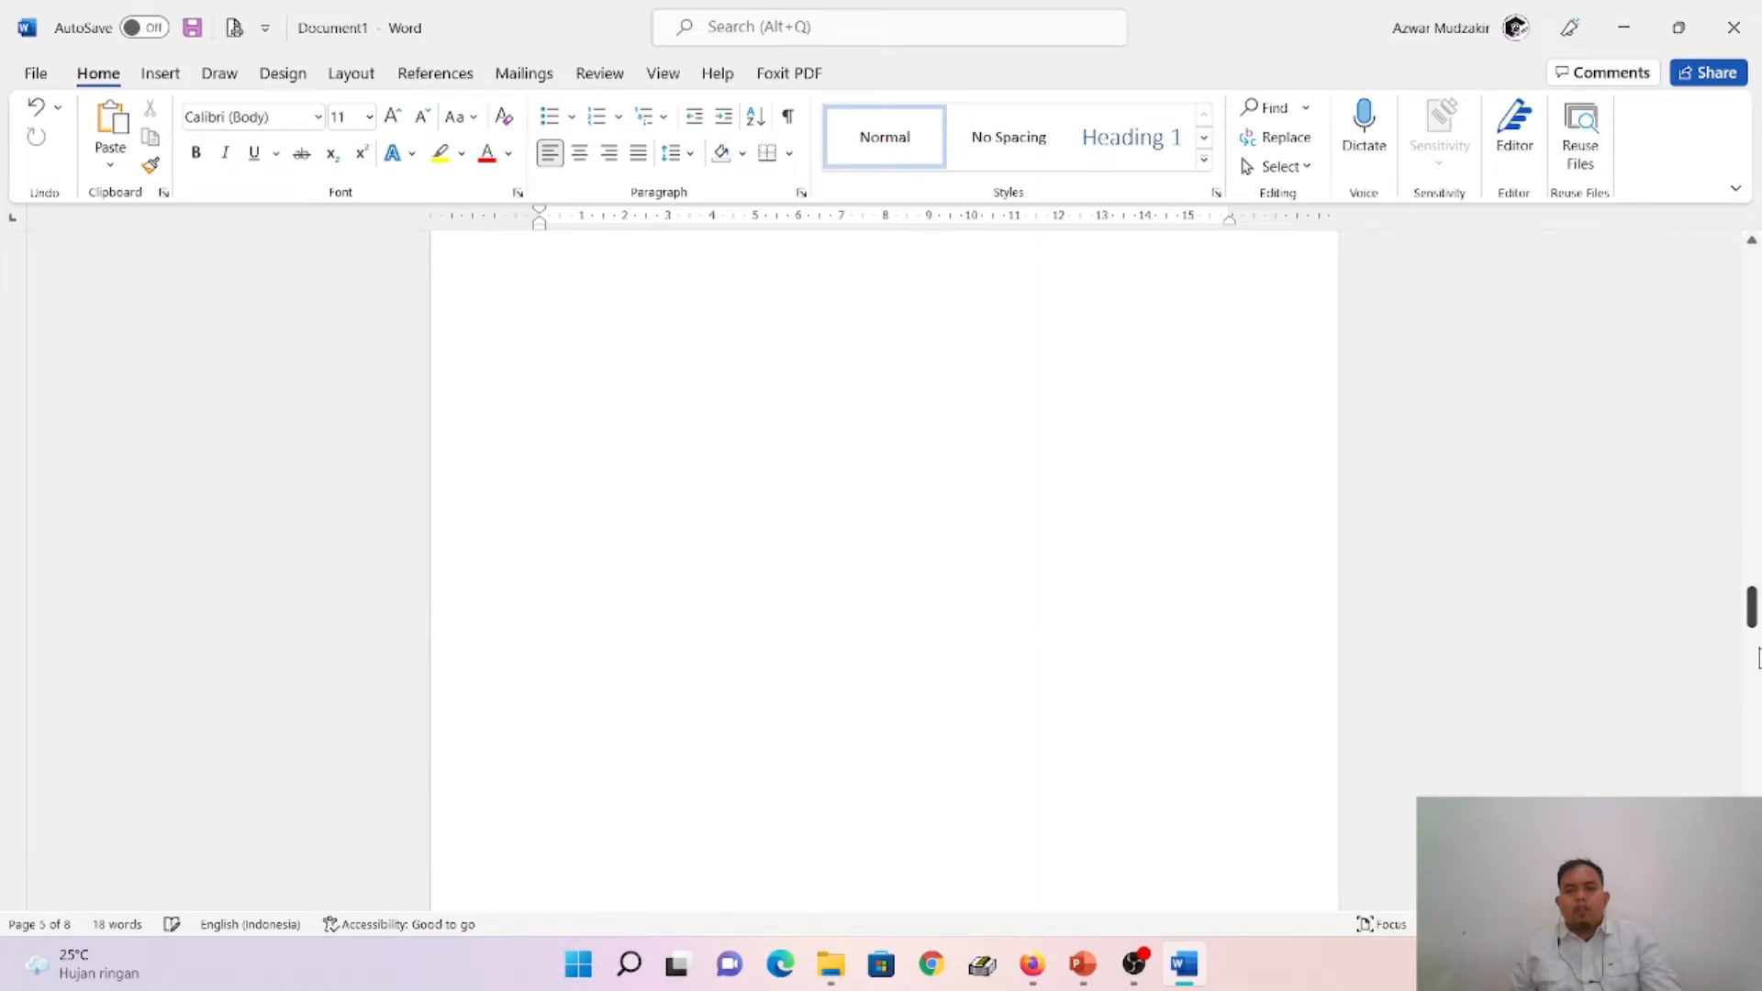
drag(1751, 607, 1753, 271)
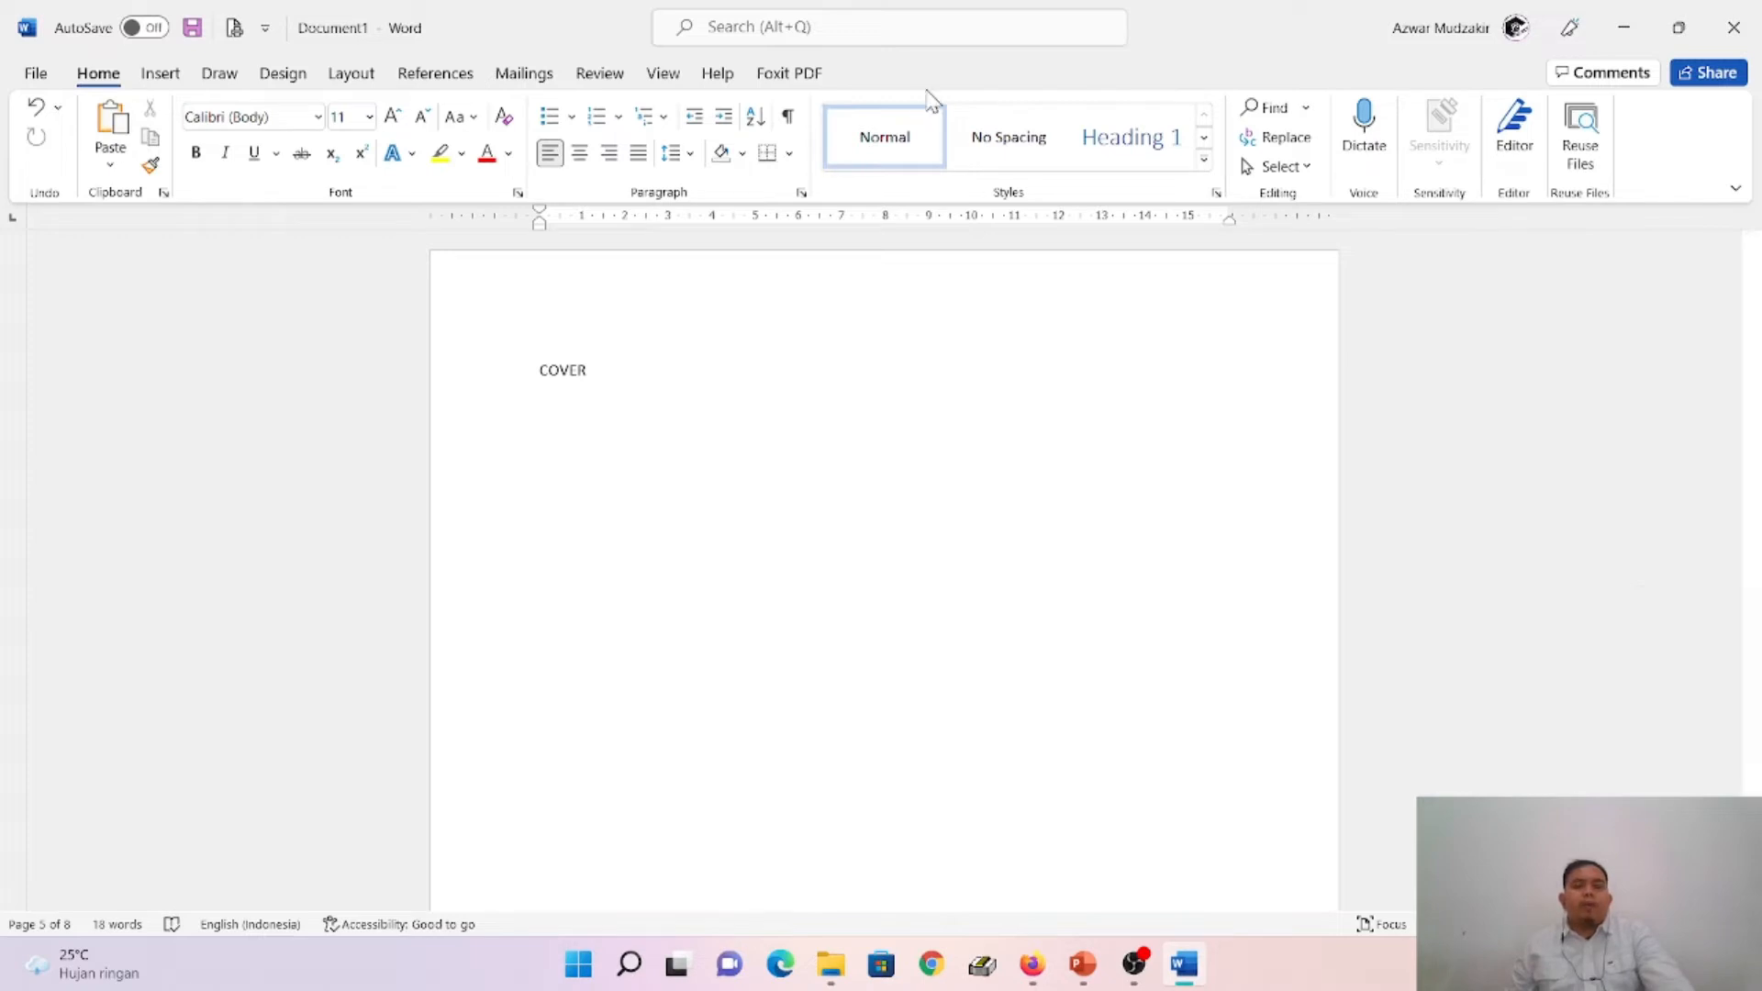
- View the full set of text styles, and switch to PowerPoint to read the Set Heading 1, Cover s.d DAFTAR PUSTAKA slide
click(1205, 160)
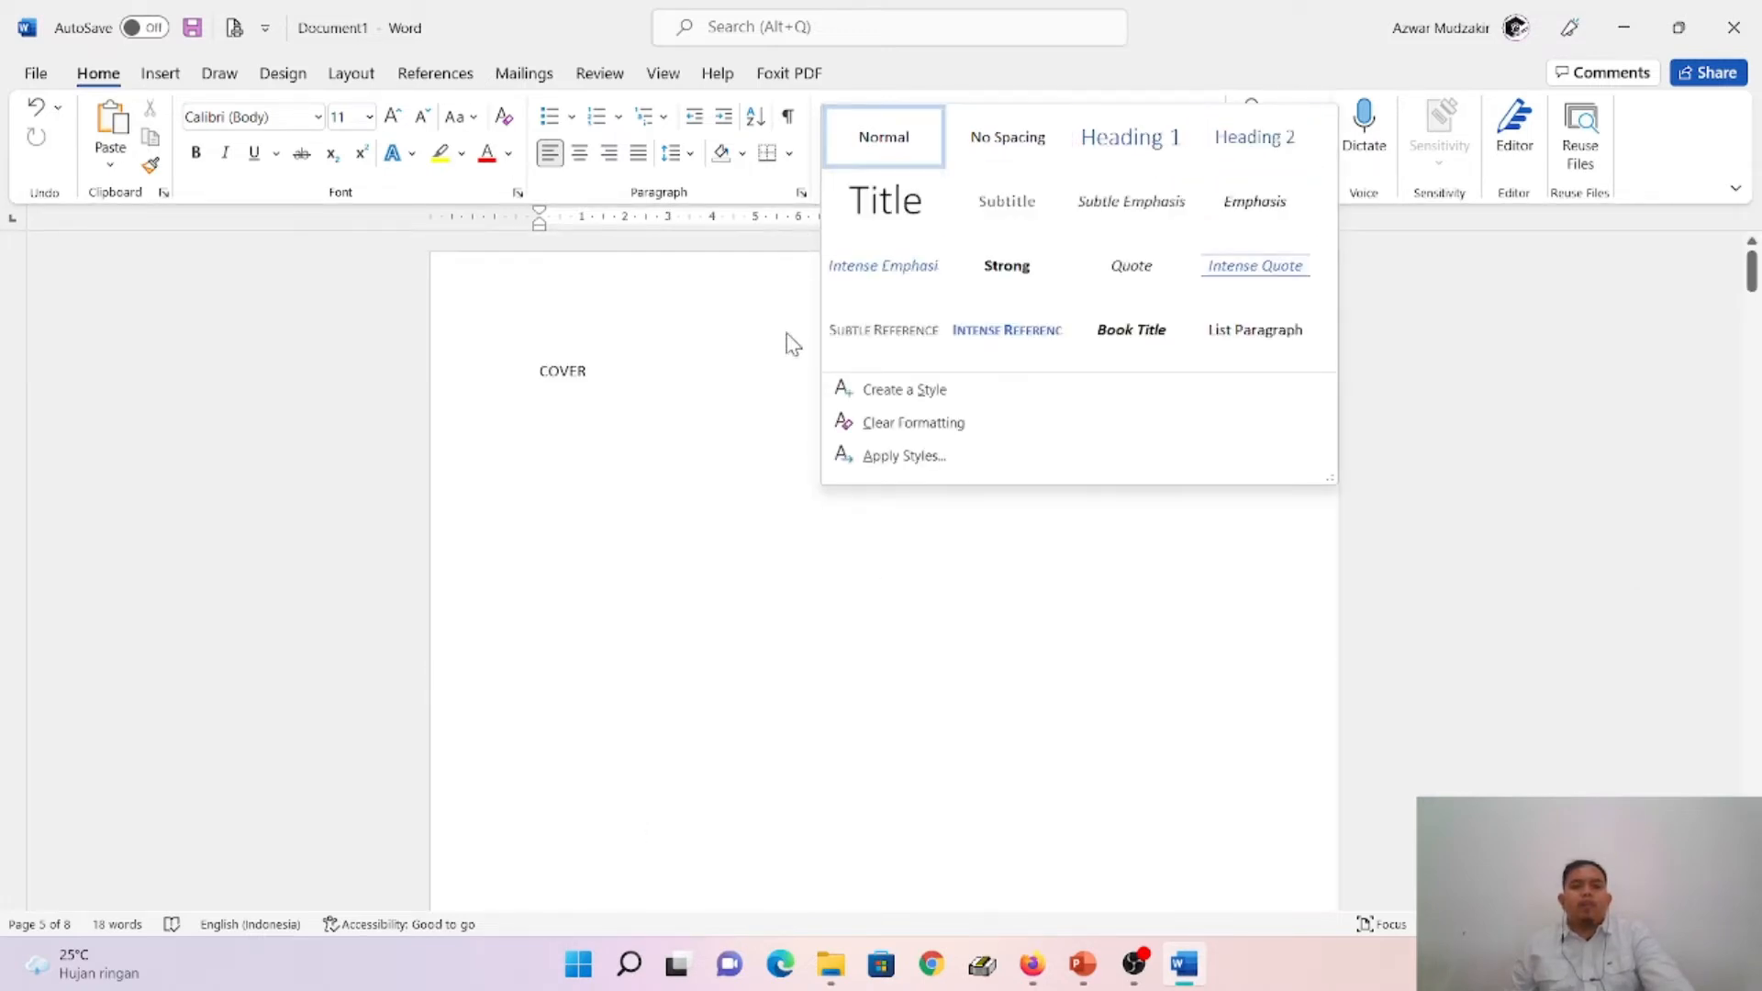
click(1076, 974)
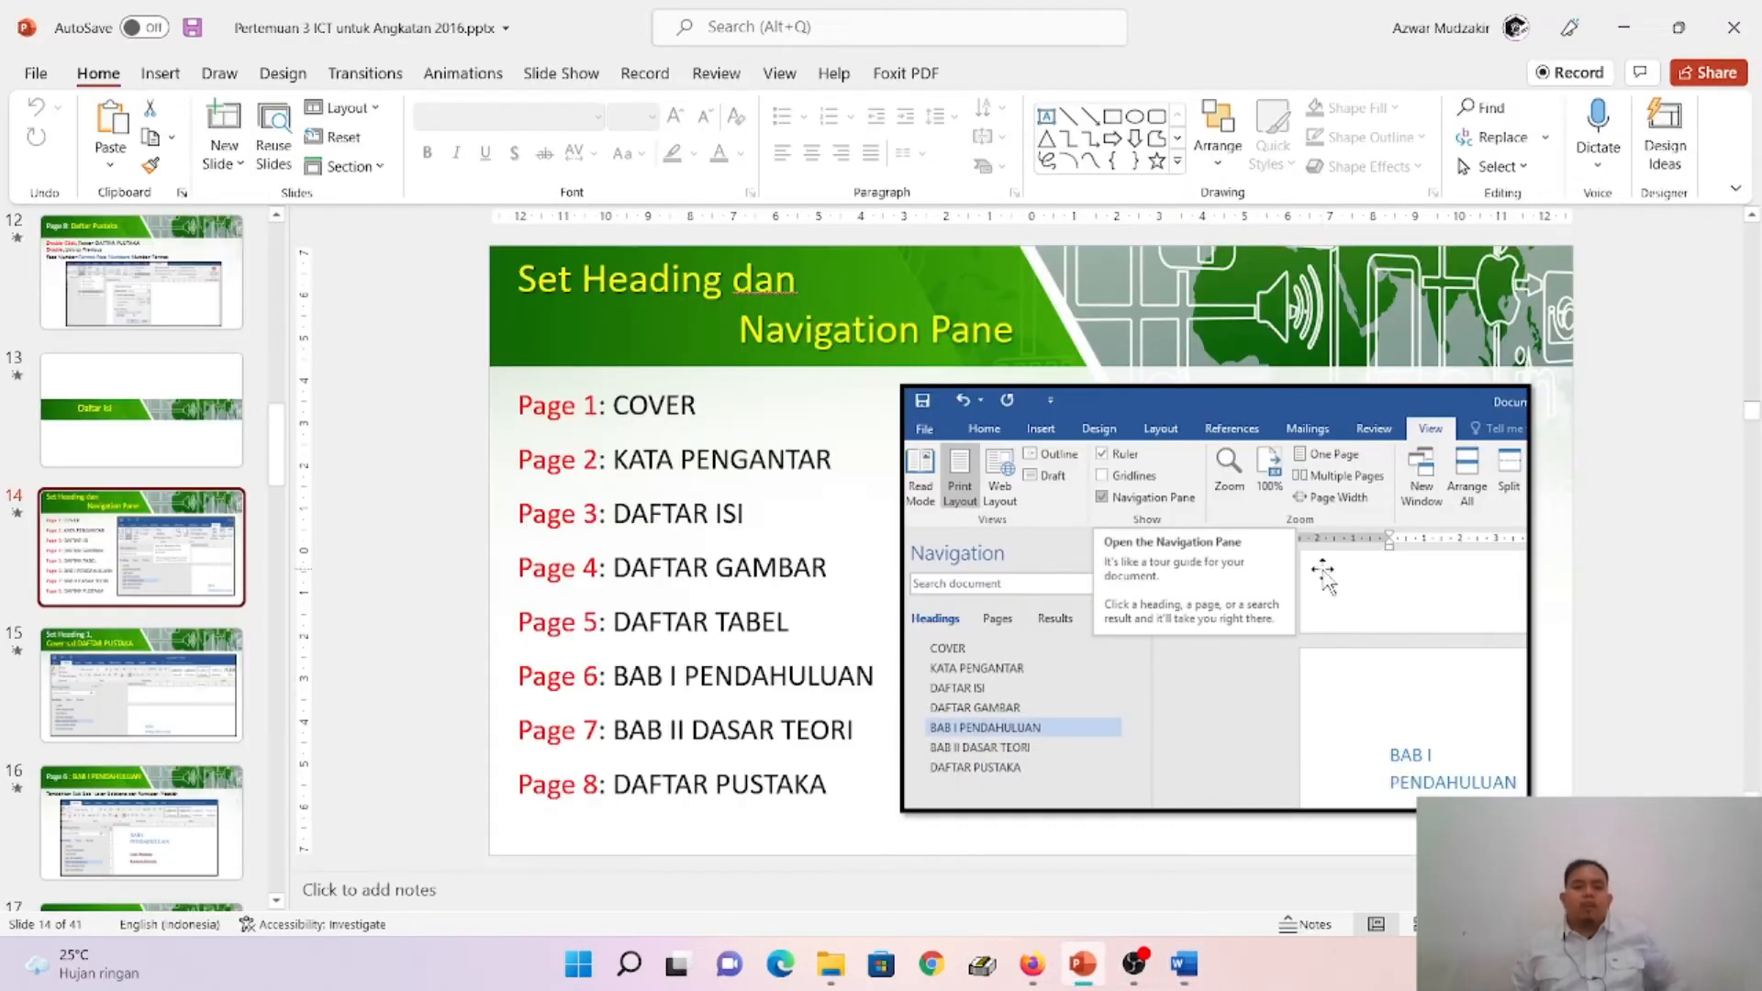
click(133, 702)
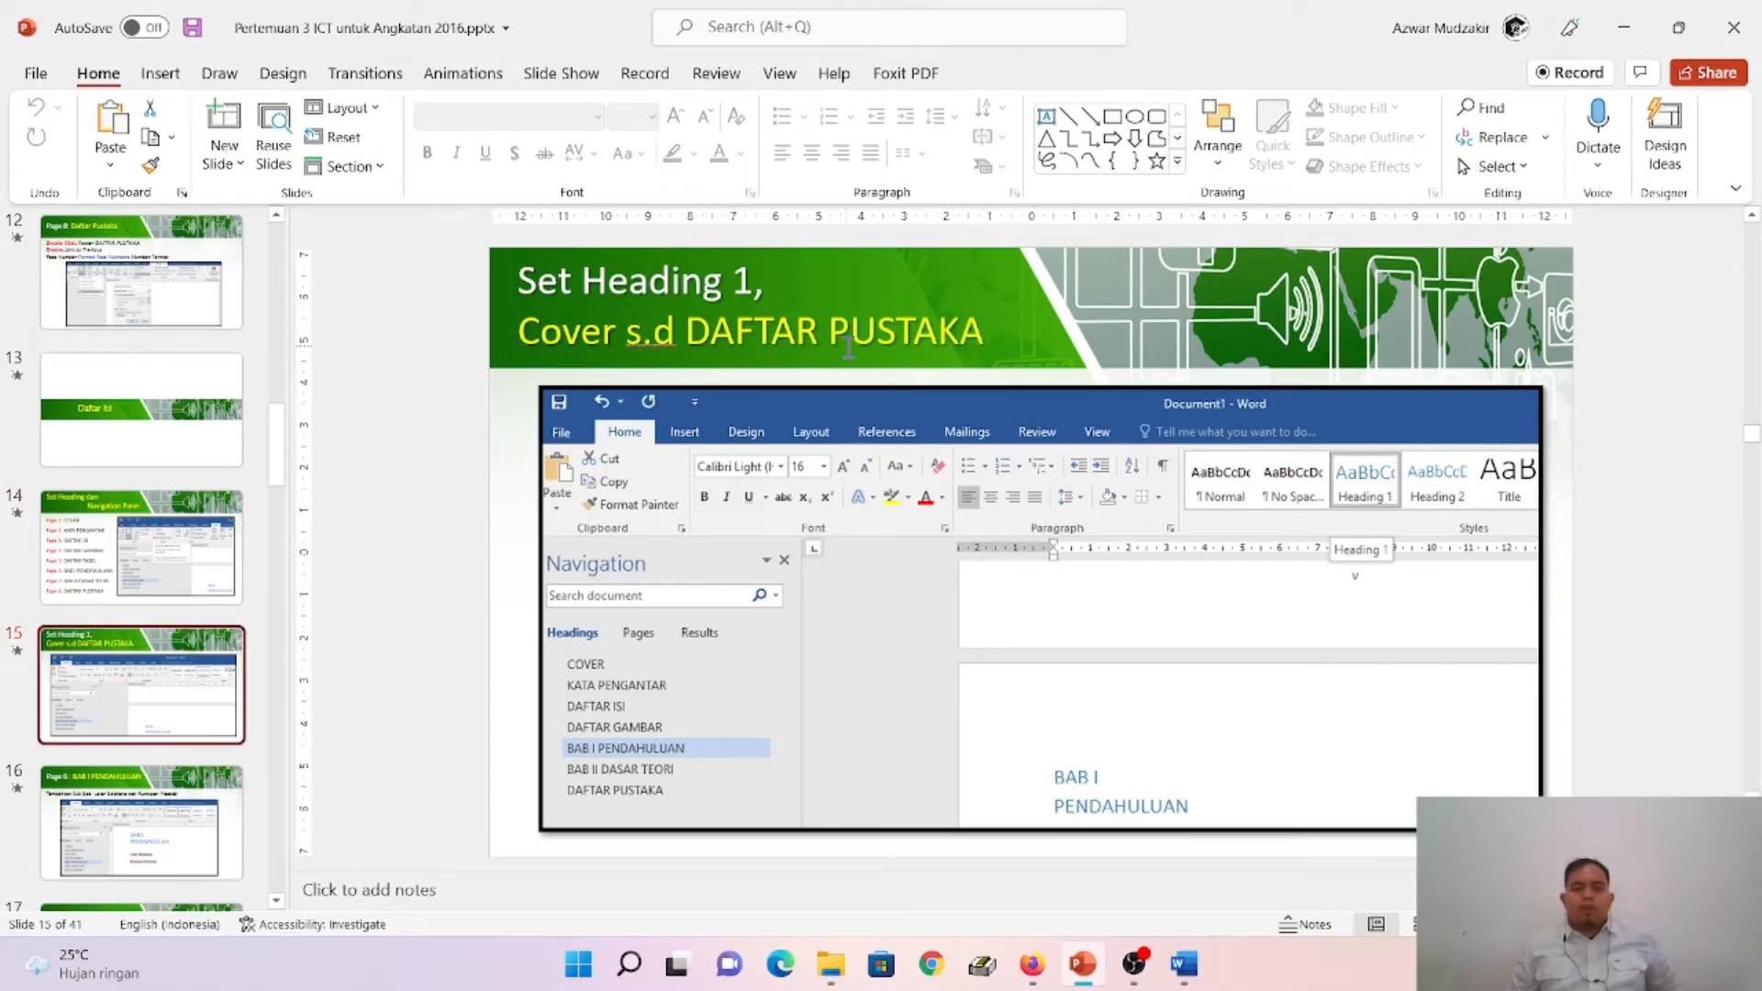
- Switch to Word and apply the Heading 1 style to the COVER title
click(1184, 964)
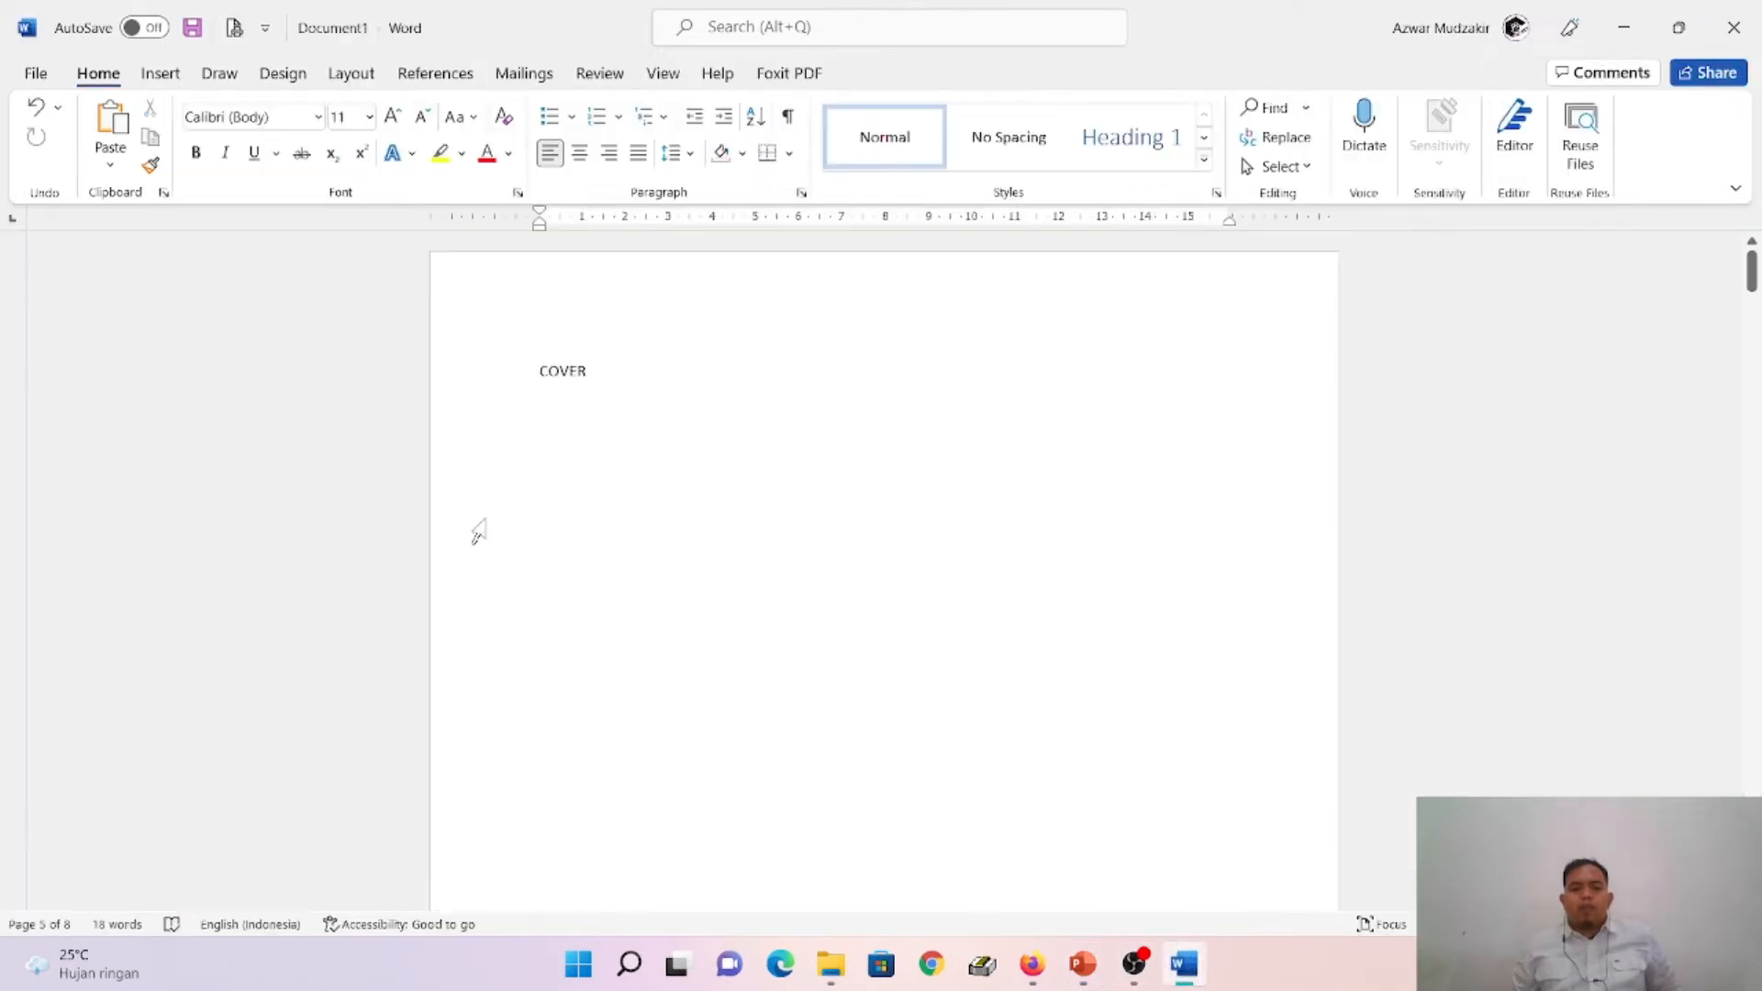
click(601, 364)
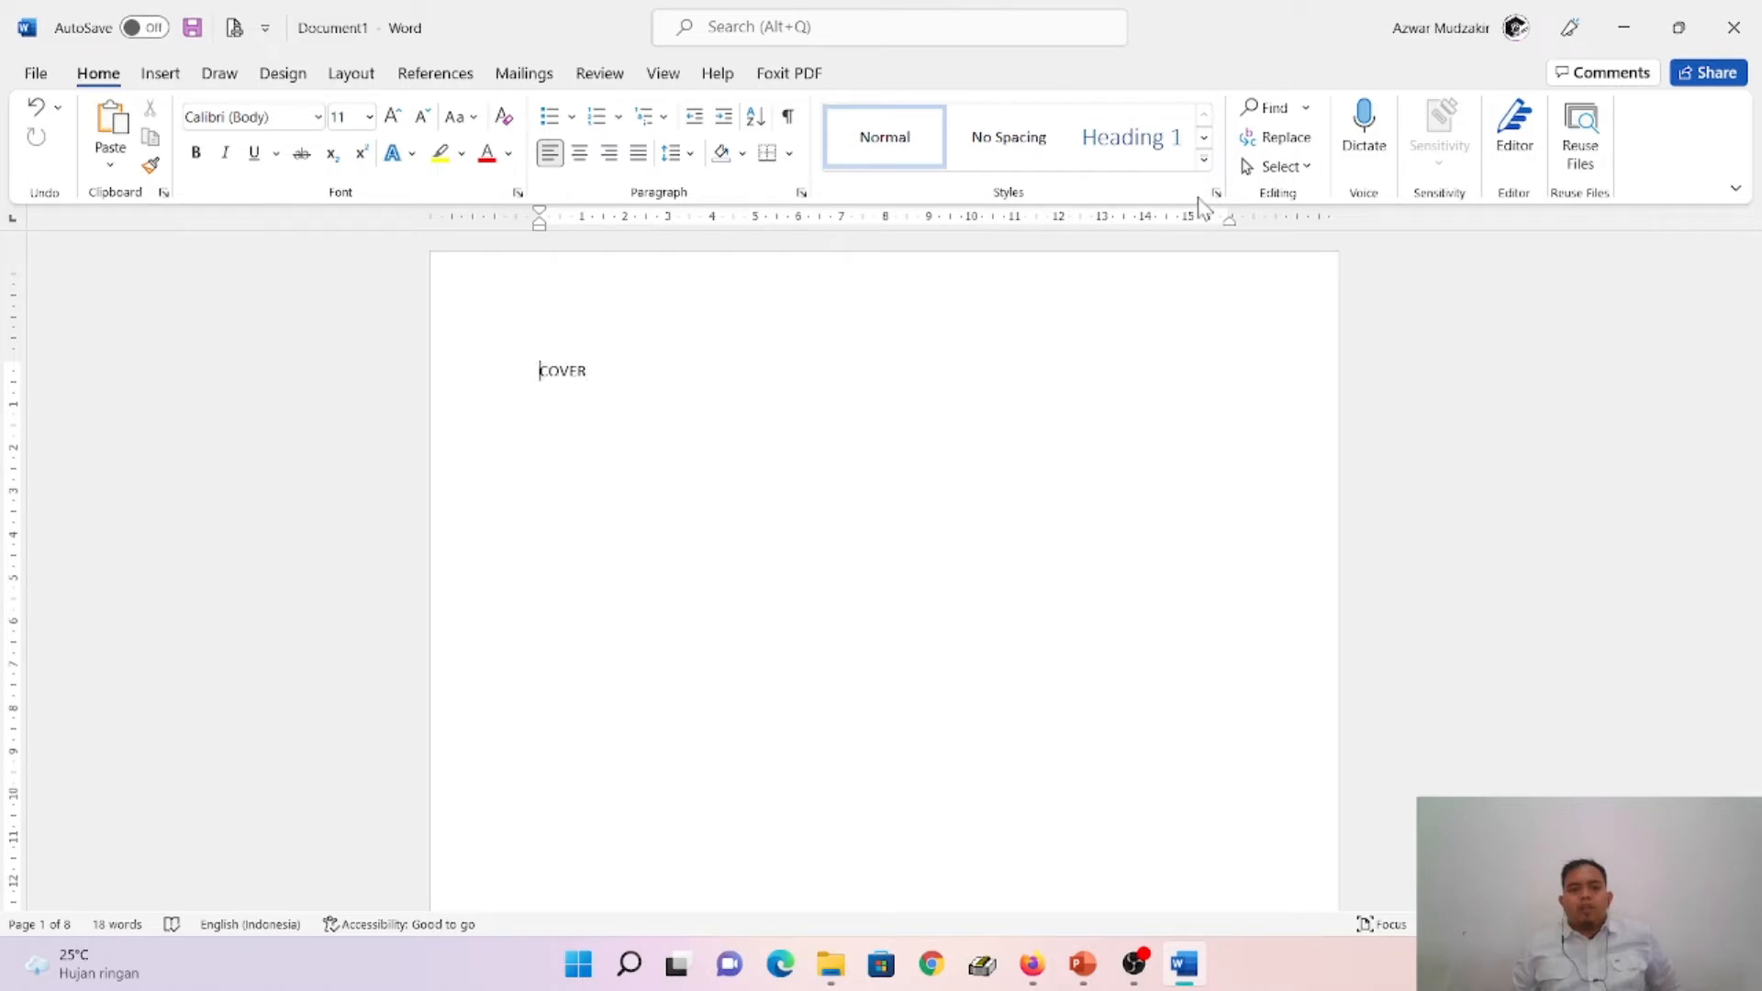
click(1164, 142)
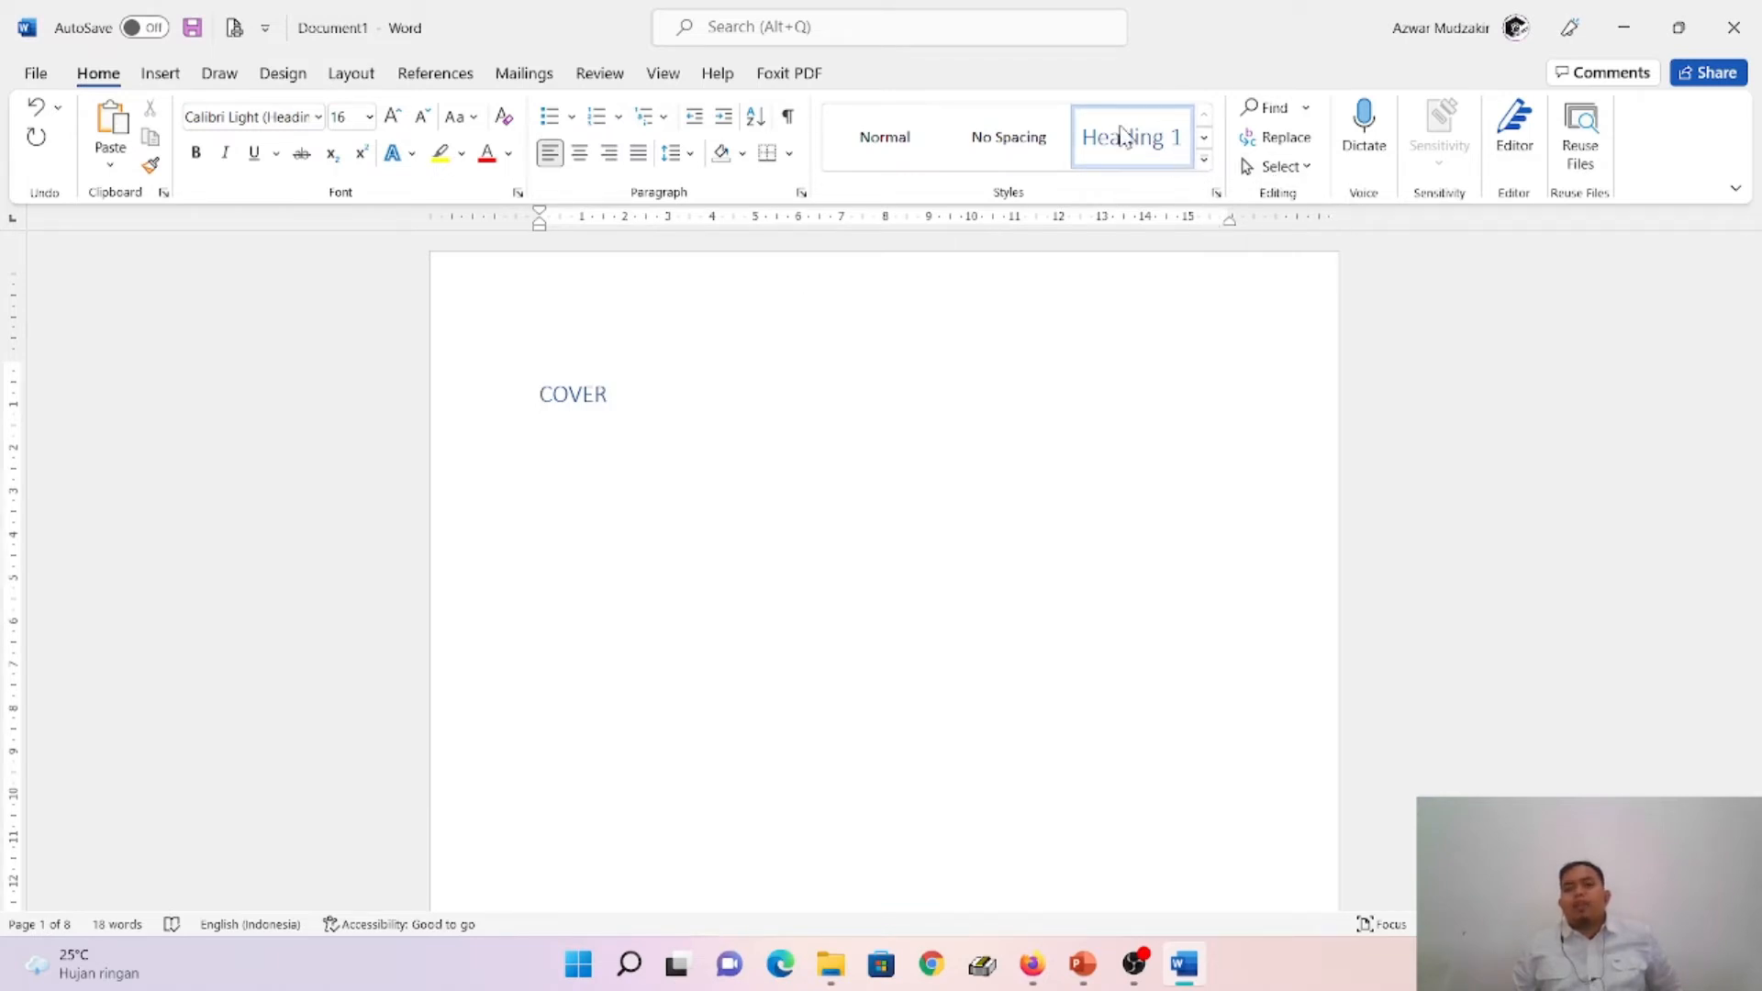
- Modify the Heading 1 style to use automatic font colour, bold text and centred alignment
right_click(1132, 156)
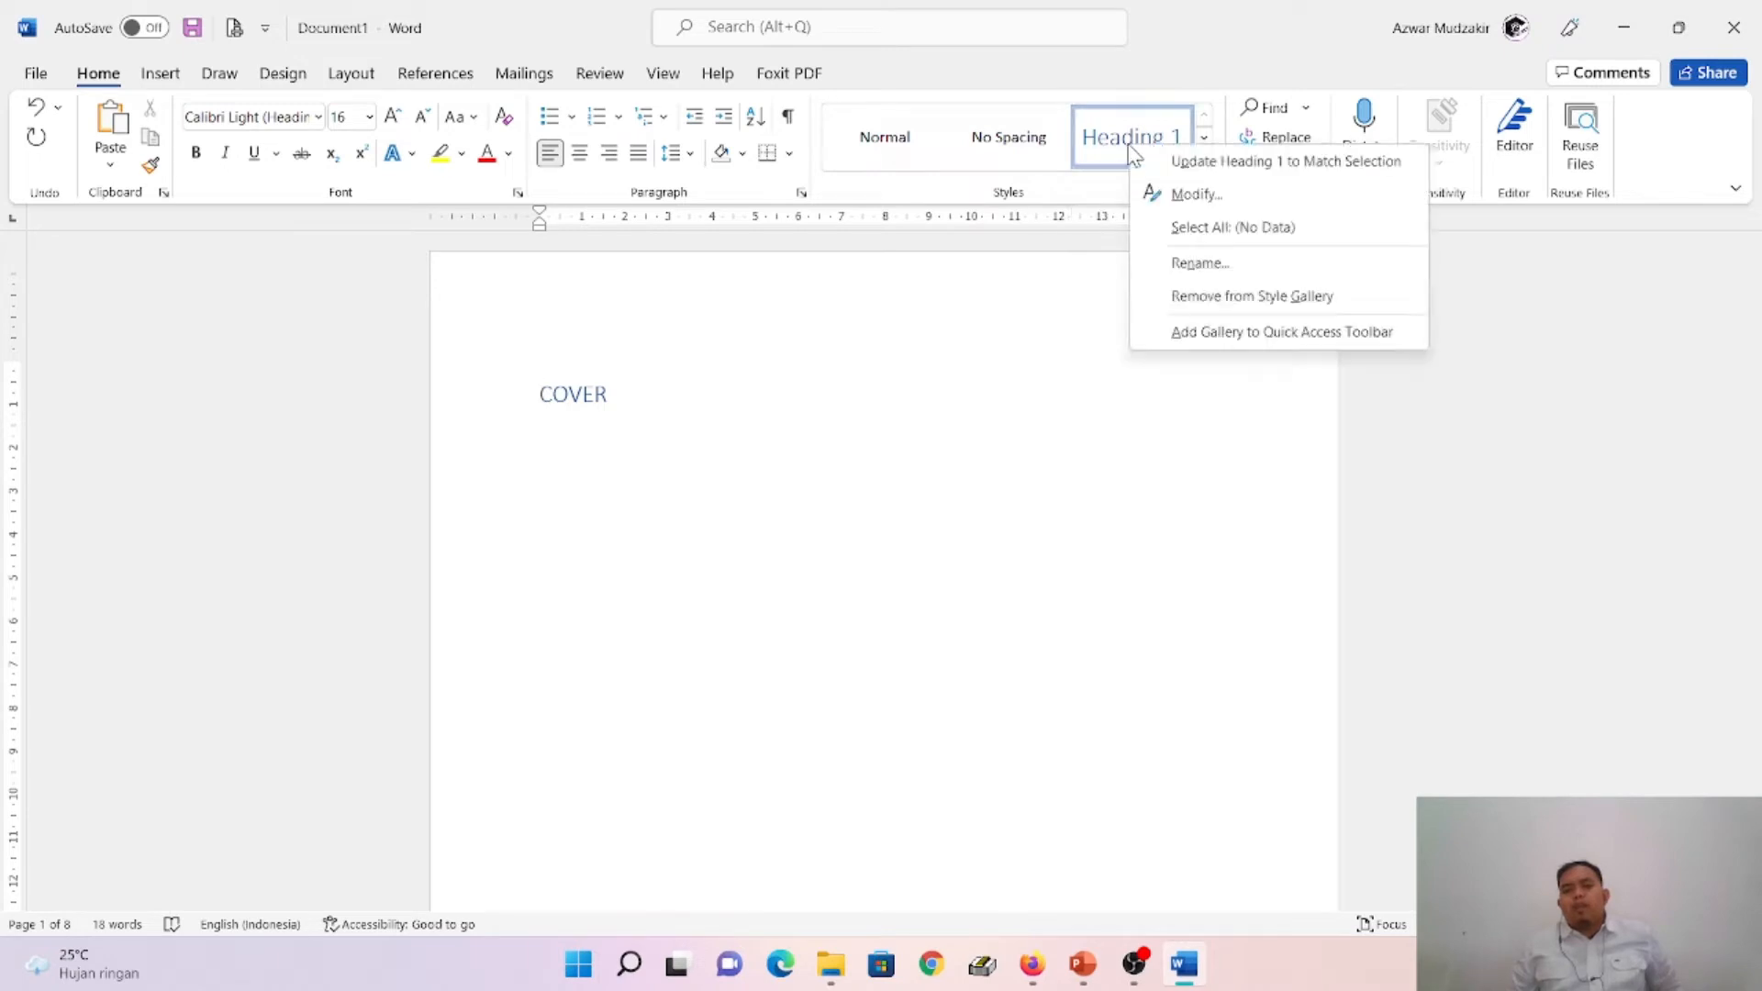
click(1155, 200)
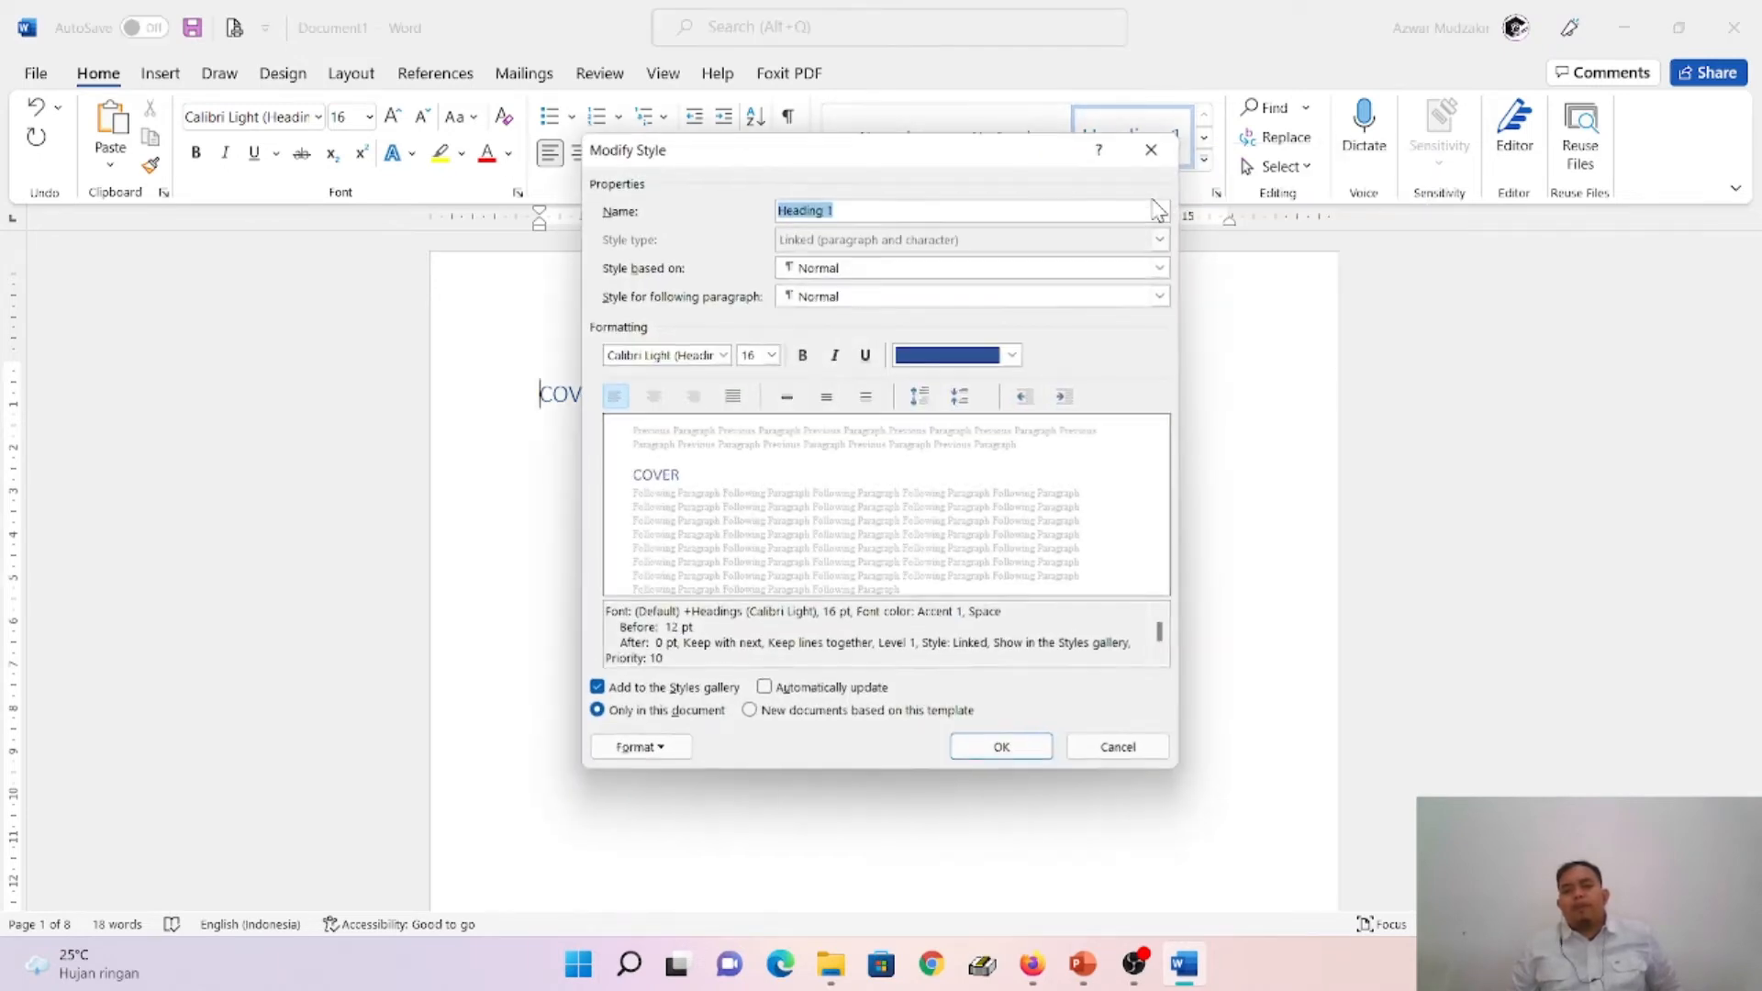
click(1013, 356)
click(980, 383)
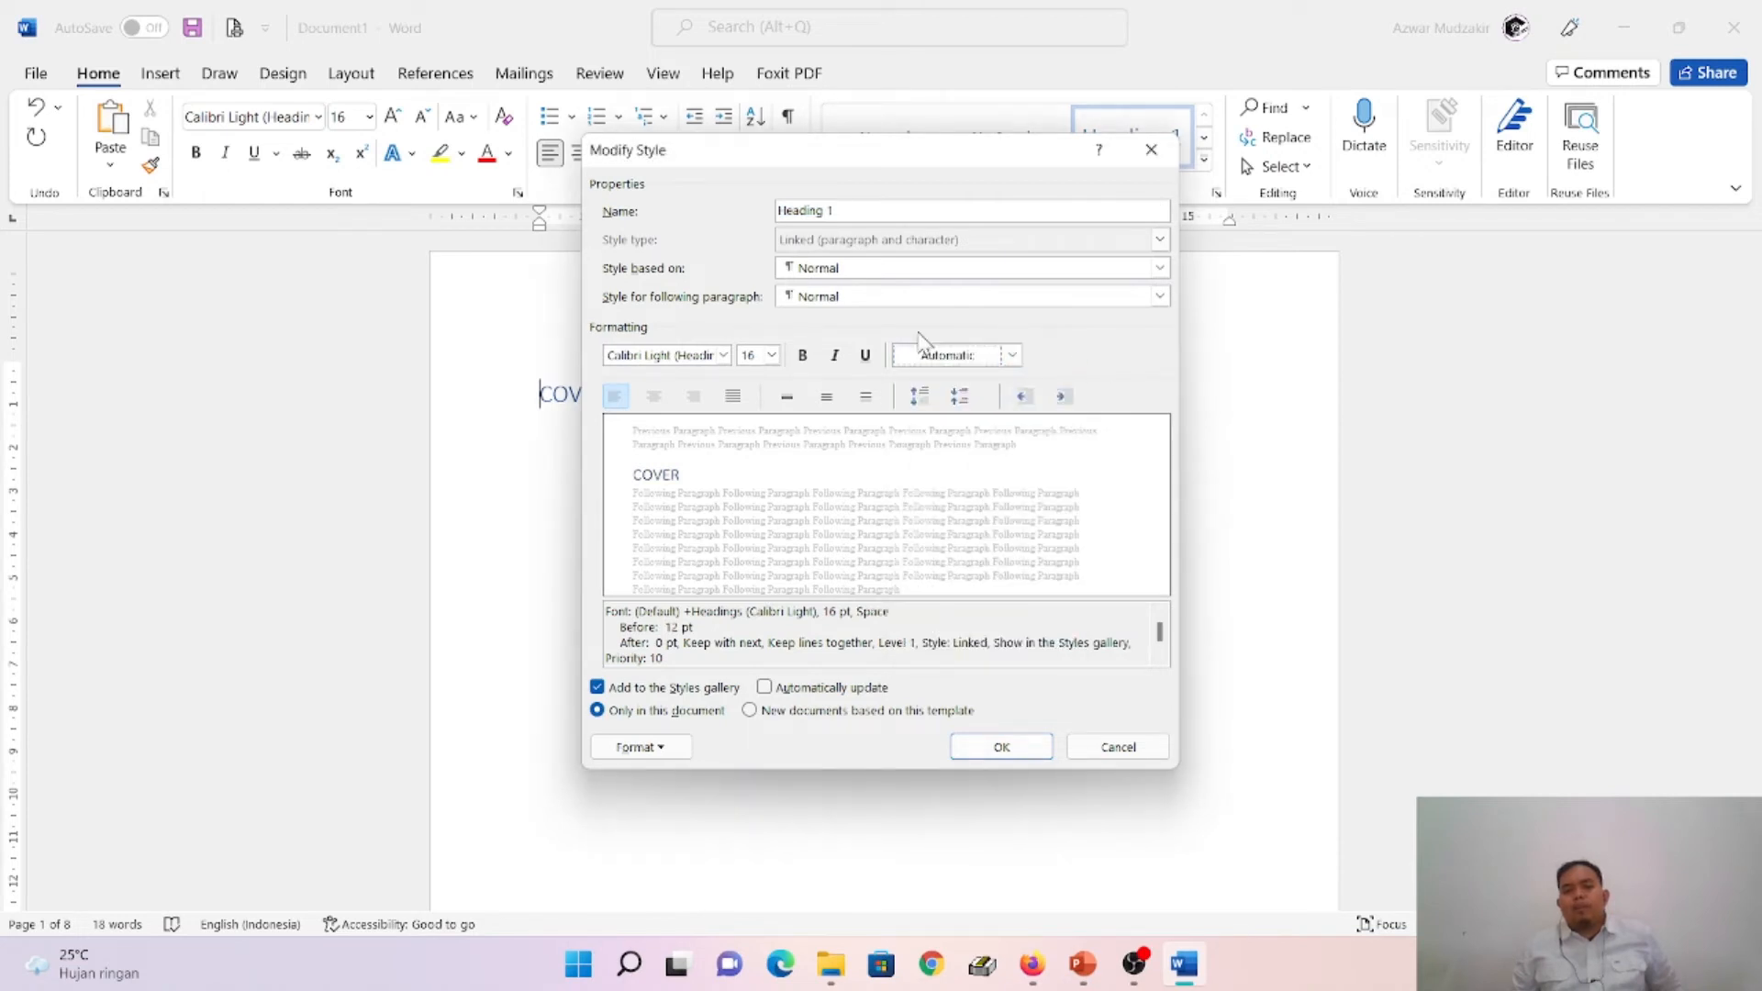
click(804, 357)
click(654, 397)
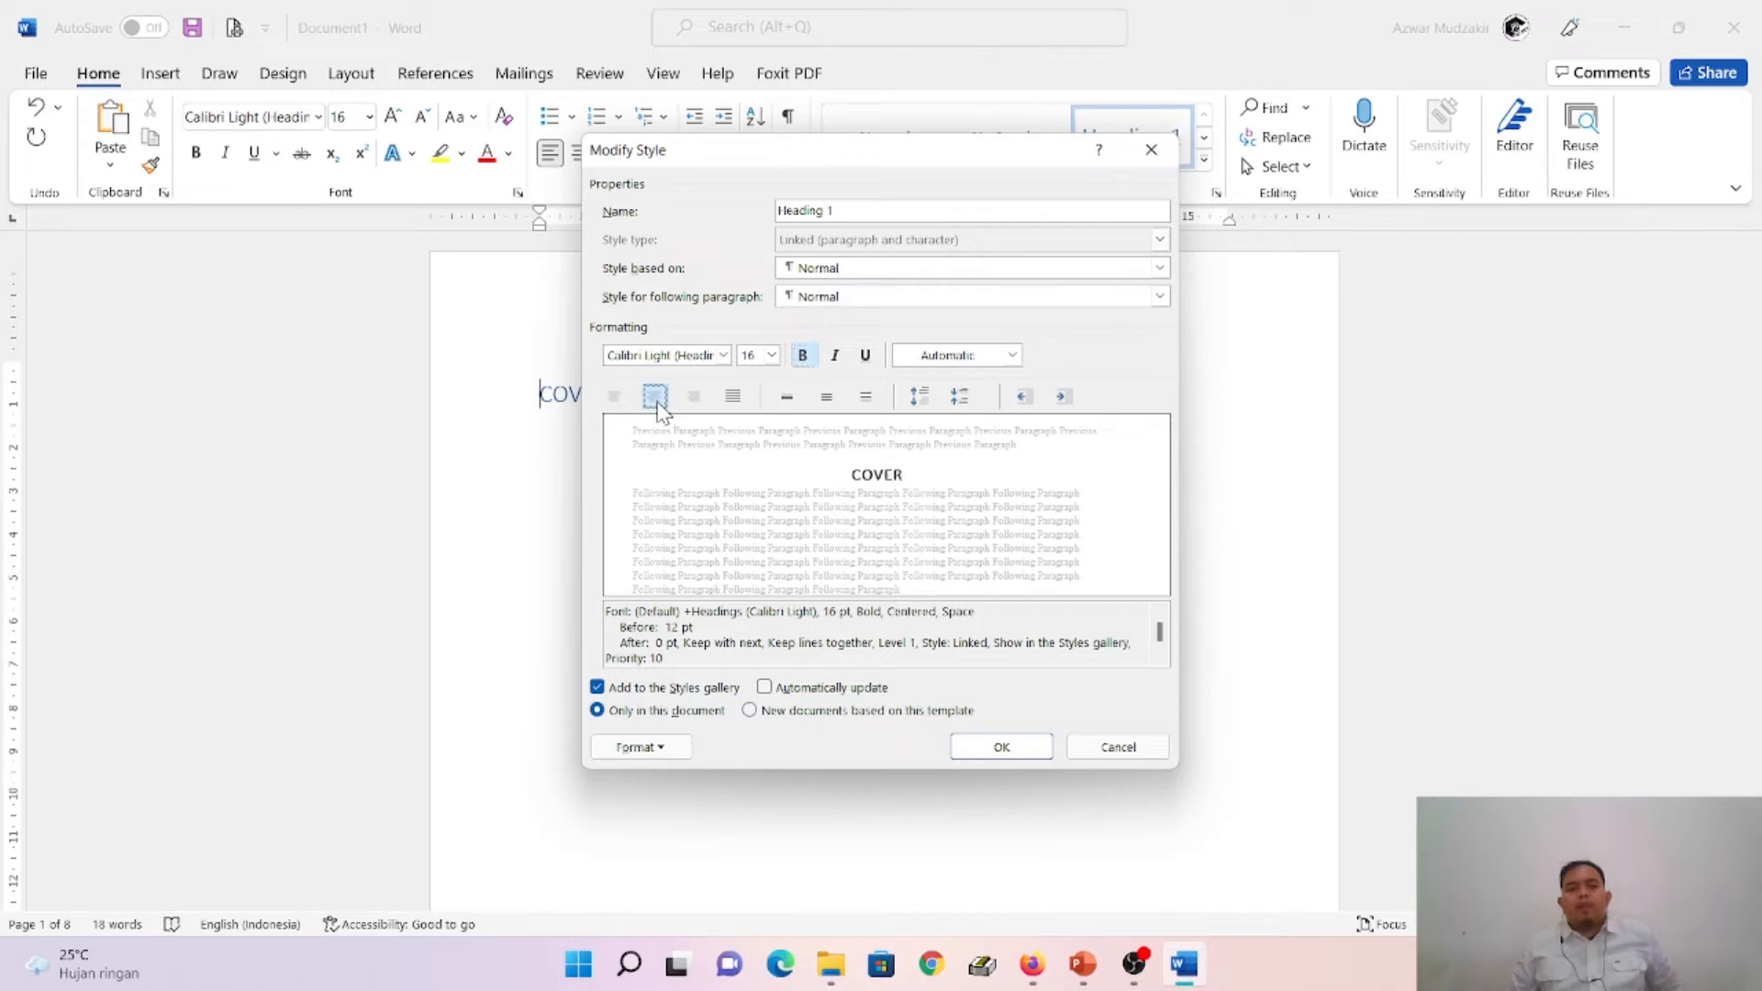
click(1000, 747)
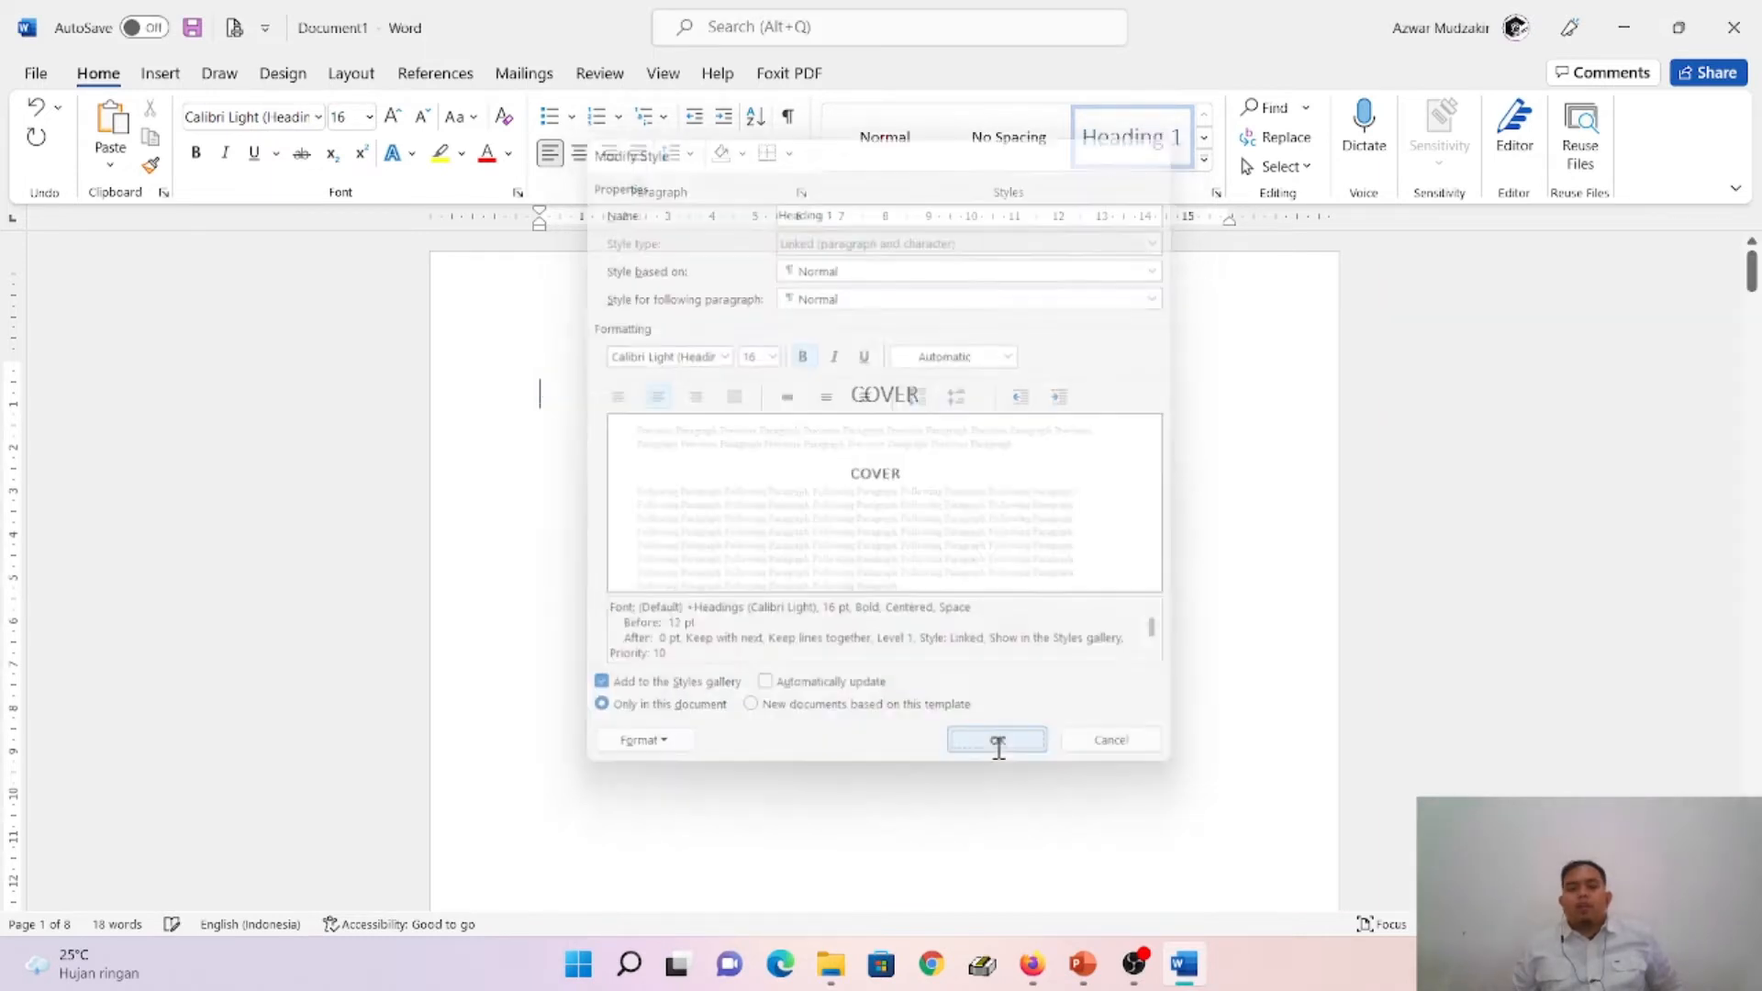
- Apply the Heading 1 style to the KATA PENGANTAR and DAFTAR ISI titles
scroll(906, 556, down, 2)
scroll(906, 556, down, 10)
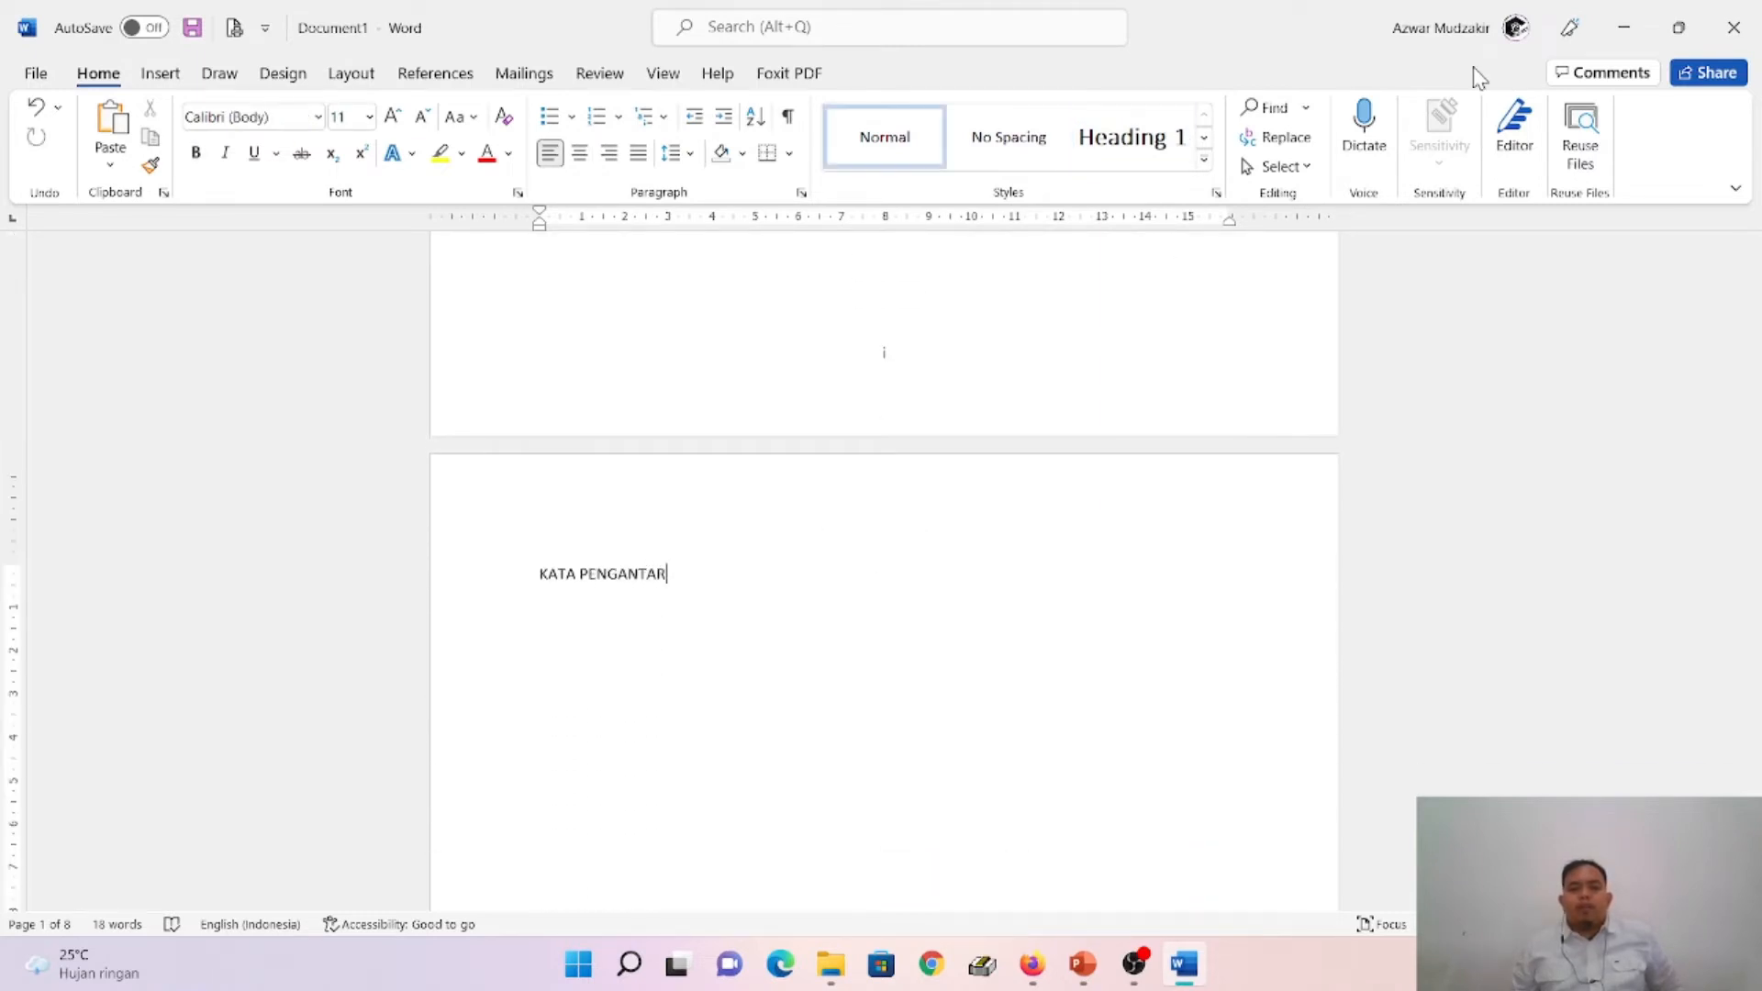
click(1141, 160)
scroll(900, 588, down, 2)
scroll(900, 589, down, 12)
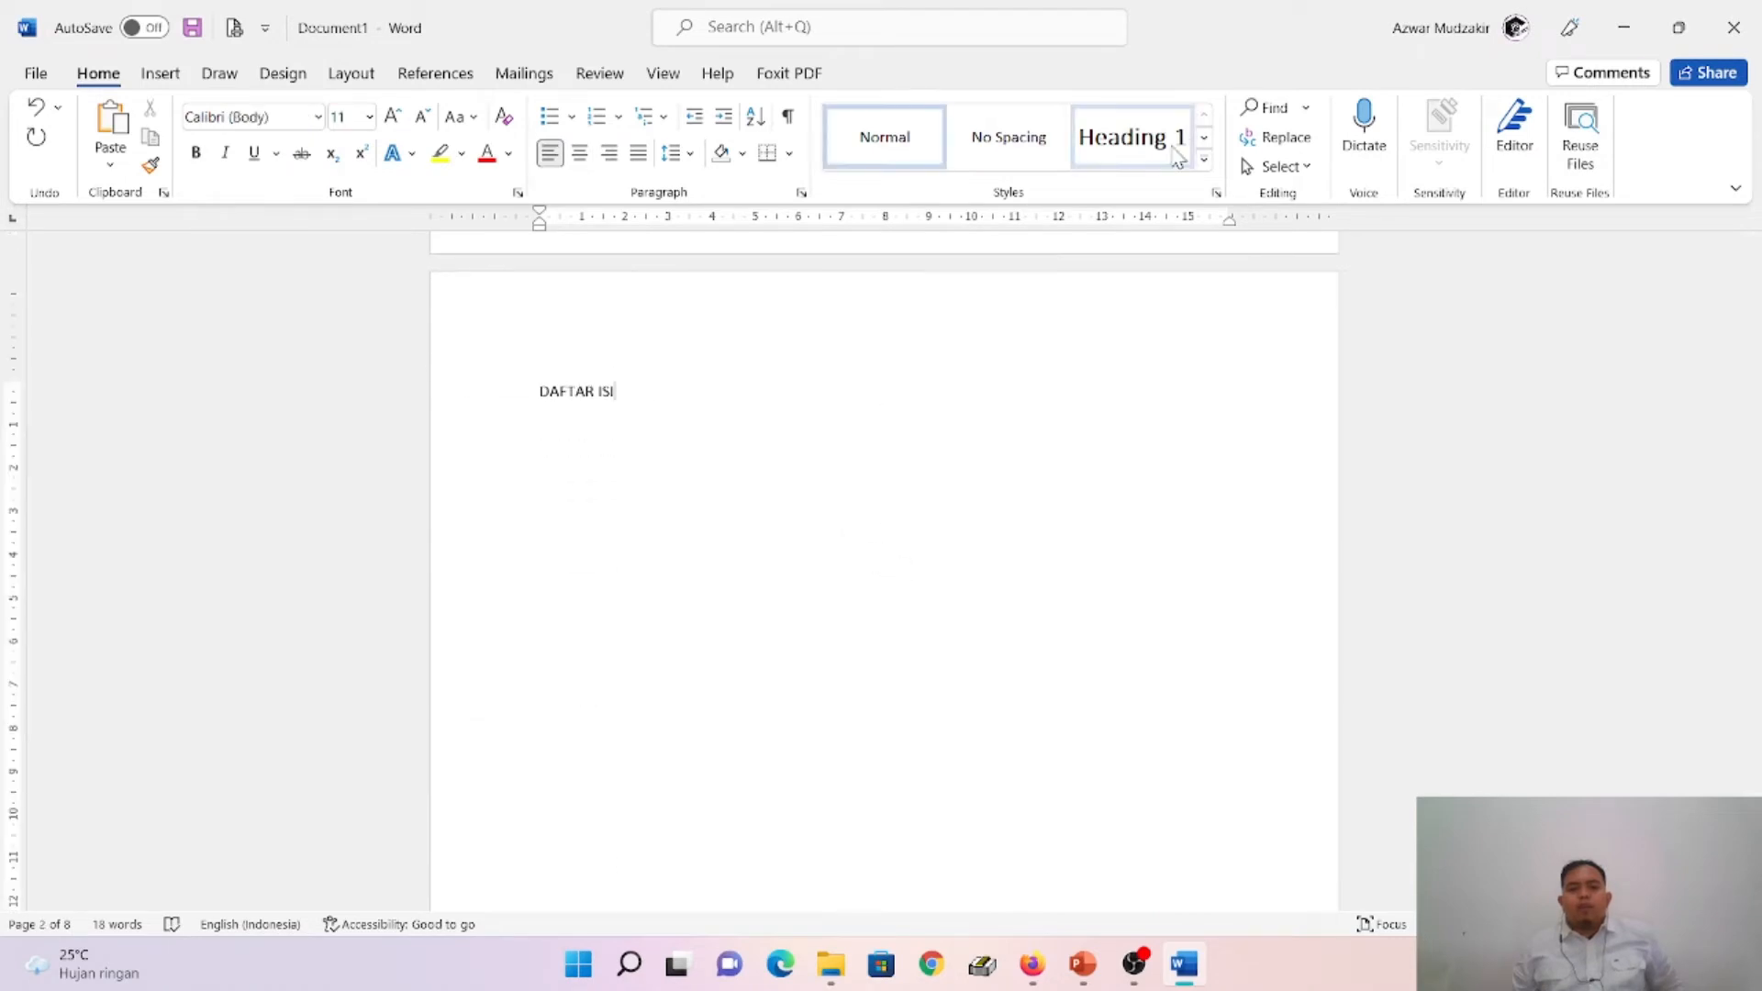
click(1138, 147)
- Apply the Heading 1 style to the DAFTAR GAMBAR and DAFTAR TABEL titles
scroll(747, 608, down, 8)
scroll(754, 601, down, 5)
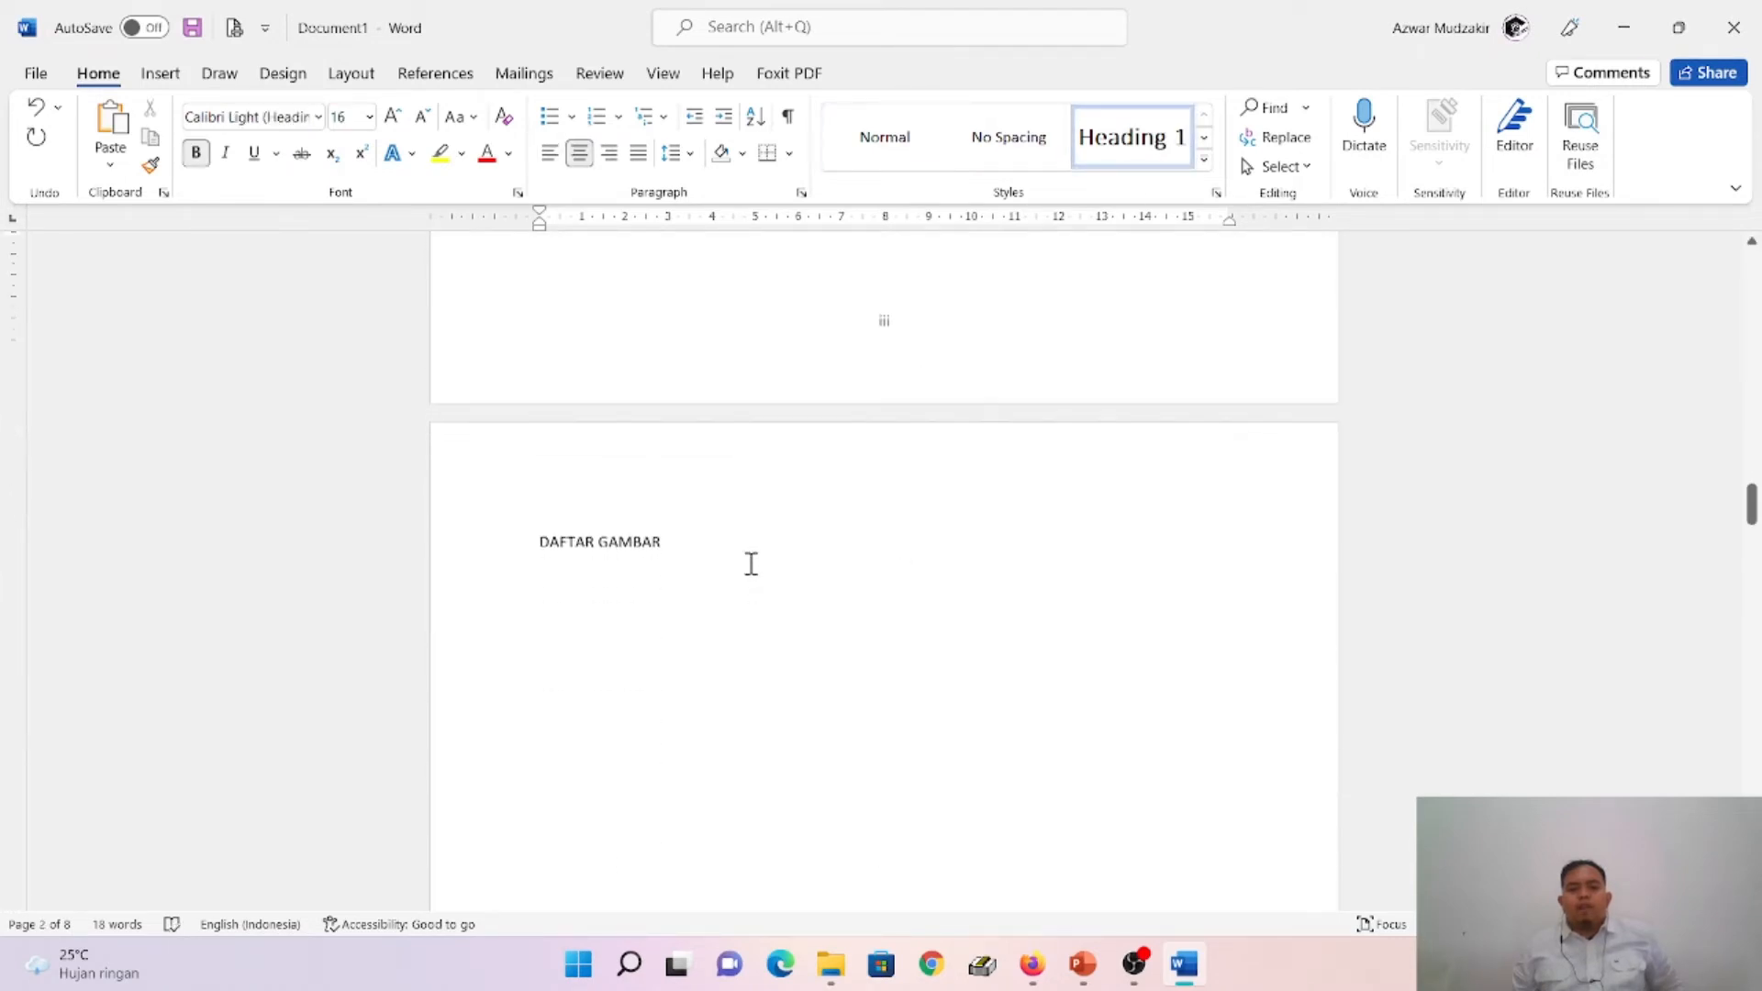
click(688, 481)
click(1151, 156)
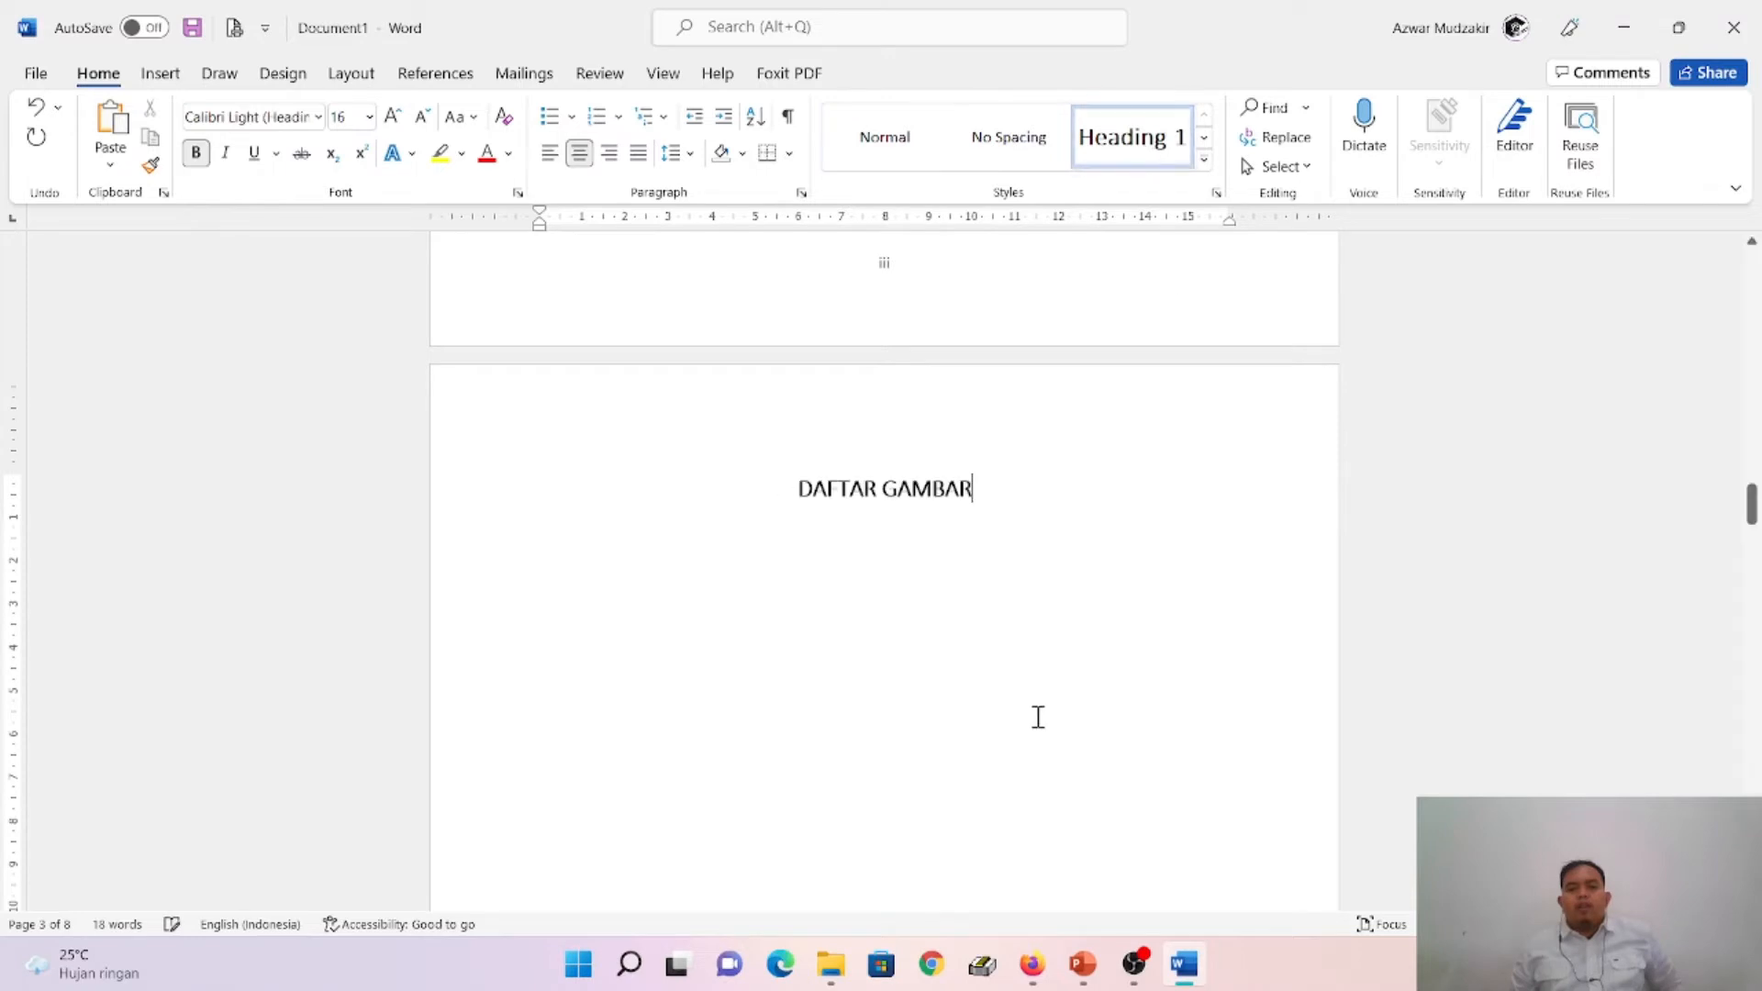
scroll(1035, 716, down, 12)
click(670, 523)
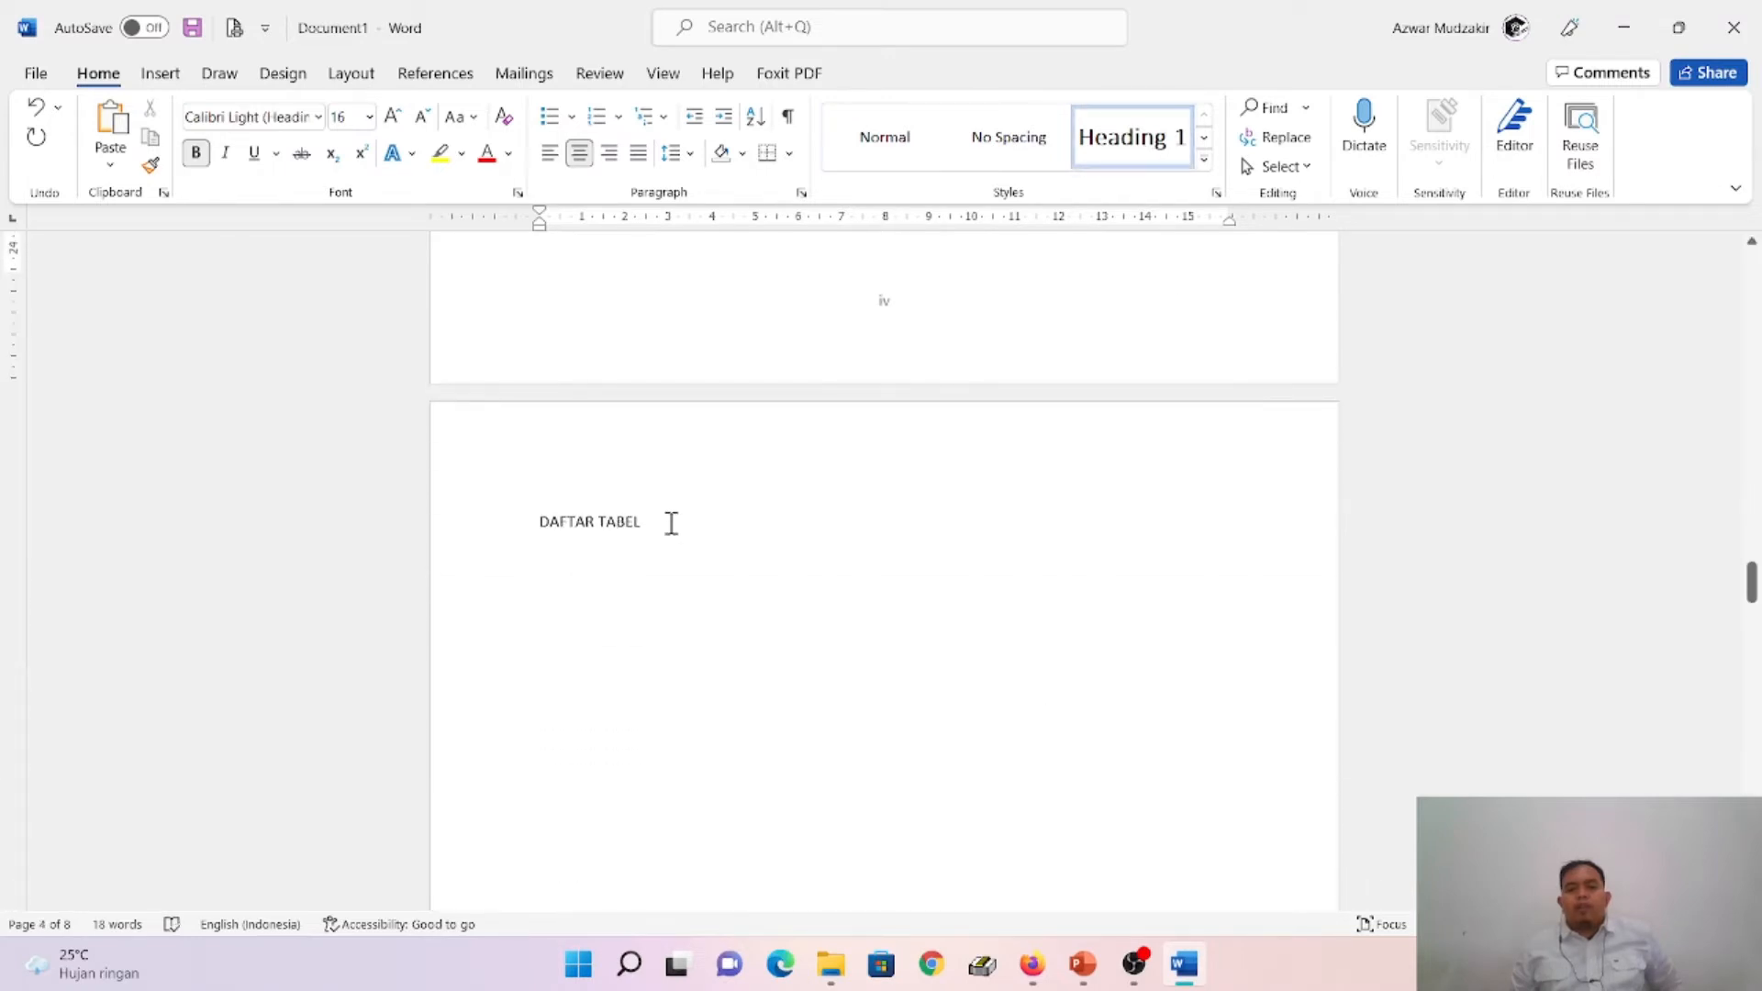
click(1164, 138)
- Apply the Heading 1 style to the BAB I PENDAHULUAN and BAB II TINJAUAN PUSTAKA chapter titles
scroll(894, 680, down, 12)
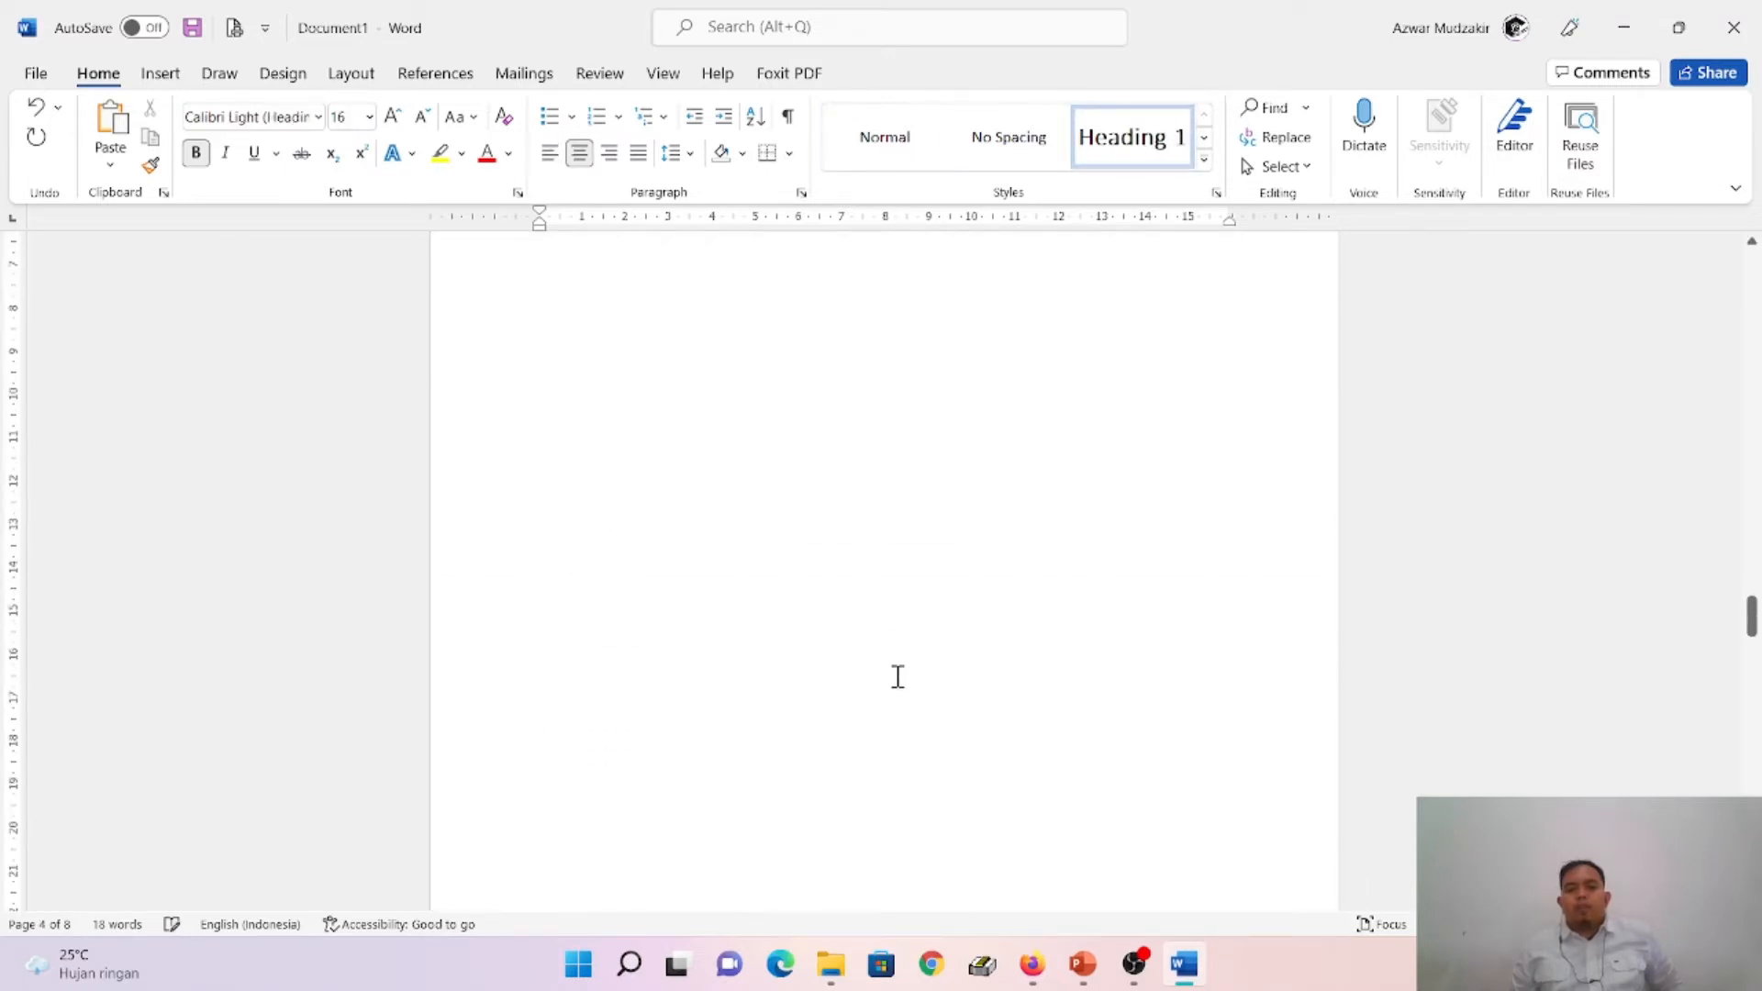
click(596, 670)
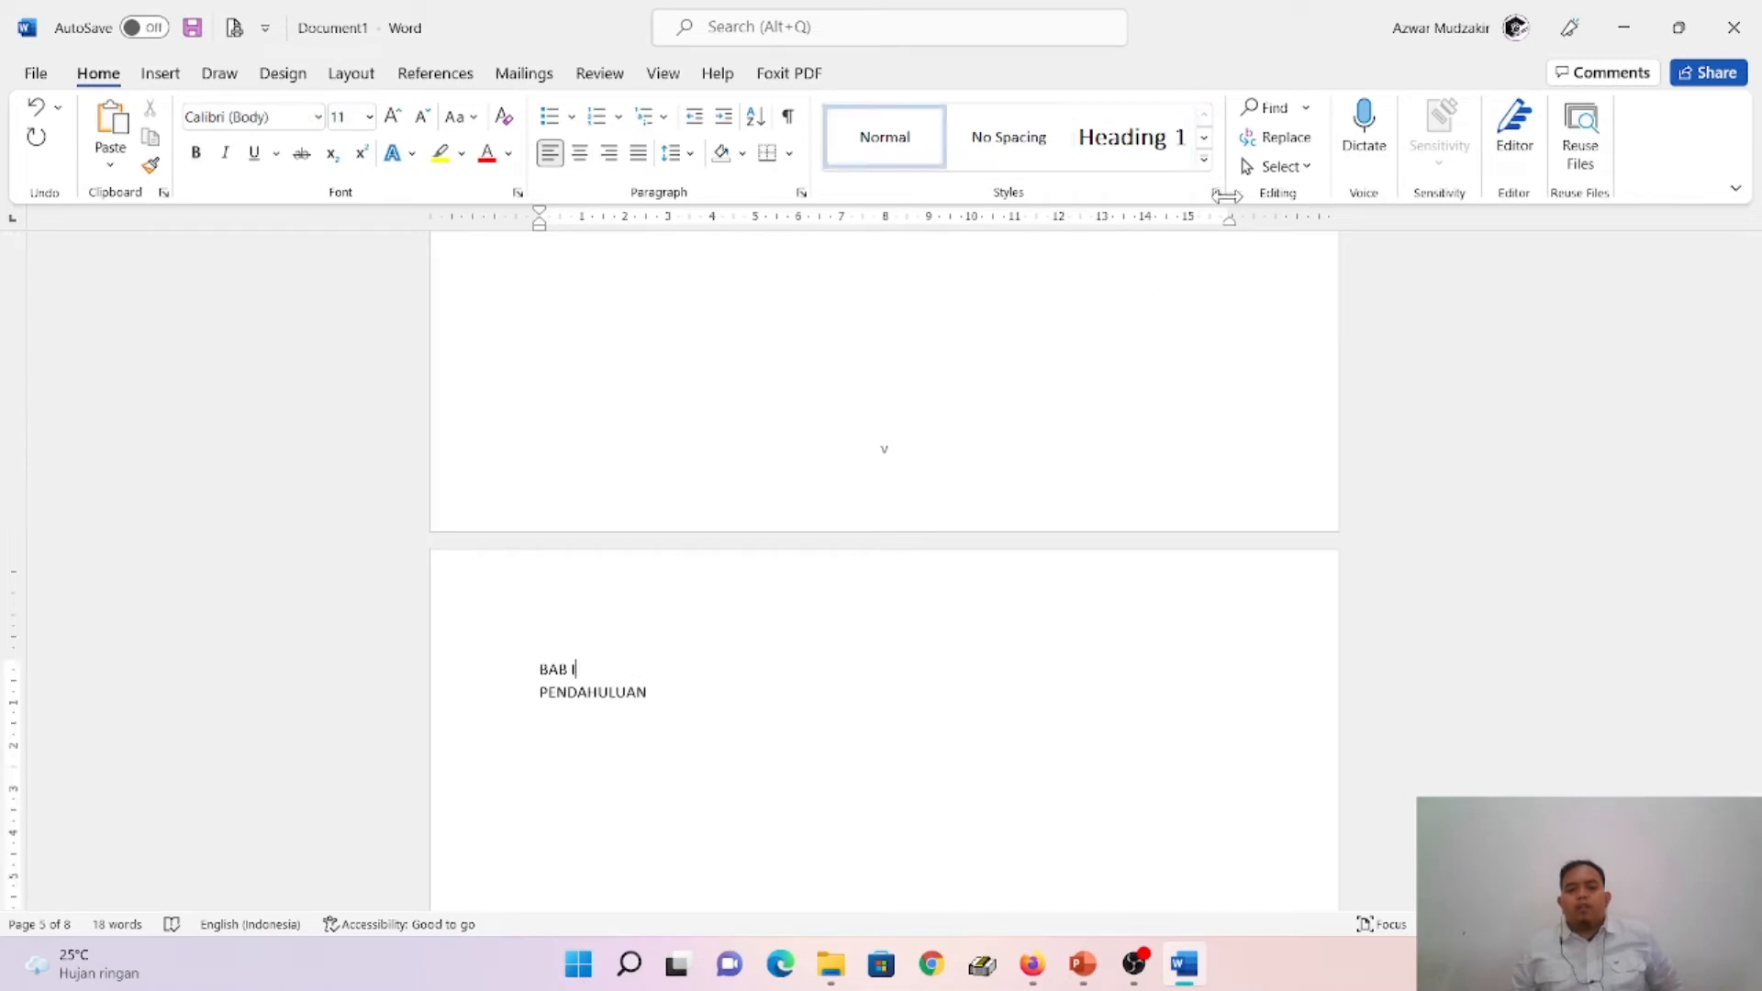
click(1109, 147)
scroll(929, 634, down, 5)
scroll(929, 627, down, 5)
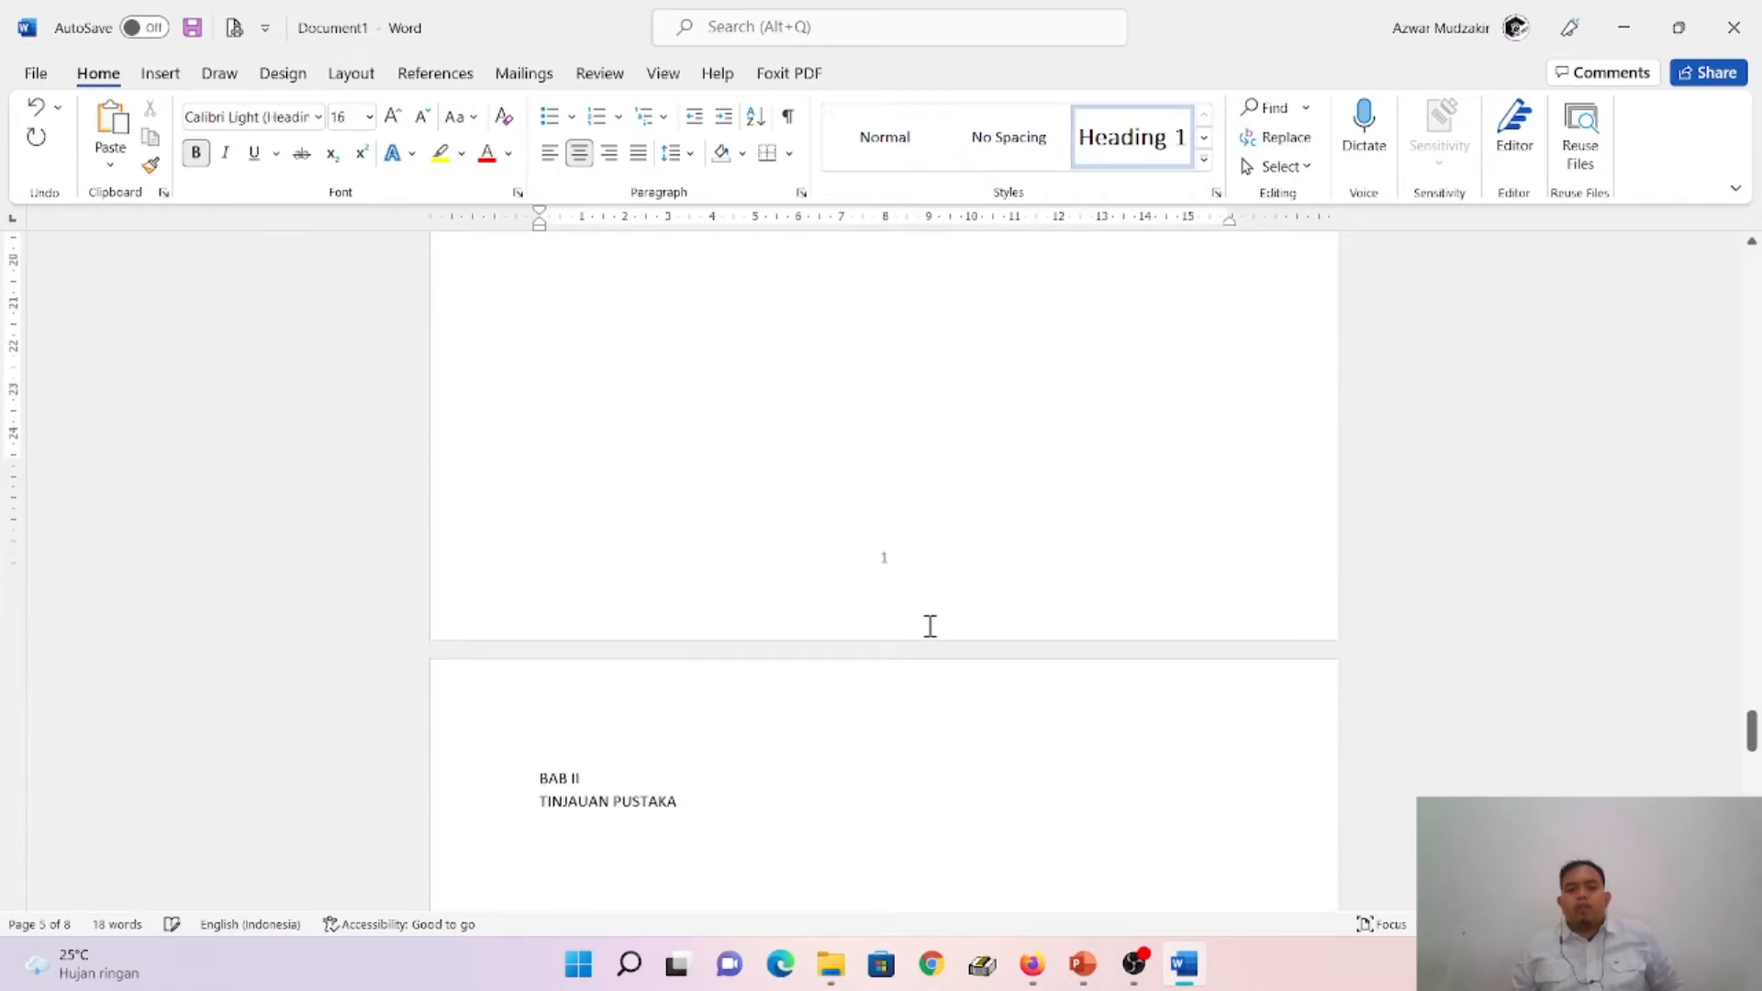
click(1158, 142)
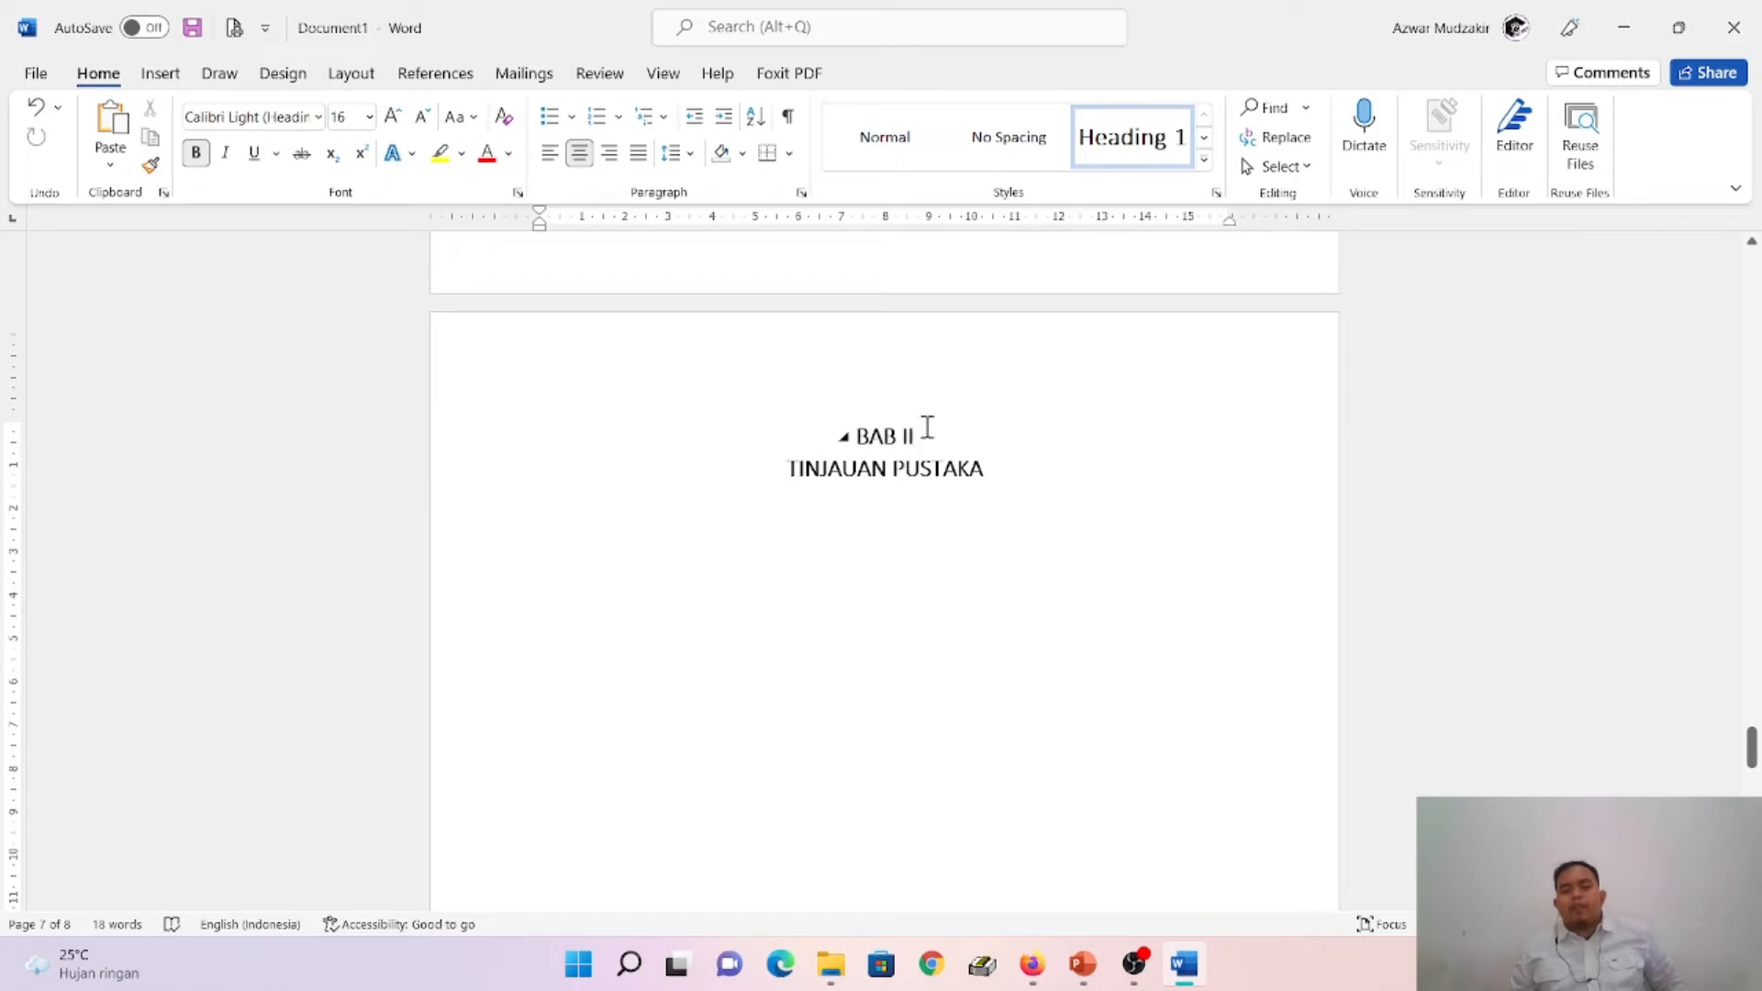
- Apply the Heading 1 style to the DAFTAR PUSTAKA title on the last page
scroll(1062, 602, down, 15)
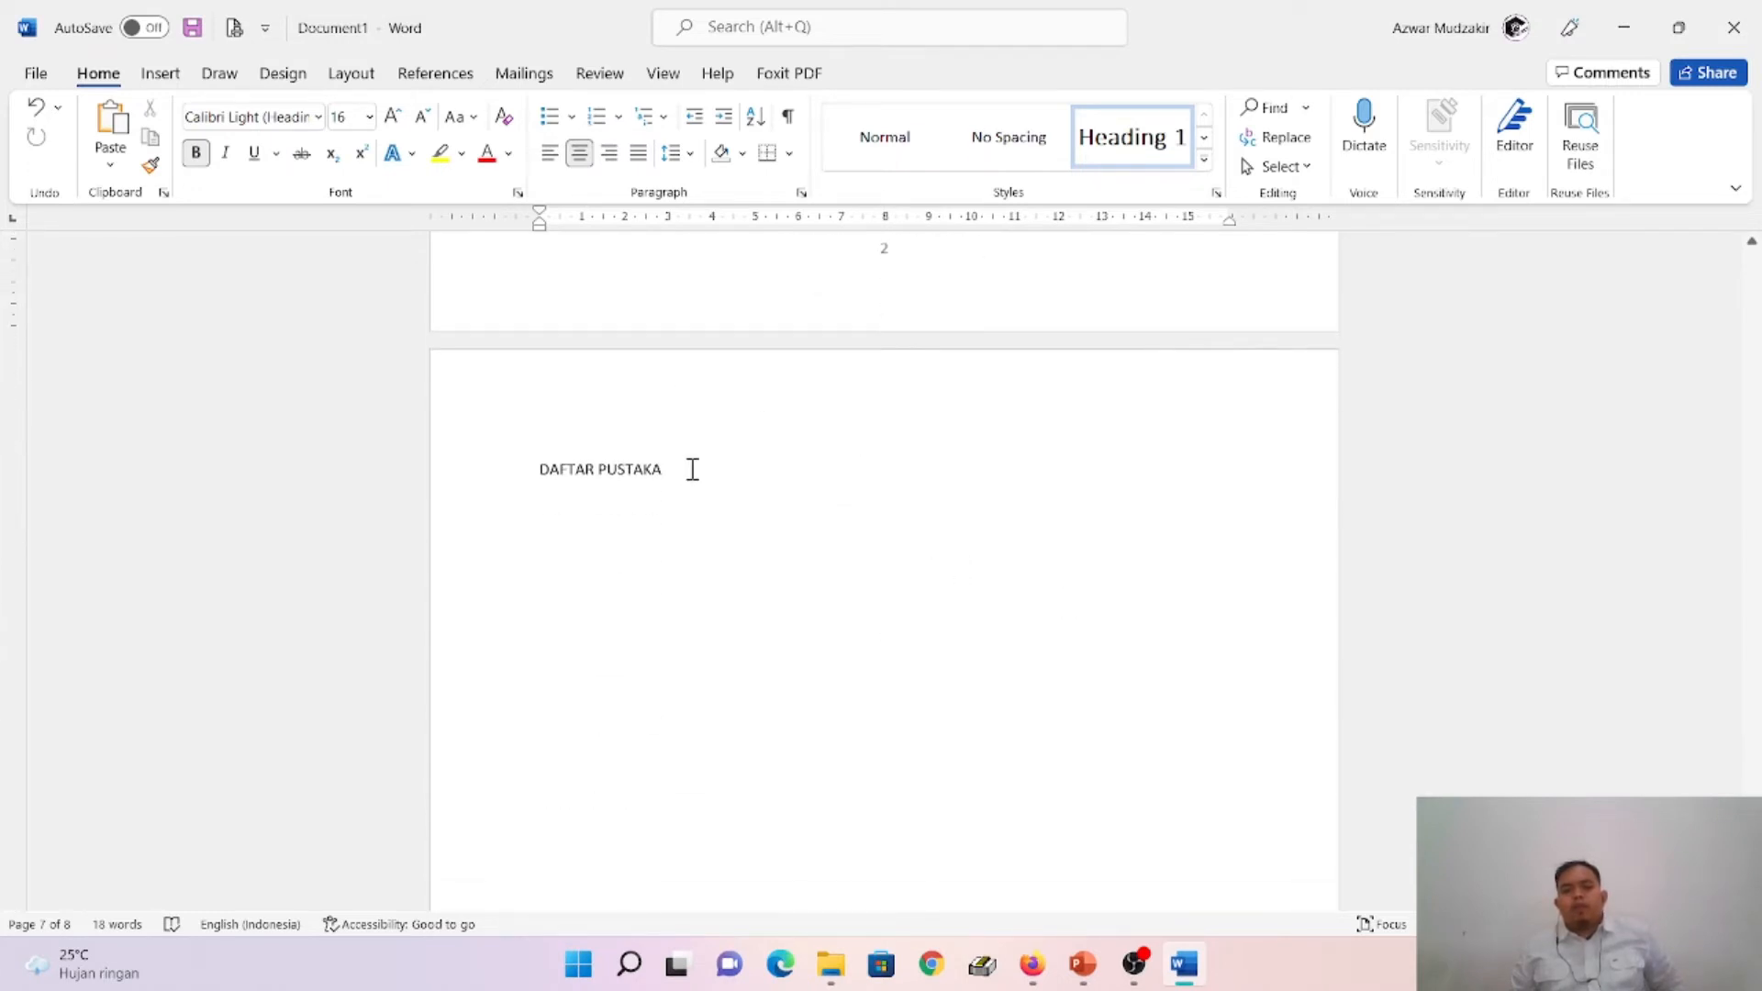
click(693, 469)
click(1121, 147)
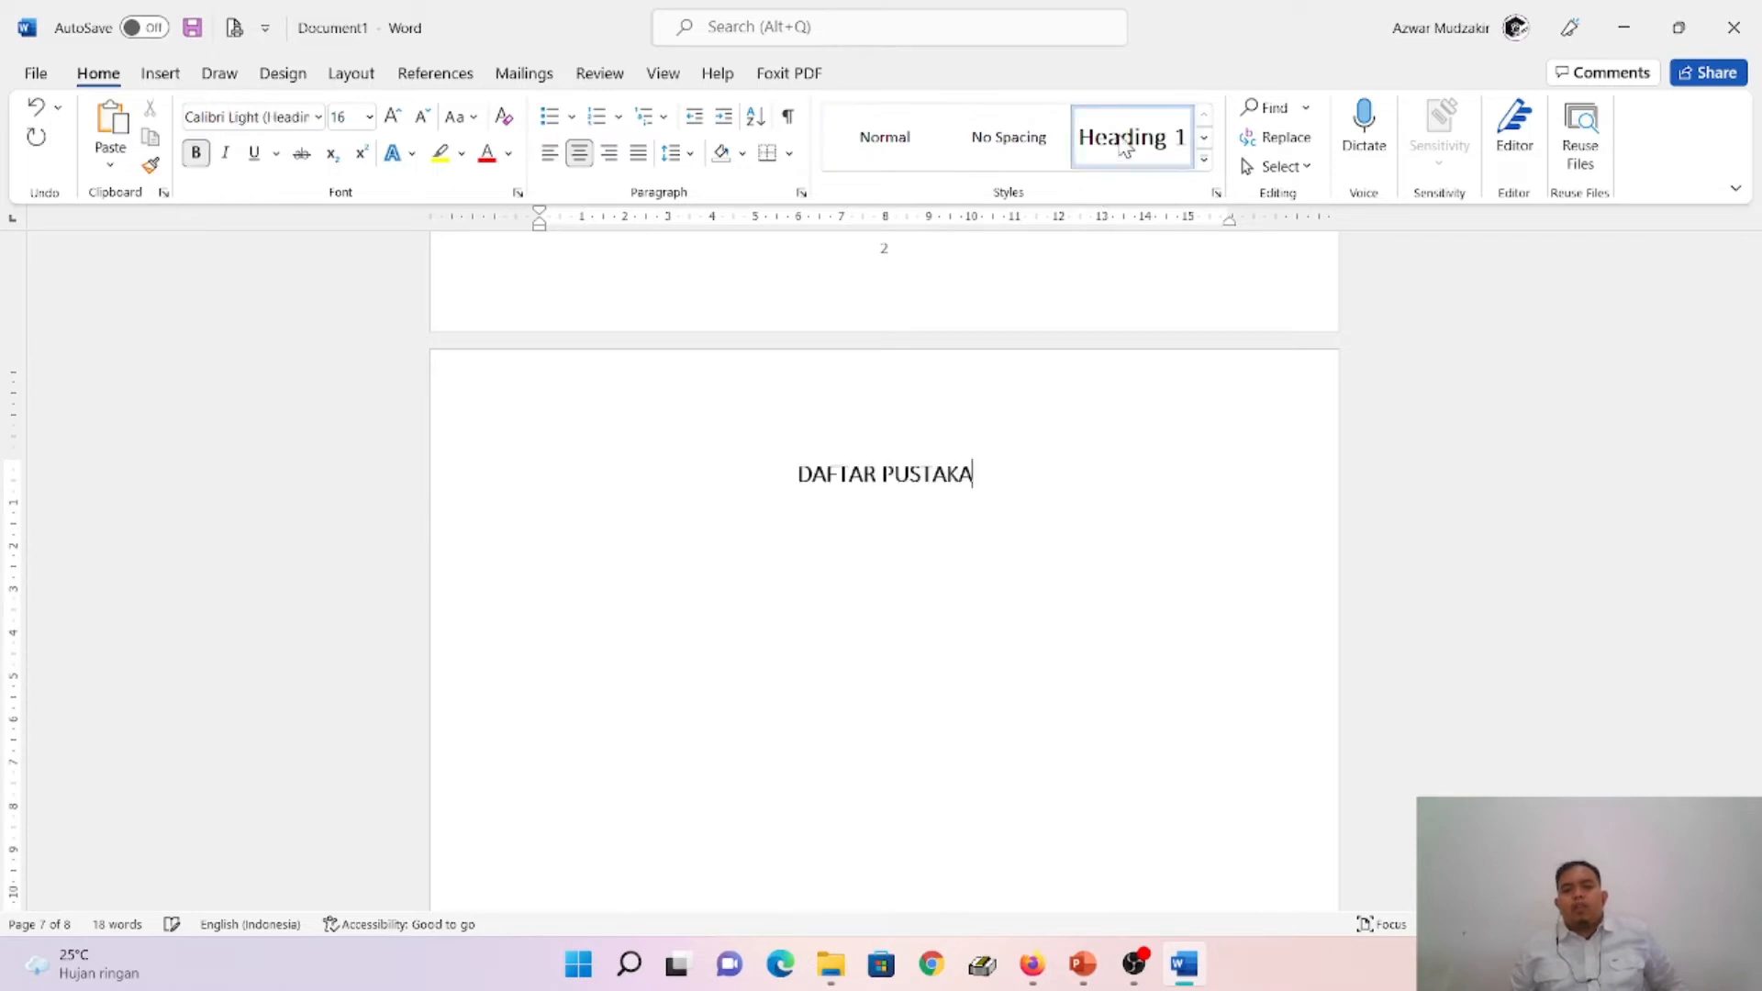
- Switch to PowerPoint and read the Page 6: BAB I PENDAHULUAN slide on adding sub-chapters, rechecking the Set Heading 1 slide
click(1083, 963)
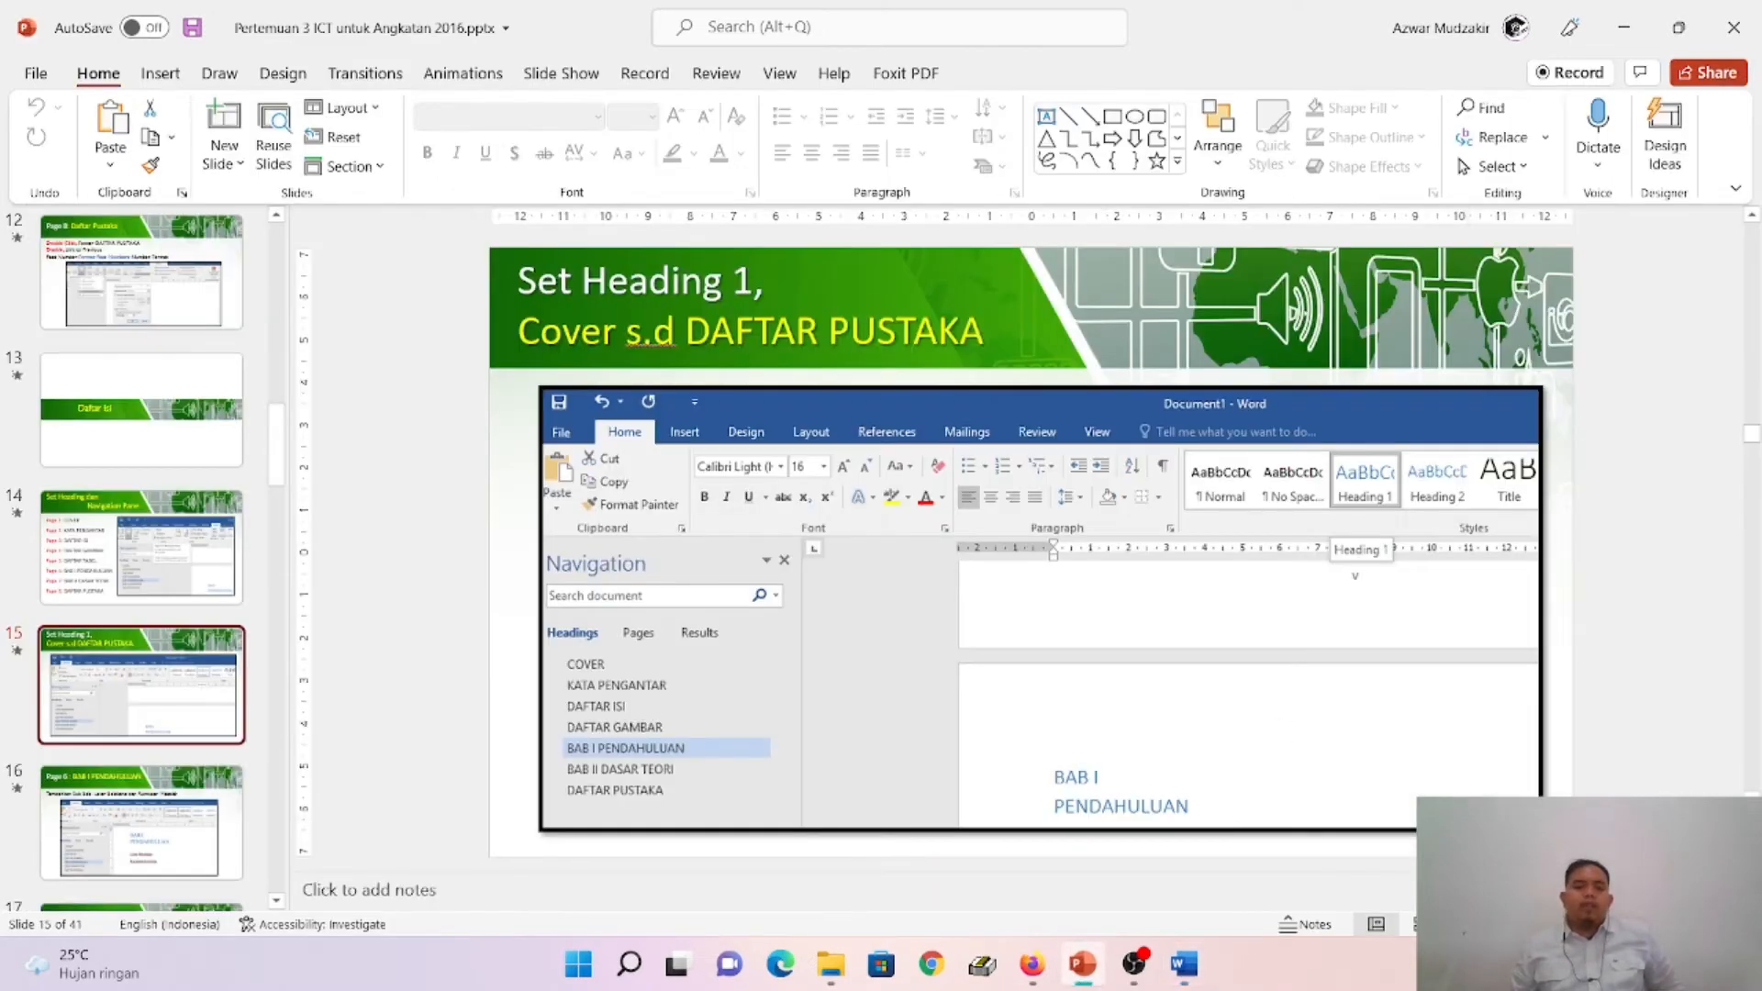
scroll(147, 551, down, 3)
click(218, 549)
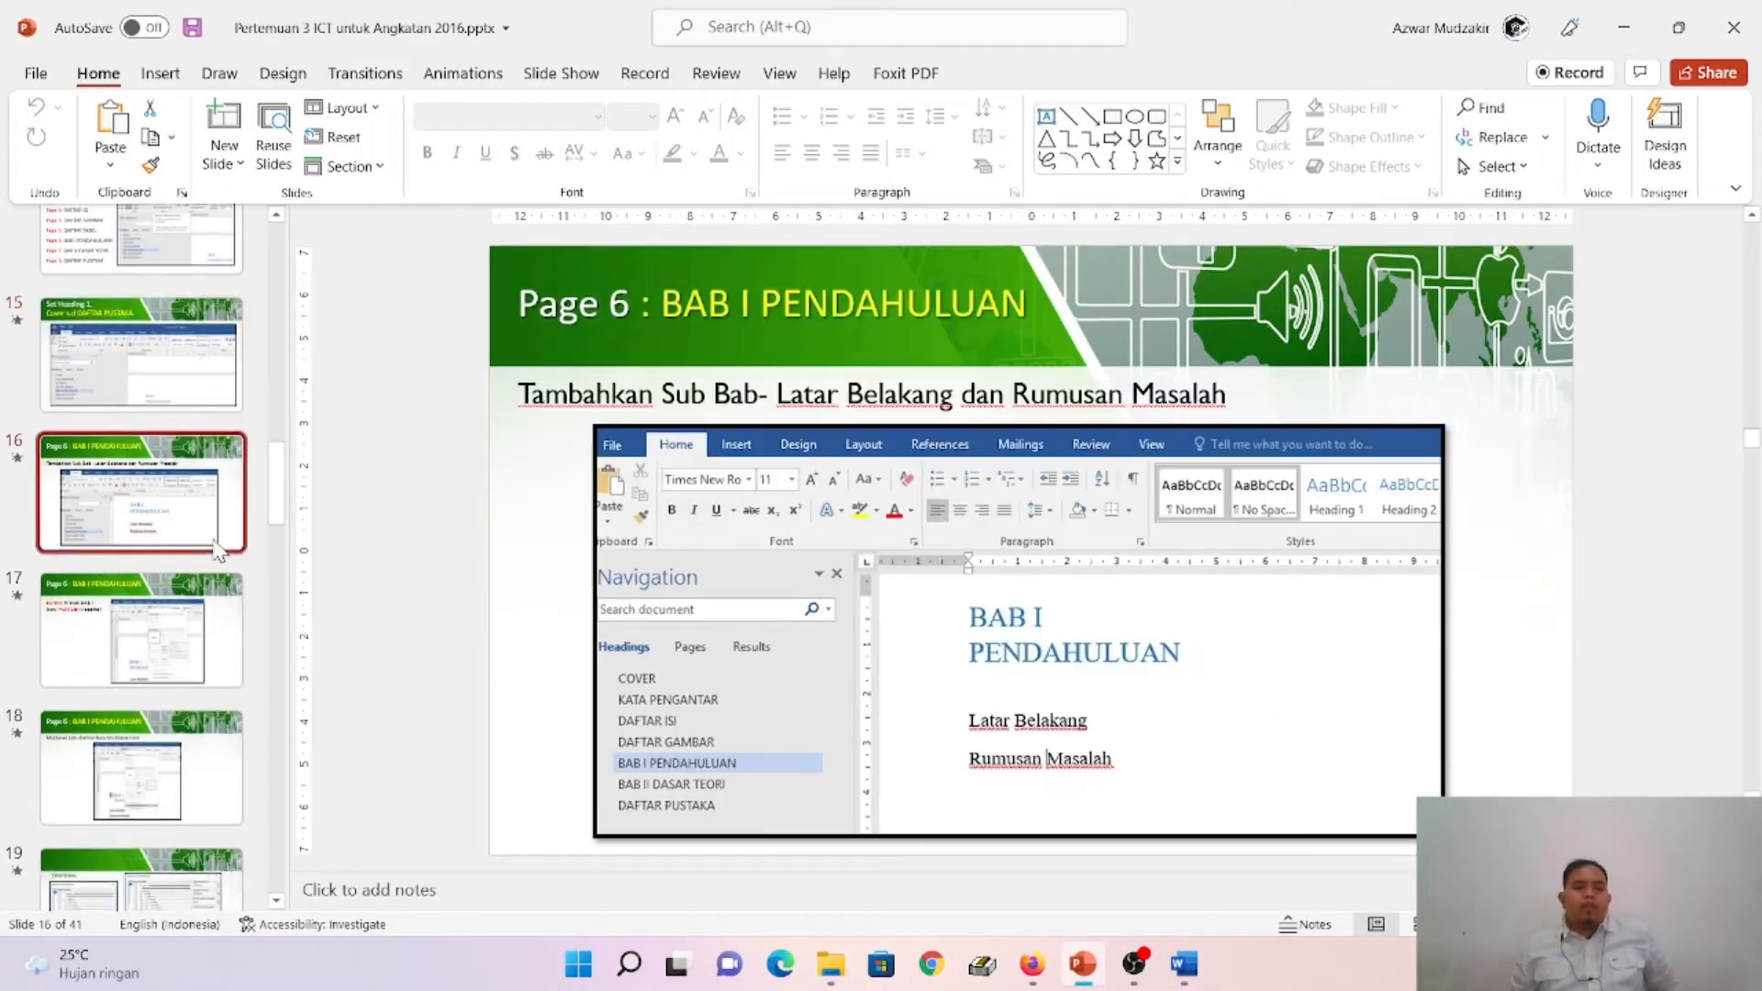
click(192, 402)
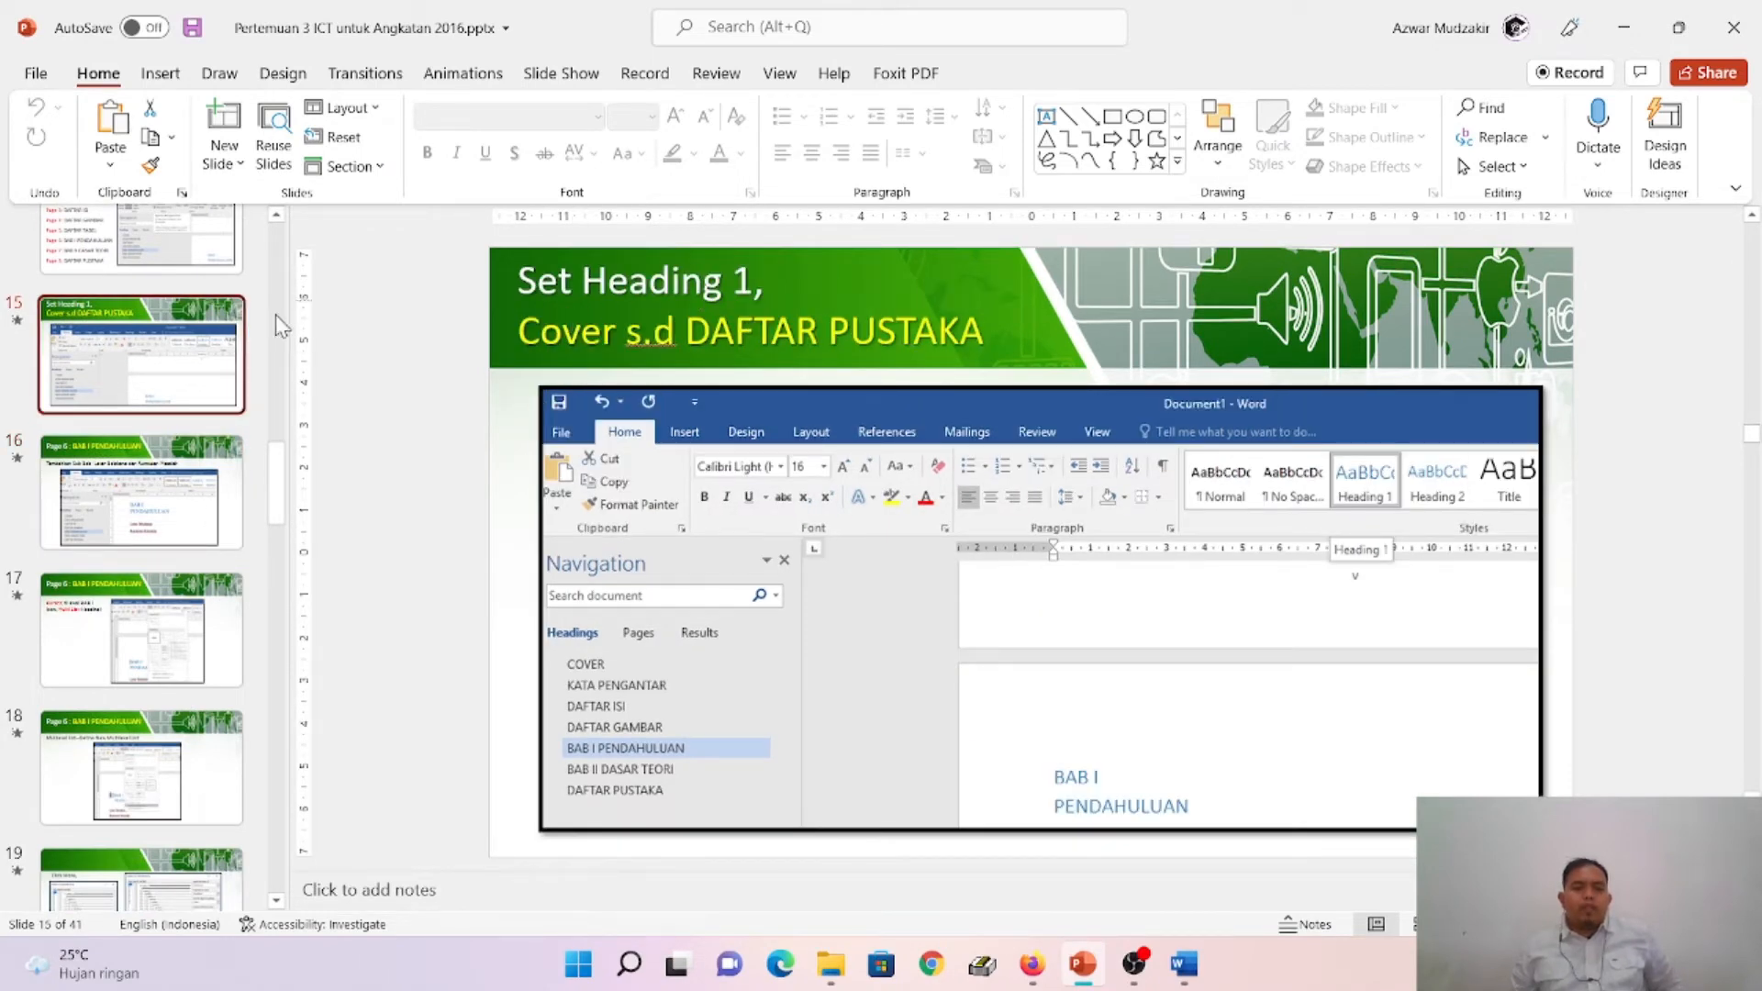
click(179, 496)
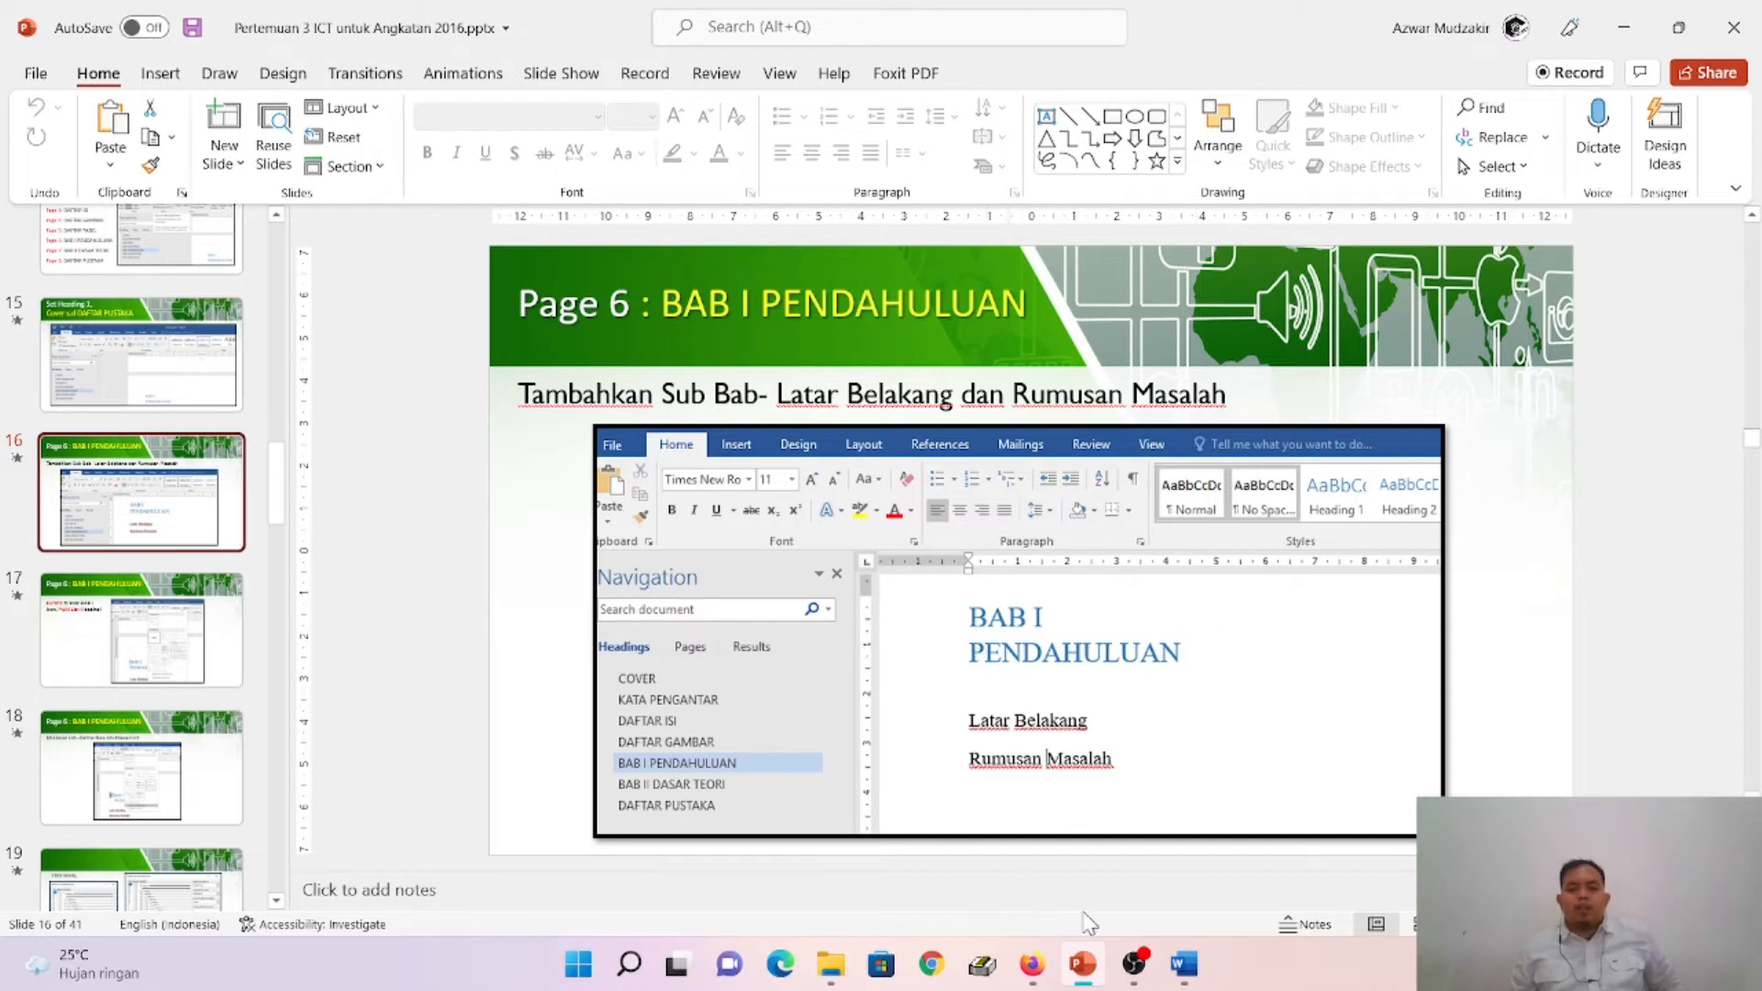
- Switch to Word and enter the sub-chapter title "Latar Belakang" on the line below BAB I PENDAHULUAN
click(1183, 963)
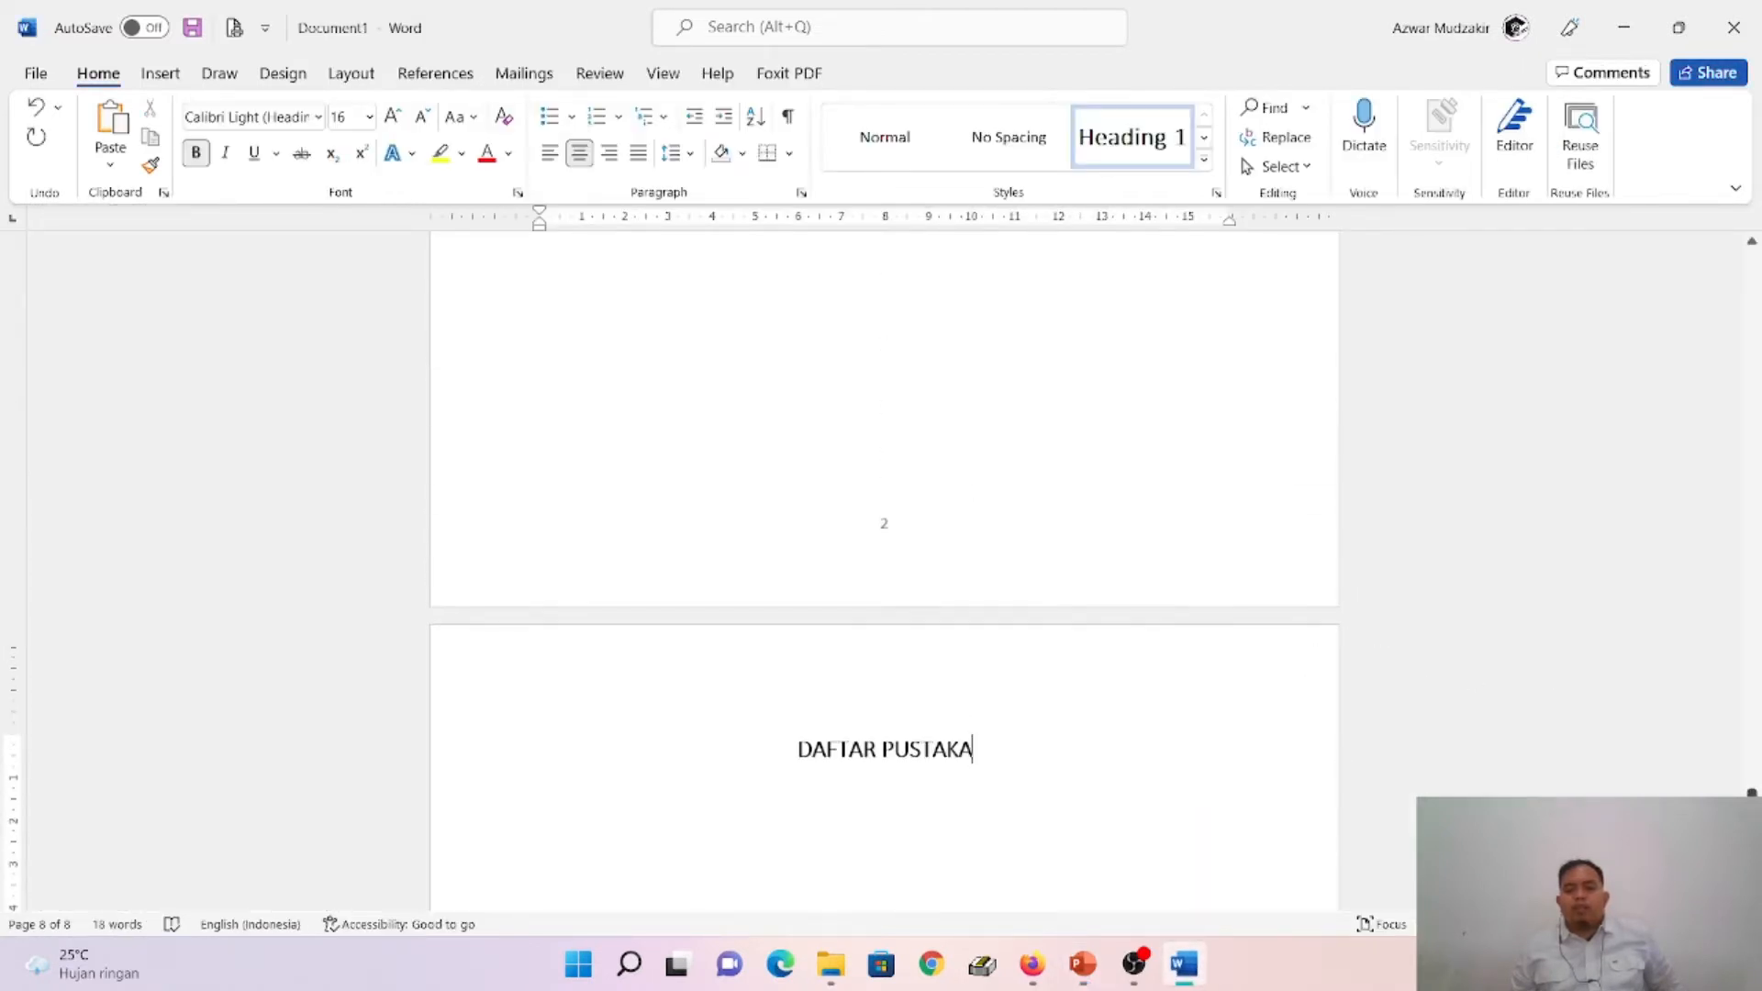
drag(1752, 791, 1752, 675)
click(791, 532)
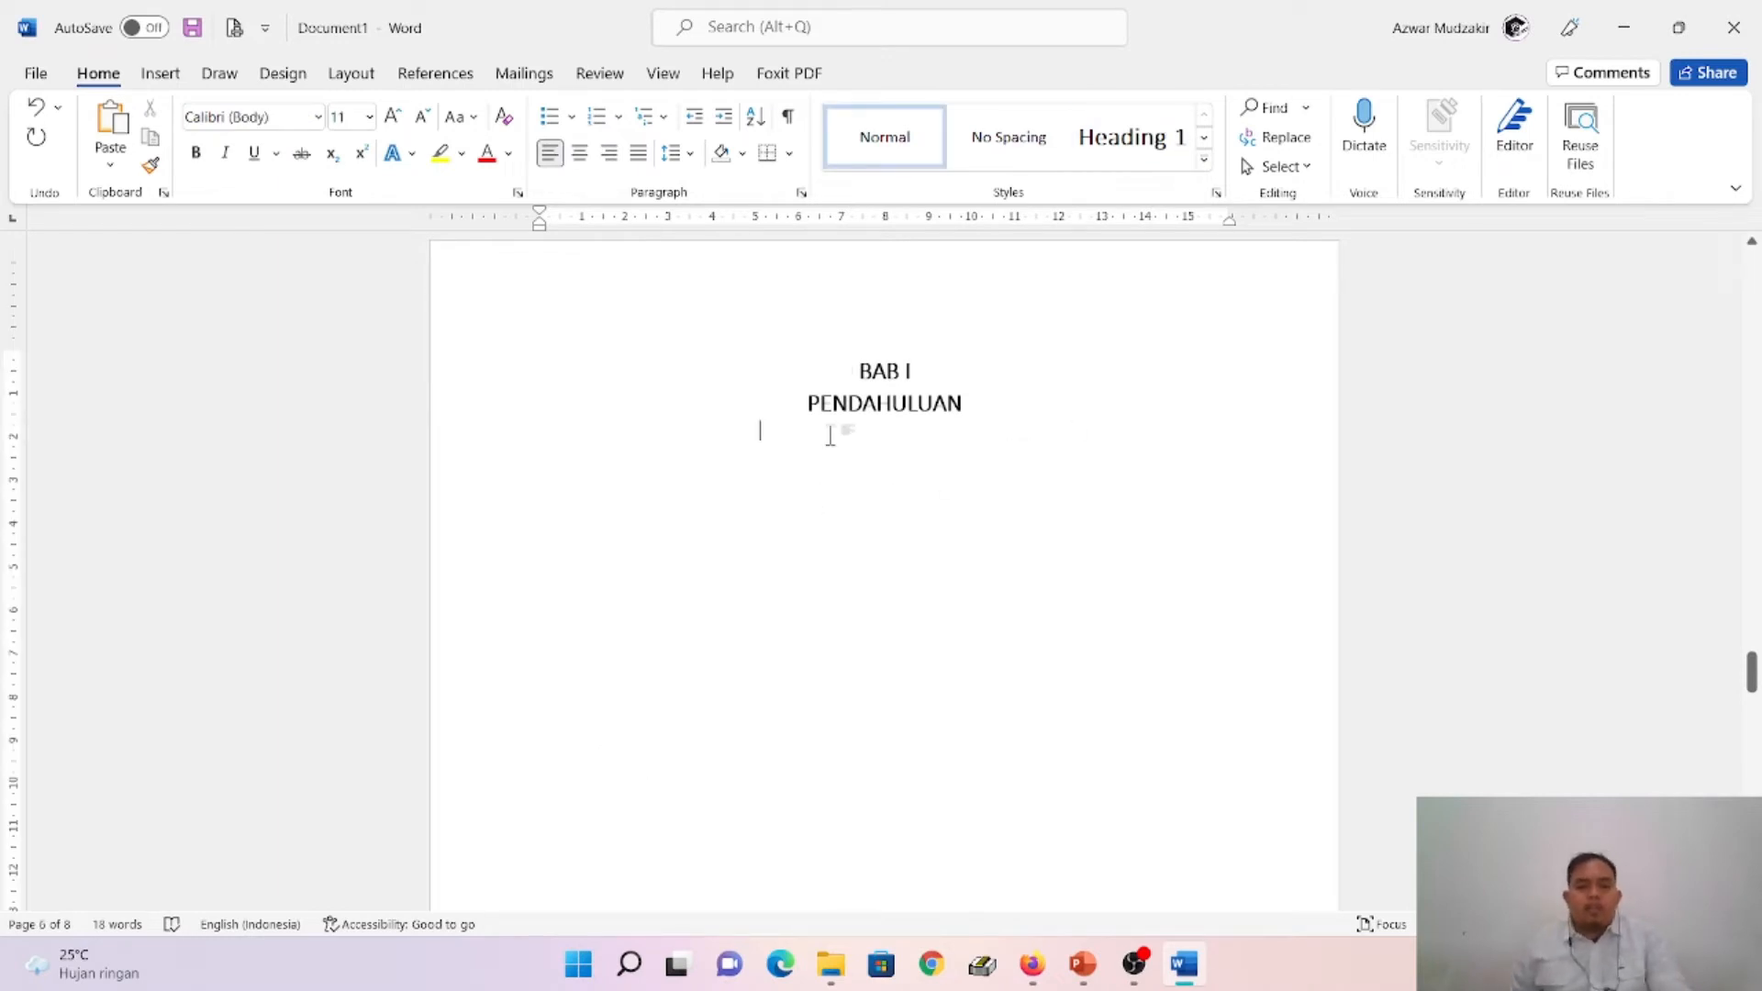
key(BackSpace)
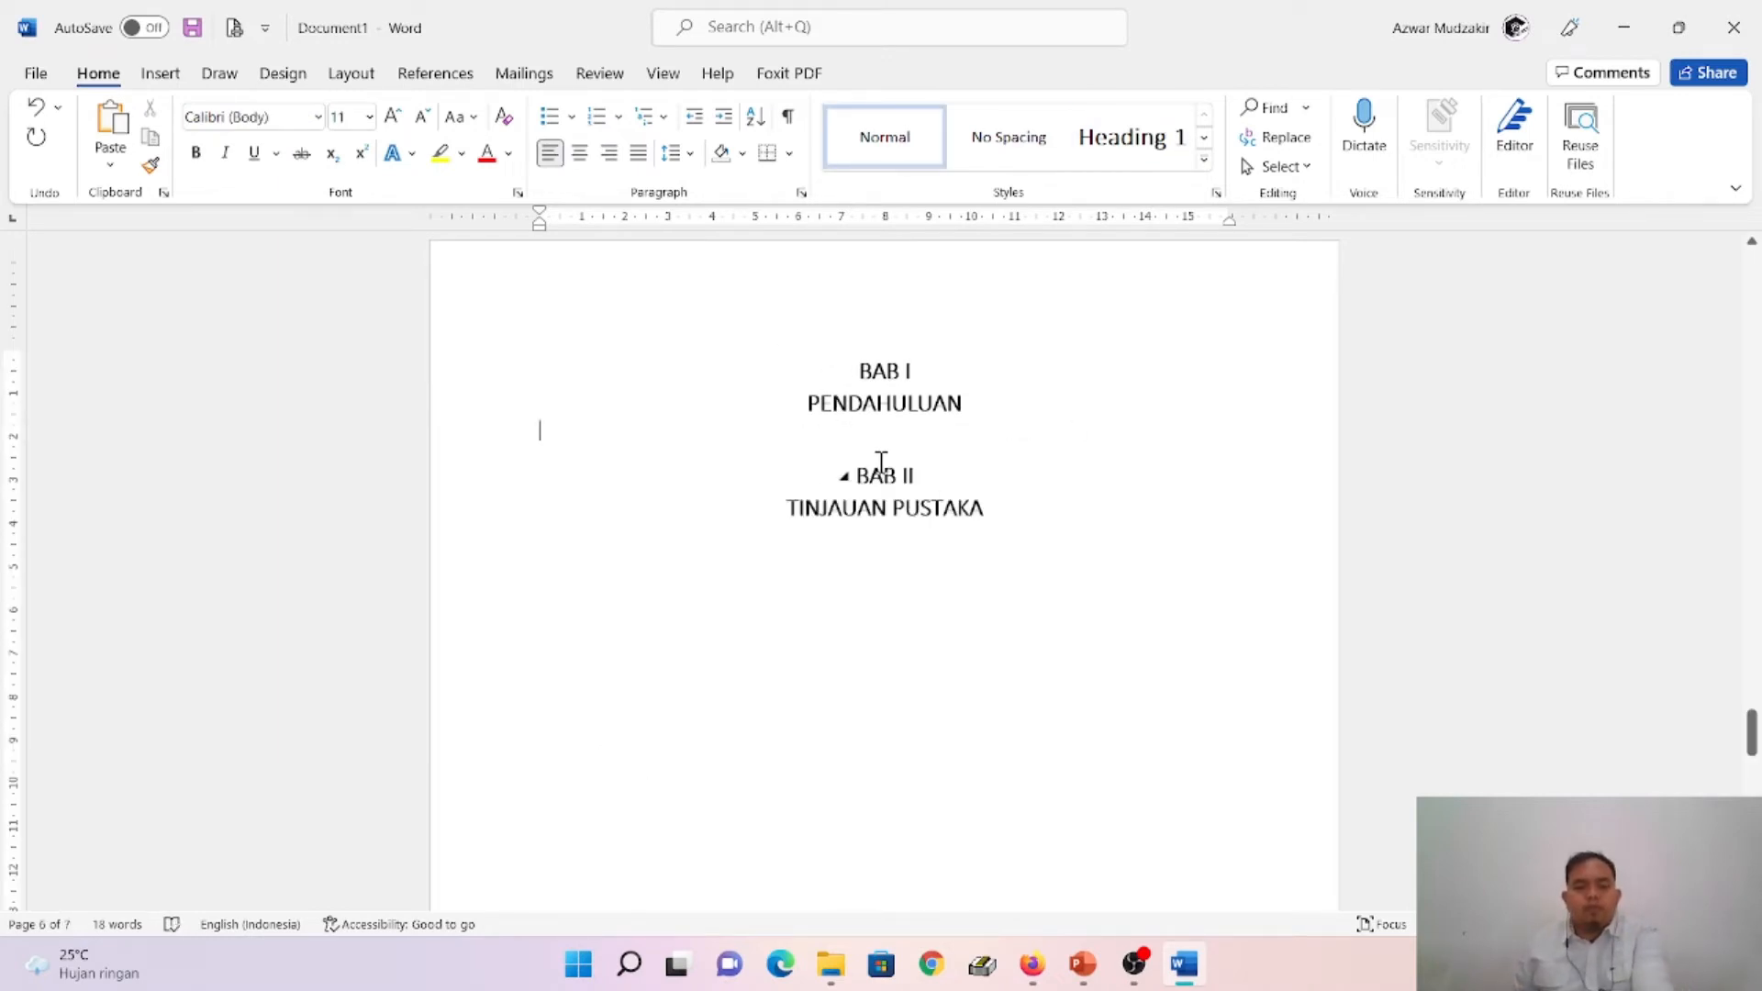
key(ctrl+z)
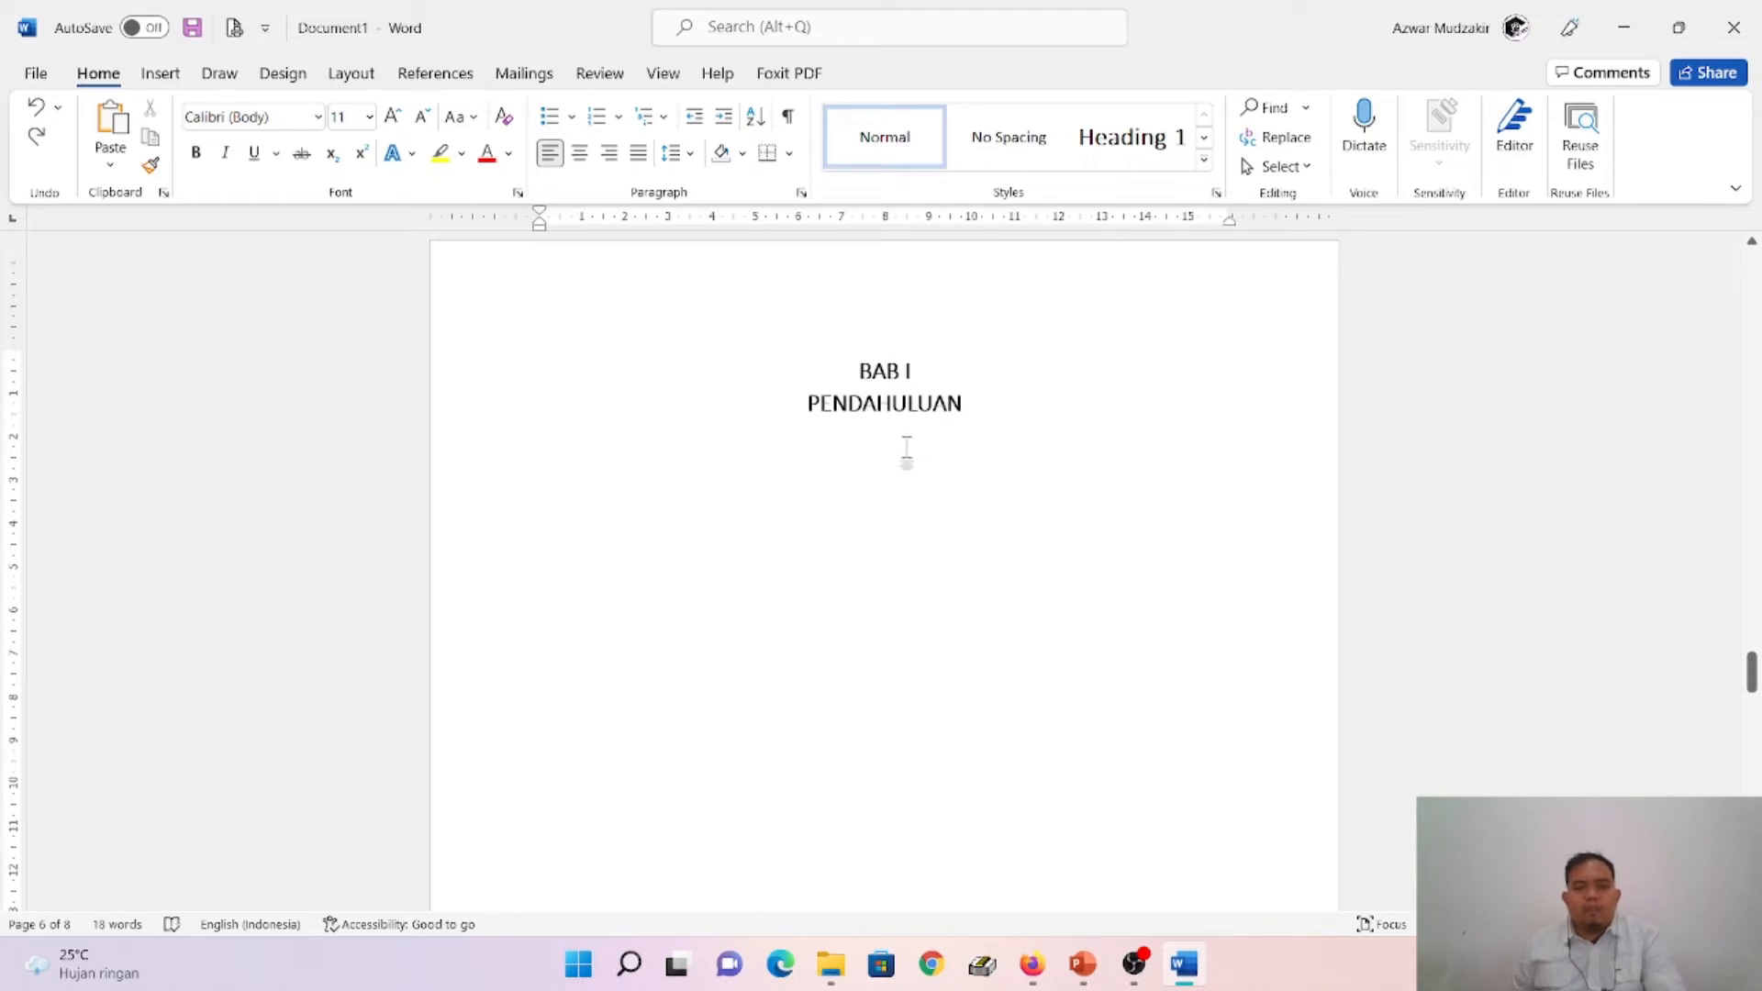
click(975, 410)
click(1008, 431)
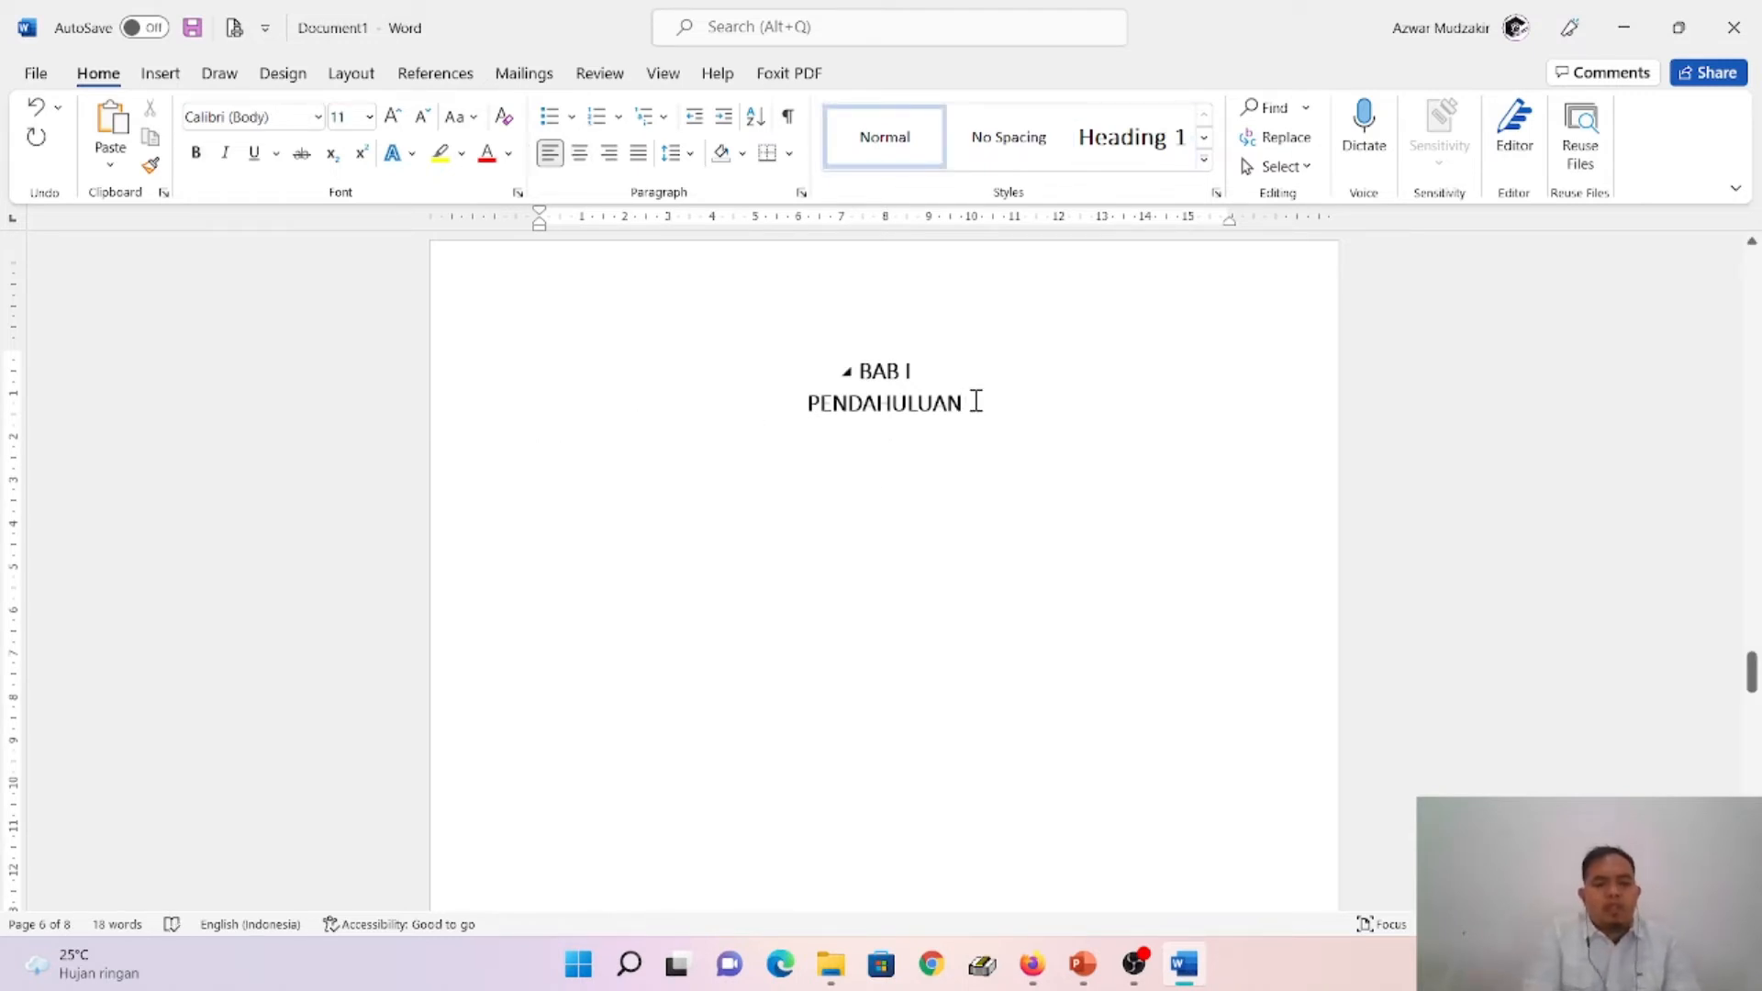
text(Latar Belakang)
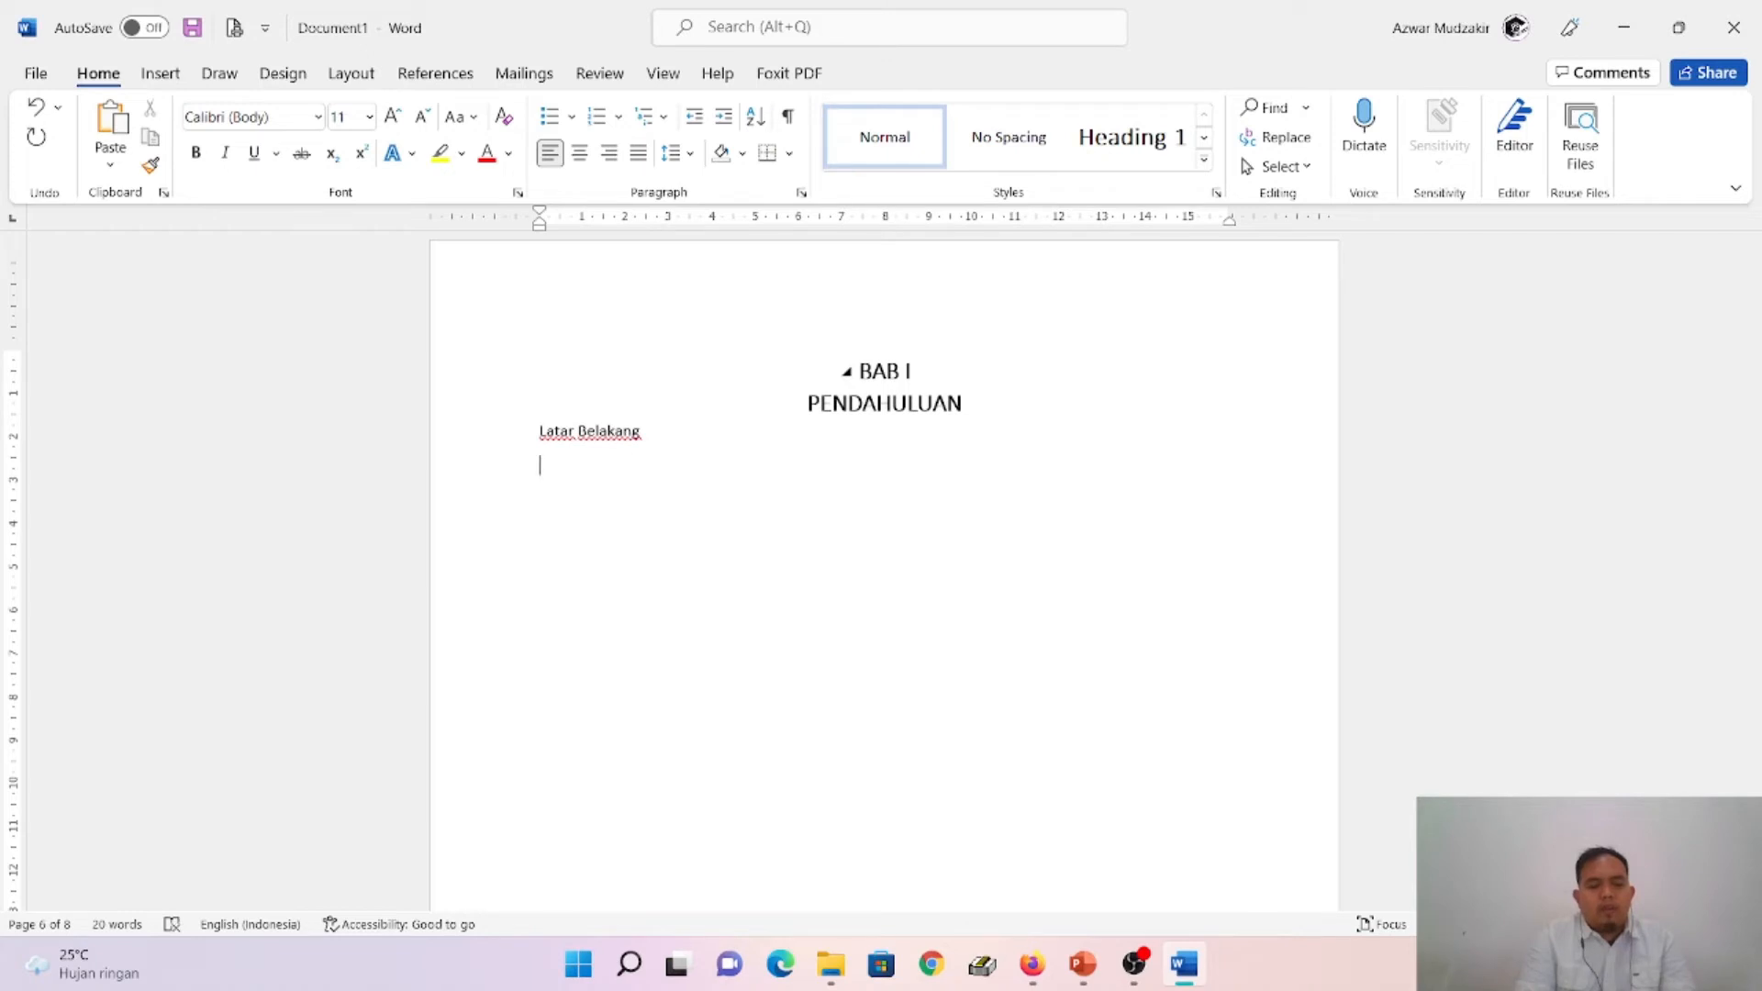
- Recheck the sub-chapter names on the PowerPoint slide, and add "Rumusan Masalah" below Latar Belakang in Word
key(alt+Tab)
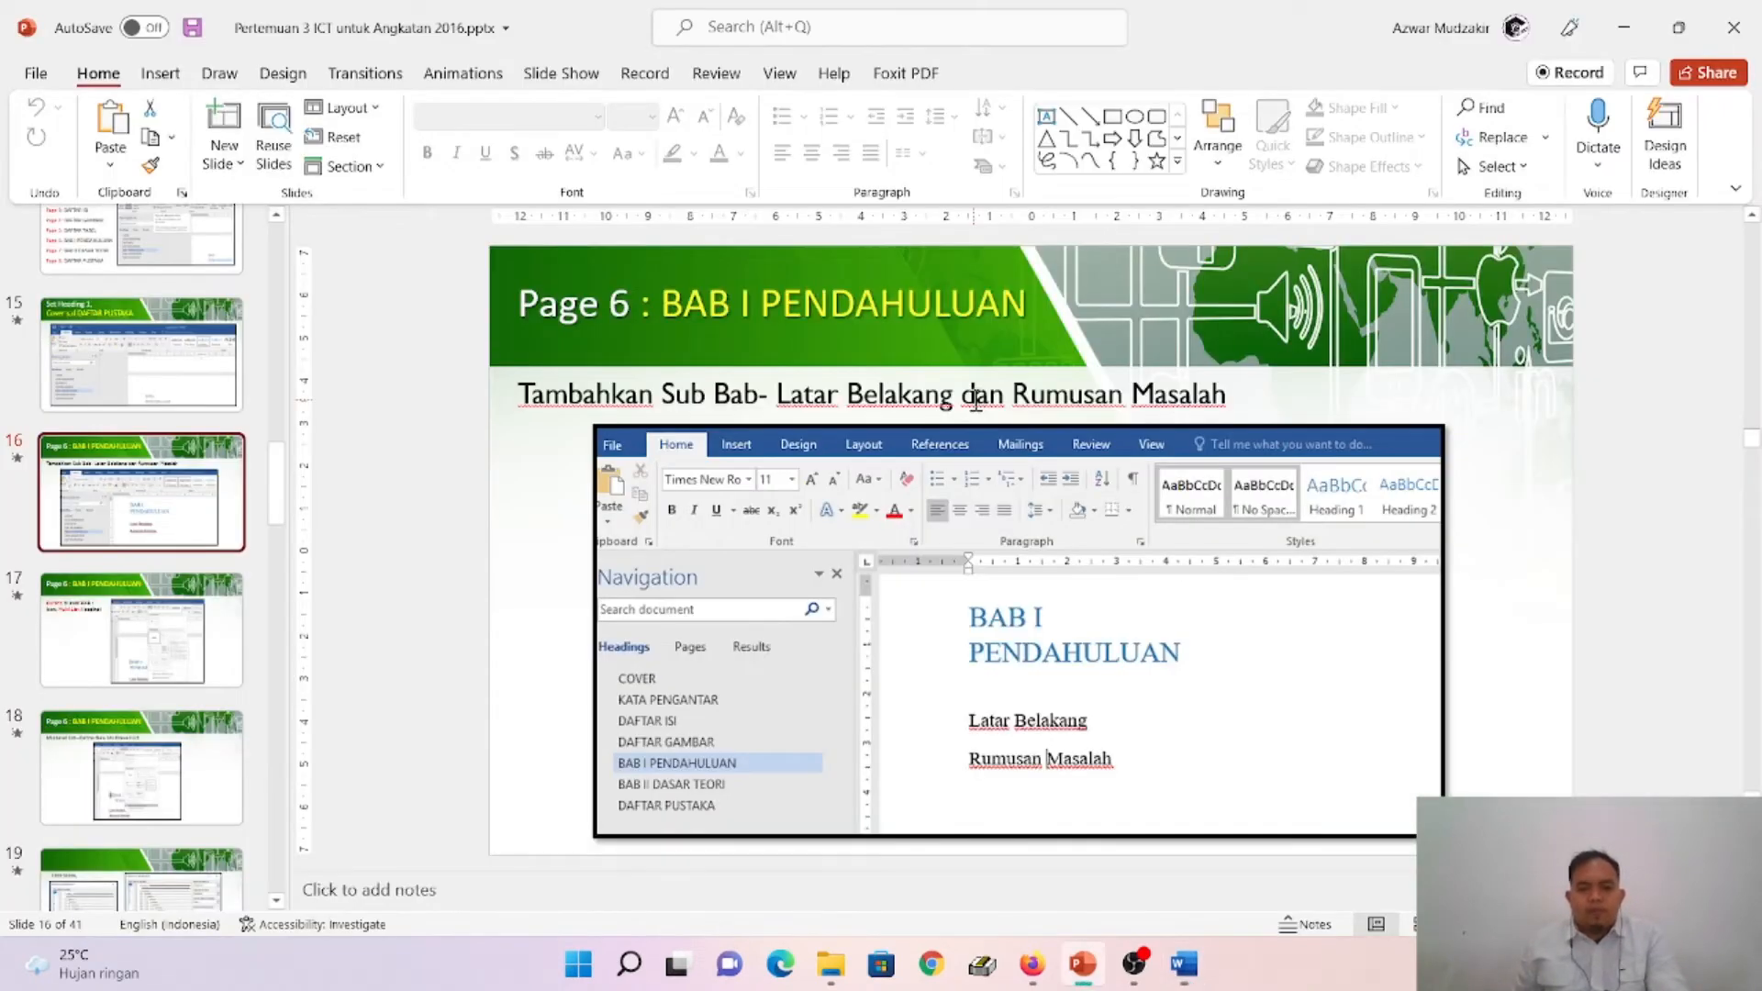
key(alt+Tab)
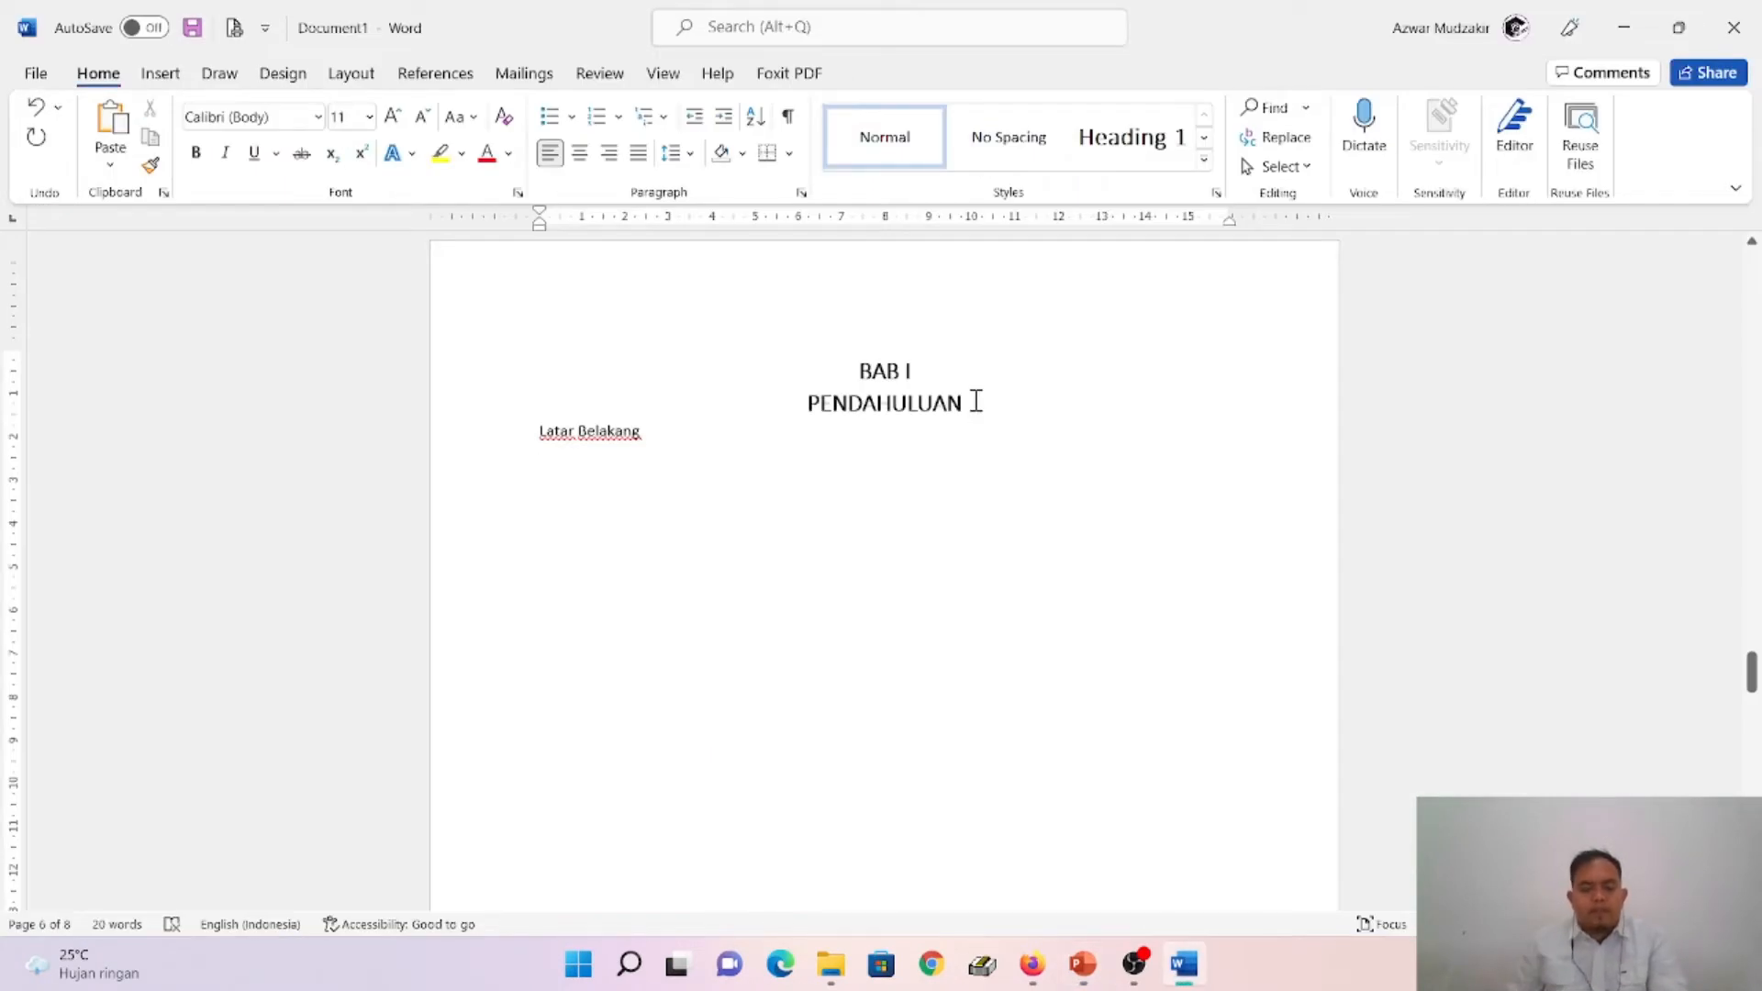
key(Return)
text(Rumusan Masalah)
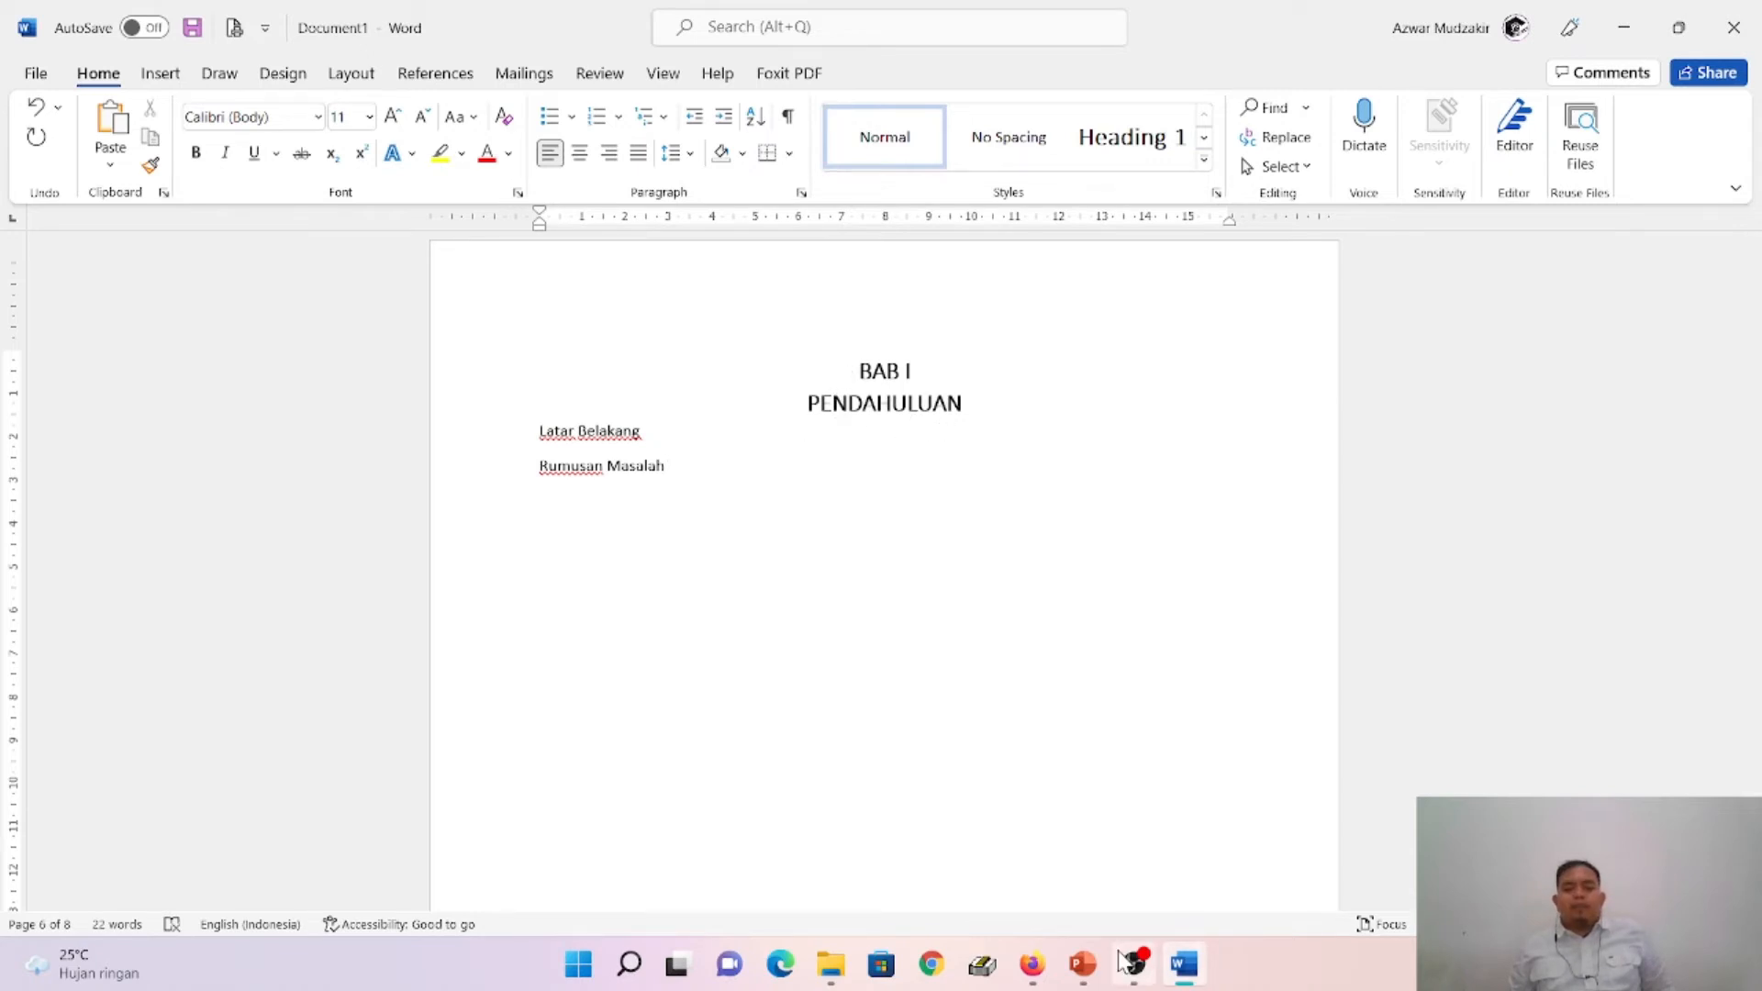
- Switch to PowerPoint to read the Page 6 slide on the Heading 1 multilevel list, and return to Word
click(1083, 964)
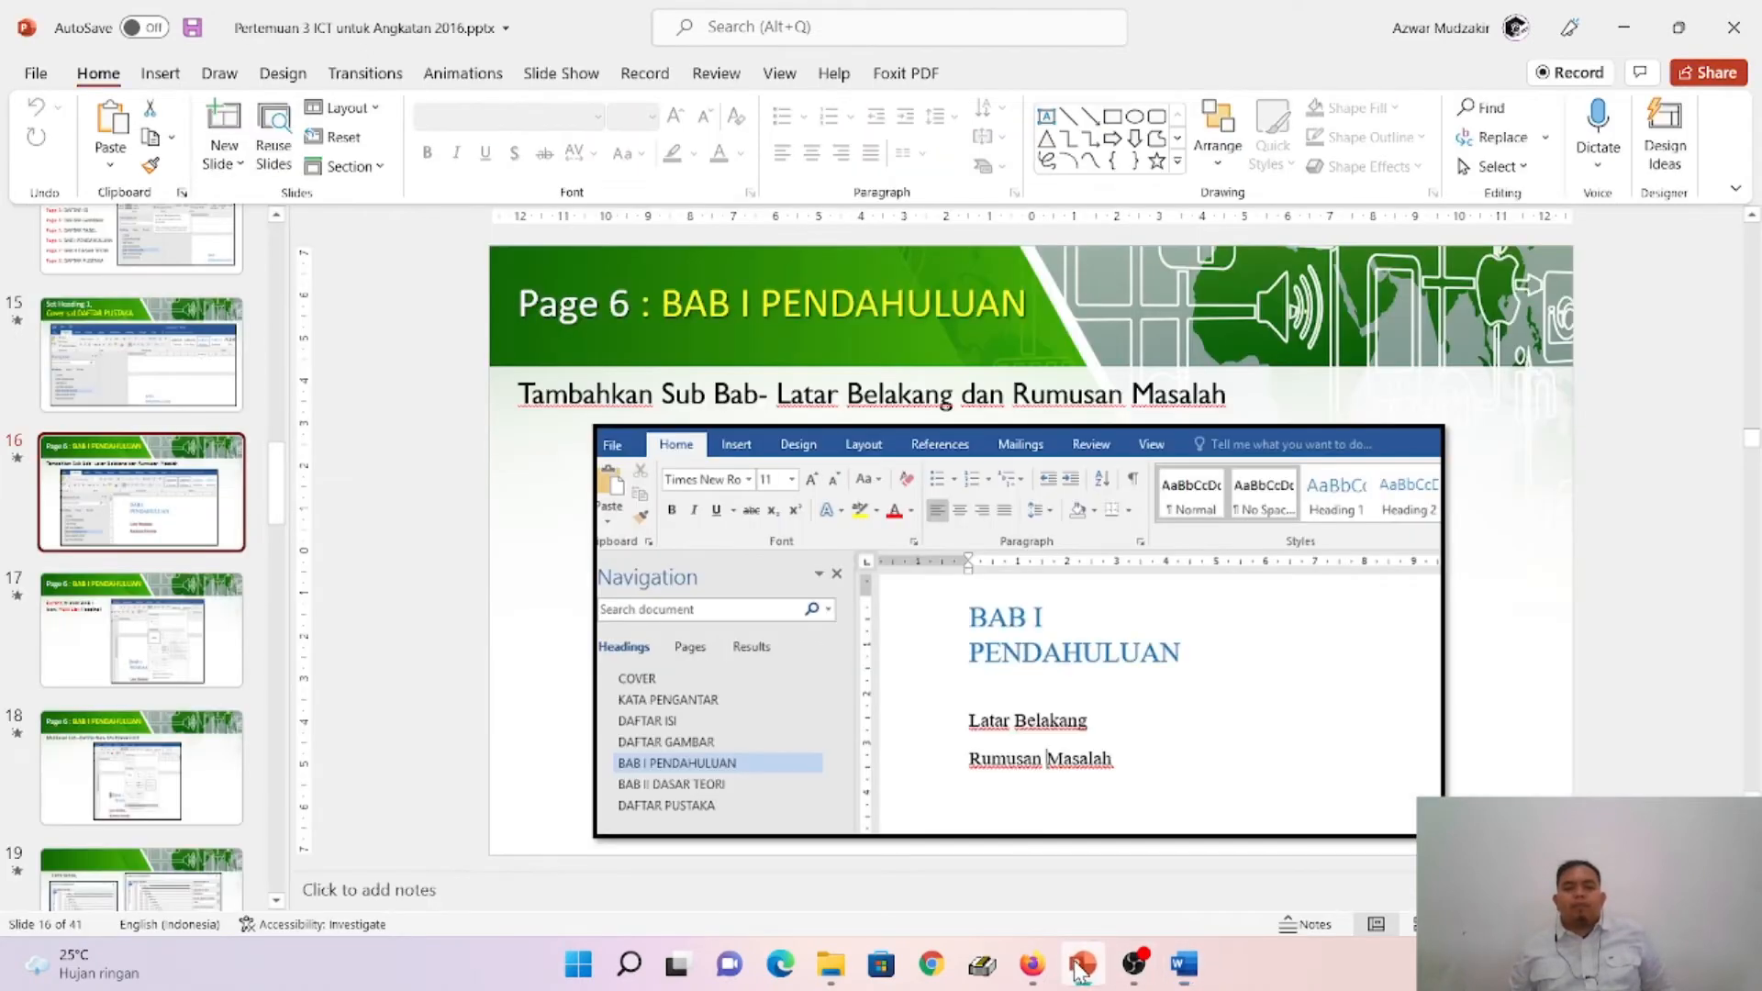
click(190, 663)
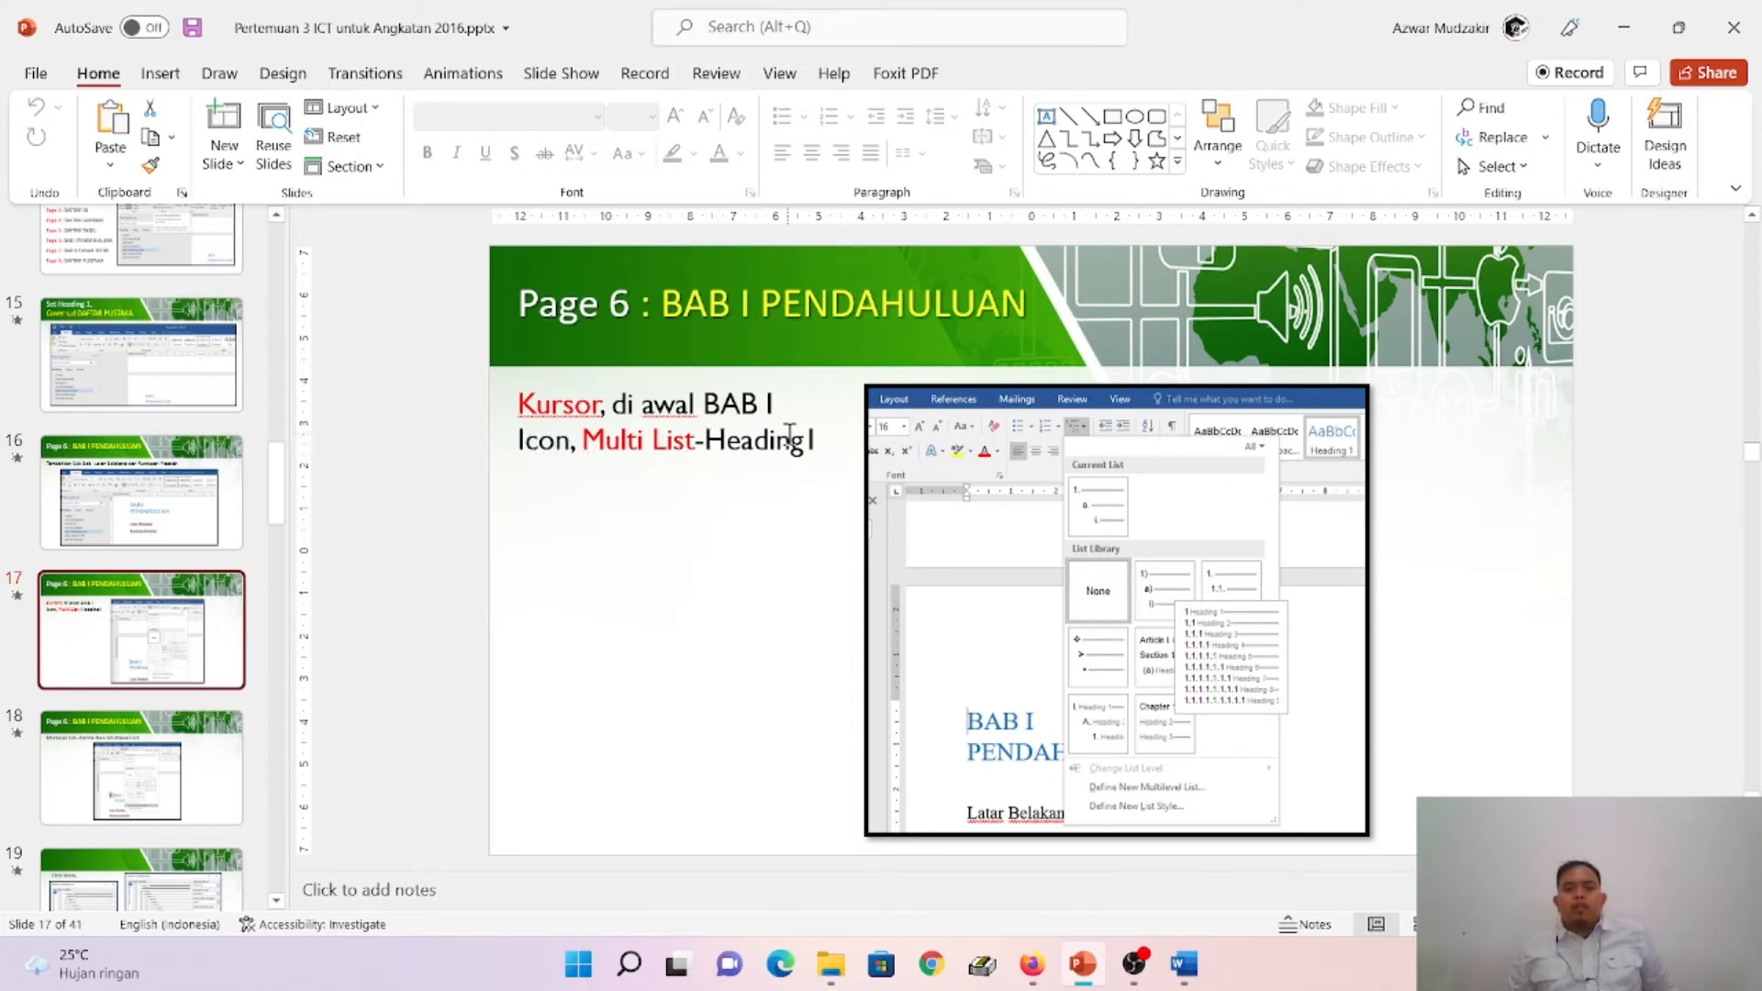
click(1184, 964)
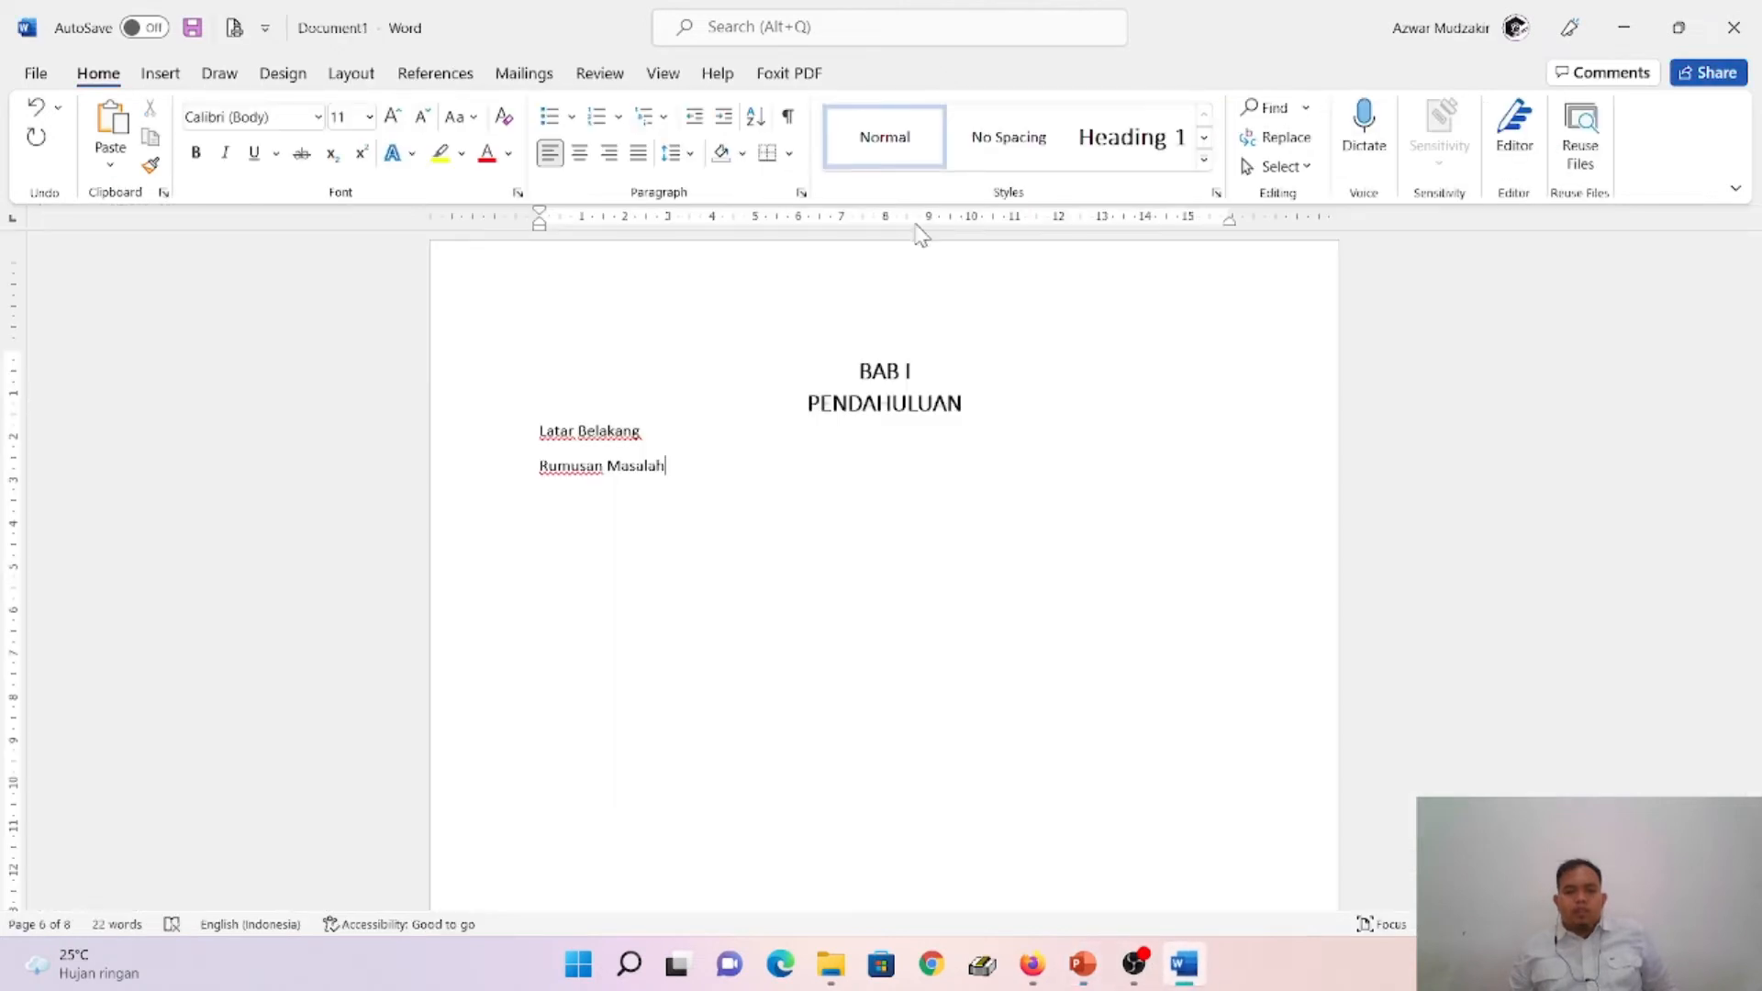
- Apply the multilevel list format 1 Heading 1, 1.1 Heading 2, 1.1.1 Heading 3 at the start of BAB I, rechecking the PowerPoint slide
click(862, 373)
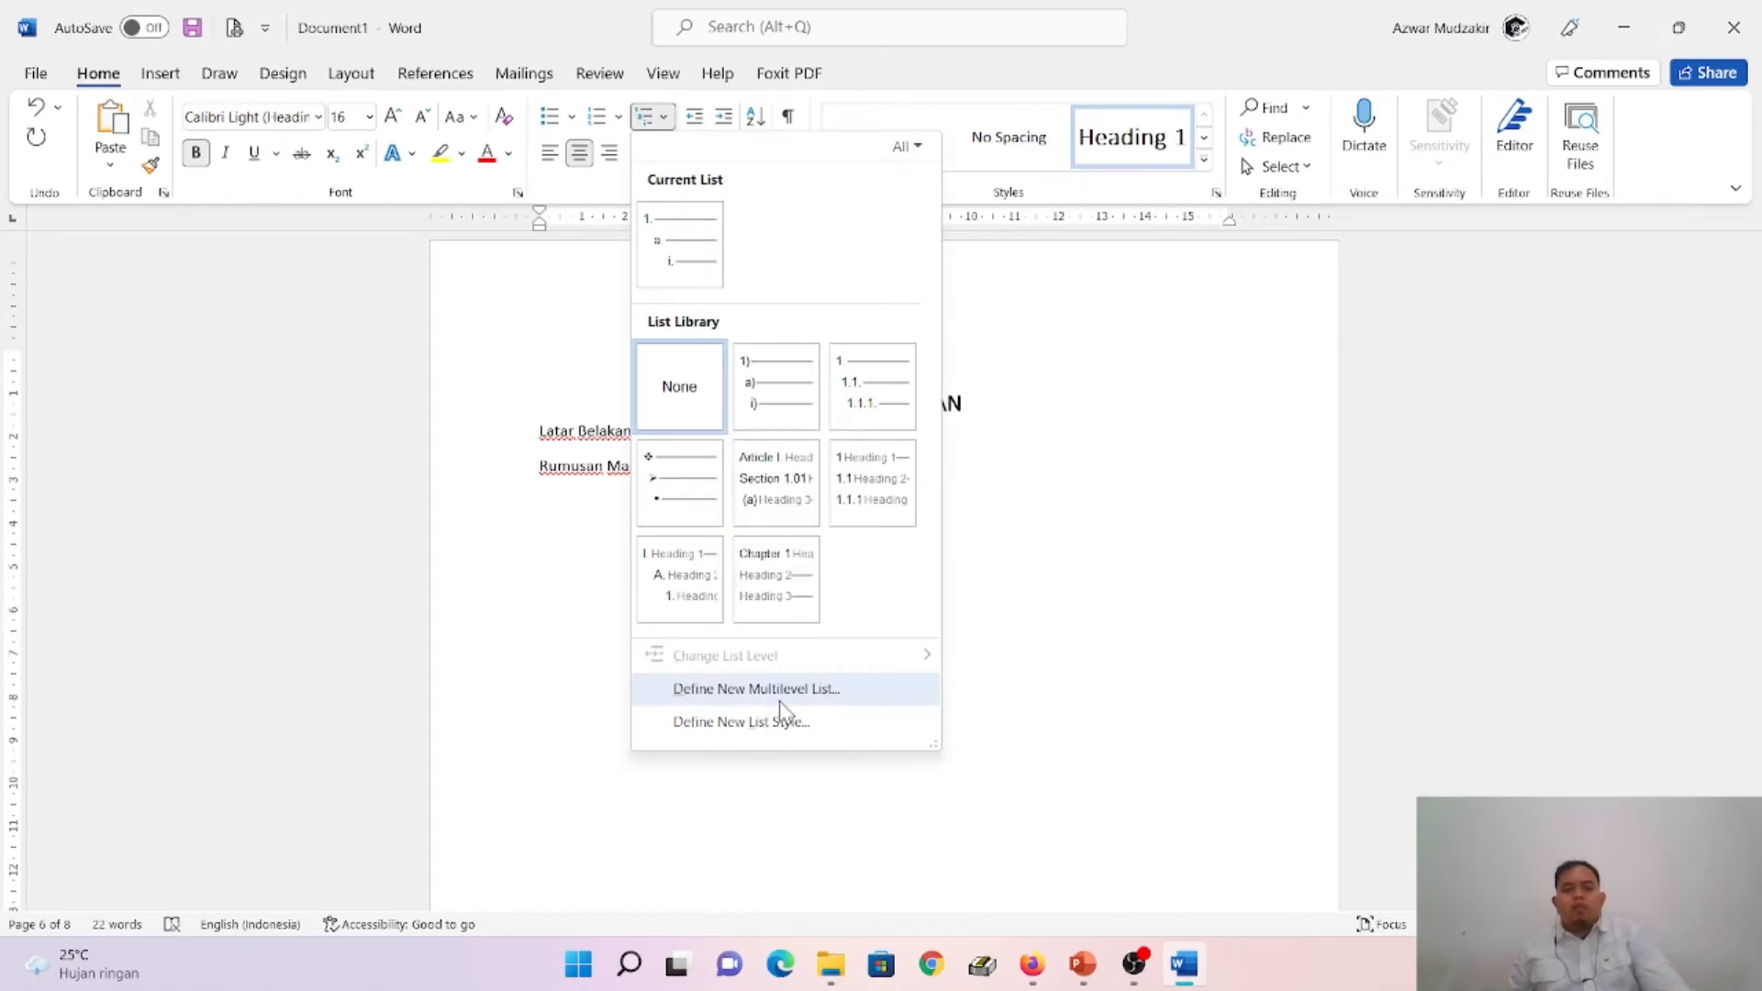
mouse_move(861, 502)
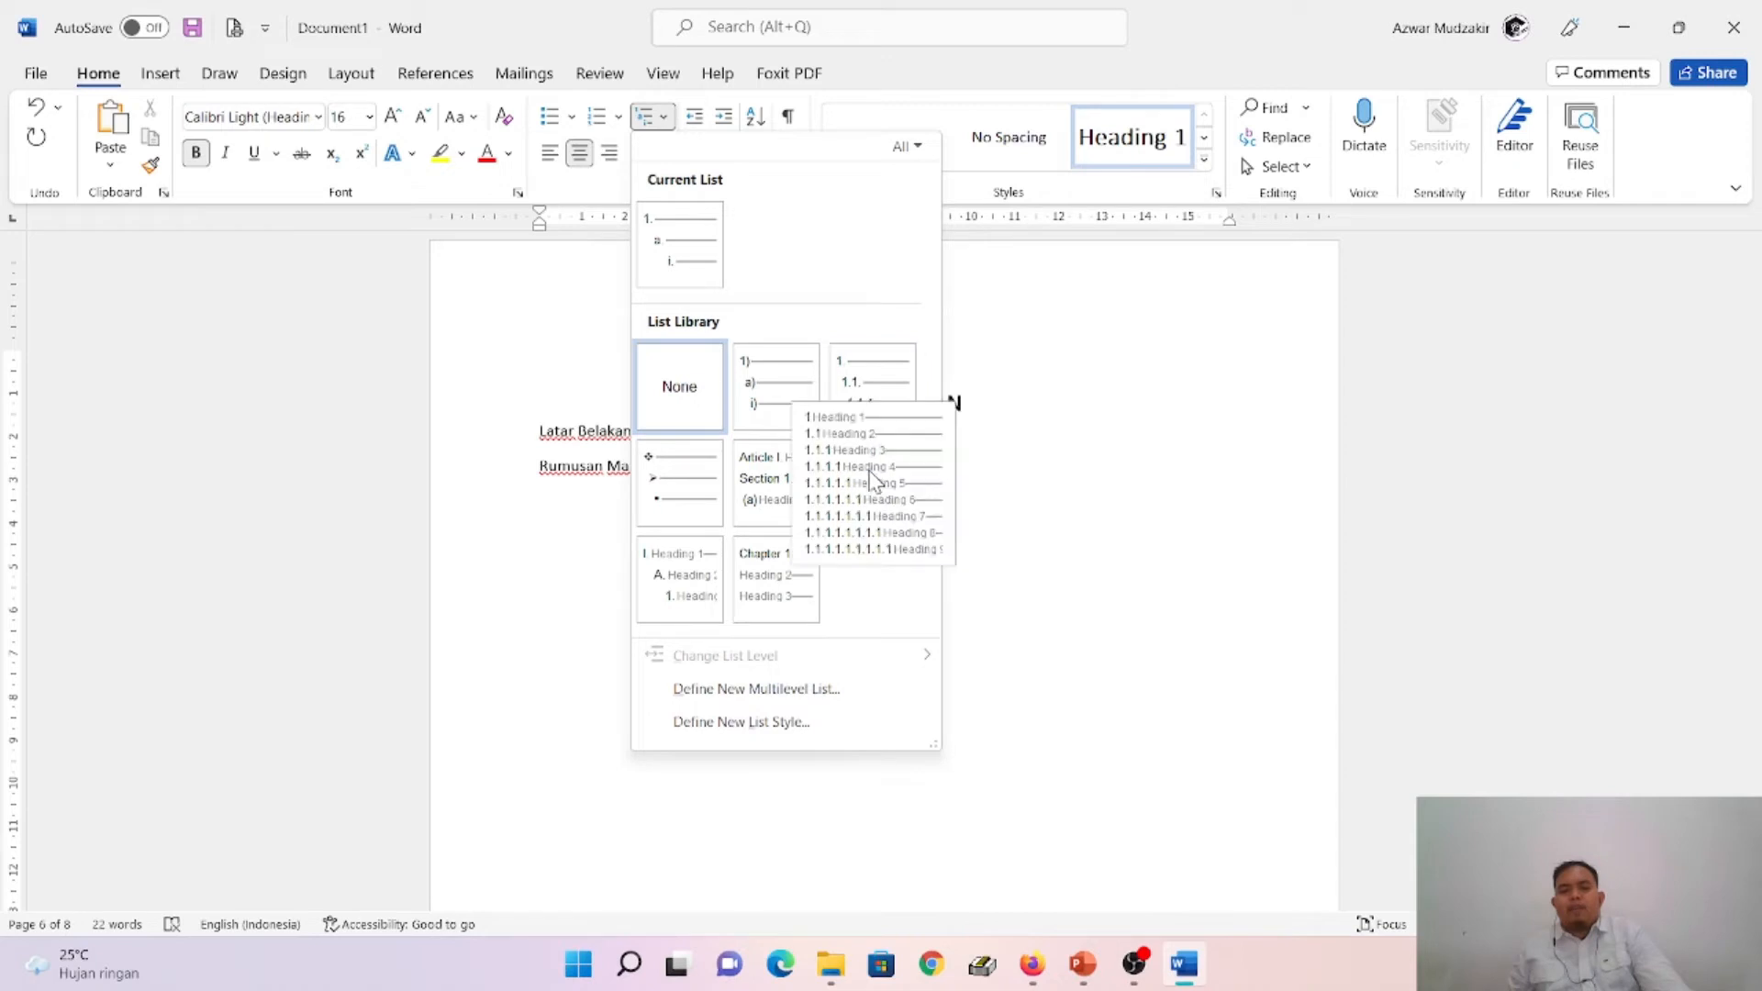
click(1083, 964)
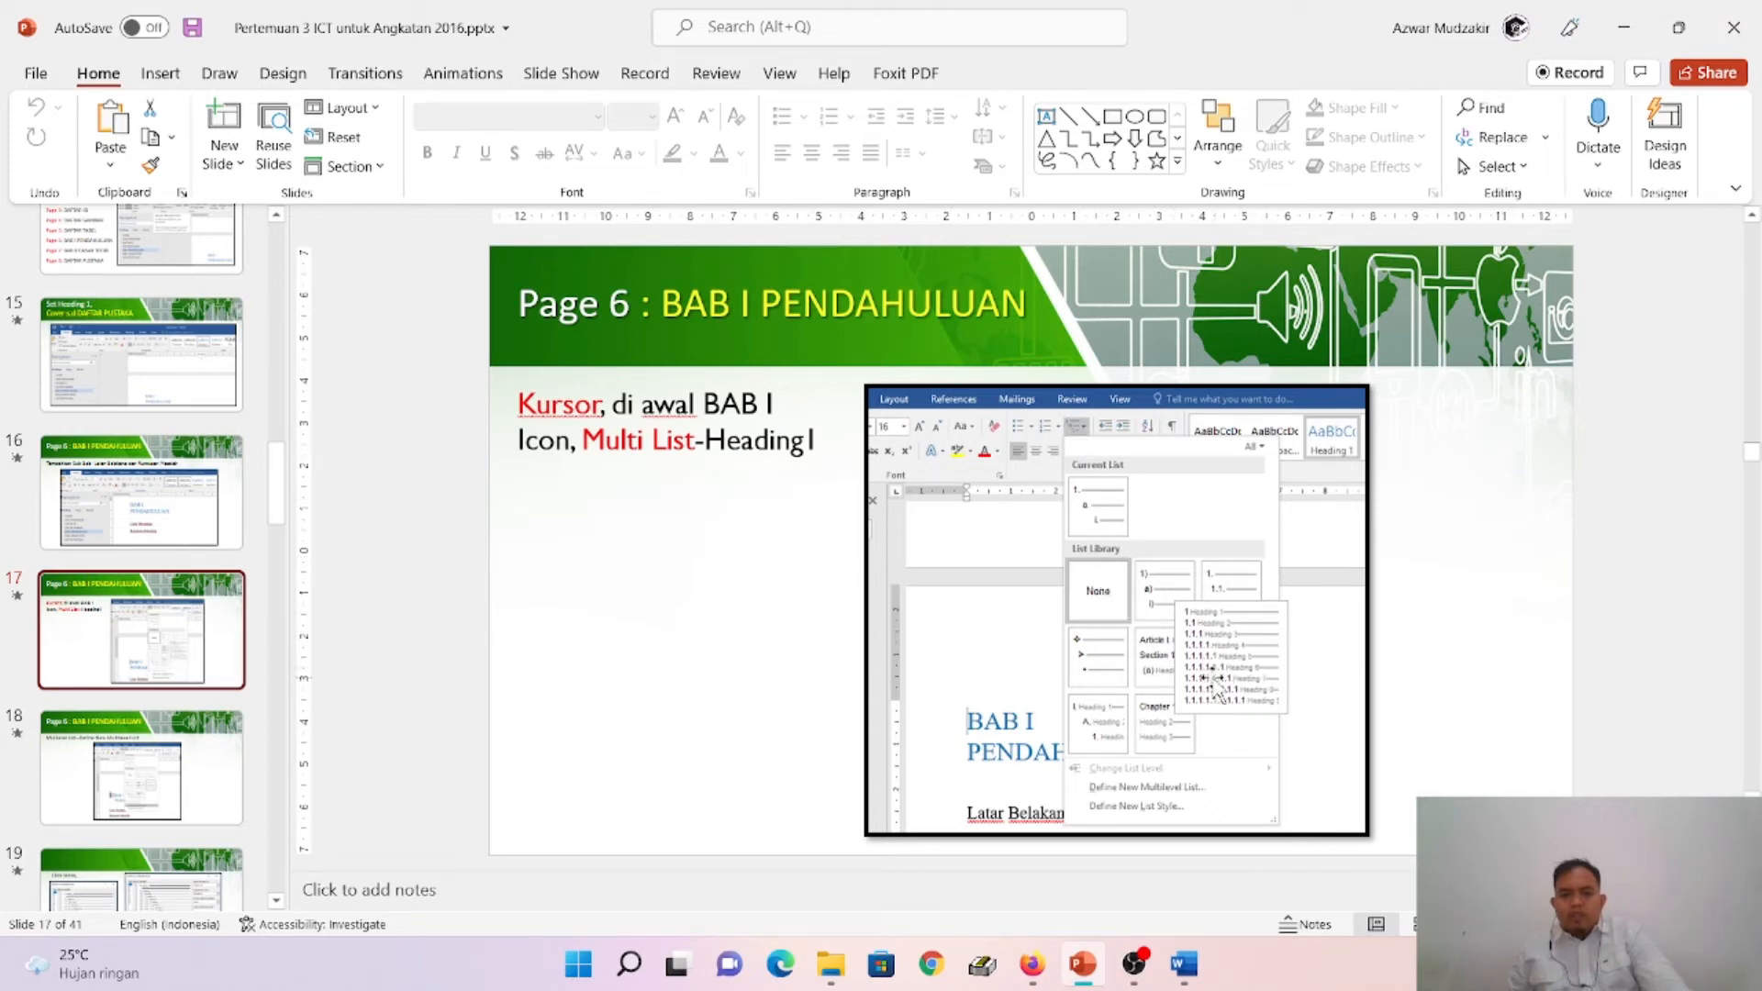
click(1193, 971)
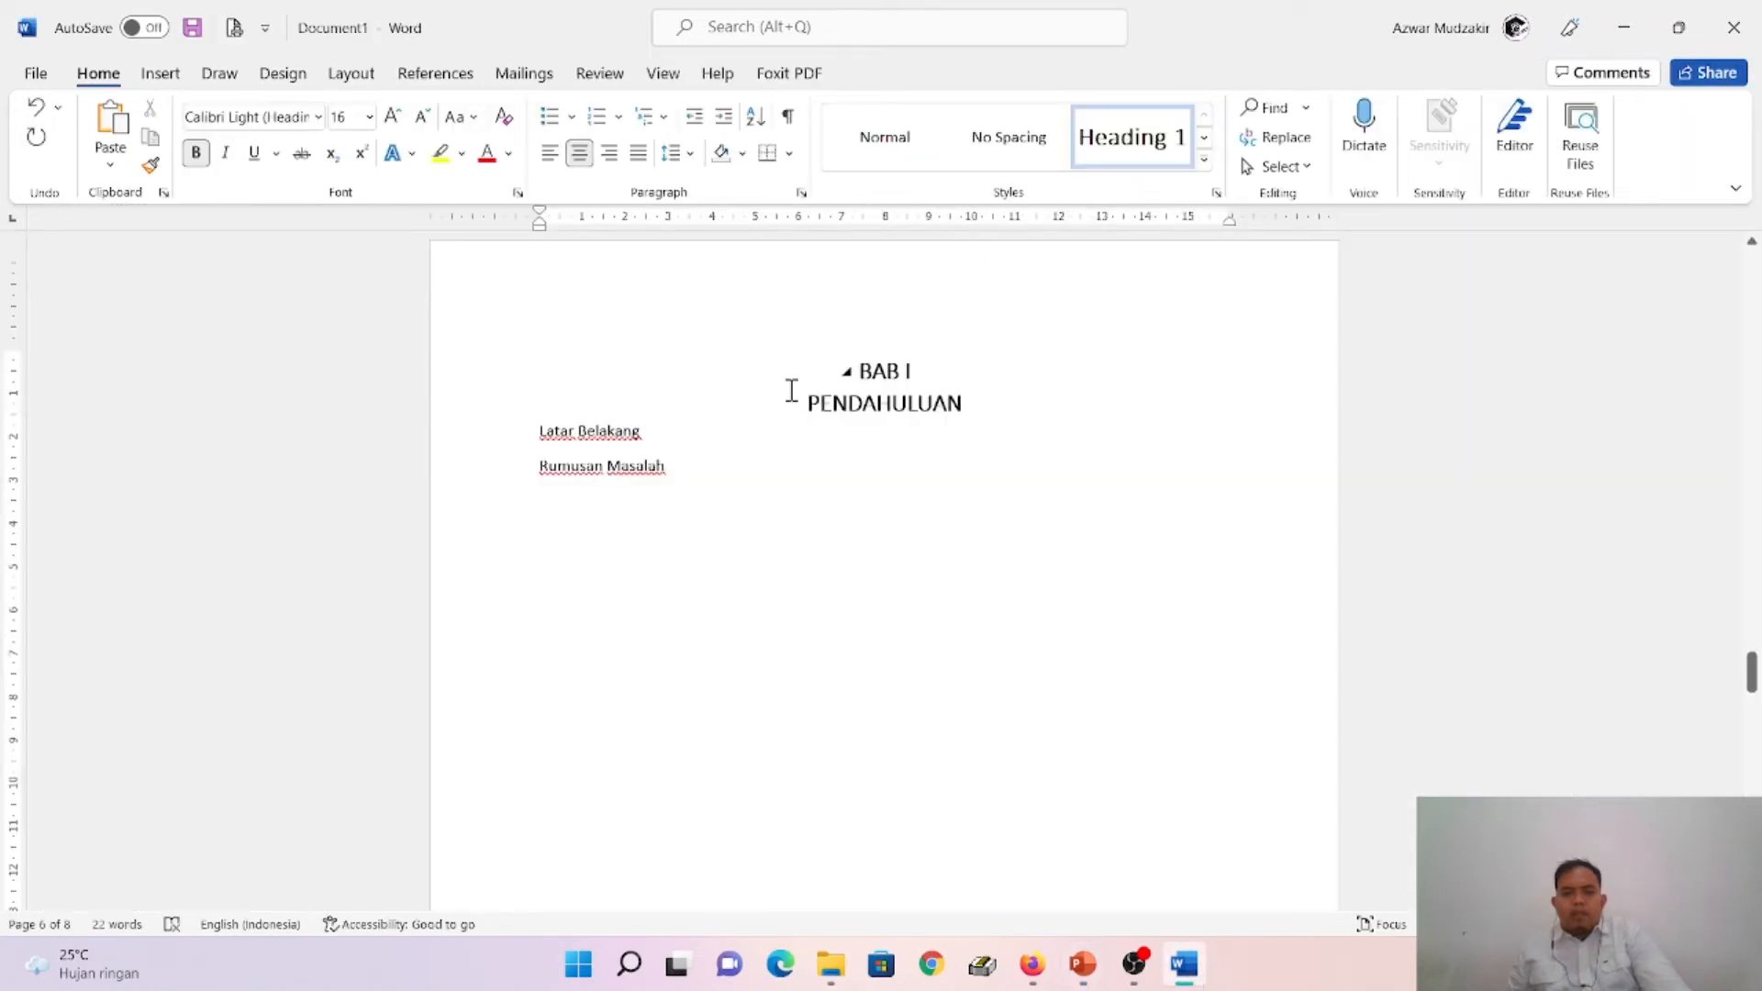
click(662, 119)
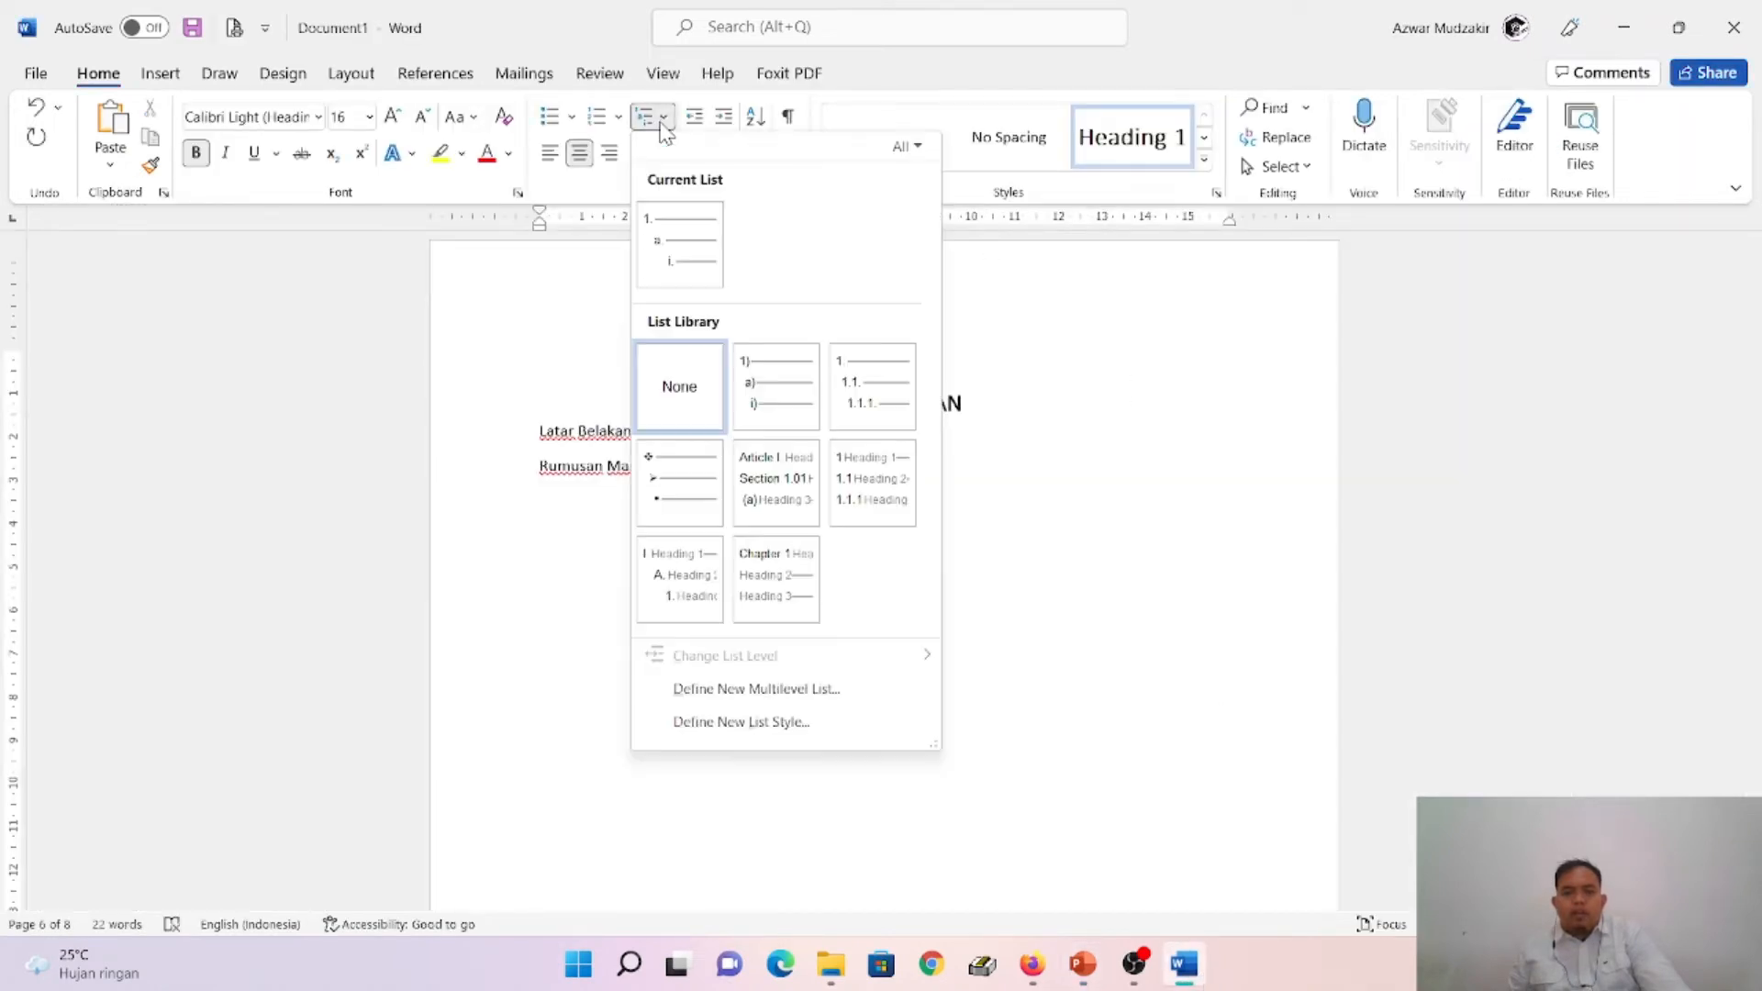
click(526, 323)
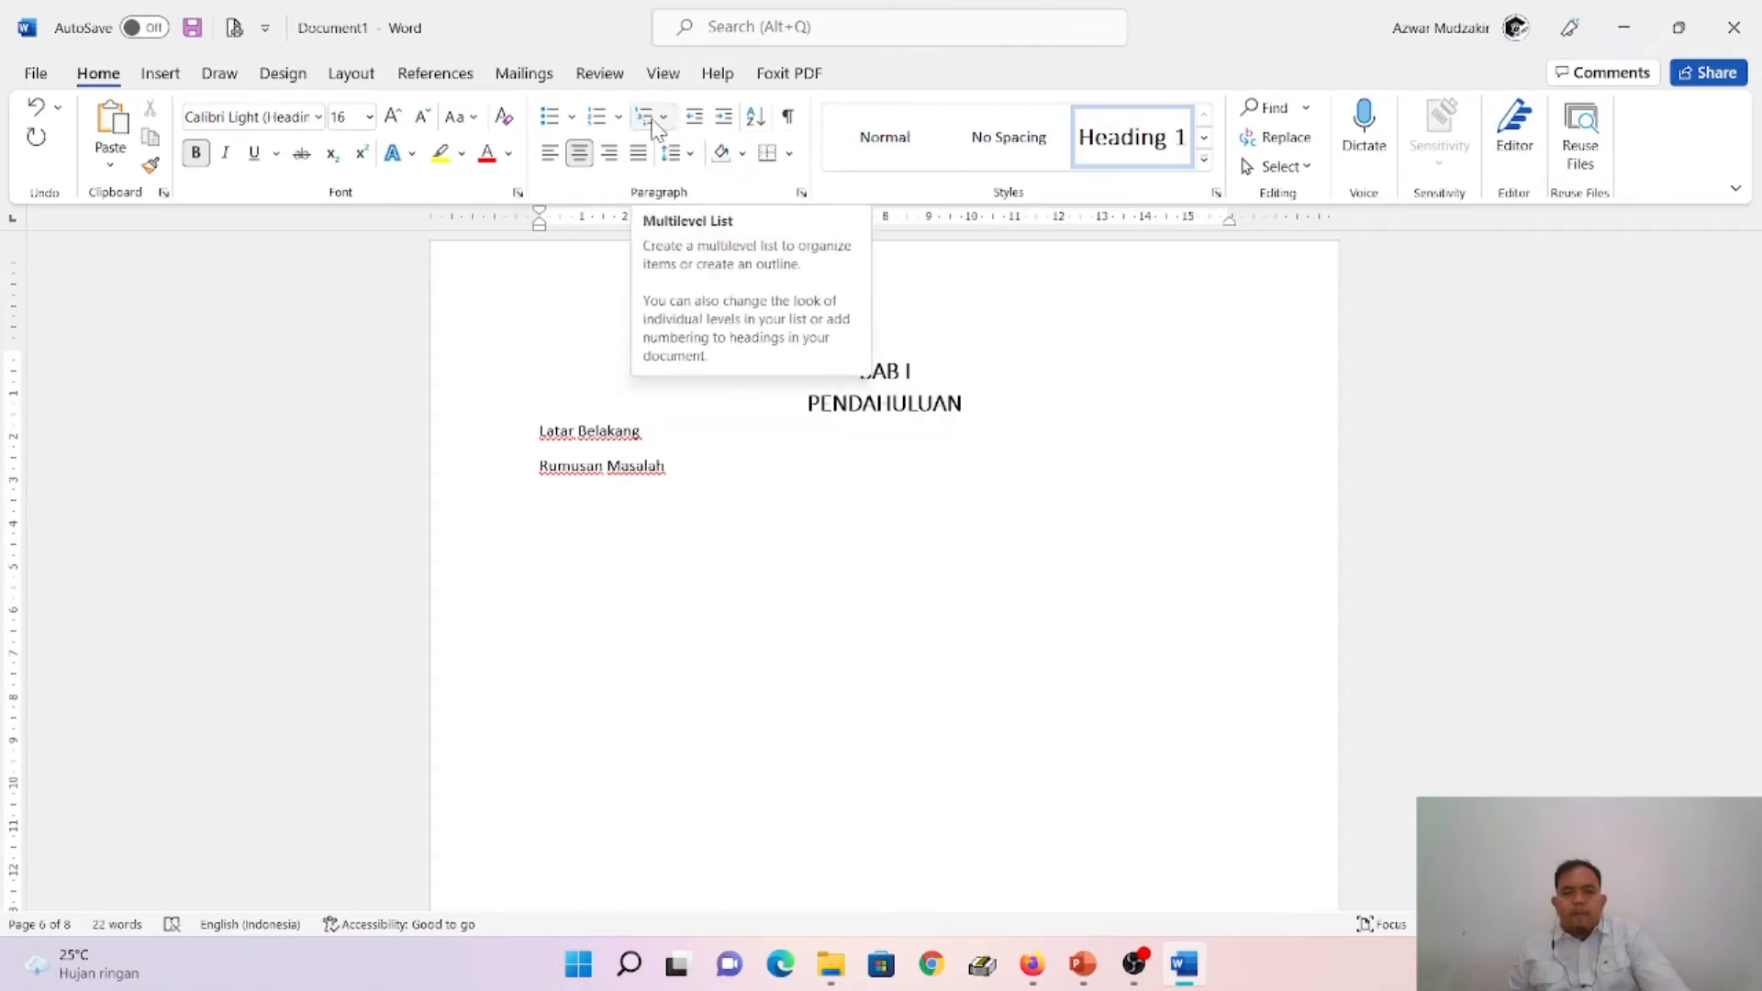
click(664, 119)
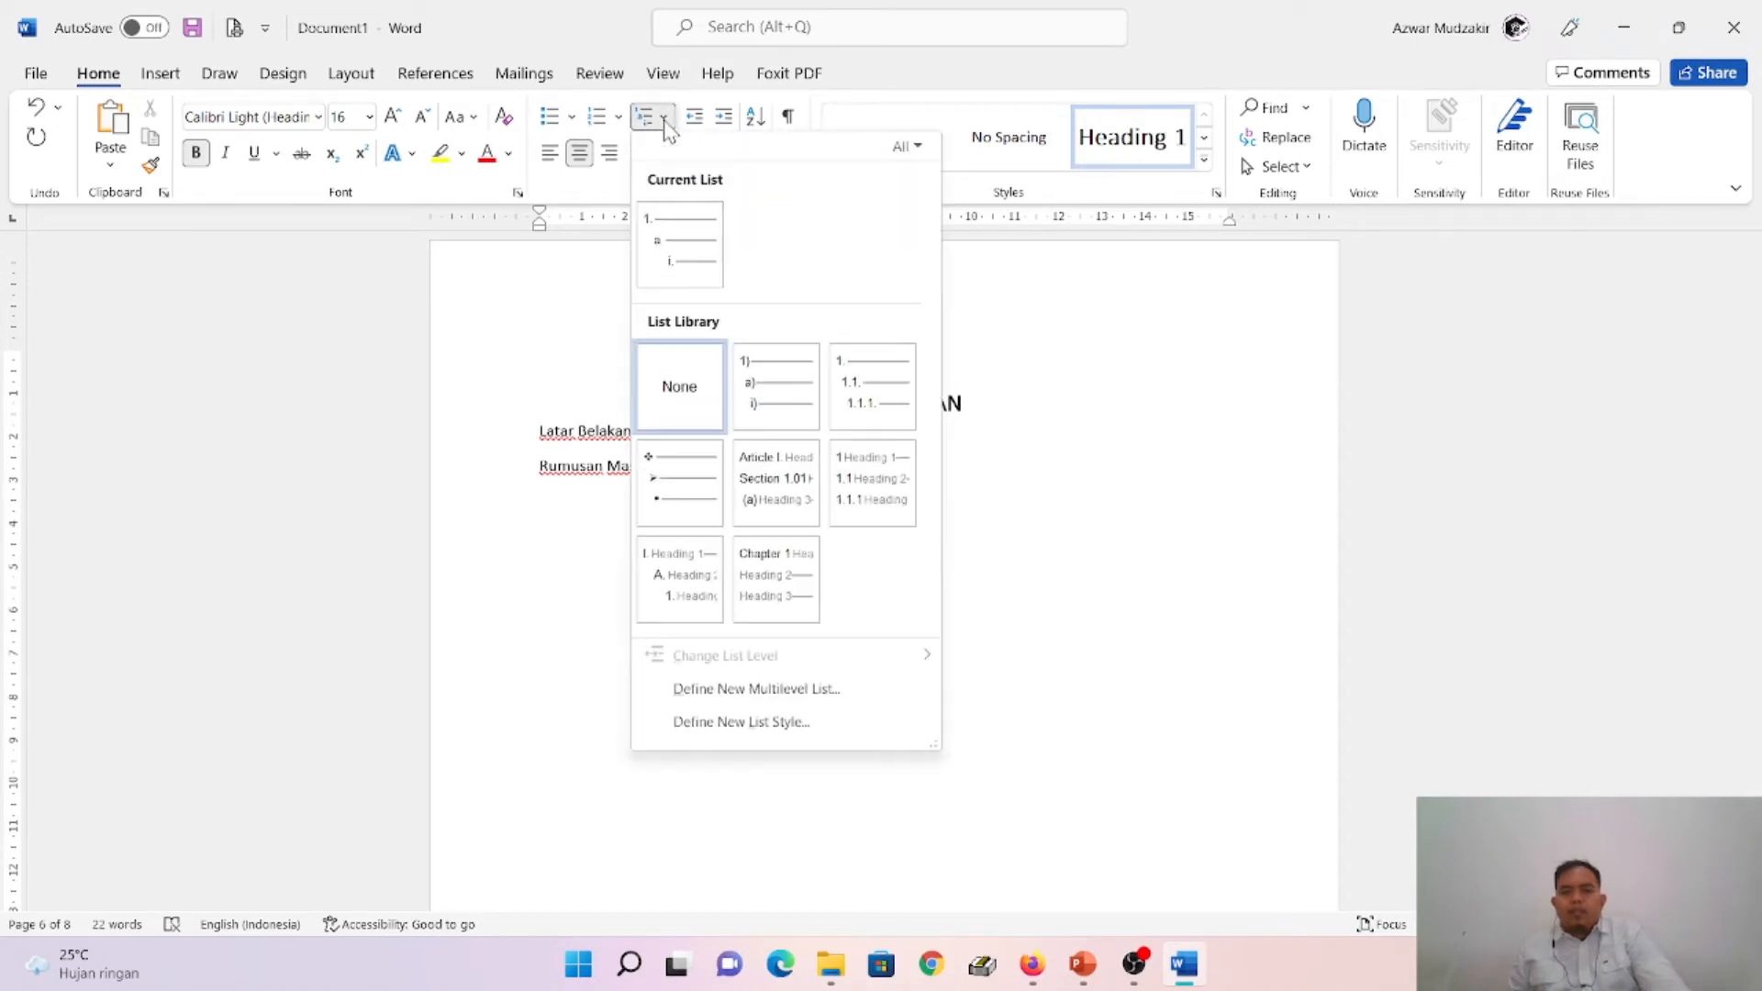
click(888, 508)
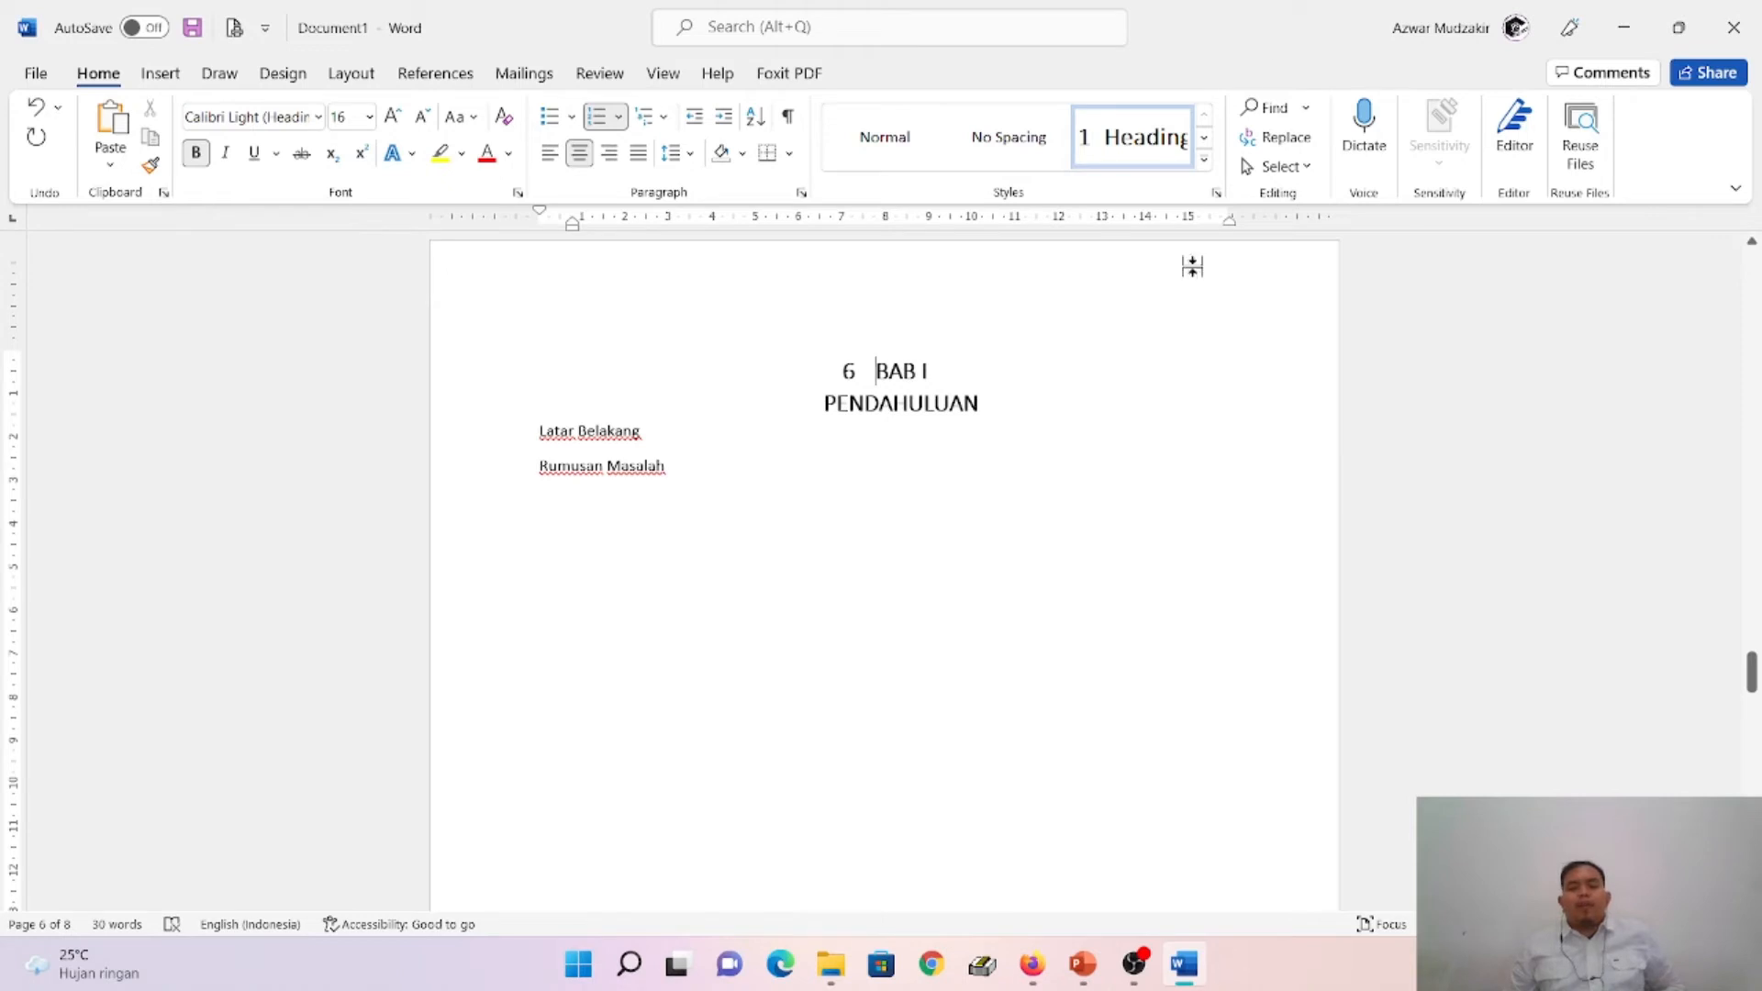
- Switch to PowerPoint to read the Page 6 slide on Define New Multilevel List, rechecking the preceding slide, and return to Word
mouse_move(1083, 963)
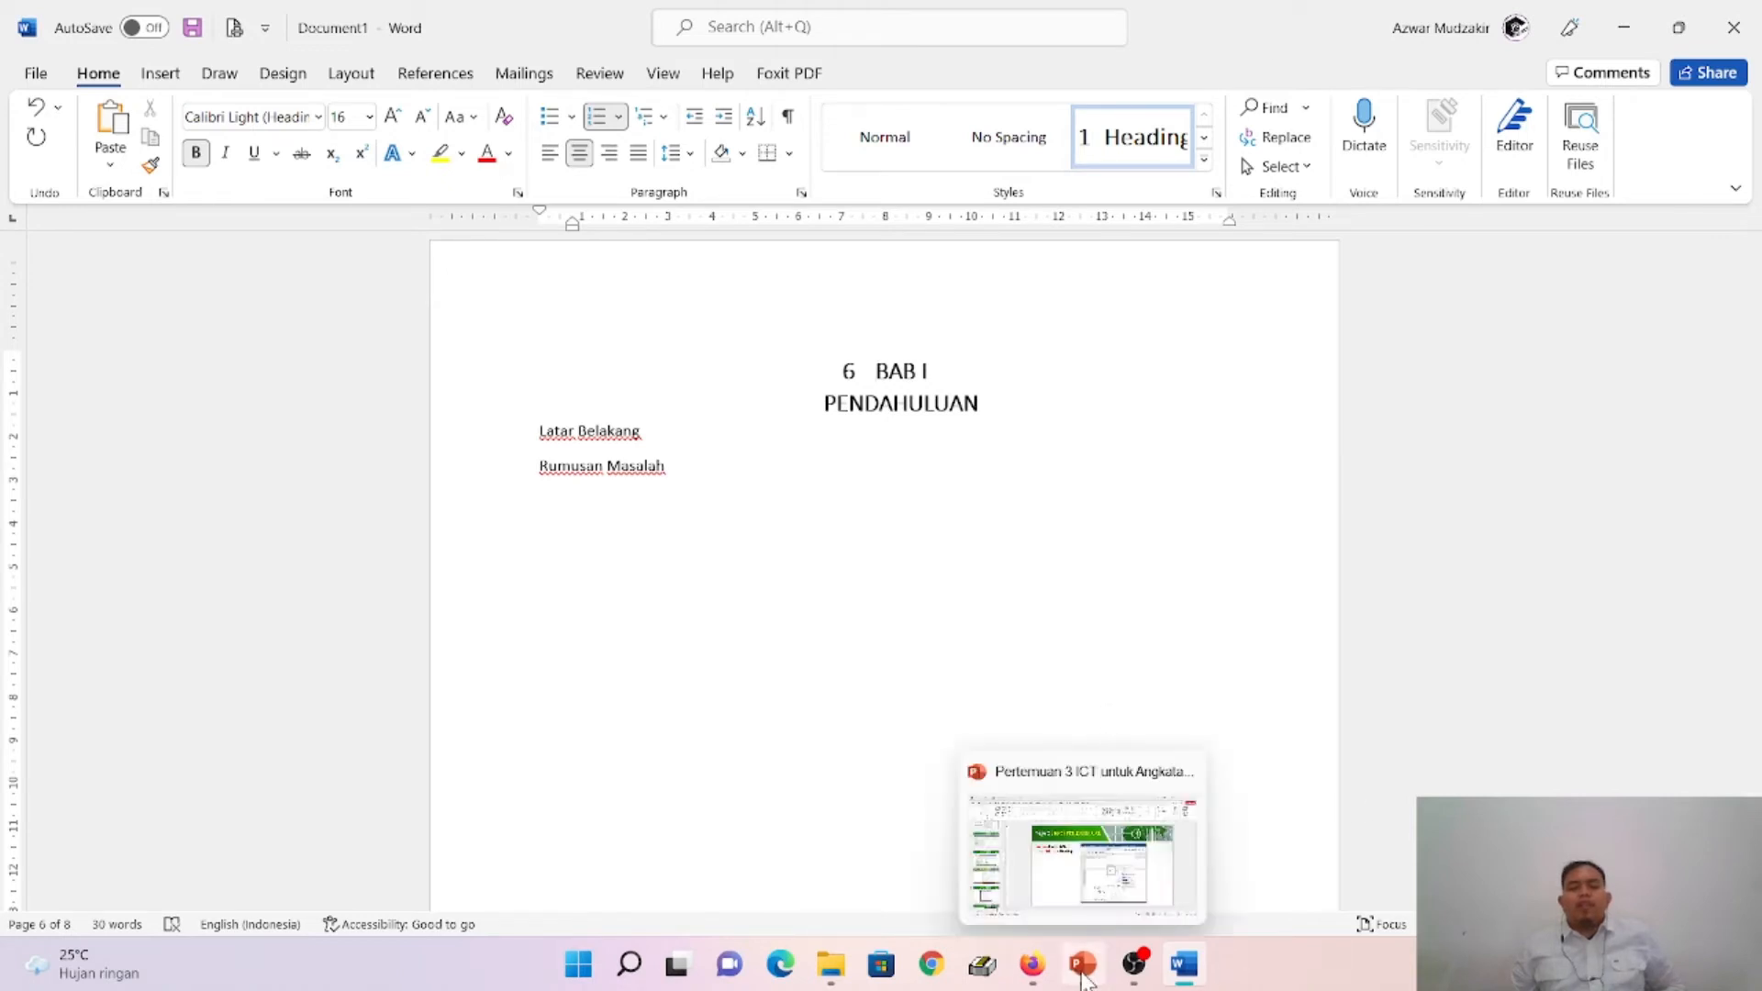
click(1078, 872)
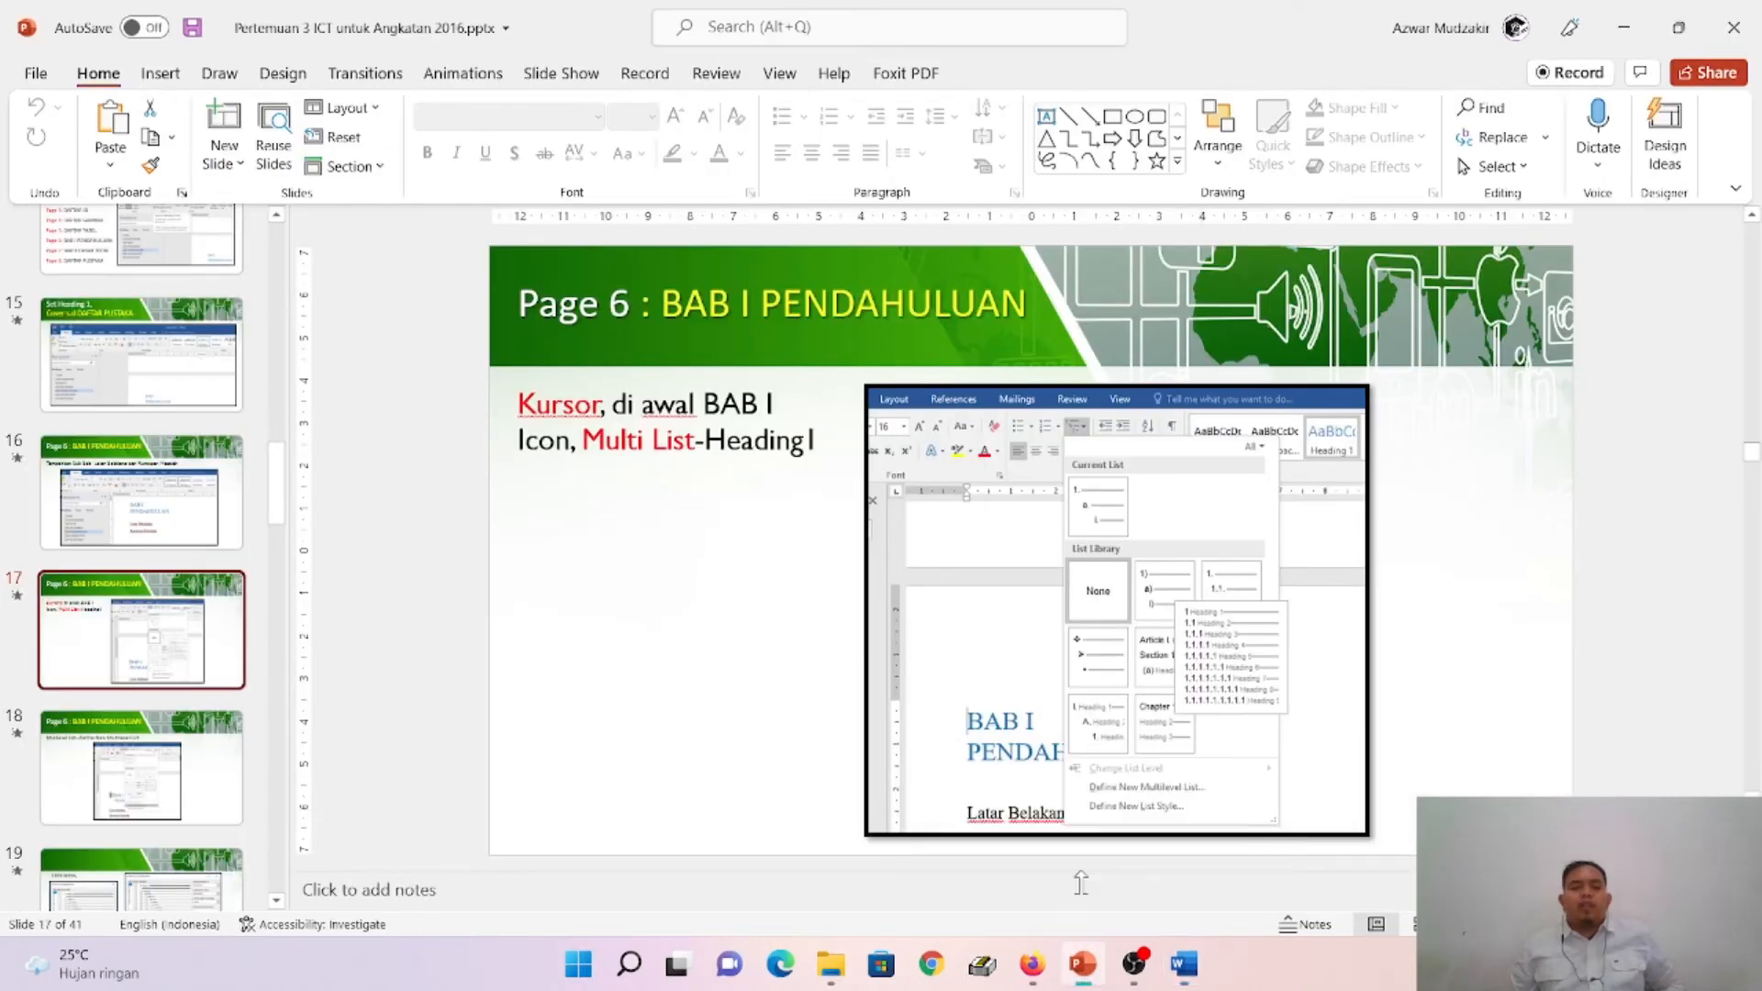
click(208, 804)
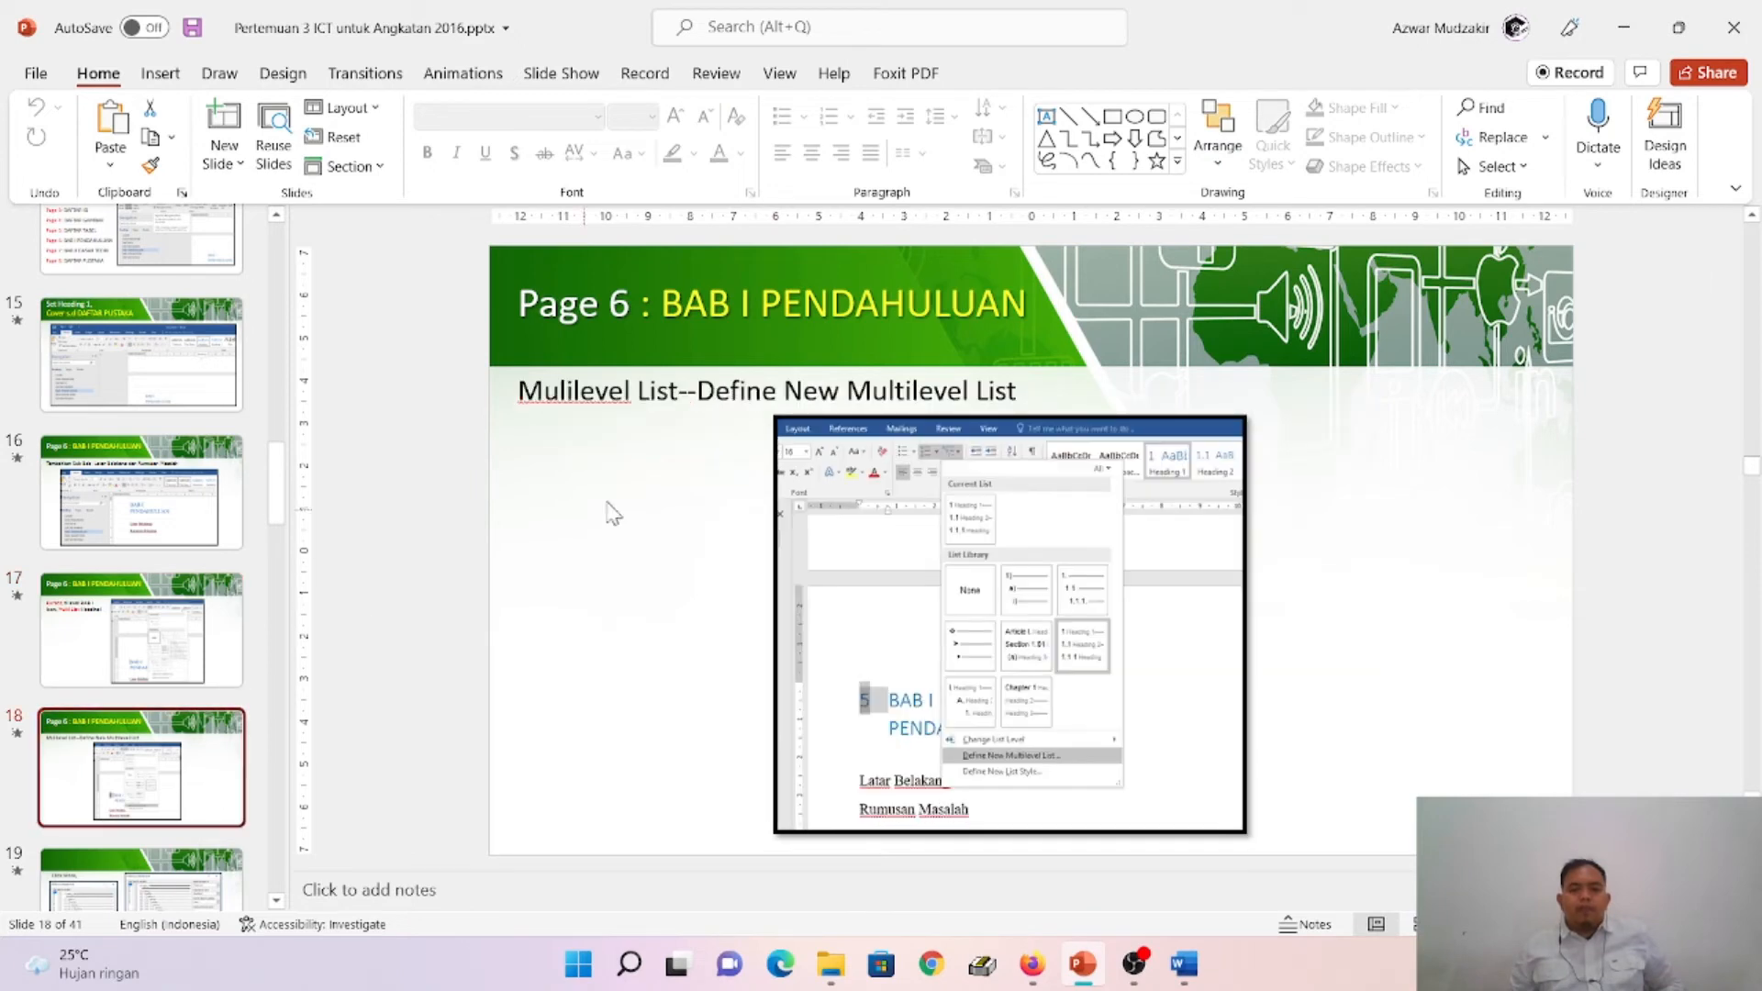
key(Down)
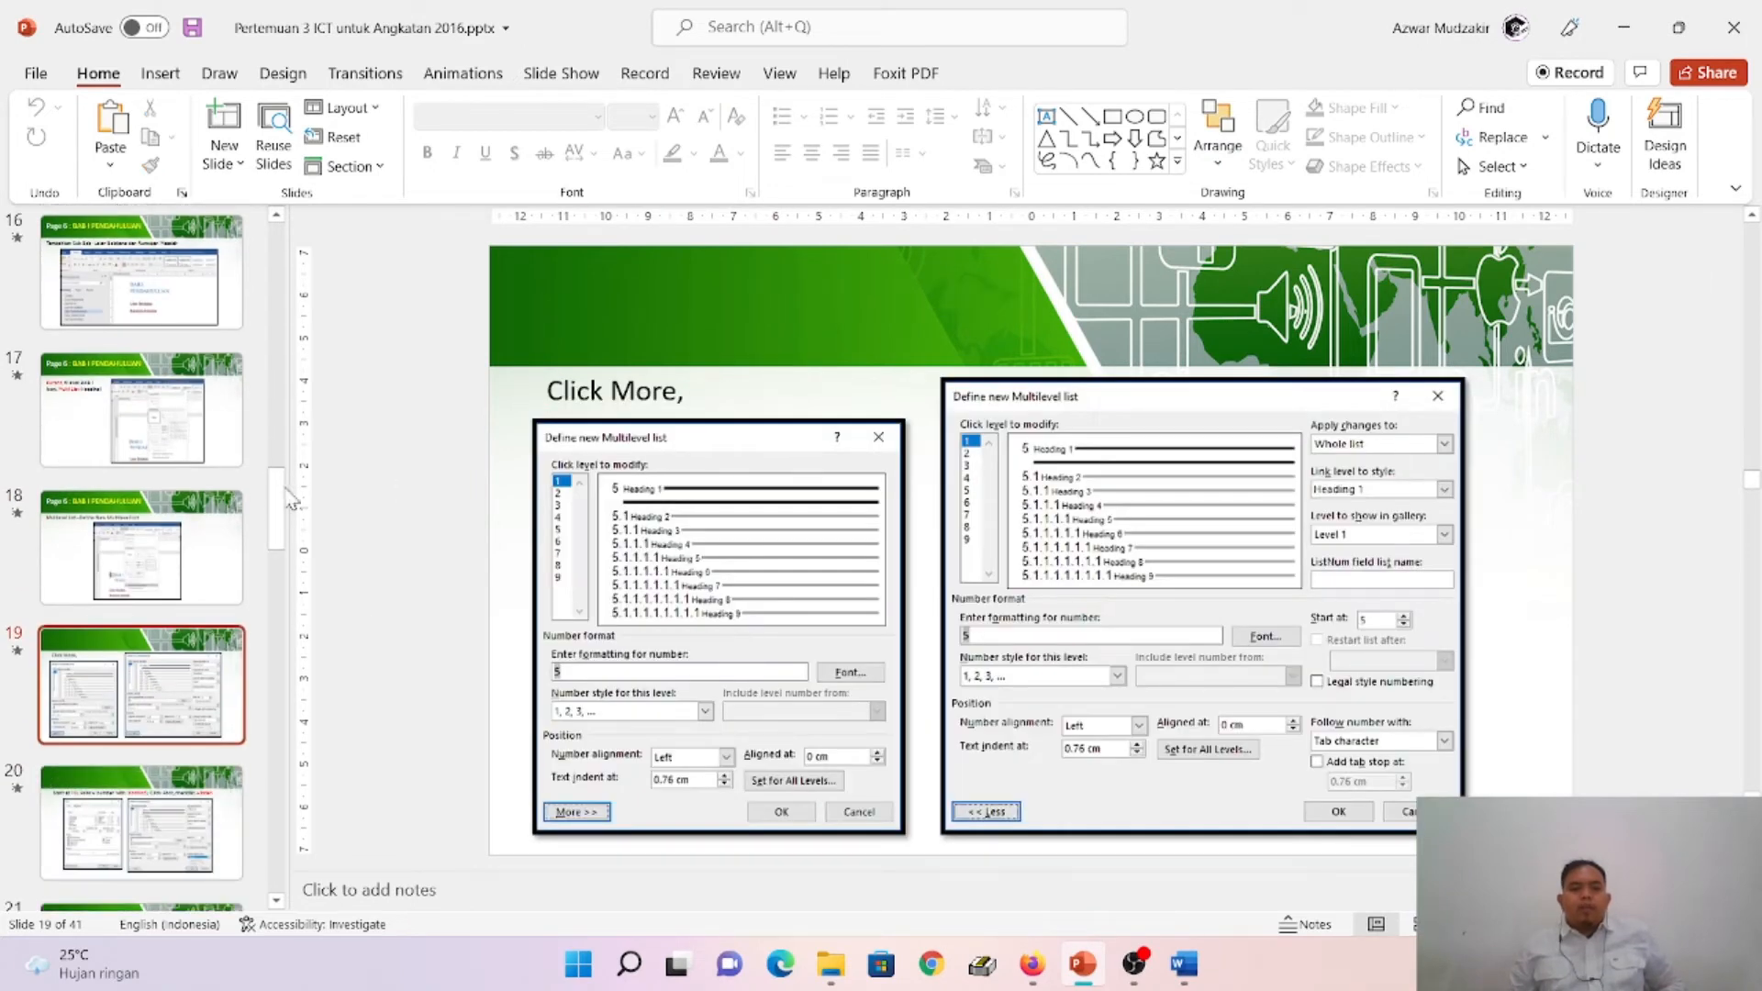
key(Up)
key(Up)
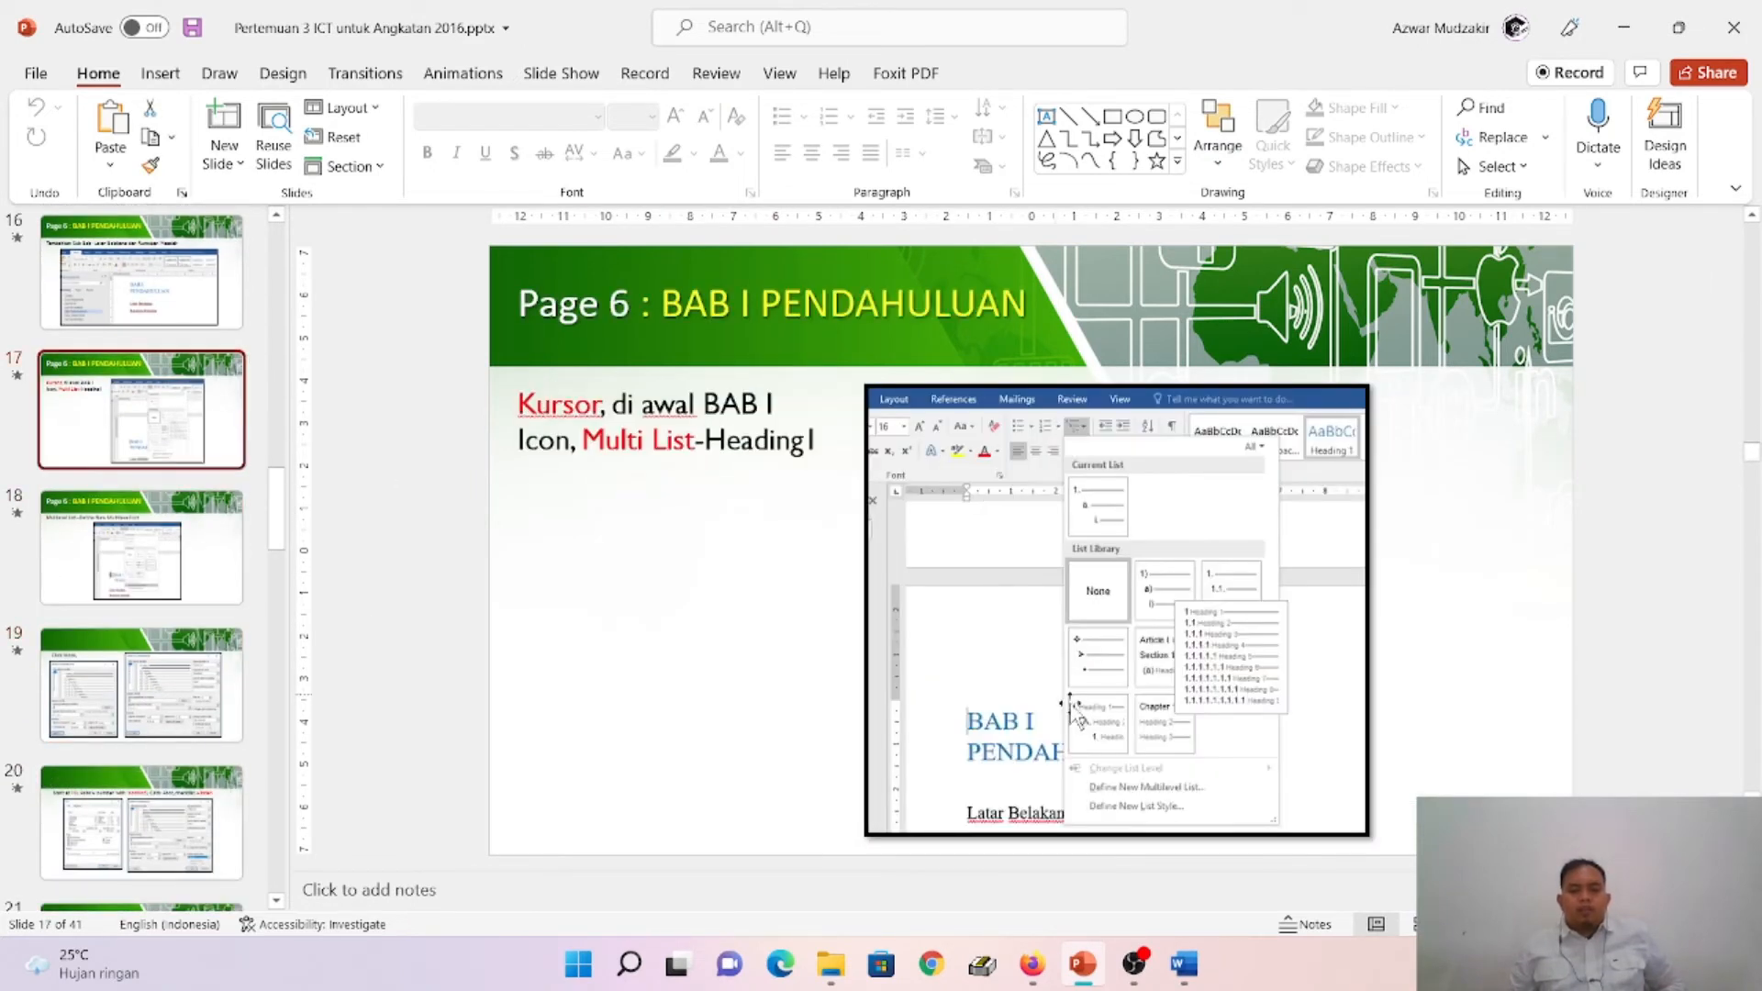
key(Down)
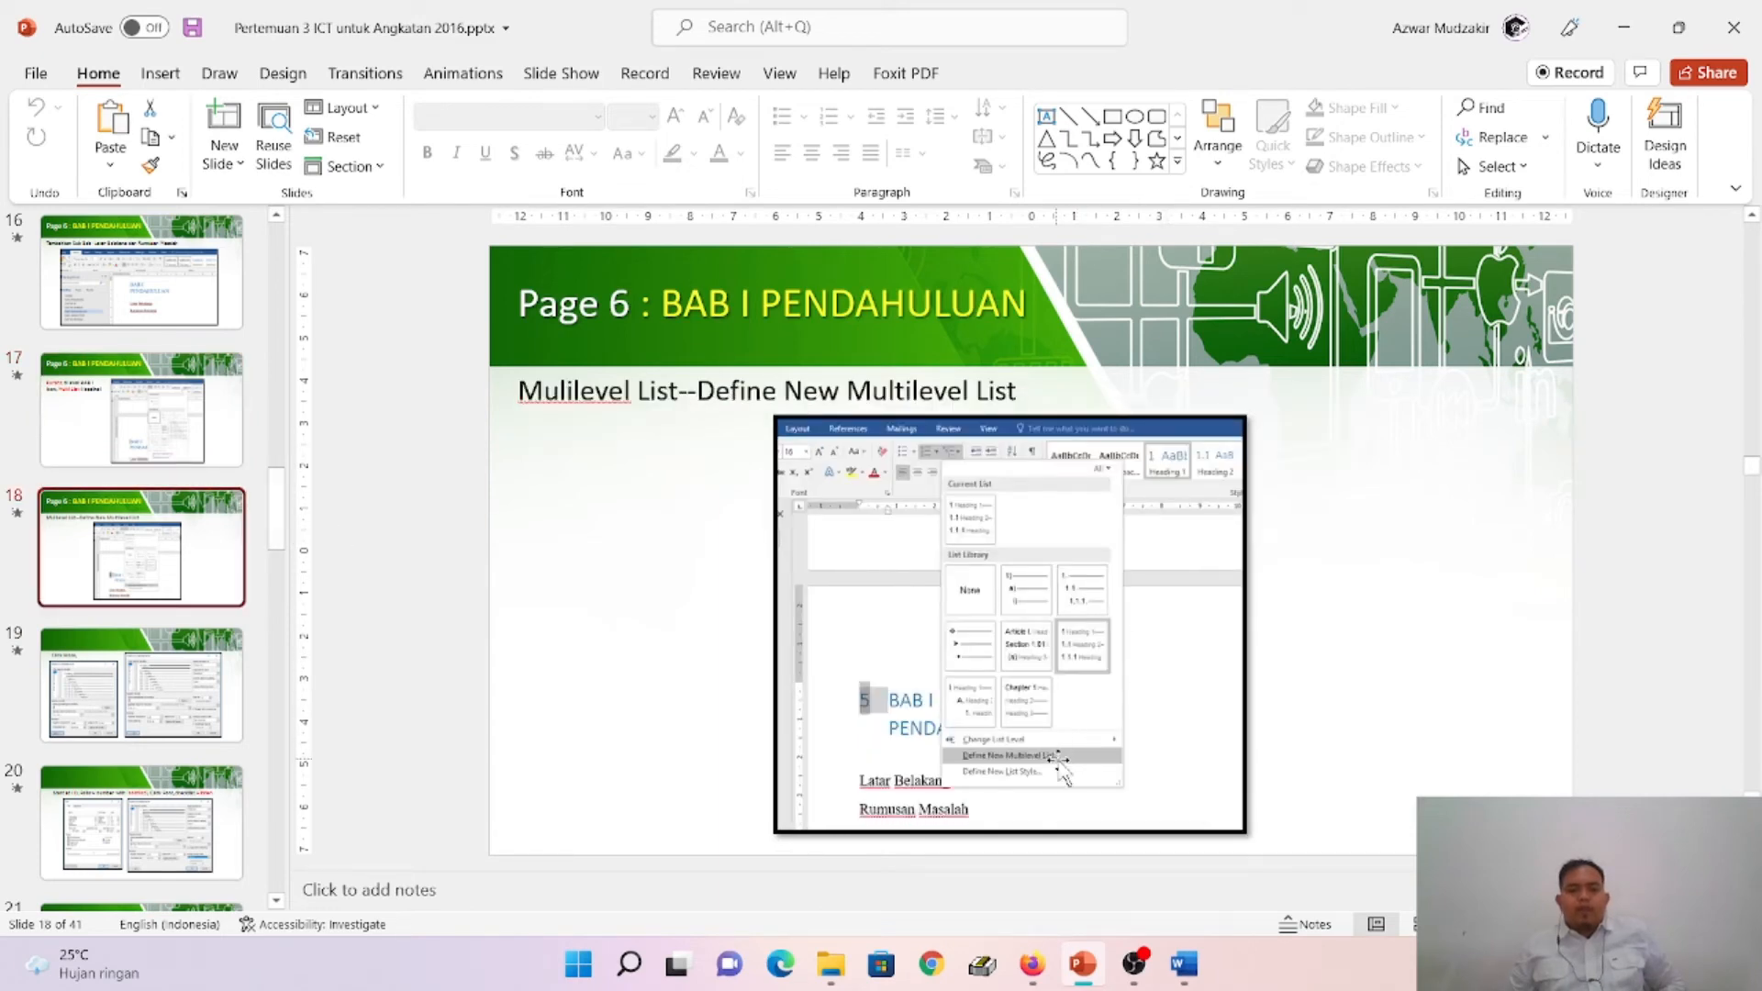
click(1184, 964)
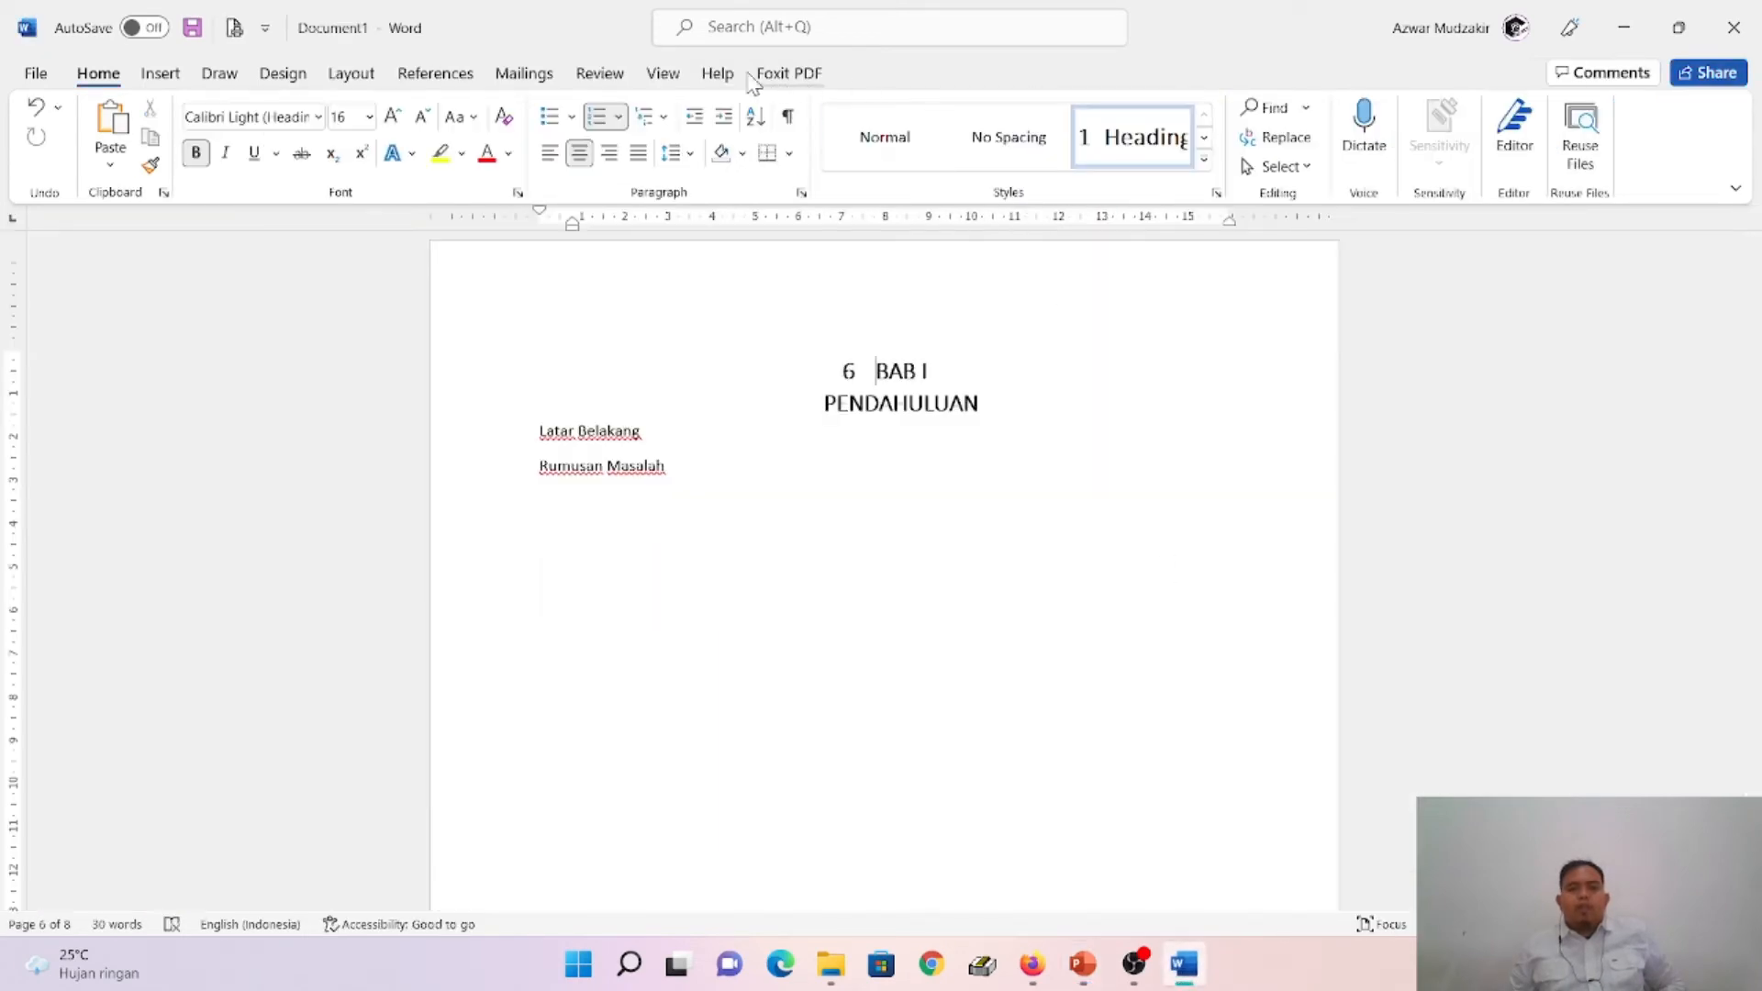
- Open the definition of a new multilevel list for the BAB I heading and show its additional options
click(665, 118)
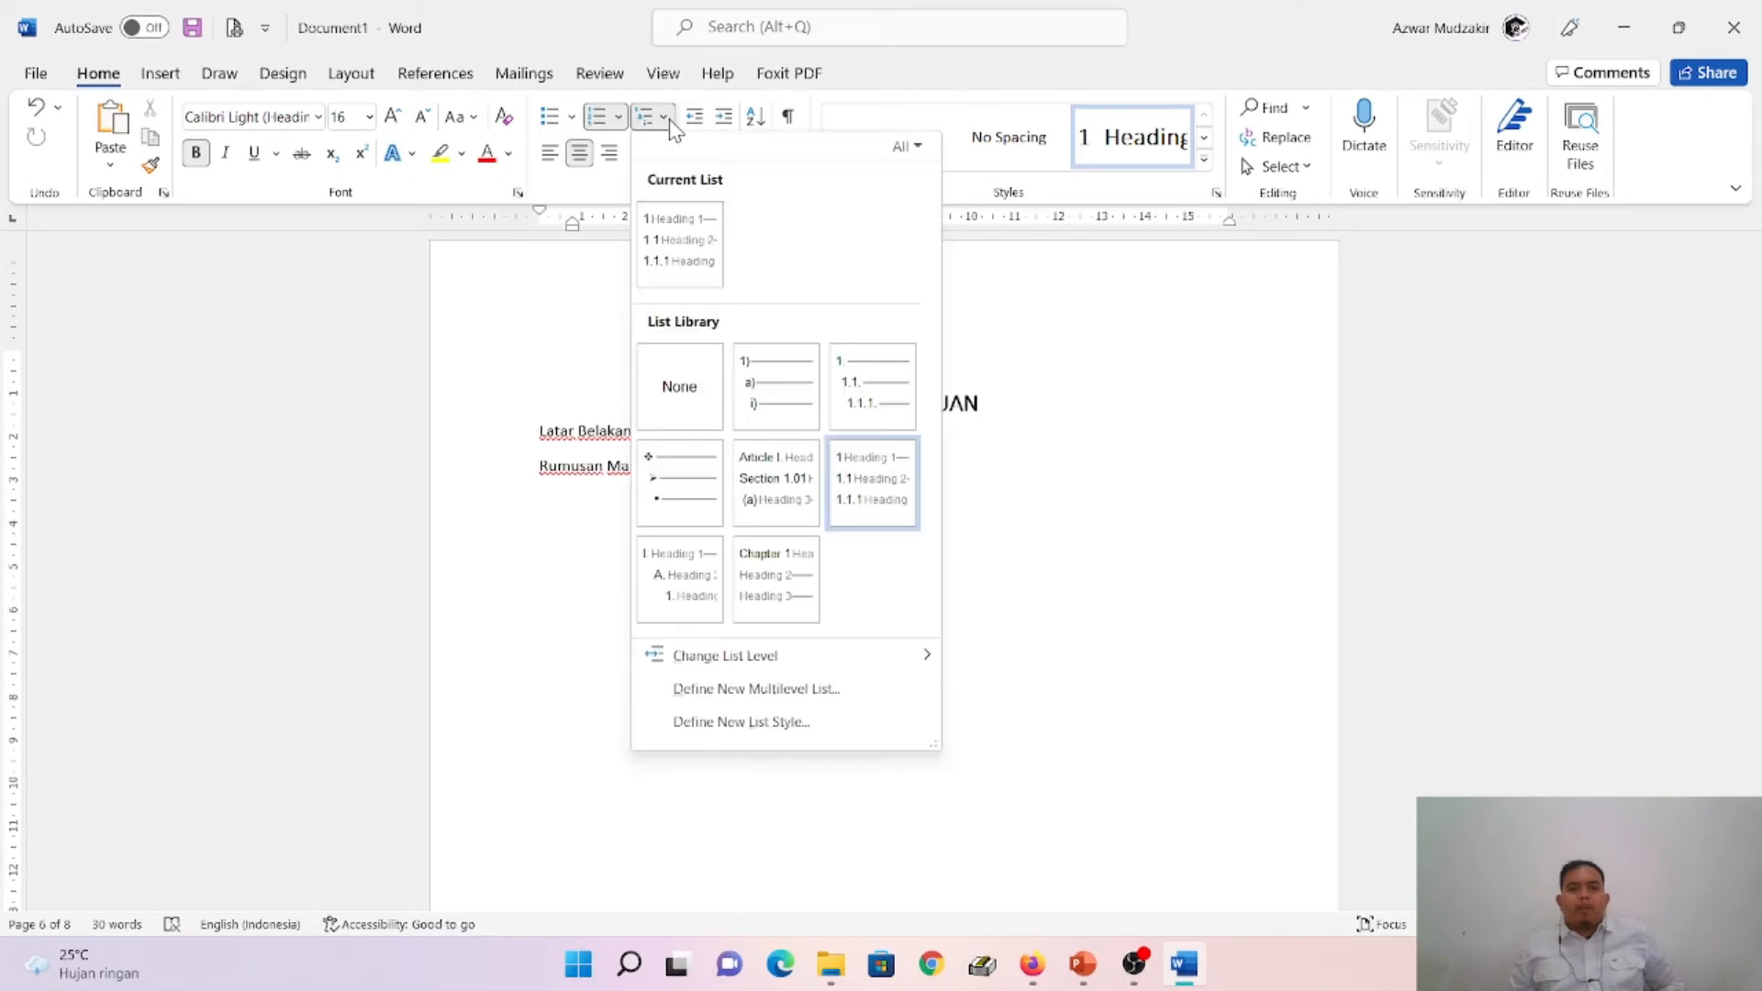
click(839, 694)
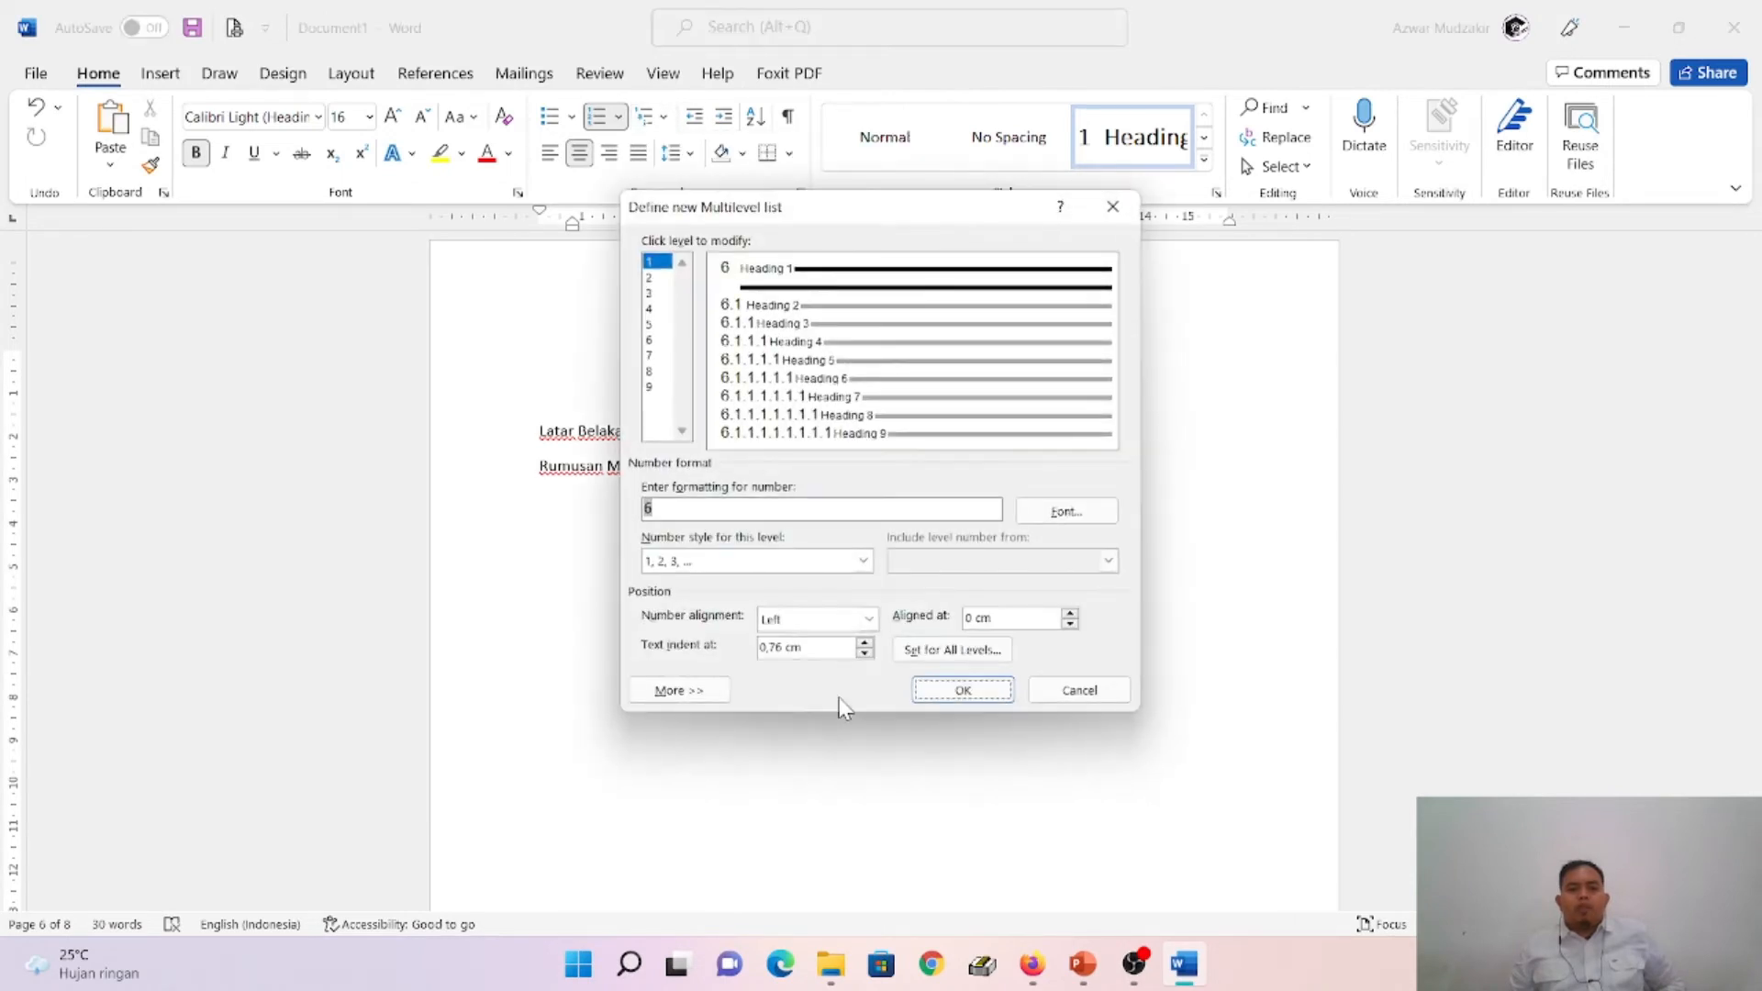
click(673, 695)
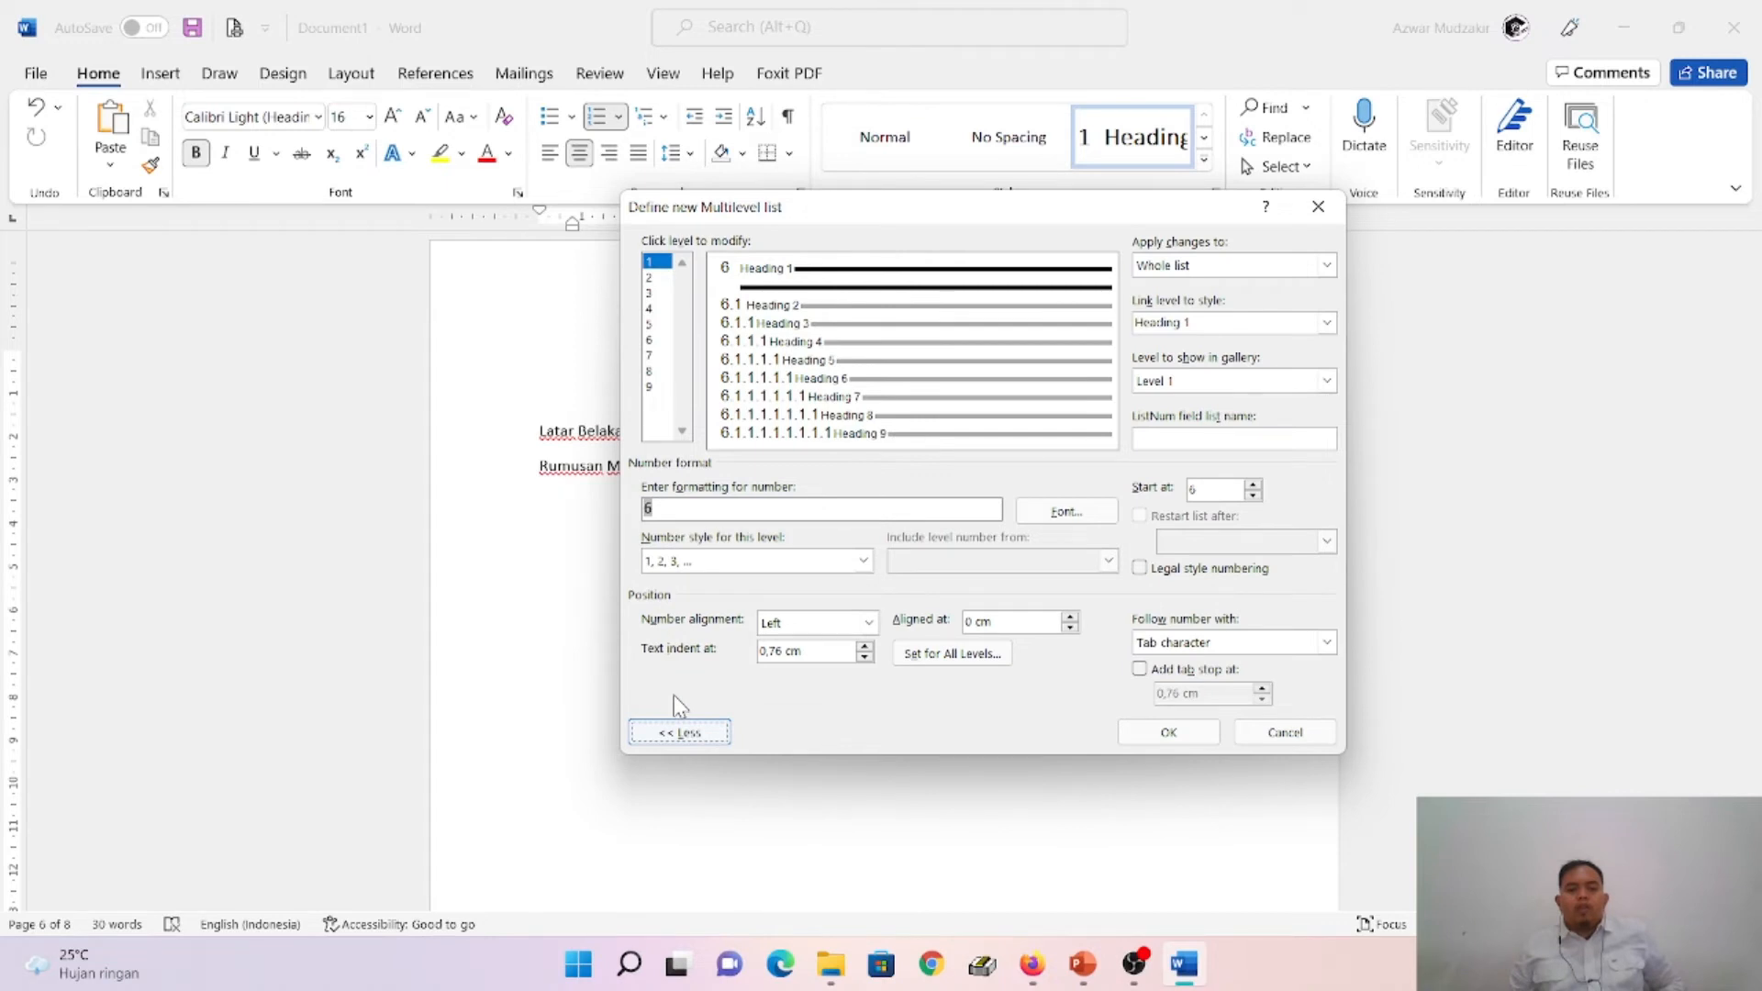
- Switch to PowerPoint to read the slides on the expanded multilevel list options and level 1 number settings, and return to Word
click(1087, 971)
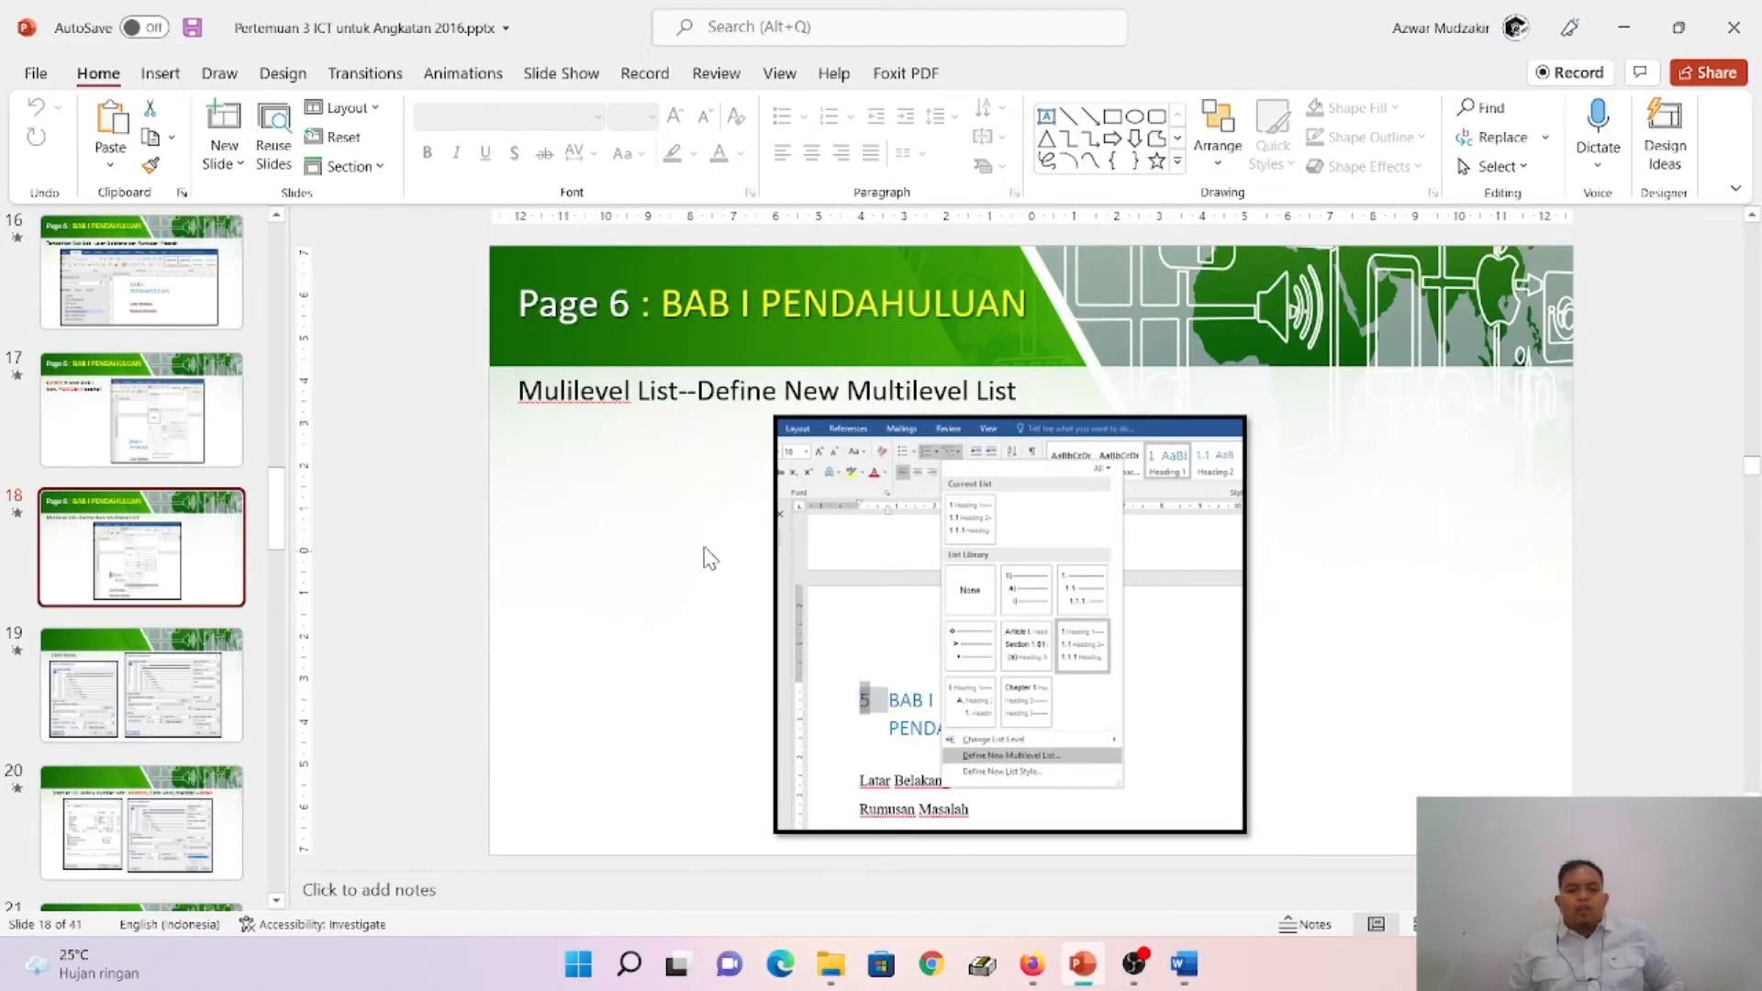
click(198, 714)
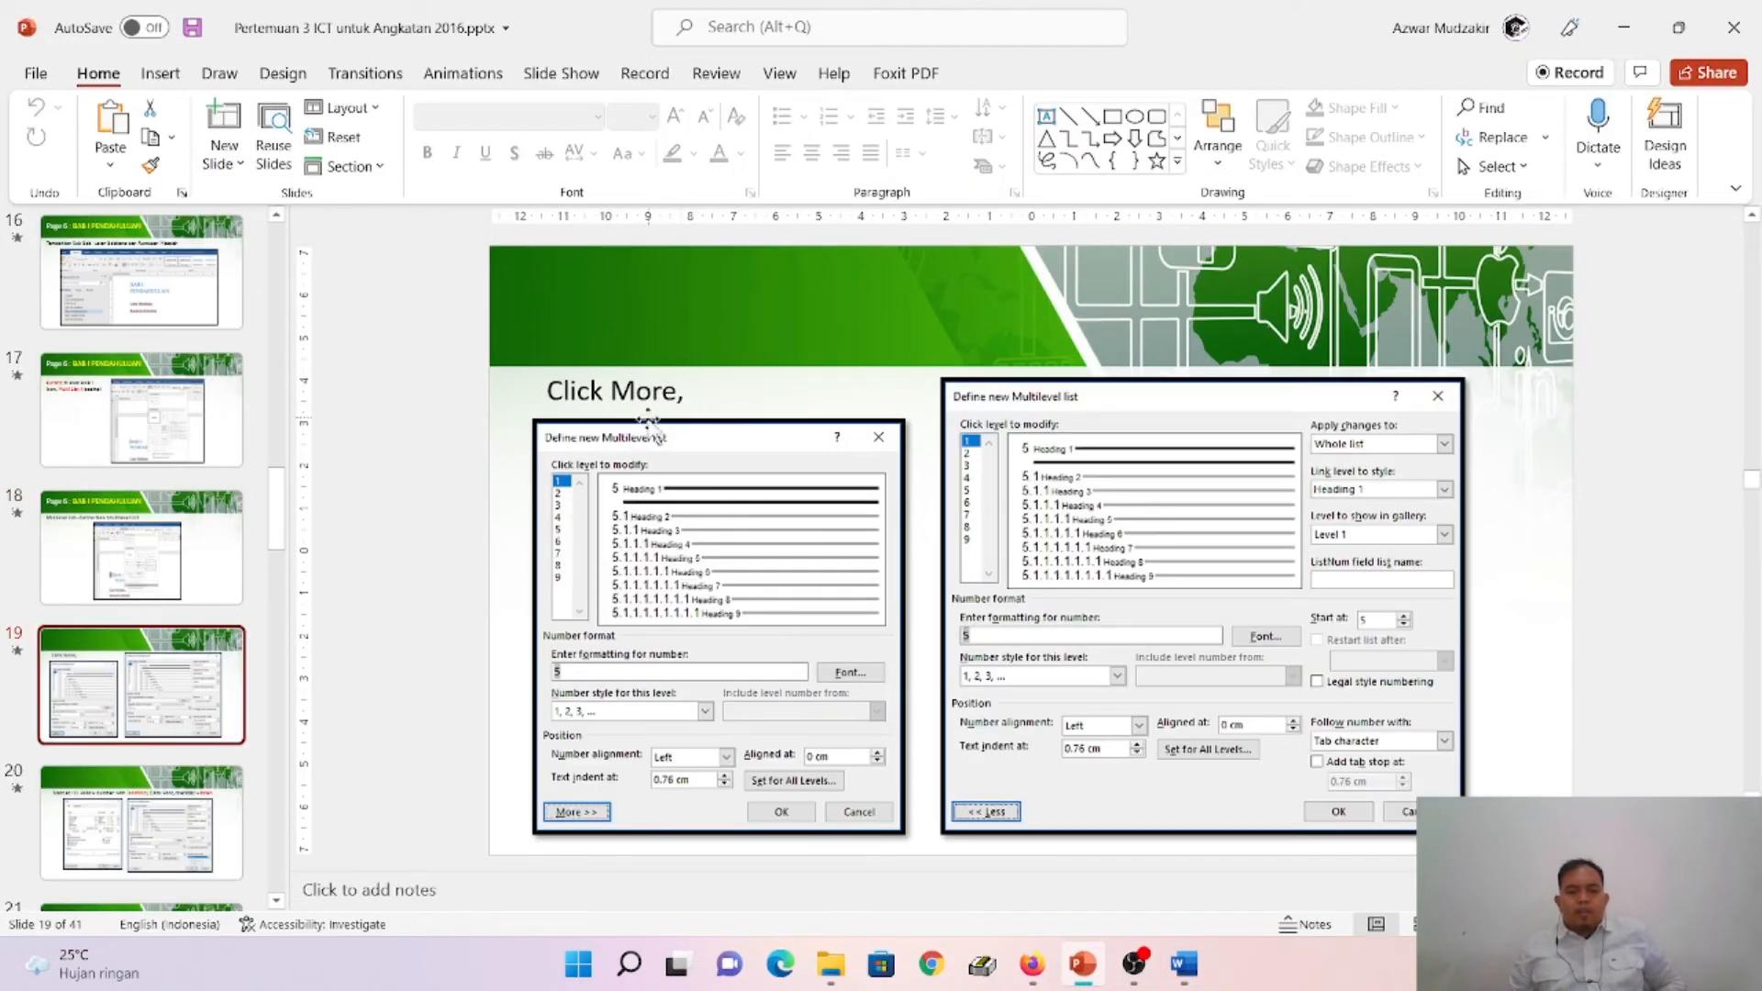
scroll(895, 683, down, 1)
scroll(892, 676, up, 1)
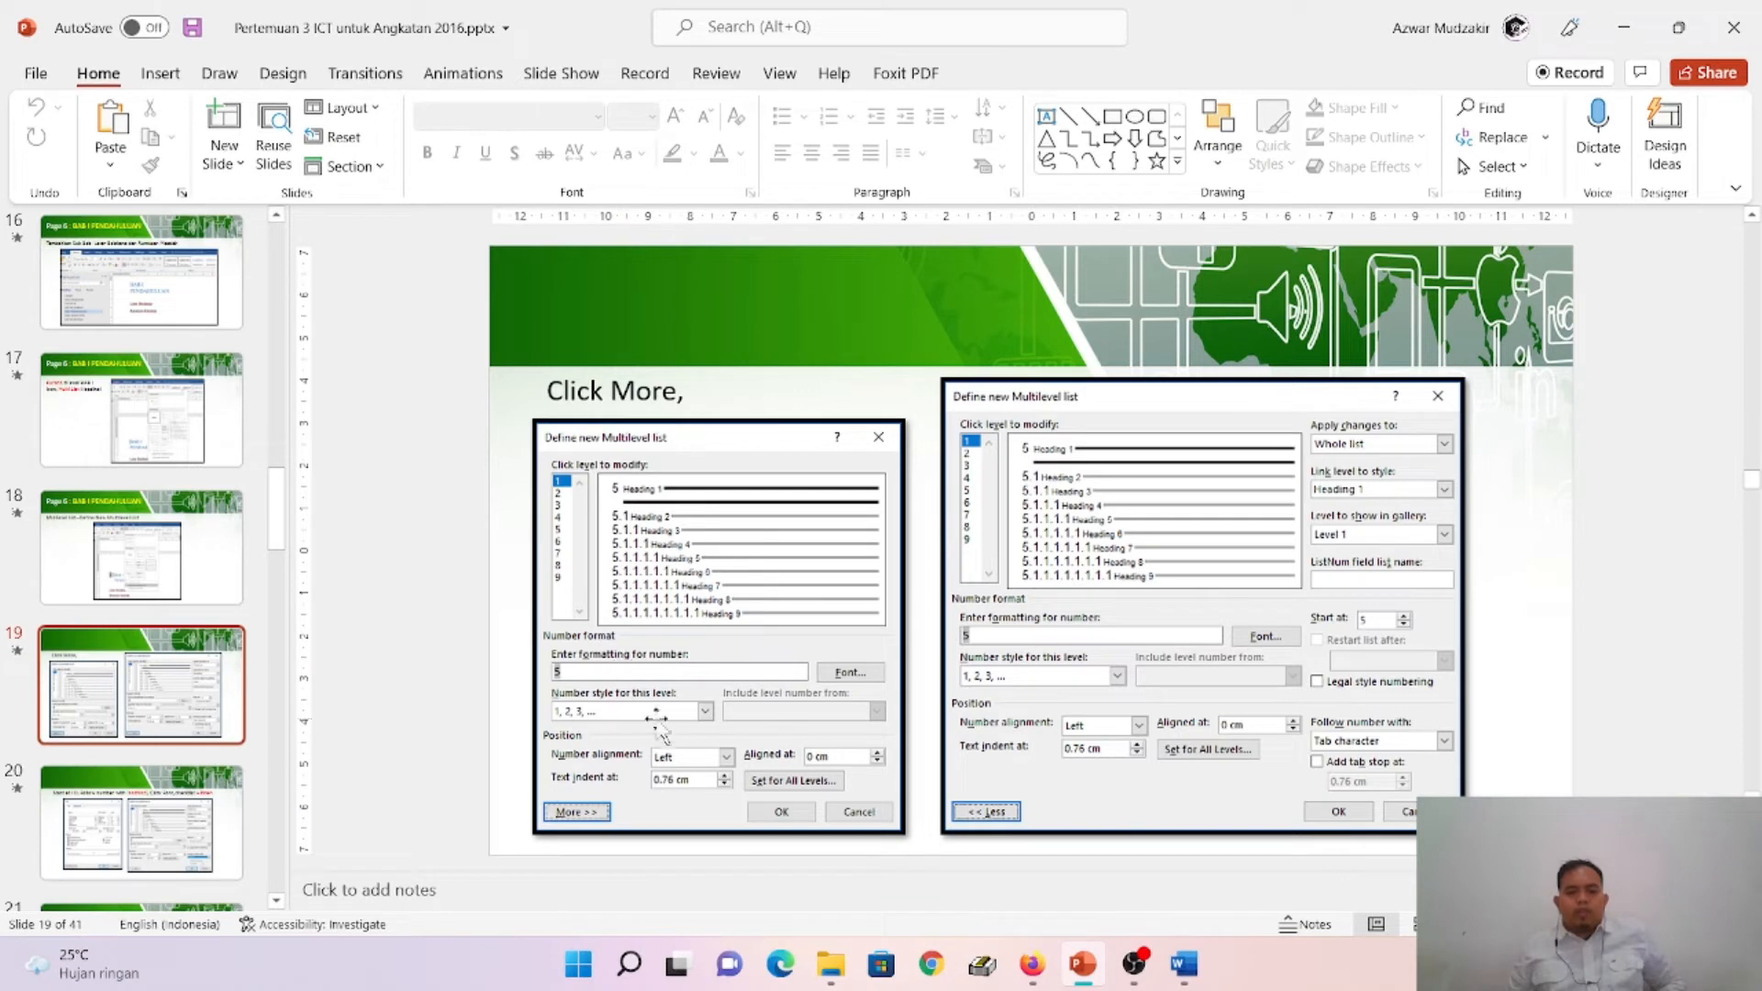
click(181, 820)
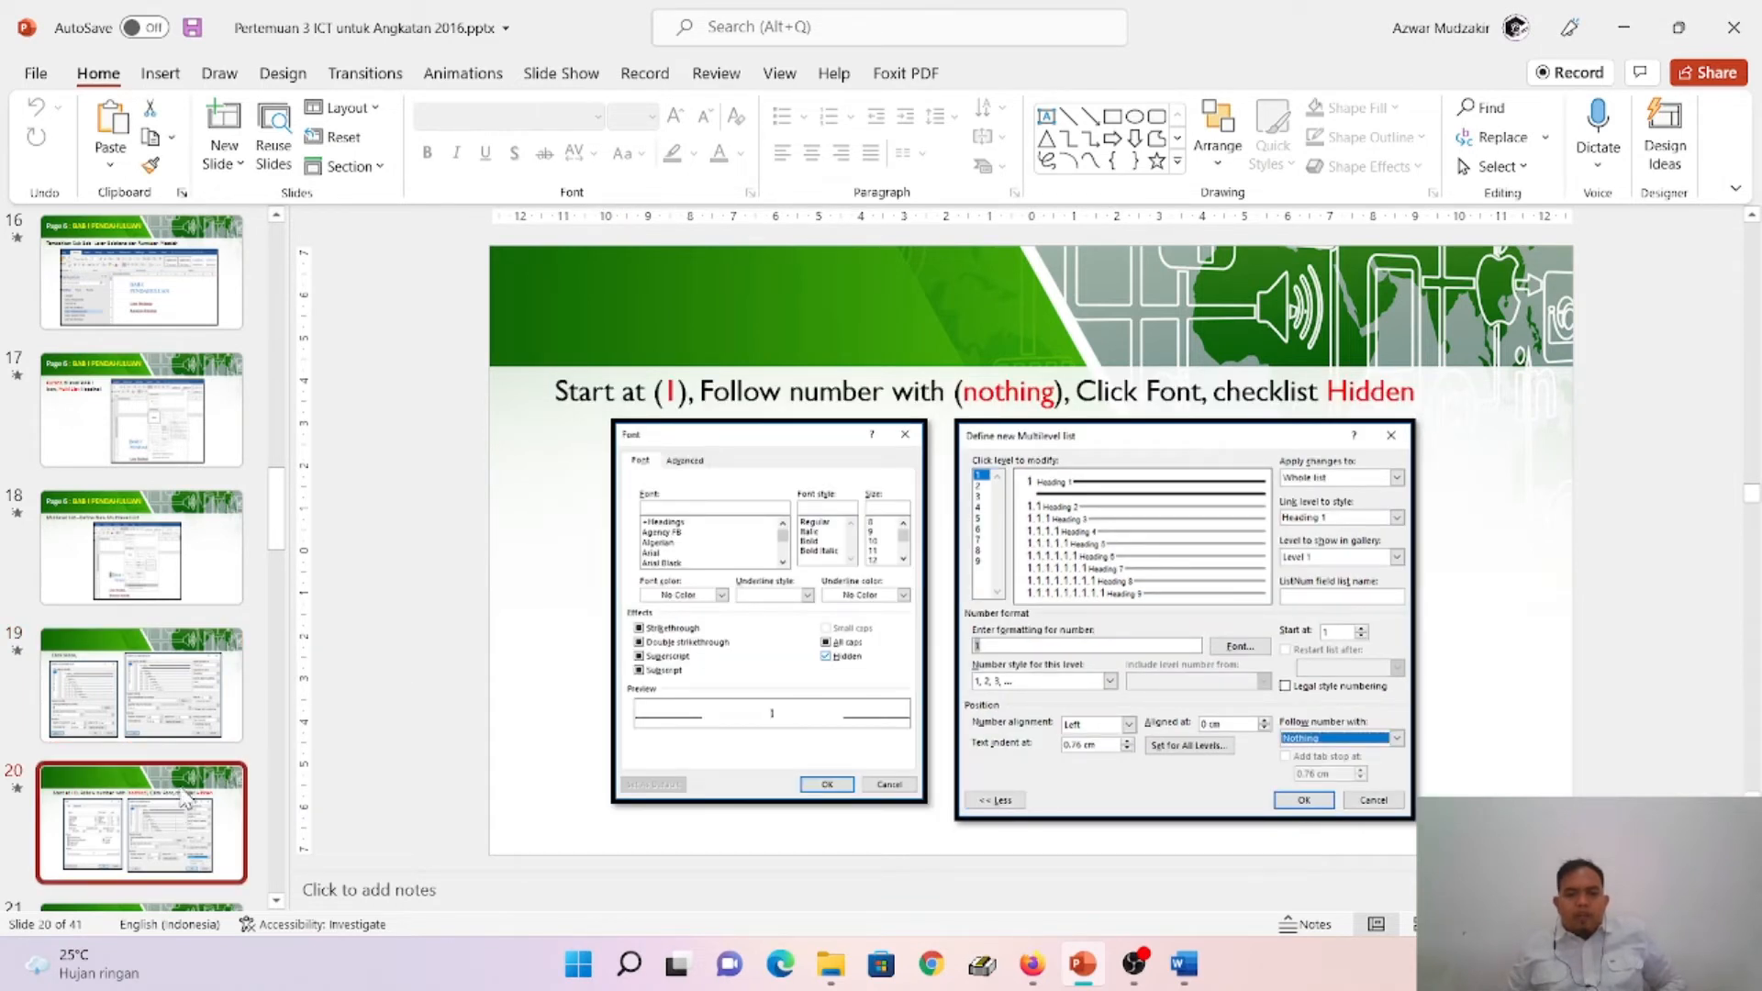
click(184, 698)
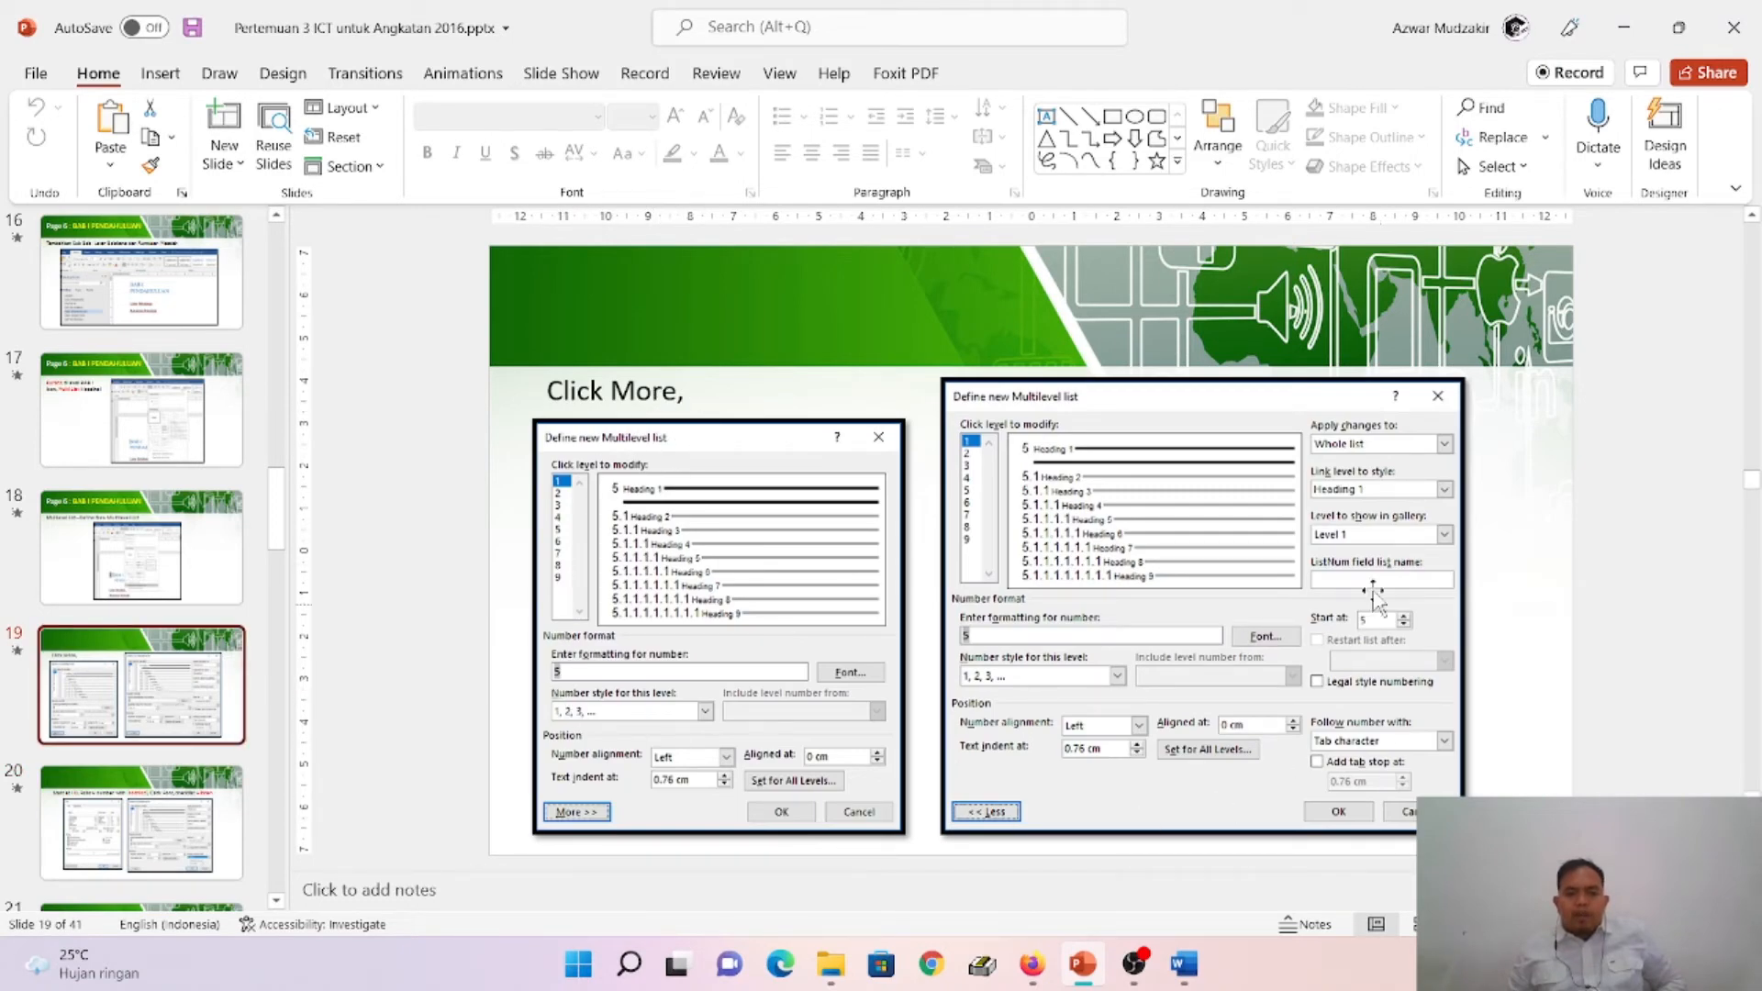
click(146, 828)
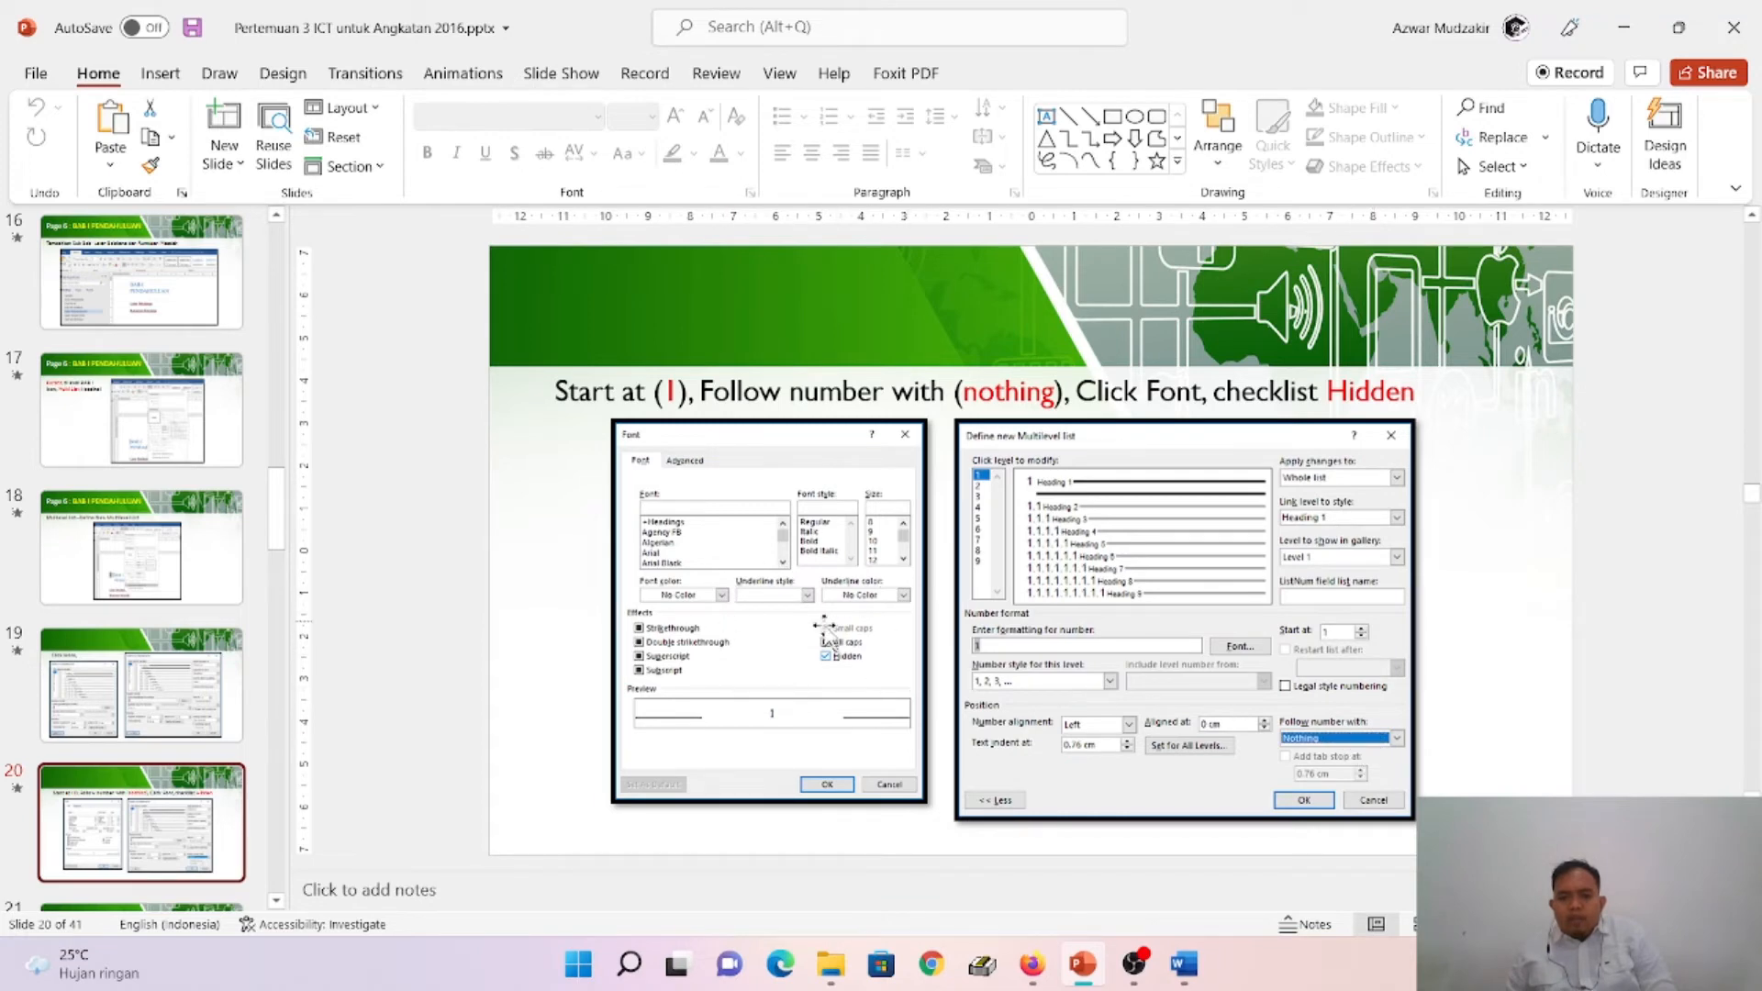
click(1184, 963)
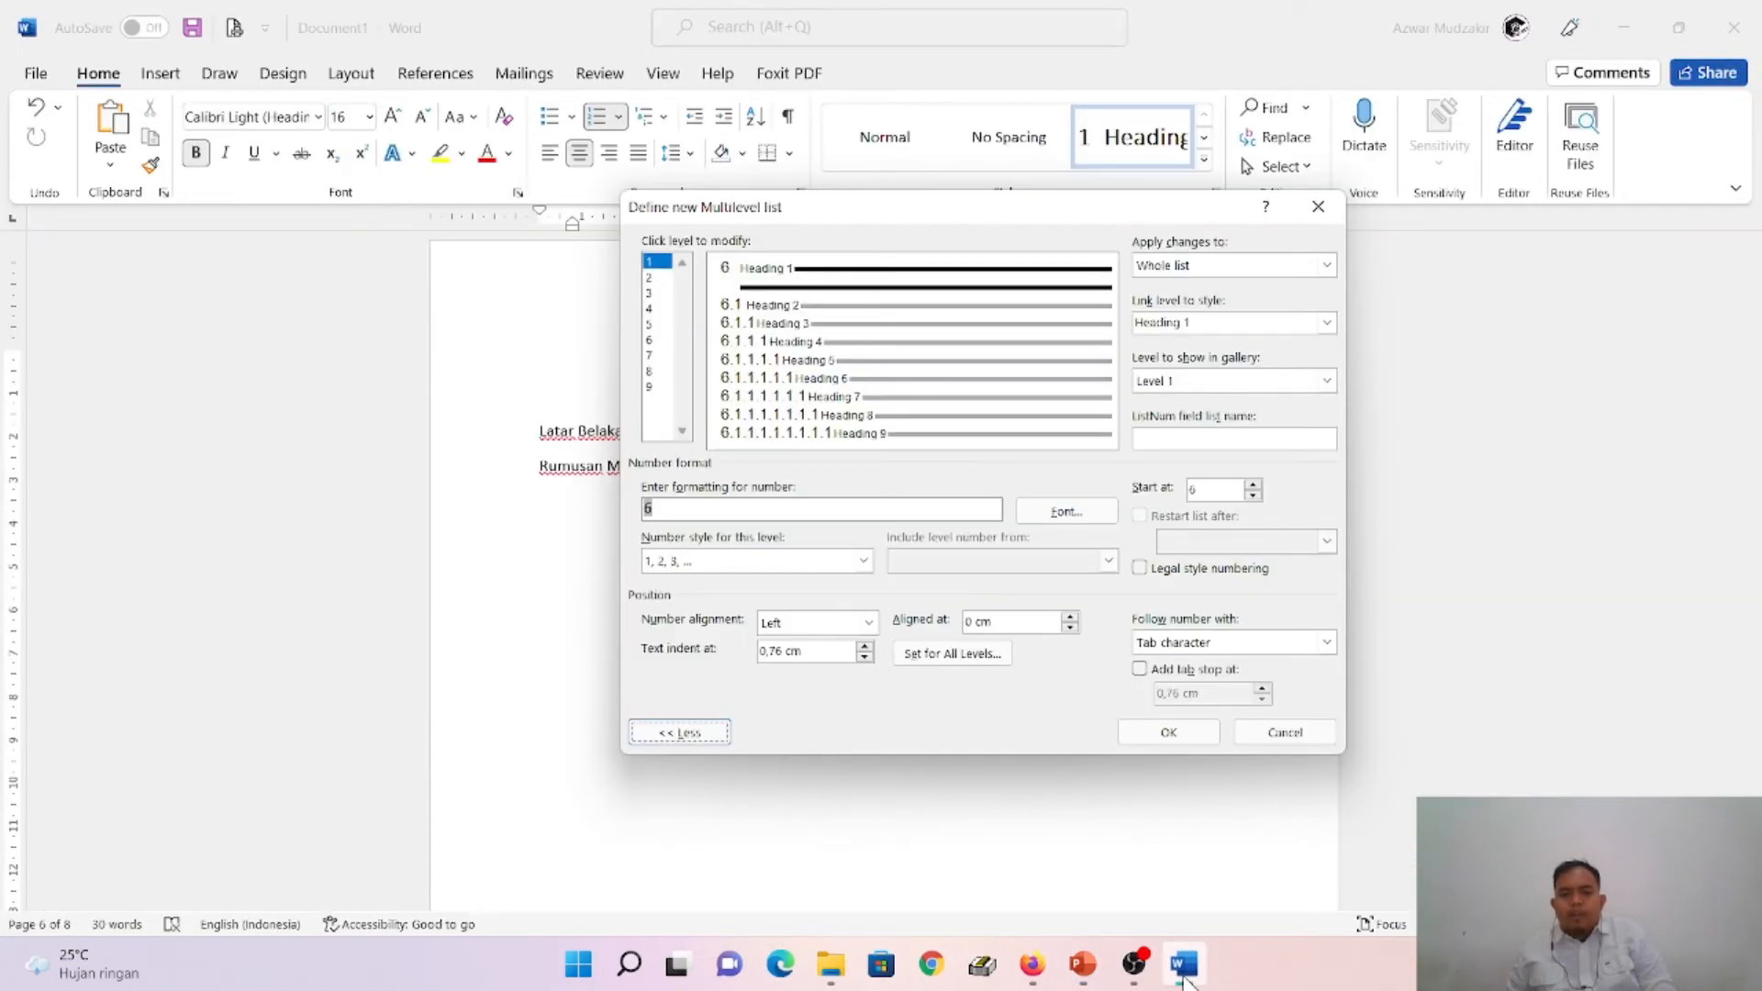
- Replace the level 1 number format with 1, start numbering at 1, and set Follow number with to Nothing
click(671, 507)
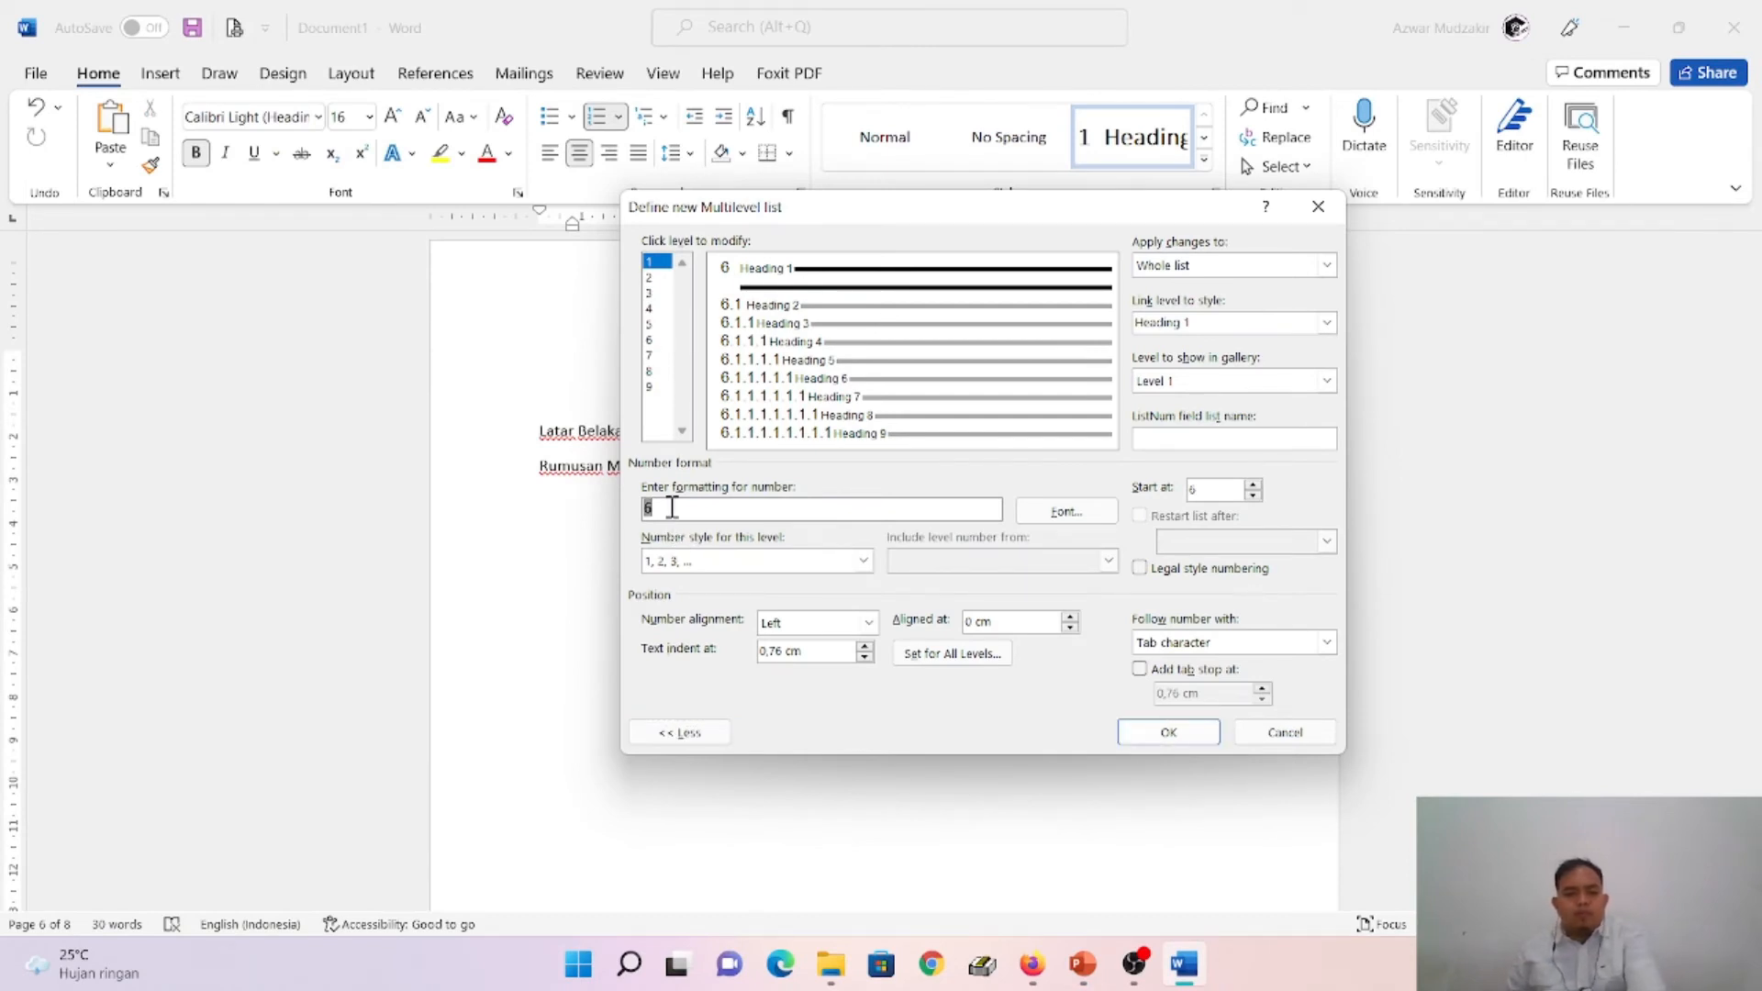
key(BackSpace)
text(1)
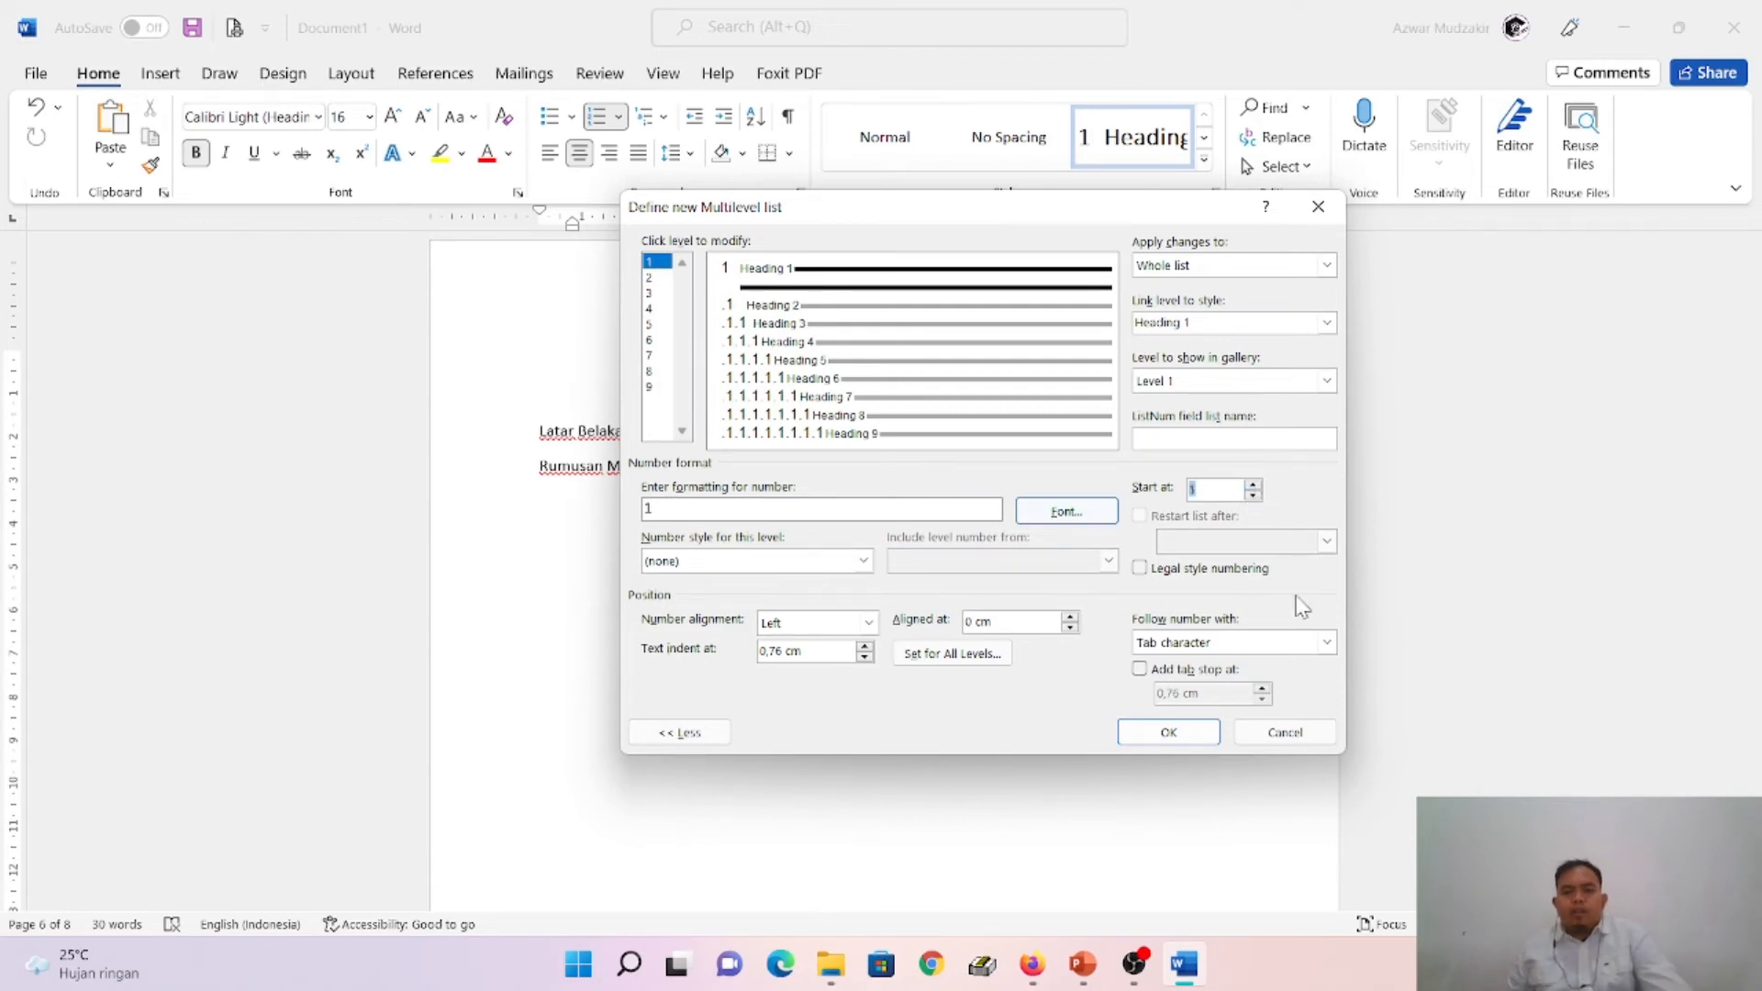
click(1326, 642)
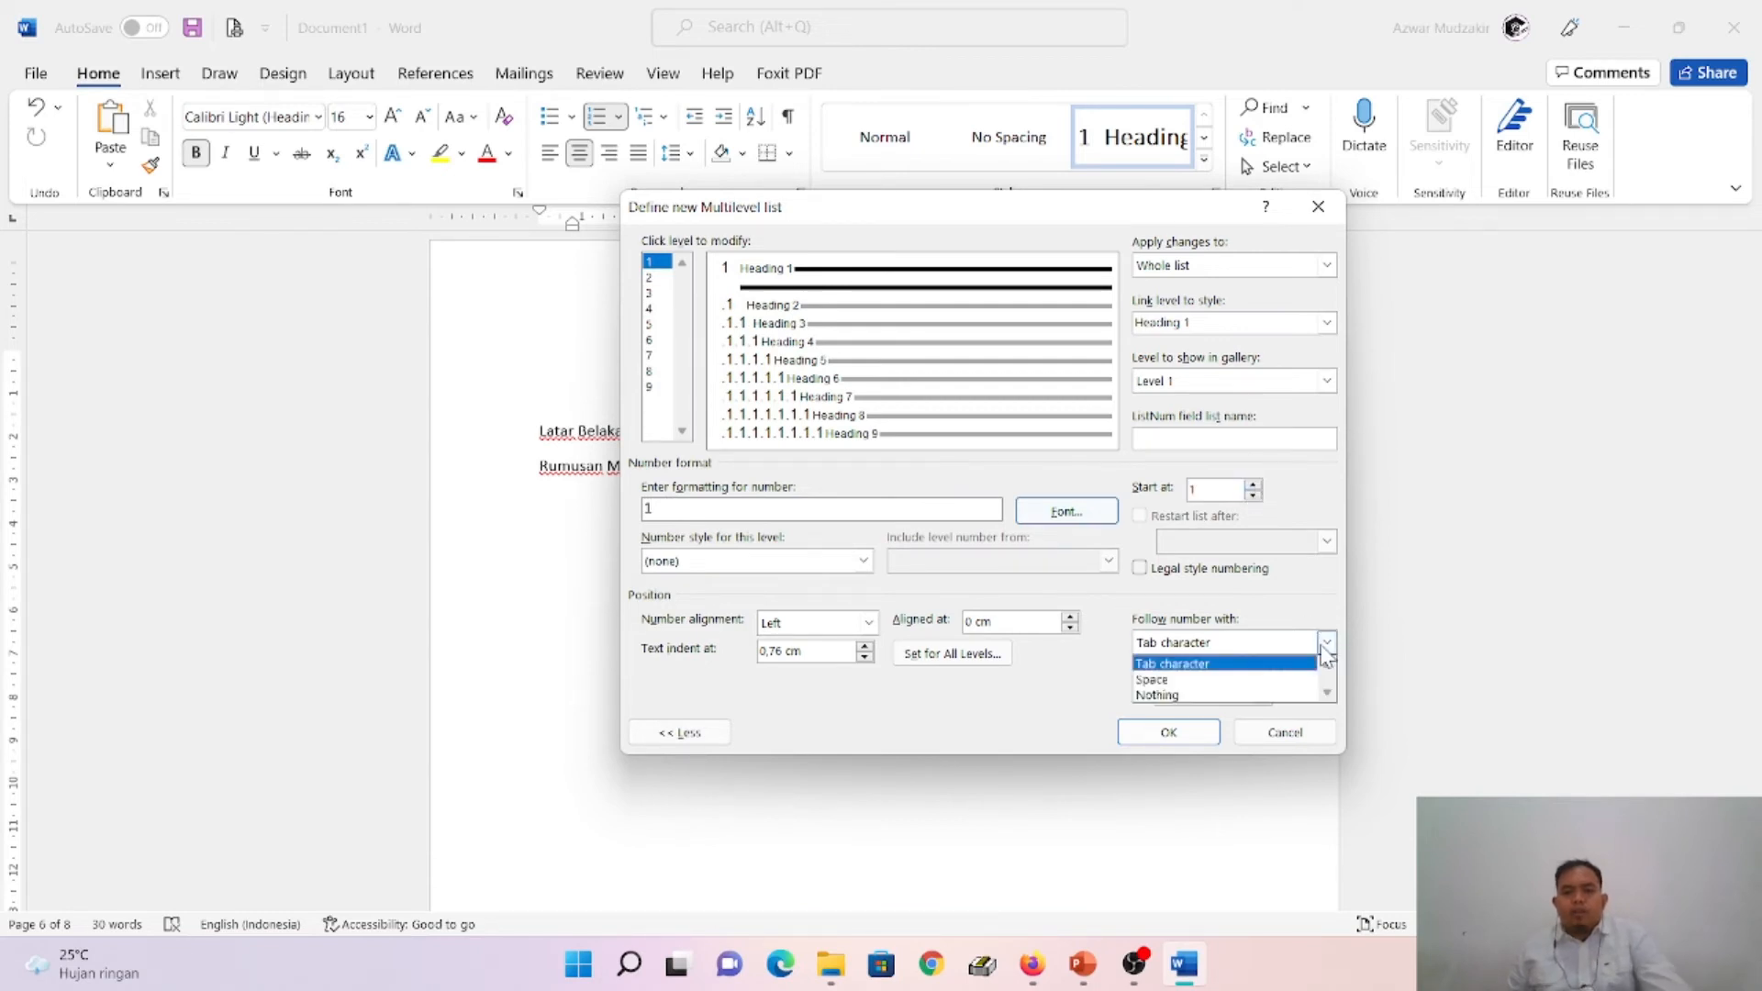
click(1193, 695)
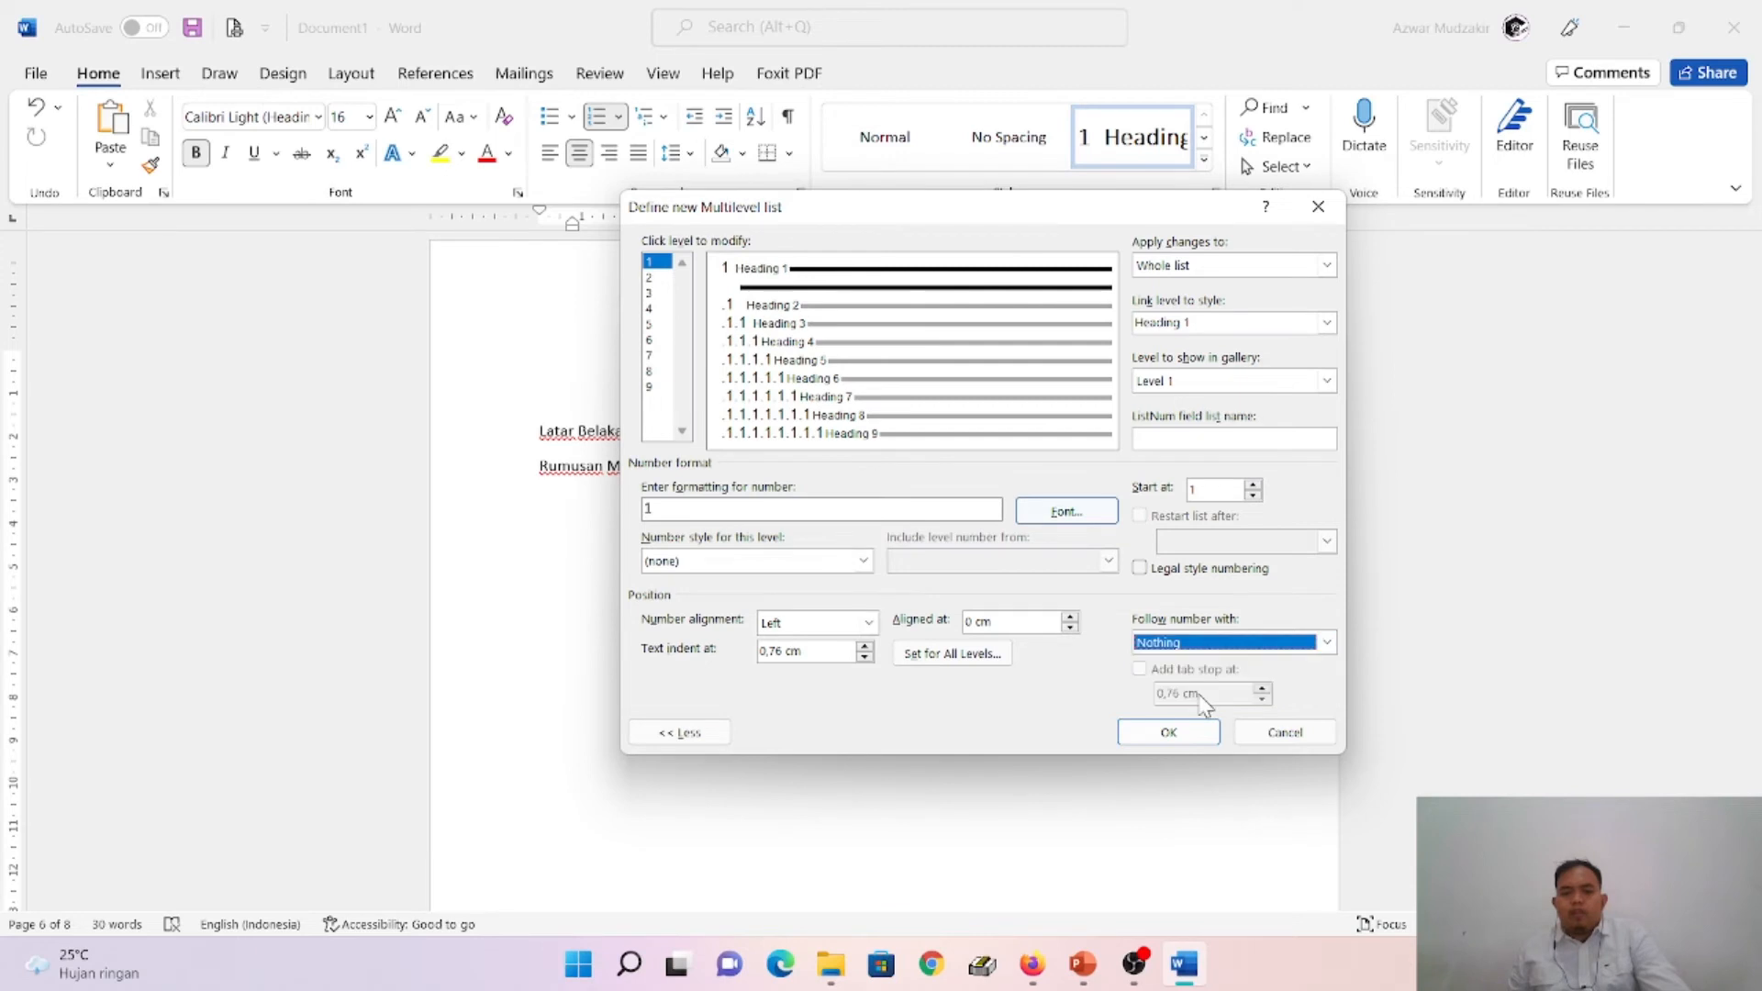
- Give the level 1 number font the Hidden effect and apply the new multilevel list to the BAB I heading
click(1083, 511)
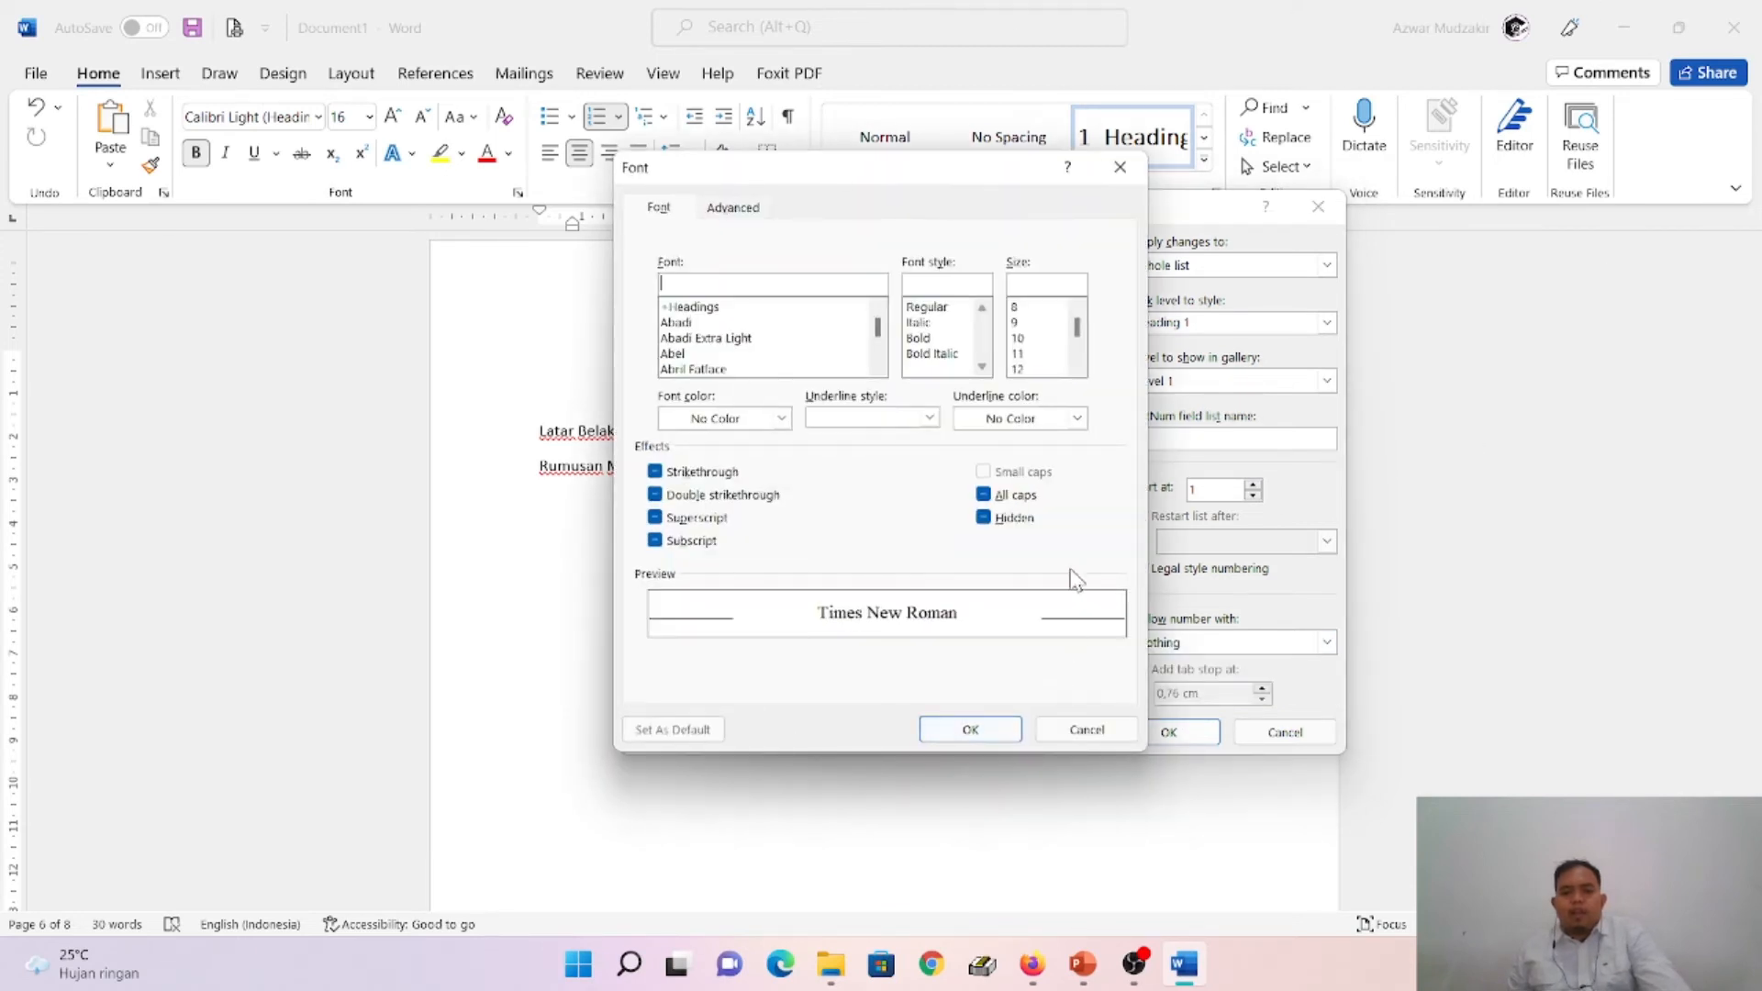
click(1009, 521)
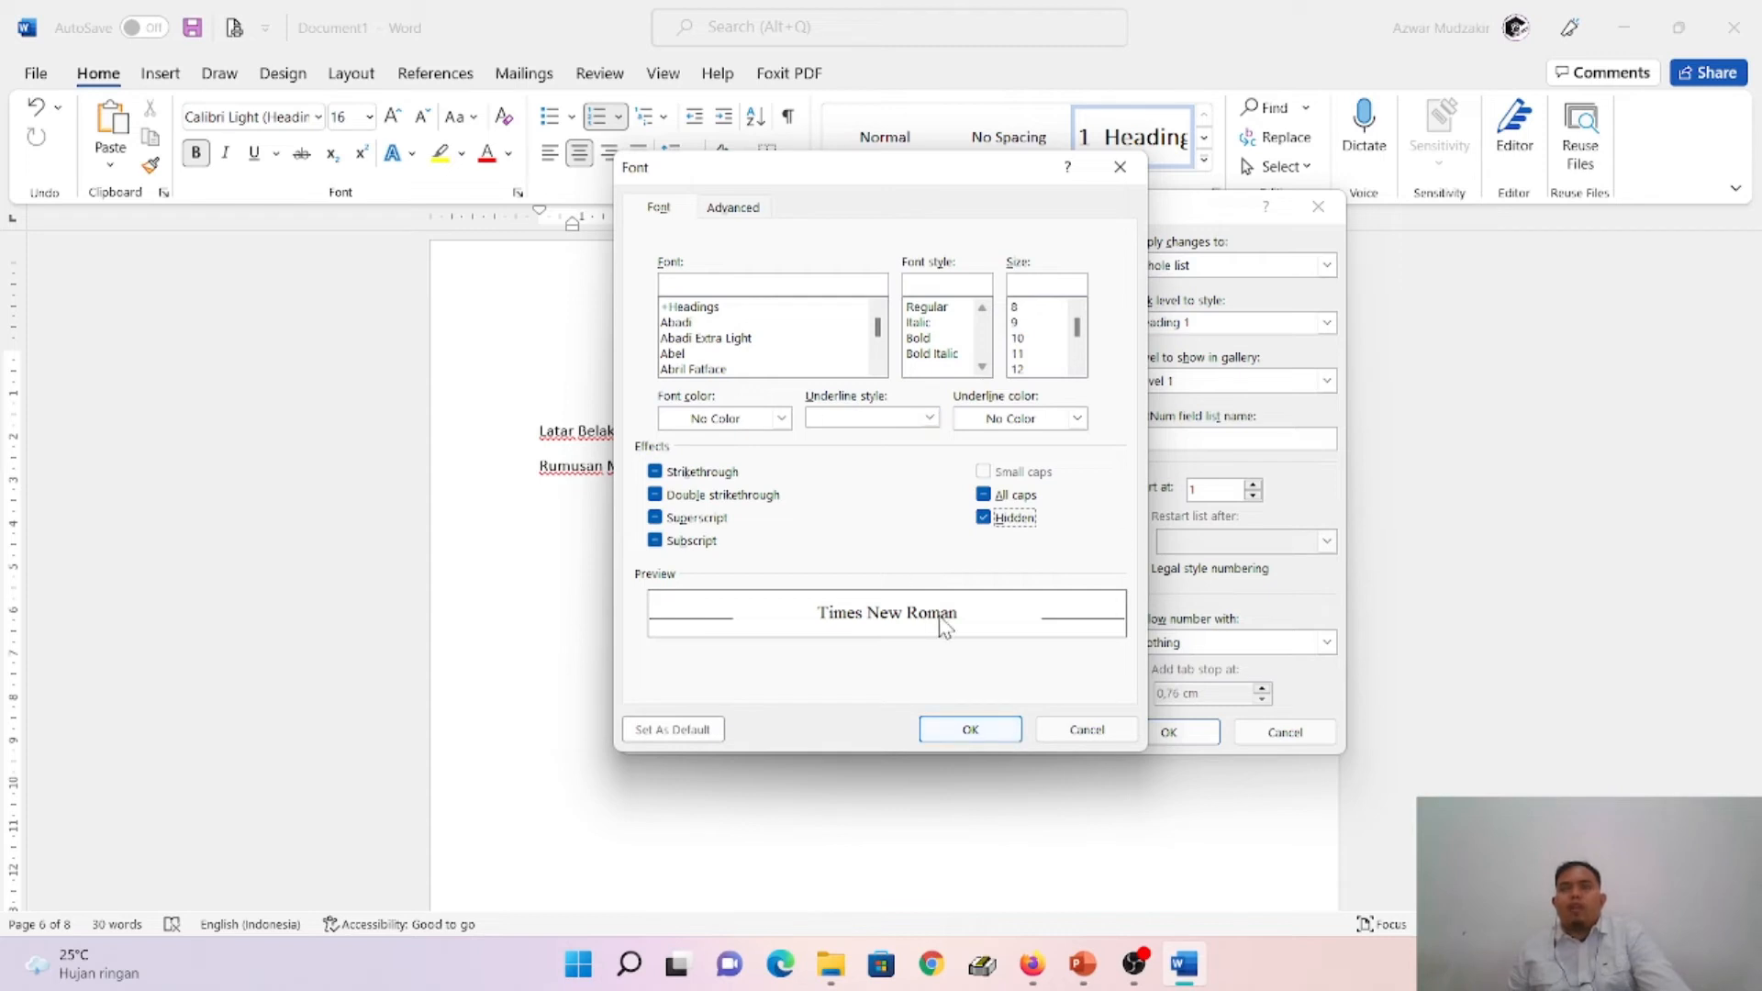
click(982, 732)
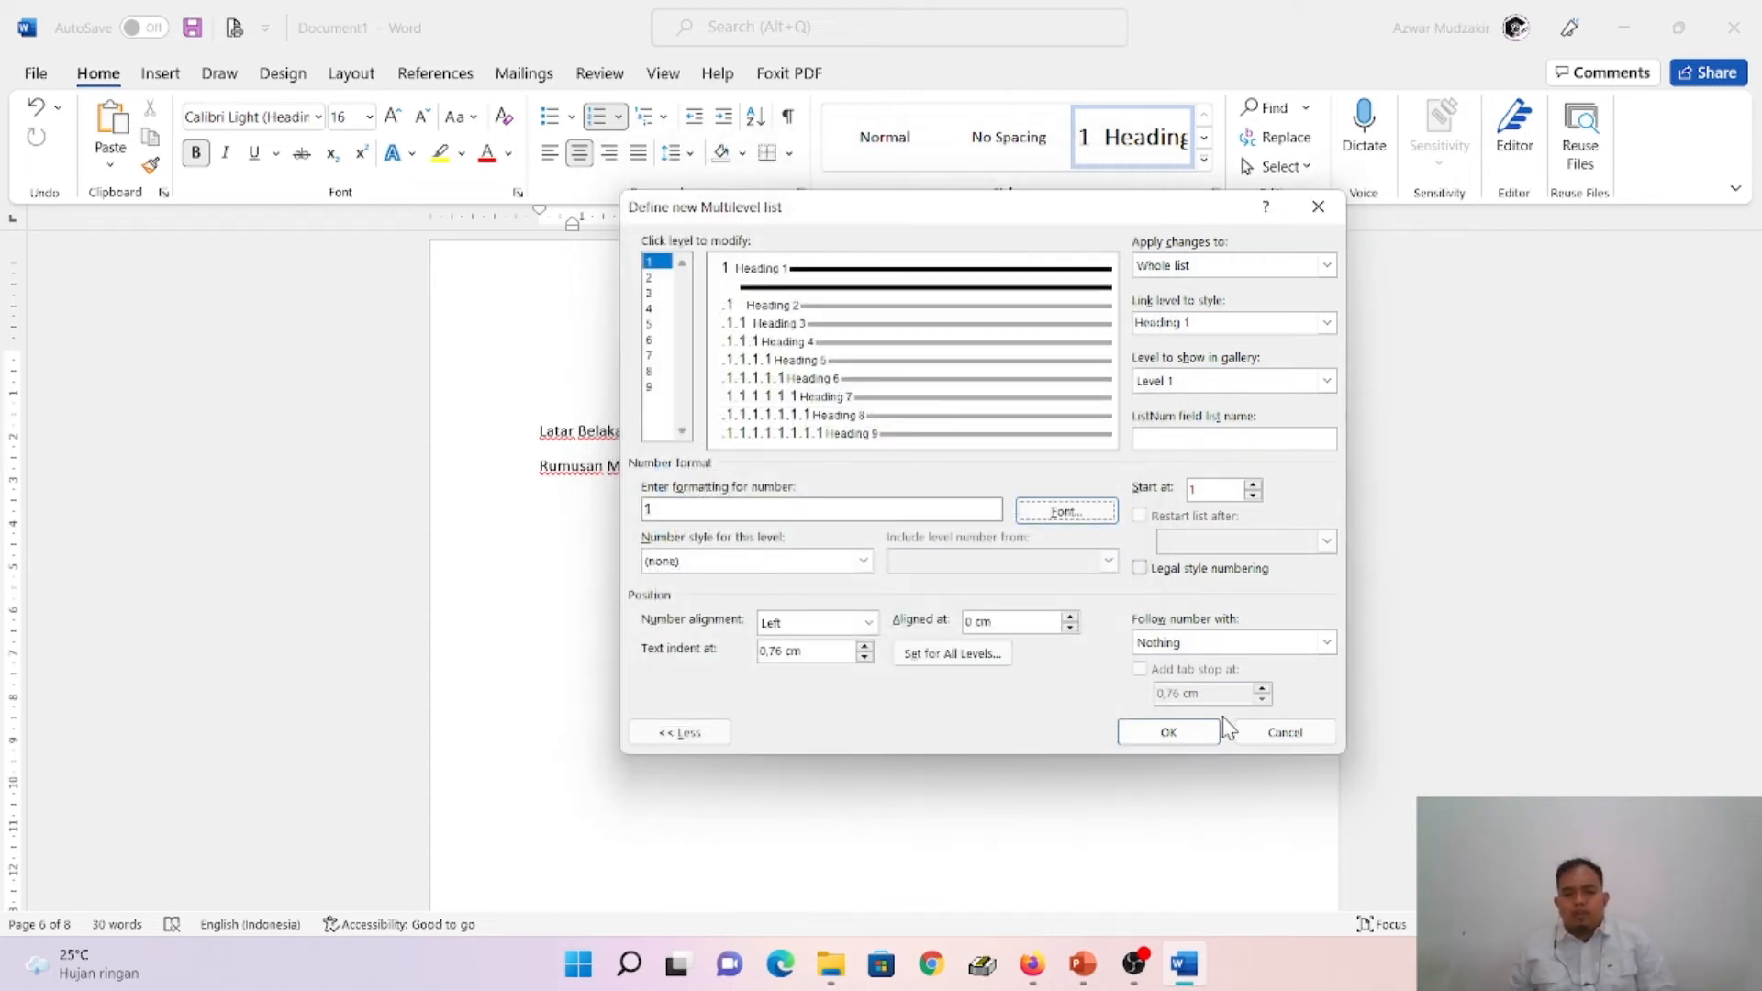
click(1168, 733)
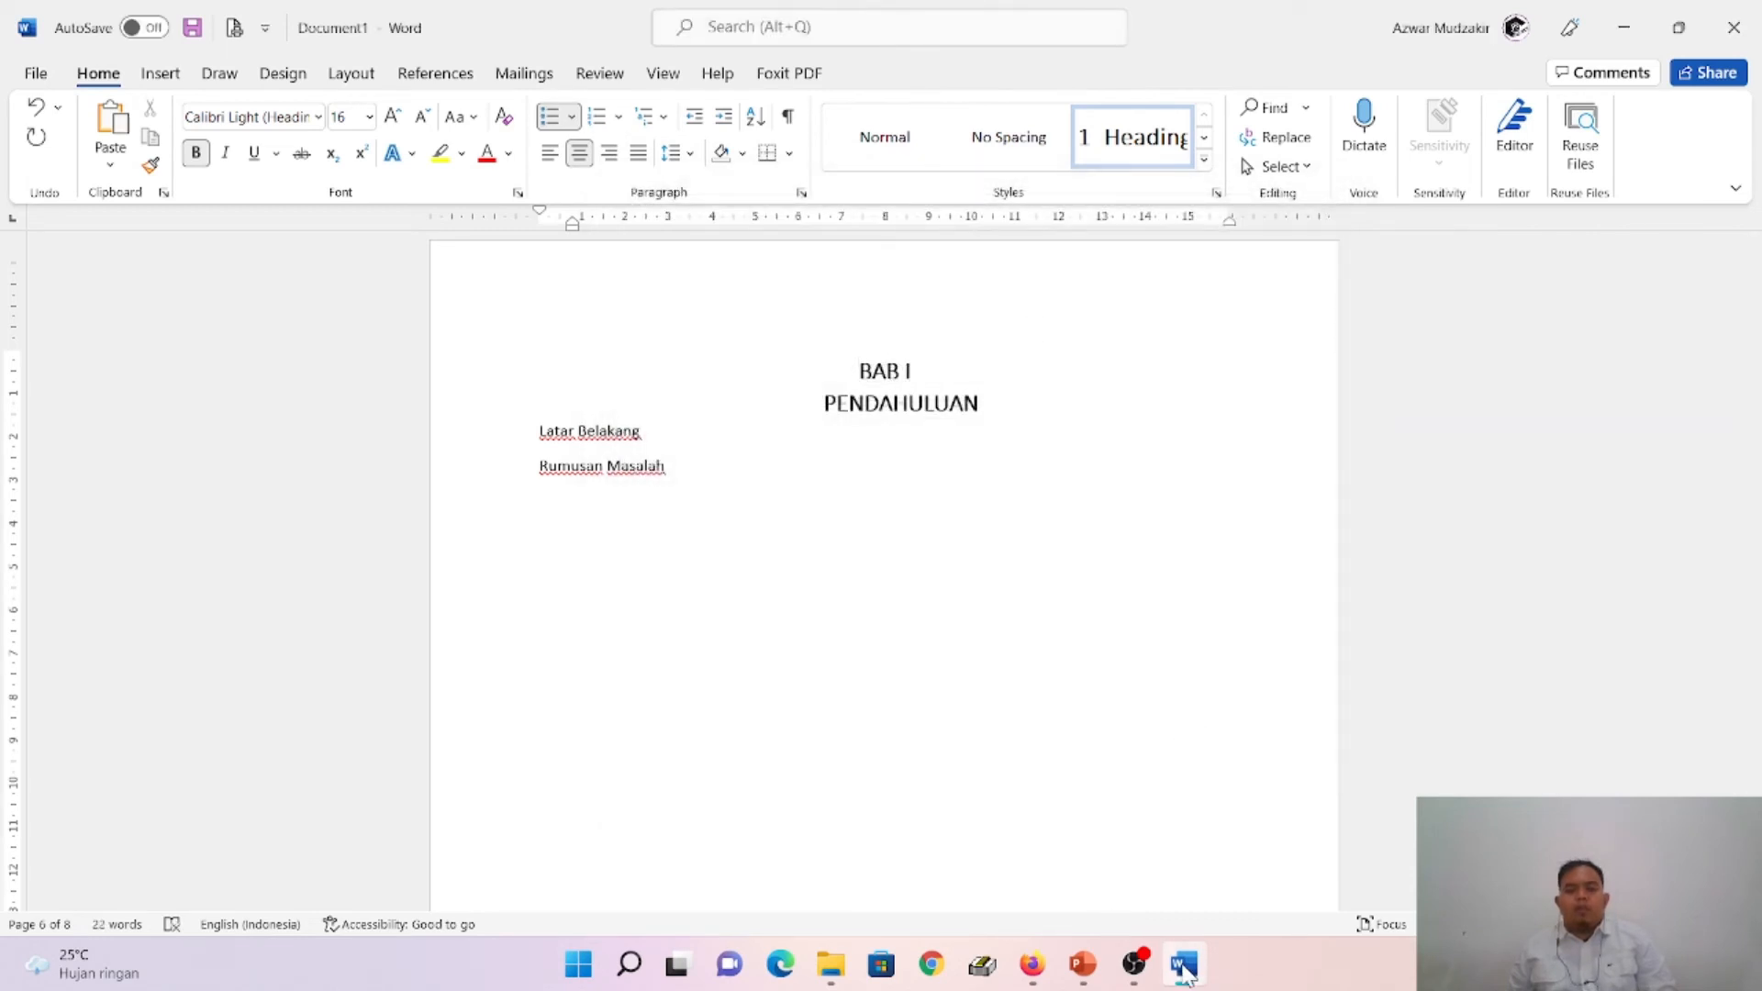
- Switch to PowerPoint to read slide 21 on setting Heading 2 for sub-chapters, and return to Word
mouse_move(1136, 980)
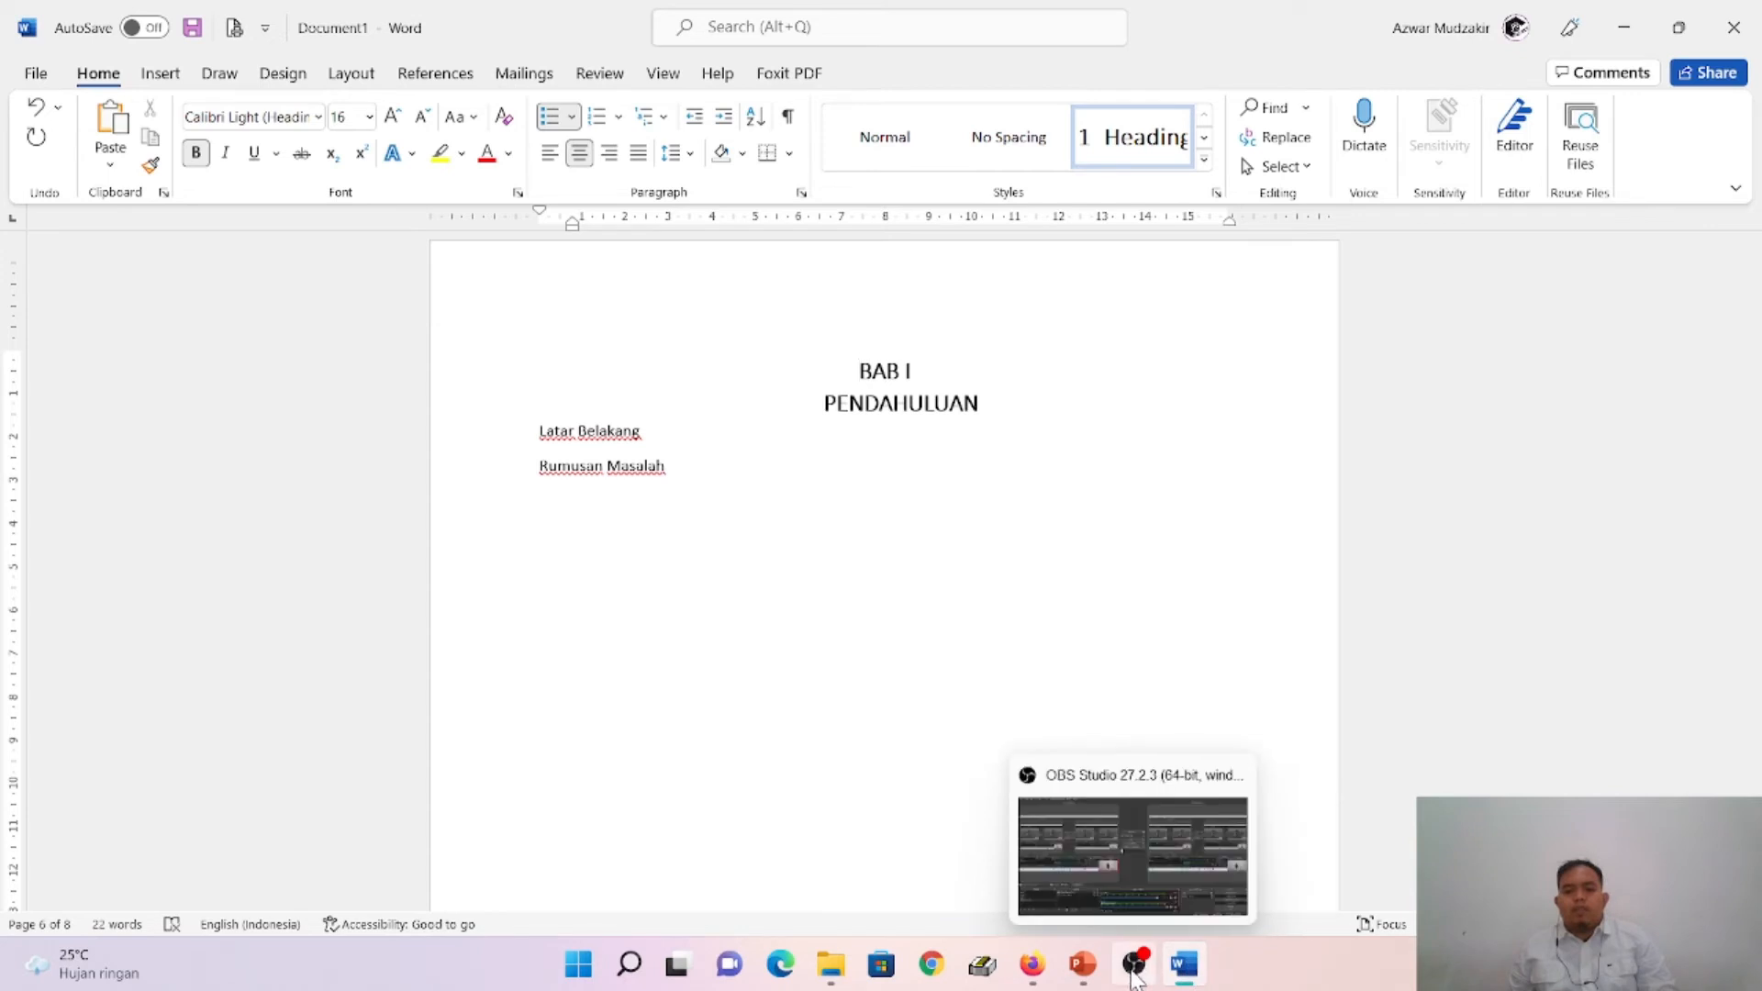
click(1083, 964)
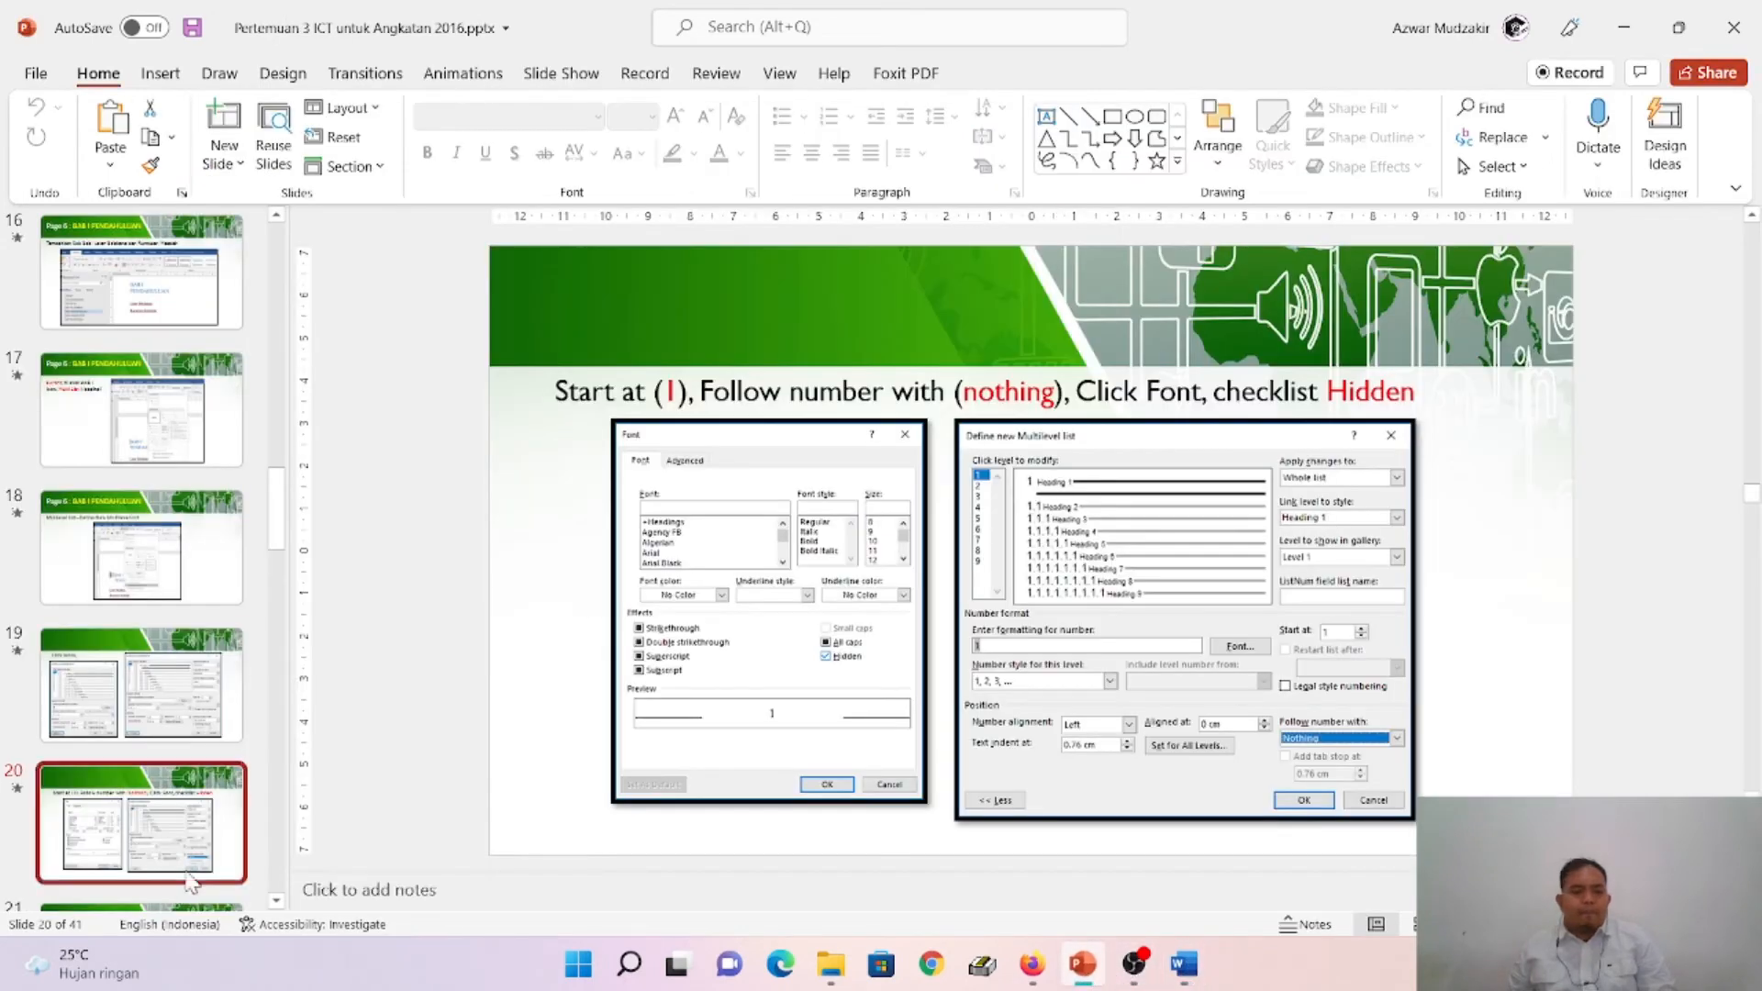
scroll(204, 835, down, 3)
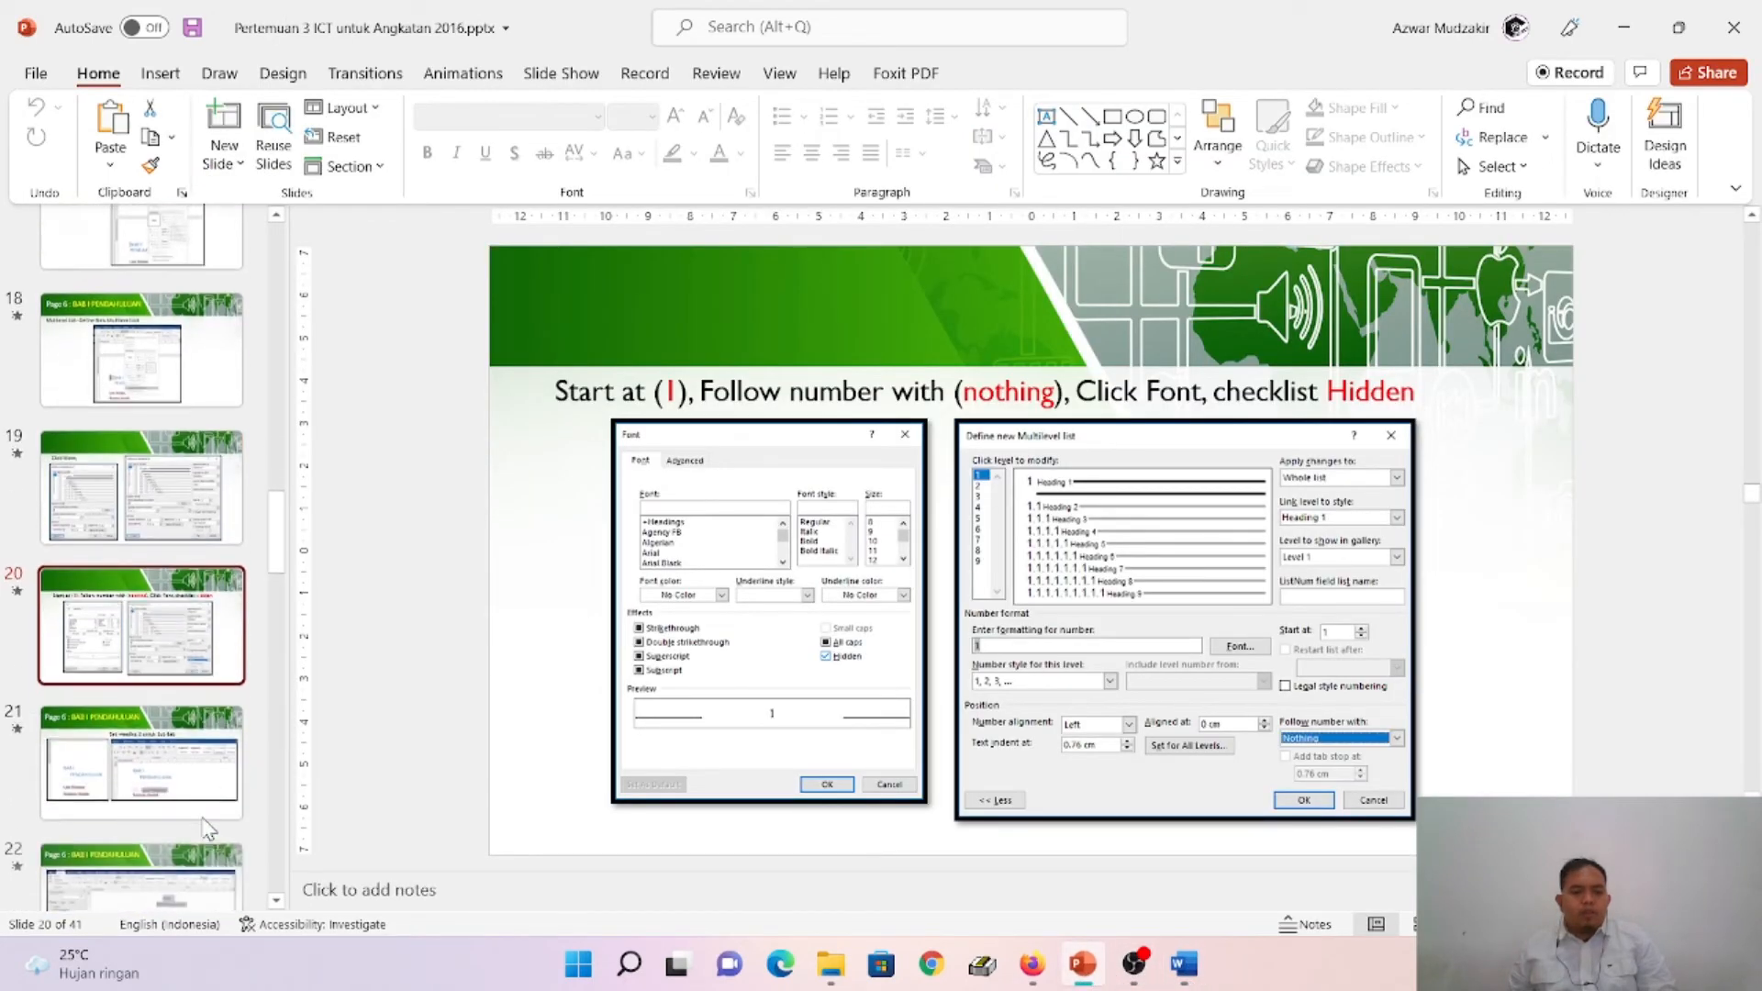
click(203, 815)
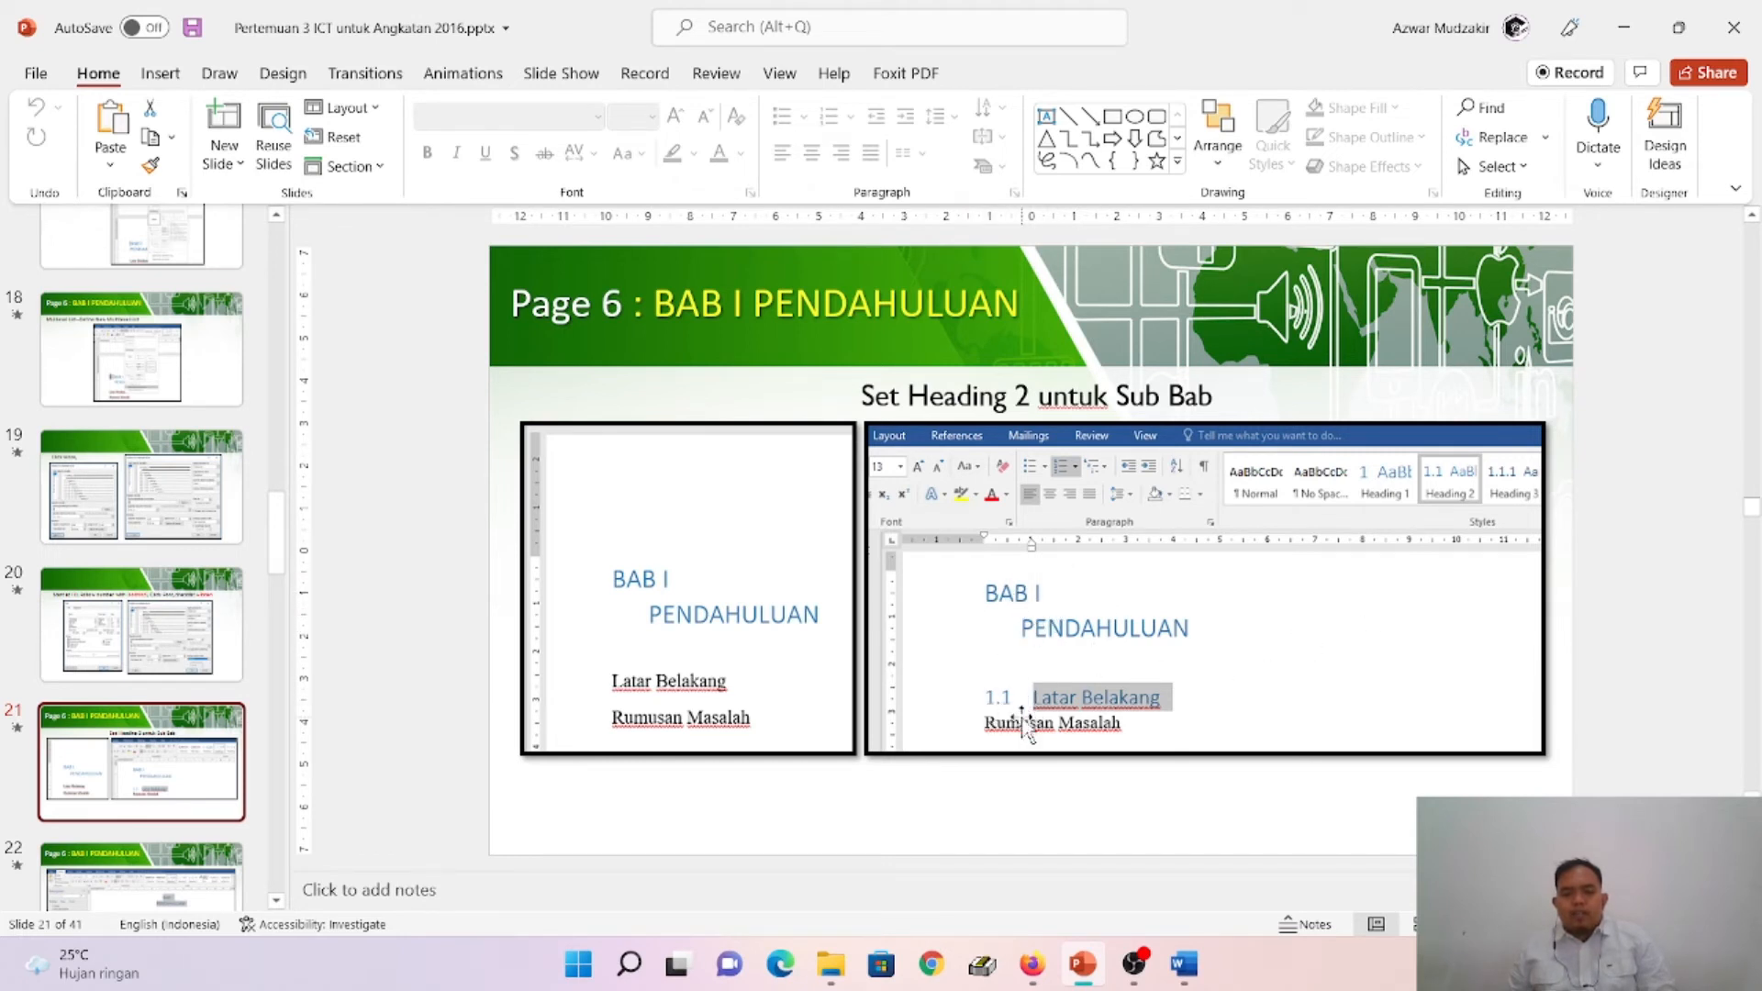
click(1184, 964)
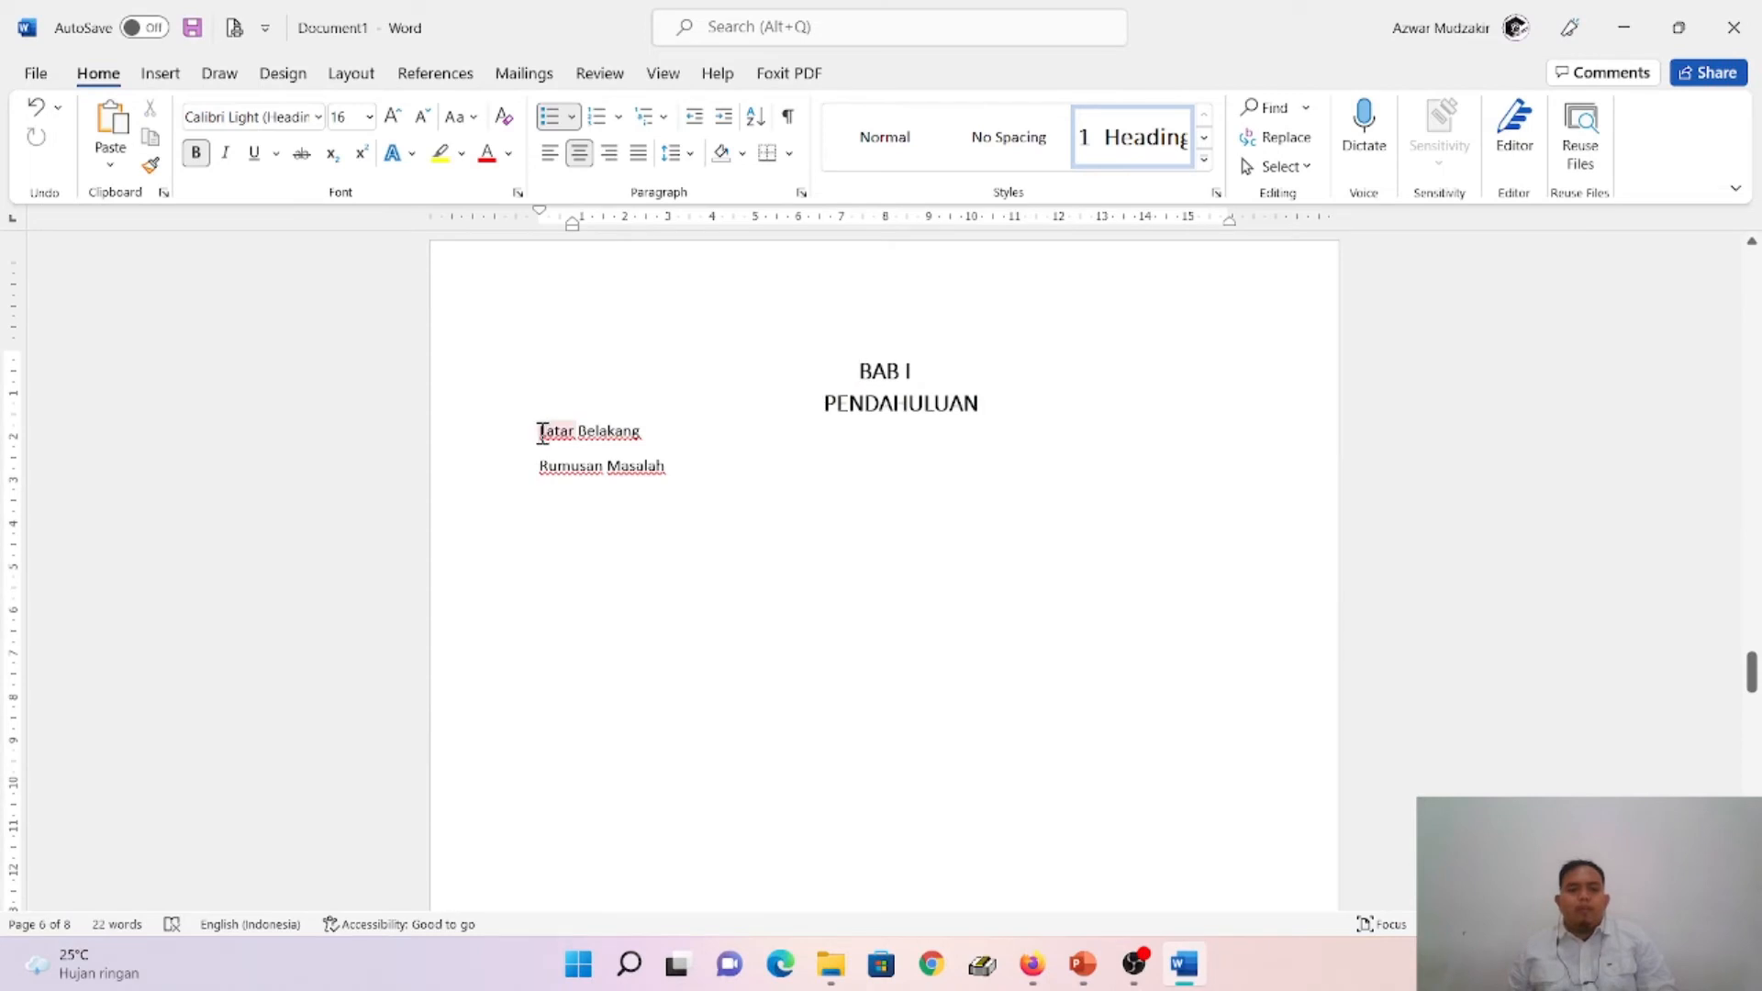
right_click(542, 431)
click(1203, 162)
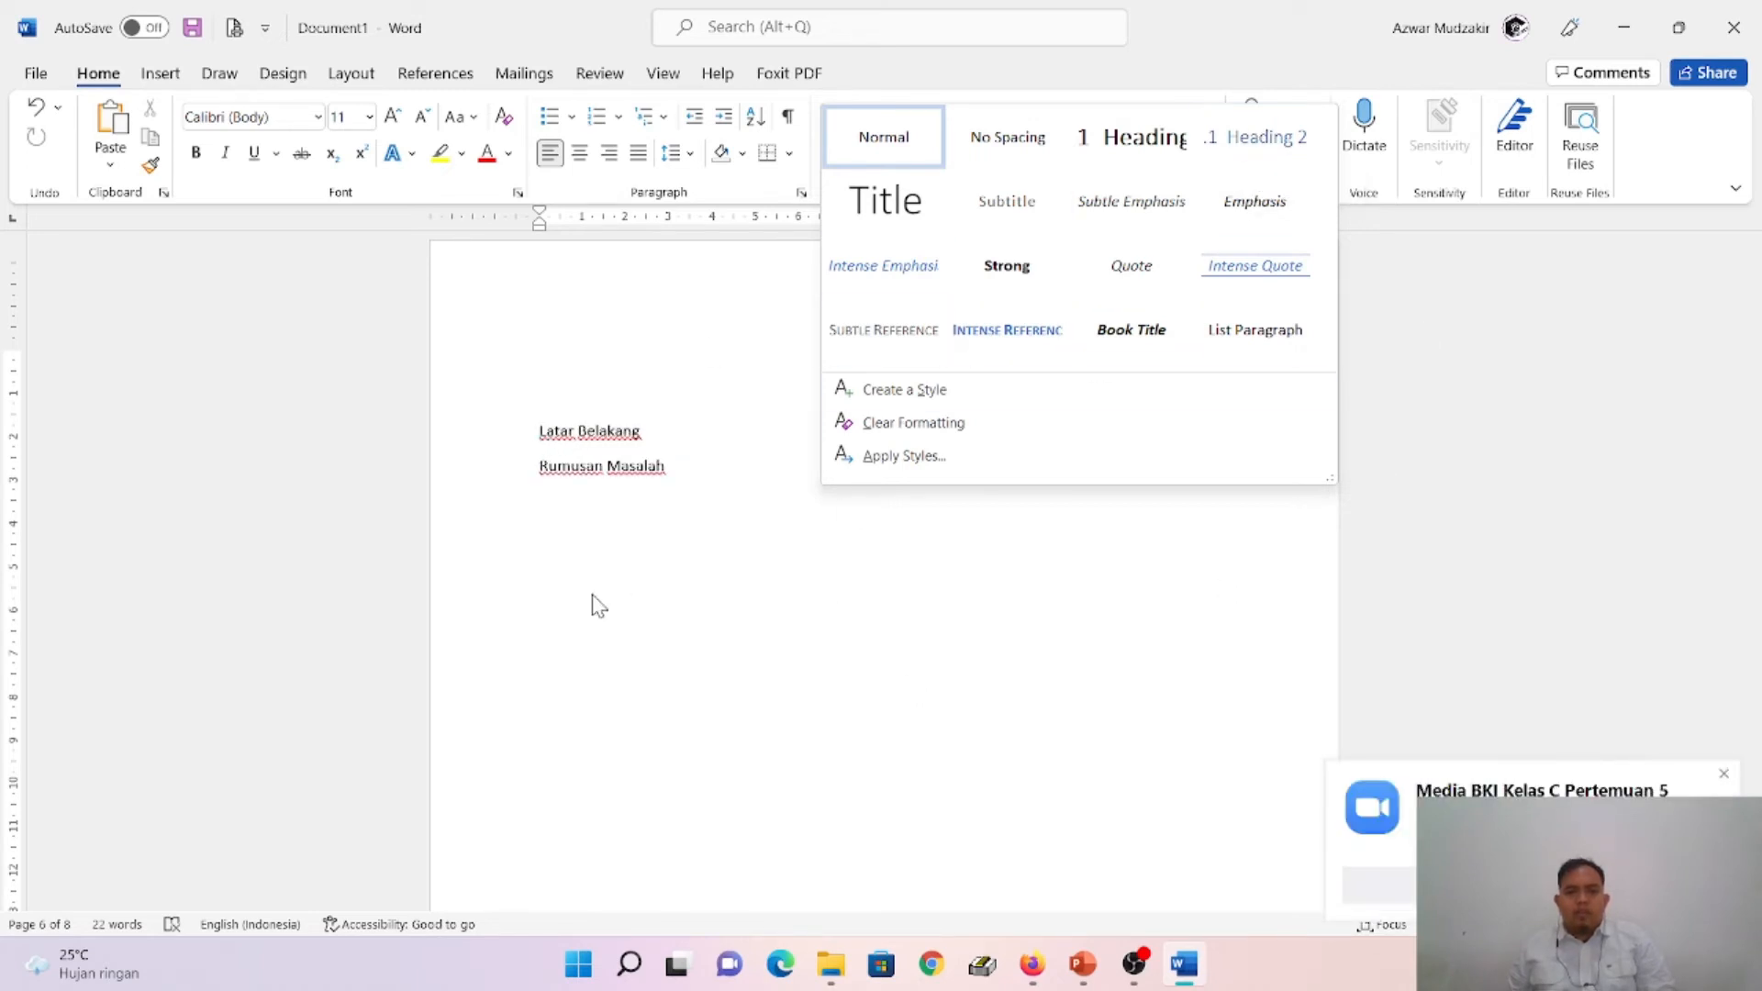
key(Escape)
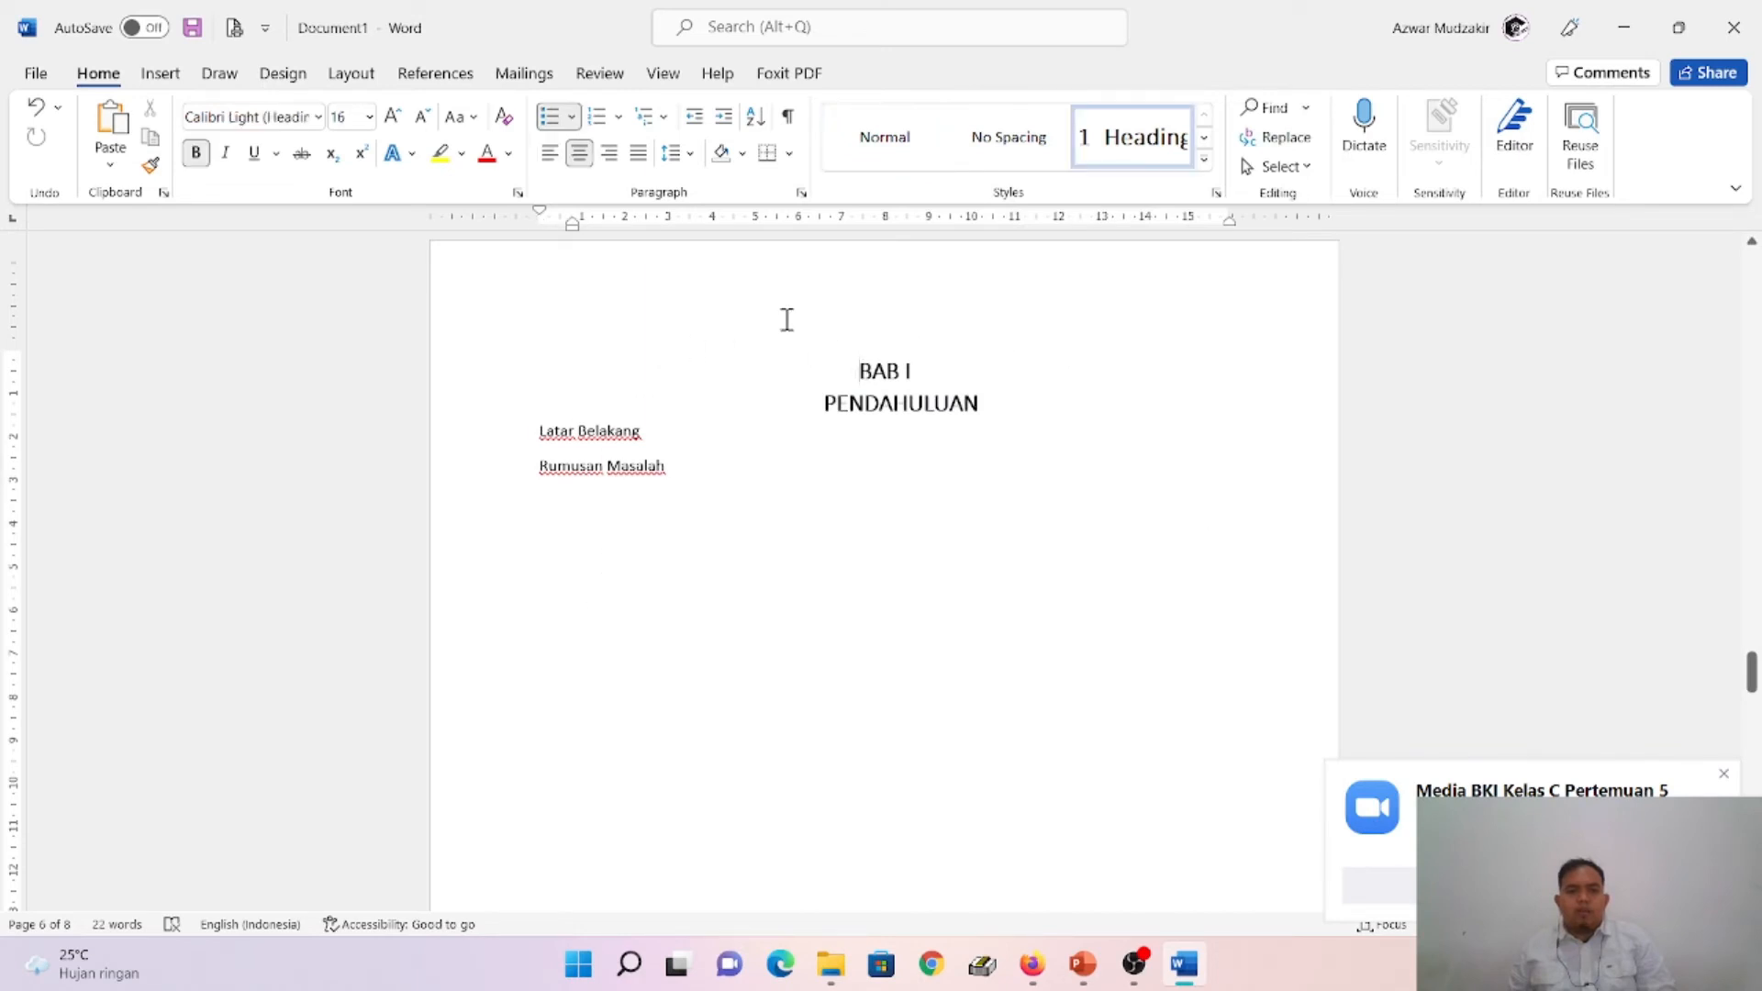
- Try the library's 1, 1.1, 1.1.1 heading-linked multilevel list on the BAB I heading
click(667, 119)
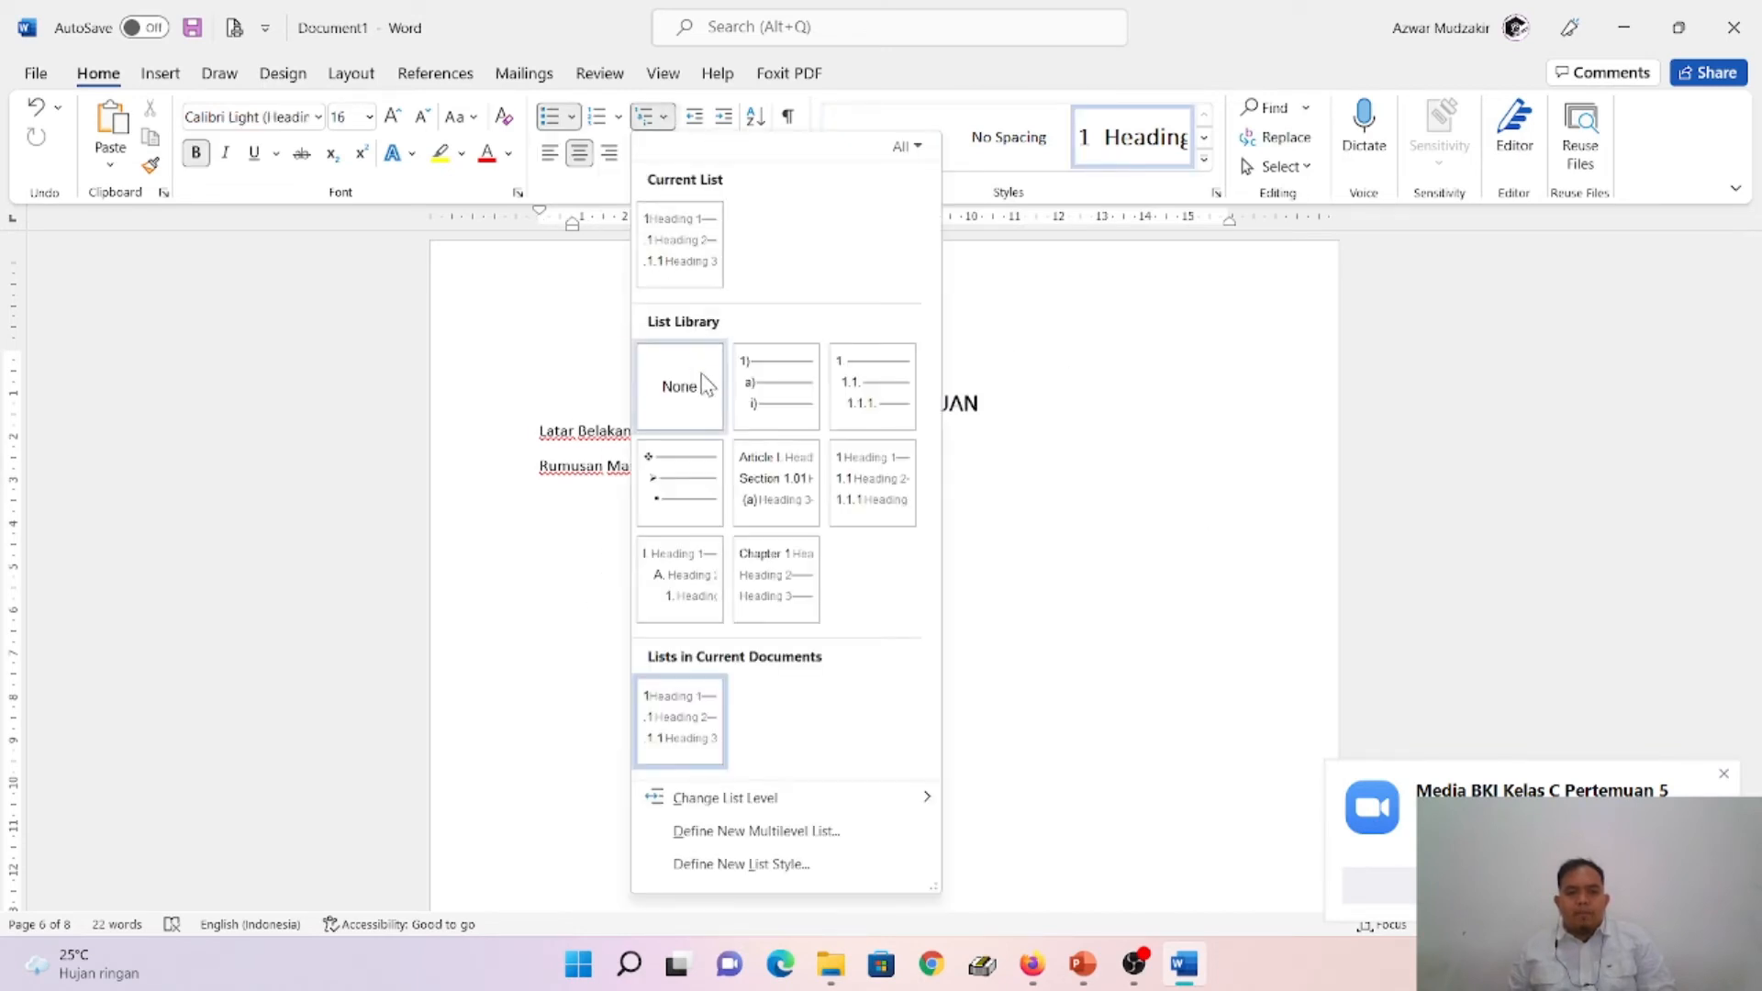
click(879, 507)
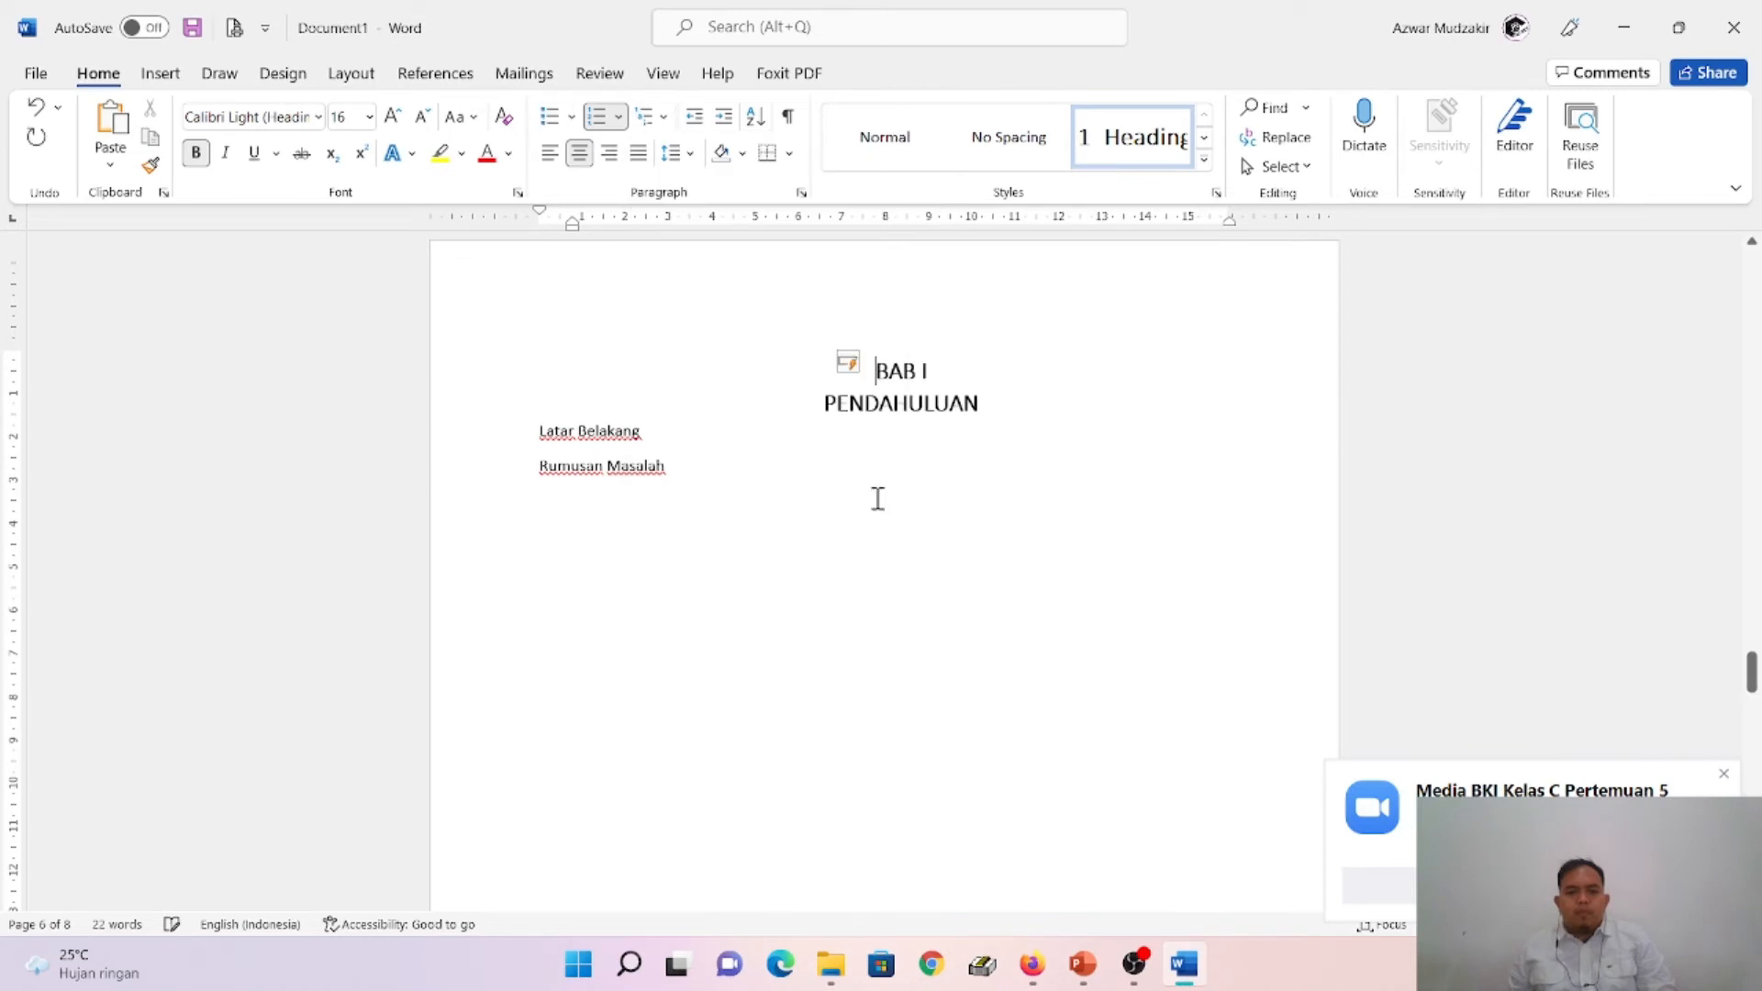
click(667, 119)
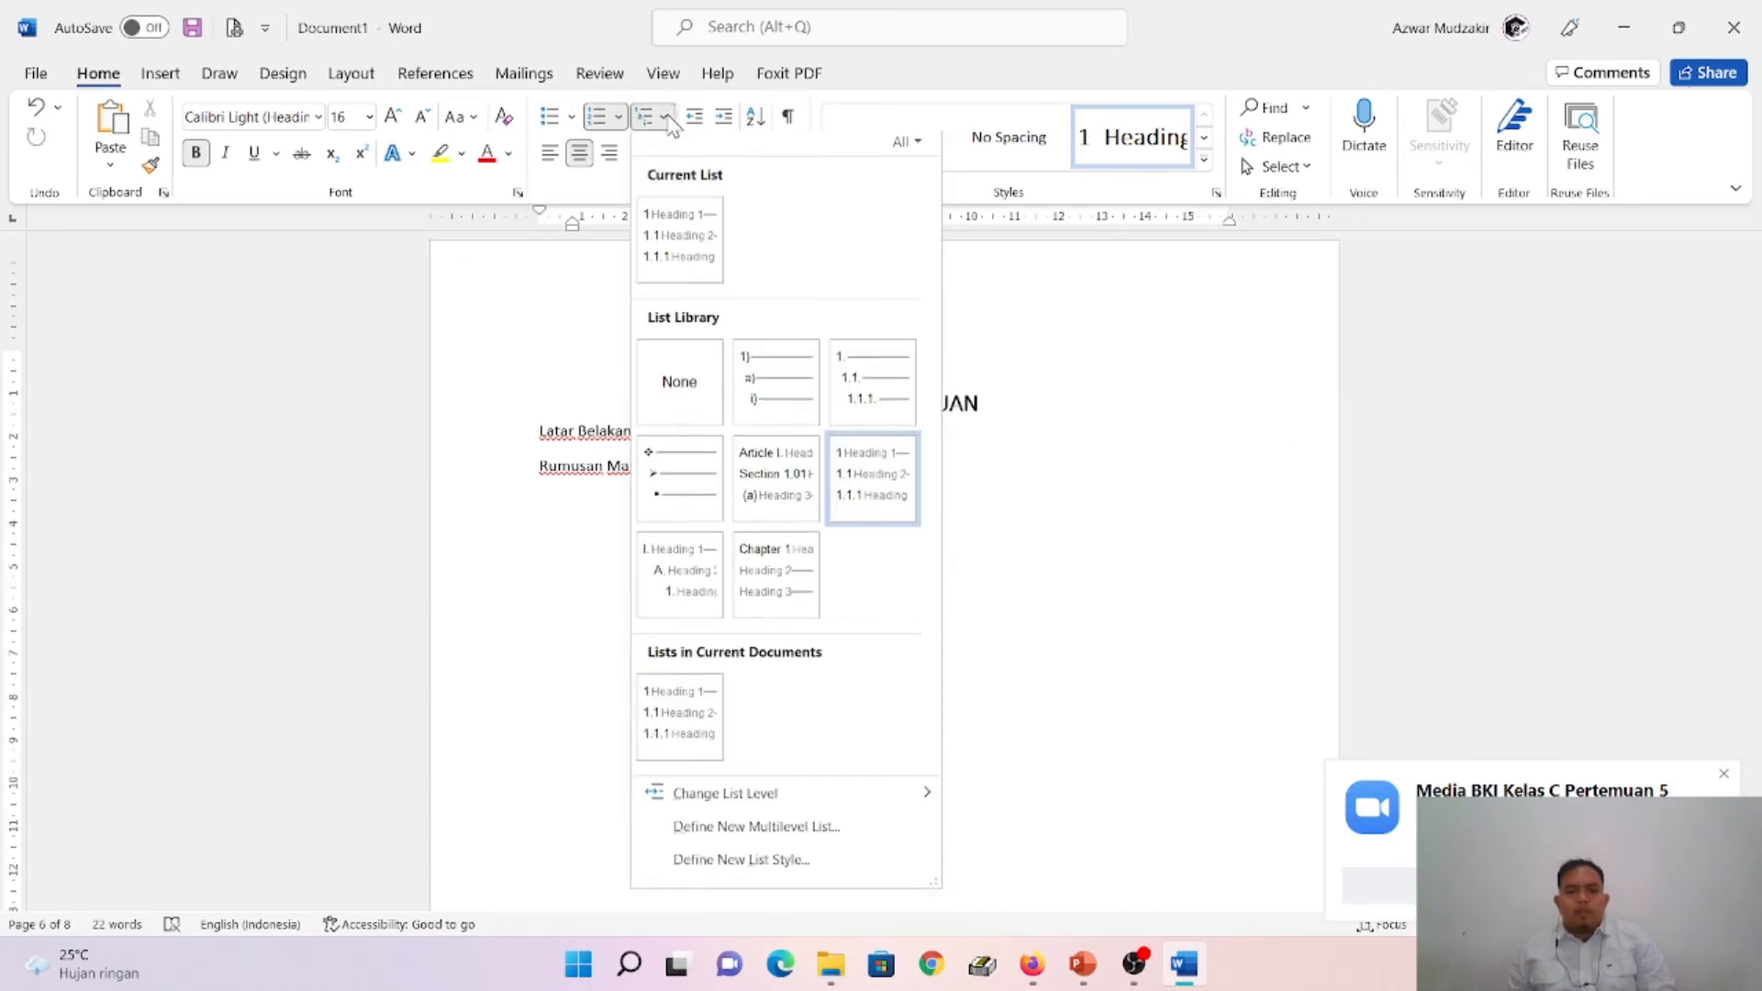
click(550, 496)
- Try the Heading 2 style on the Latar Belakang line
right_click(551, 431)
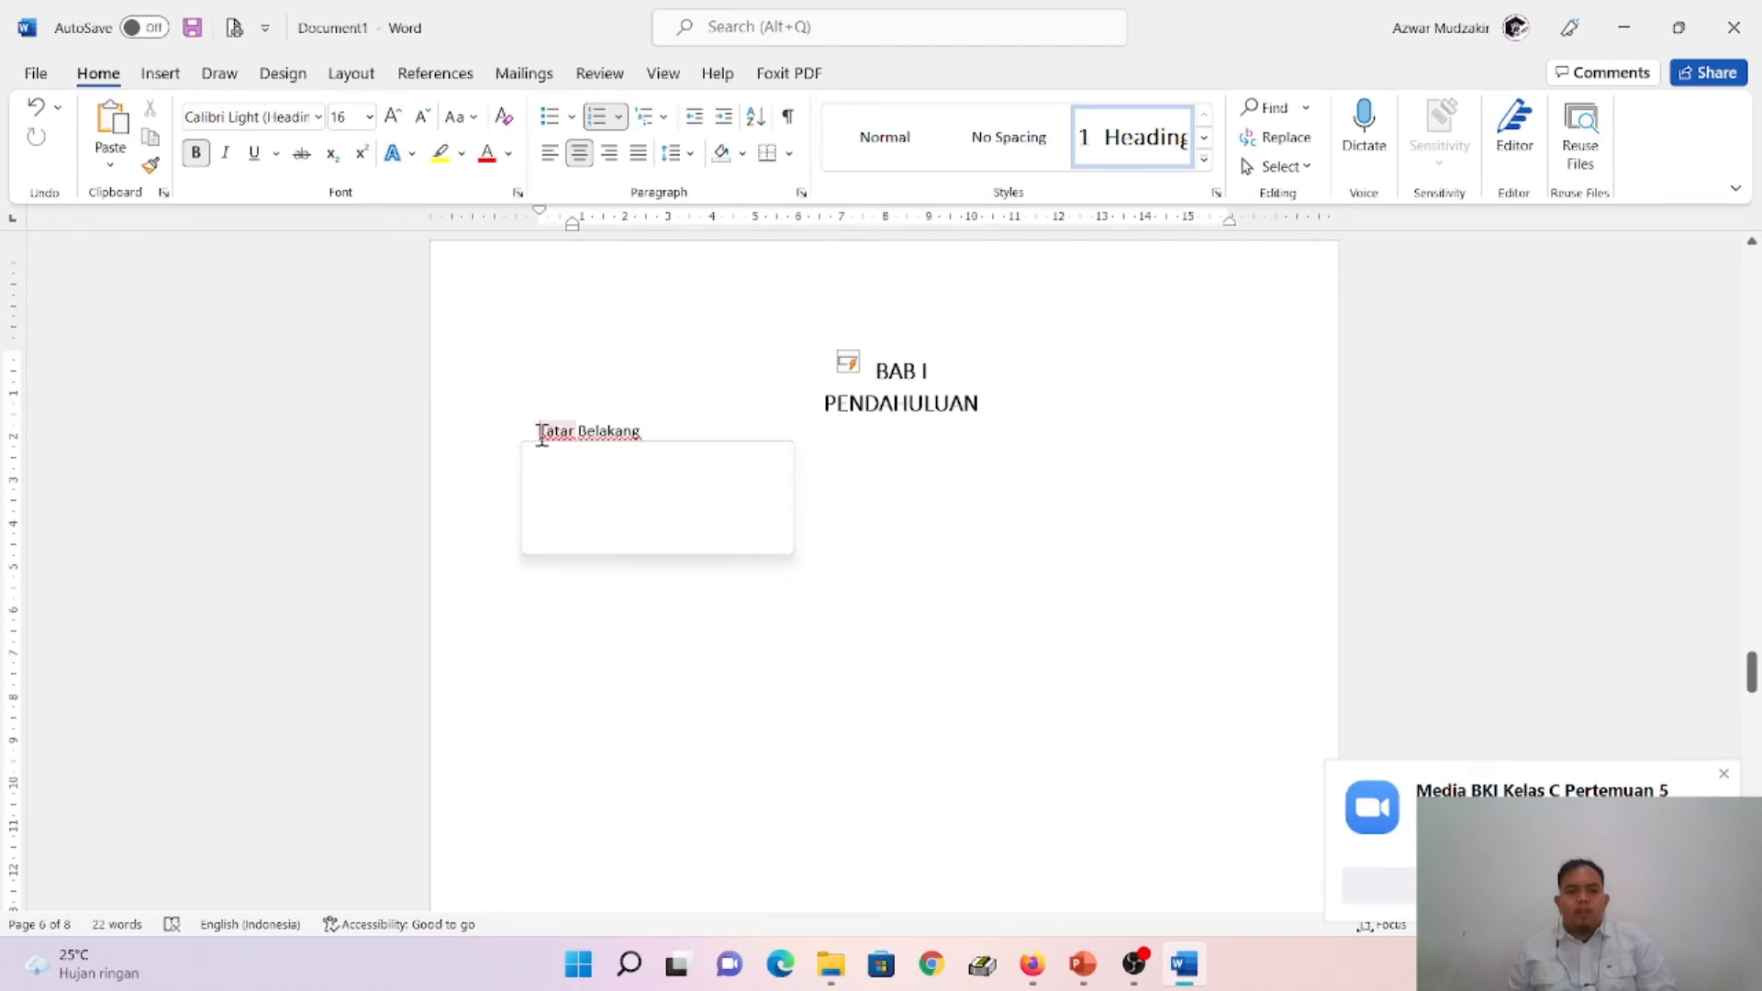
click(1205, 160)
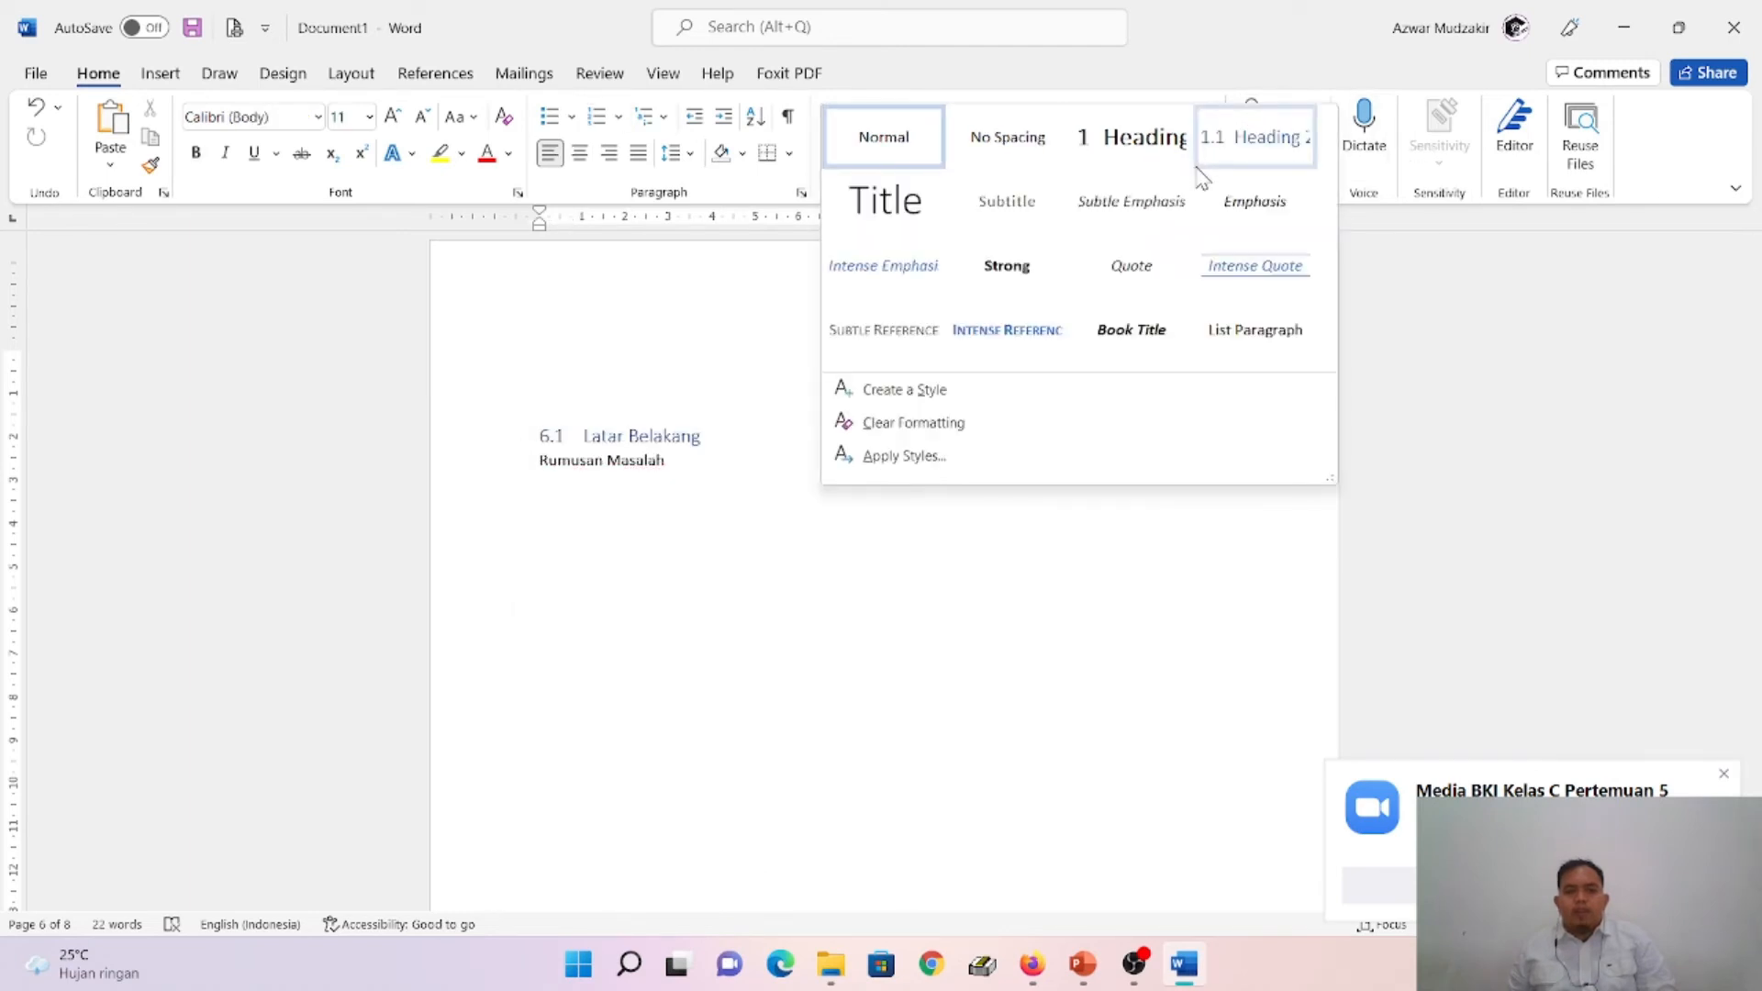
click(1258, 151)
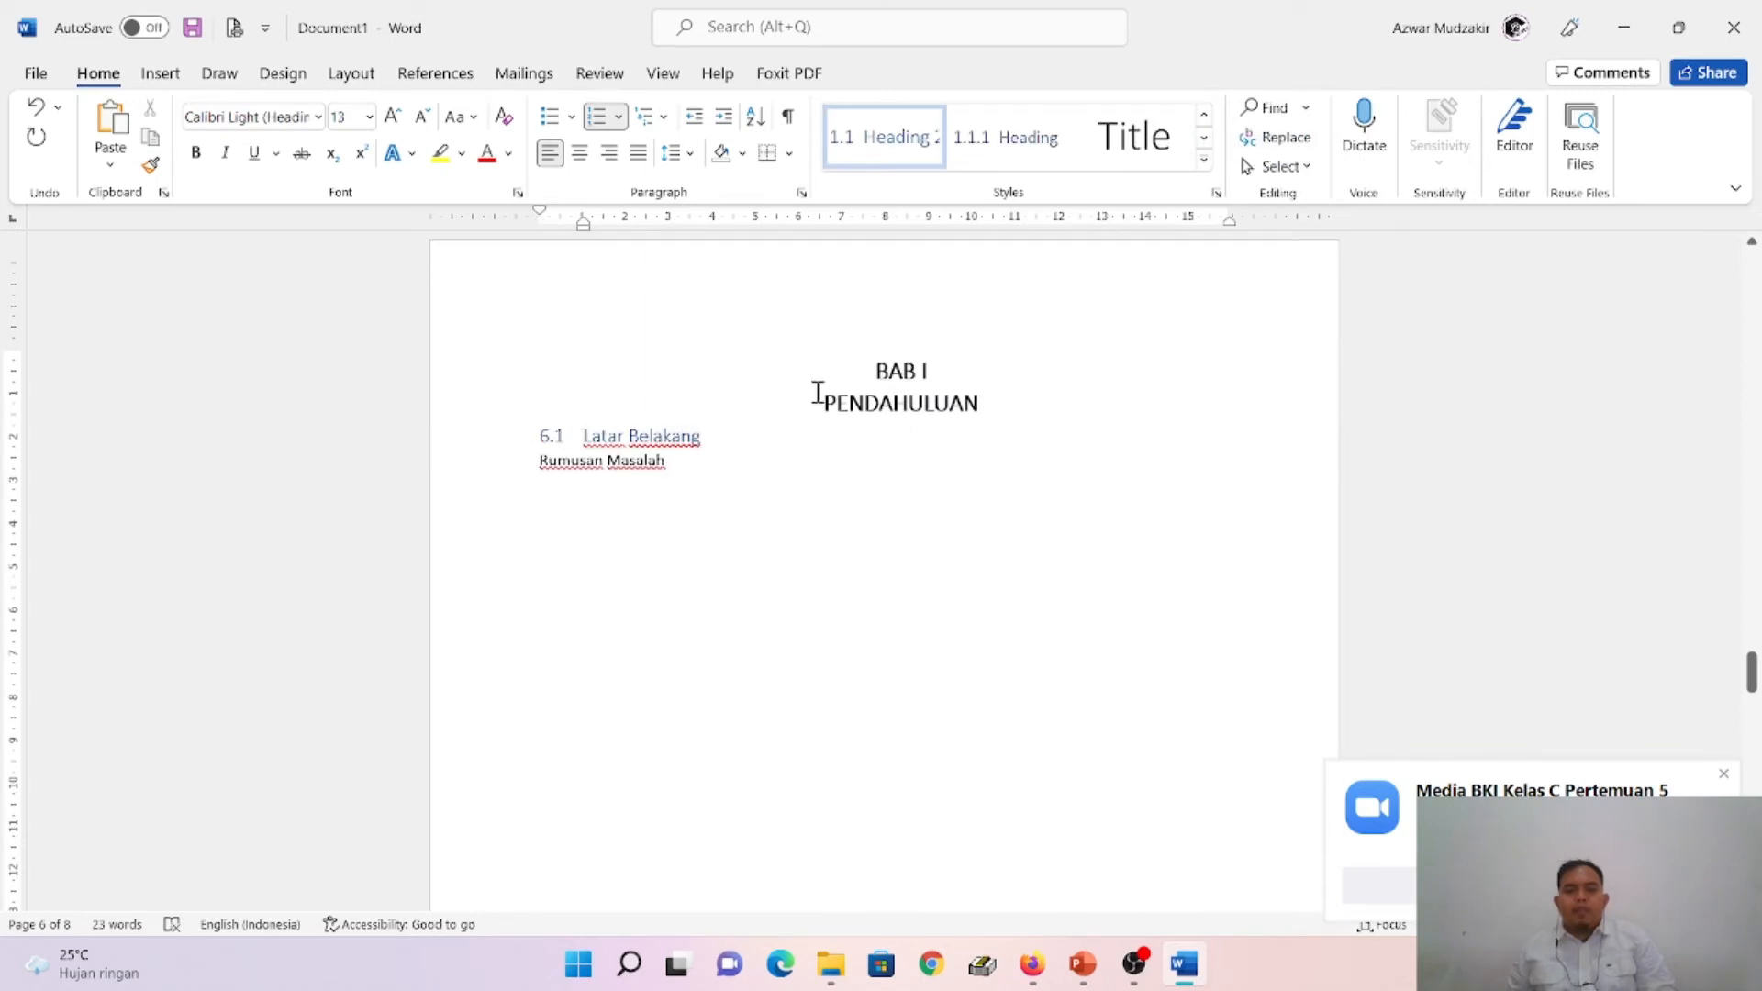
- Remove the list numbering from the BAB I heading and from Latar Belakang, and return Latar Belakang to the Normal style
click(872, 367)
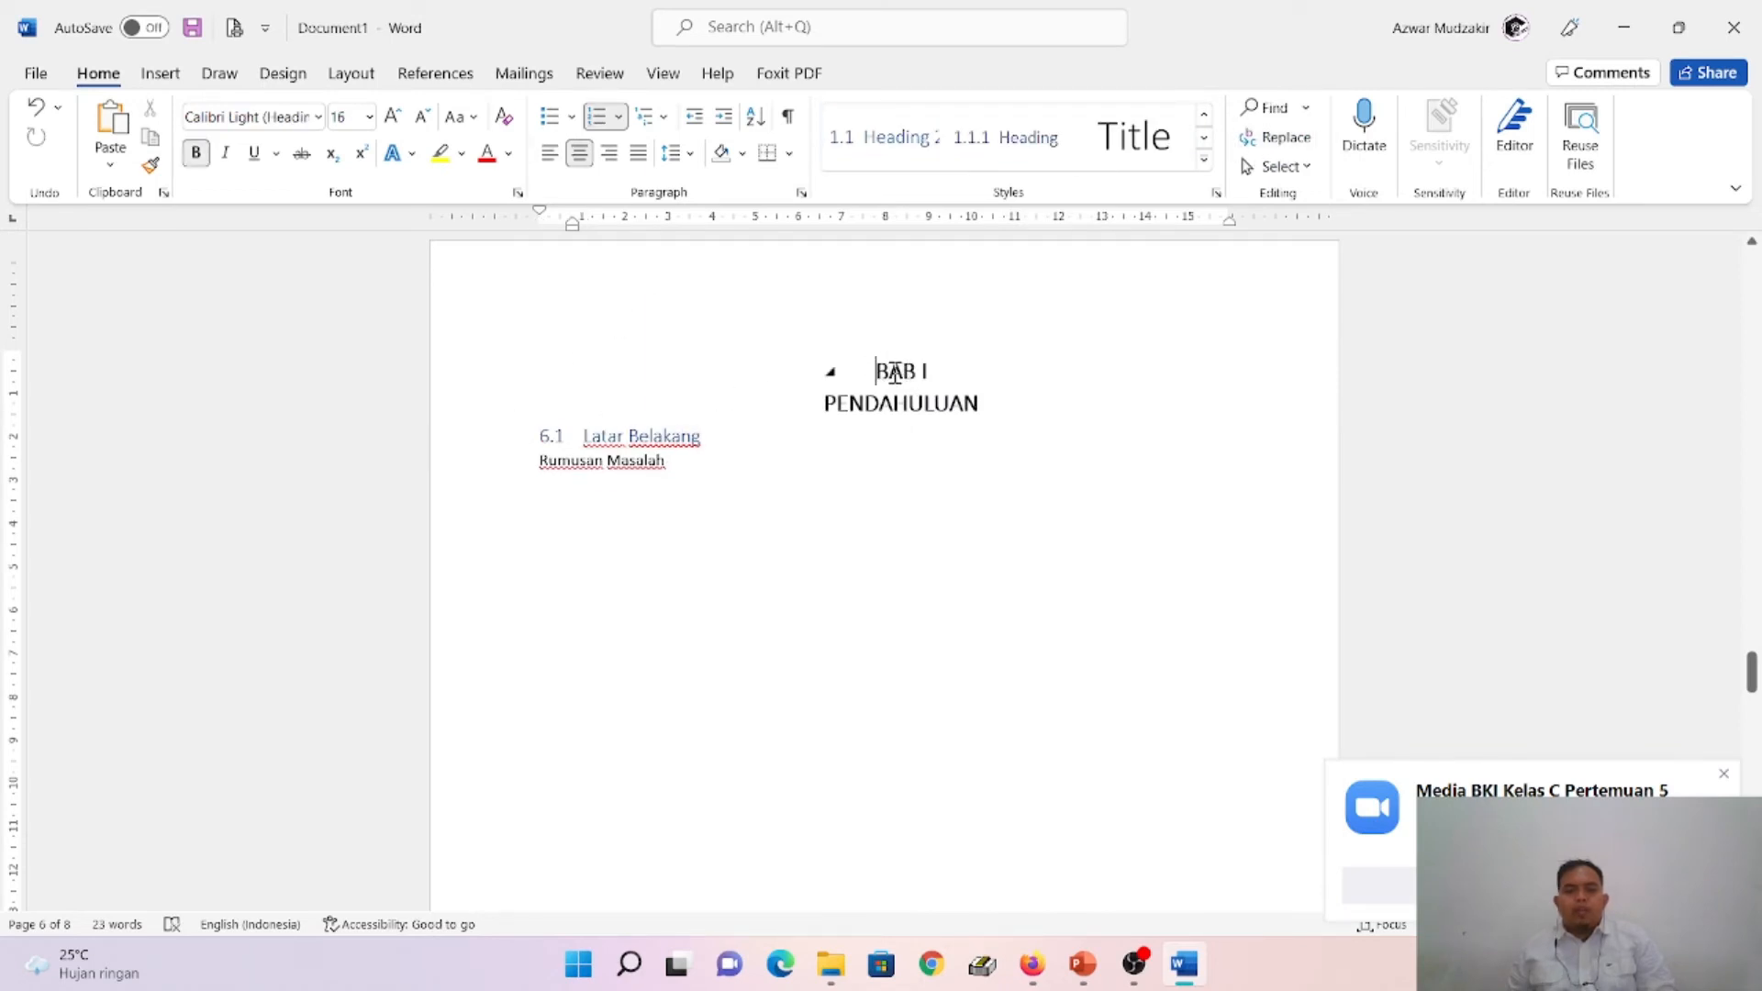
click(665, 118)
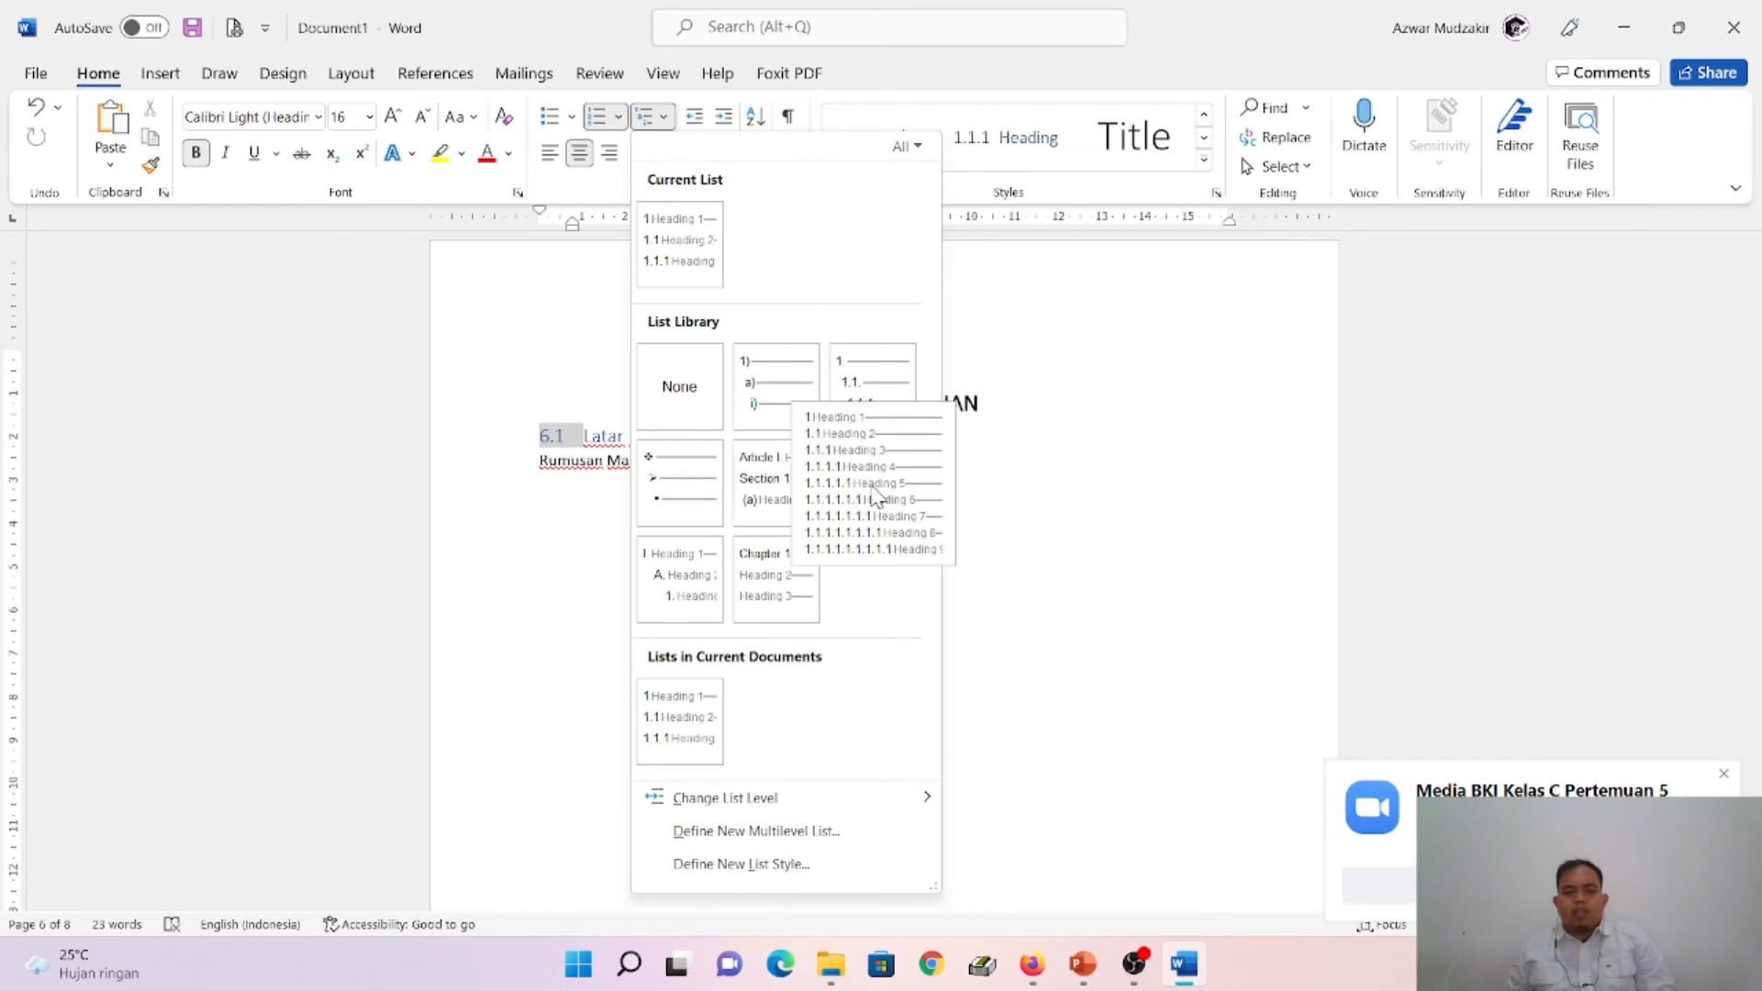
click(697, 401)
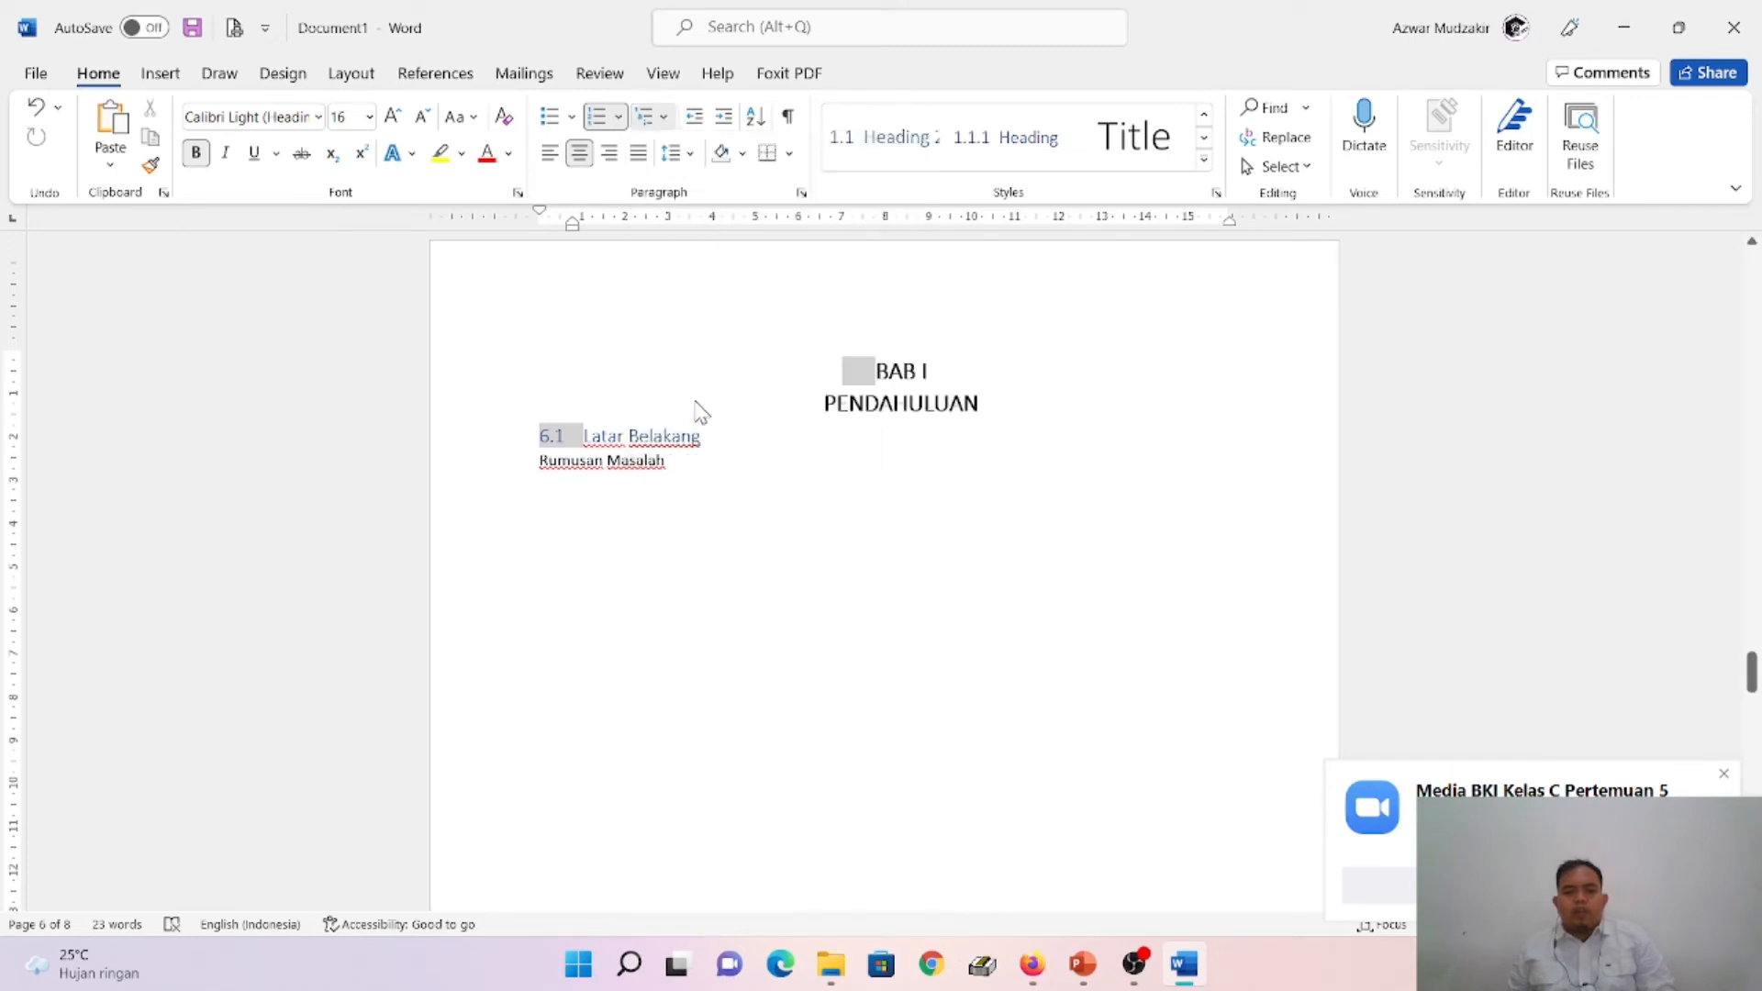
click(555, 436)
key(BackSpace)
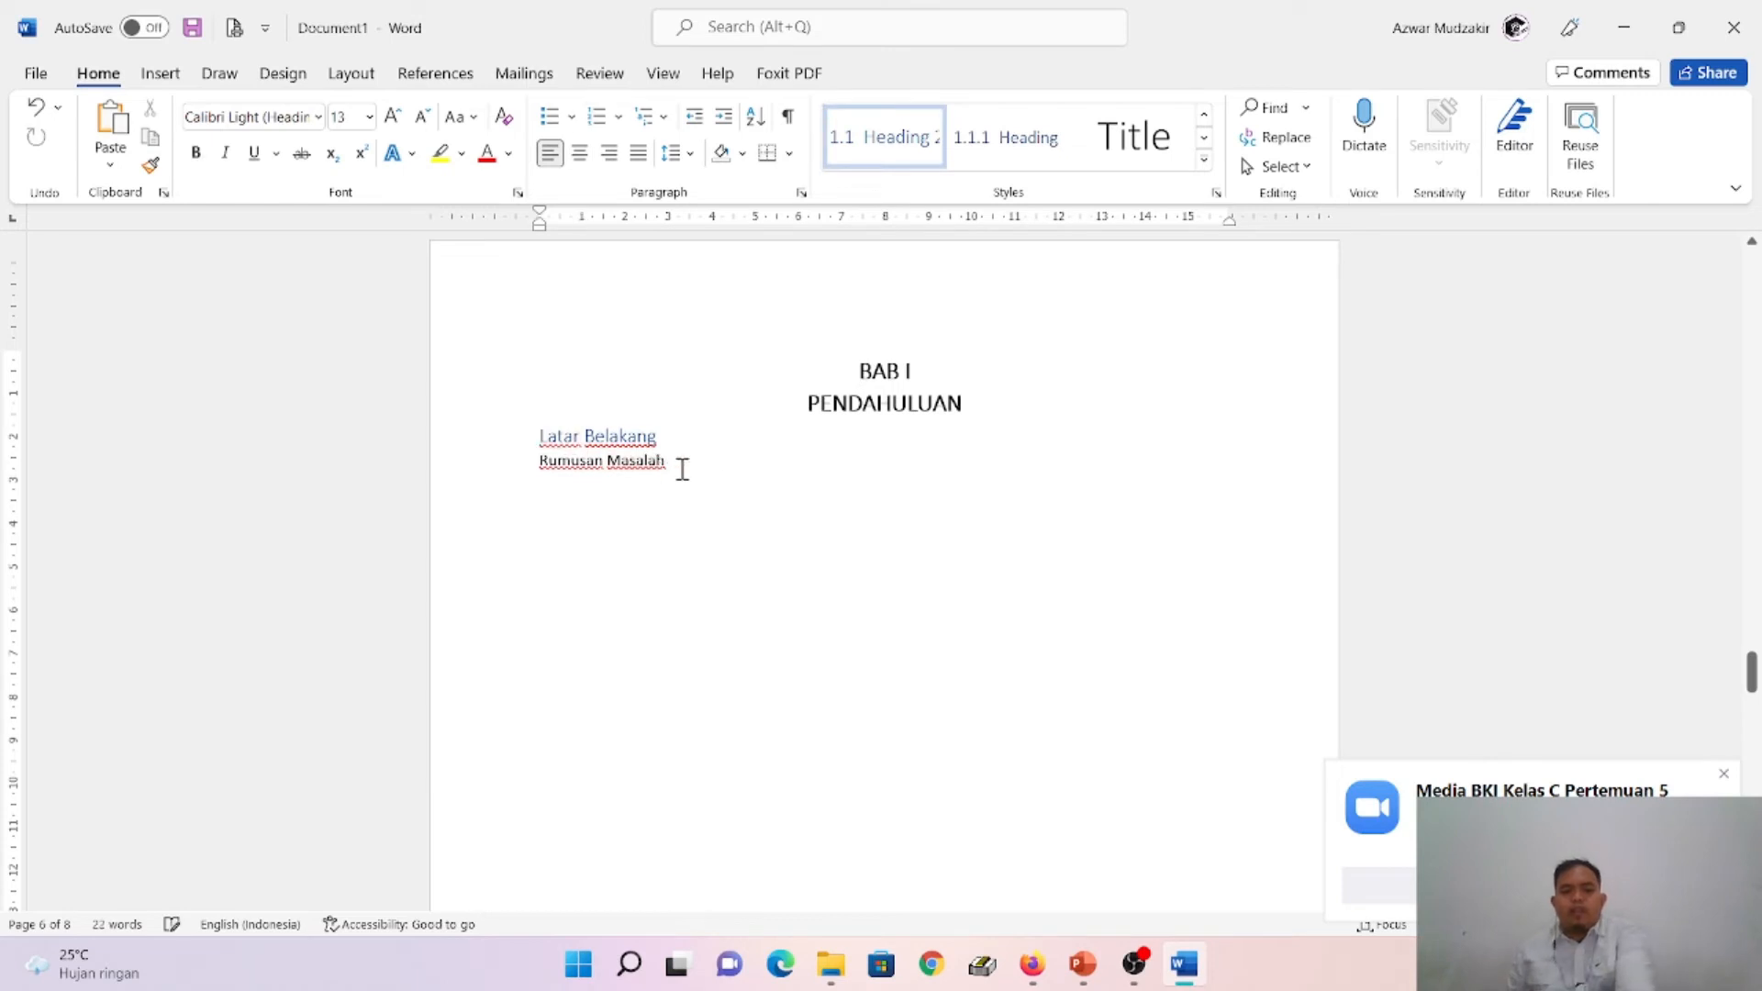
click(1204, 161)
click(890, 154)
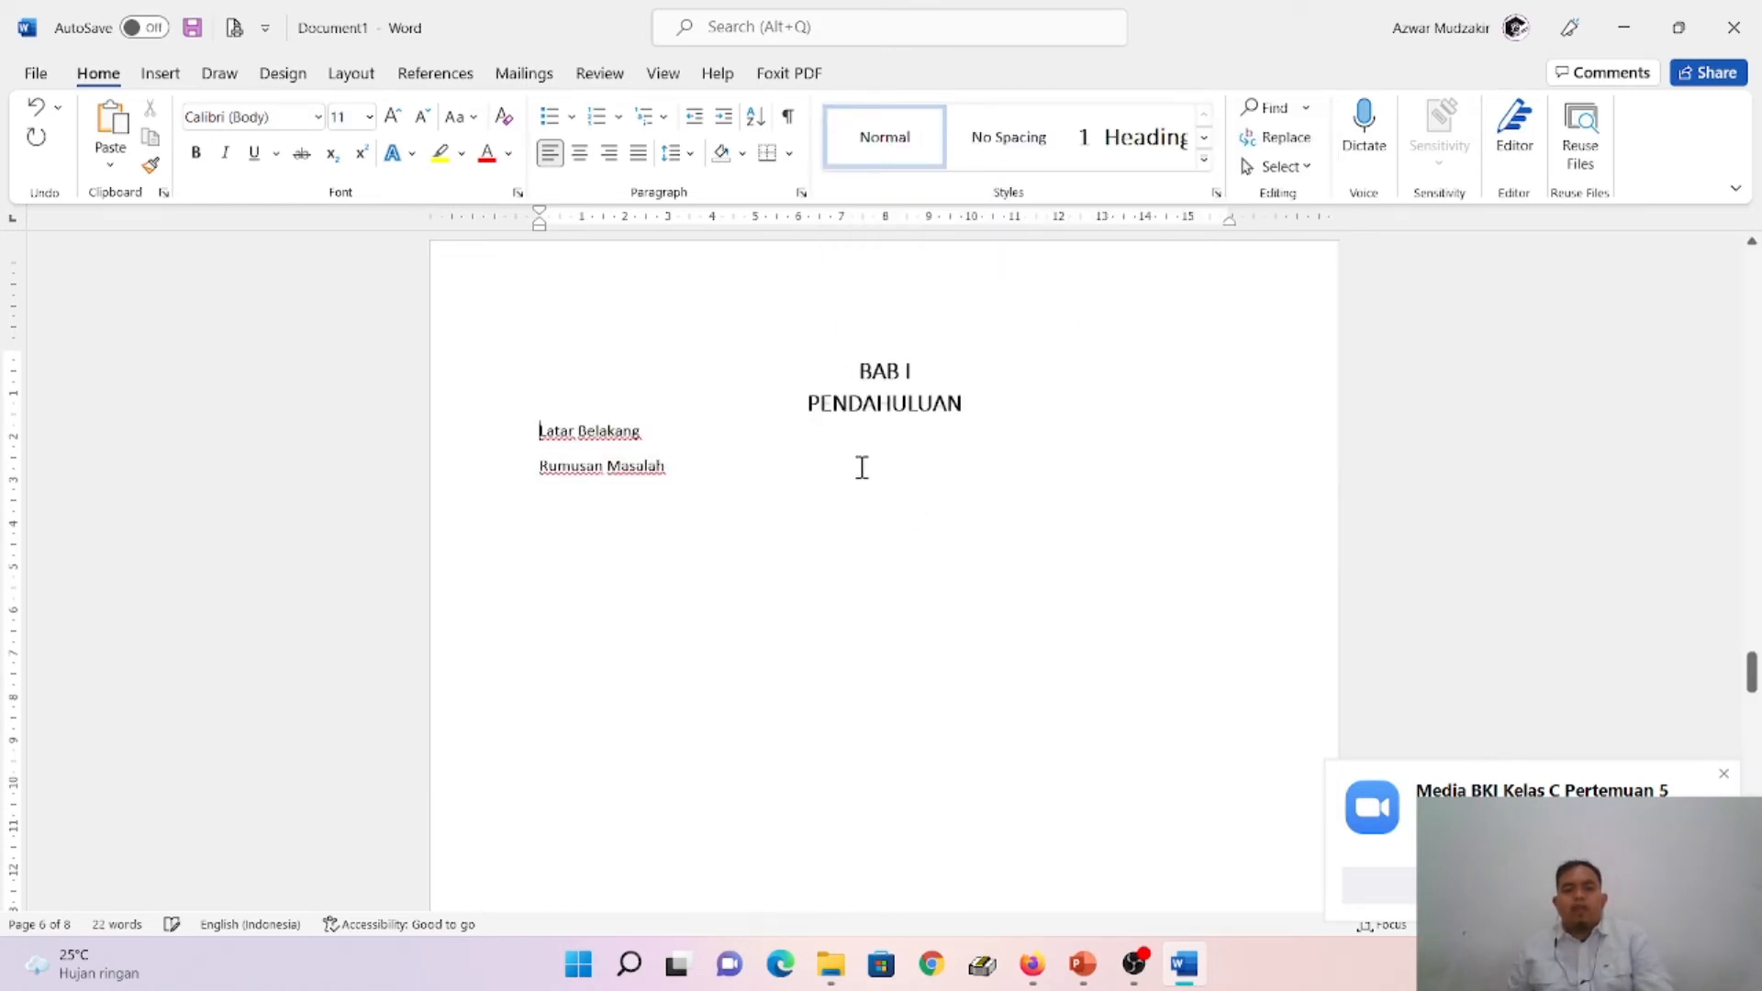
click(848, 370)
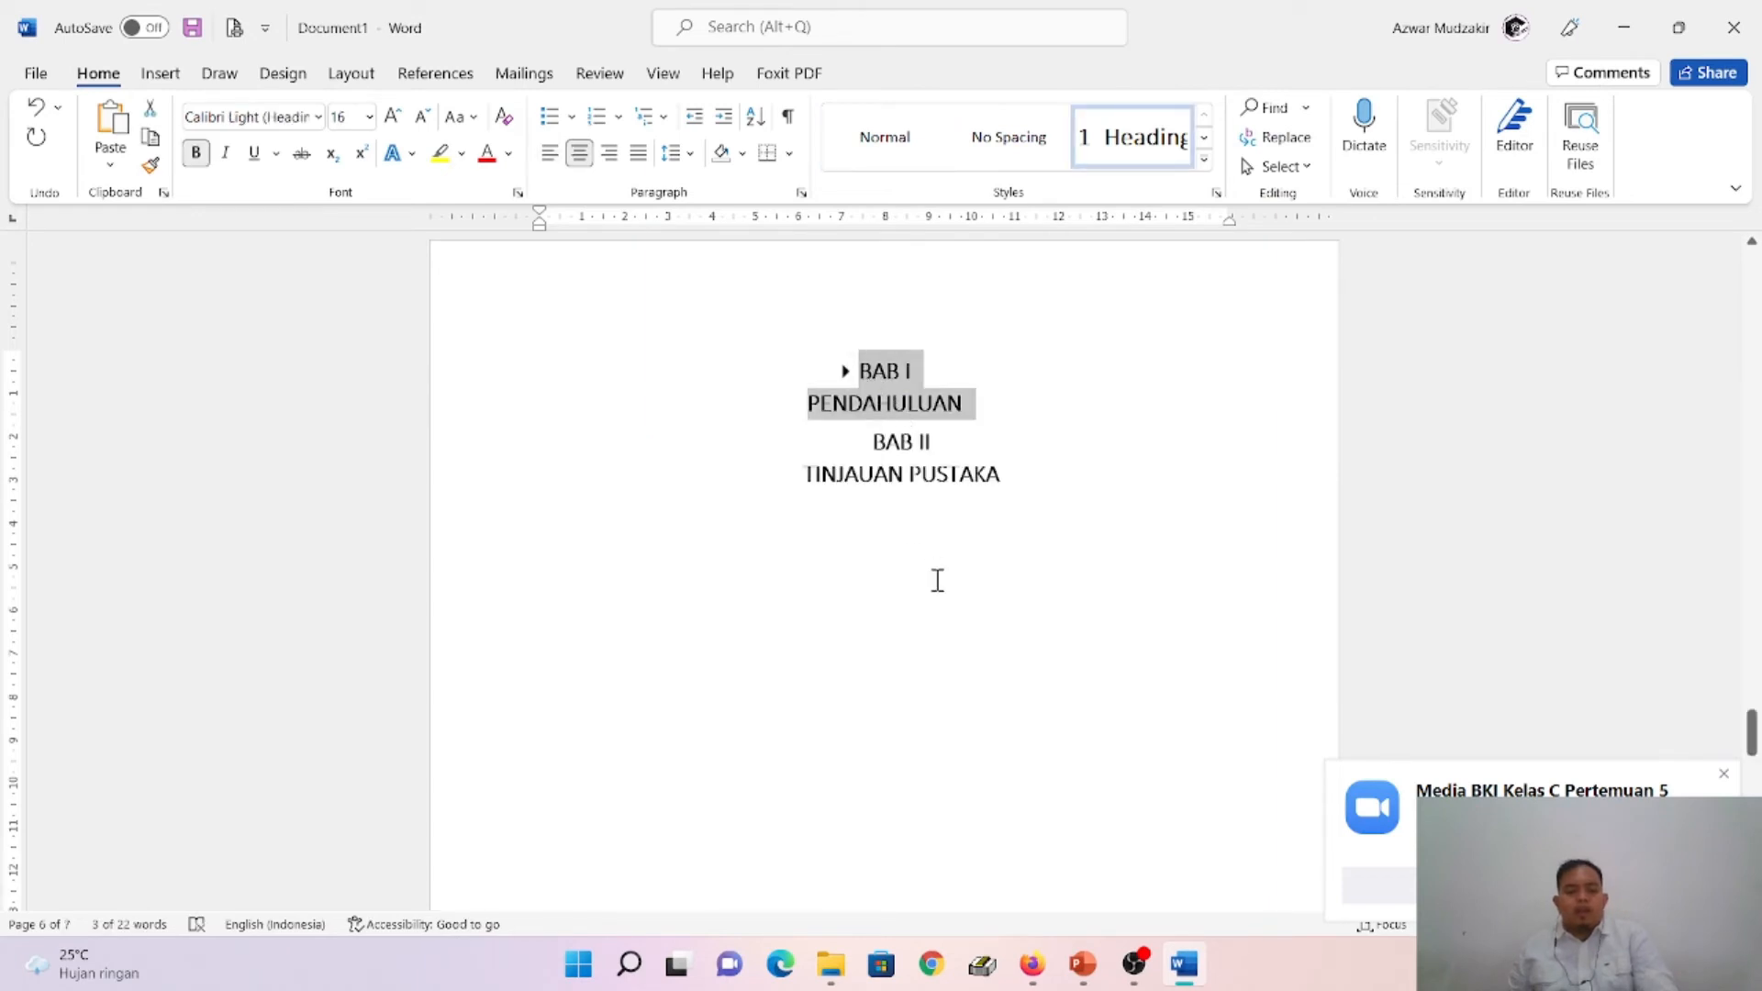
key(ctrl+z)
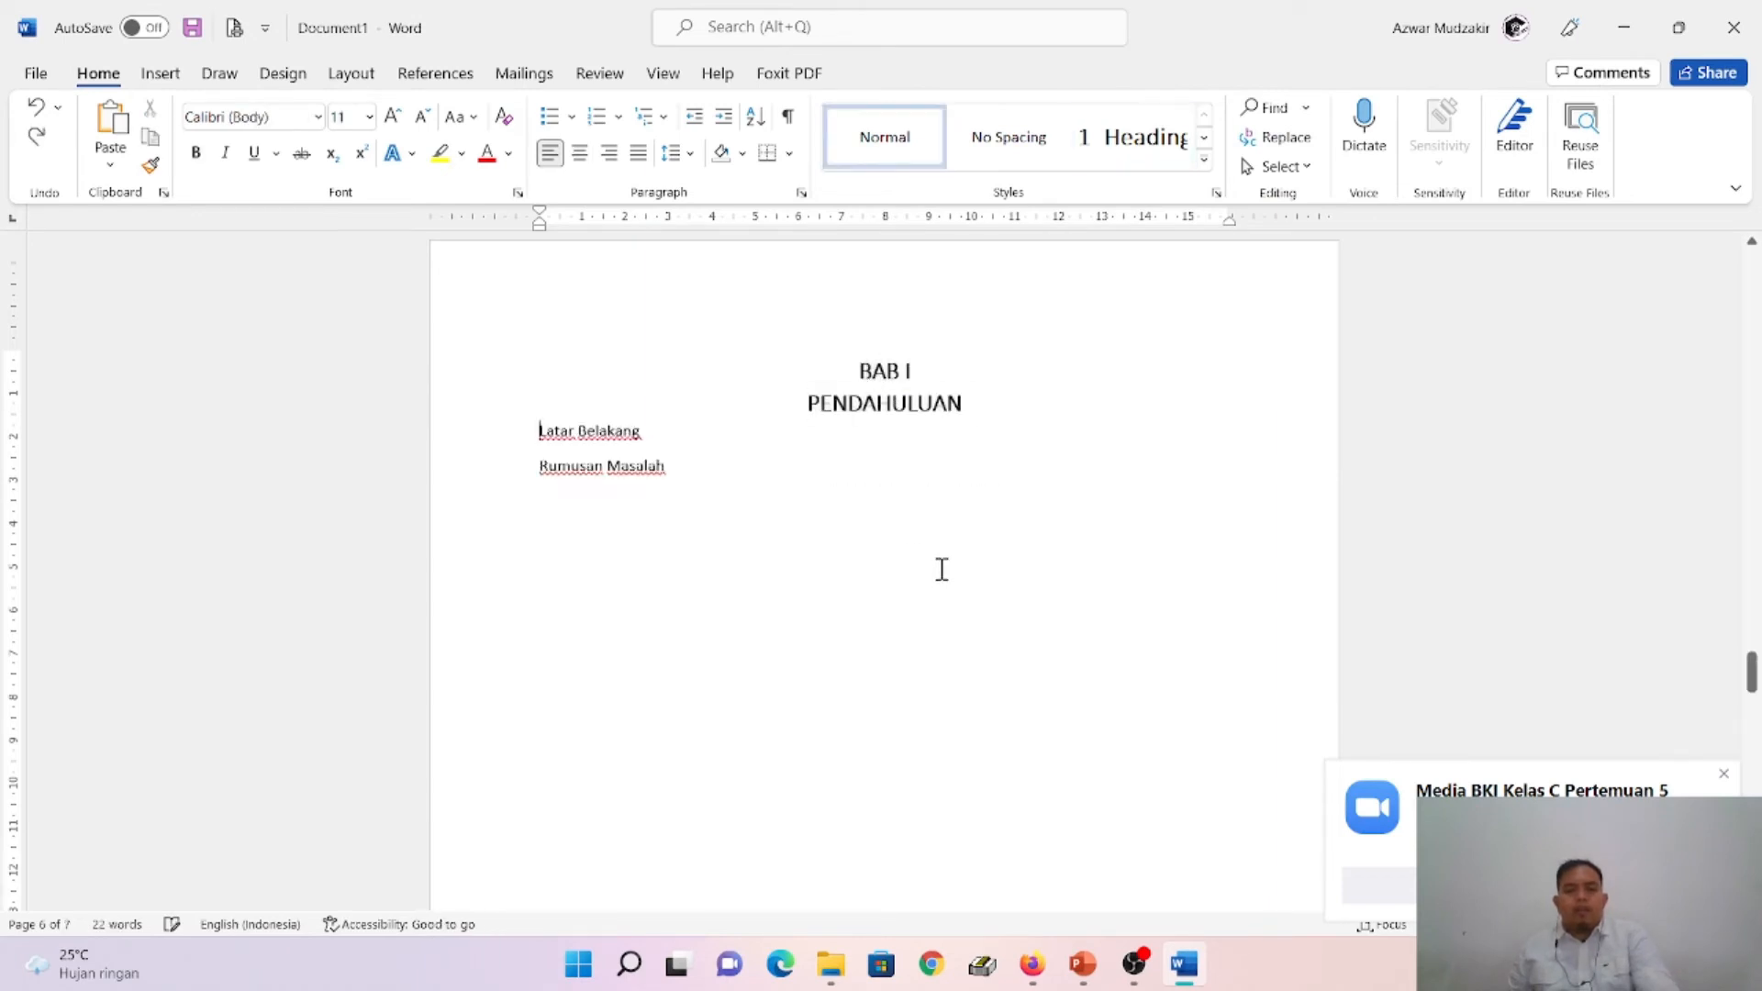
click(846, 372)
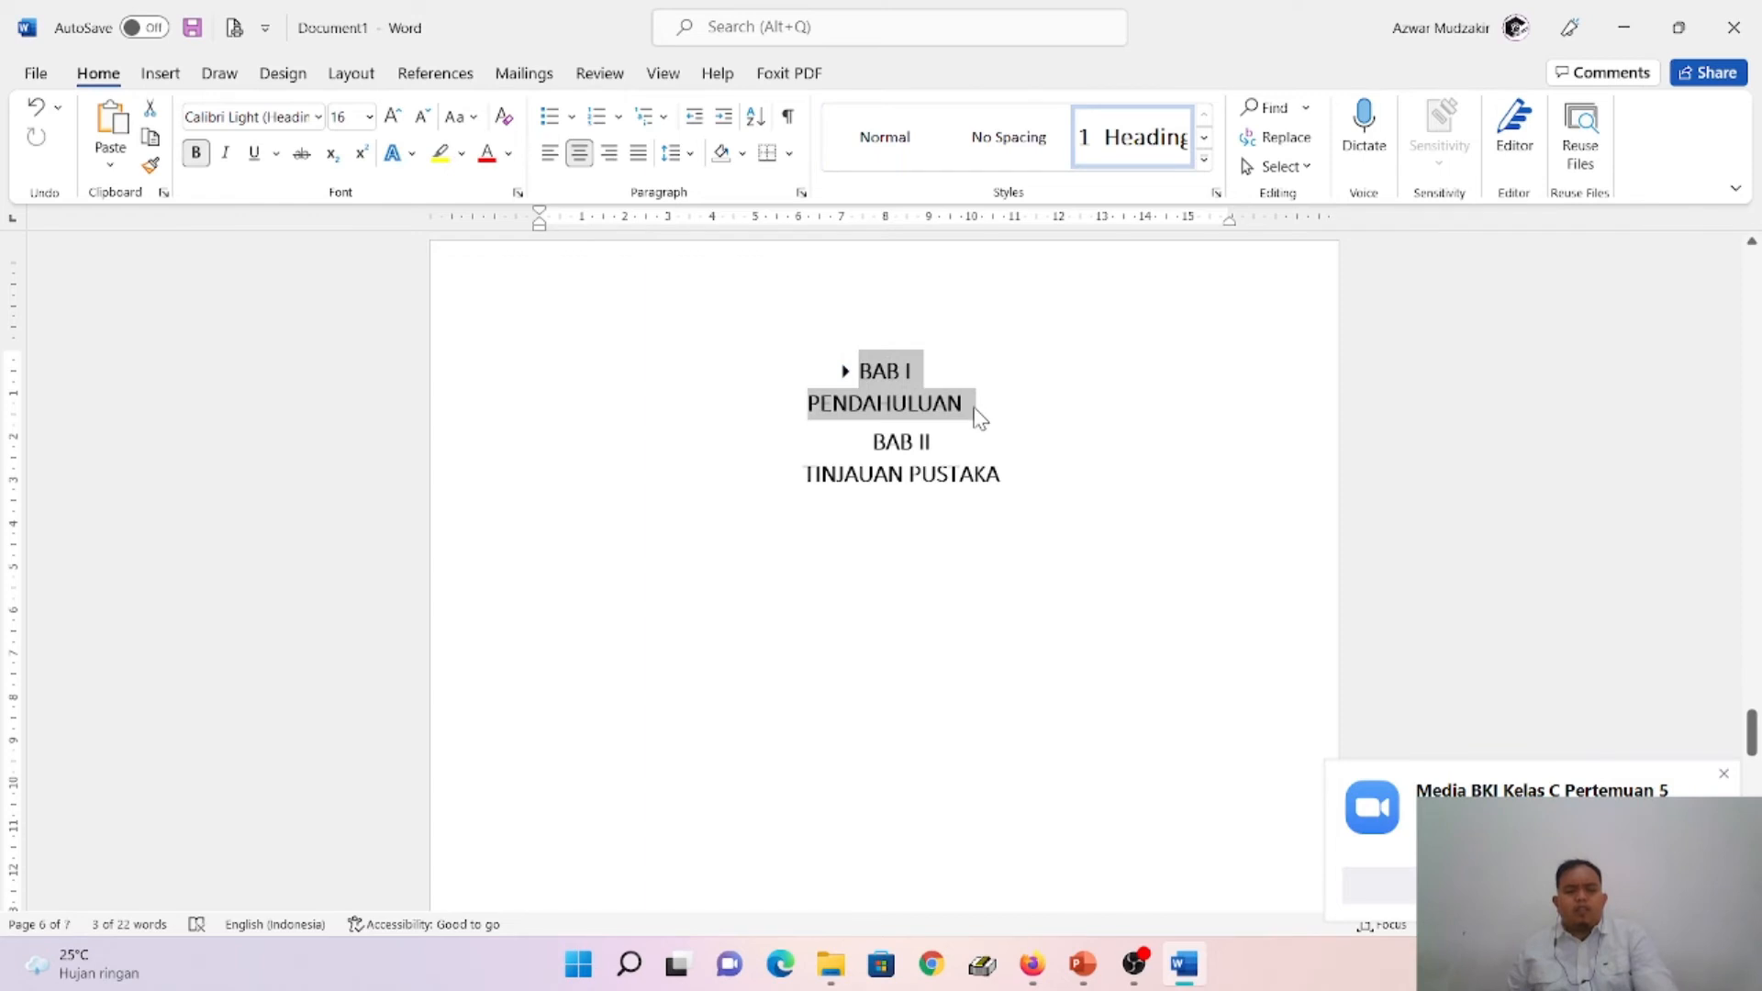
key(ctrl+z)
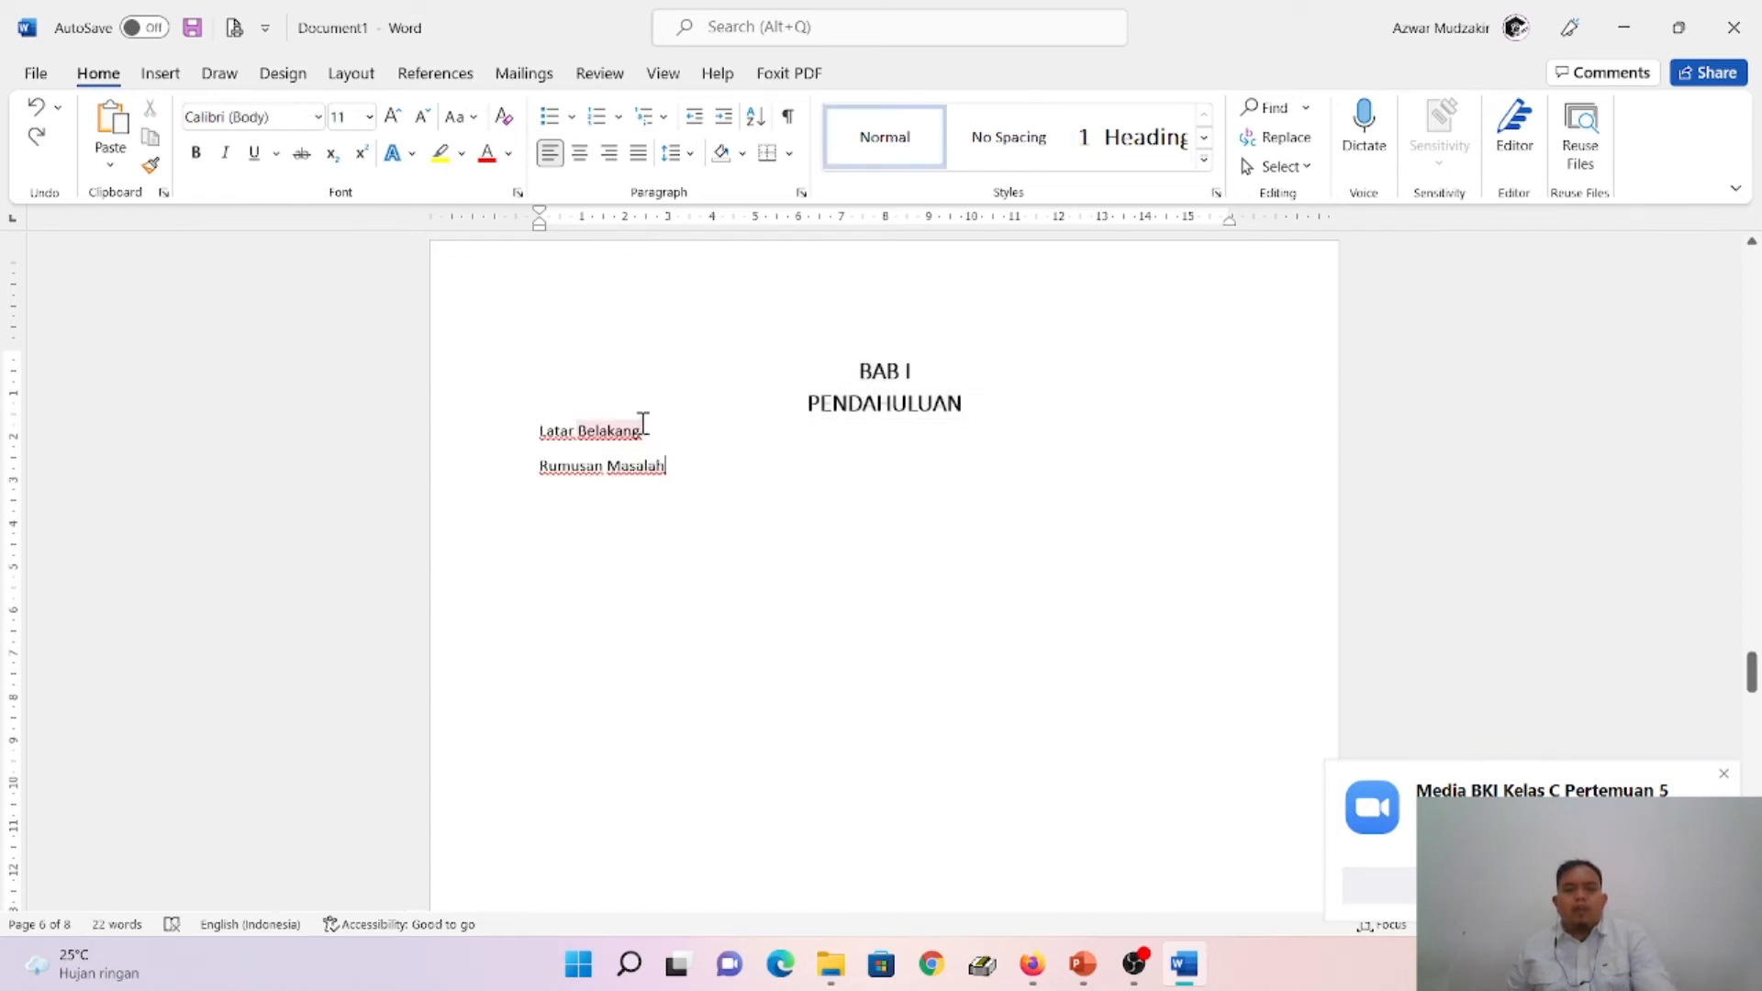
click(643, 428)
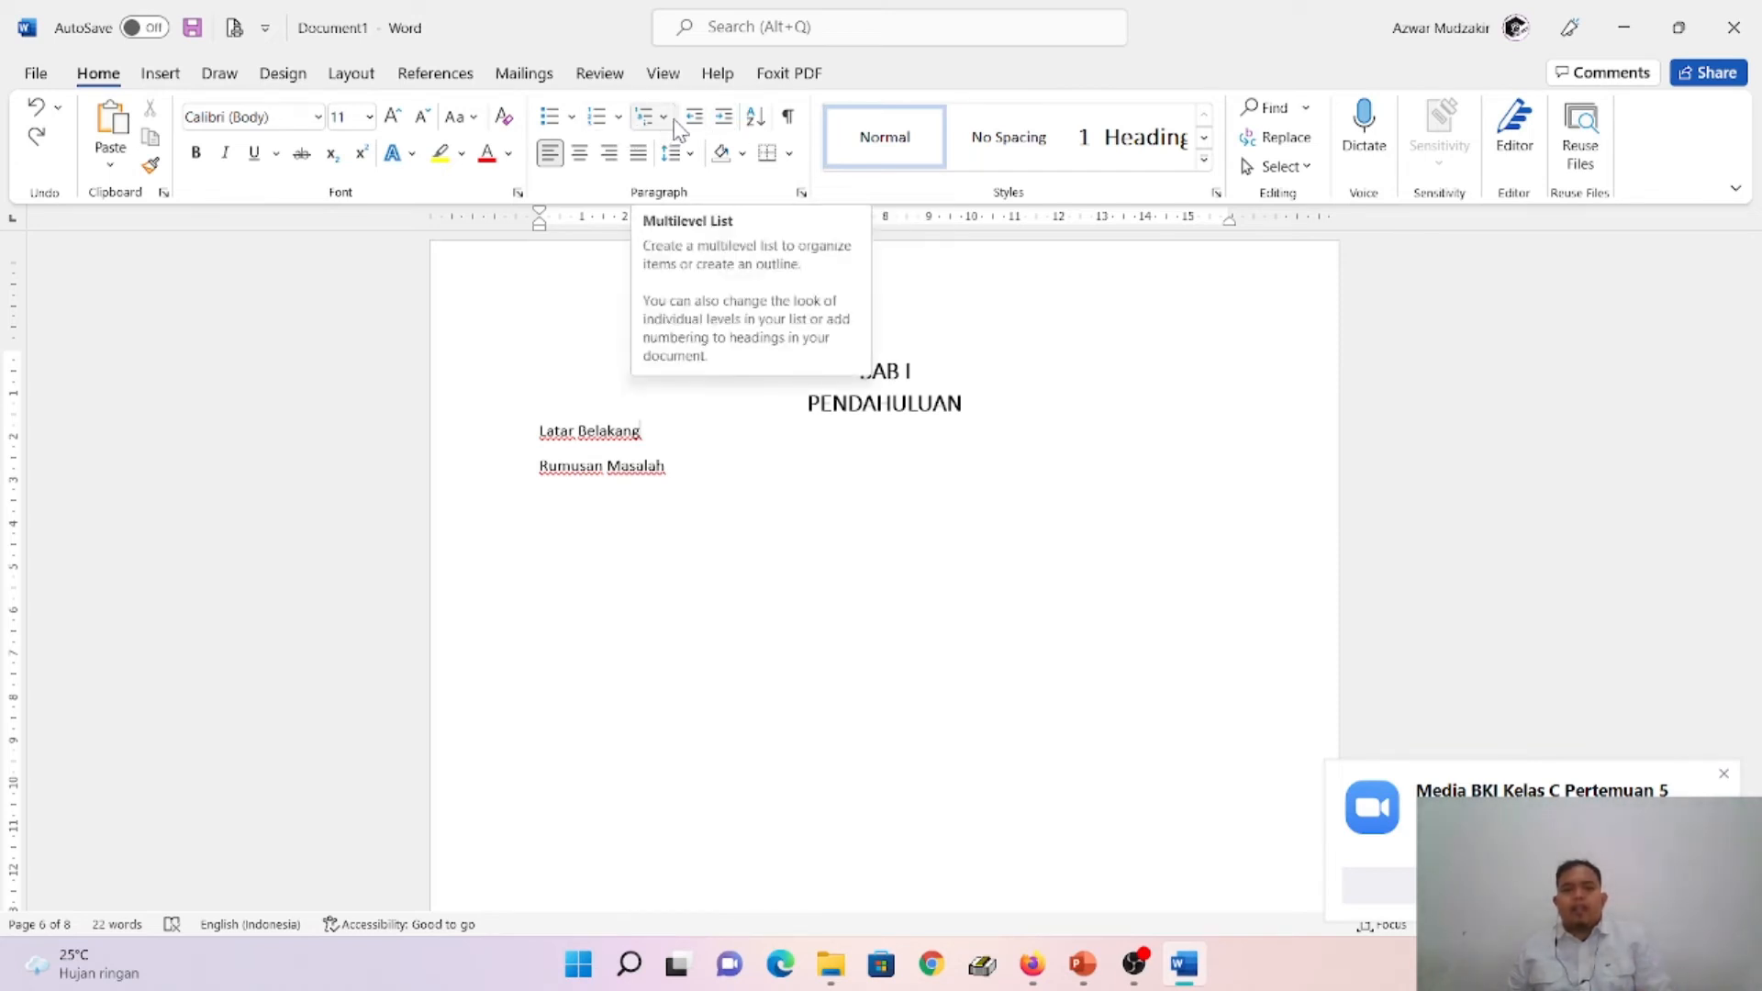
click(1002, 456)
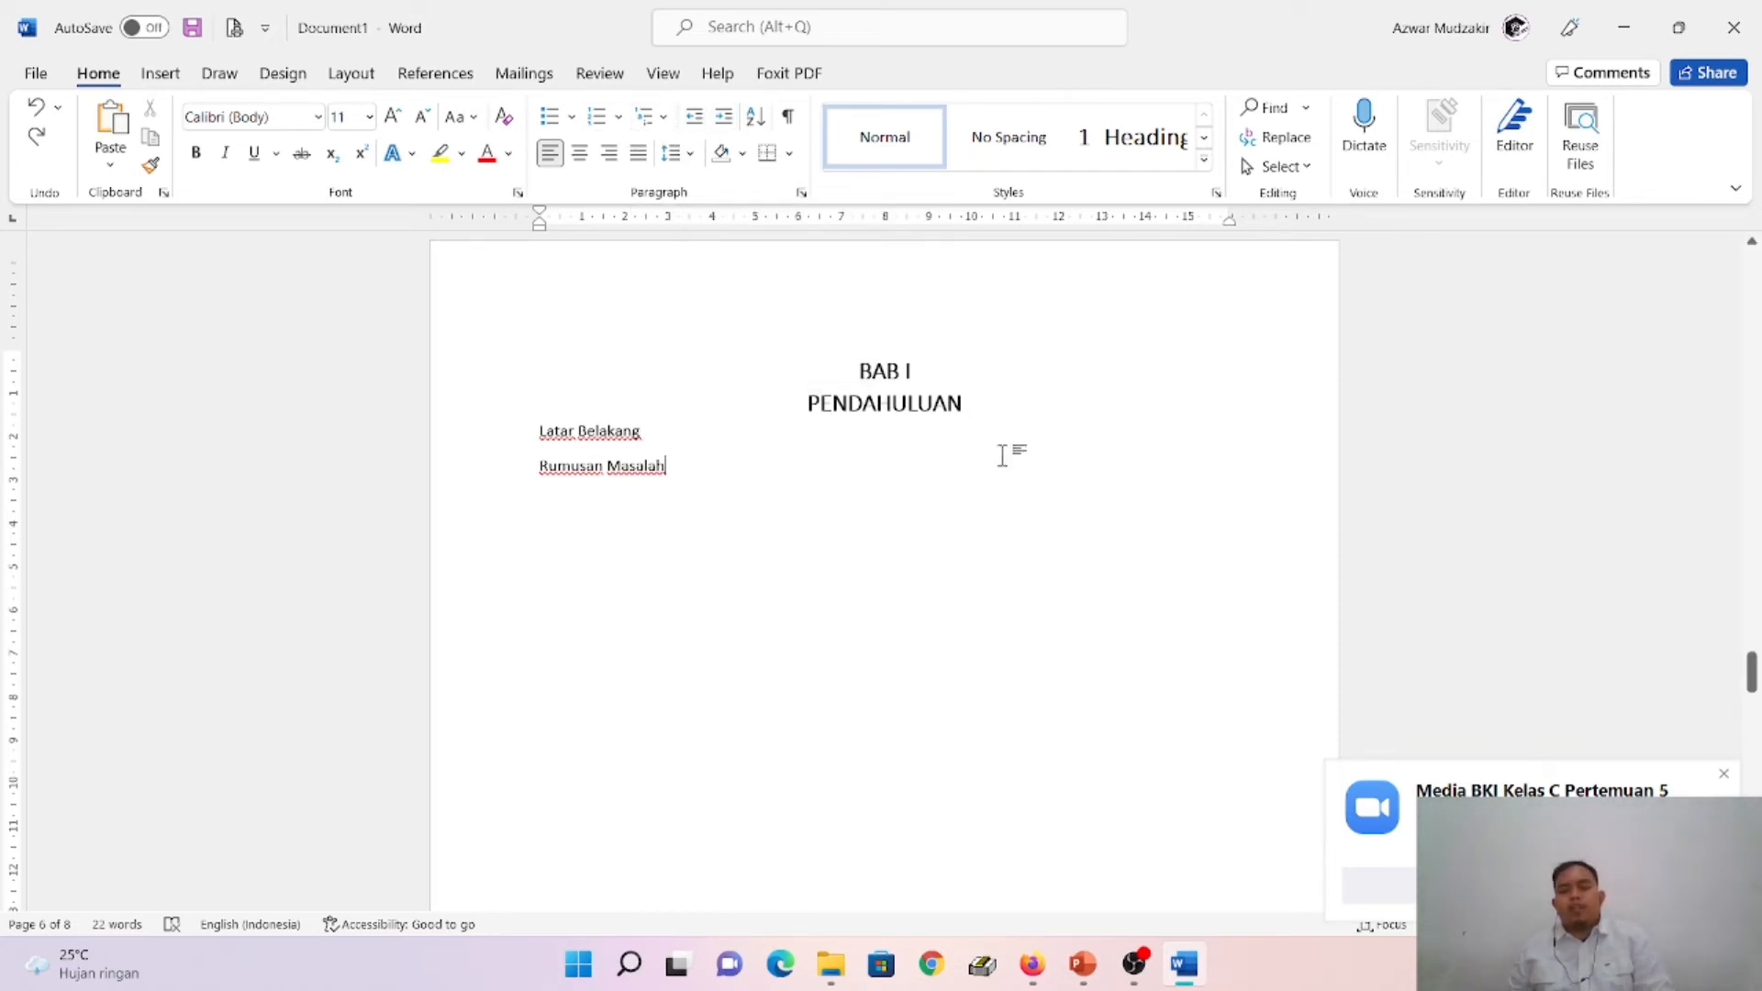
- Define a new multilevel list for the BAB I heading with level 1 starting at 1 and Follow number with set to Nothing
click(861, 370)
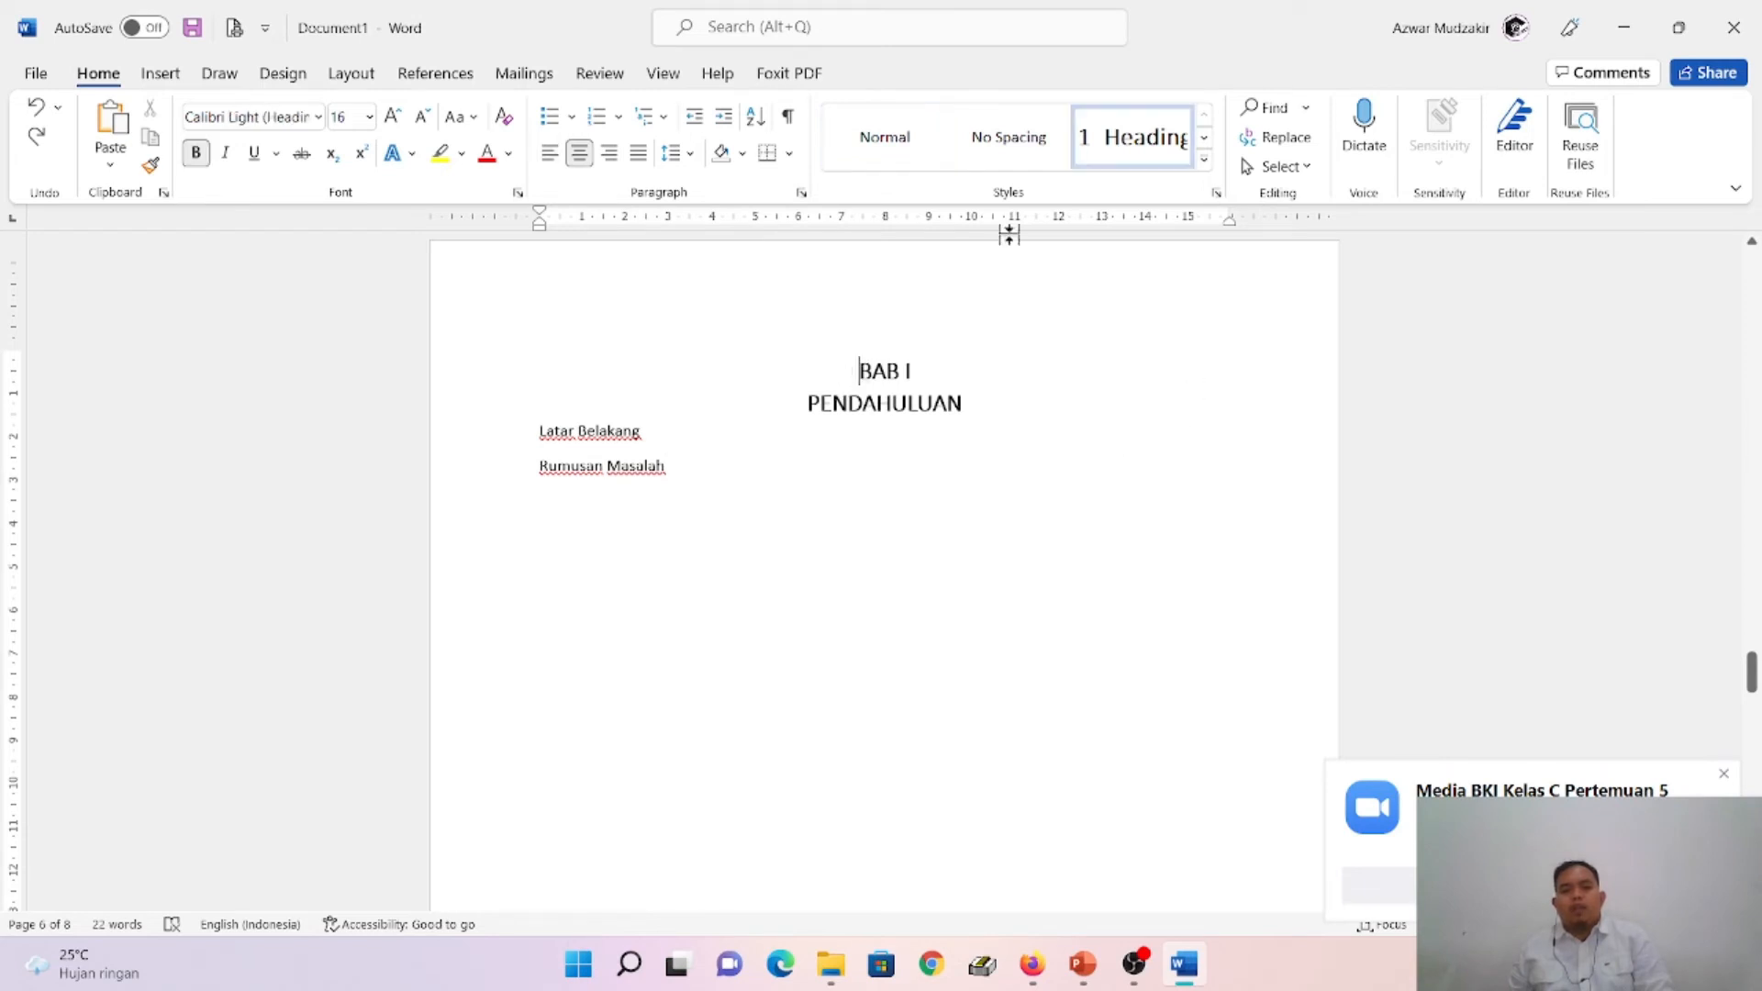
click(664, 118)
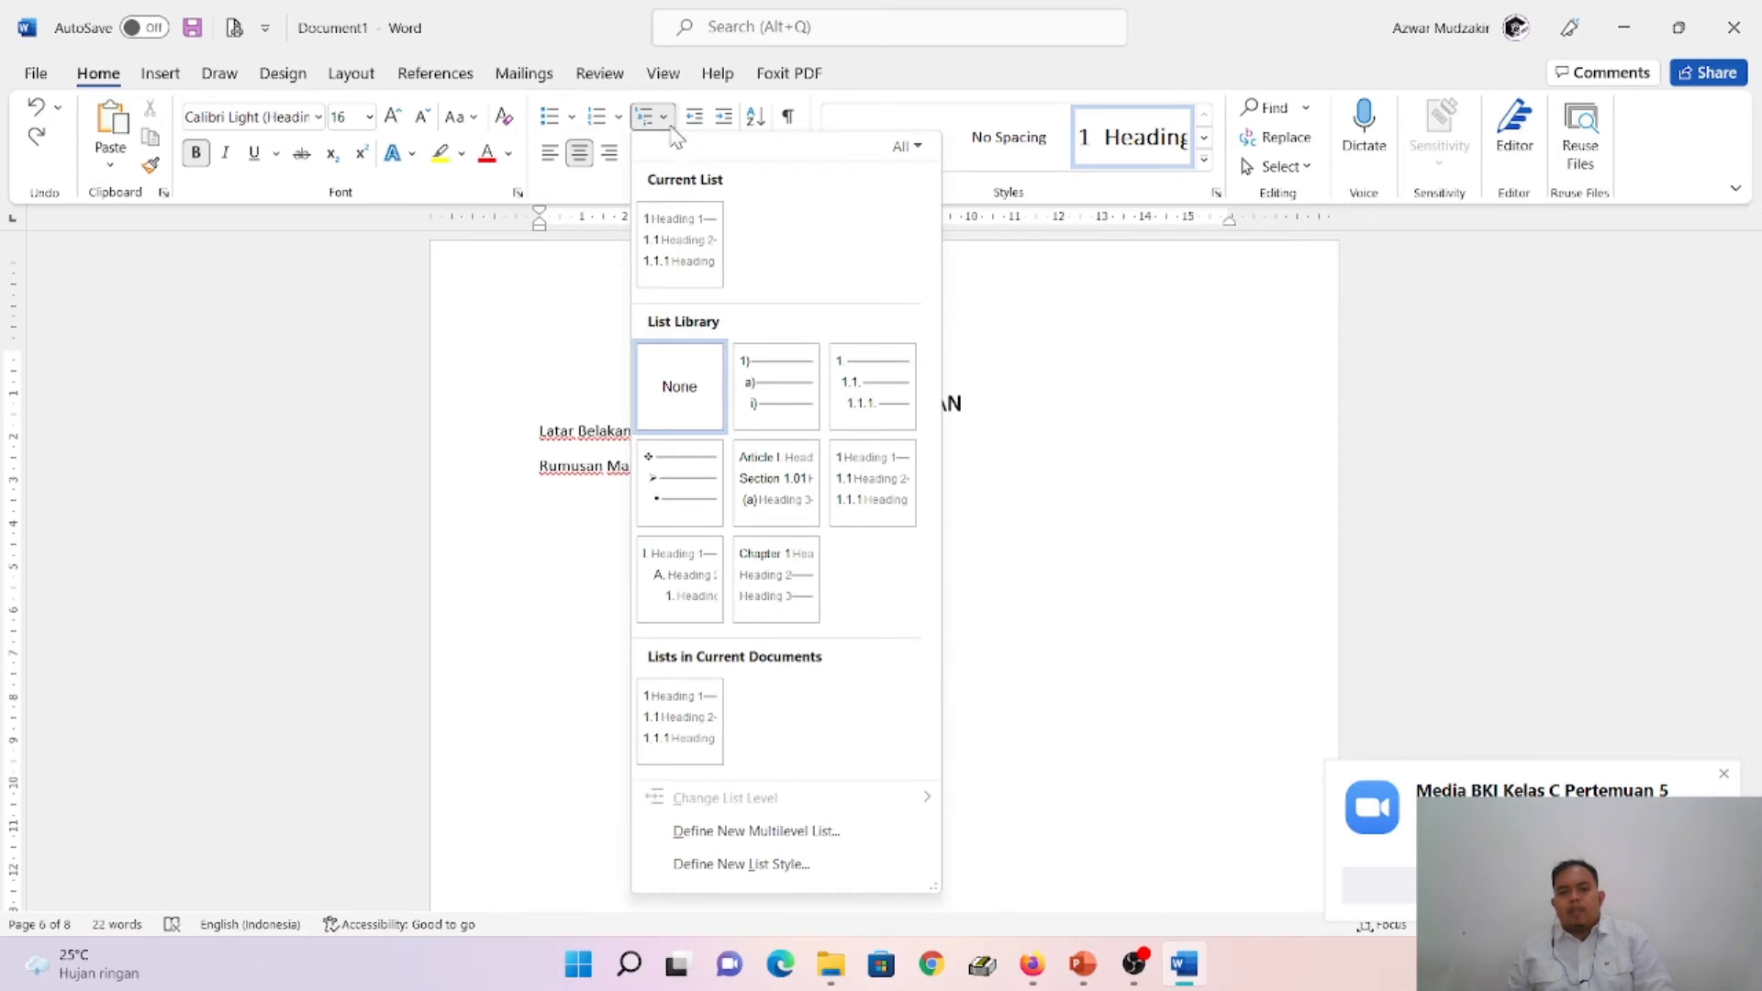
click(754, 832)
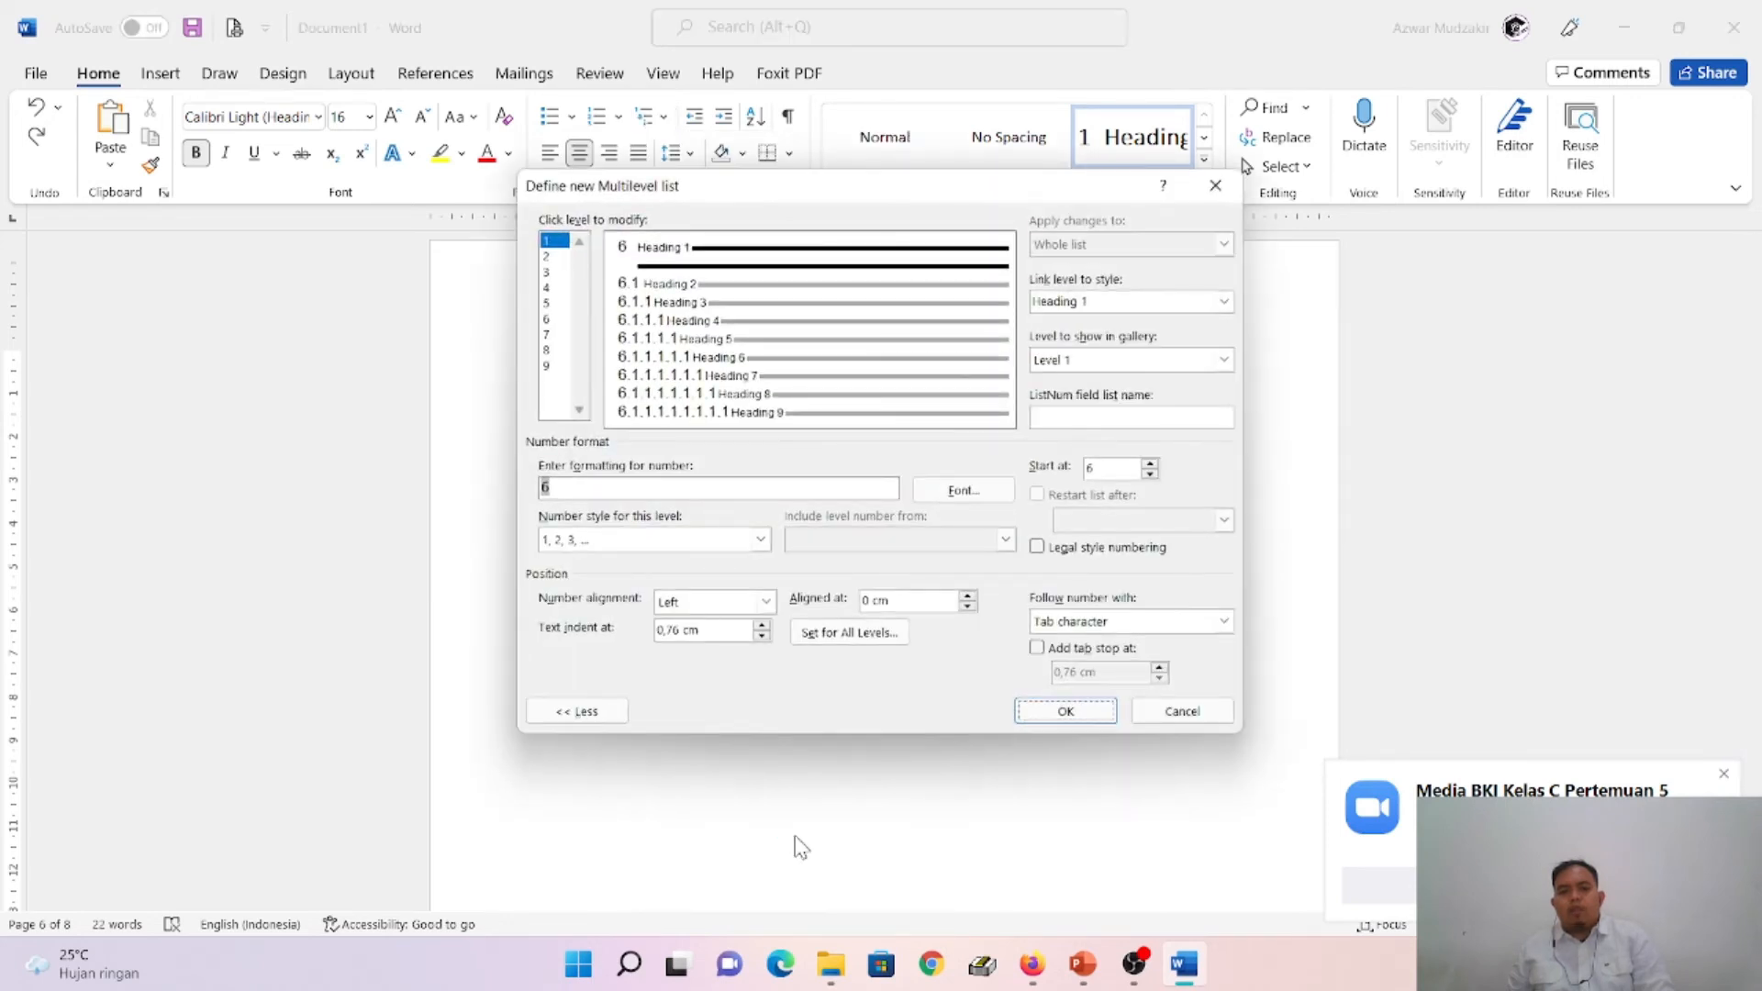
click(549, 257)
click(547, 241)
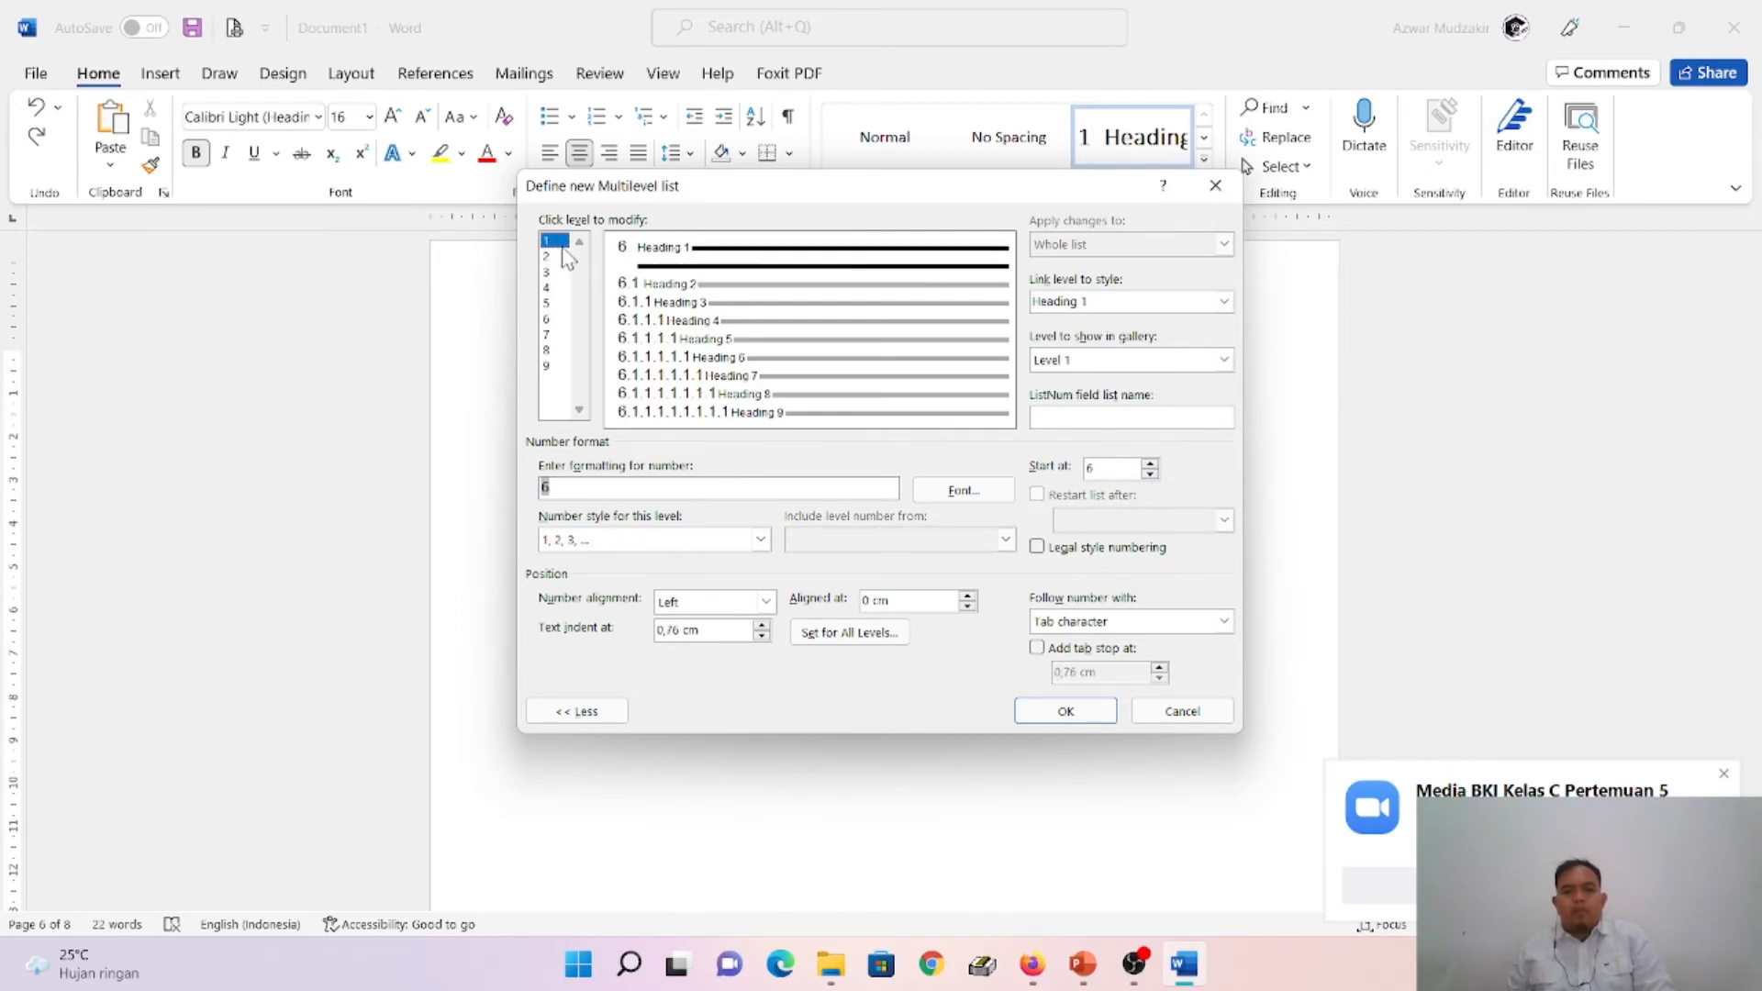
click(1152, 476)
click(1152, 475)
click(1152, 476)
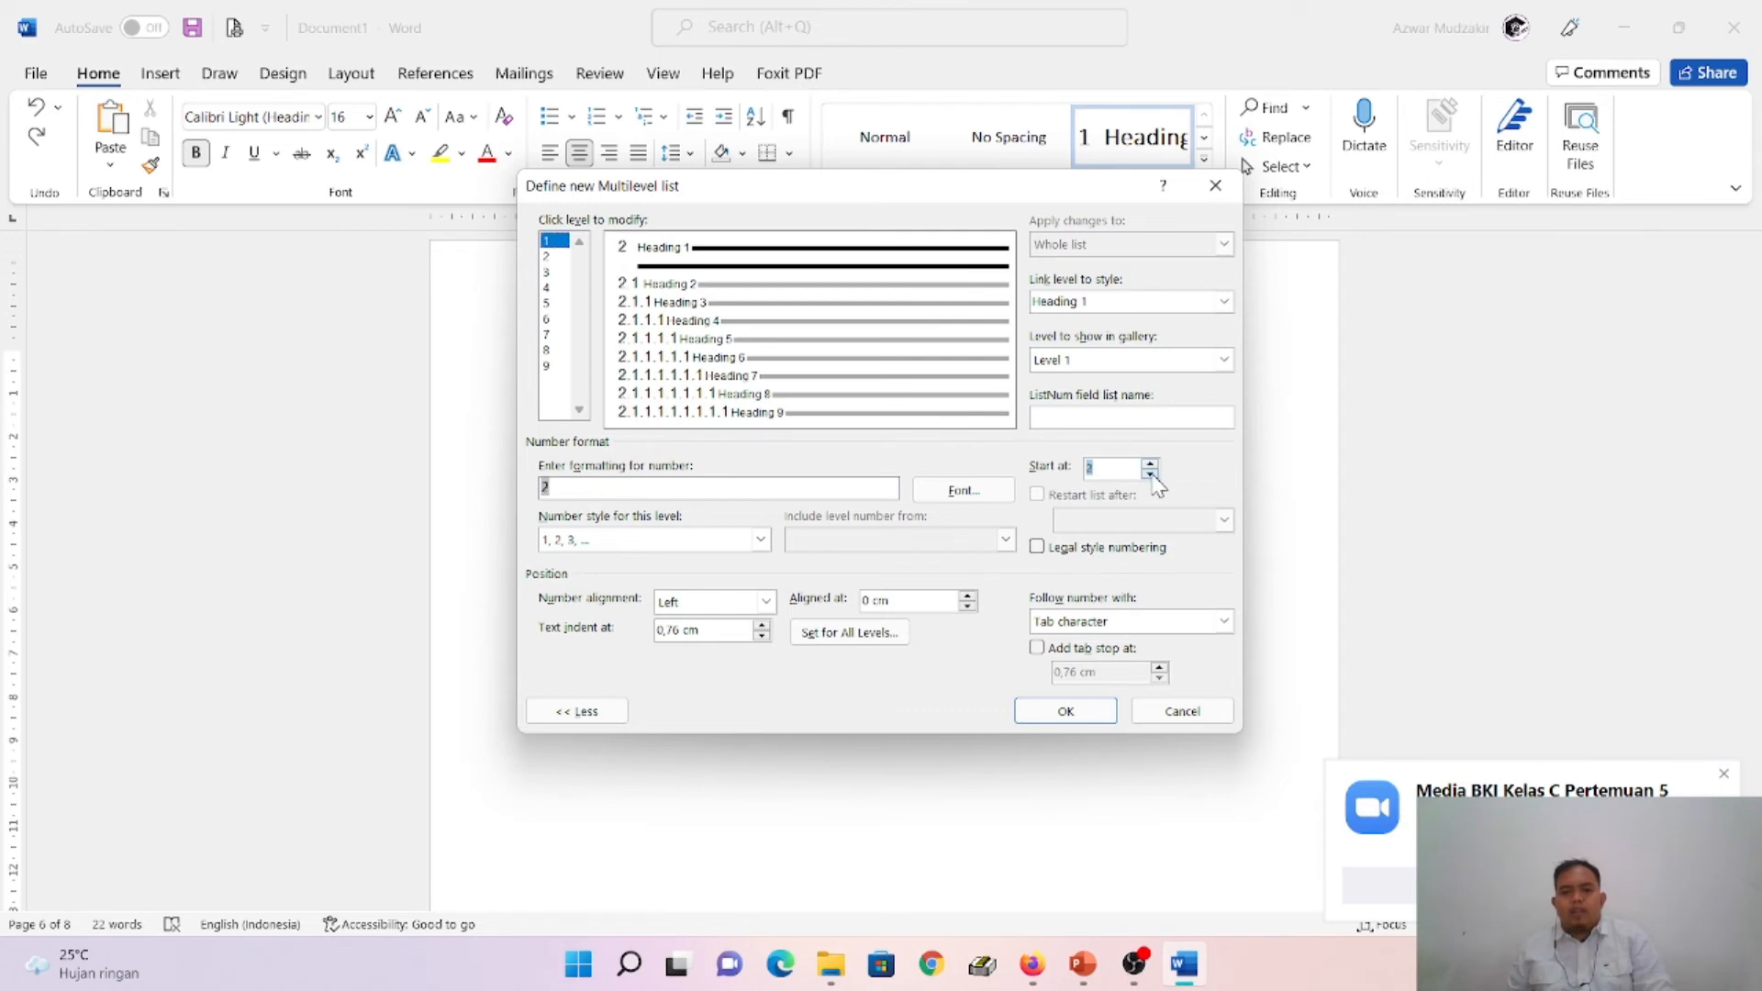
click(1150, 475)
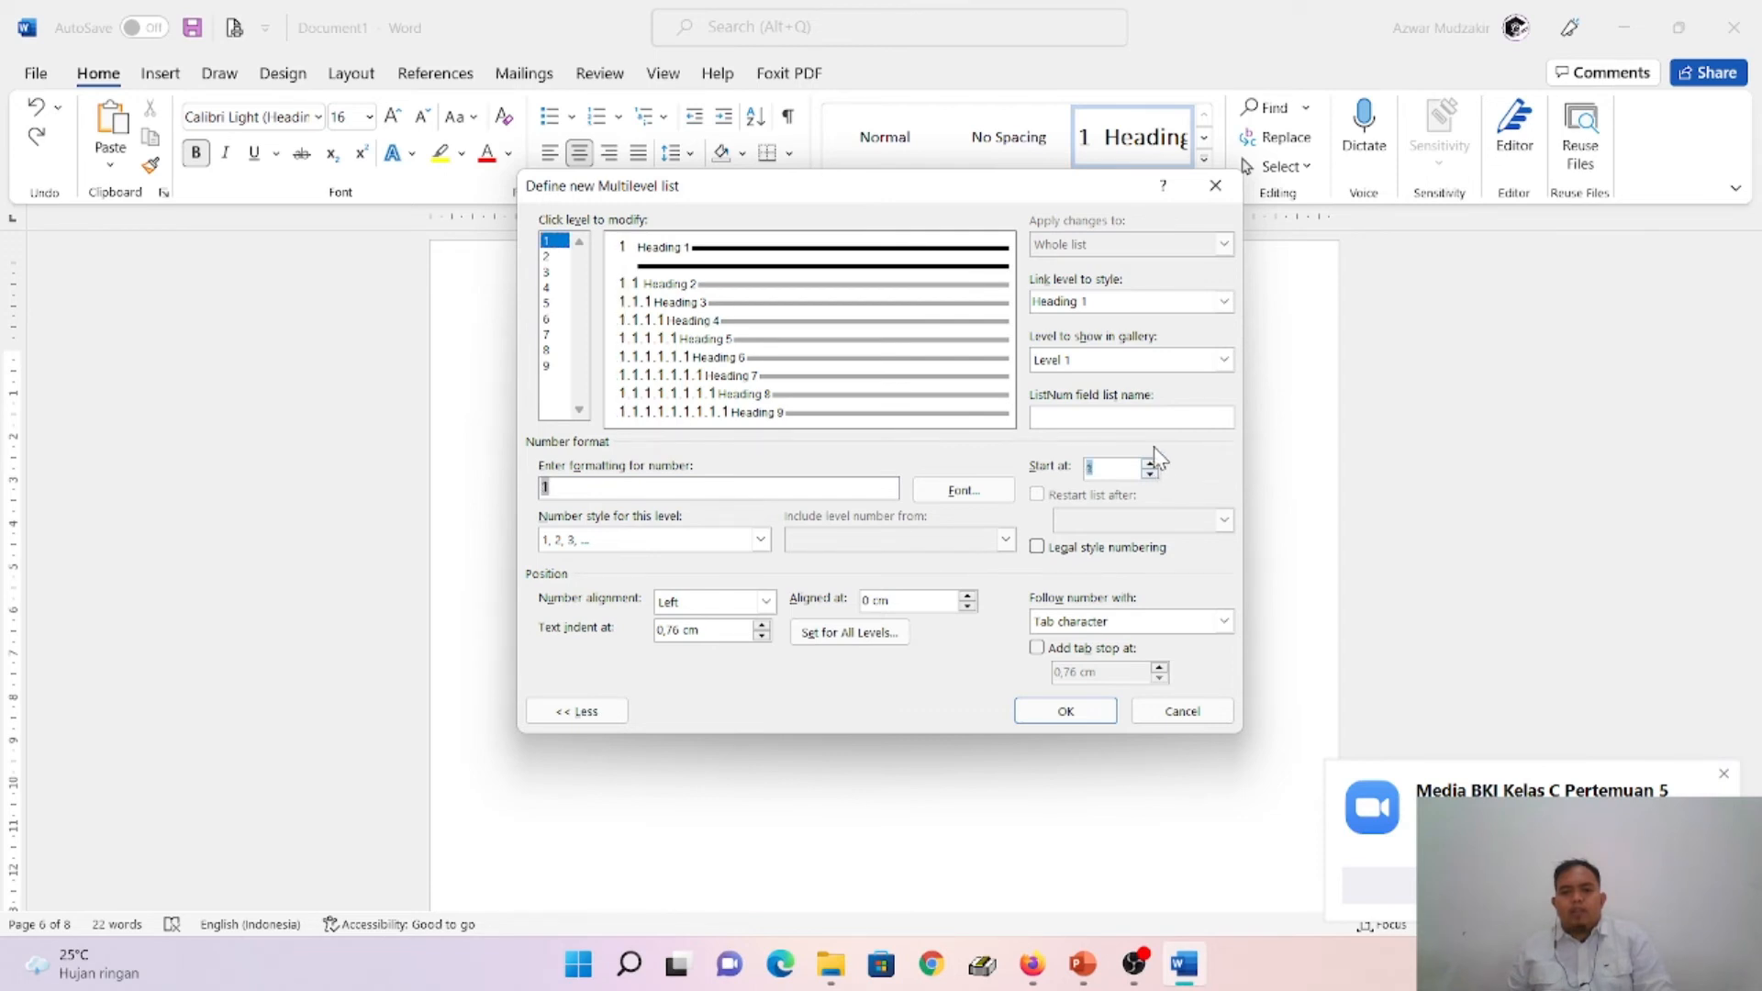
click(1173, 622)
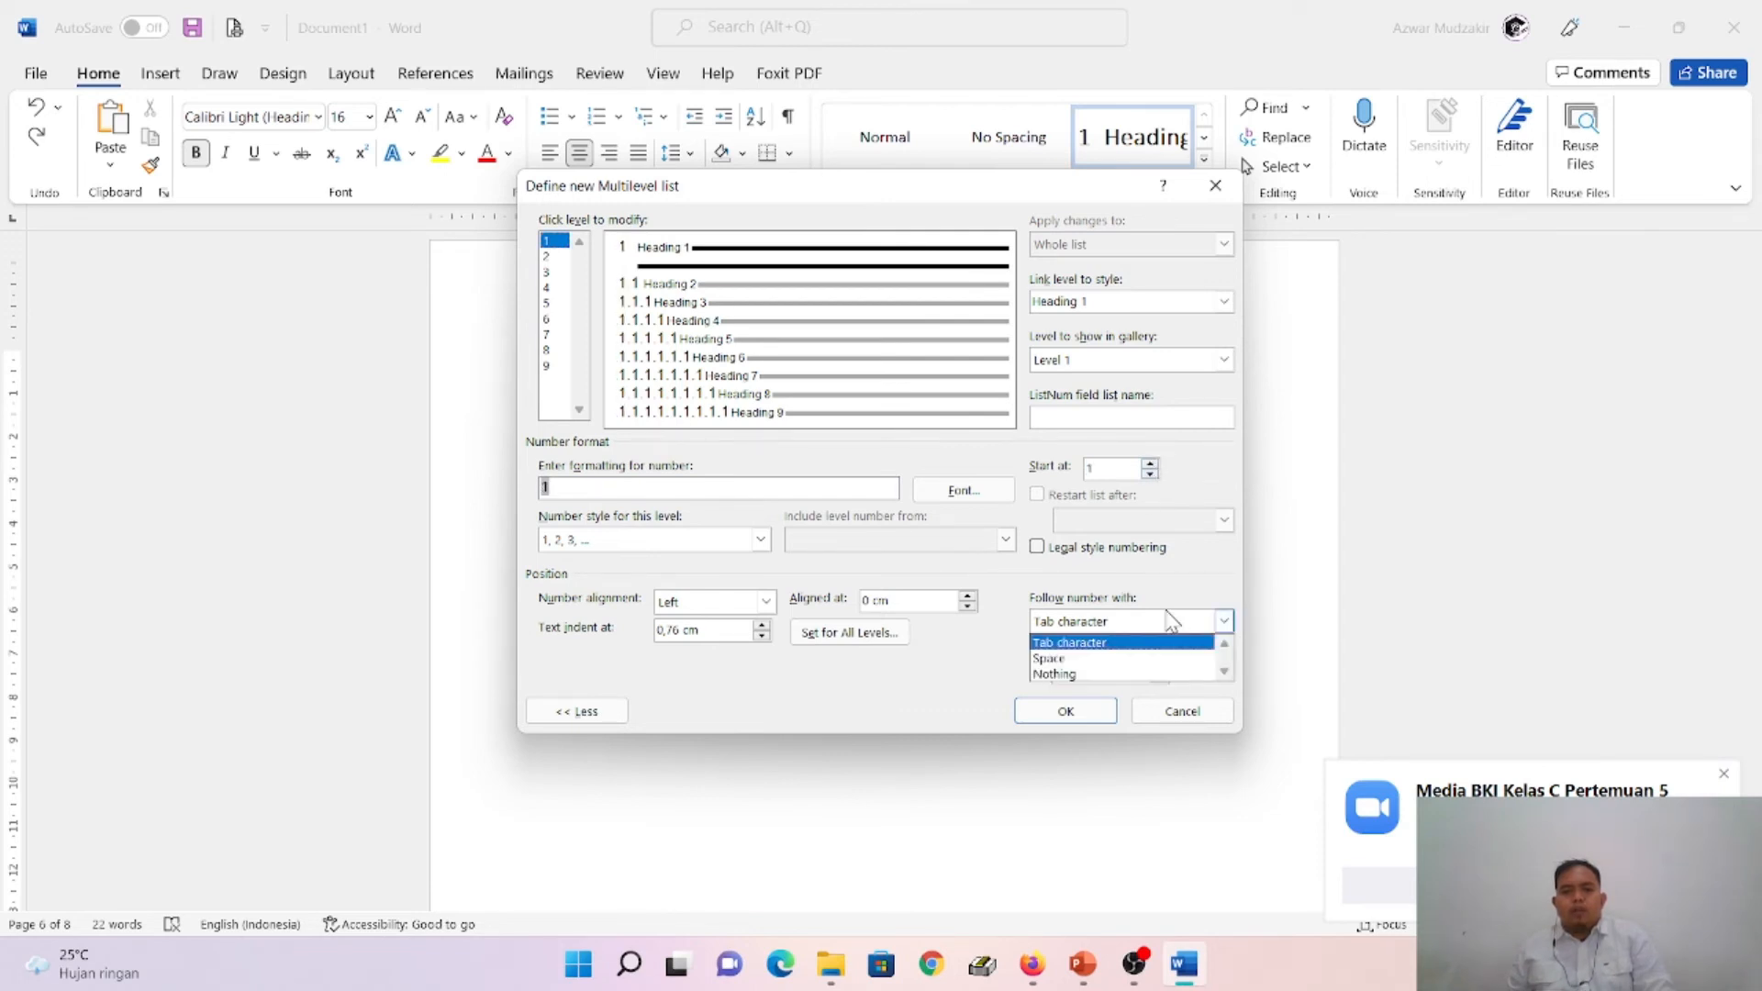
click(1134, 675)
- Set the level 1 number font to Hidden and apply the redefined multilevel list to BAB I
click(965, 492)
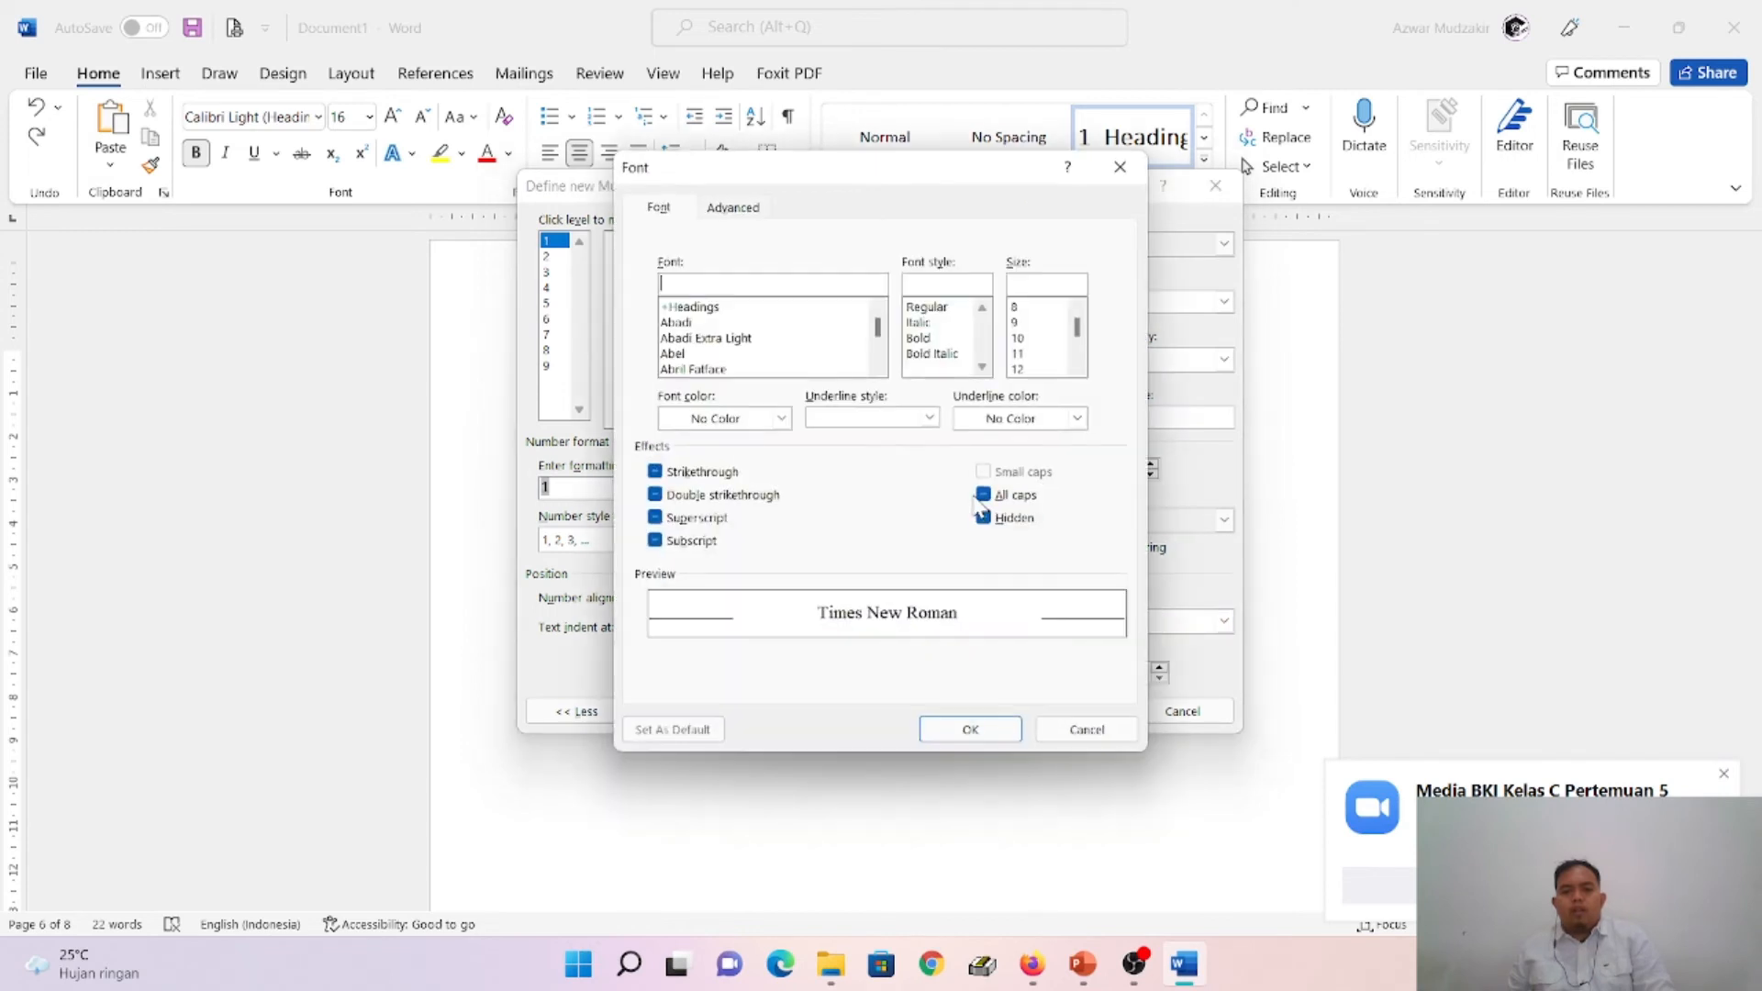
click(1014, 521)
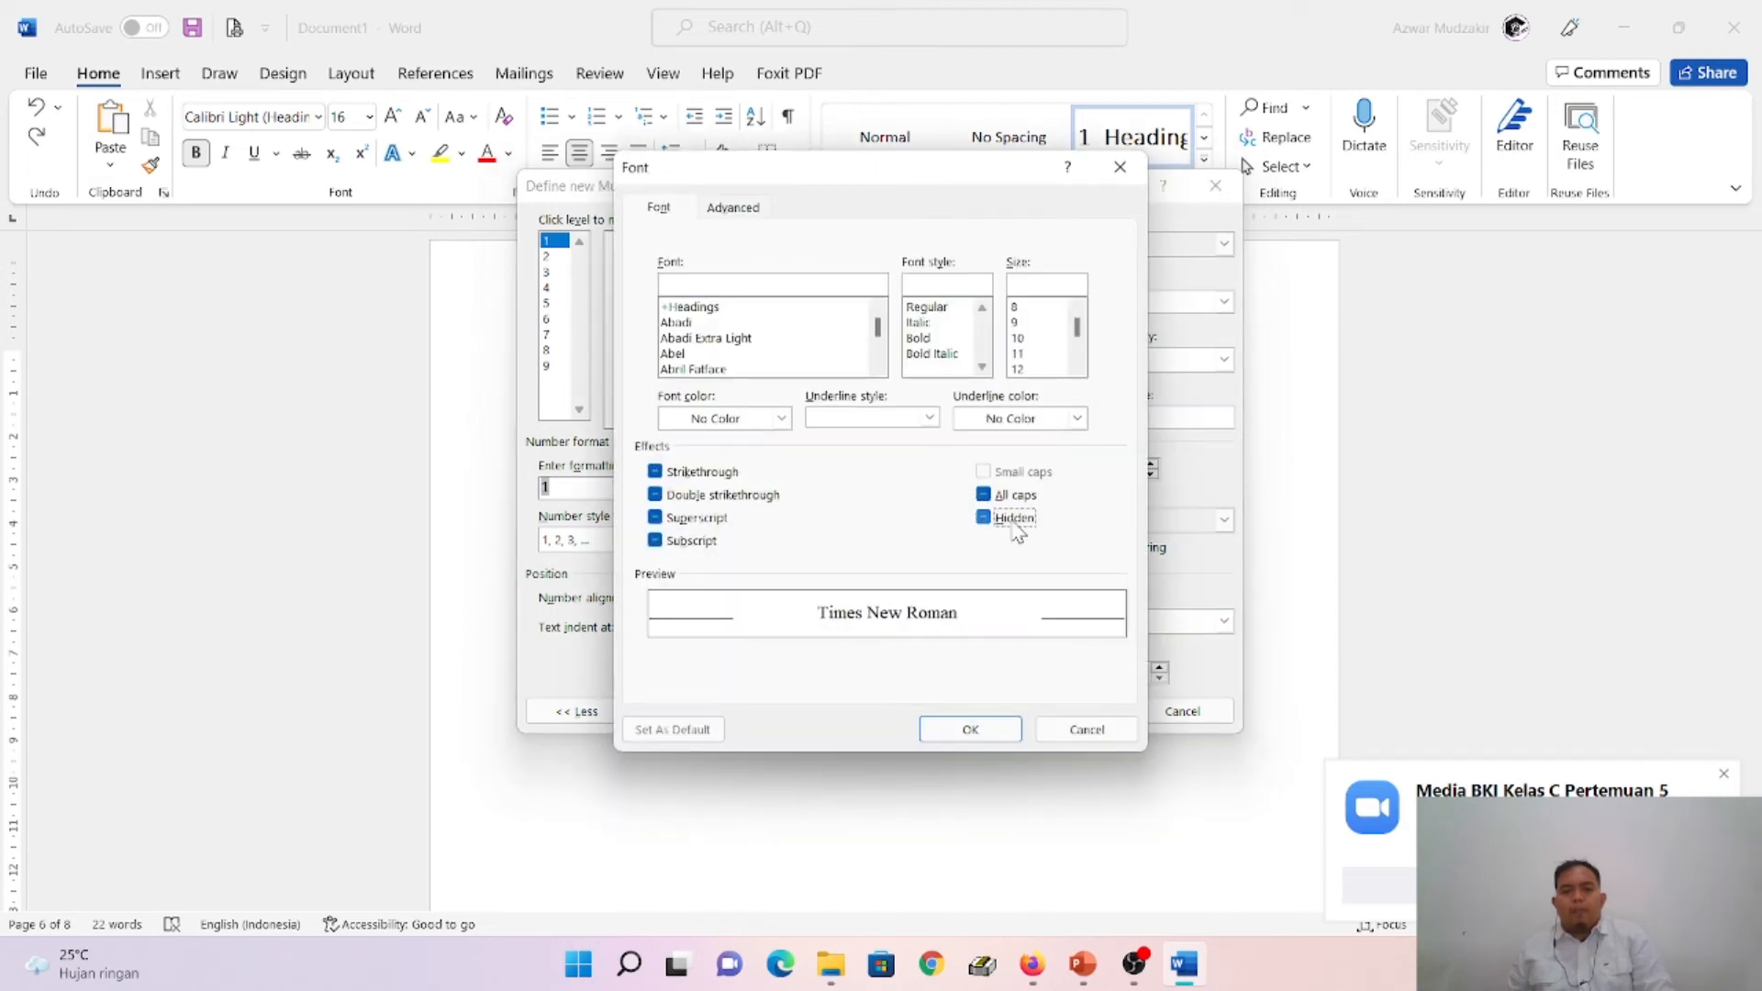
click(989, 725)
click(1070, 715)
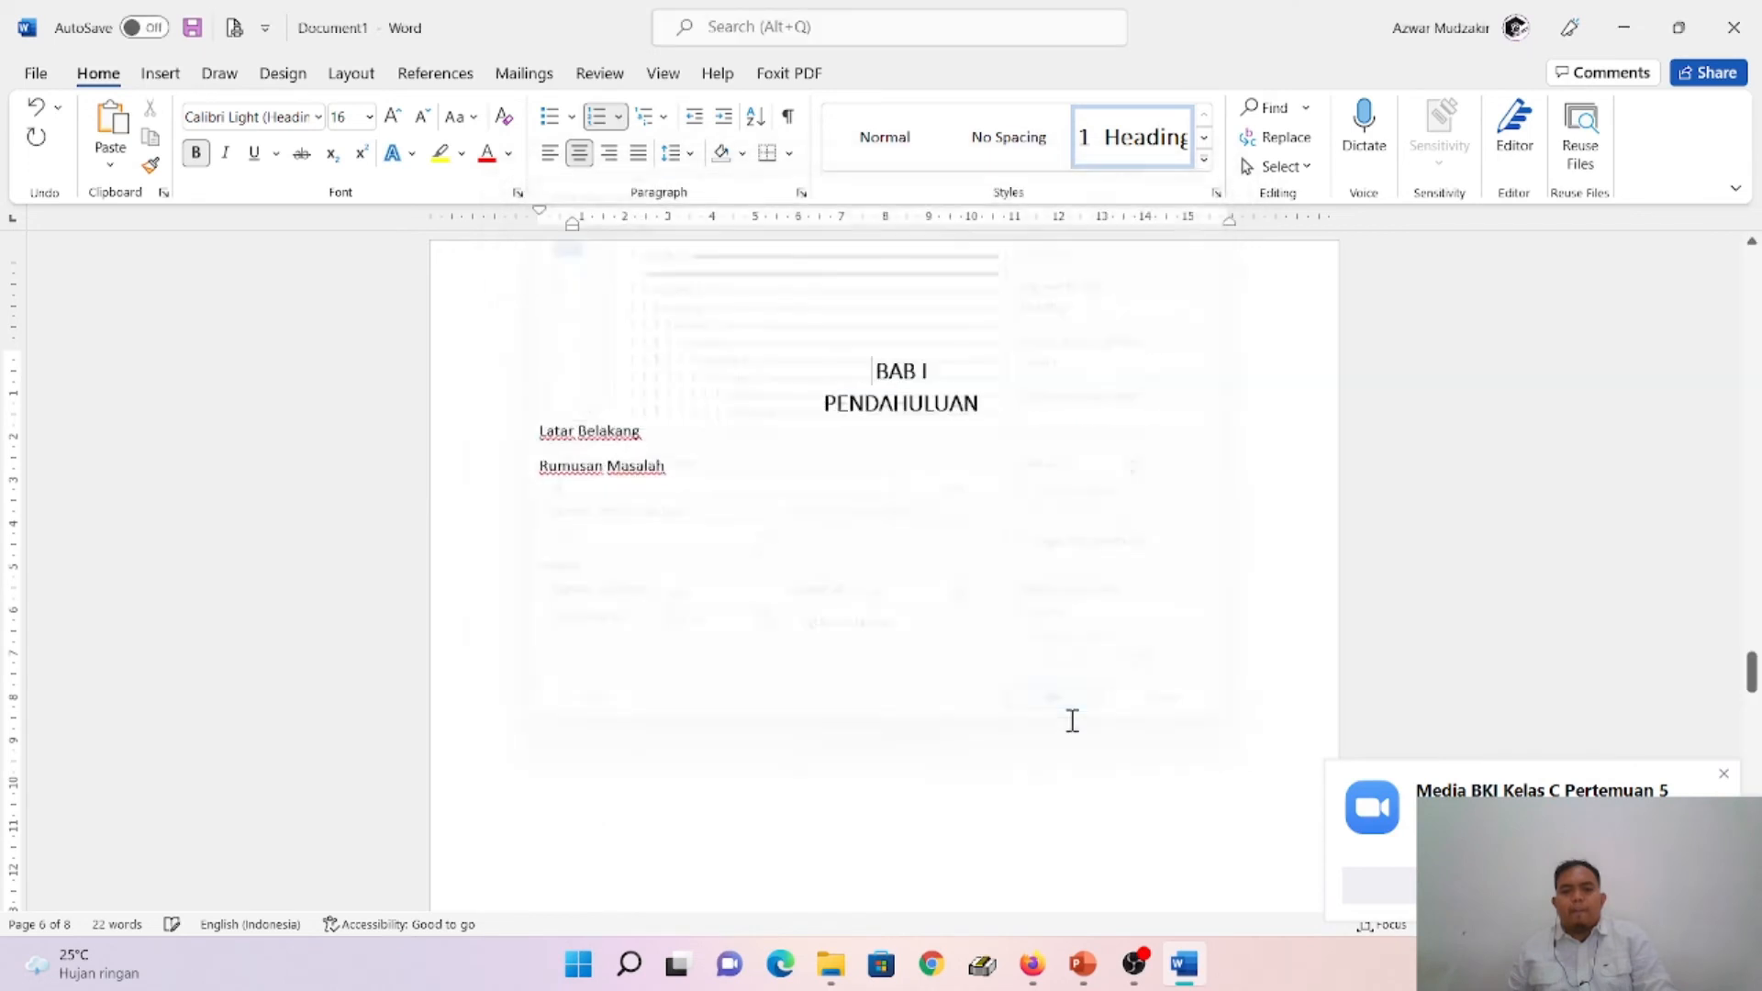
right_click(539, 431)
click(1205, 162)
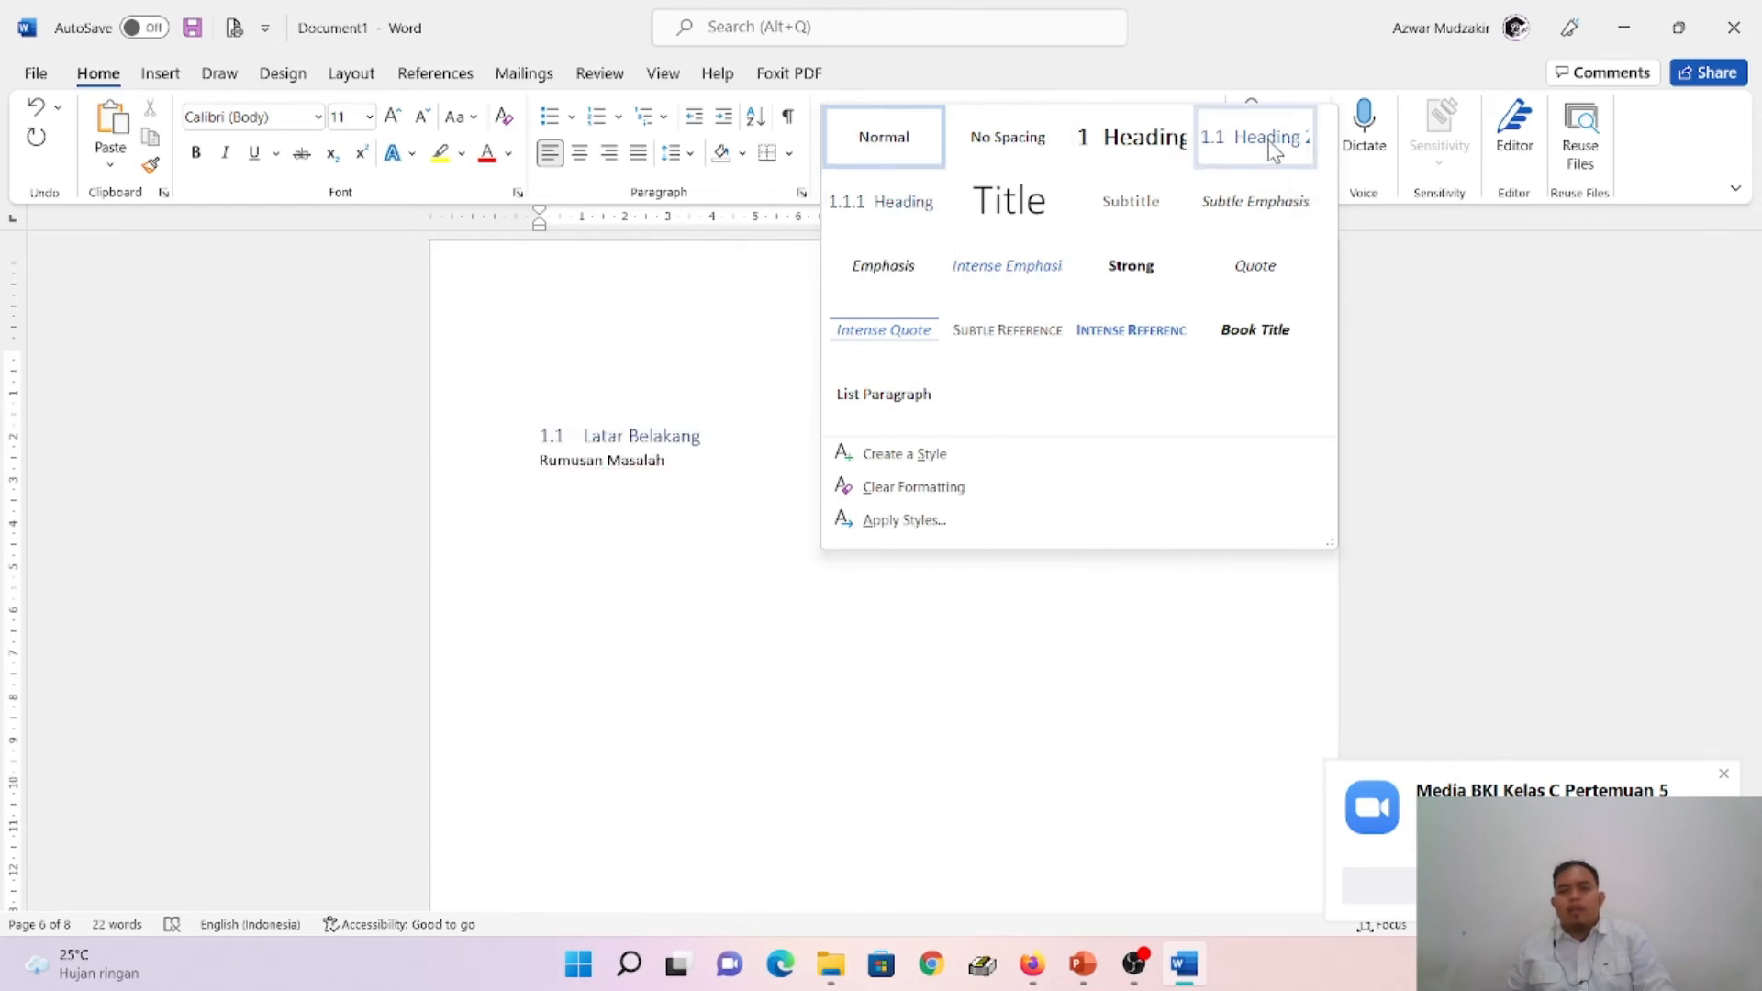
click(538, 315)
click(664, 116)
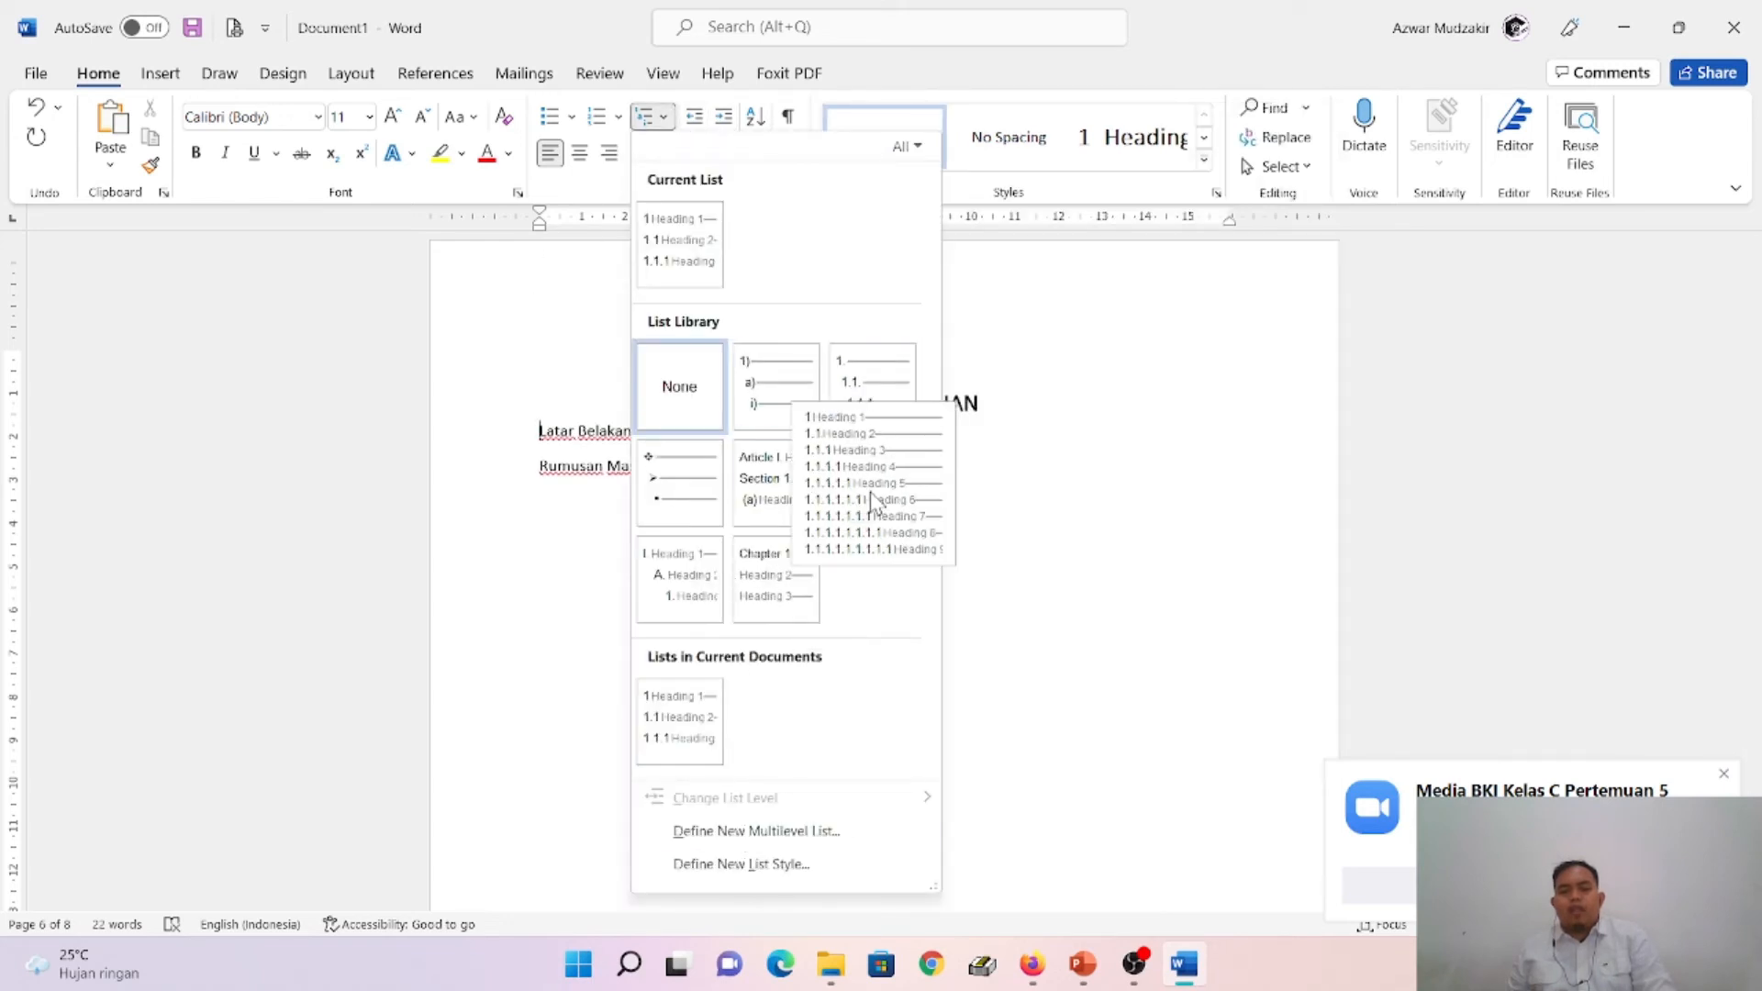
click(465, 346)
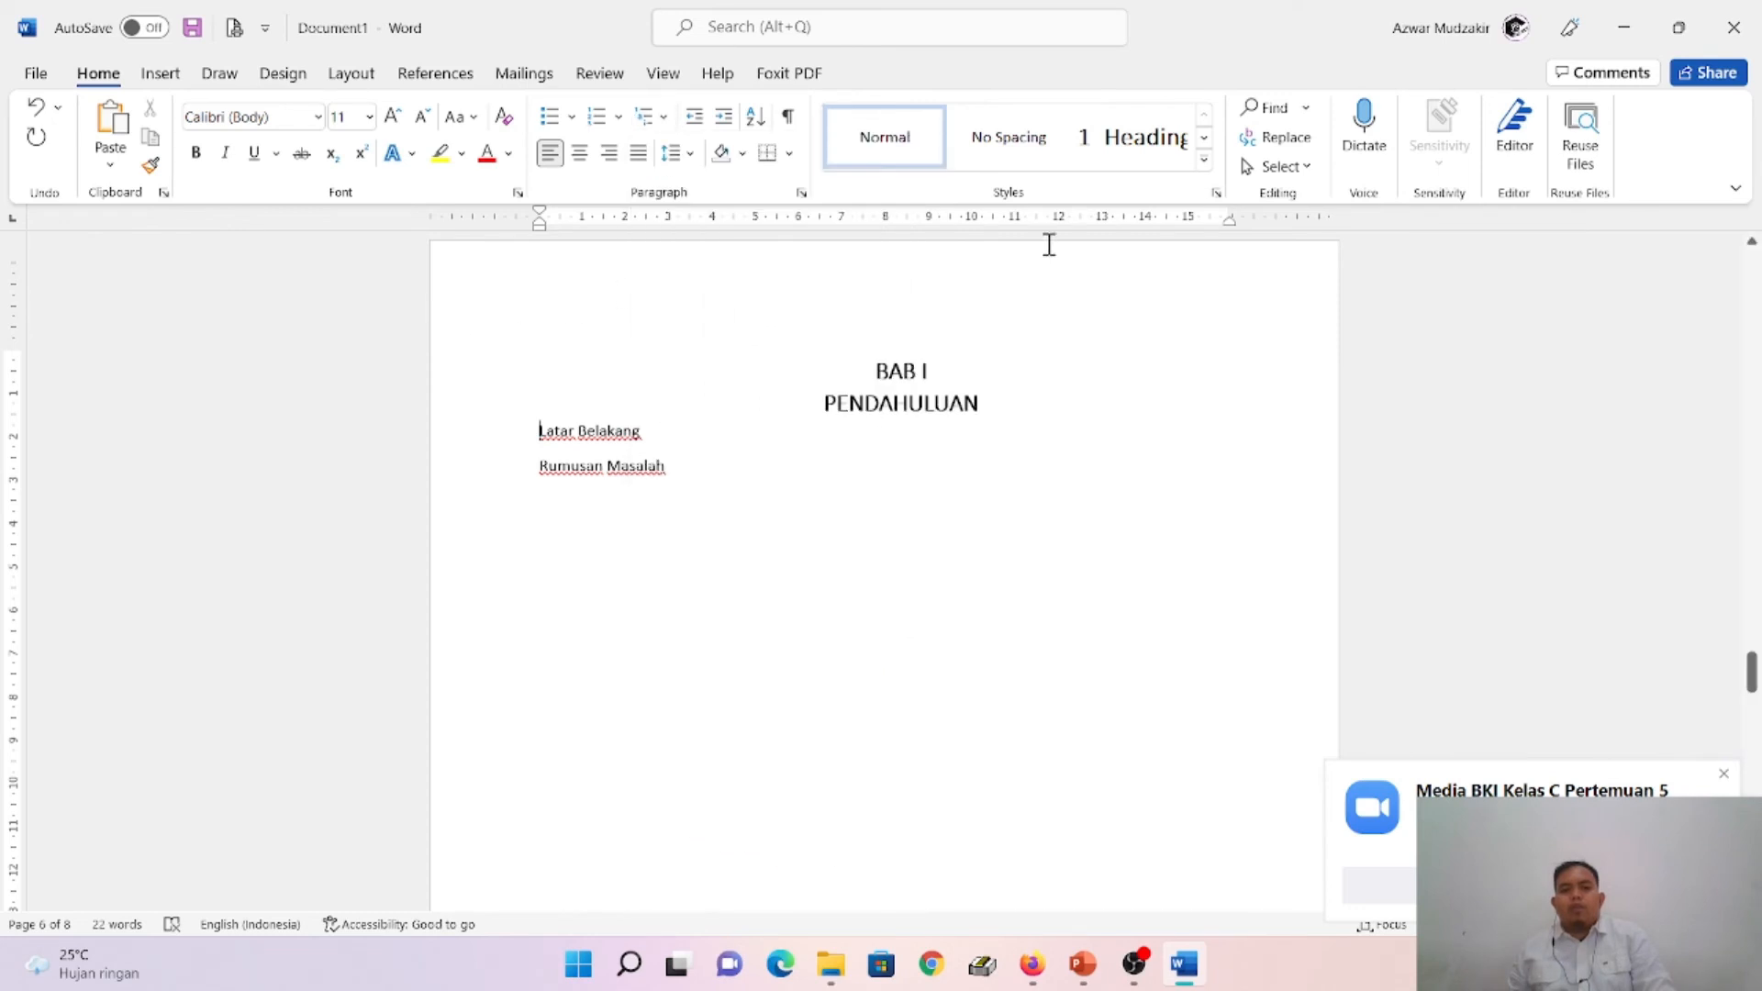
- Apply the Heading 2 style to the Latar Belakang line and modify that style to bold with Automatic font color
click(1205, 161)
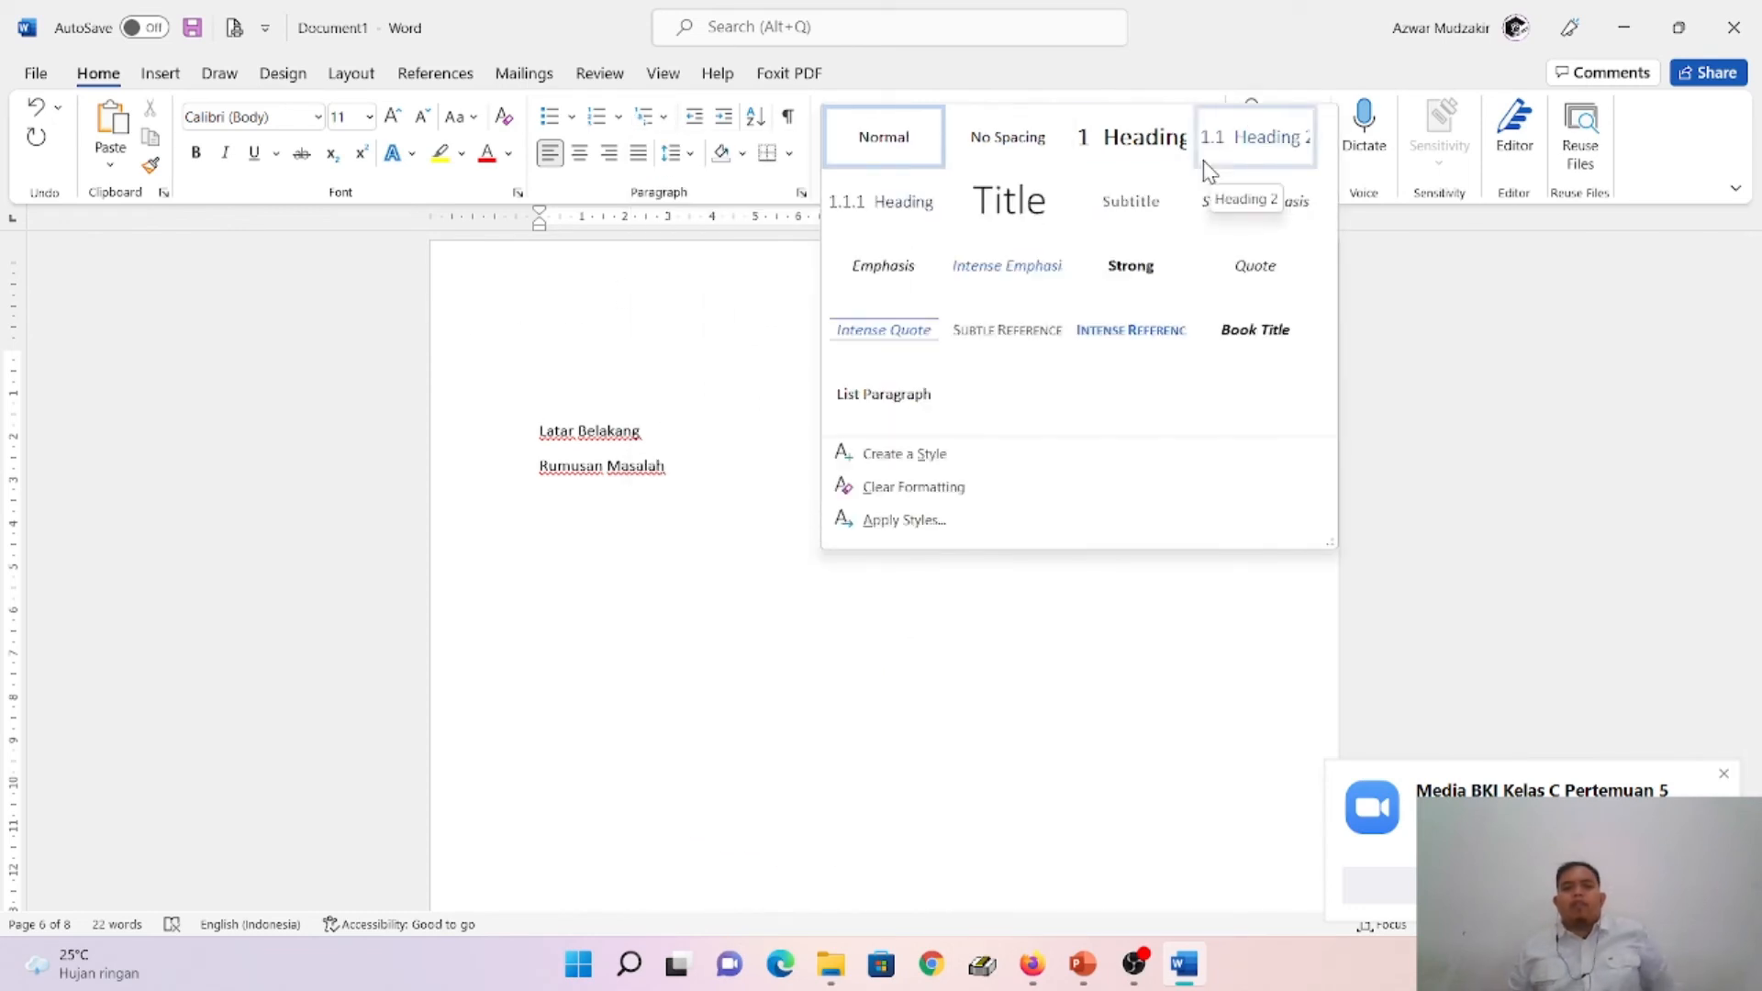
click(1280, 158)
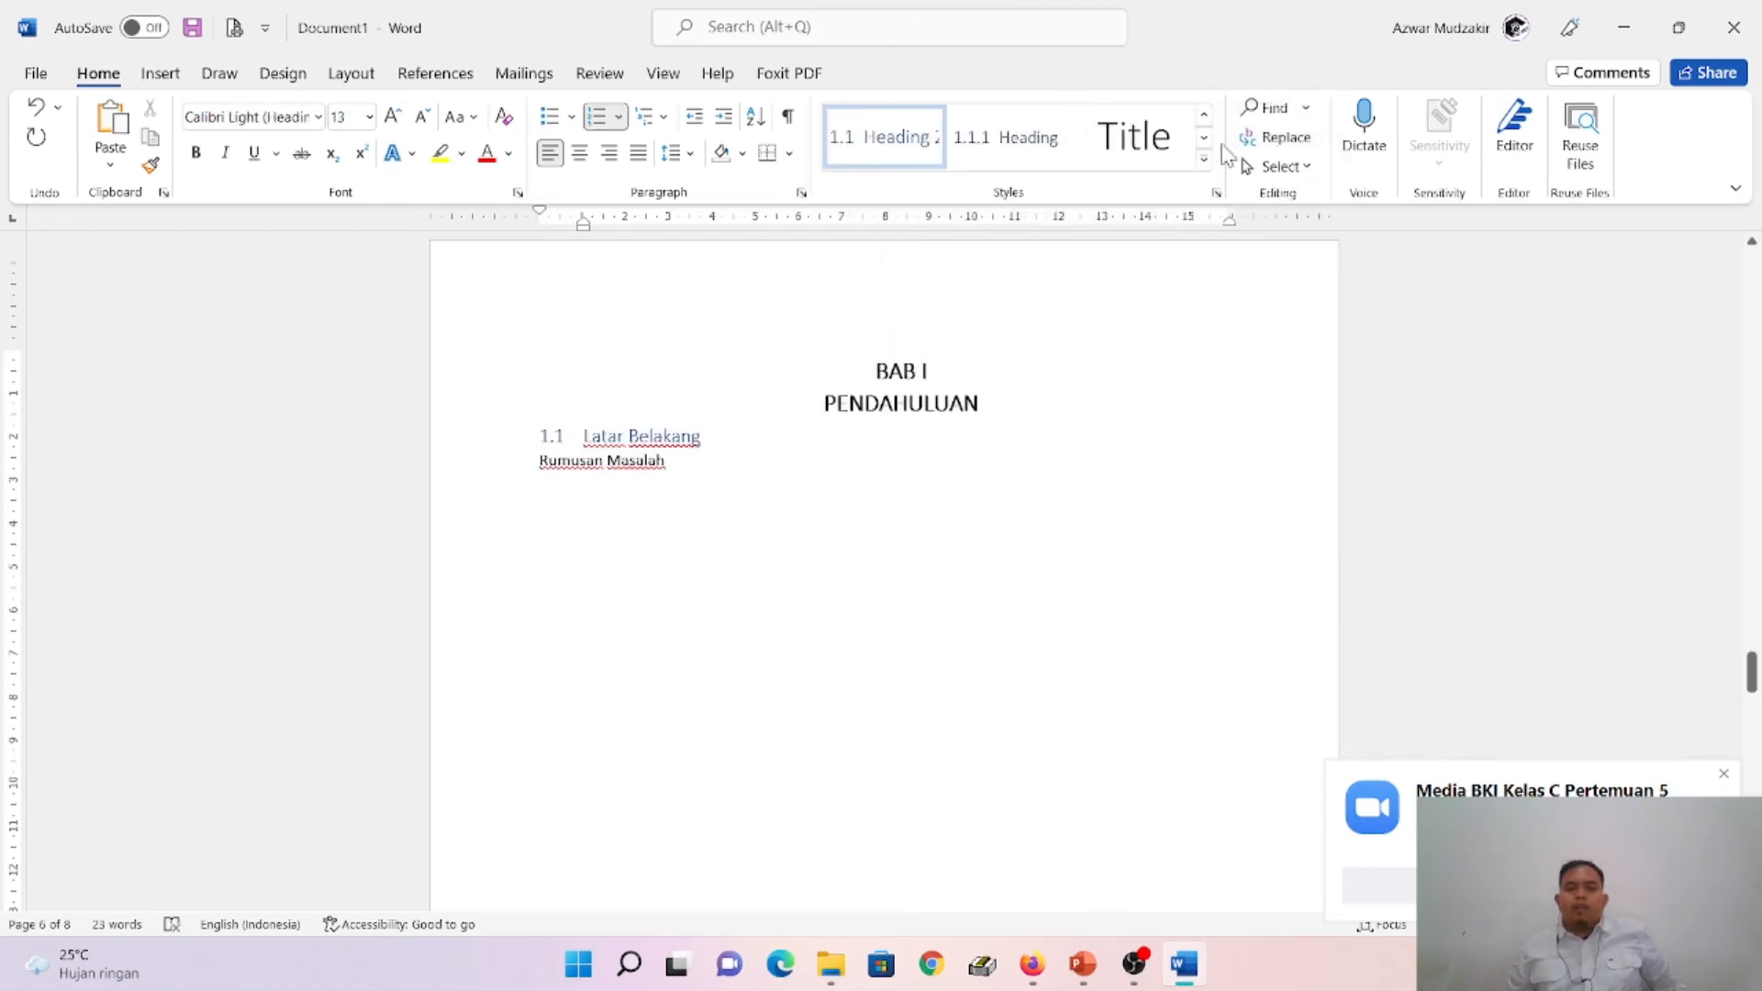
right_click(885, 152)
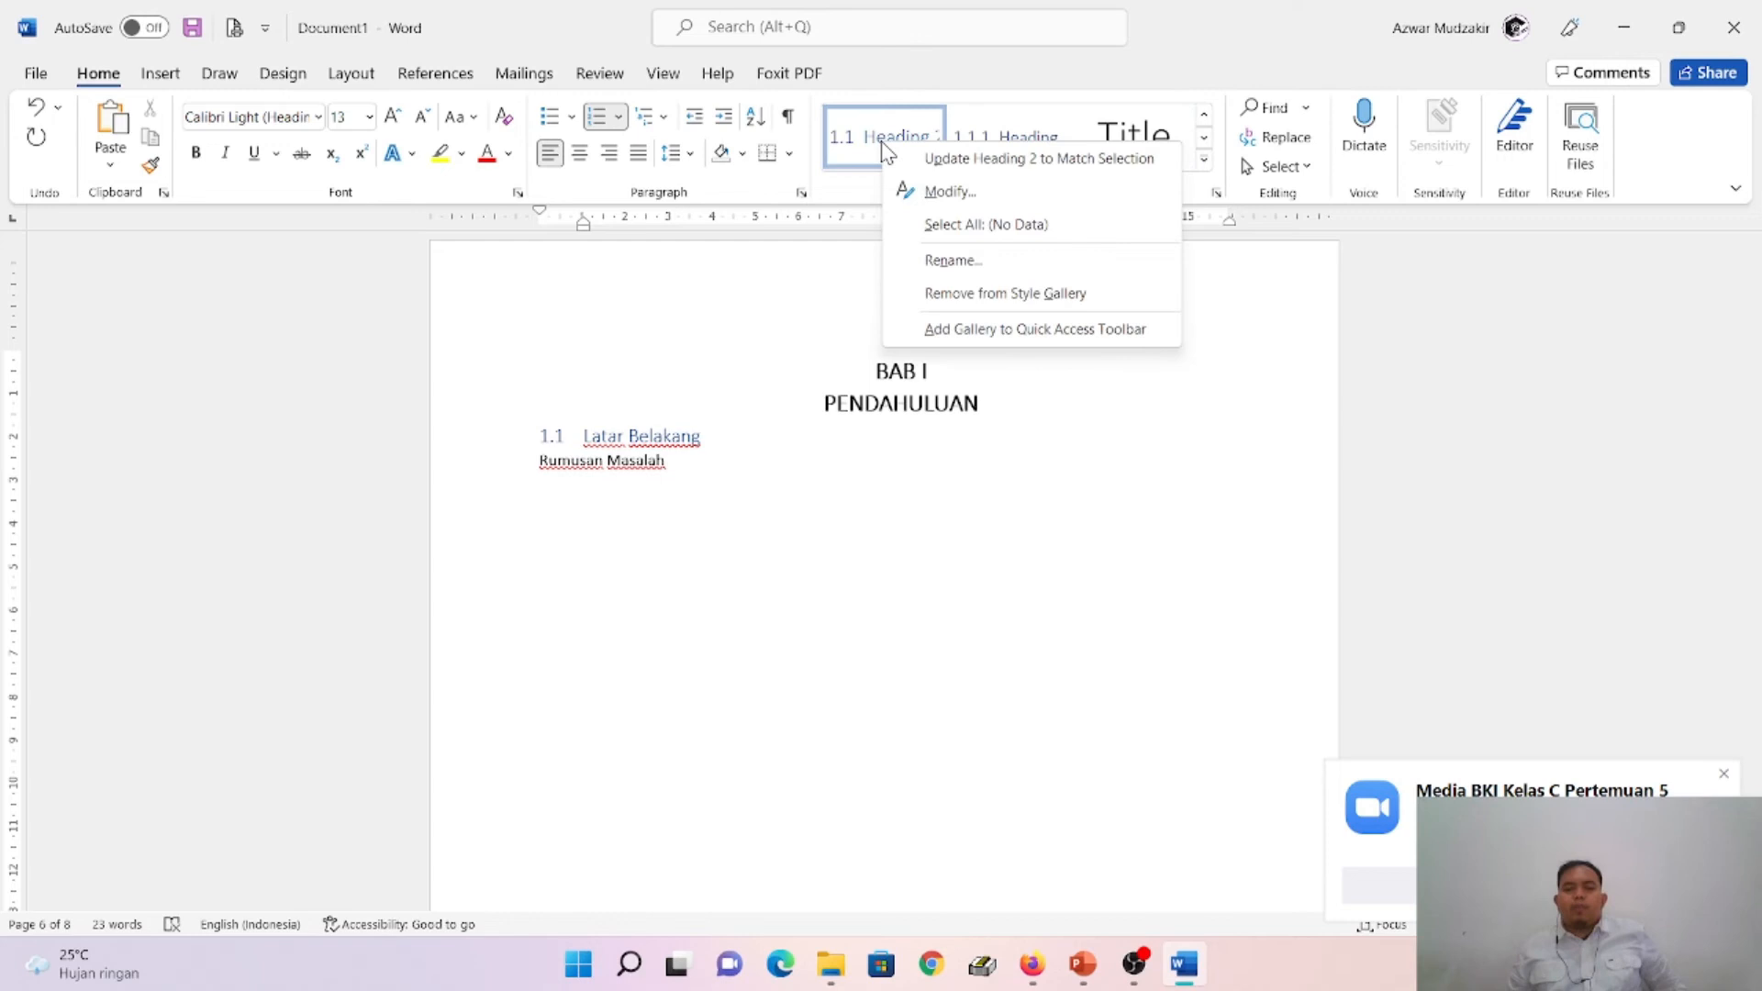
click(952, 189)
click(1012, 355)
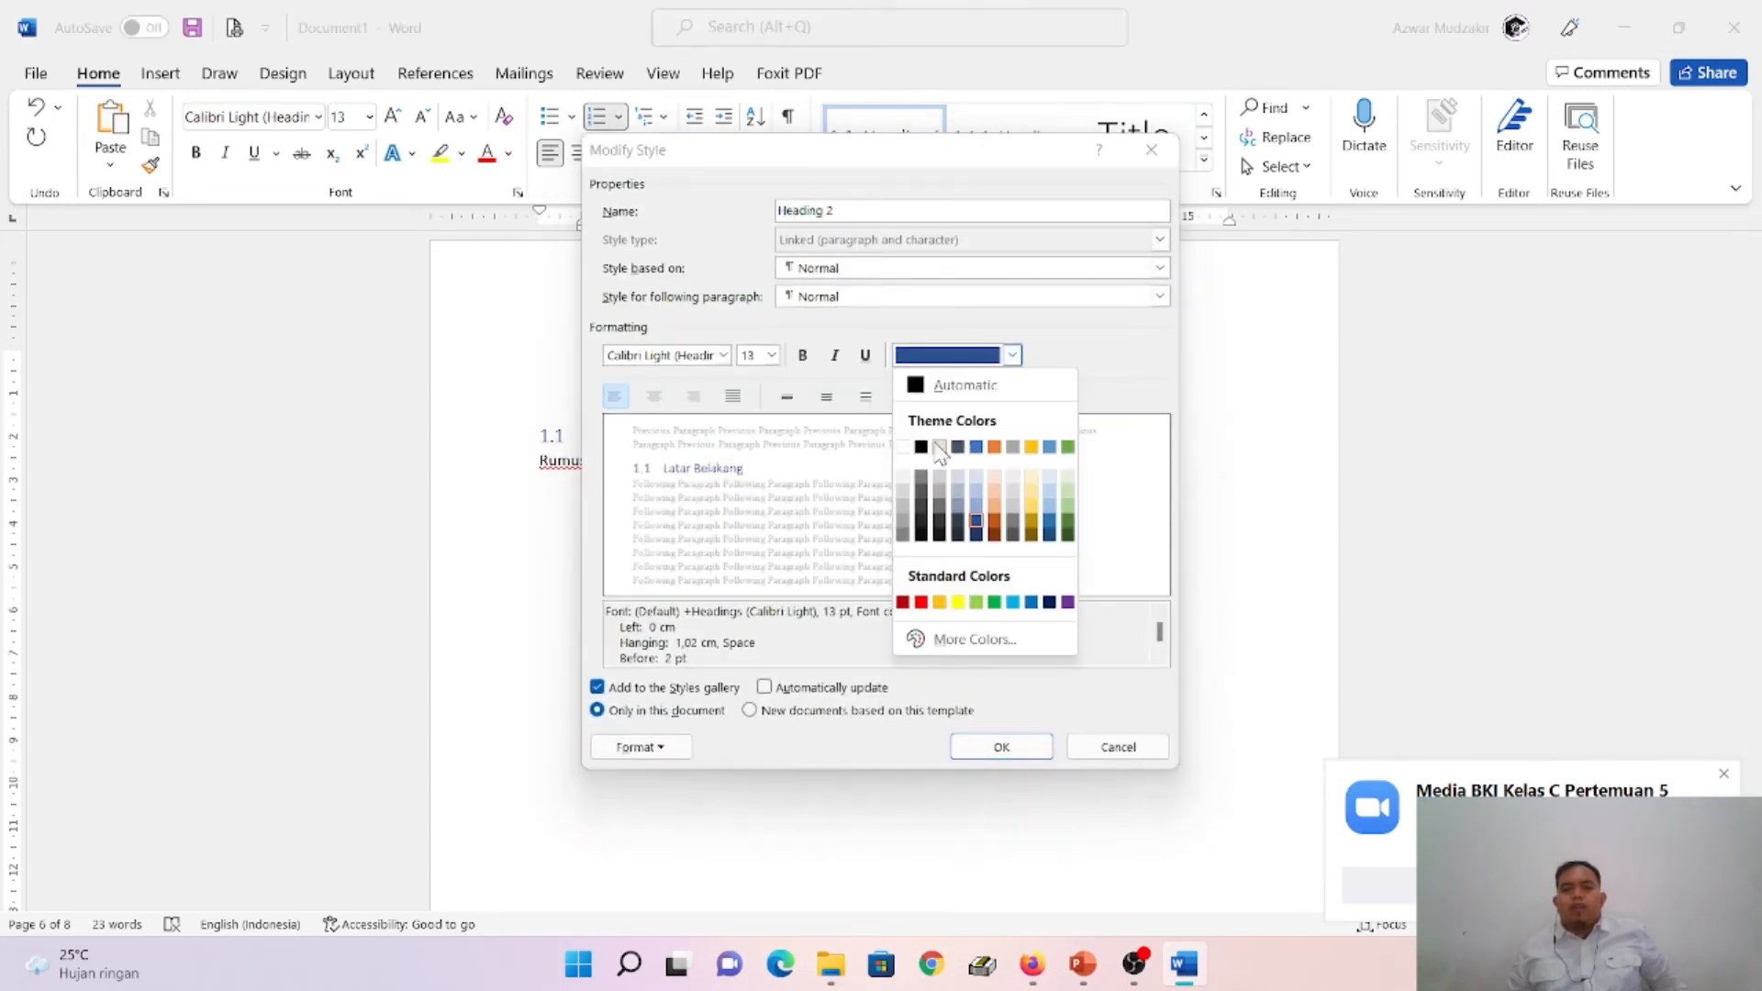
click(914, 381)
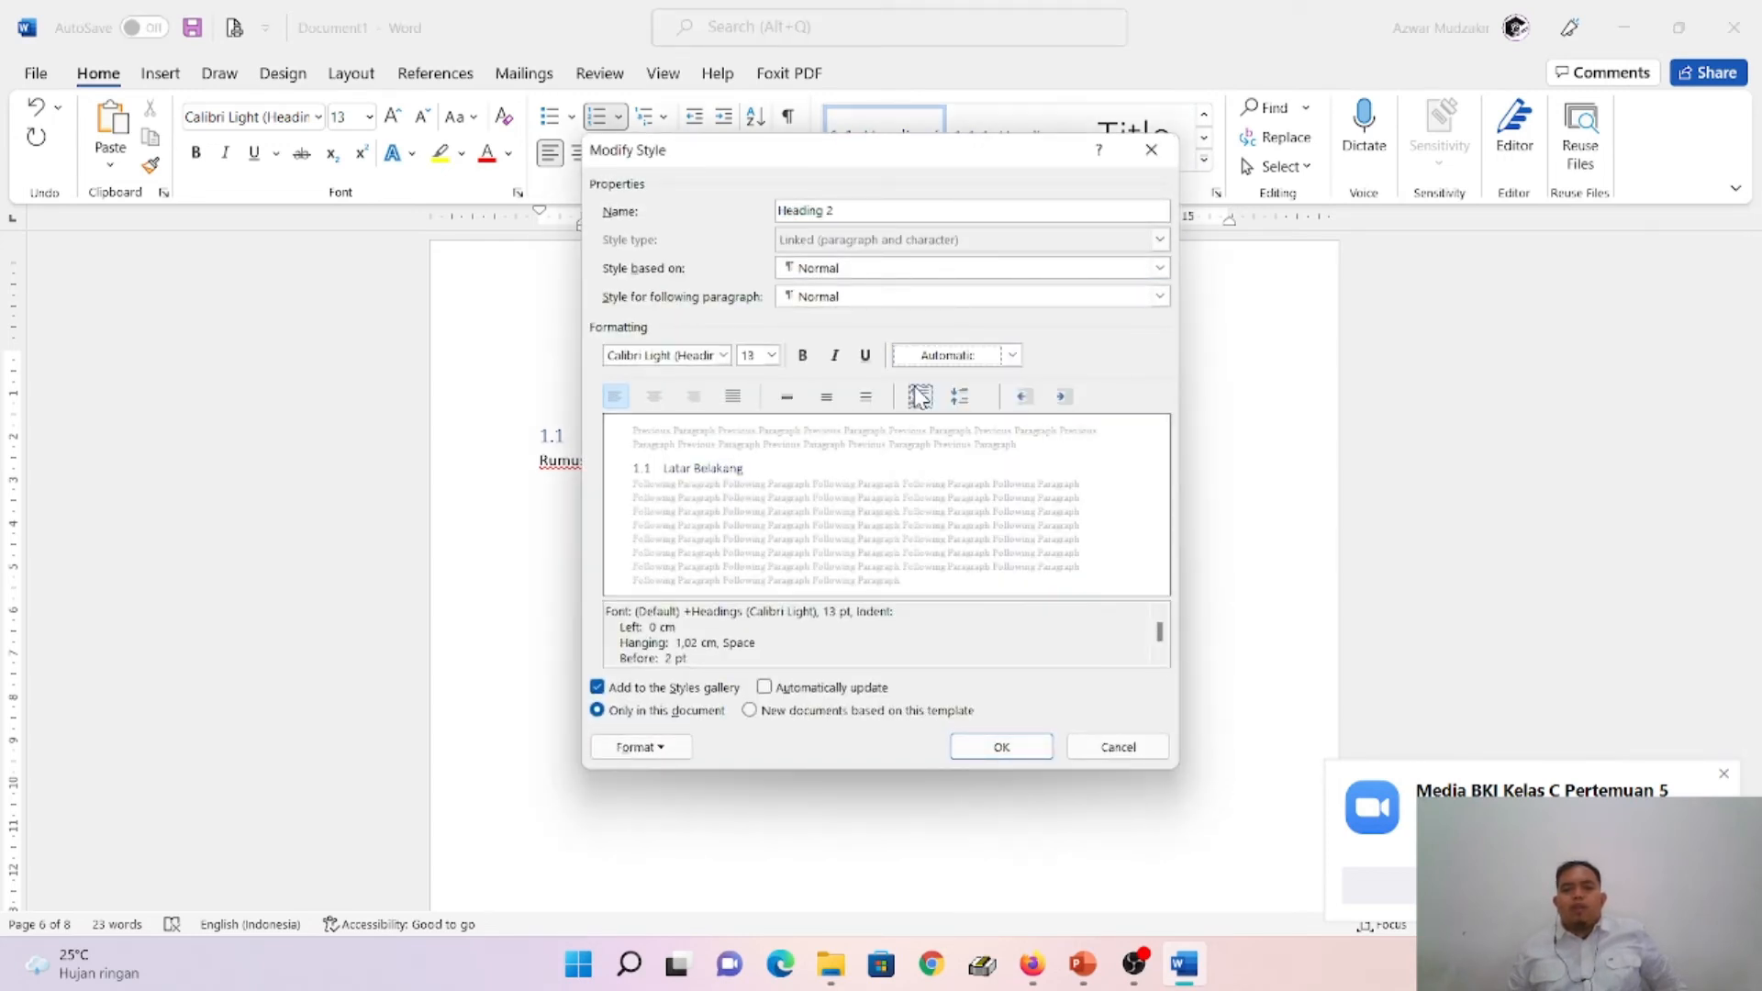
click(803, 356)
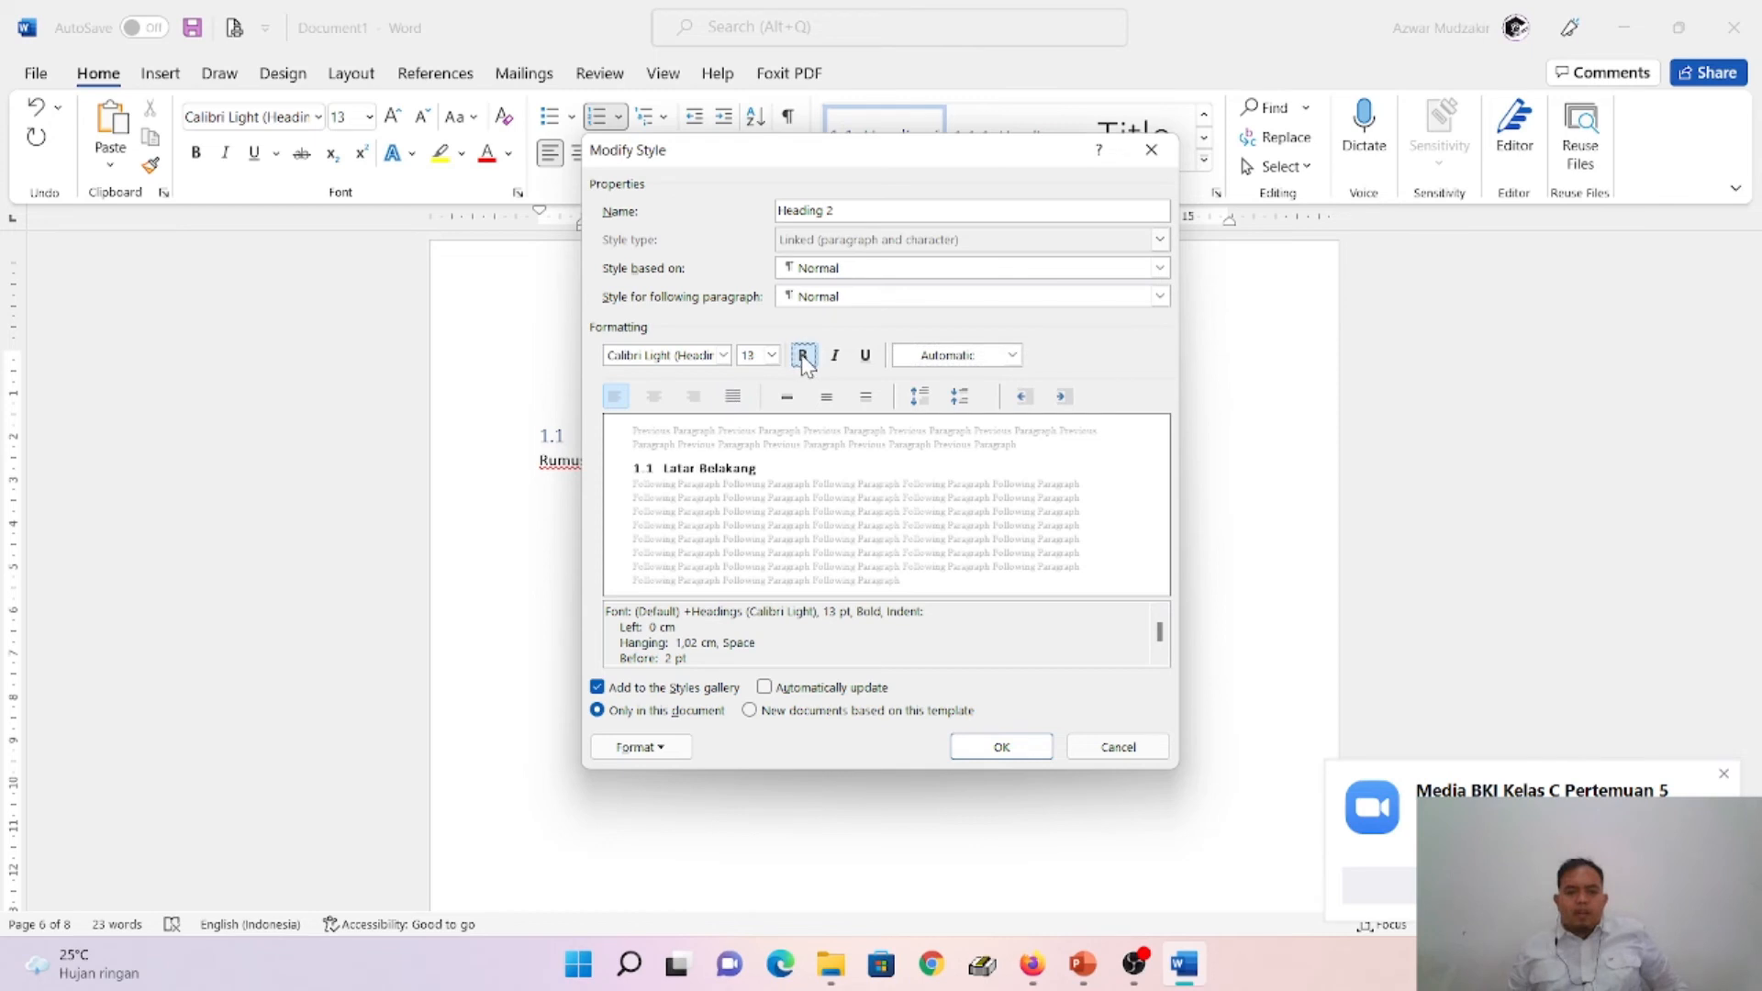
click(1002, 747)
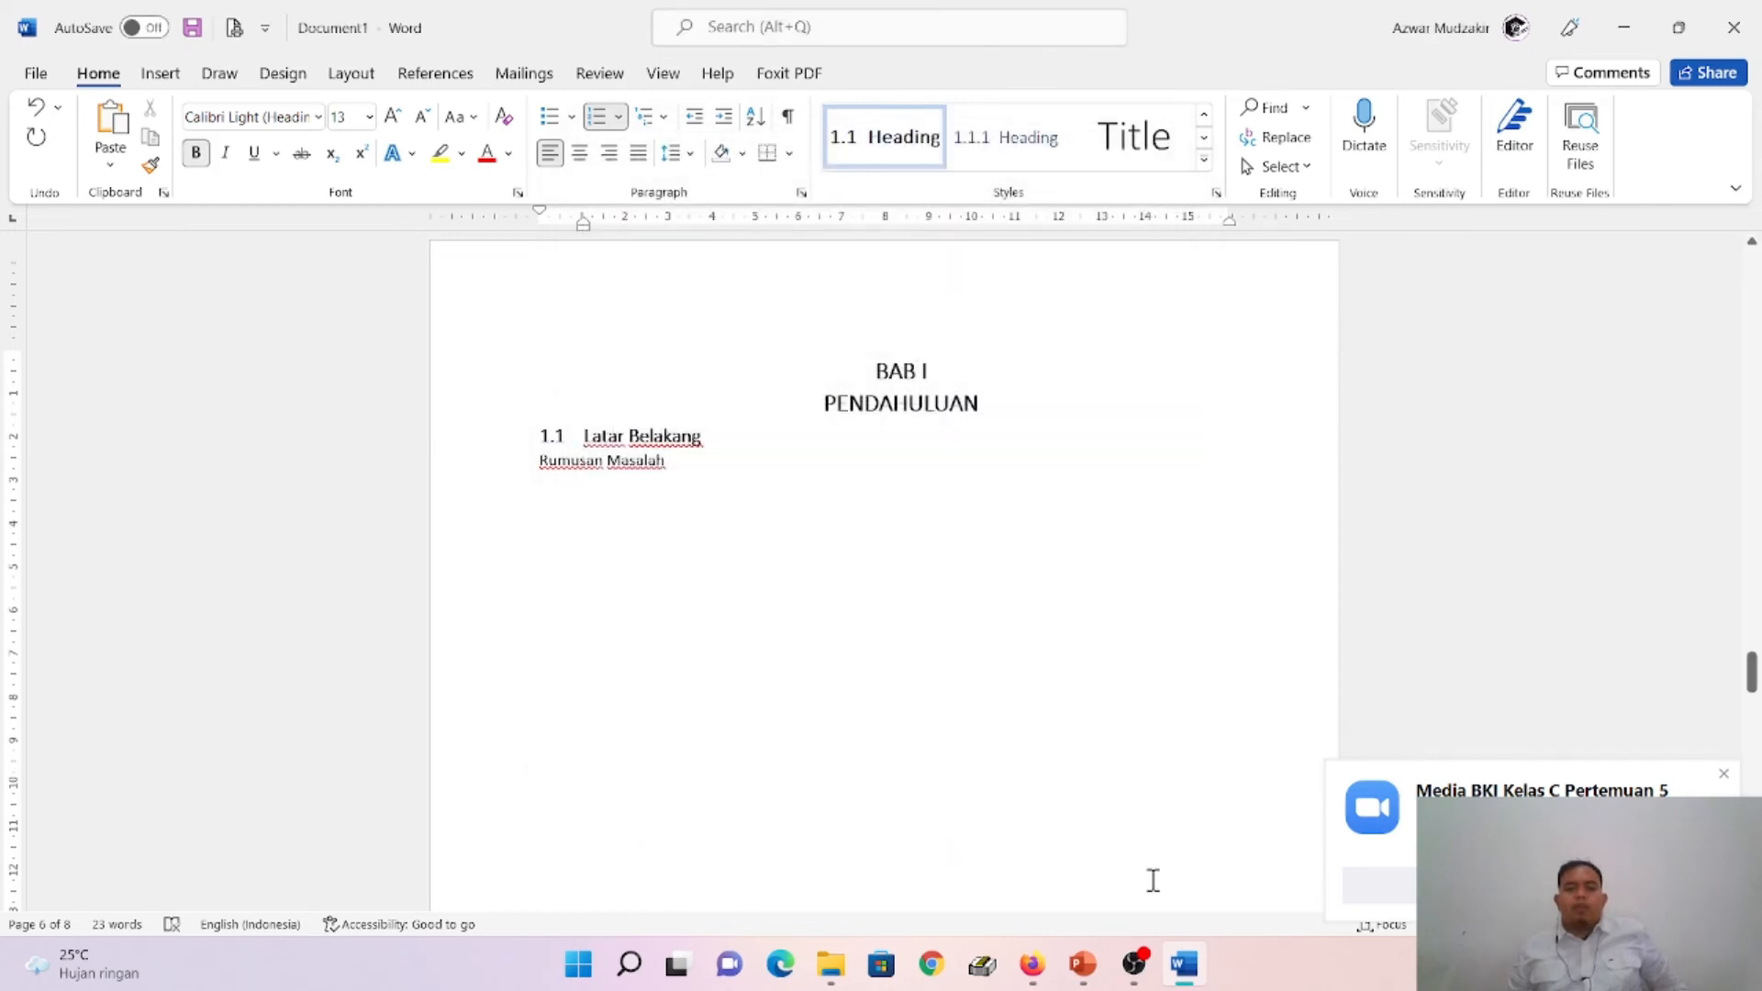
- Consult slide 22 in the PowerPoint presentation, then return to Word and apply the Heading 2 style to Rumusan Masalah
click(1083, 964)
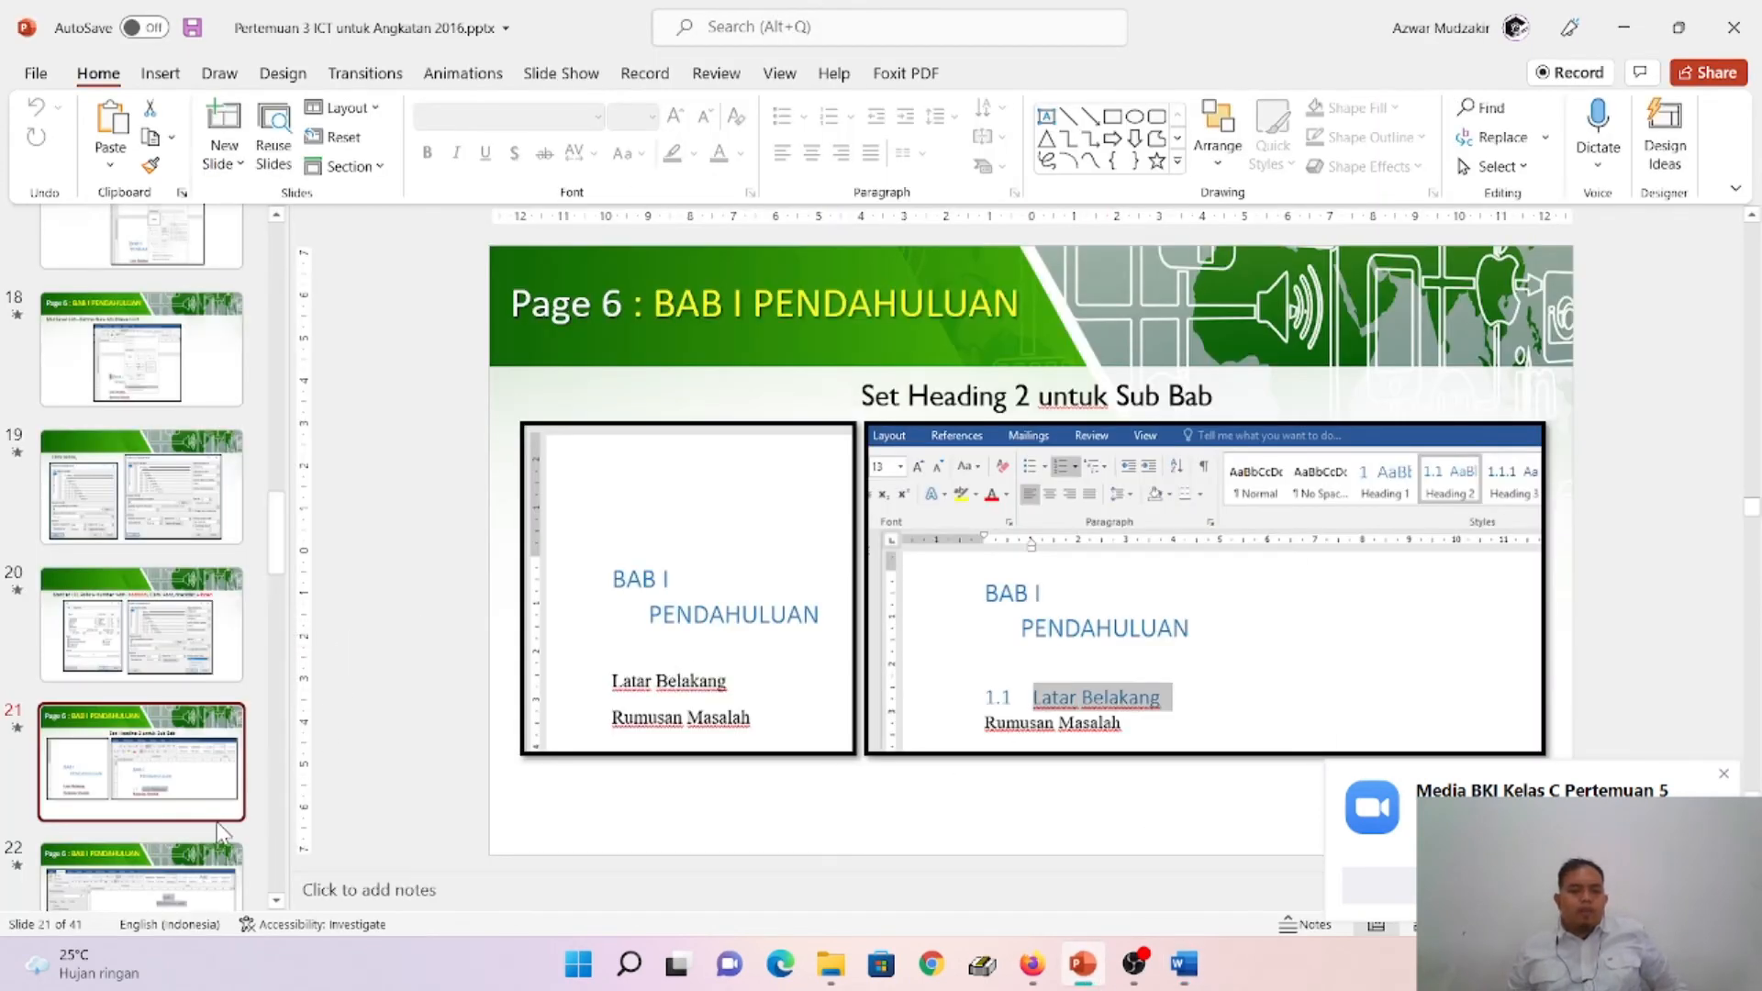
scroll(221, 826, down, 2)
click(202, 791)
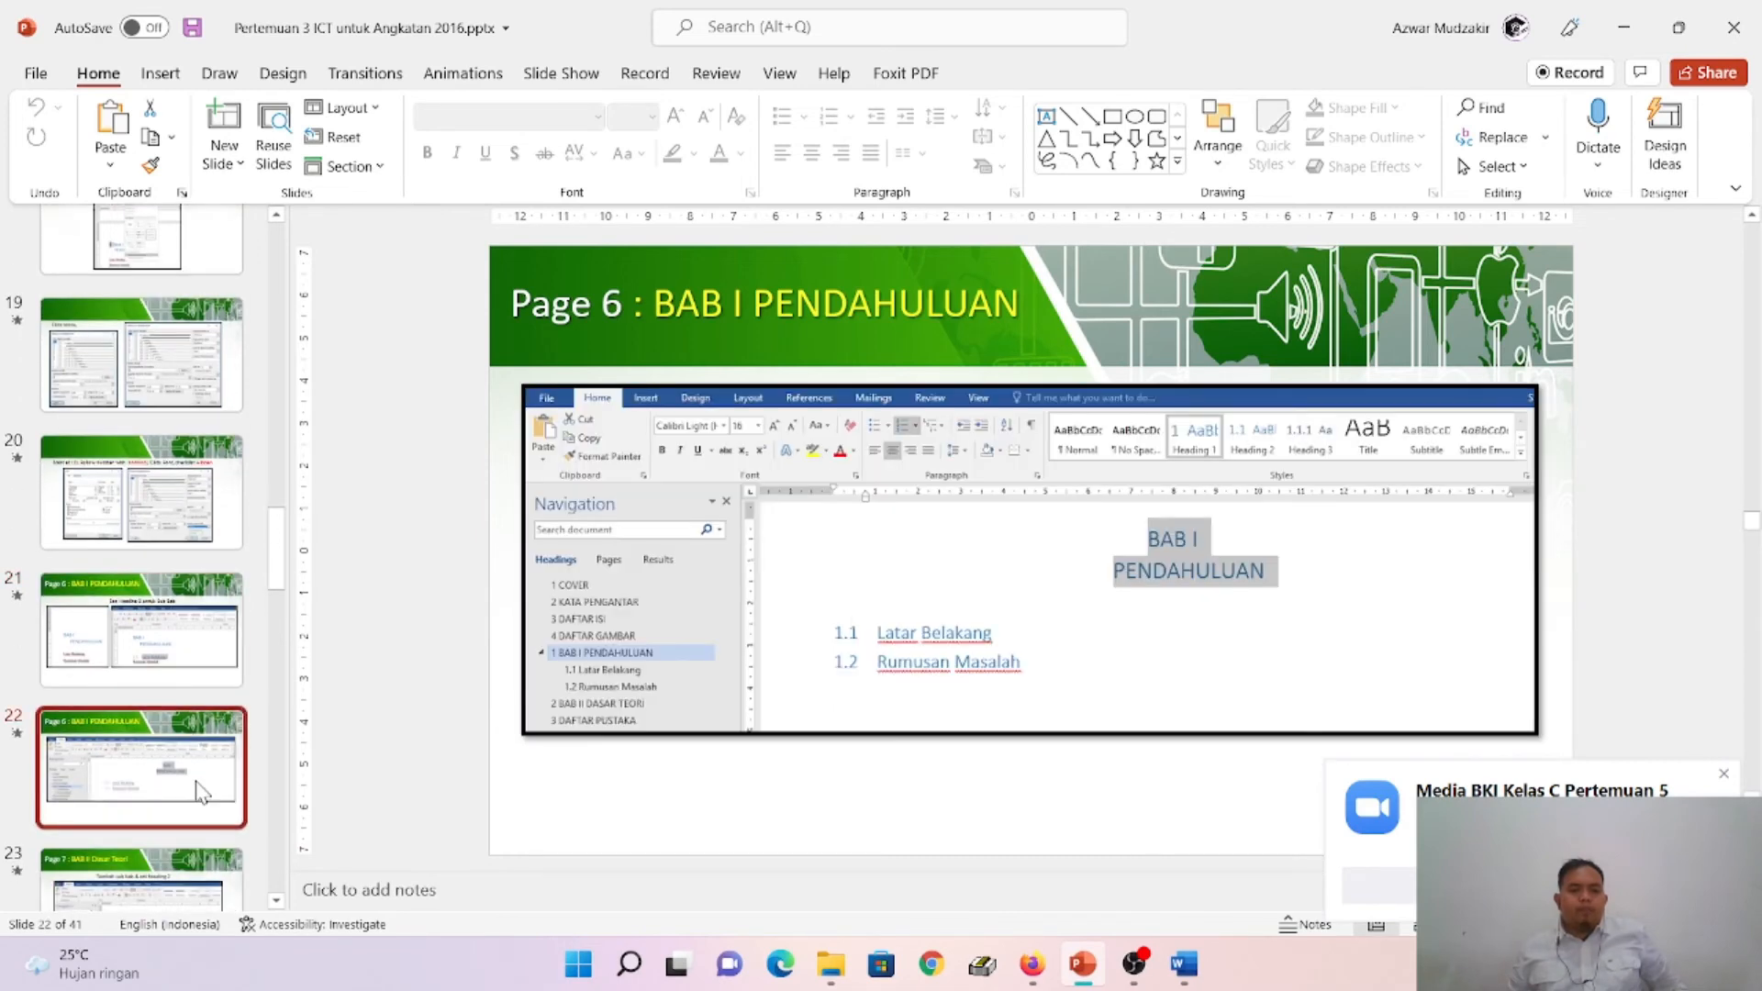
click(1184, 963)
click(533, 463)
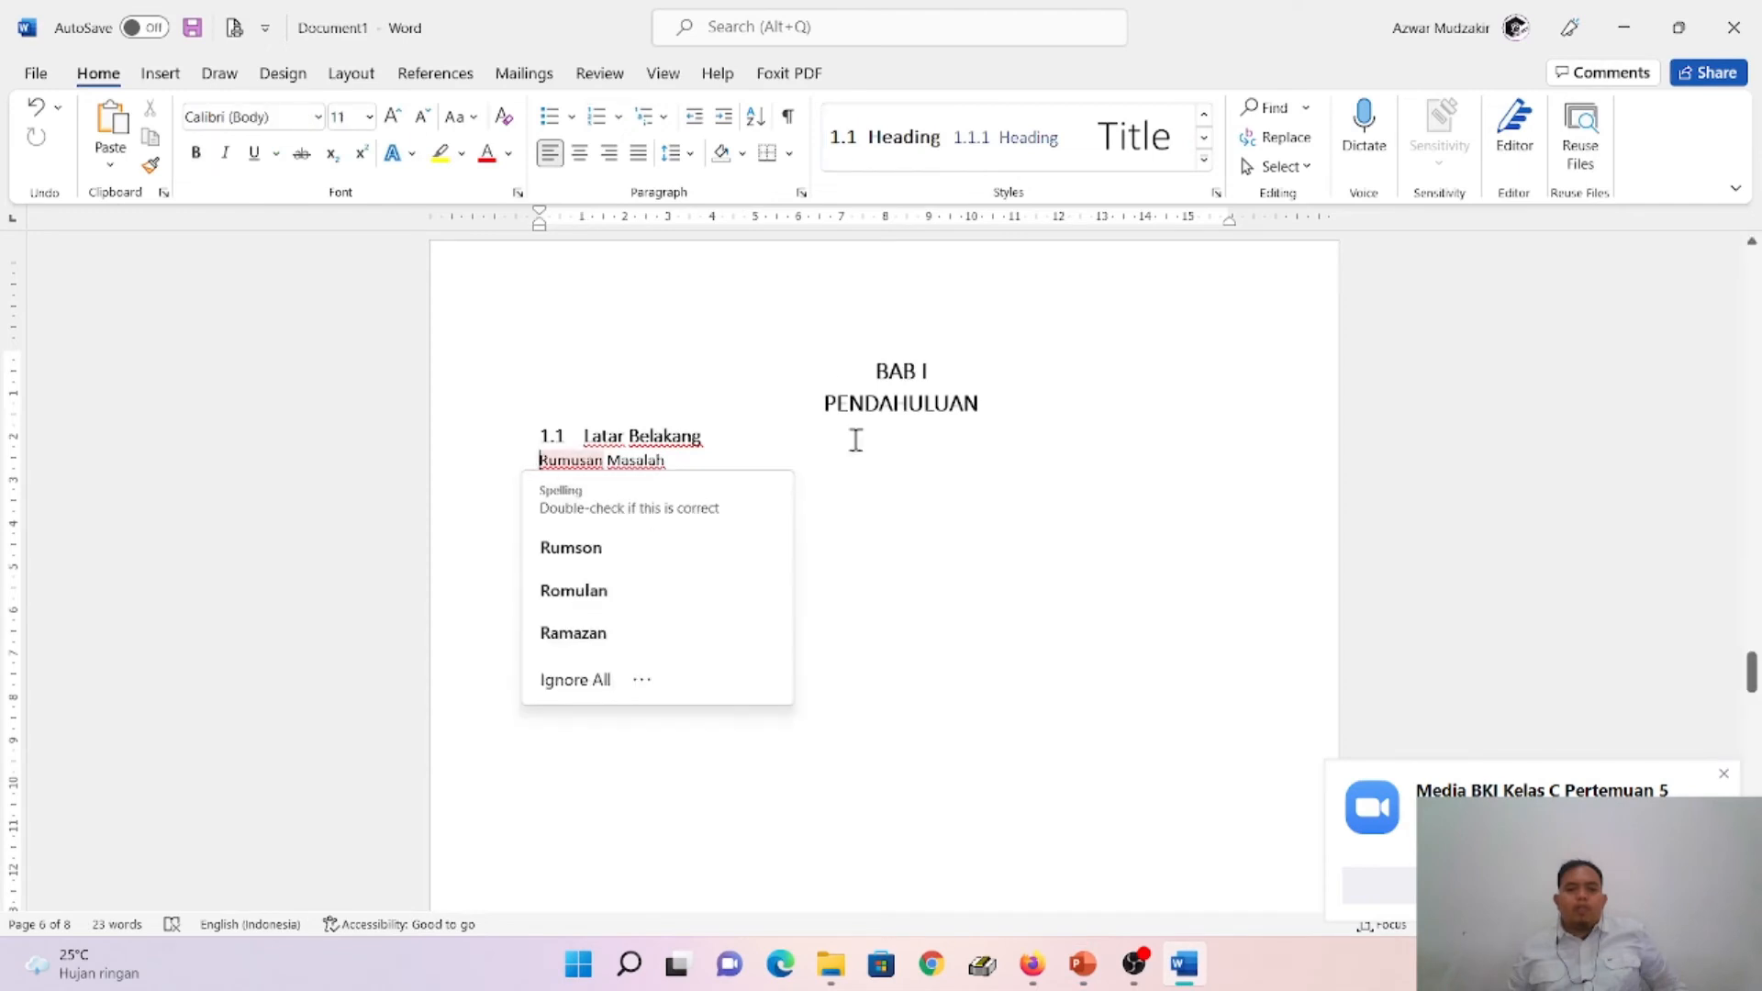
click(885, 138)
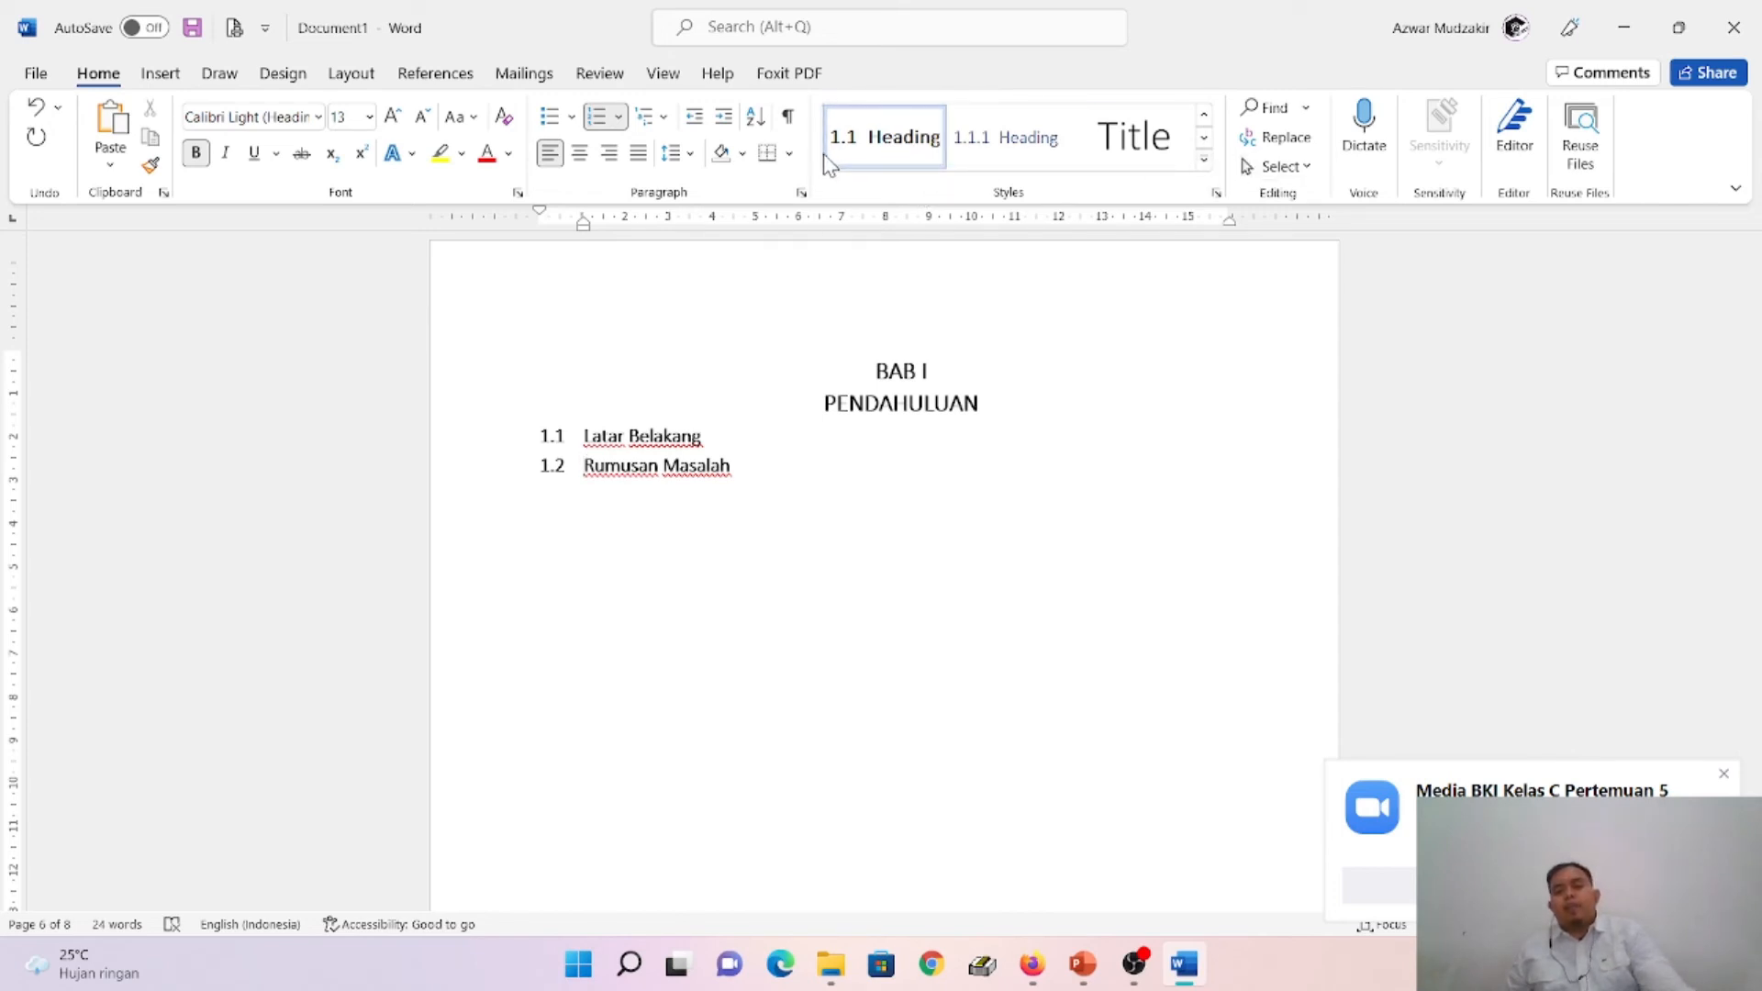
- Add the line "Landasan teori" under the BAB II TINJAUAN PUSTAKA title and apply the Heading 2 style to it
scroll(1027, 622, down, 4)
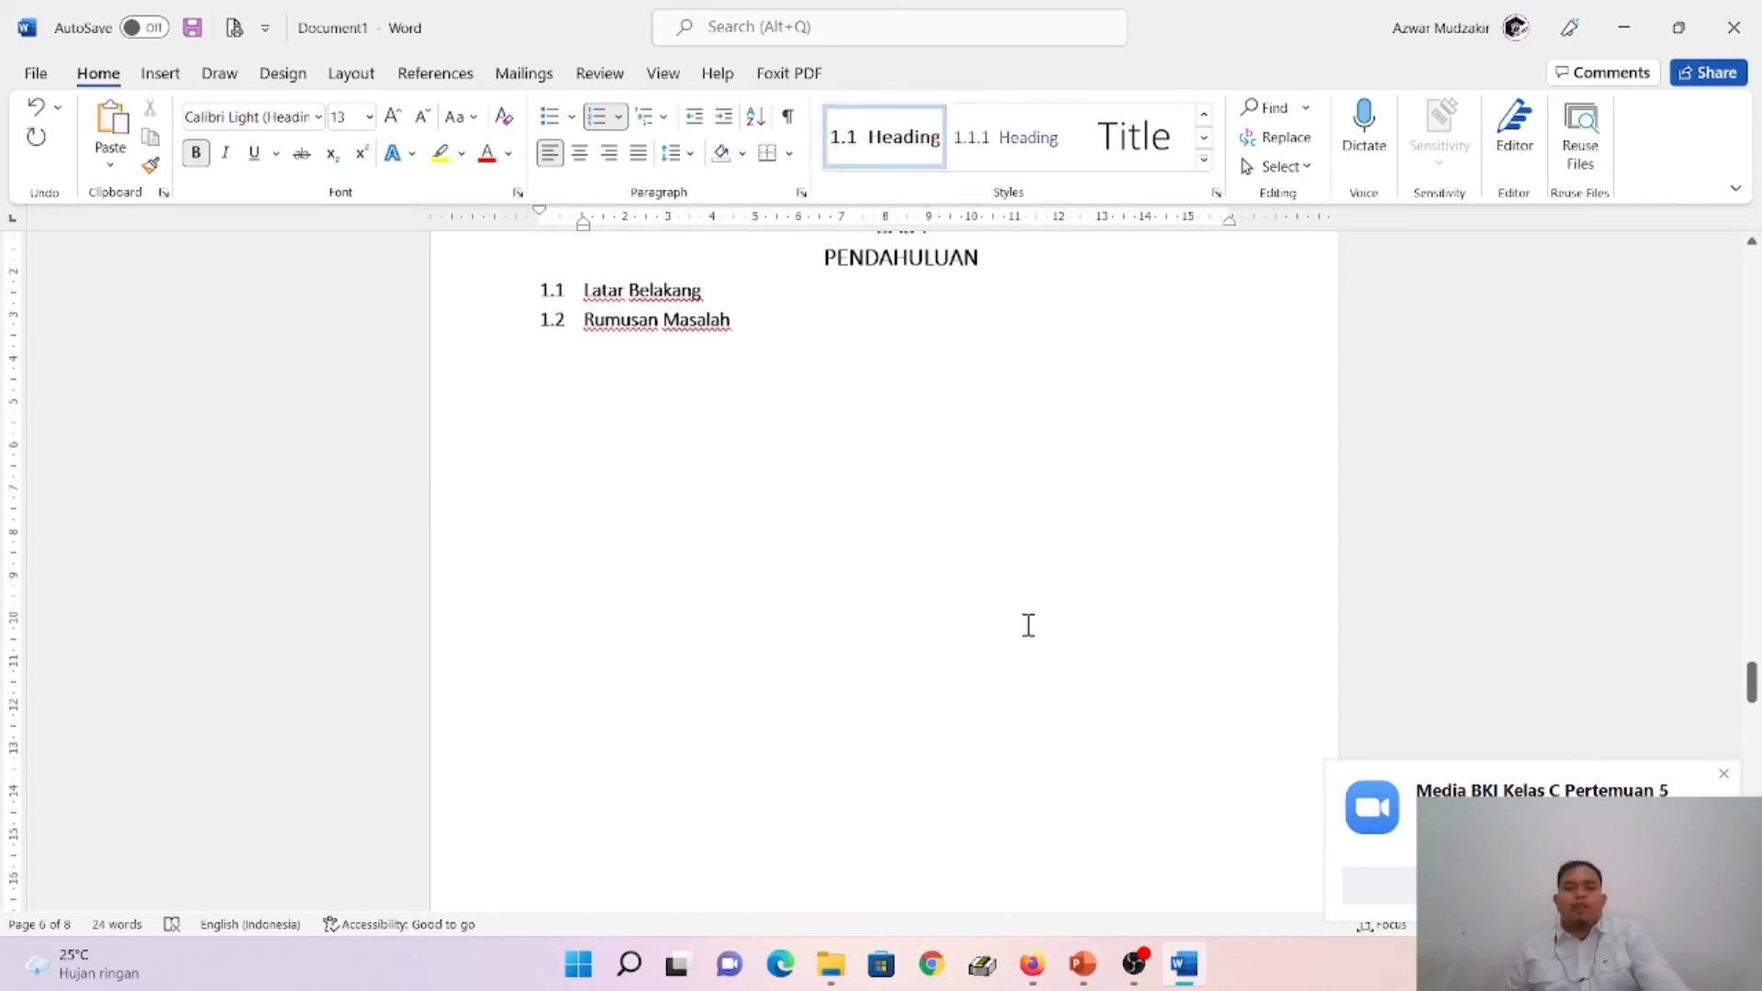
scroll(1035, 621, down, 5)
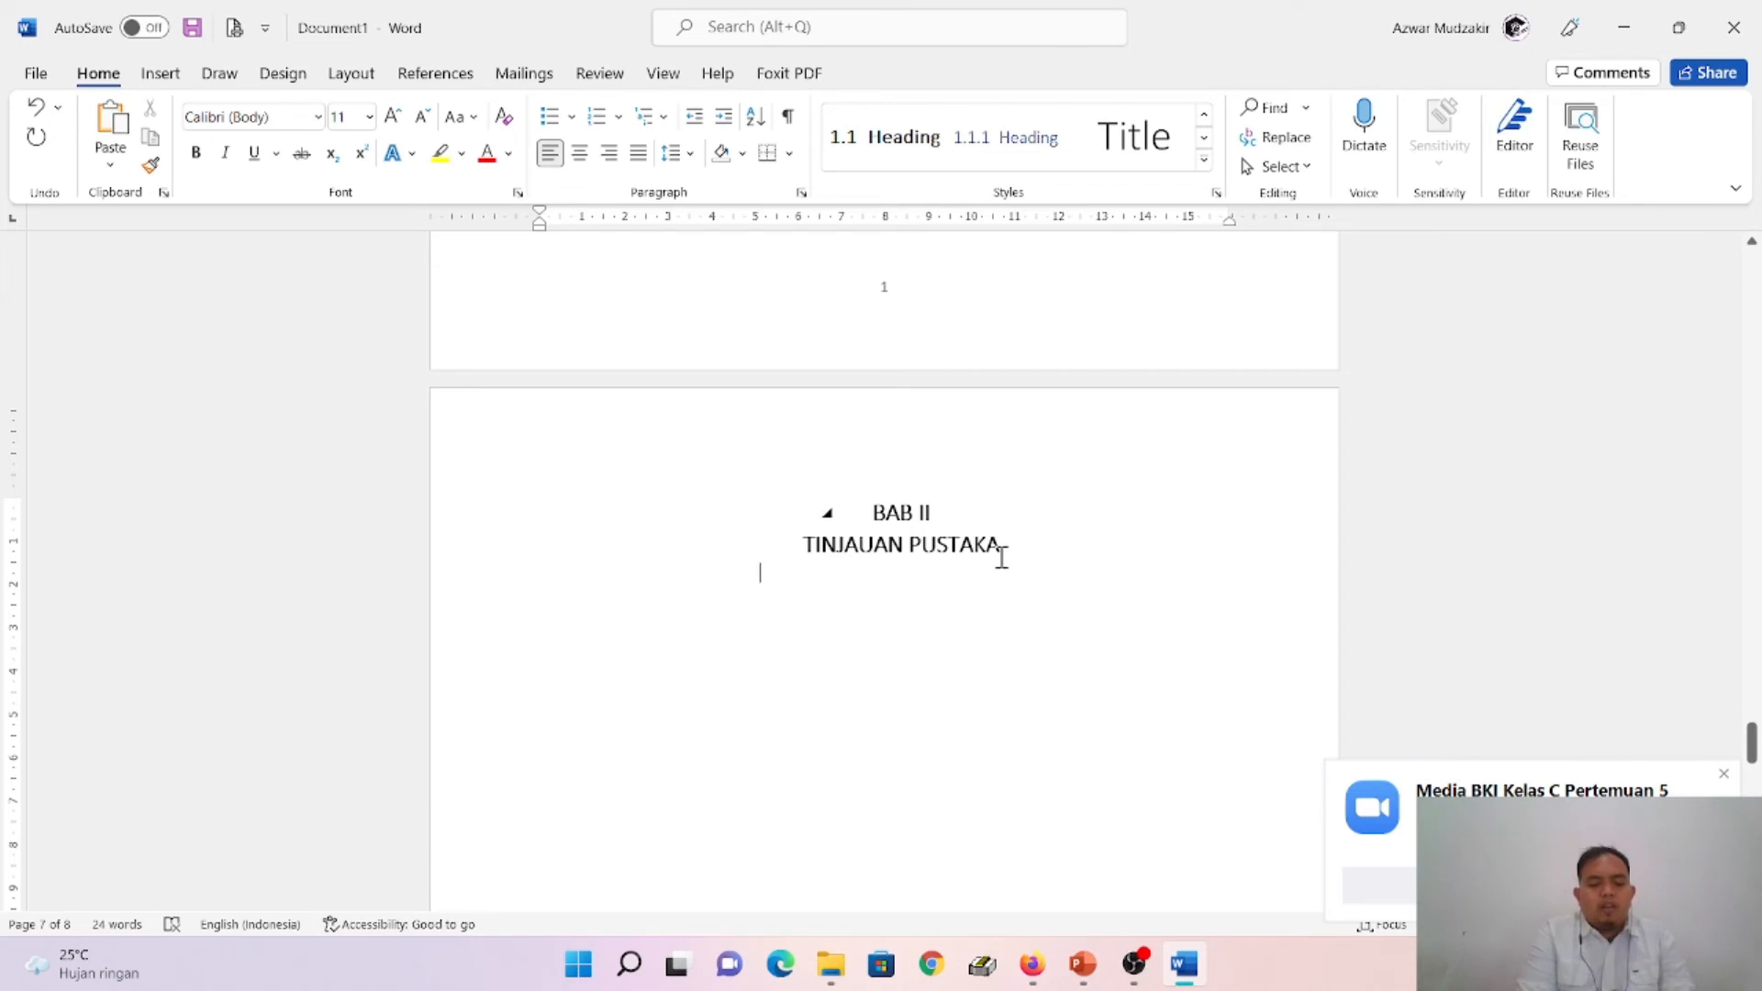
text(la)
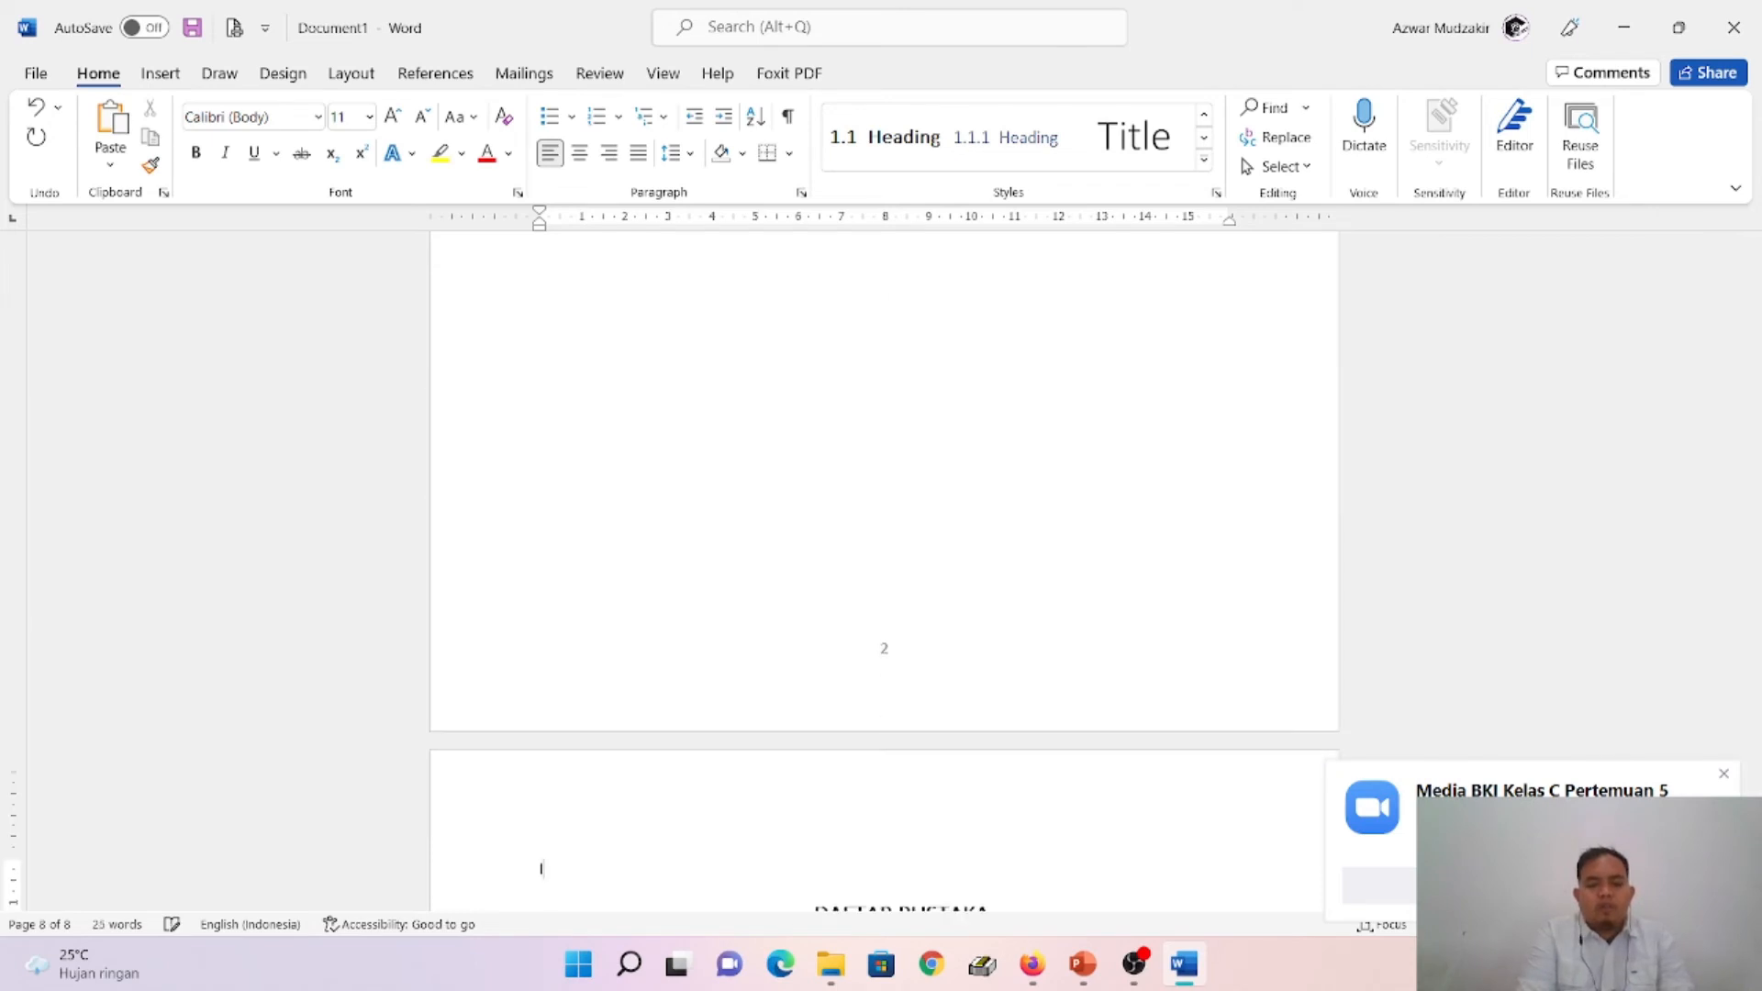
key(BackSpace)
scroll(1193, 476, up, 2)
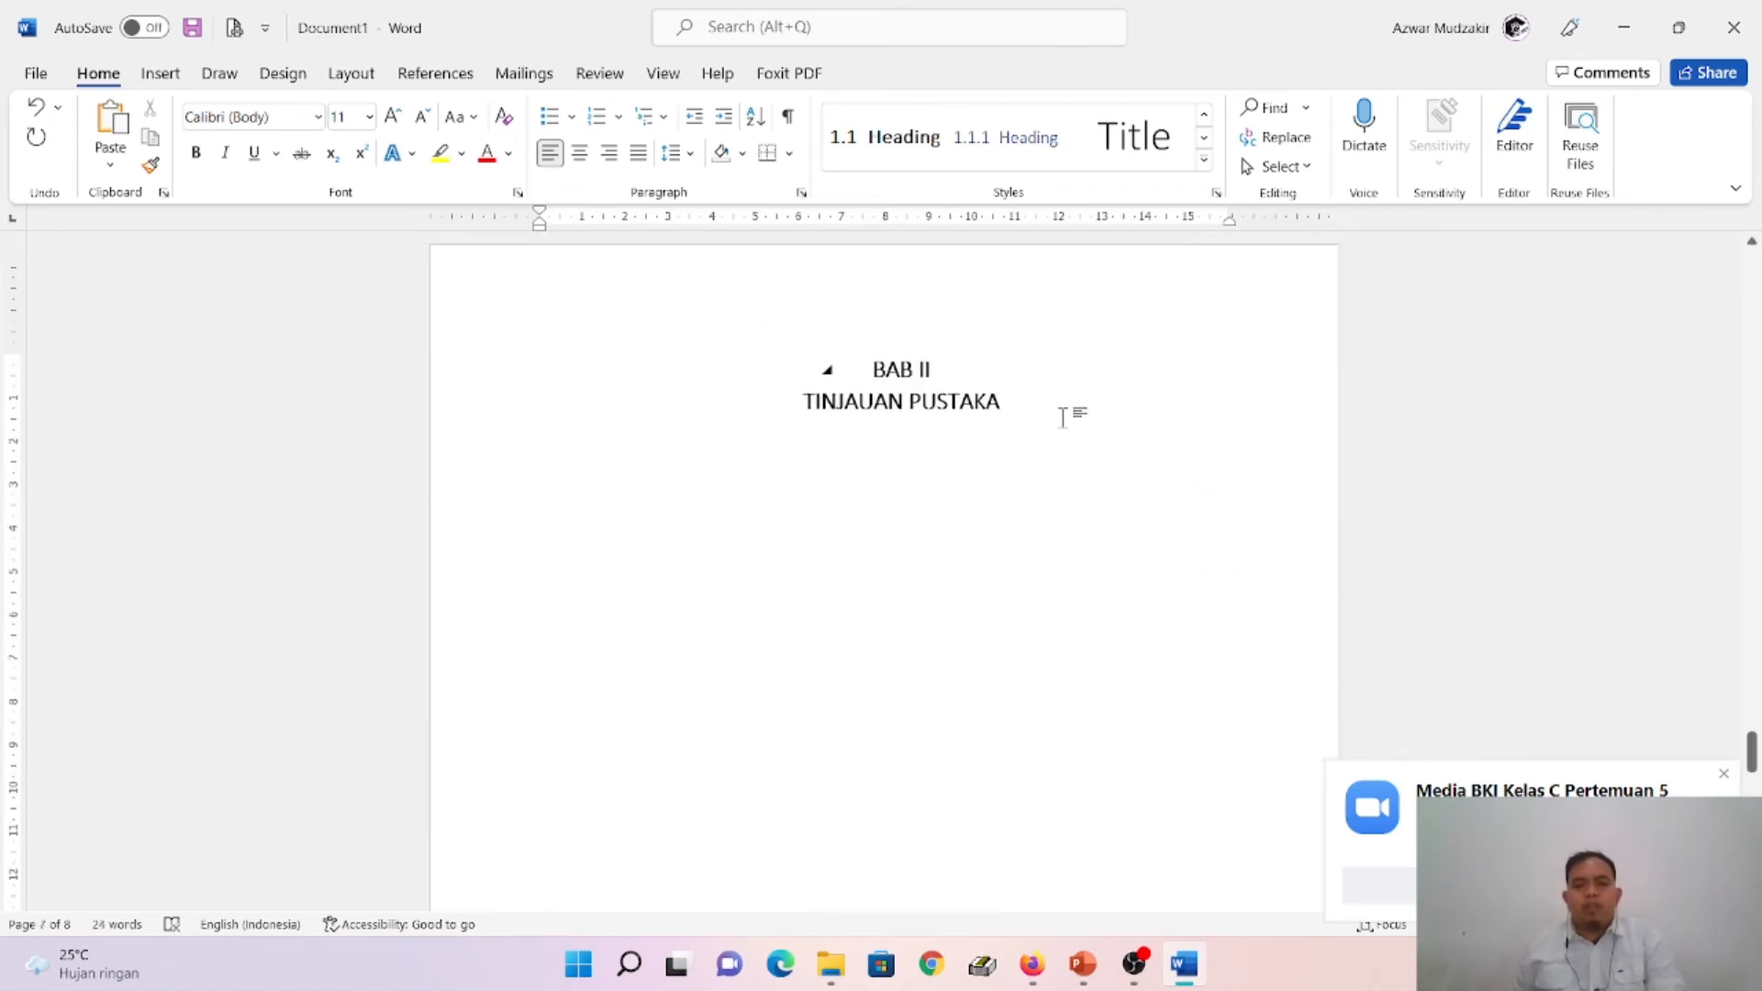
click(1028, 418)
key(Return)
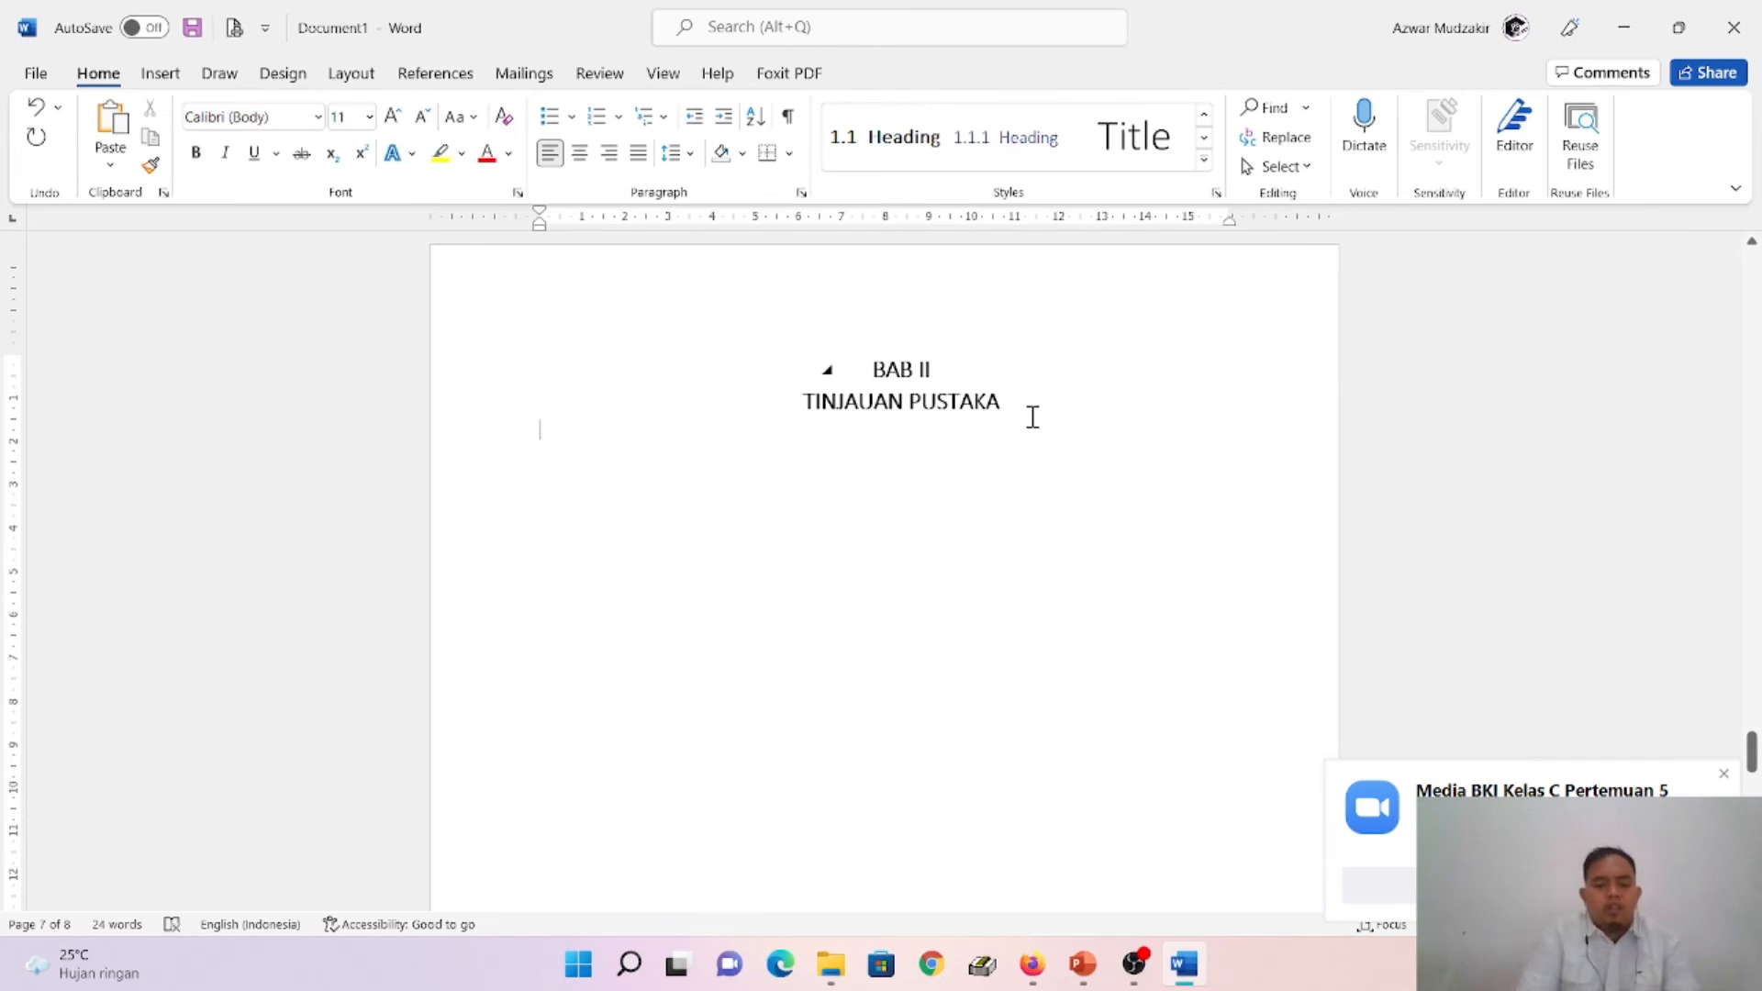
text(Landasan teori)
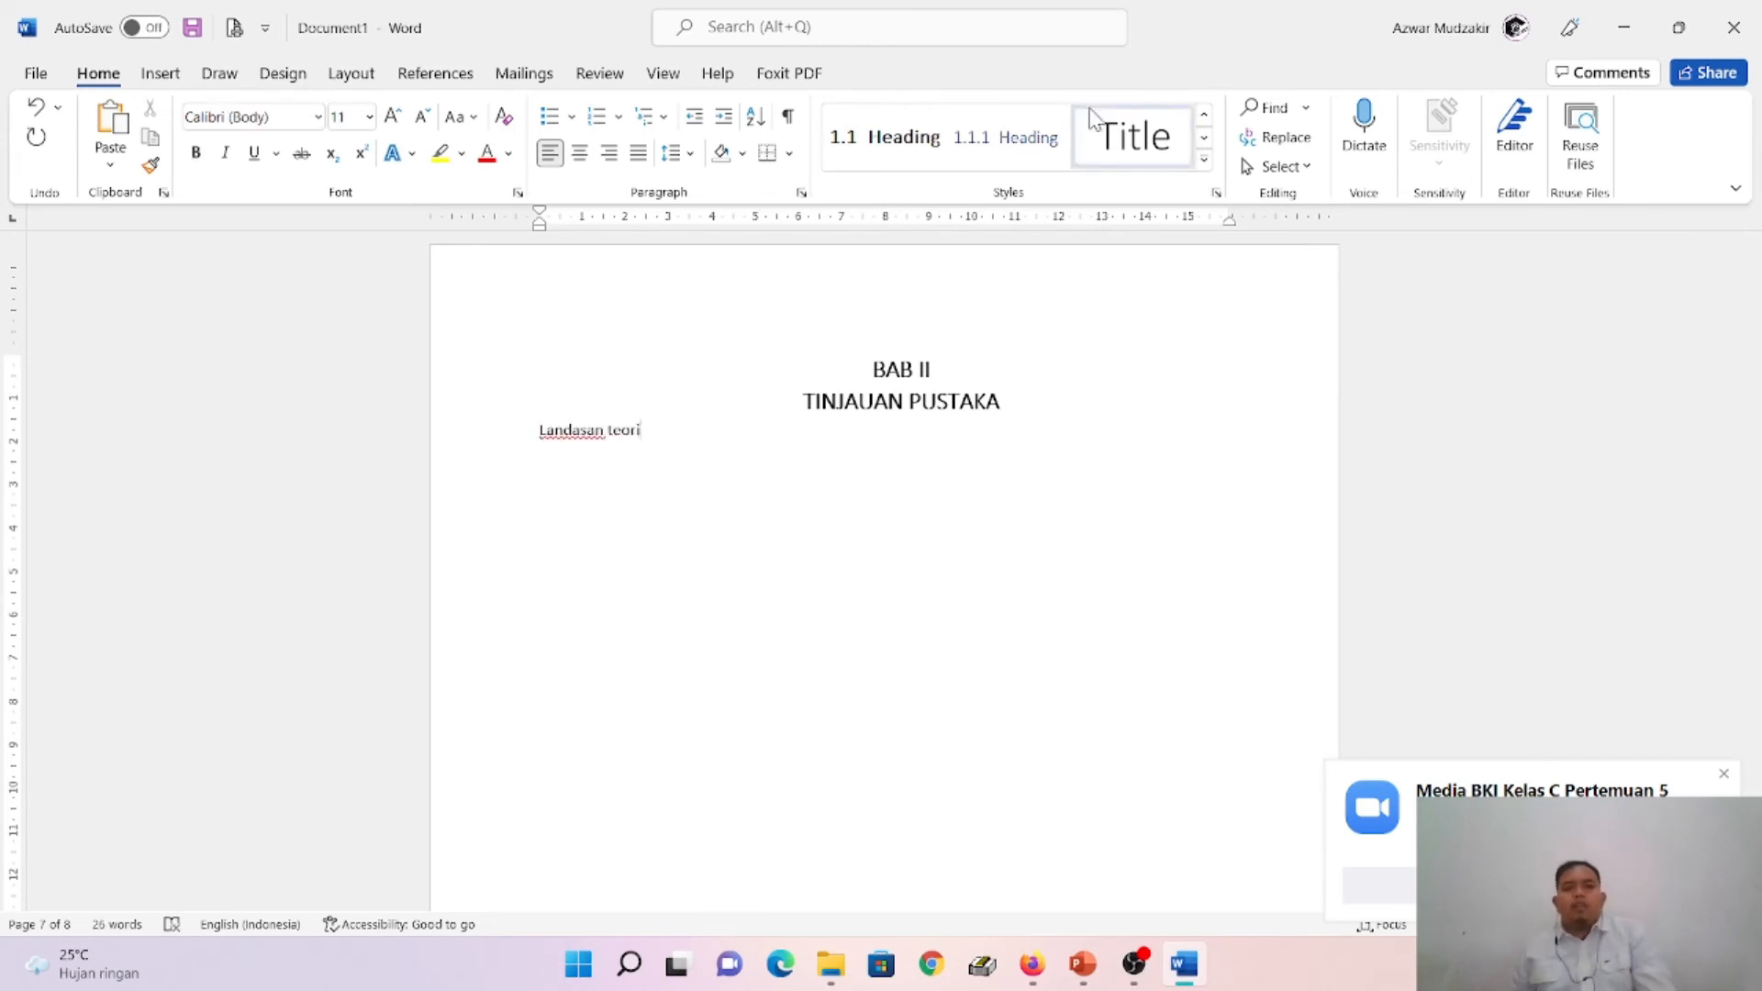
click(883, 166)
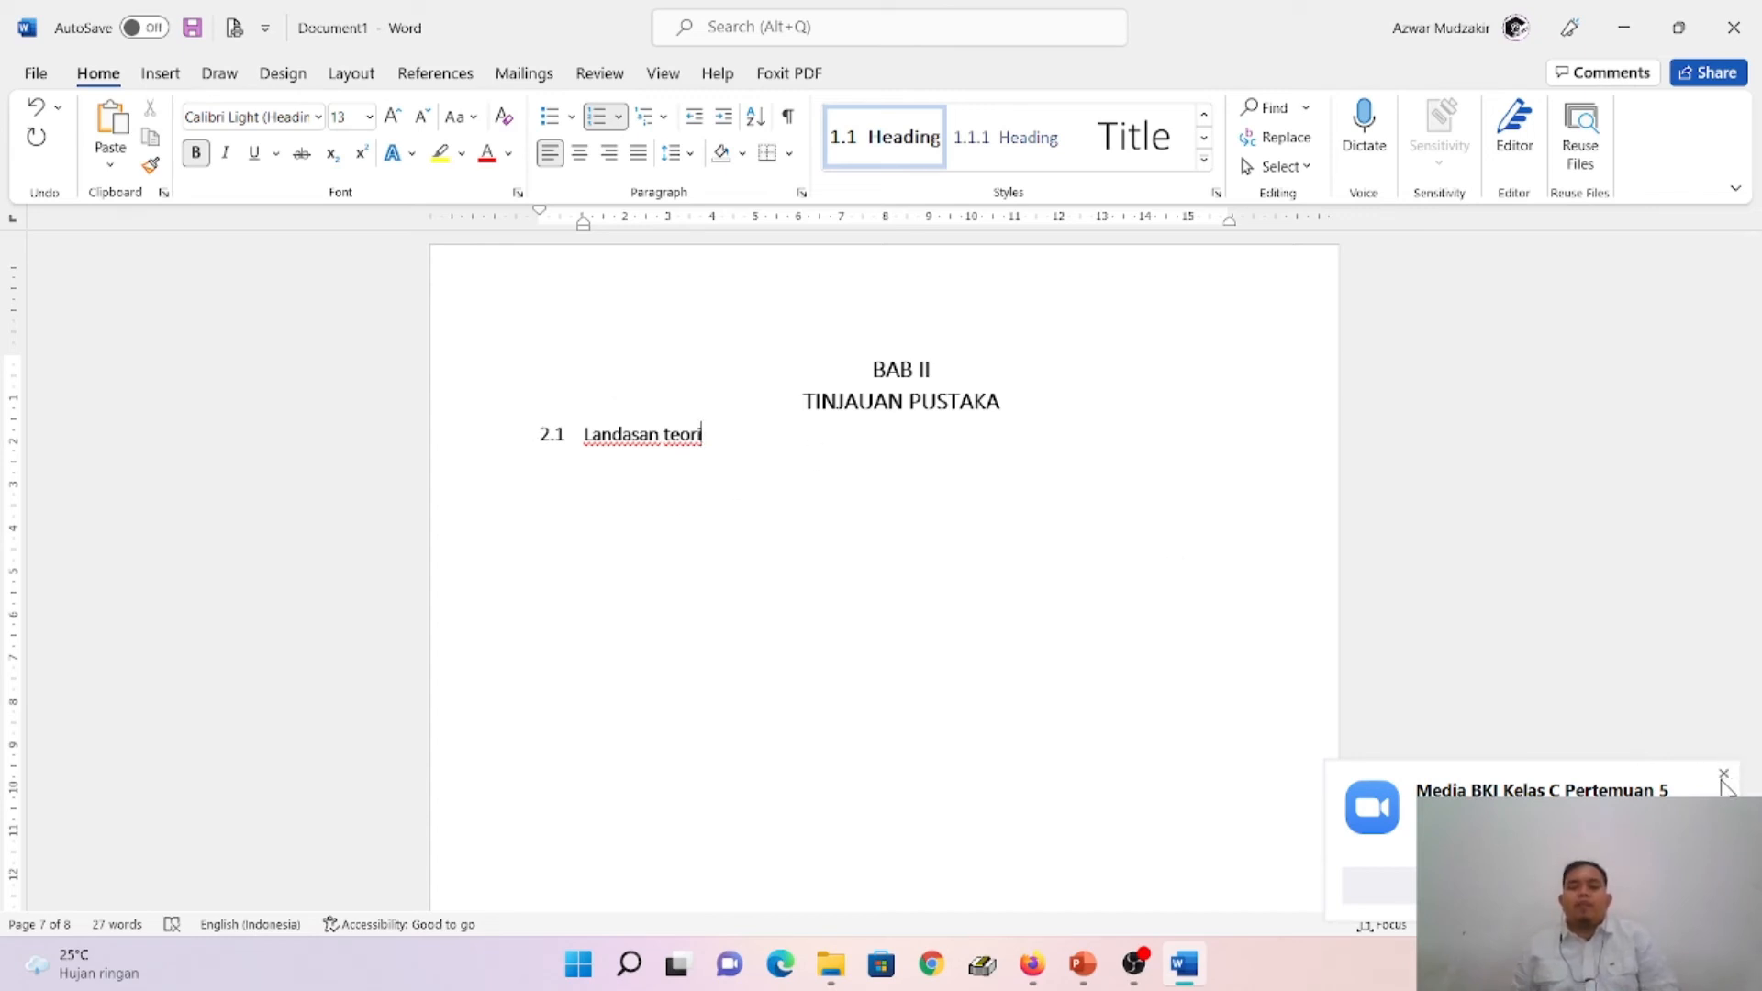
- Switch to the PowerPoint presentation and view slide 23 about adding sub-chapters to BAB II
scroll(653, 473, up, 15)
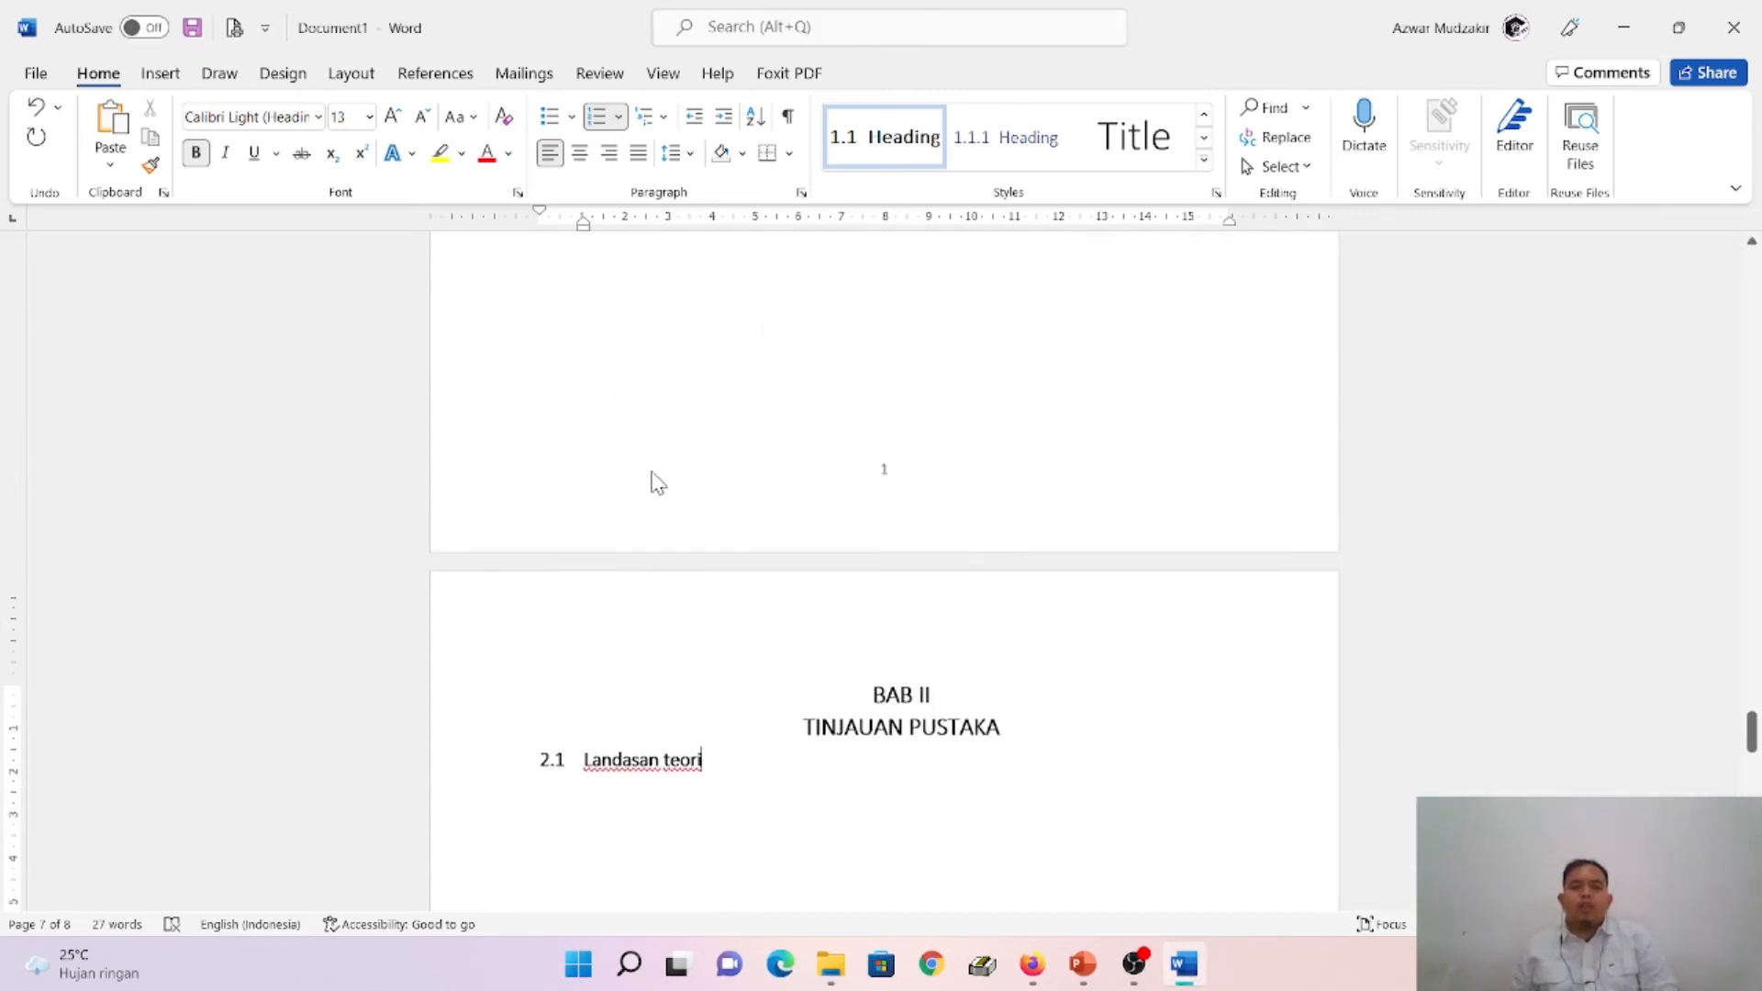
click(1083, 963)
scroll(197, 748, down, 1)
scroll(198, 748, down, 3)
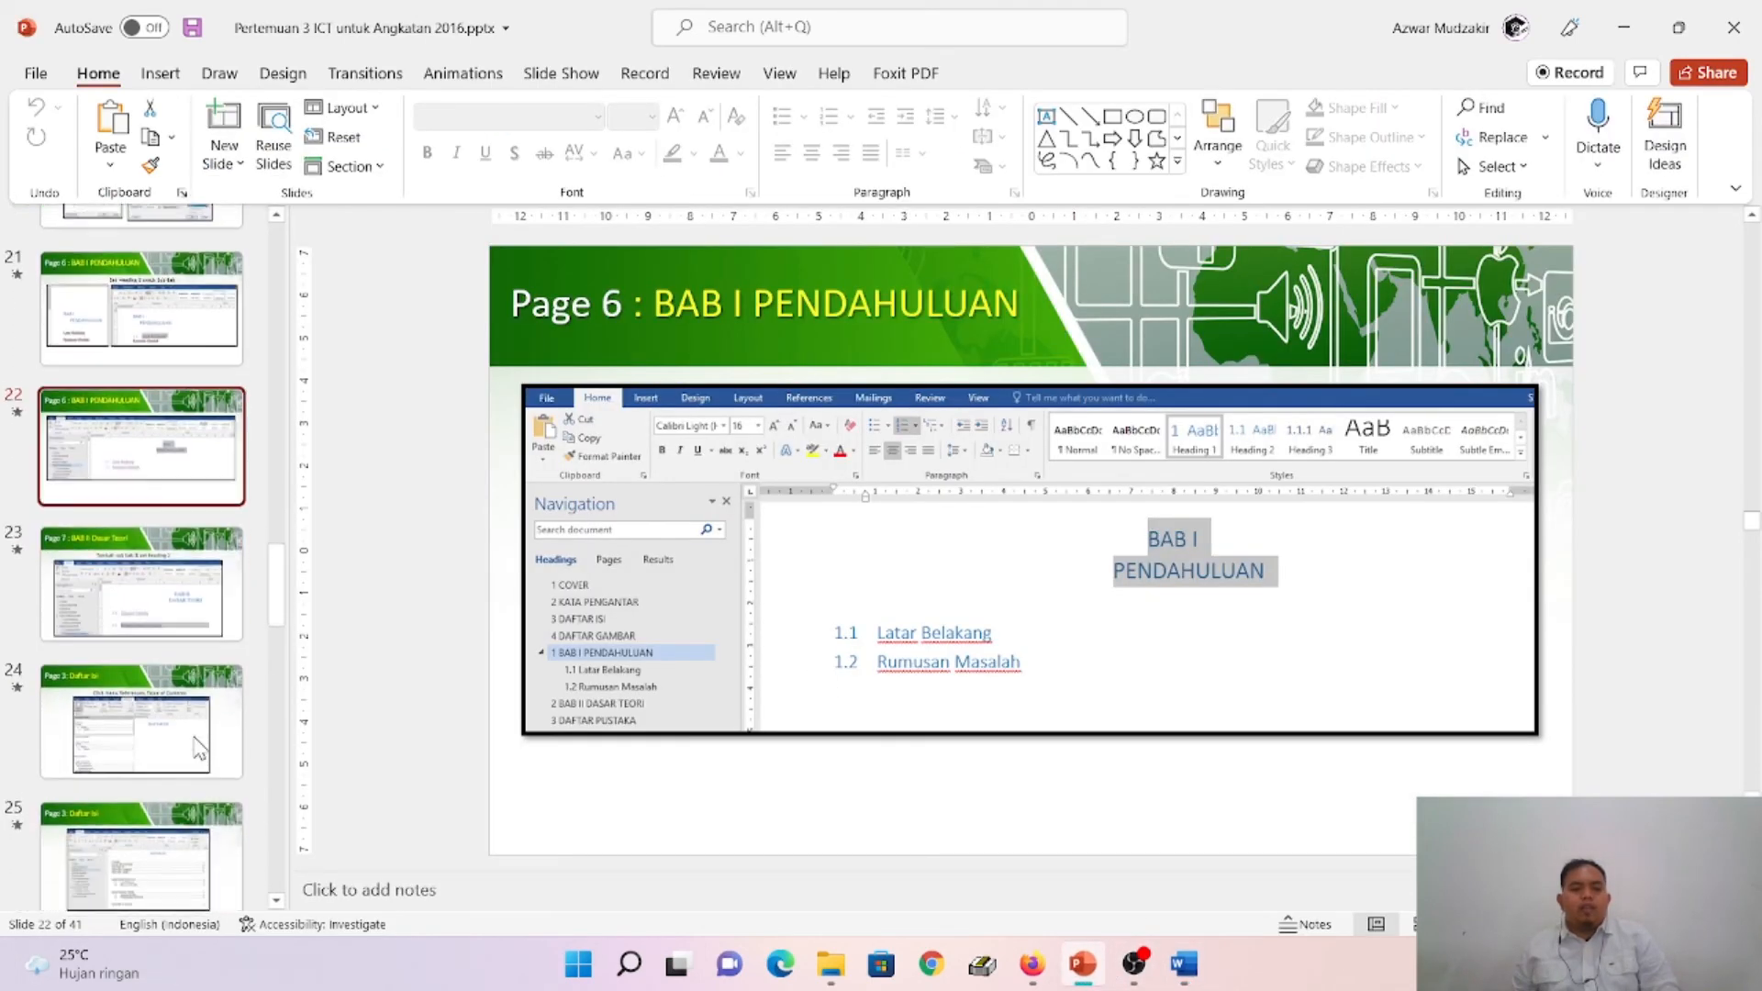
click(189, 583)
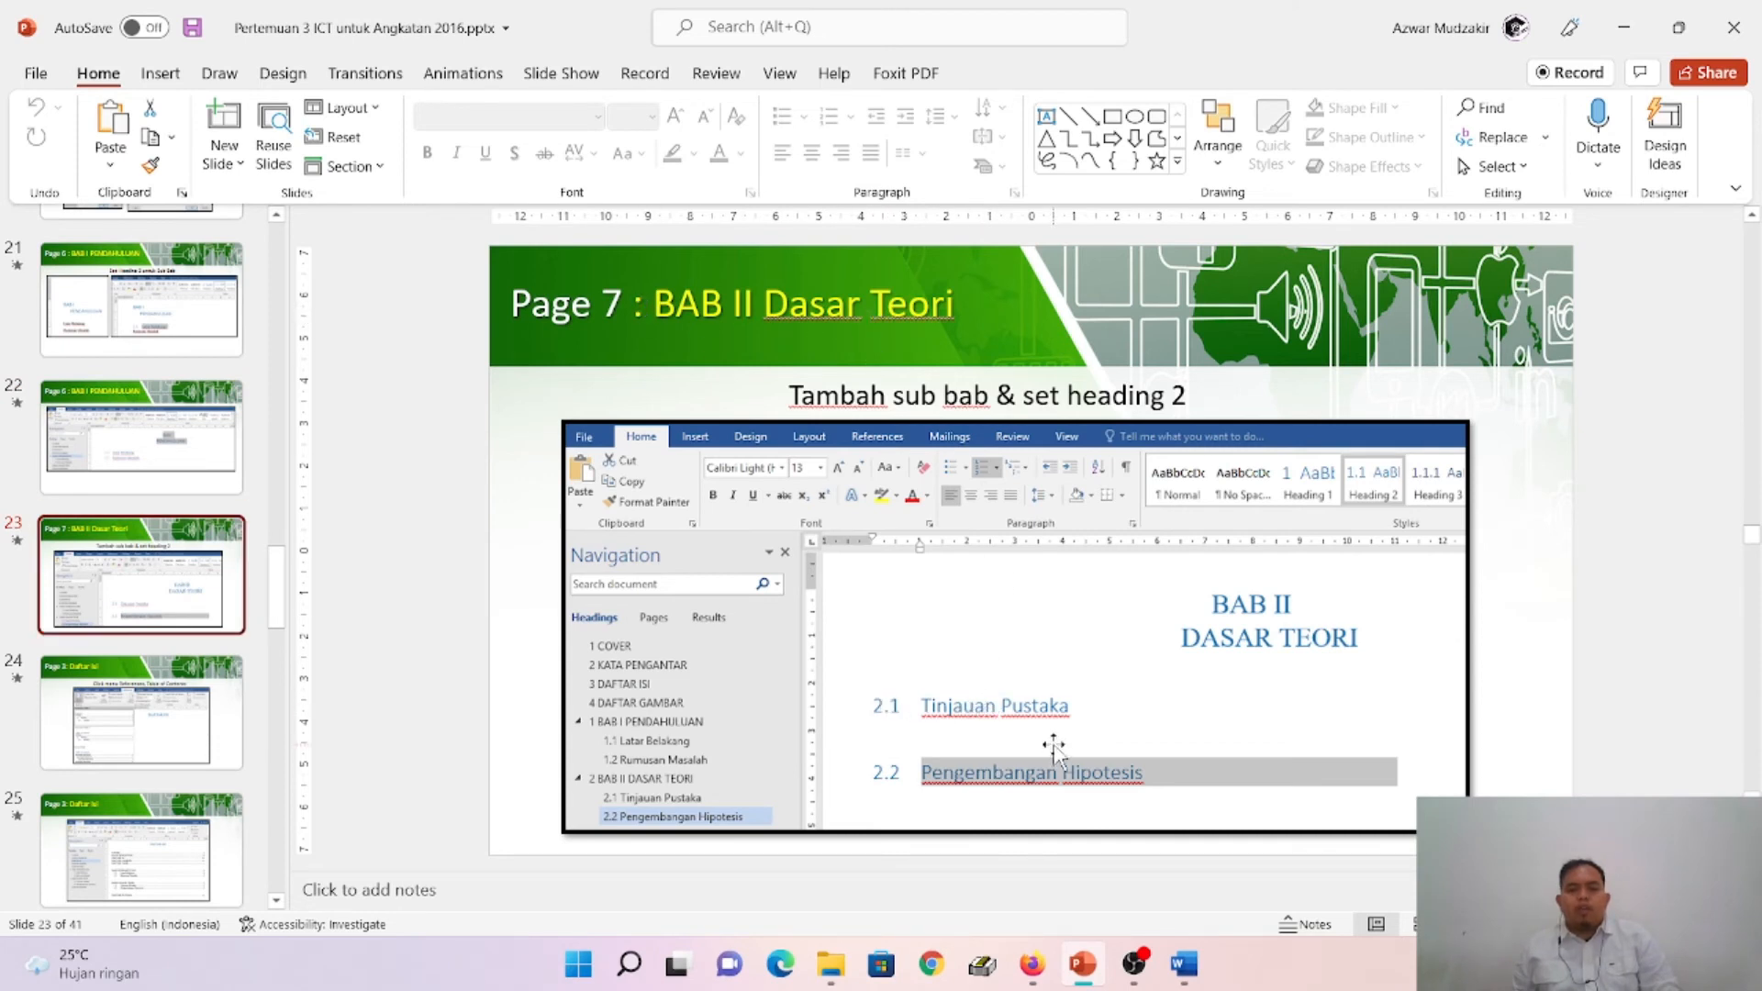
- Switch back to Word and replace the Landasan teori sub-chapter text under BAB II with "Tinjauan Pustaka"
click(1206, 961)
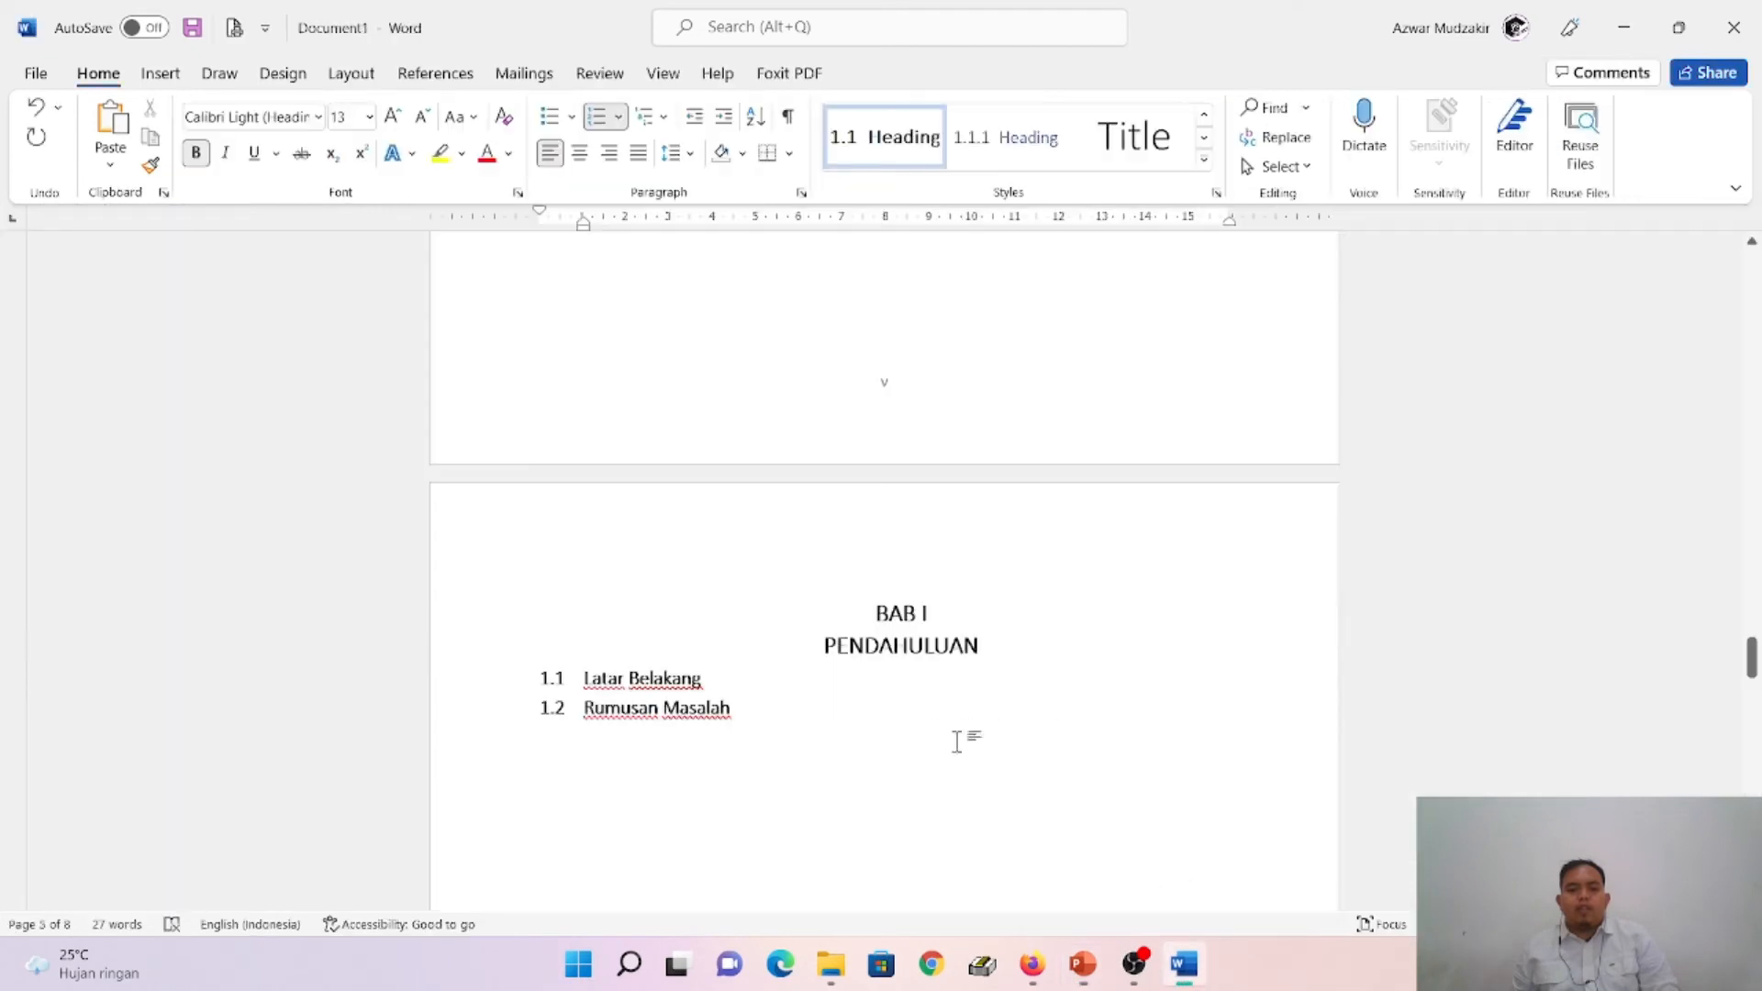
scroll(856, 751, down, 5)
scroll(859, 745, down, 10)
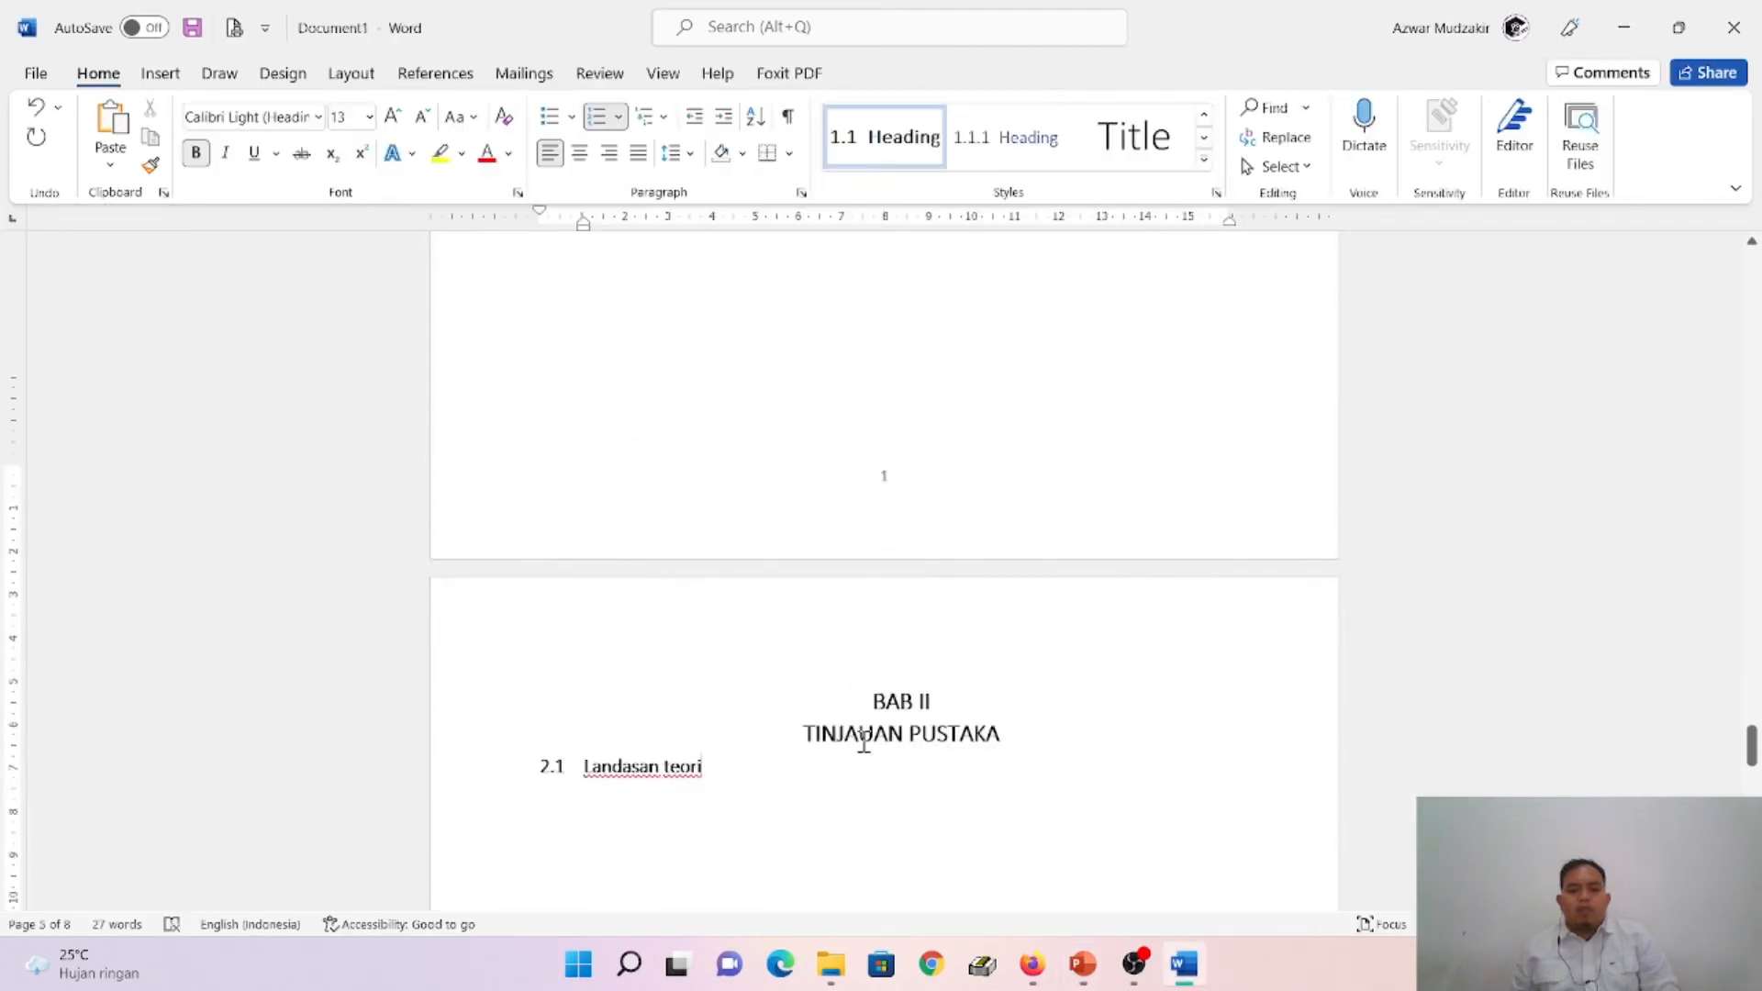
key(BackSpace)
key(BackSpace)
key(BackSpace)
key(BackSpace)
key(BackSpace)
key(BackSpace)
key(BackSpace)
key(BackSpace)
key(BackSpace)
key(BackSpace)
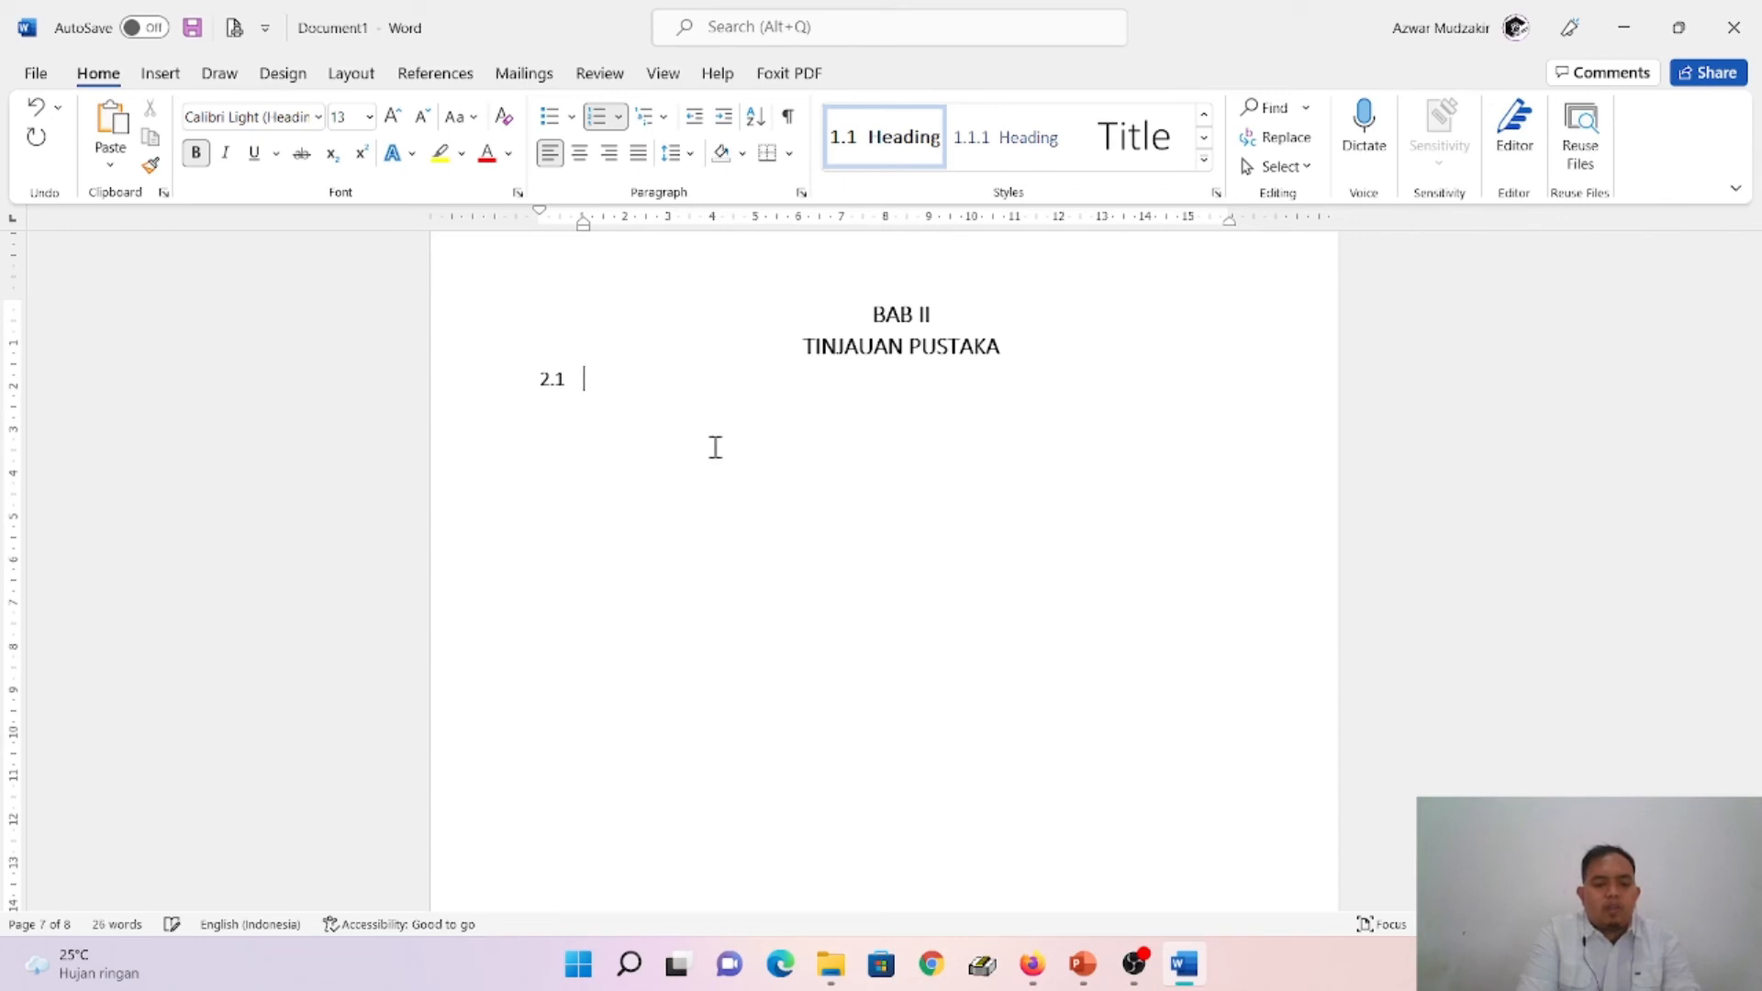
text(Tinjaua)
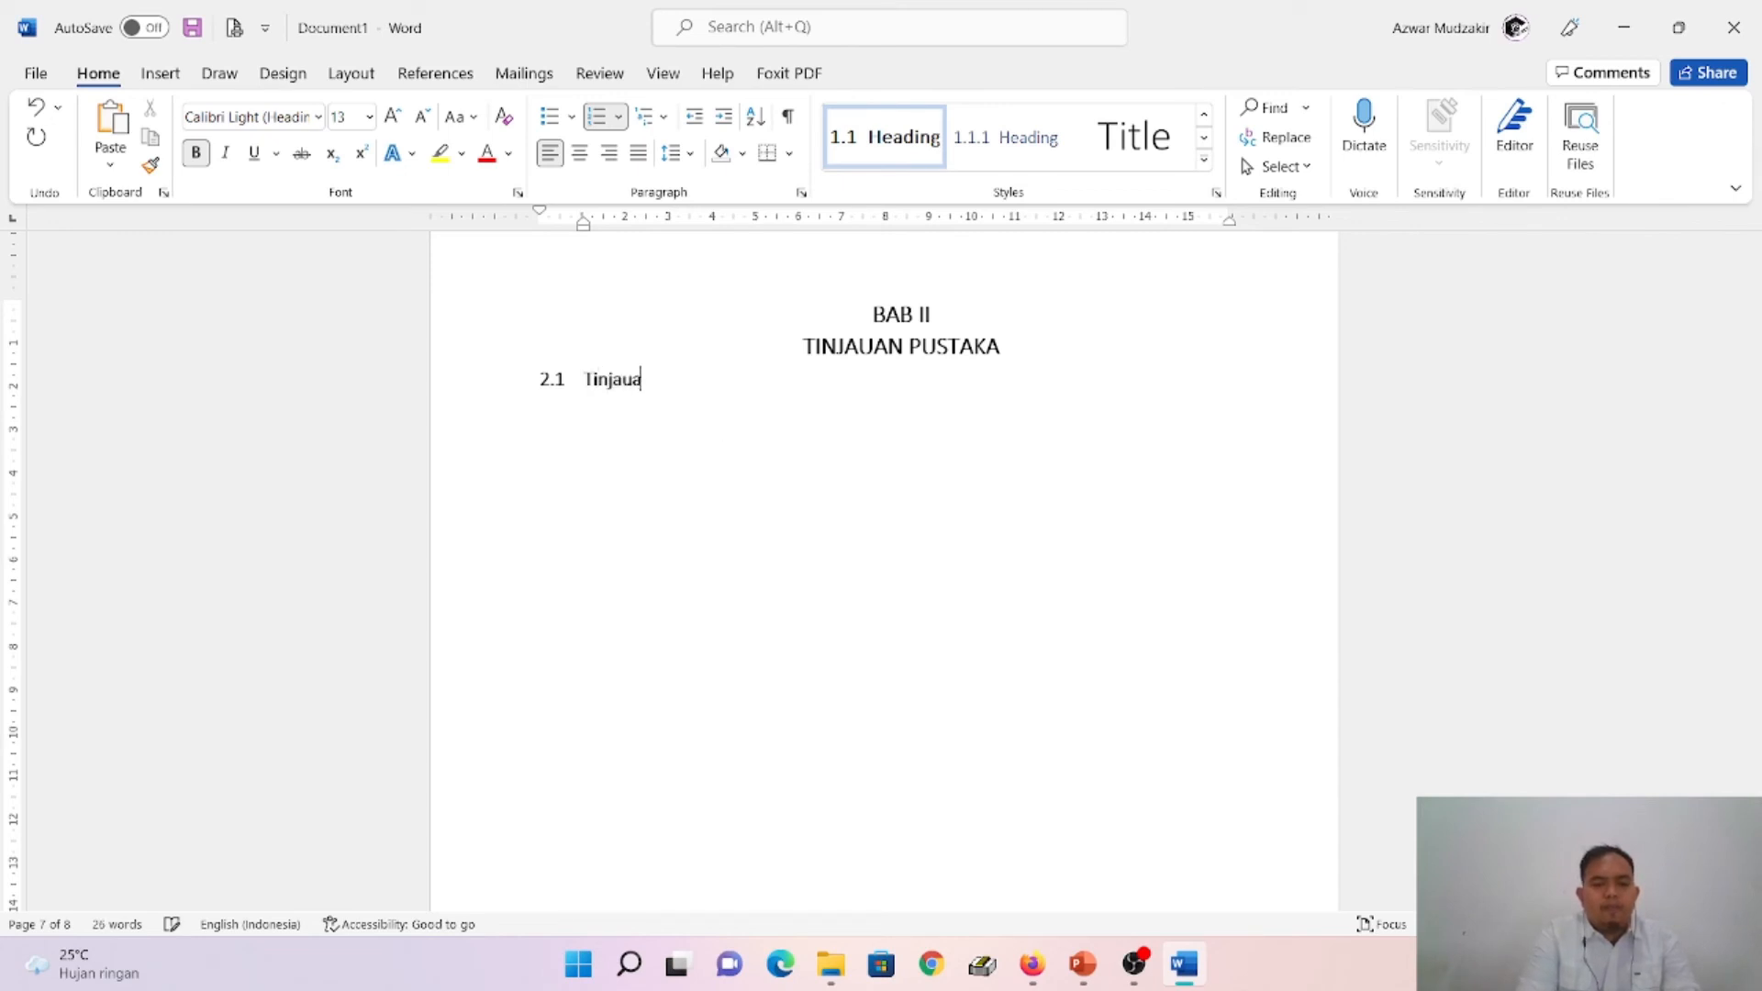
text(n Pustaka)
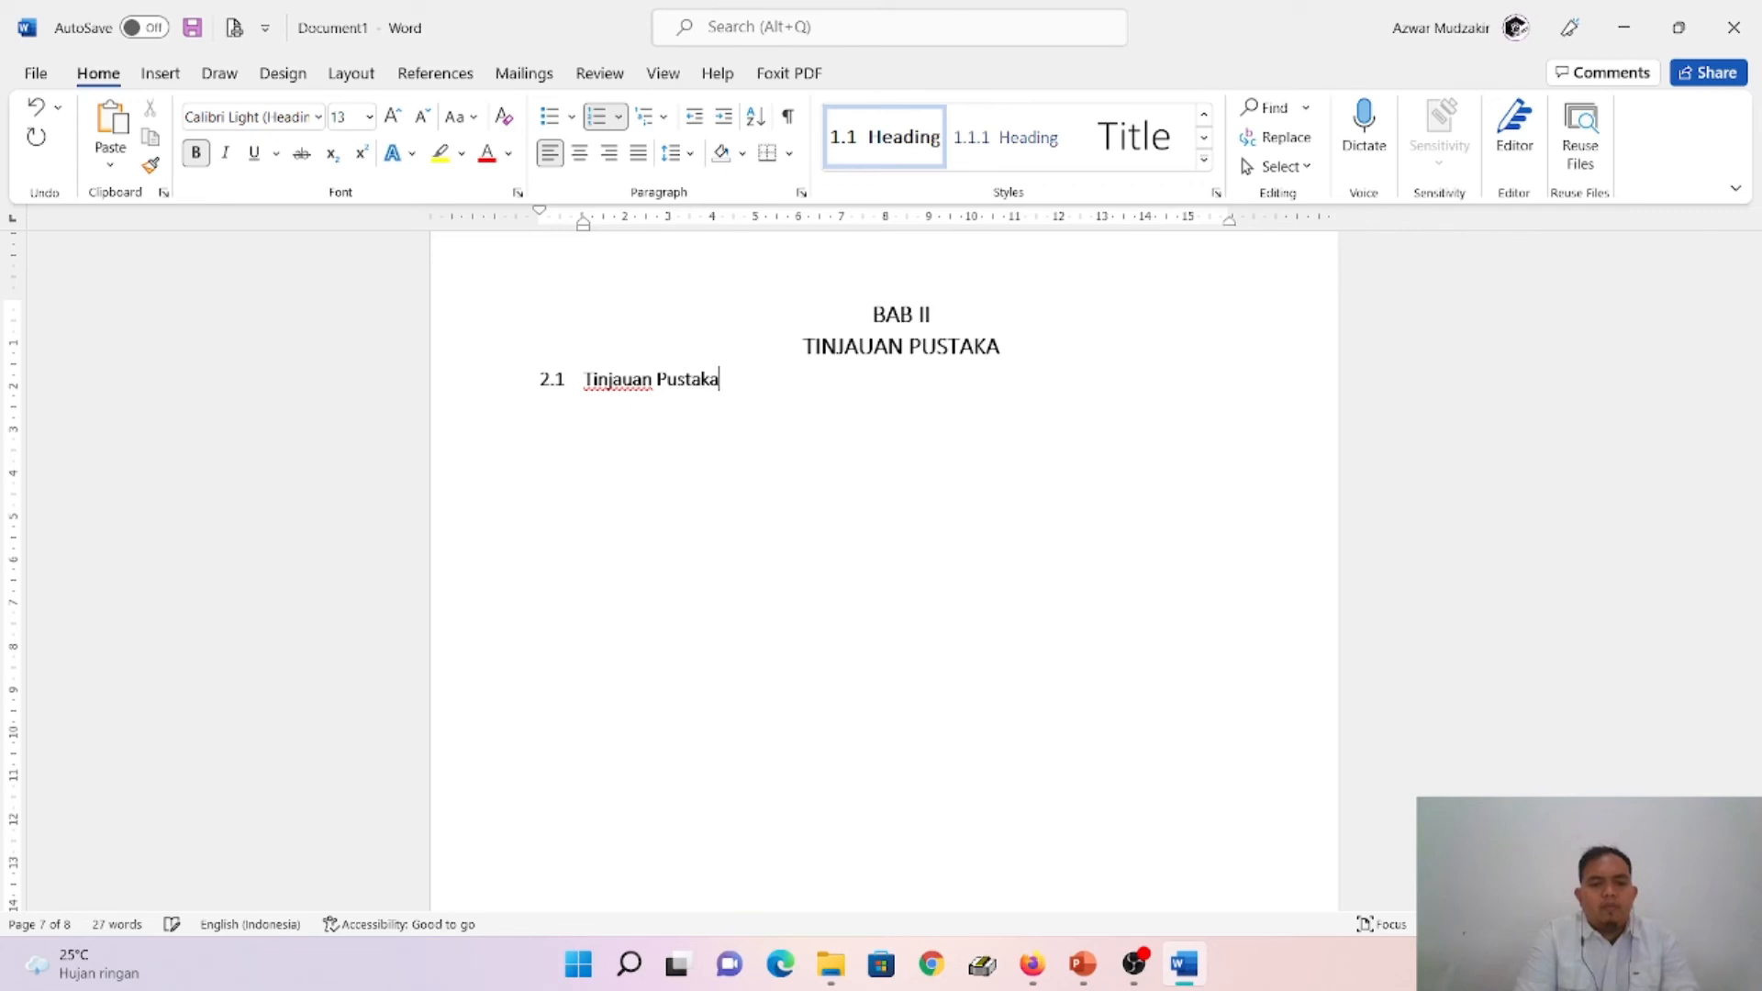
- Add the sub-chapter "Pengembangan Hipotesis" below Tinjauan Pustaka, following the slide, and apply the Heading 2 style to it
key(Return)
key(alt+Tab)
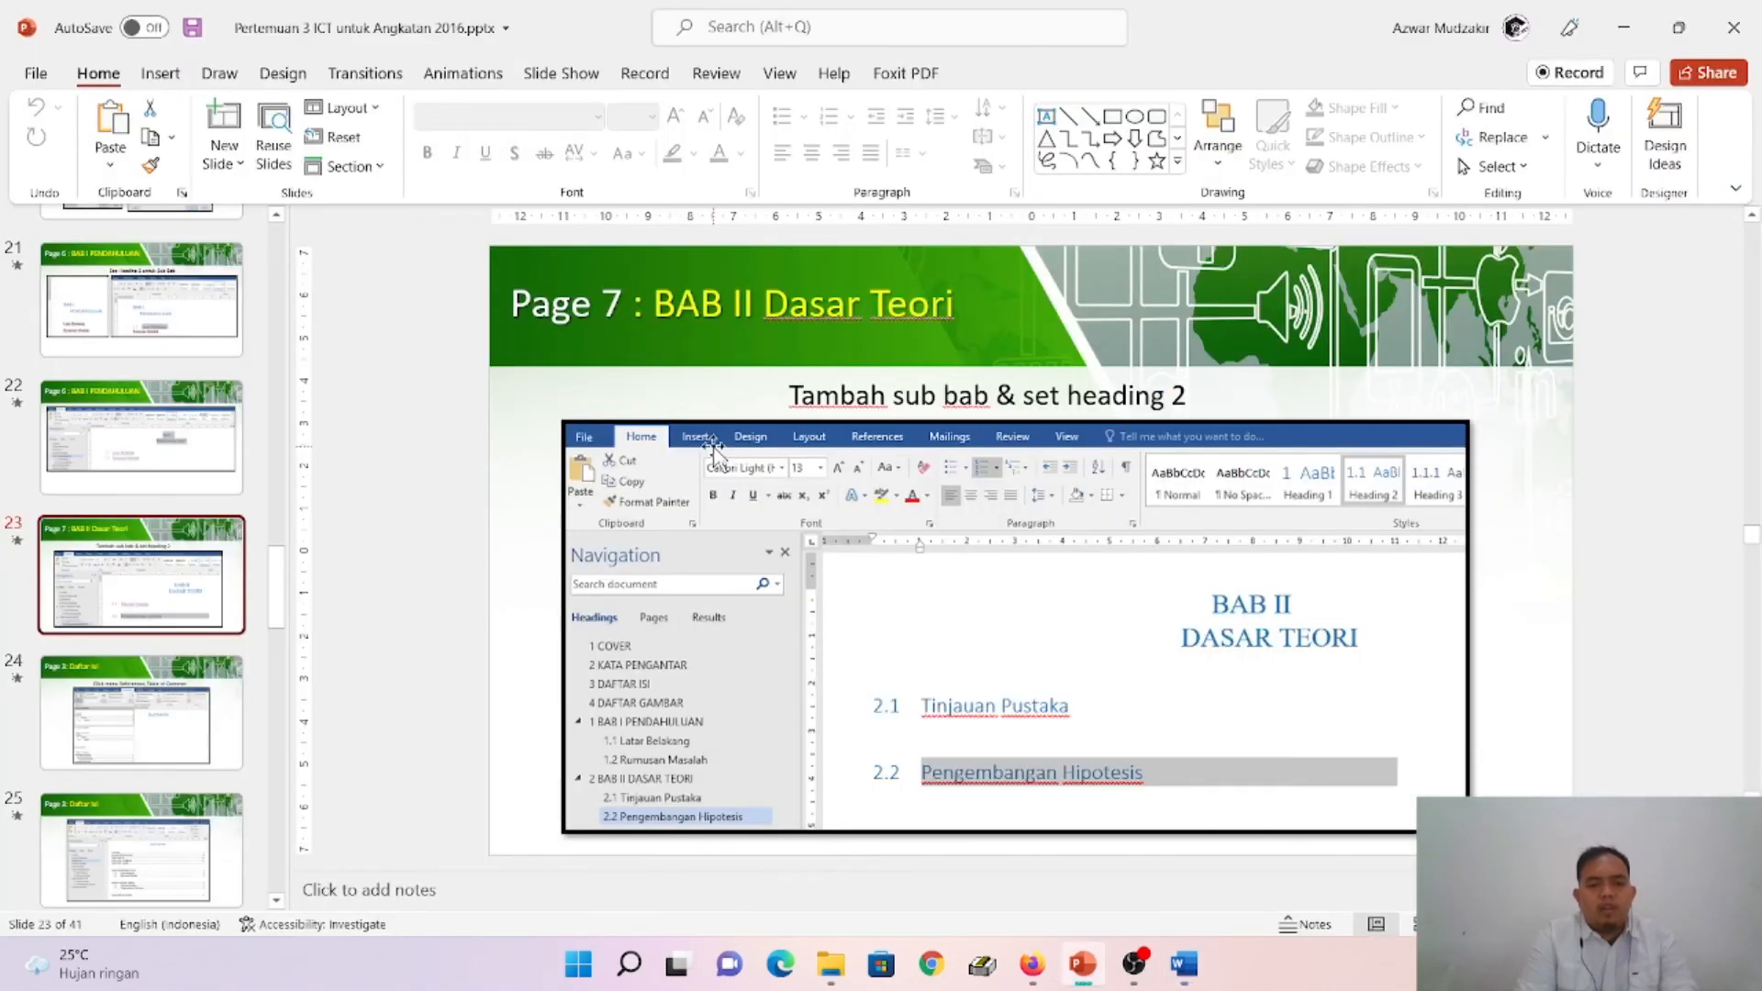
key(alt+Tab)
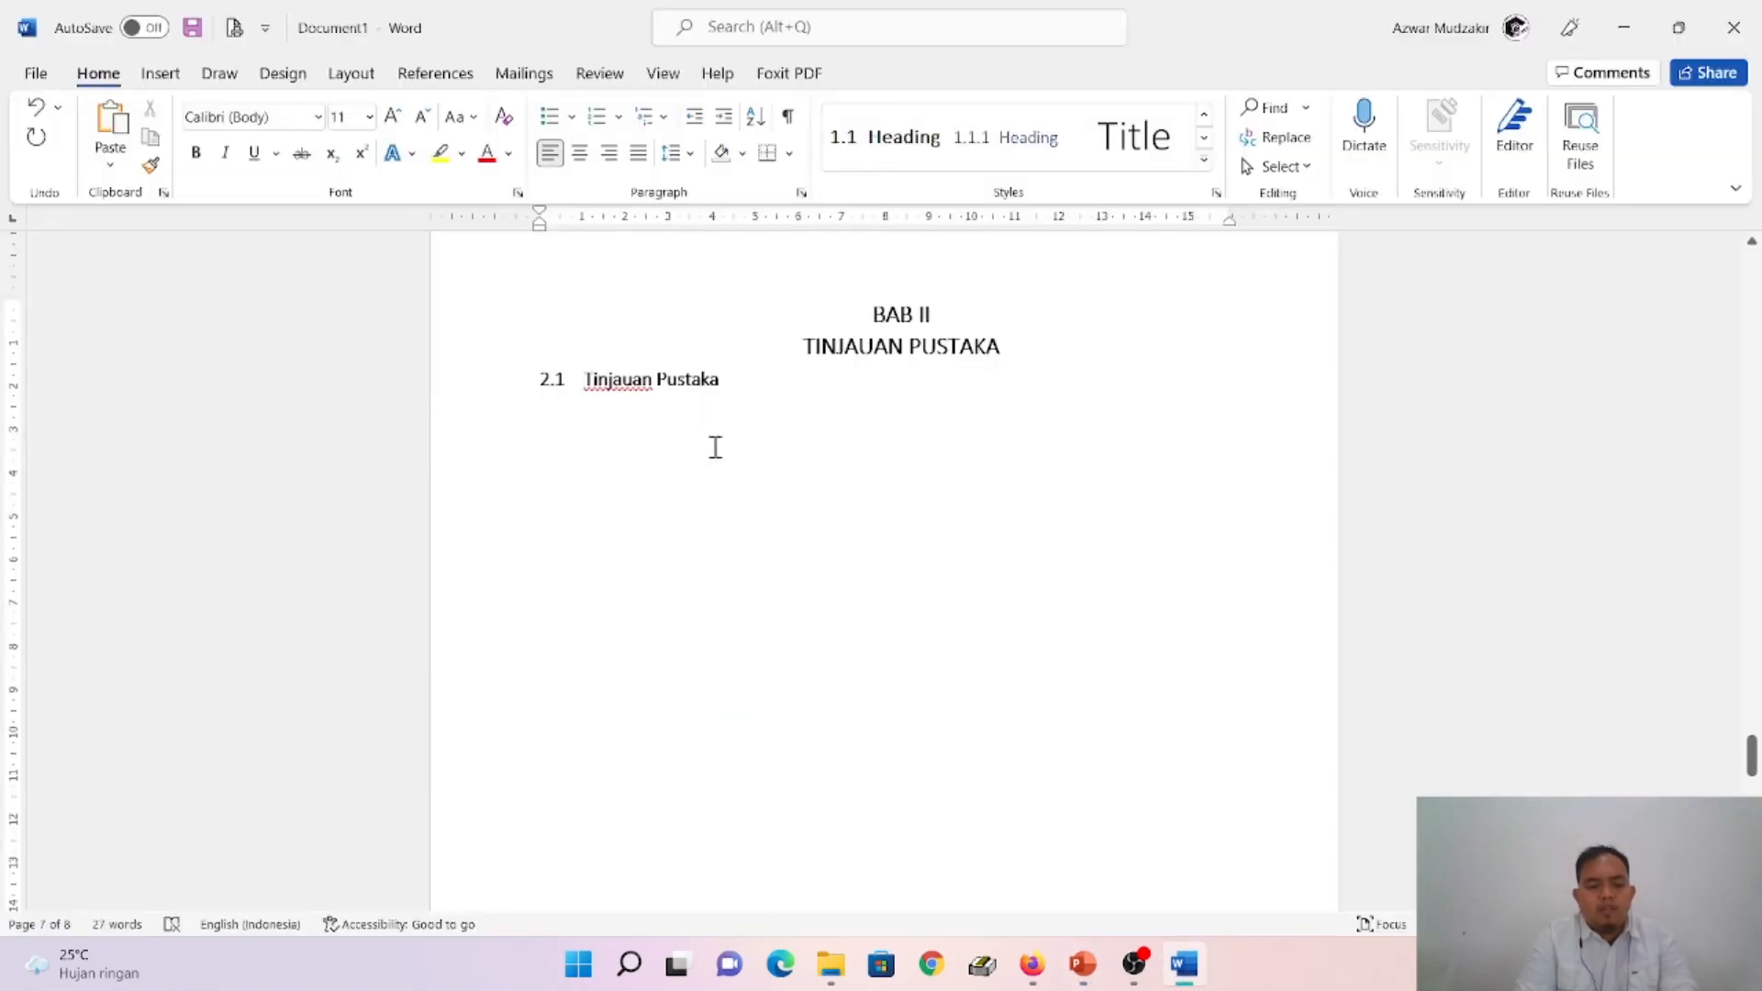
text(Per)
text(gembangan Hipotesis)
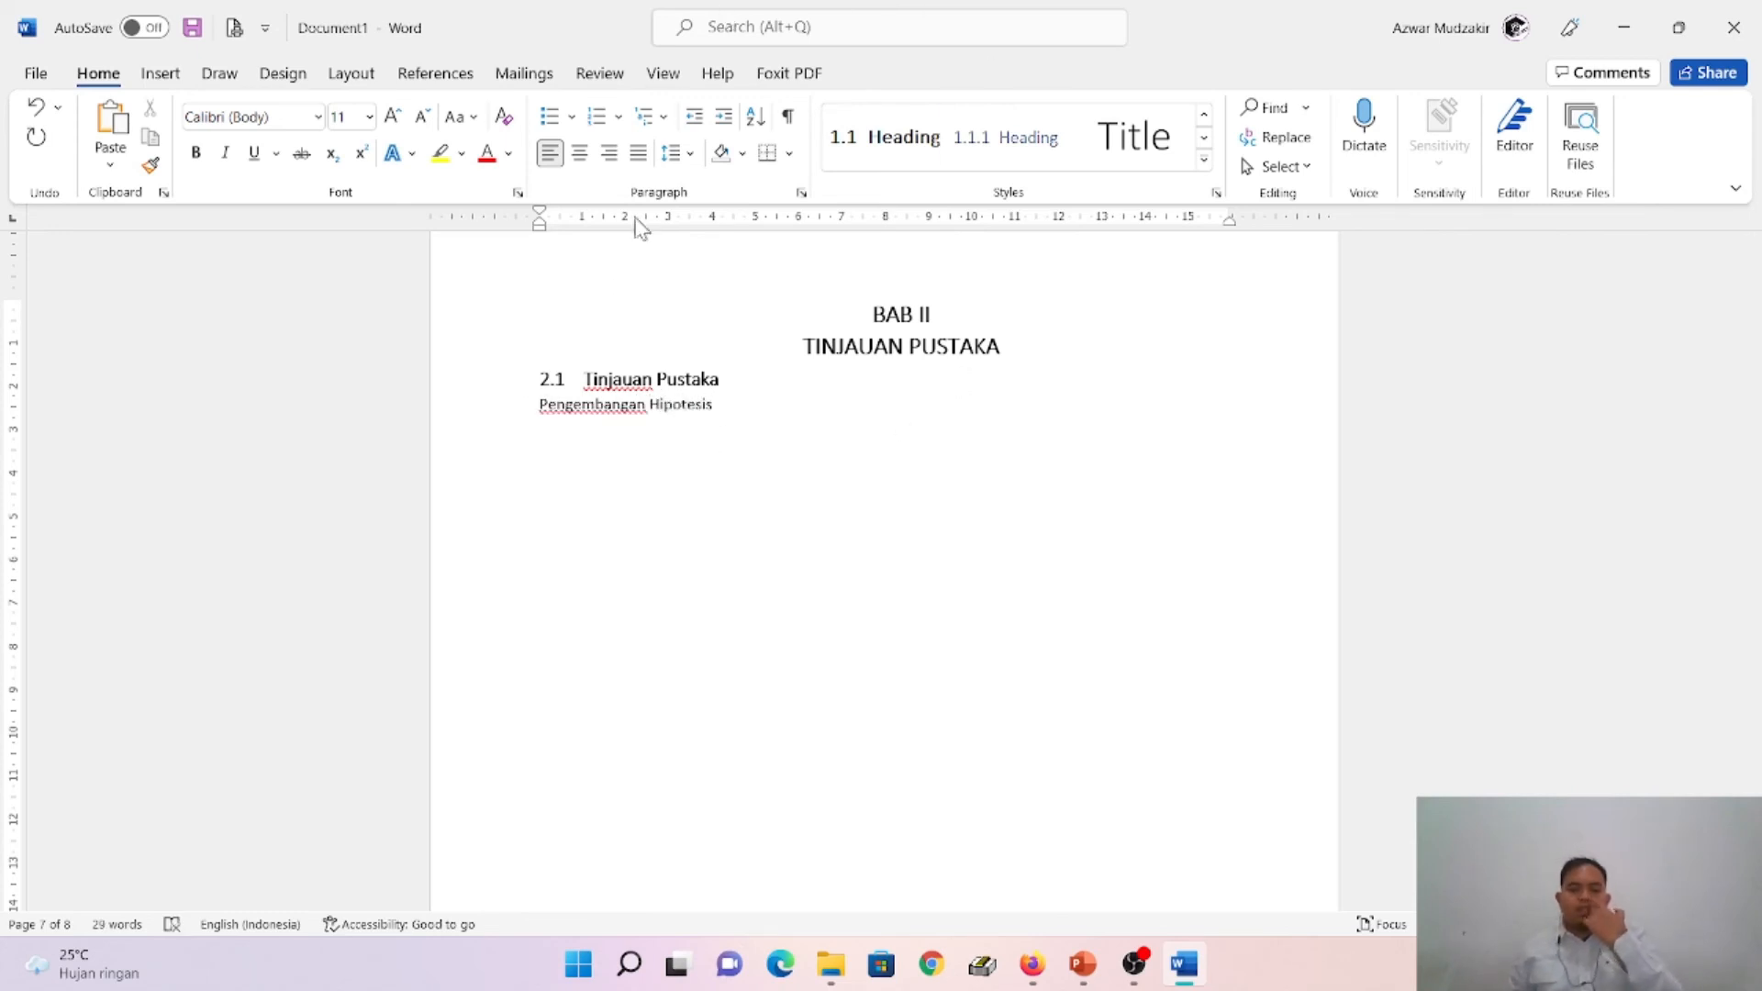
click(907, 156)
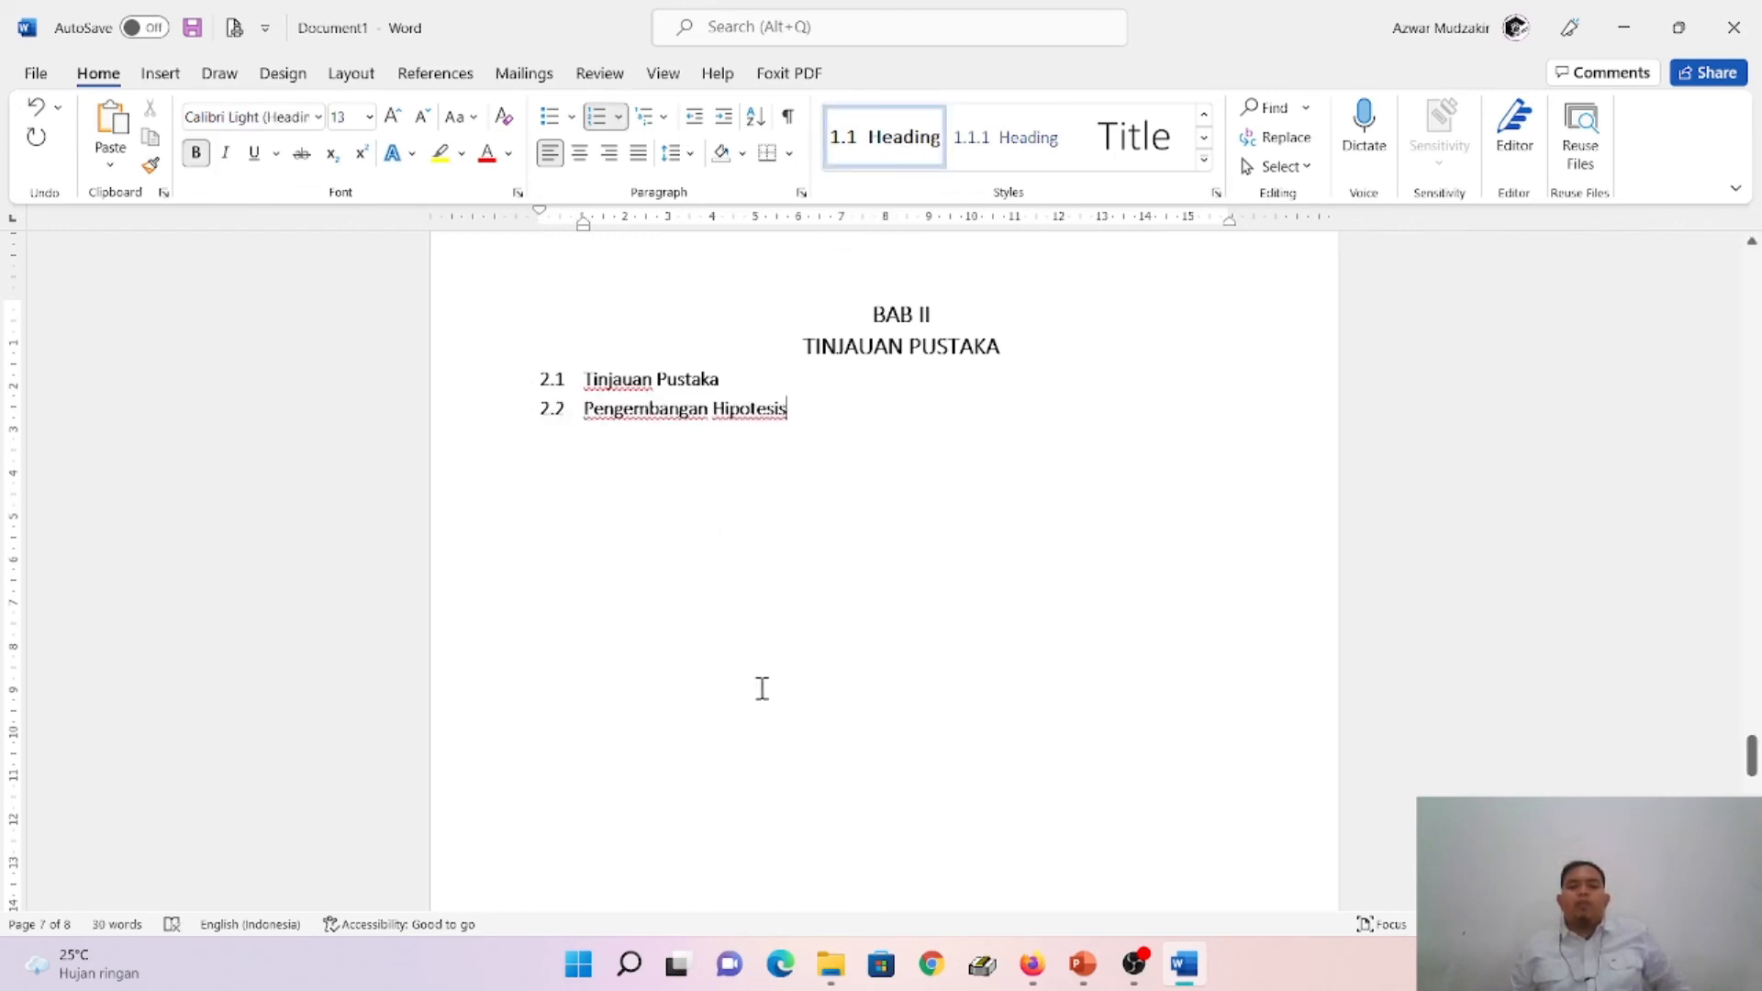
- Compare the BAB II sub-chapters in the Word document with the example on slide 23 of the PowerPoint presentation
scroll(761, 689, down, 3)
scroll(773, 721, up, 5)
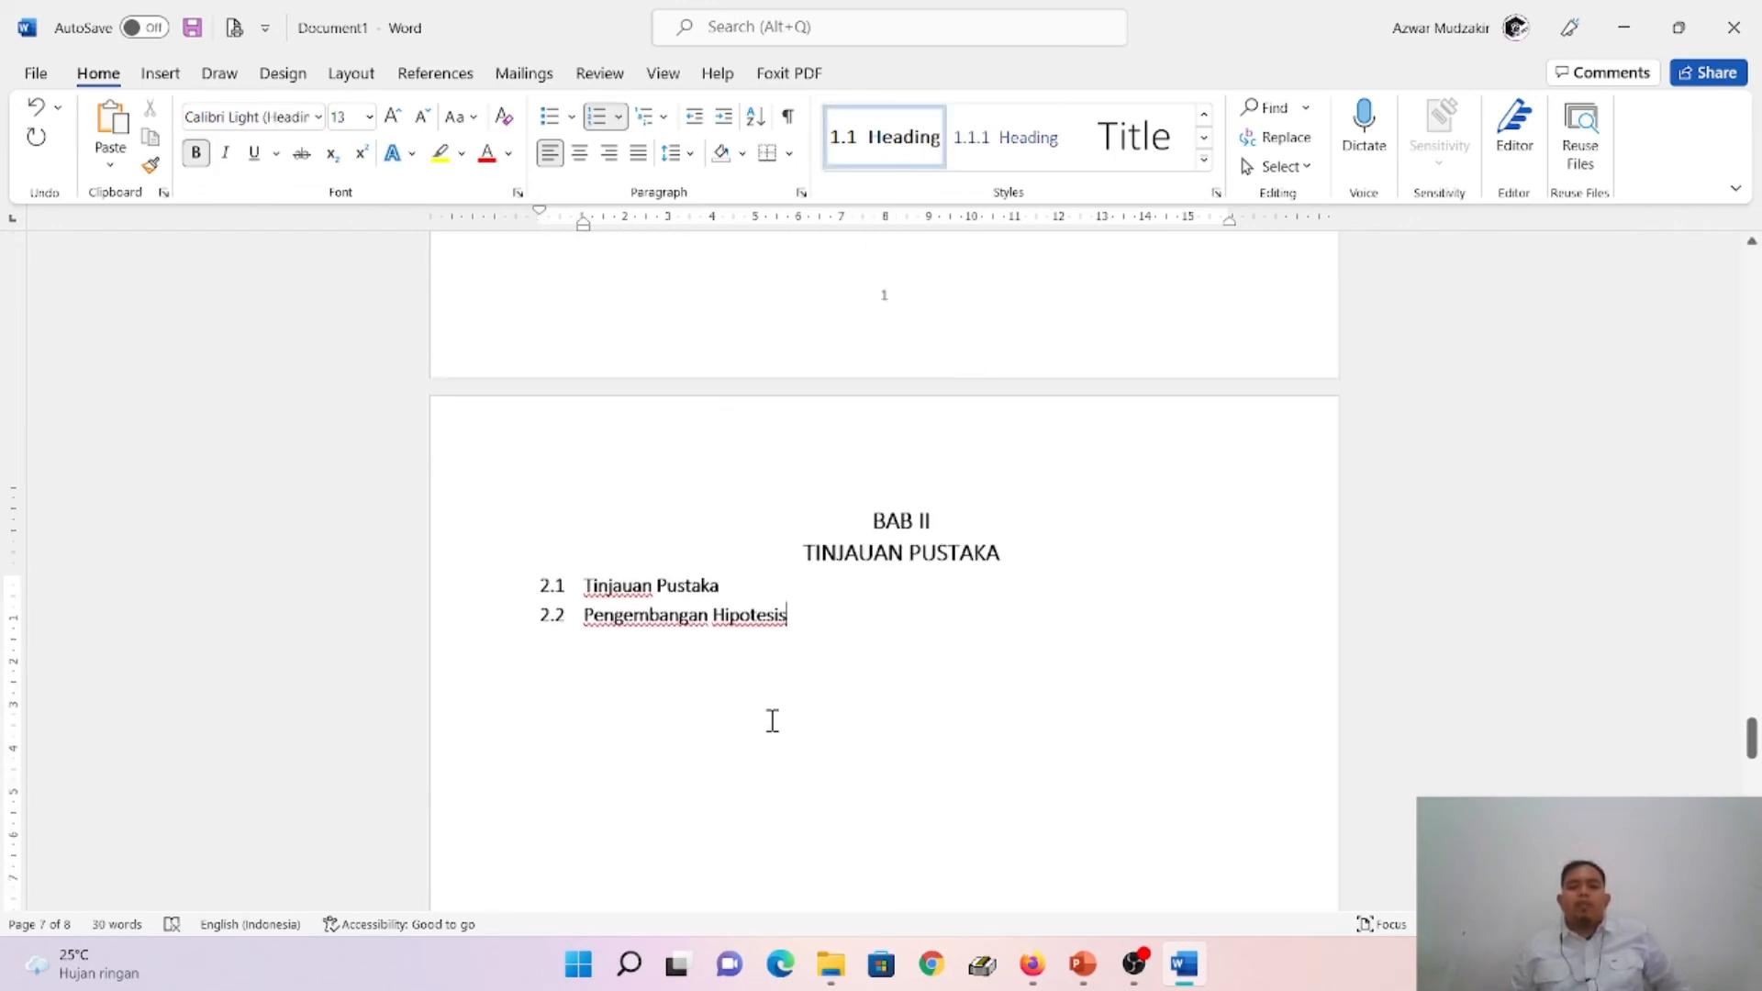
scroll(773, 721, up, 1)
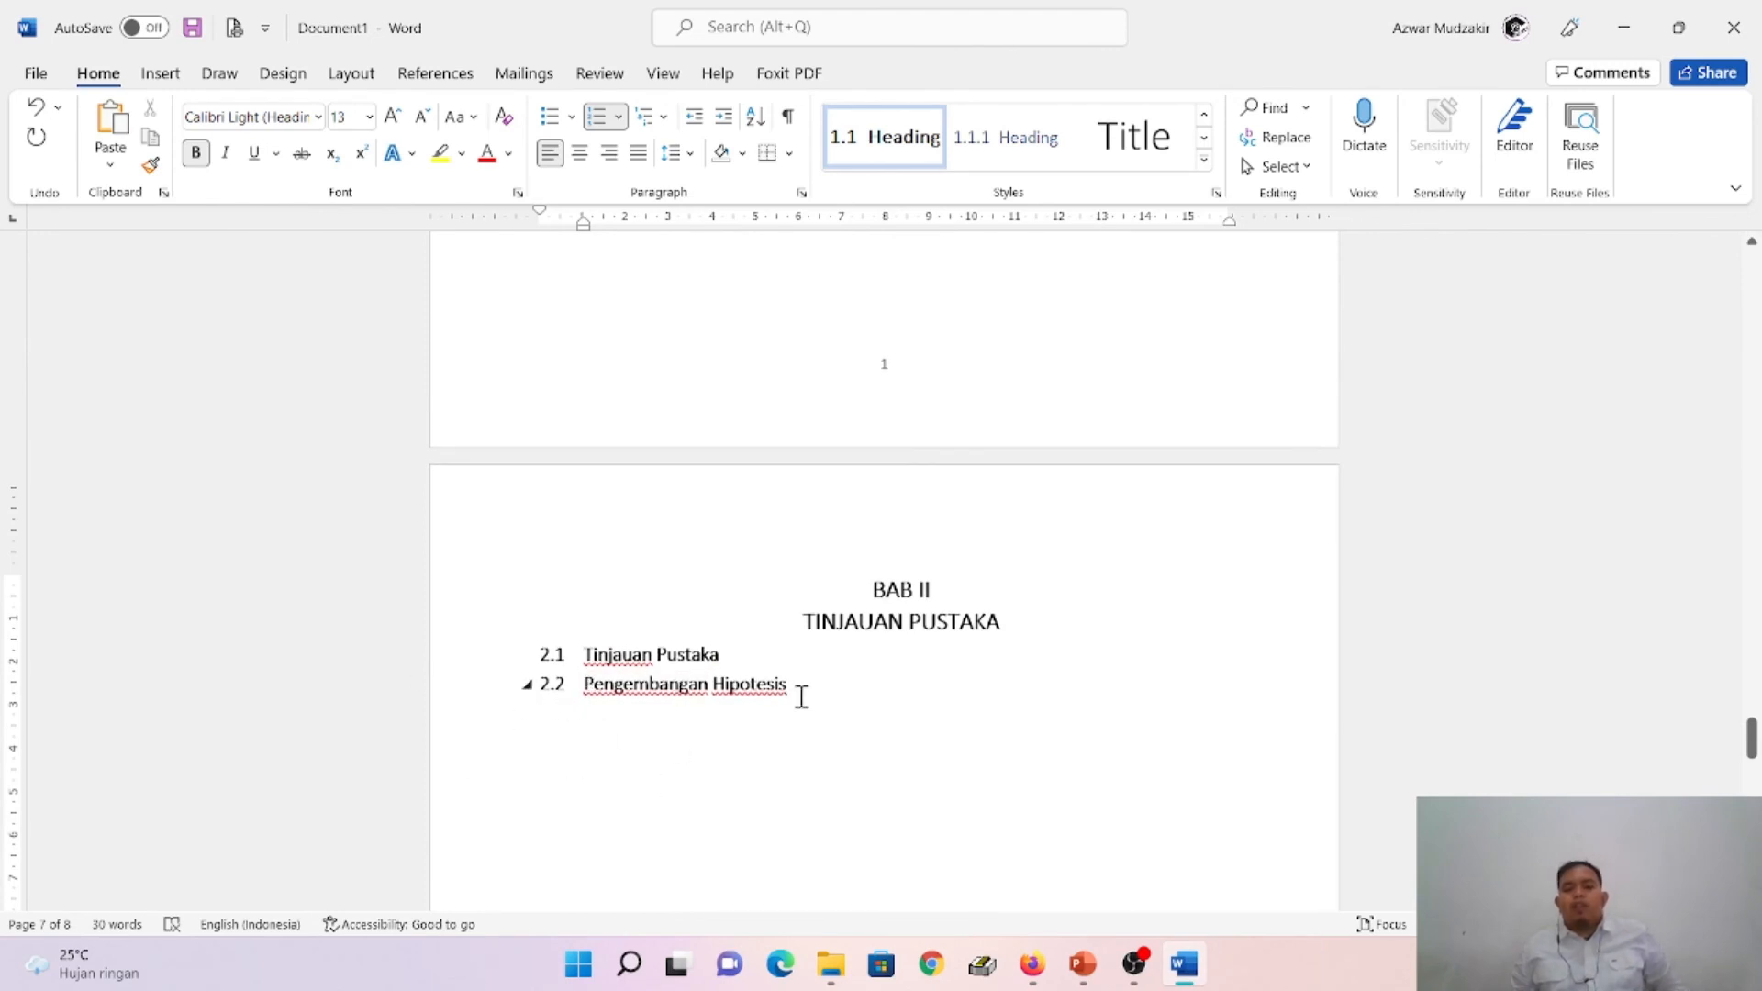
scroll(801, 698, down, 1)
click(1083, 964)
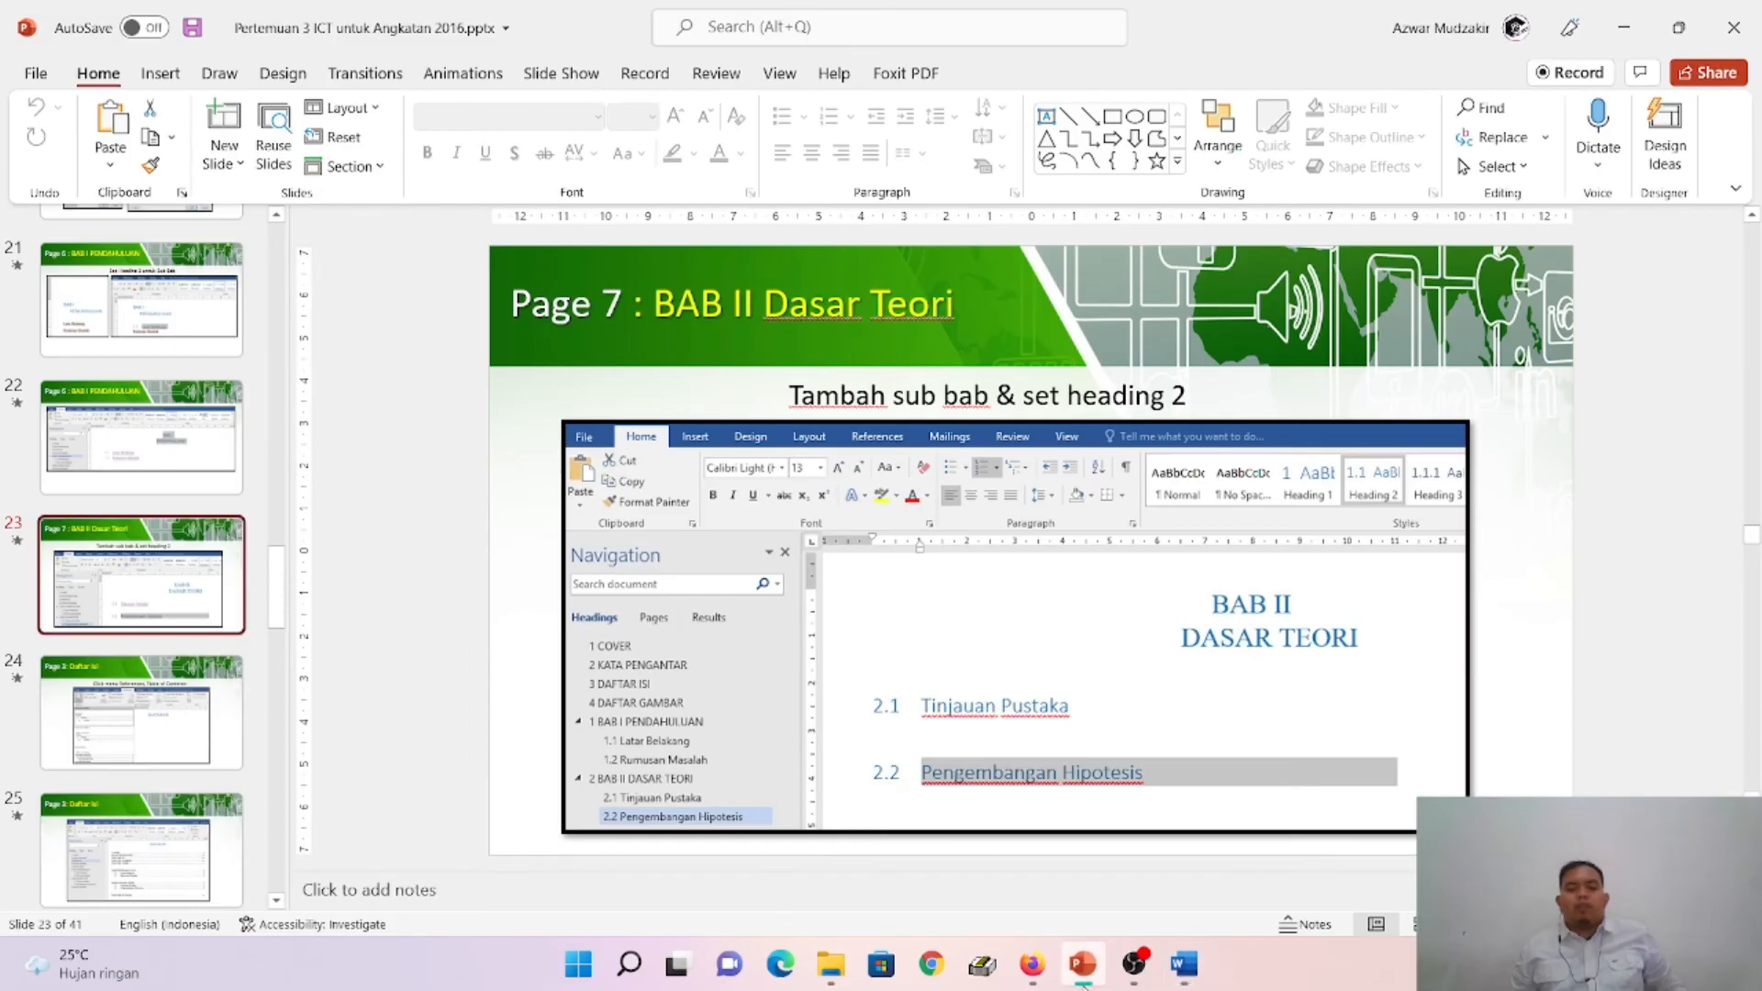
click(1083, 964)
mouse_move(1184, 964)
click(1090, 893)
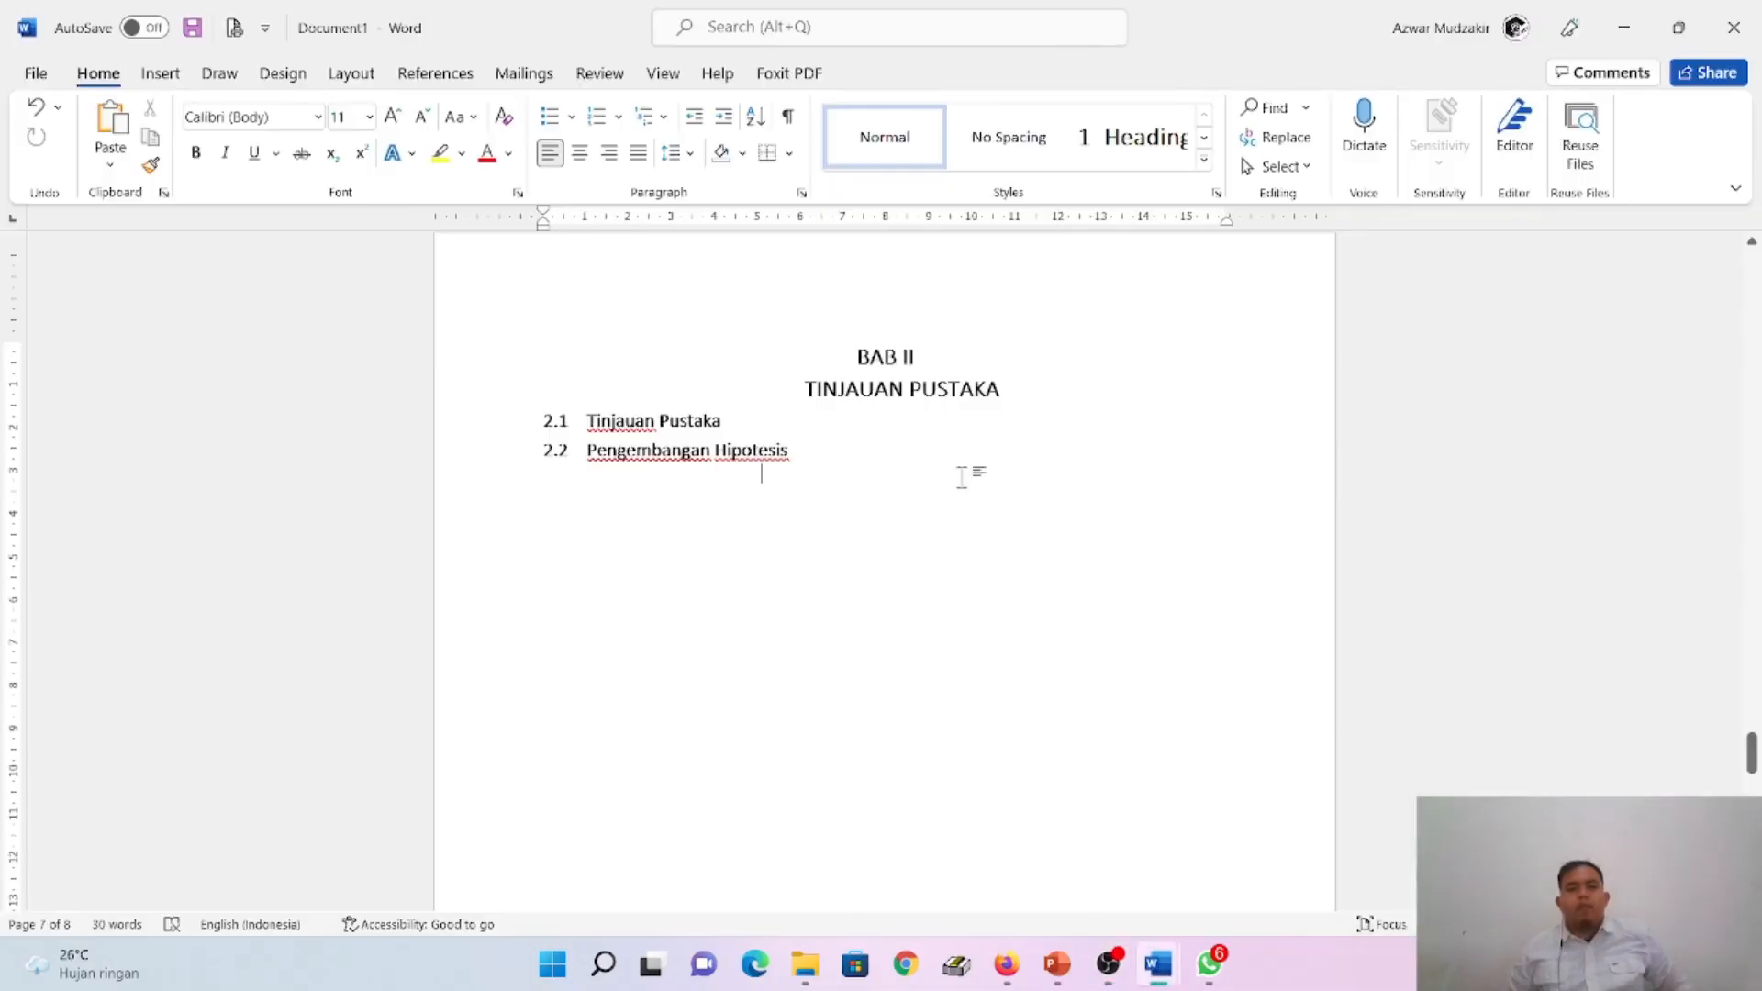
scroll(980, 512, down, 10)
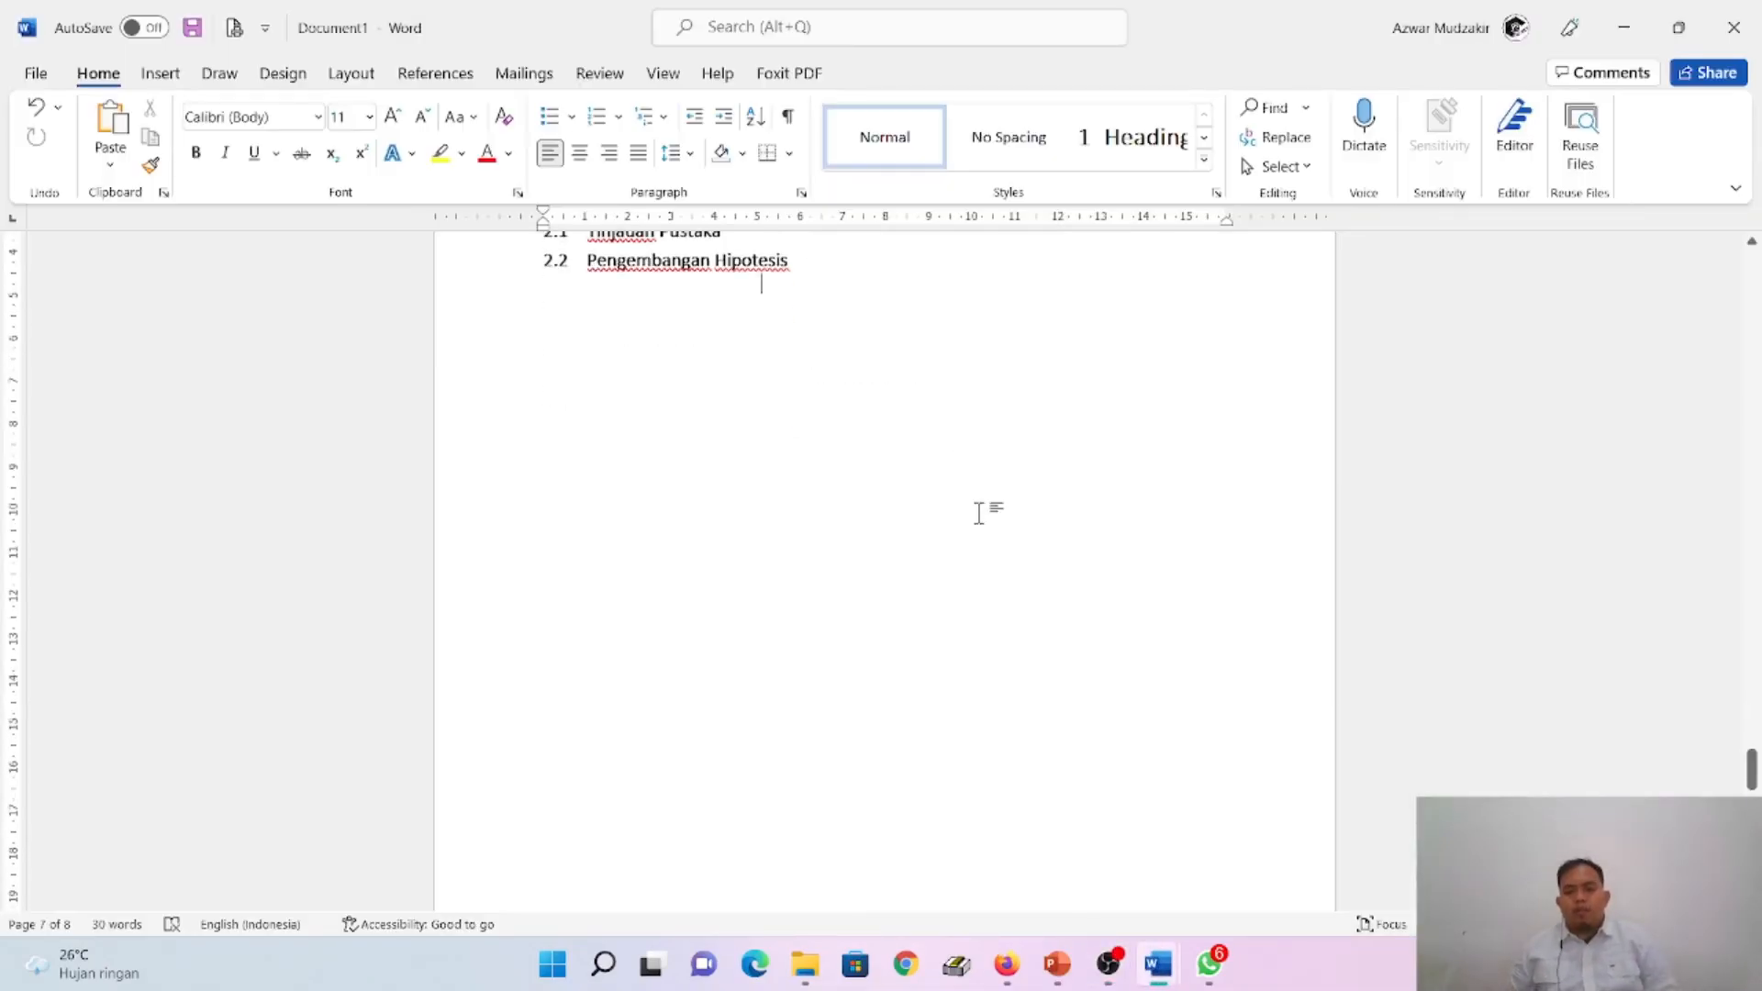
- Insert an Automatic Table 1 table of contents on the empty line below the DAFTAR ISI title
scroll(981, 516, down, 5)
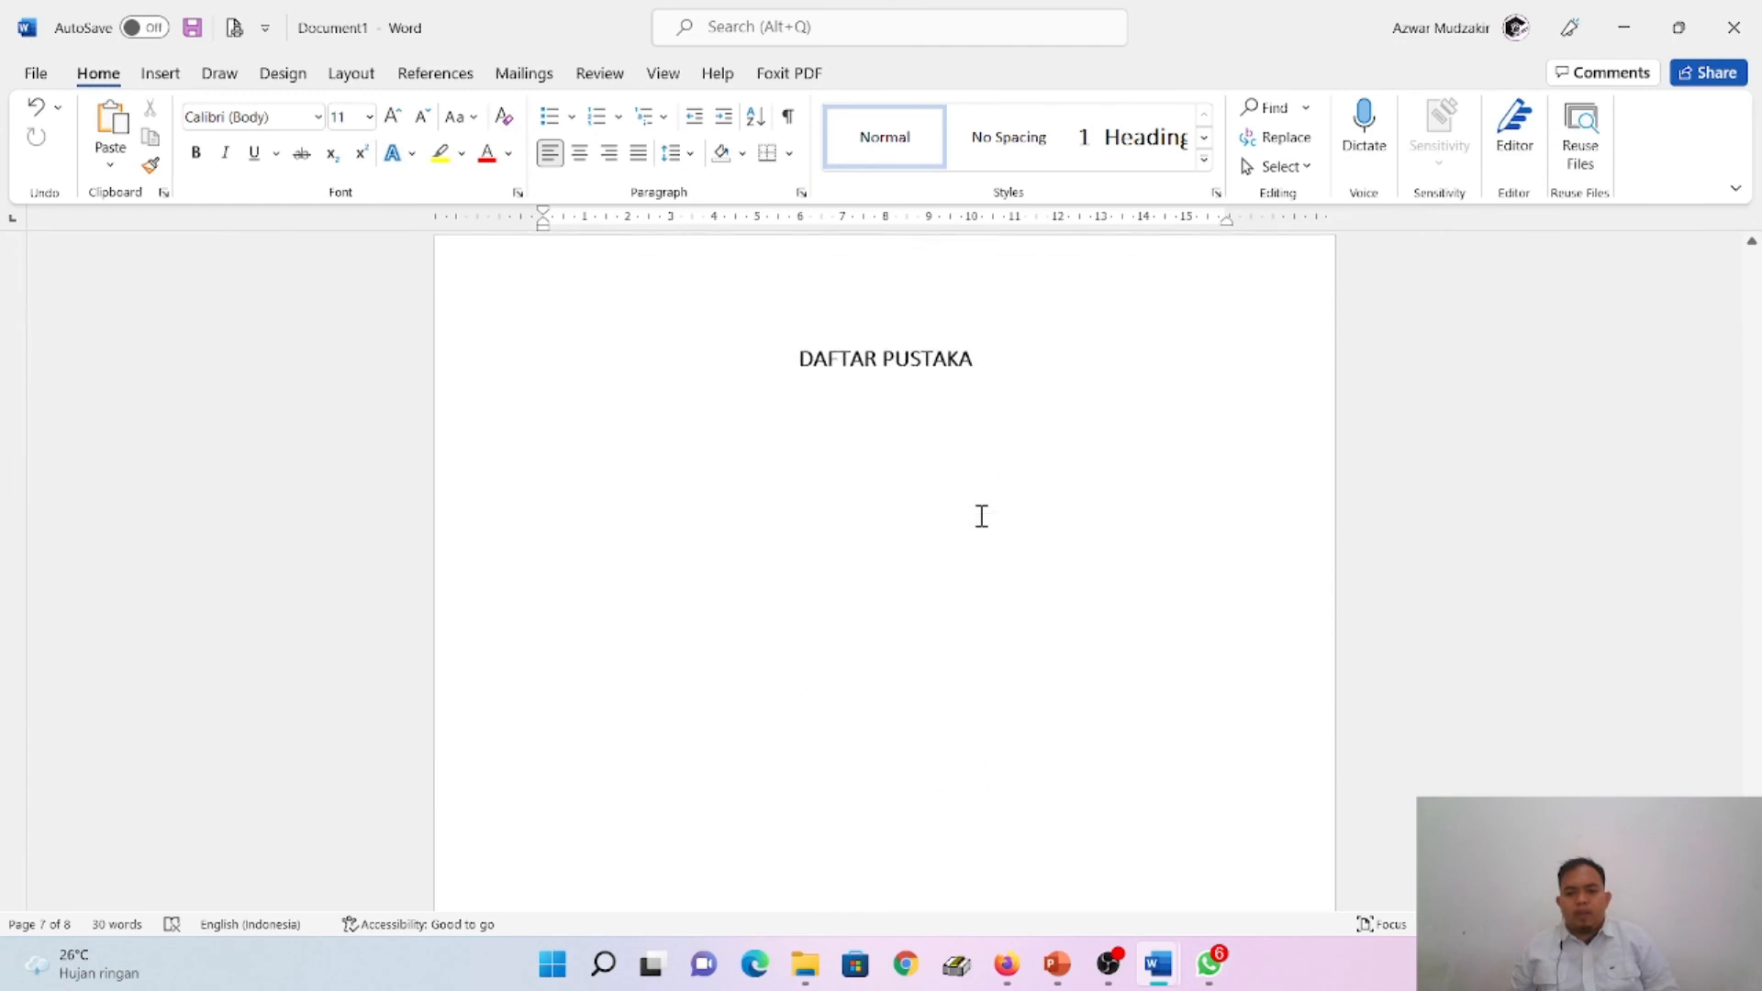
scroll(884, 569, up, 20)
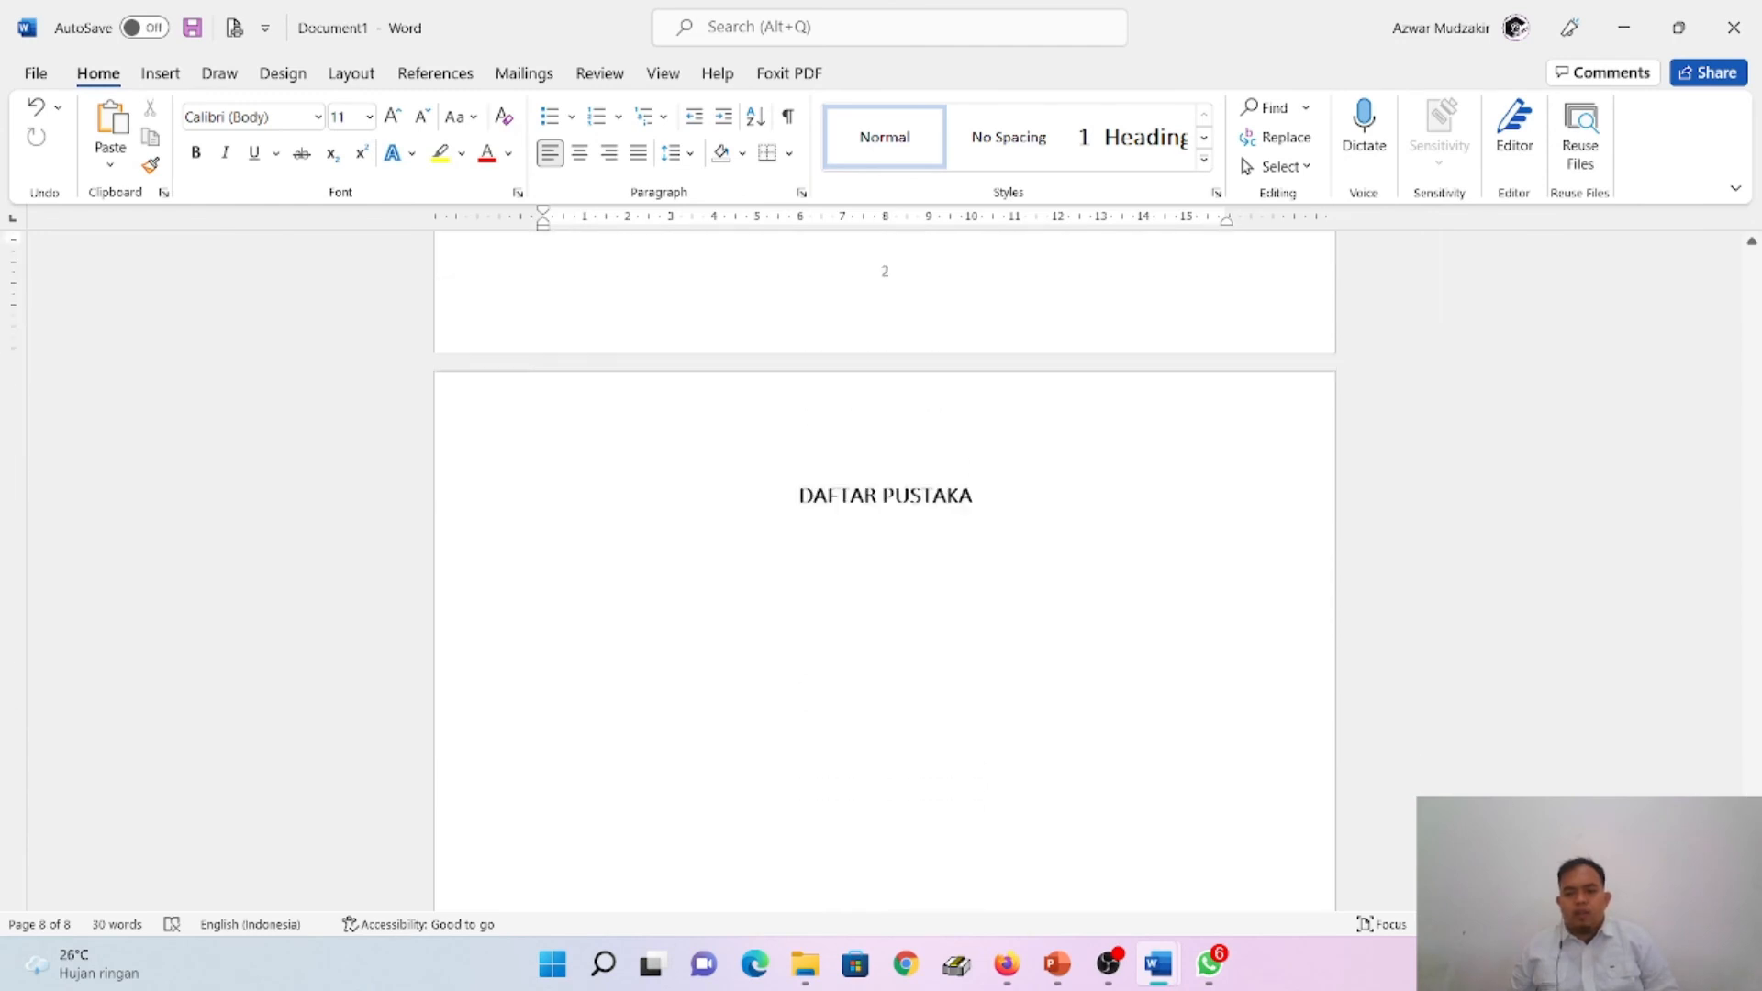
scroll(885, 569, up, 15)
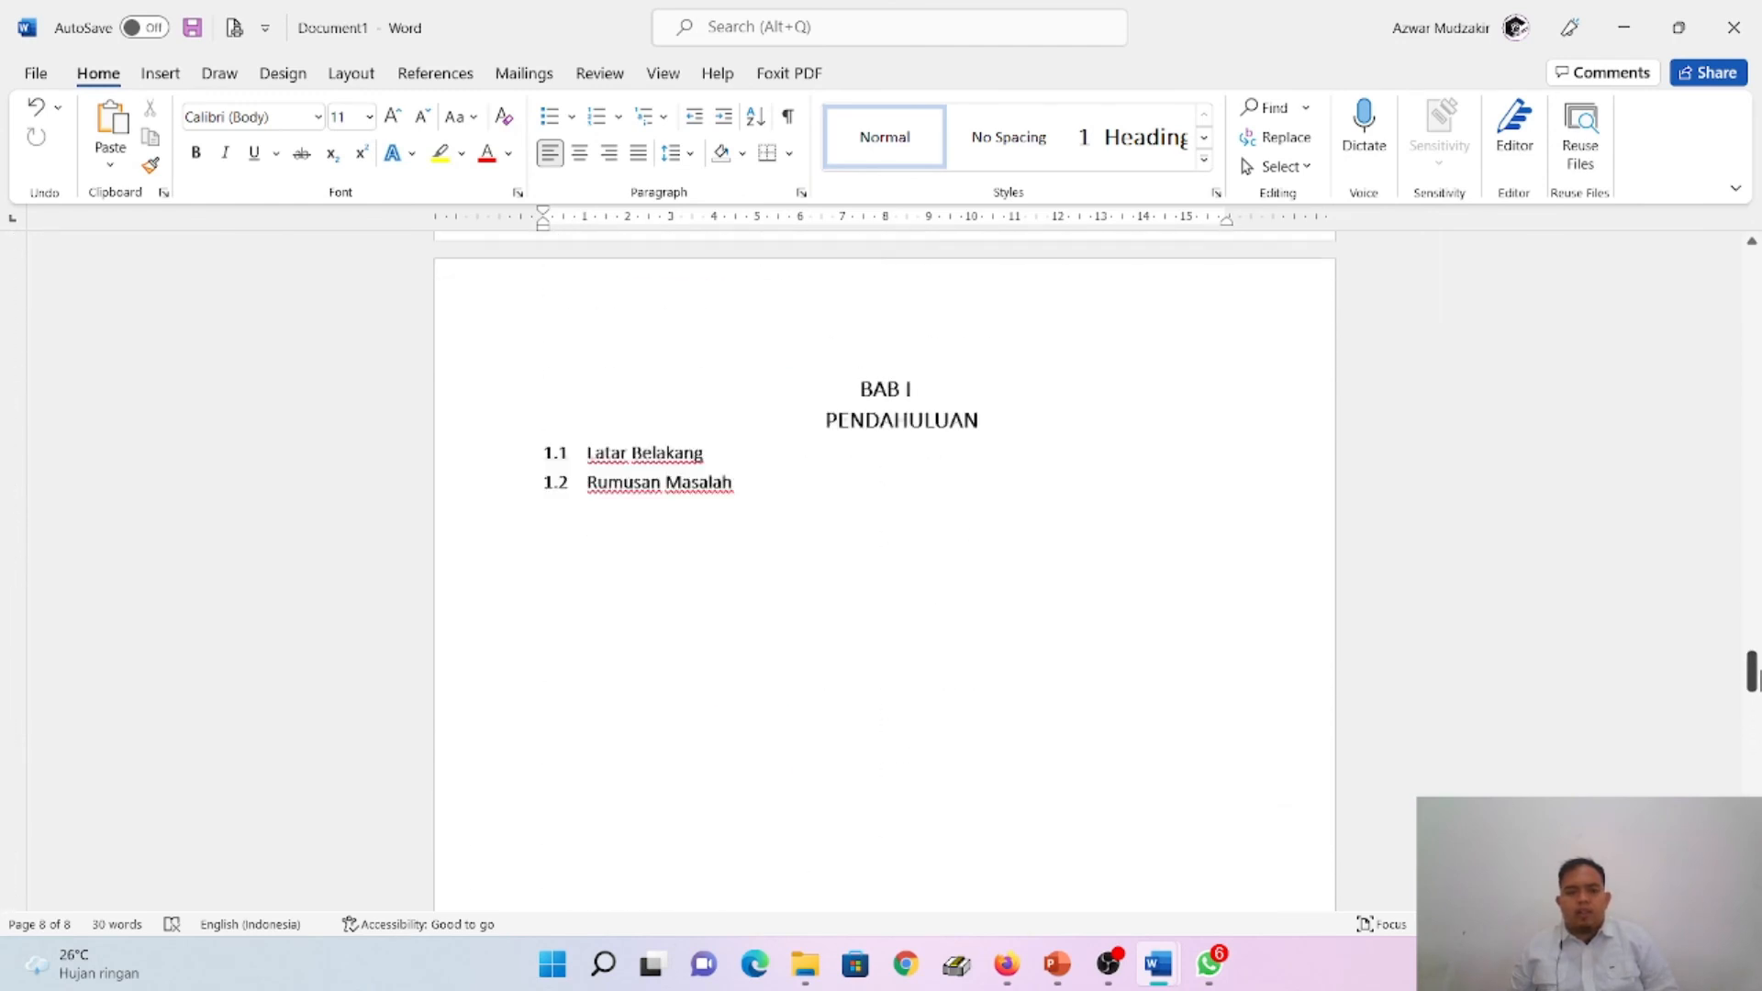
scroll(885, 569, up, 20)
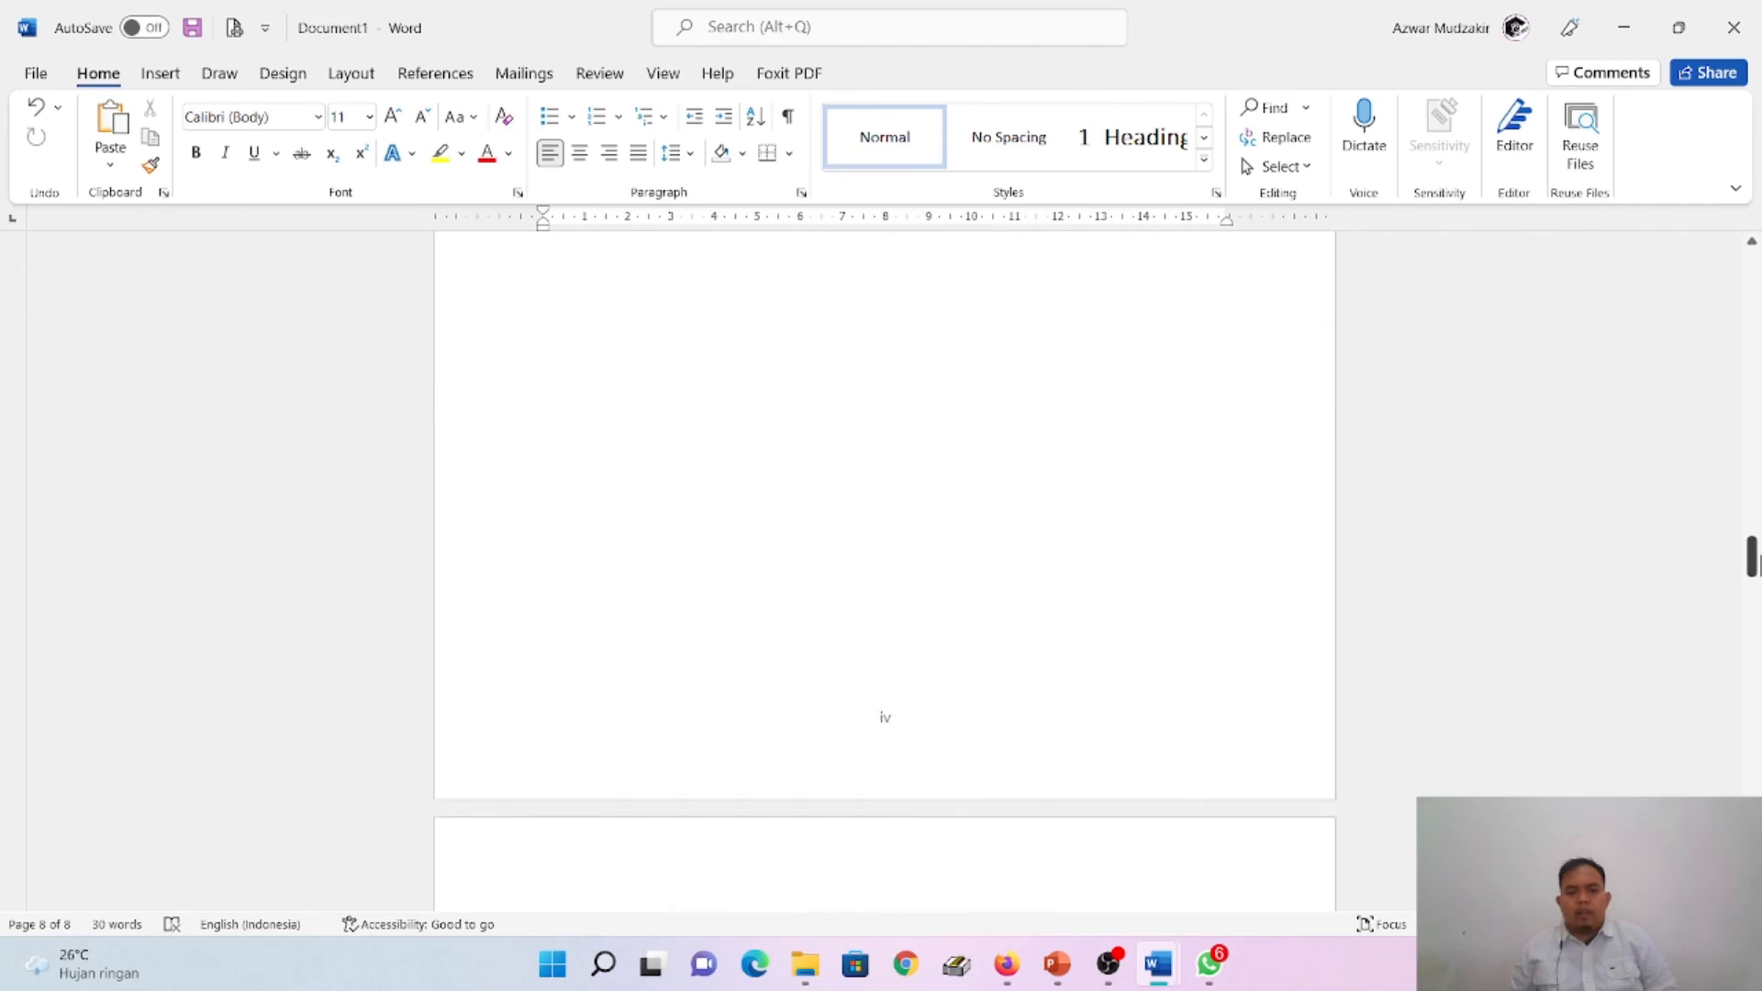
scroll(884, 569, up, 3)
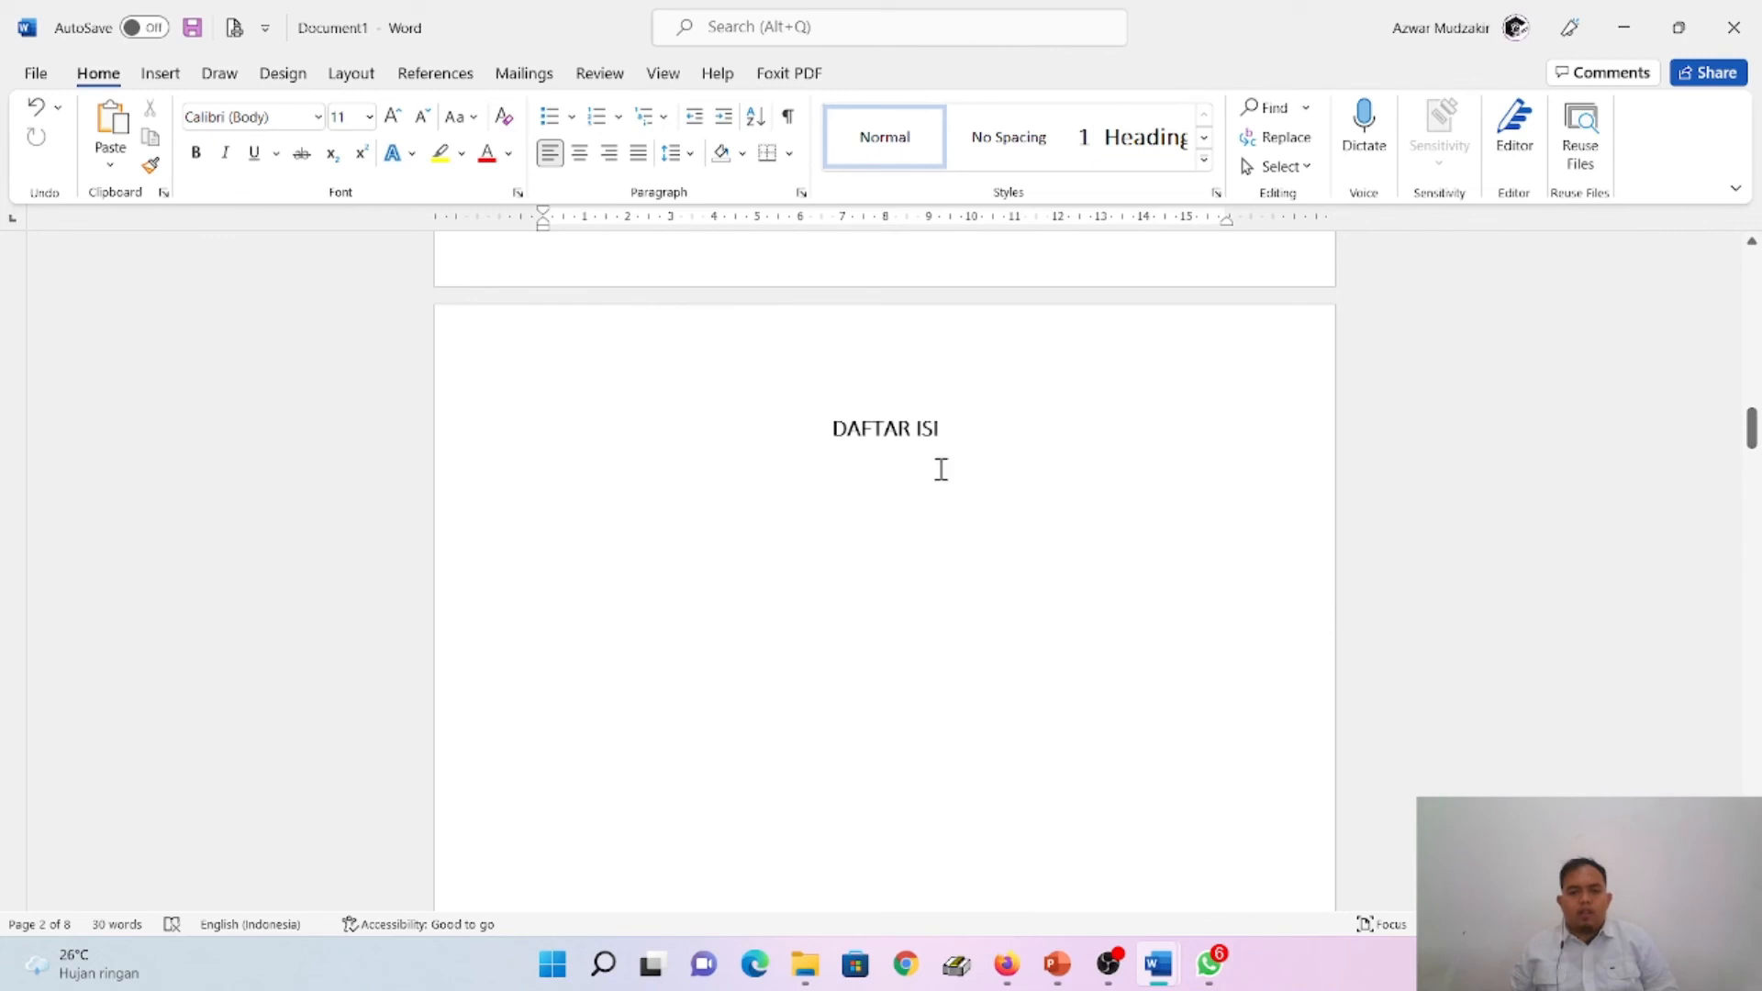
click(968, 437)
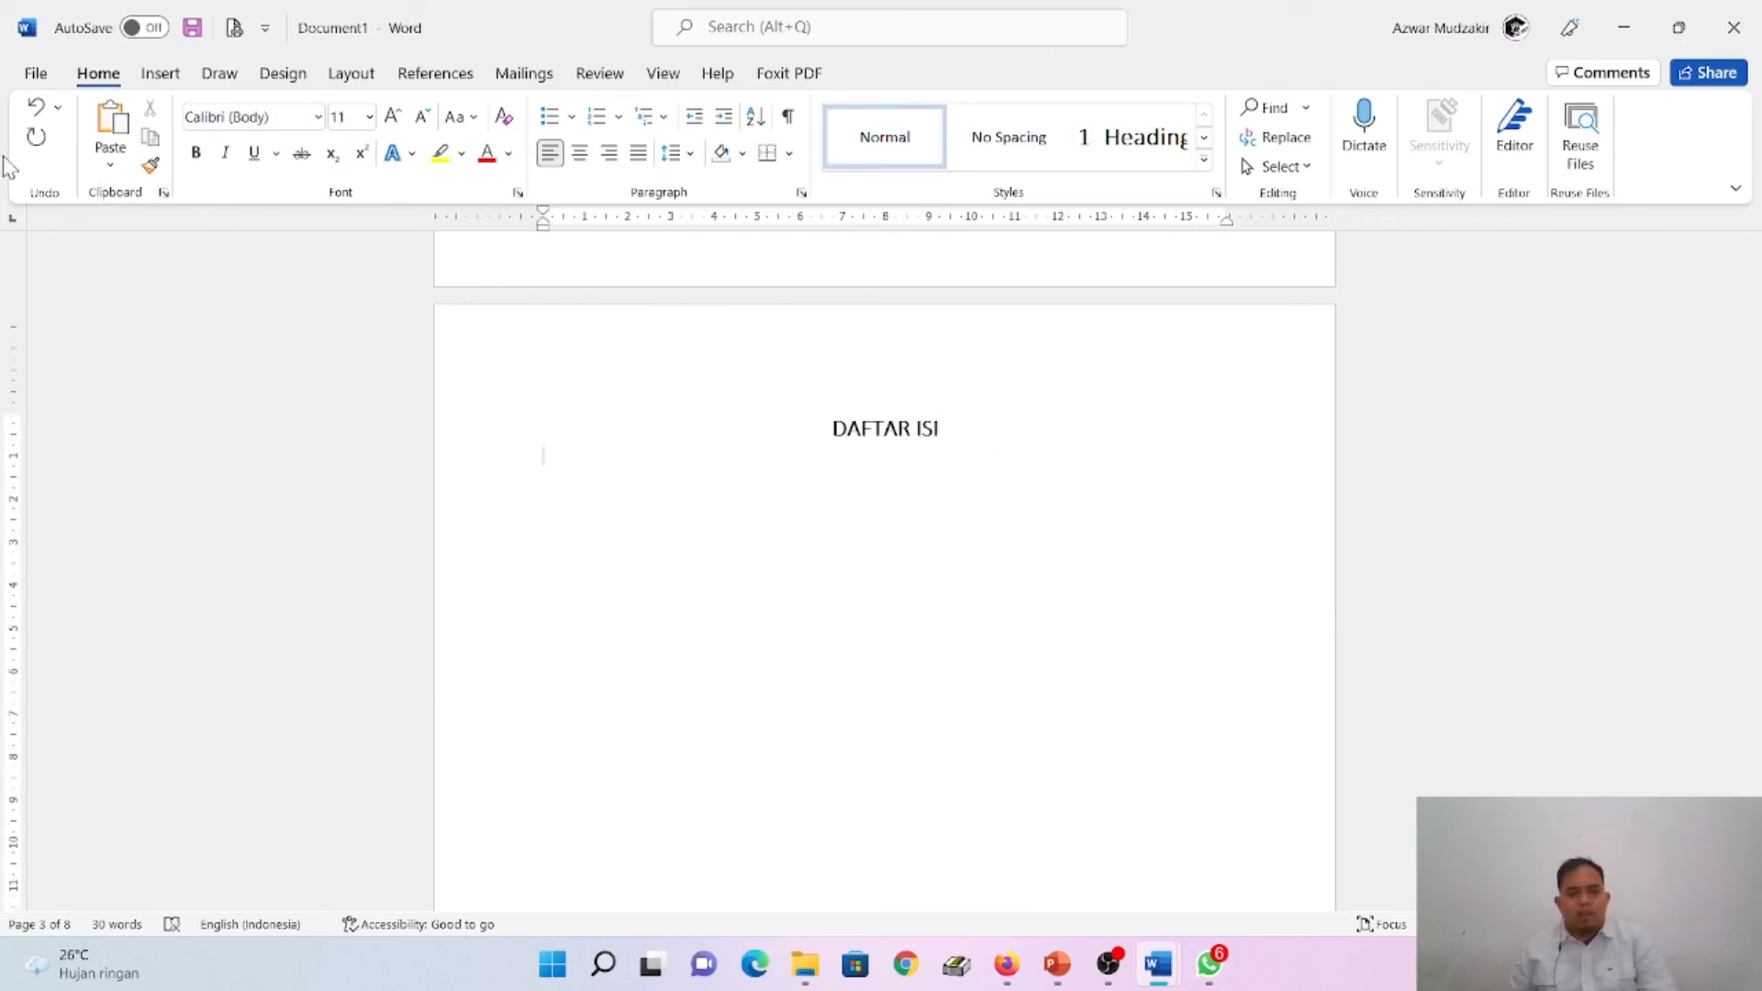
click(435, 73)
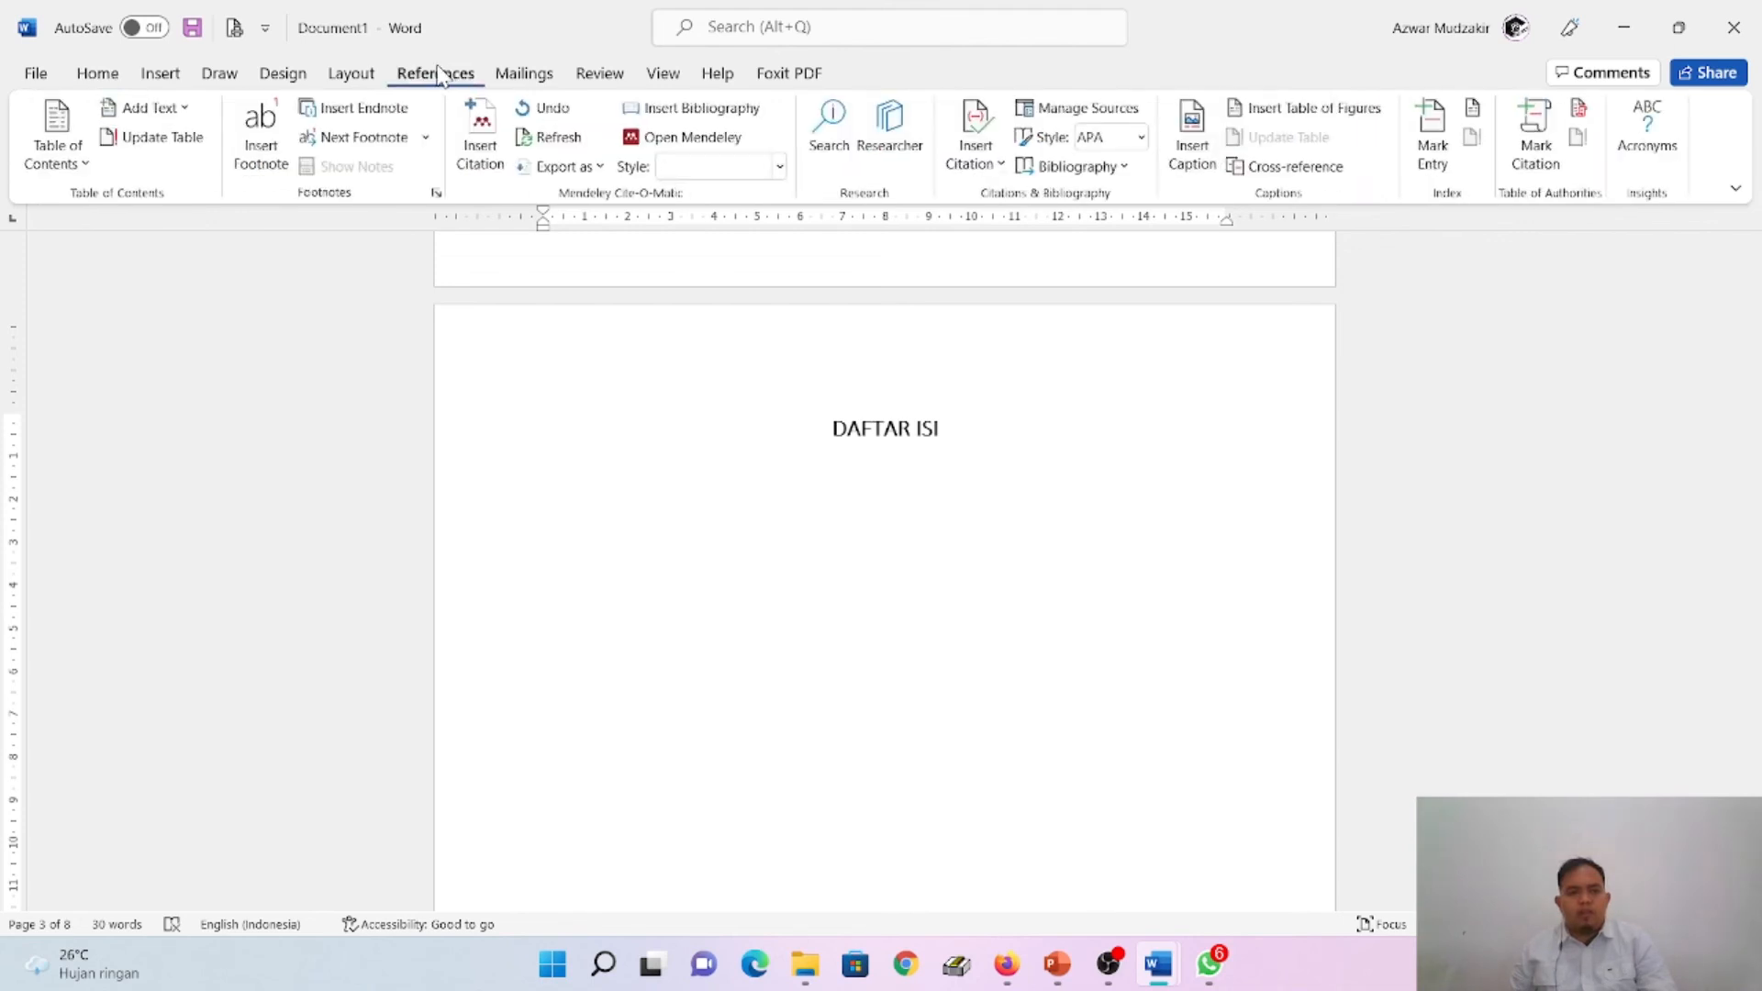
click(76, 170)
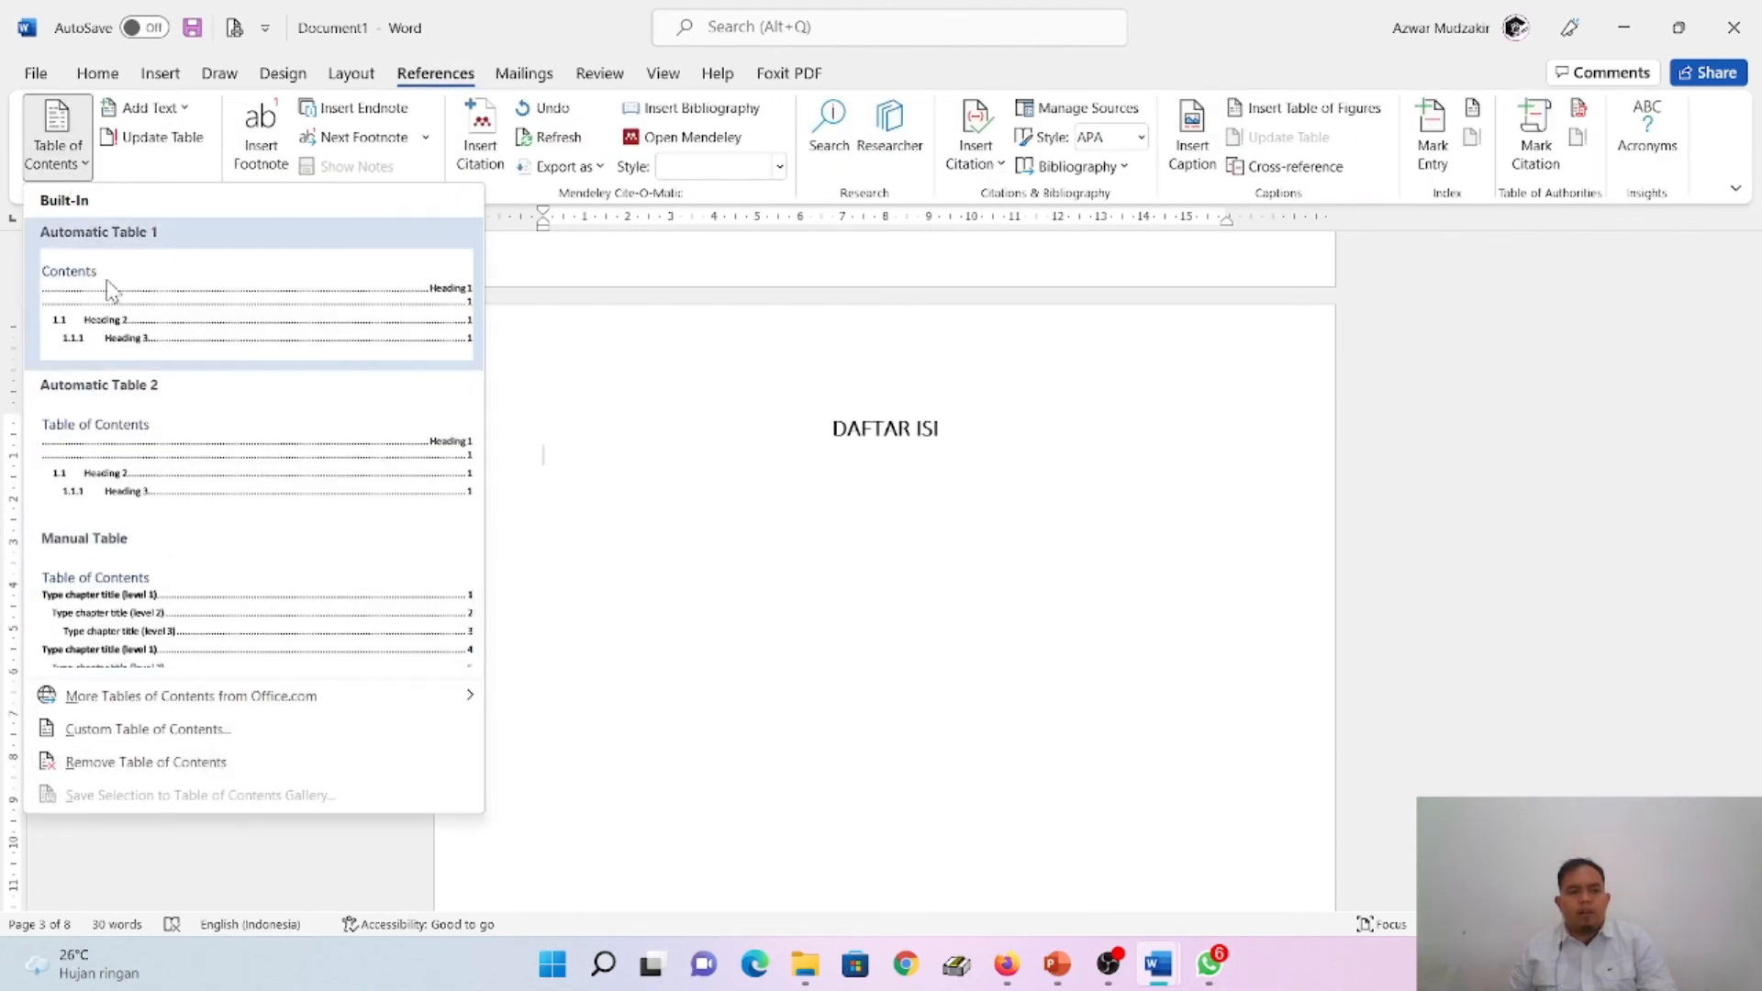
click(181, 298)
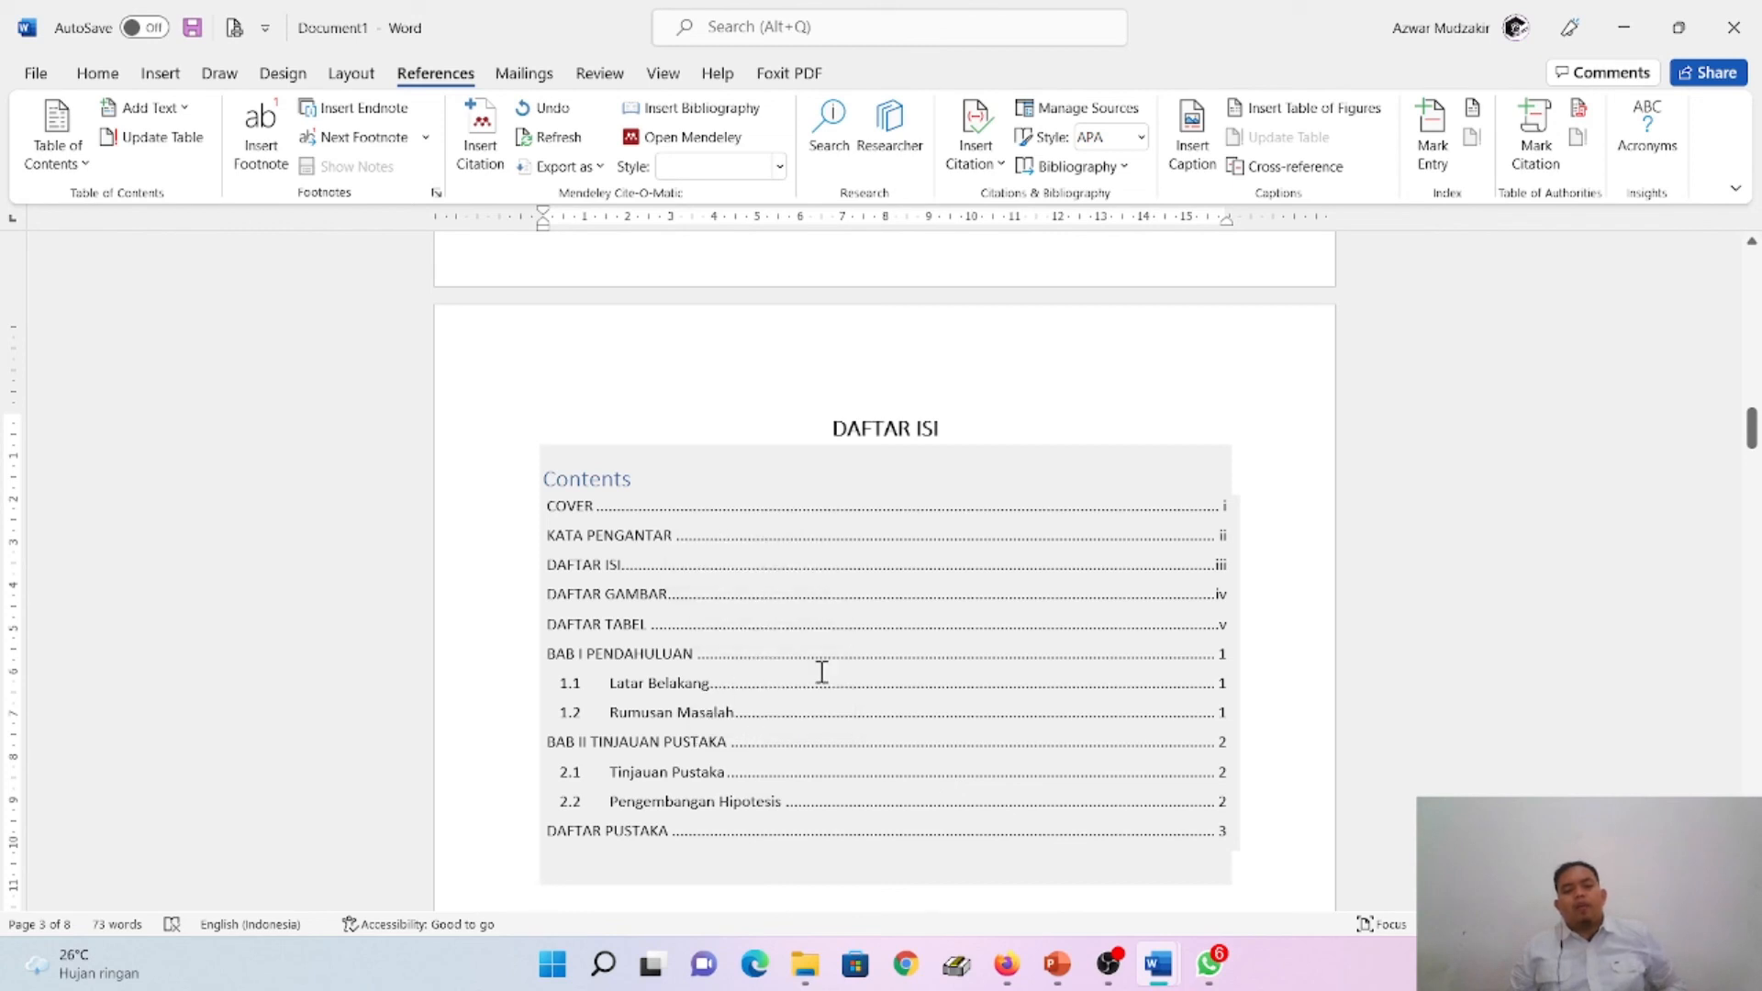
- Add the sub-chapter text "Batasan Masalah" on a new line below Rumusan Masalah in BAB I PENDAHULUAN
scroll(818, 687, down, 3)
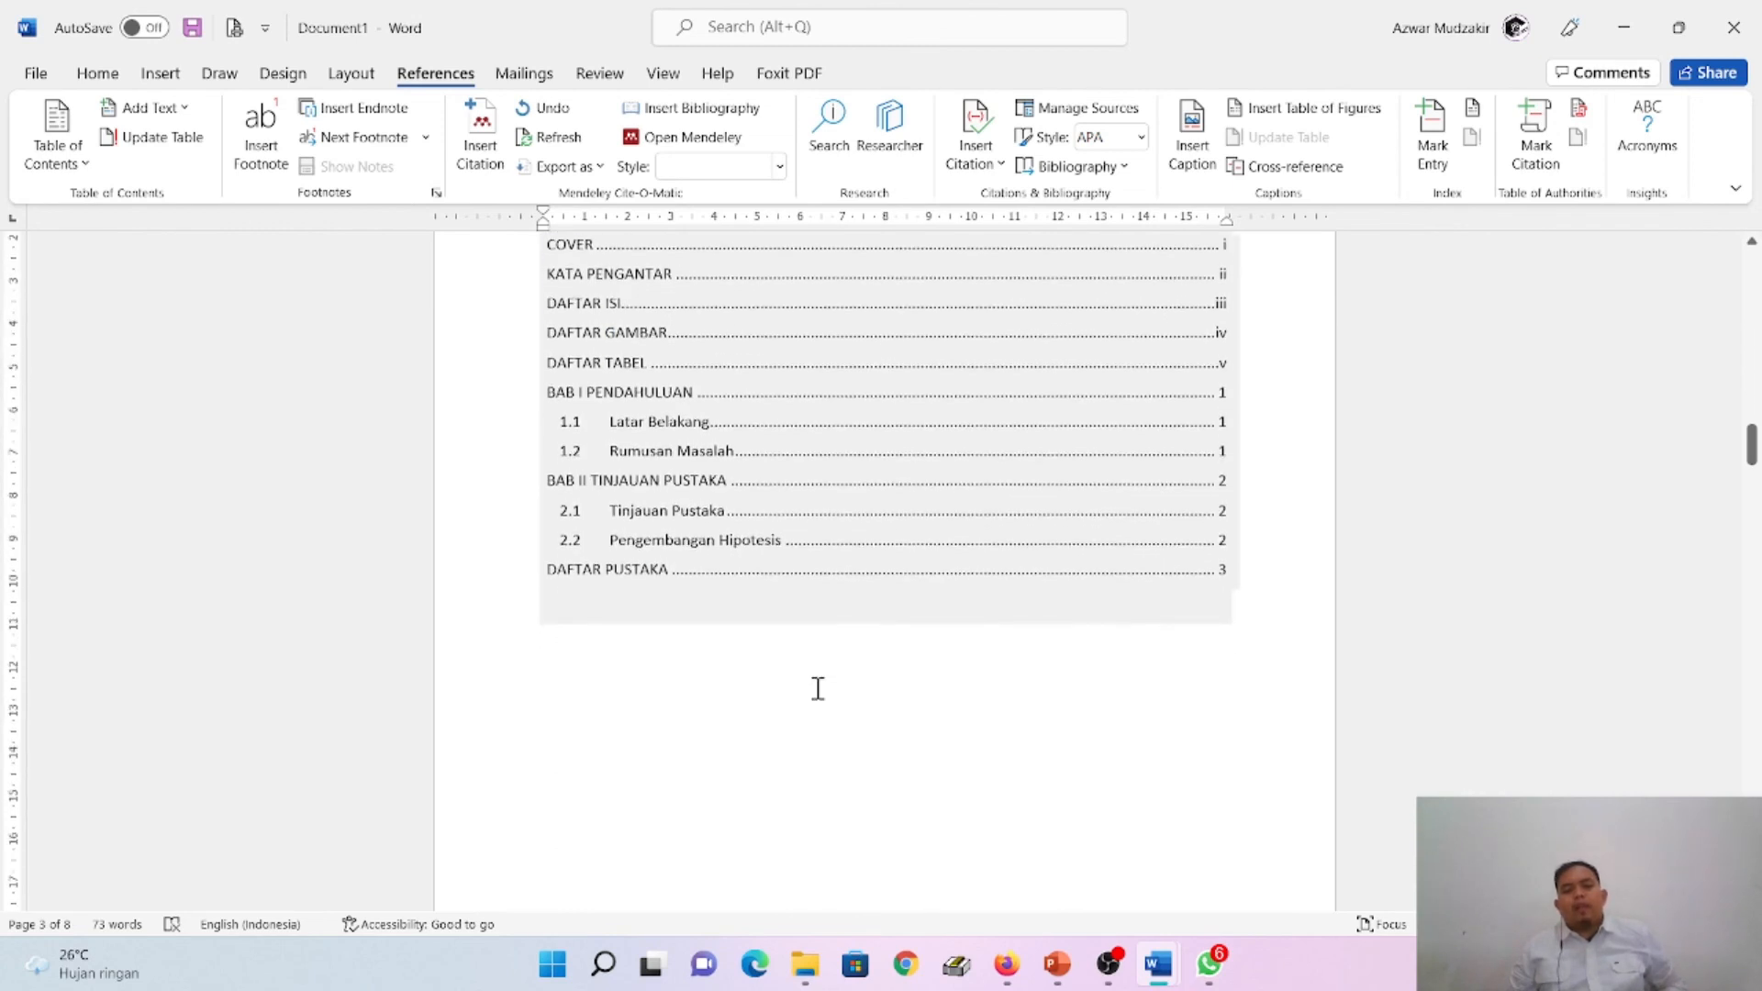
scroll(944, 464, down, 10)
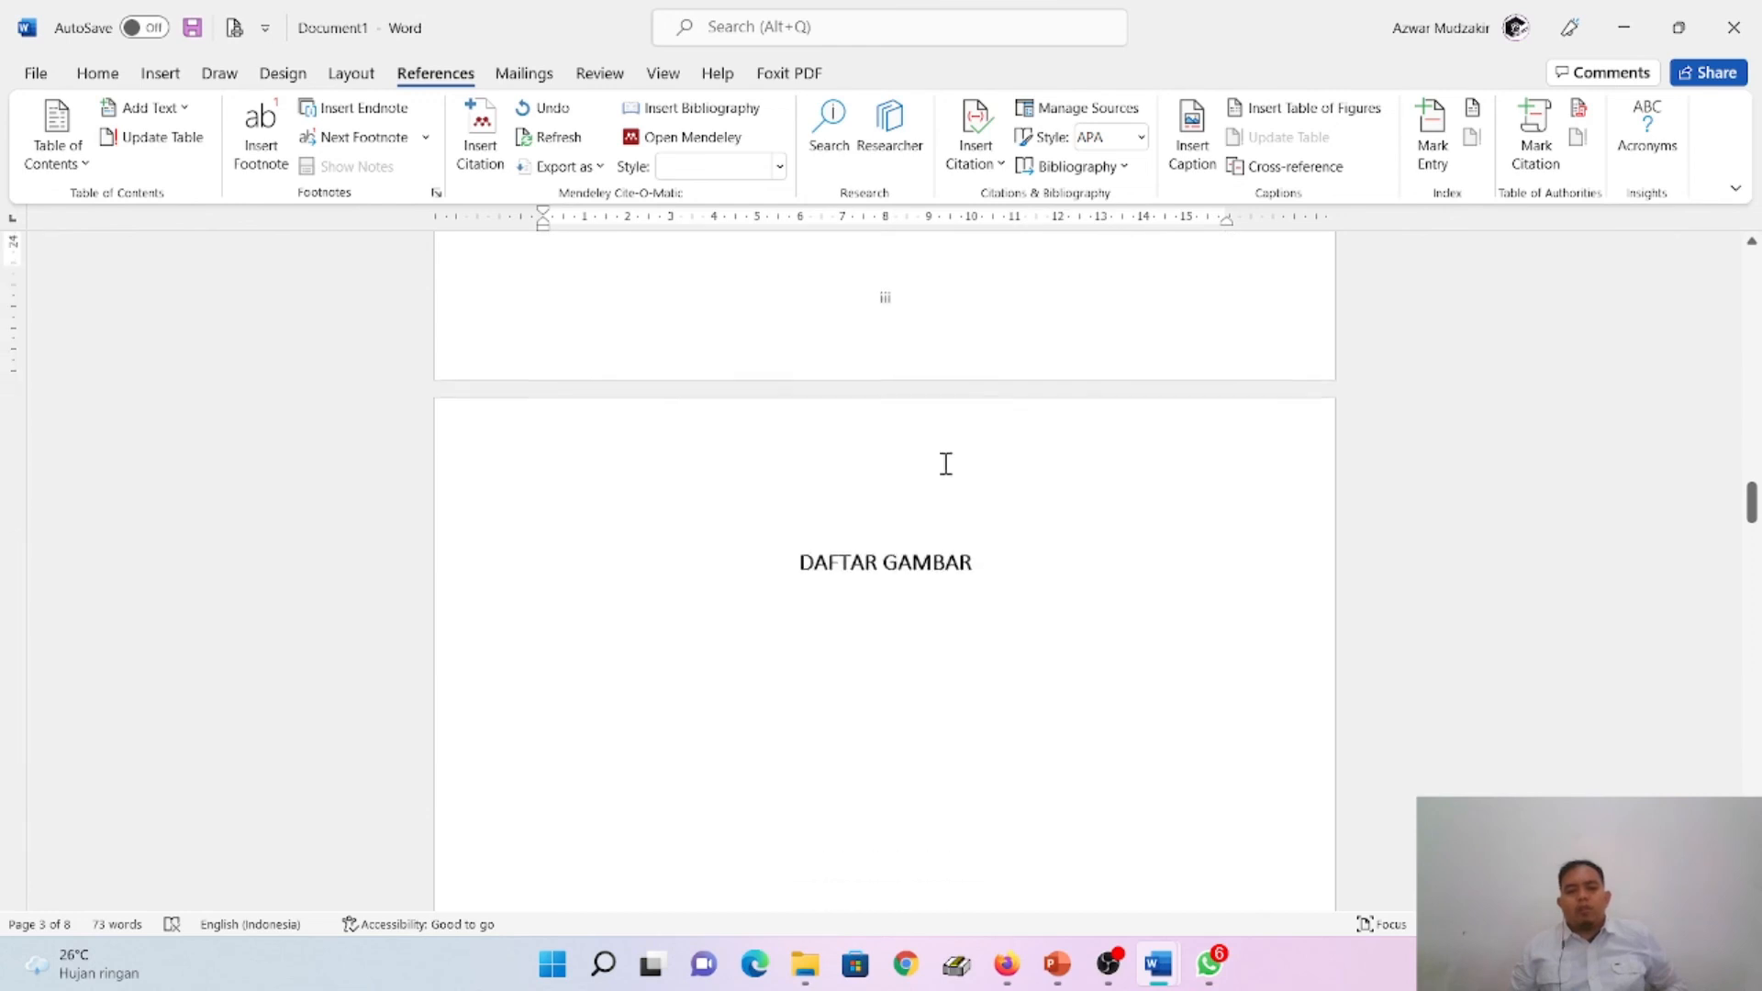
scroll(945, 463, up, 11)
scroll(945, 459, up, 1)
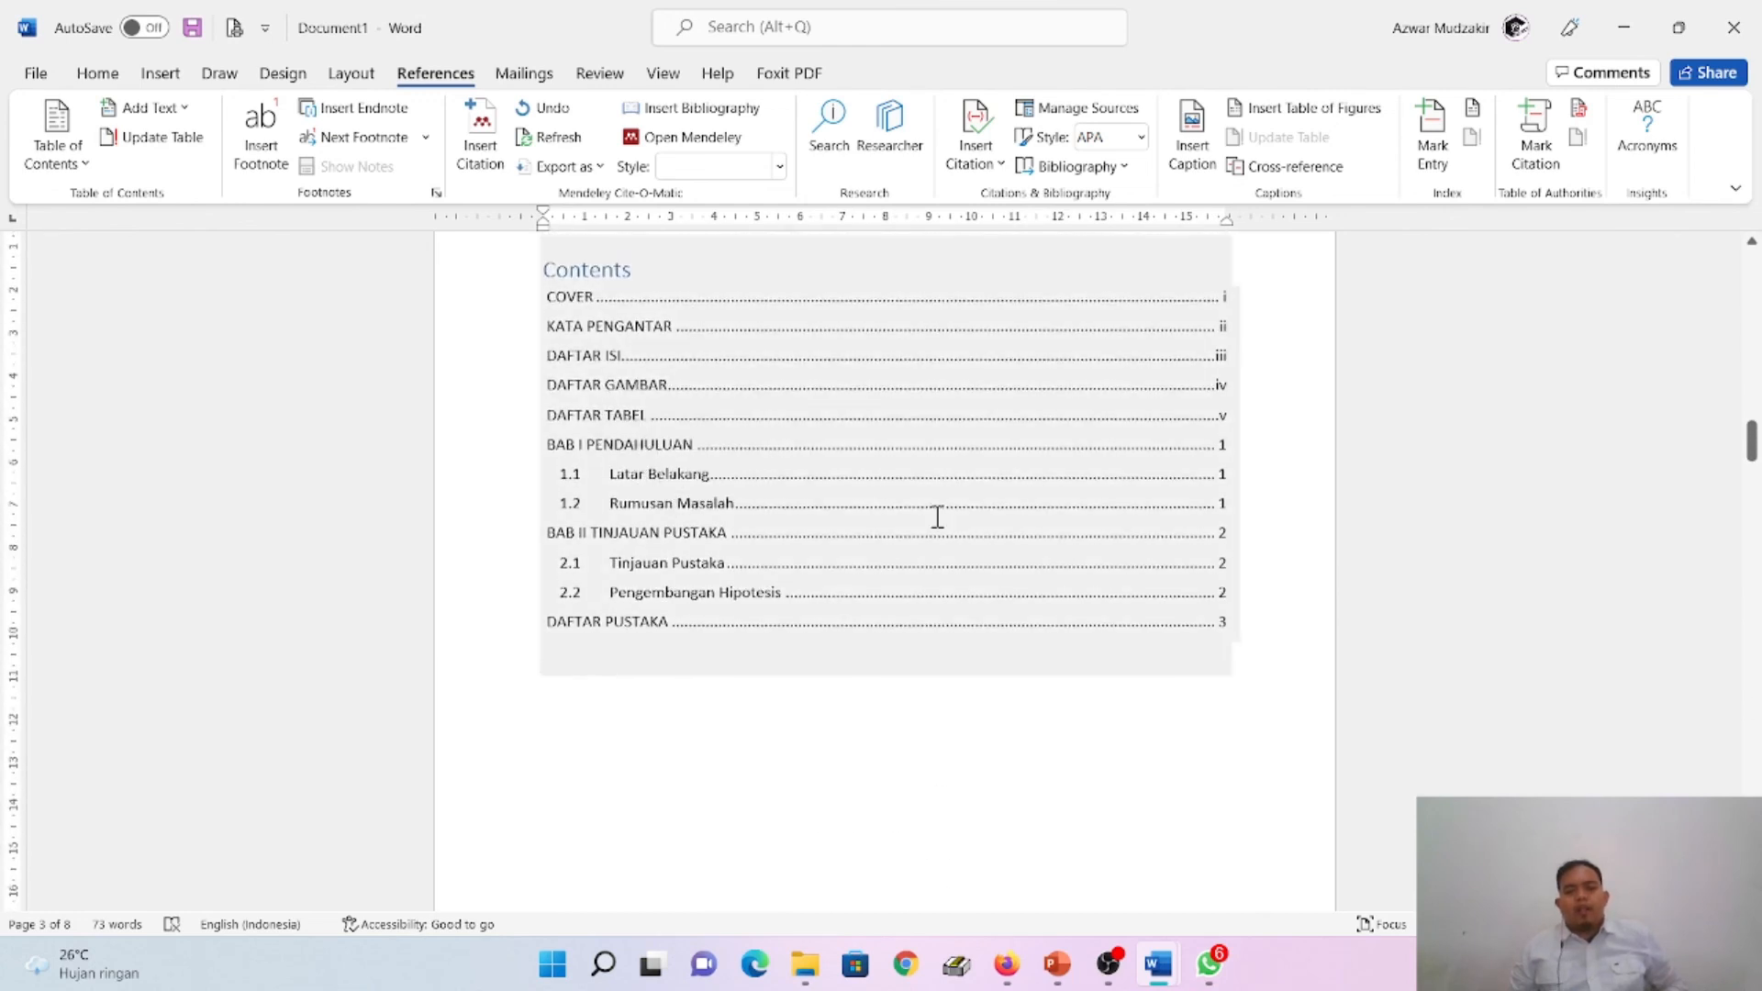
scroll(940, 514, down, 9)
scroll(941, 514, down, 20)
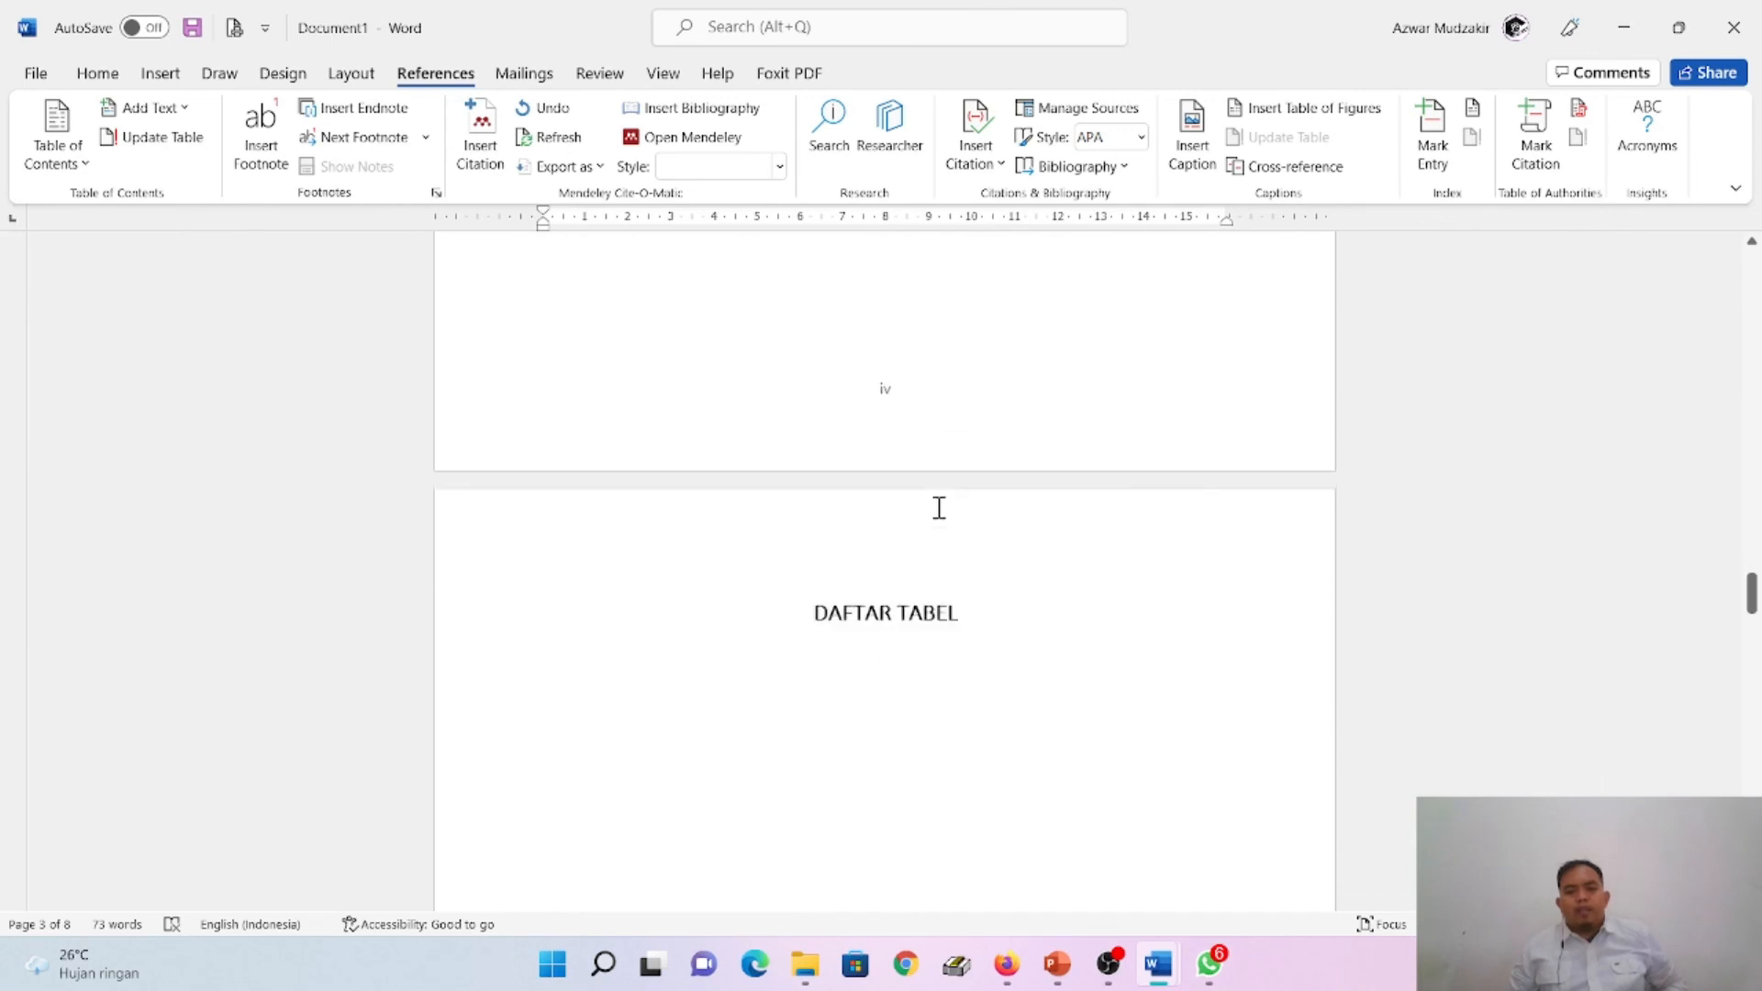
scroll(939, 506, down, 3)
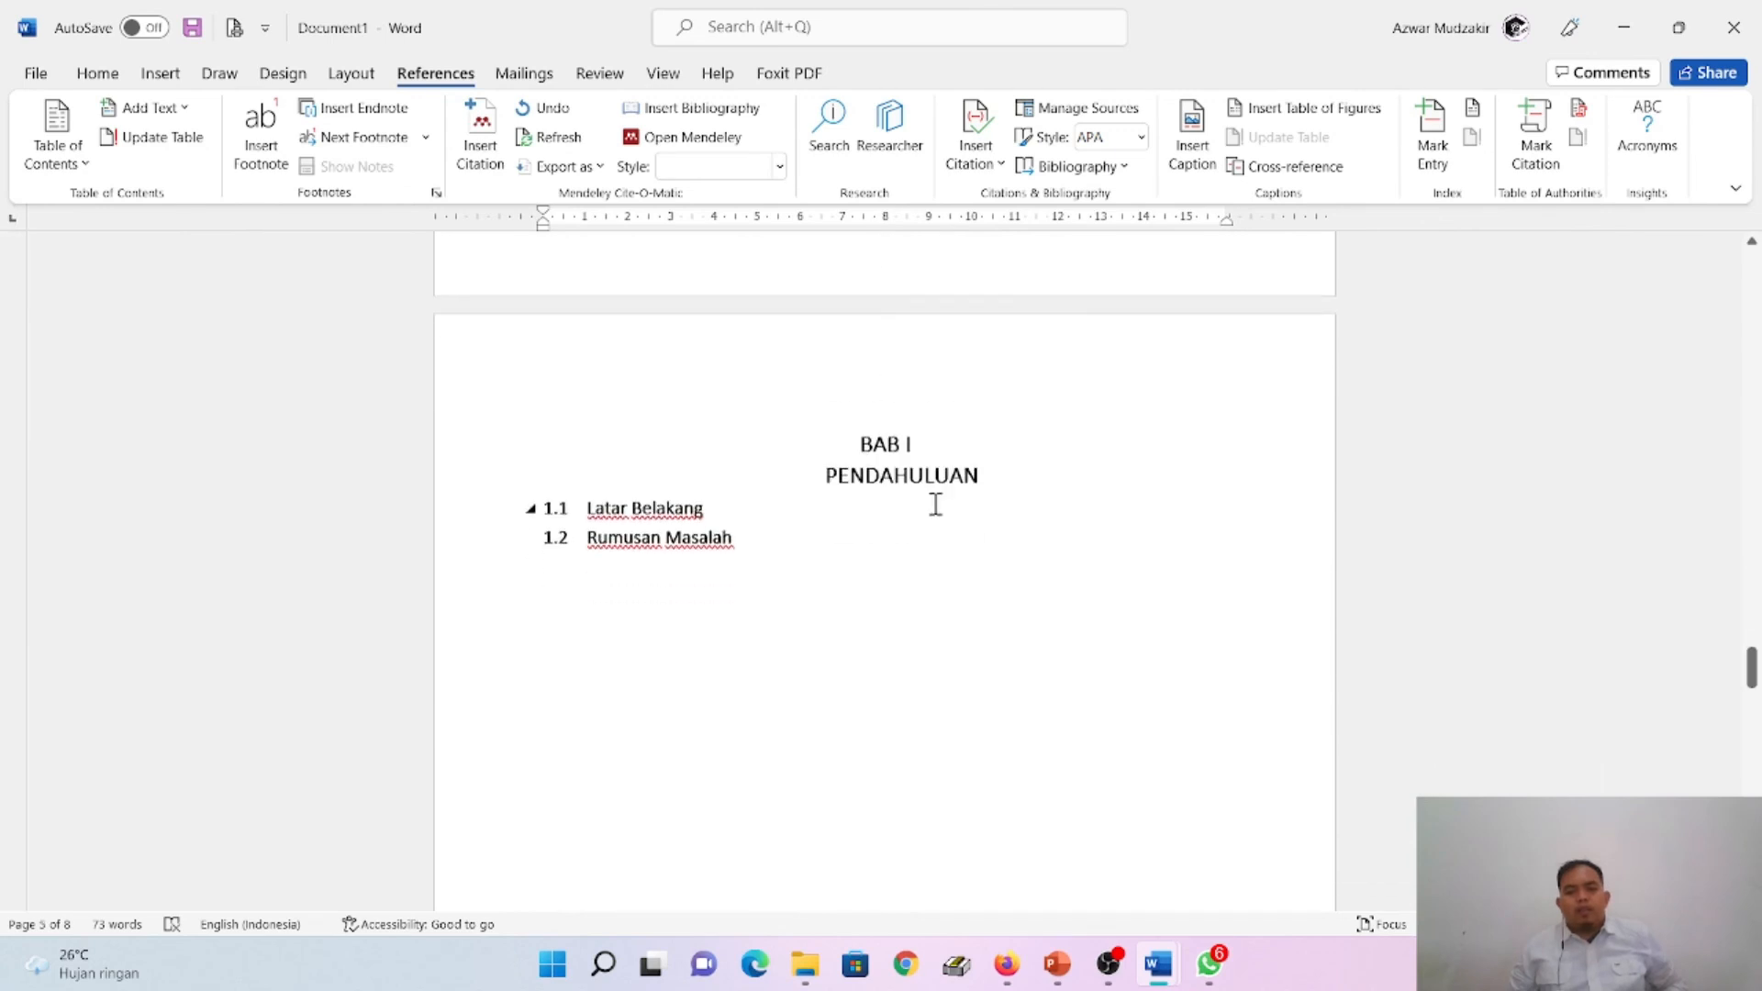
click(750, 532)
key(Return)
key(Return)
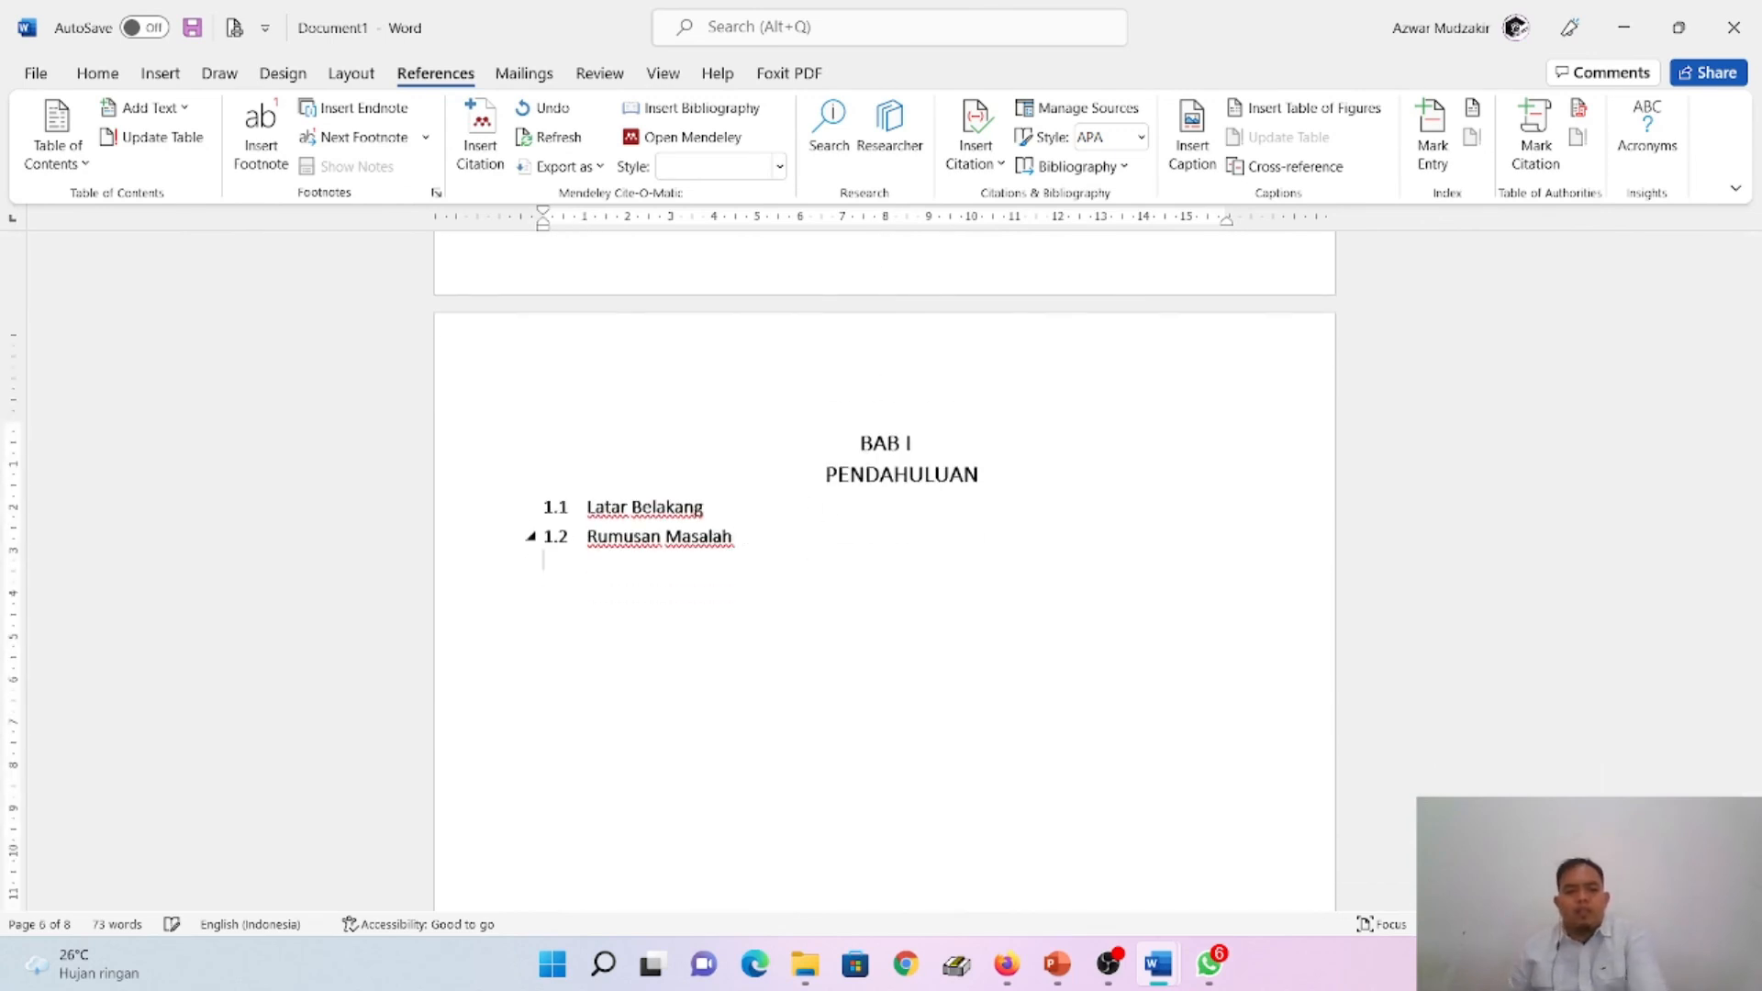
text(Bata)
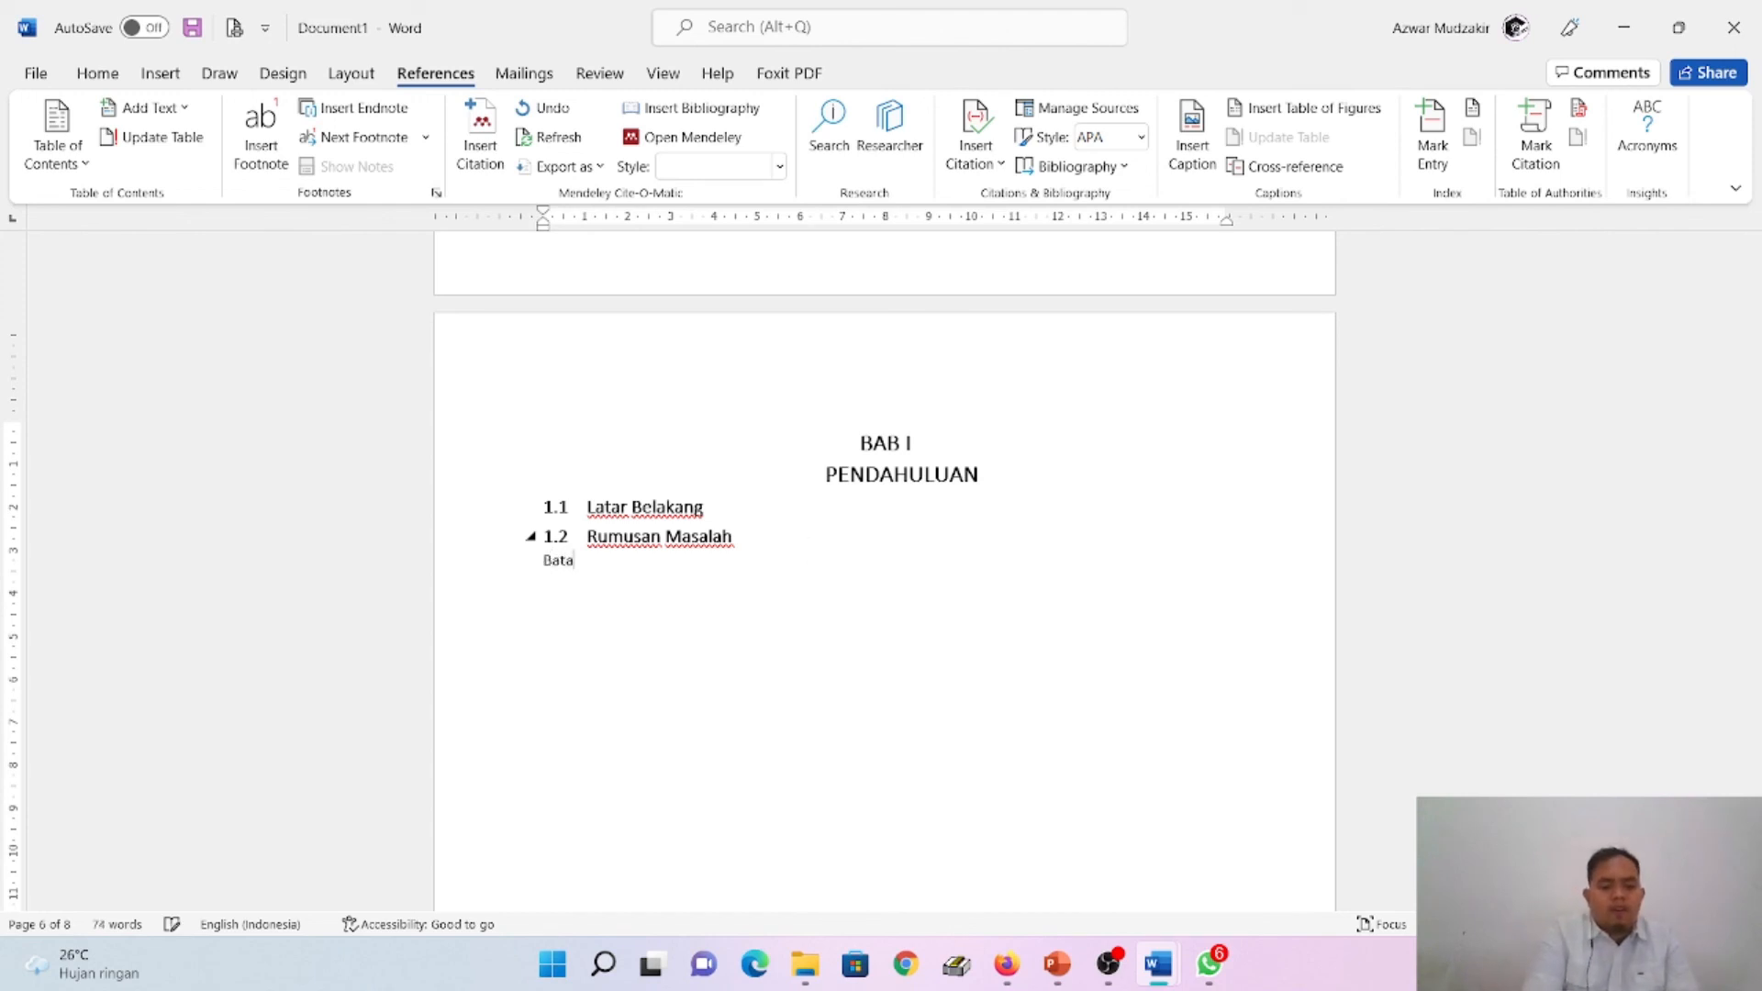
text(san Masalah)
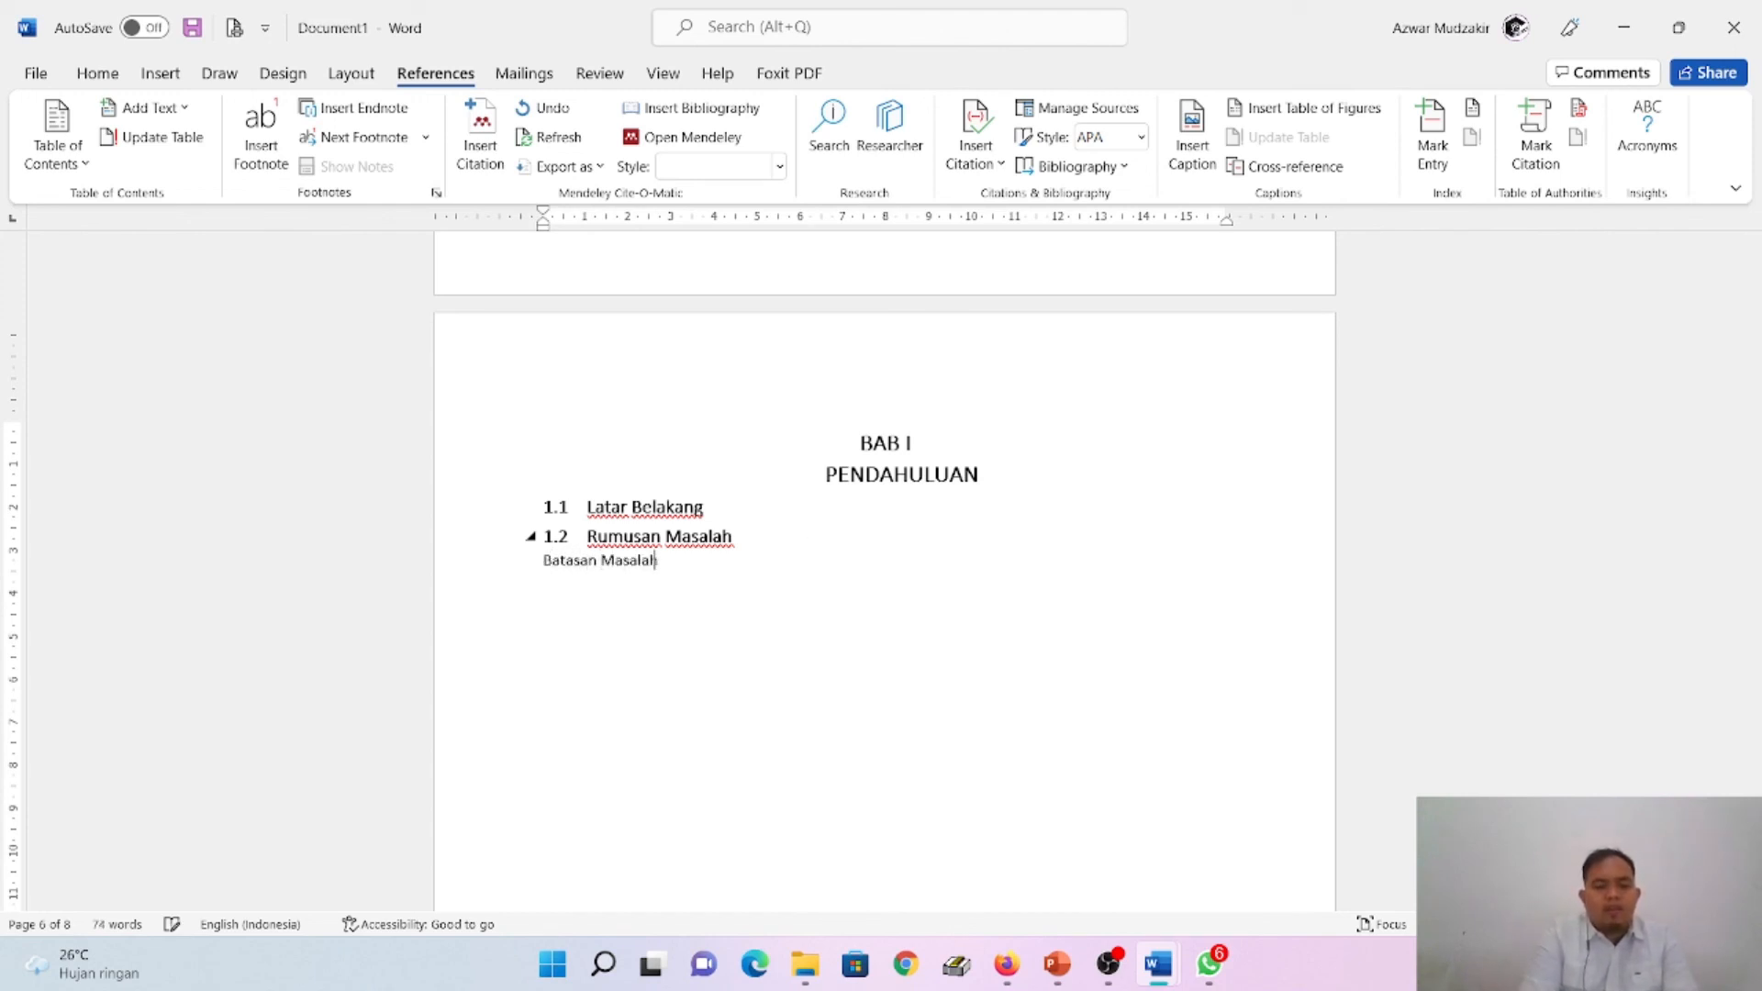
- Apply the Heading 2 style to the Batasan Masalah line
click(98, 74)
click(1203, 161)
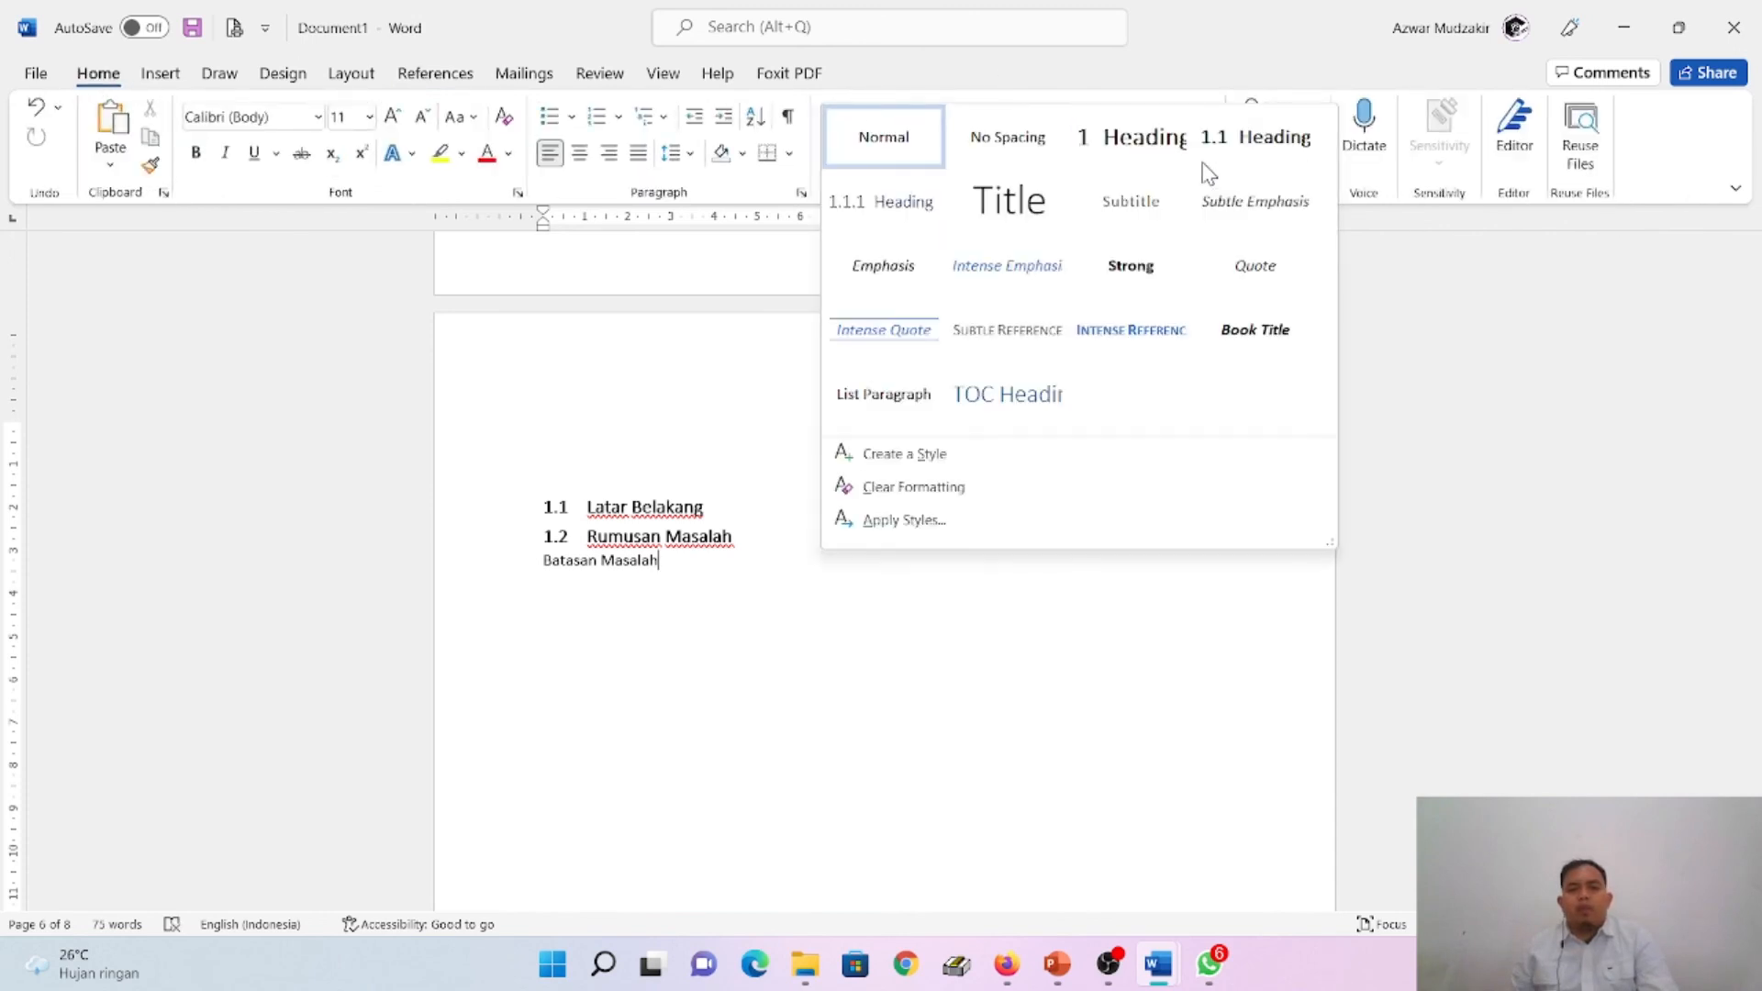
click(1259, 156)
- Update the entire table of contents under DAFTAR ISI to include the added sub-chapter
drag(1753, 675, 1753, 434)
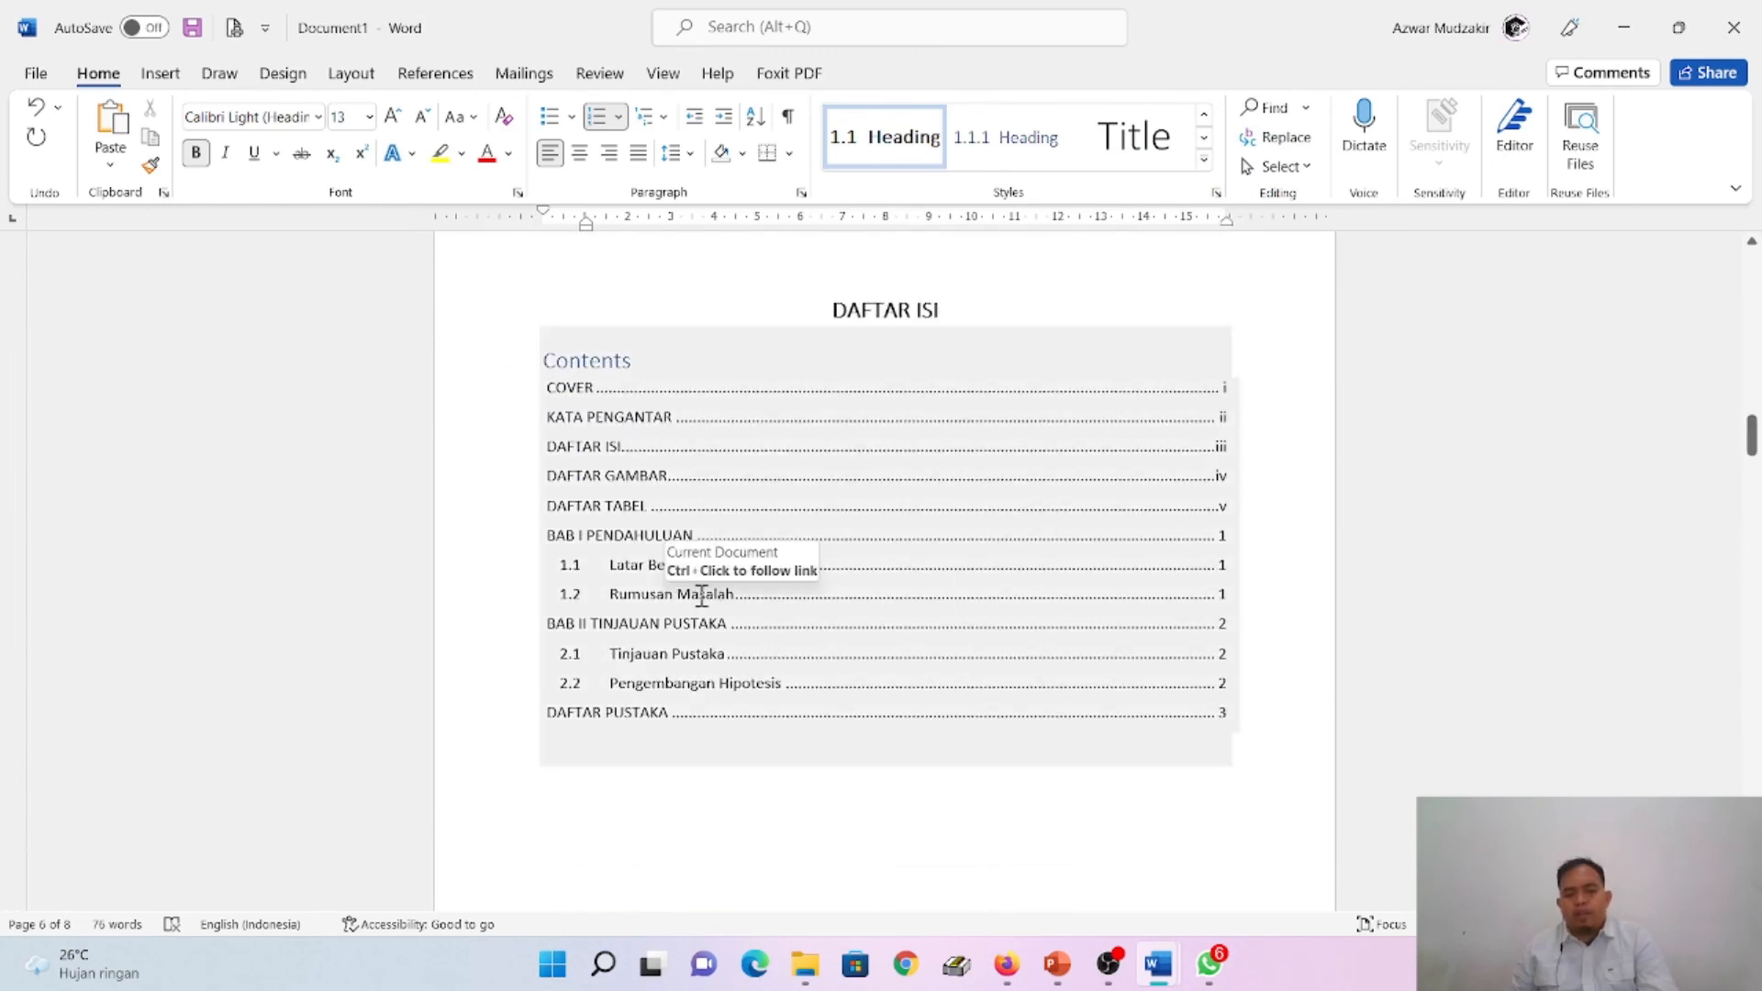
click(584, 360)
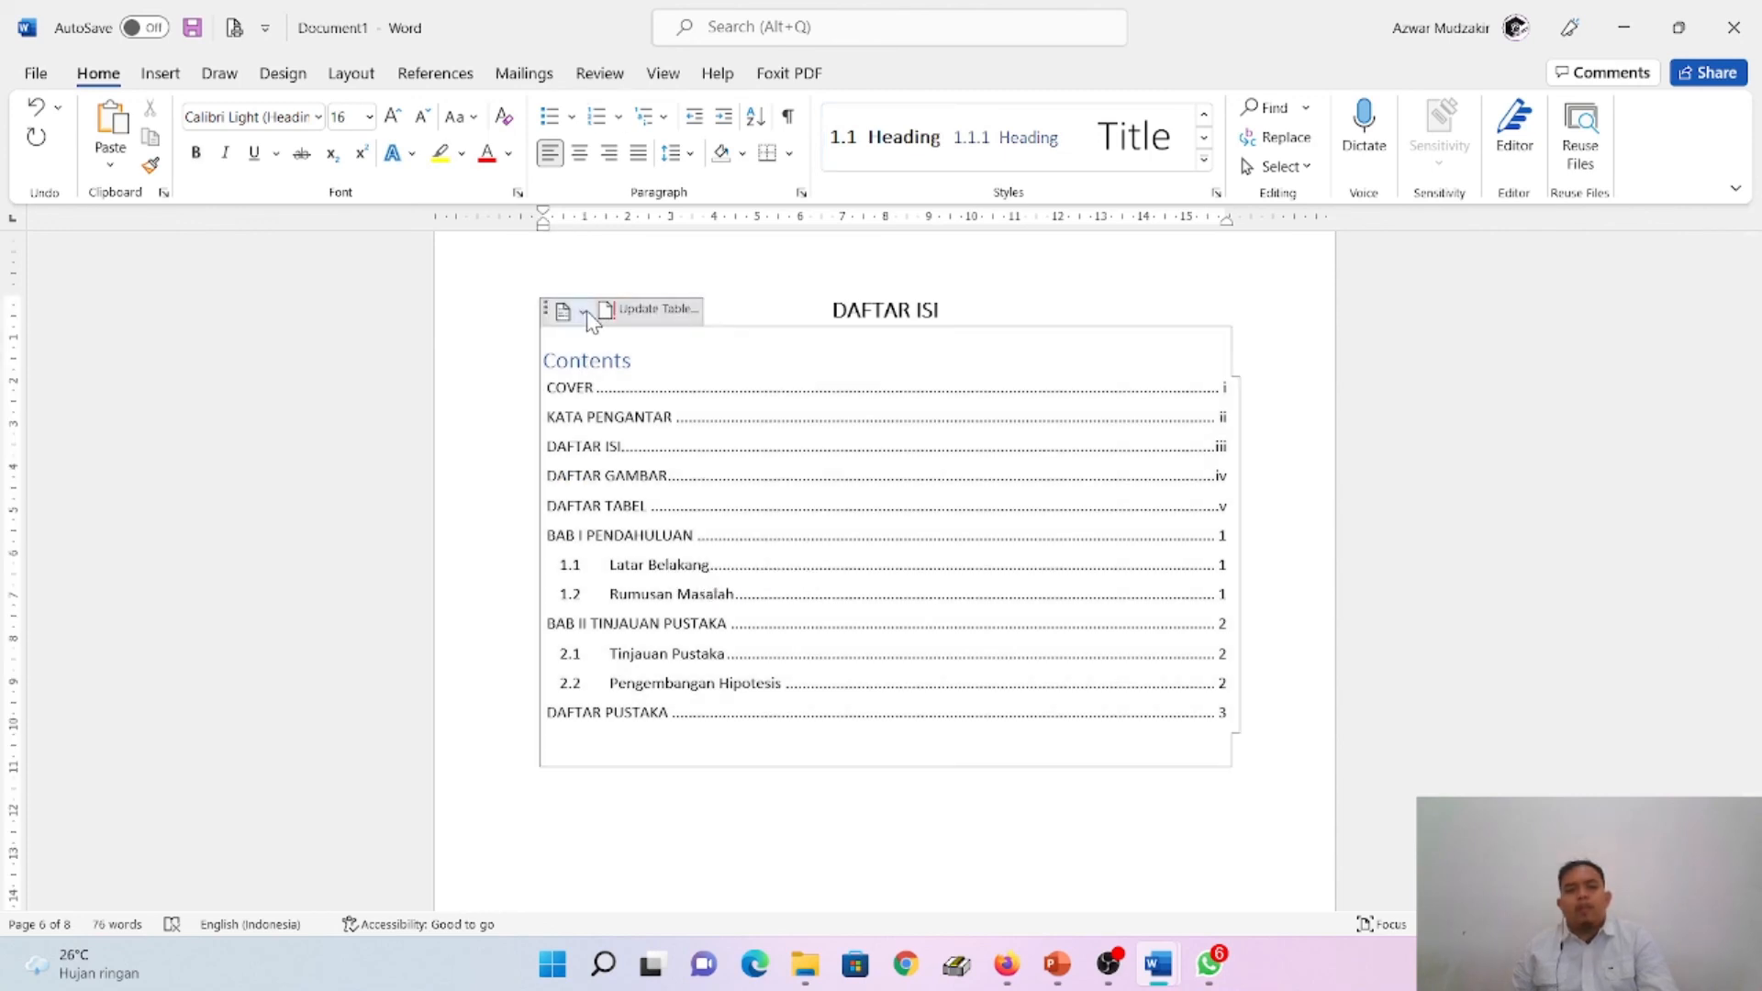
click(654, 310)
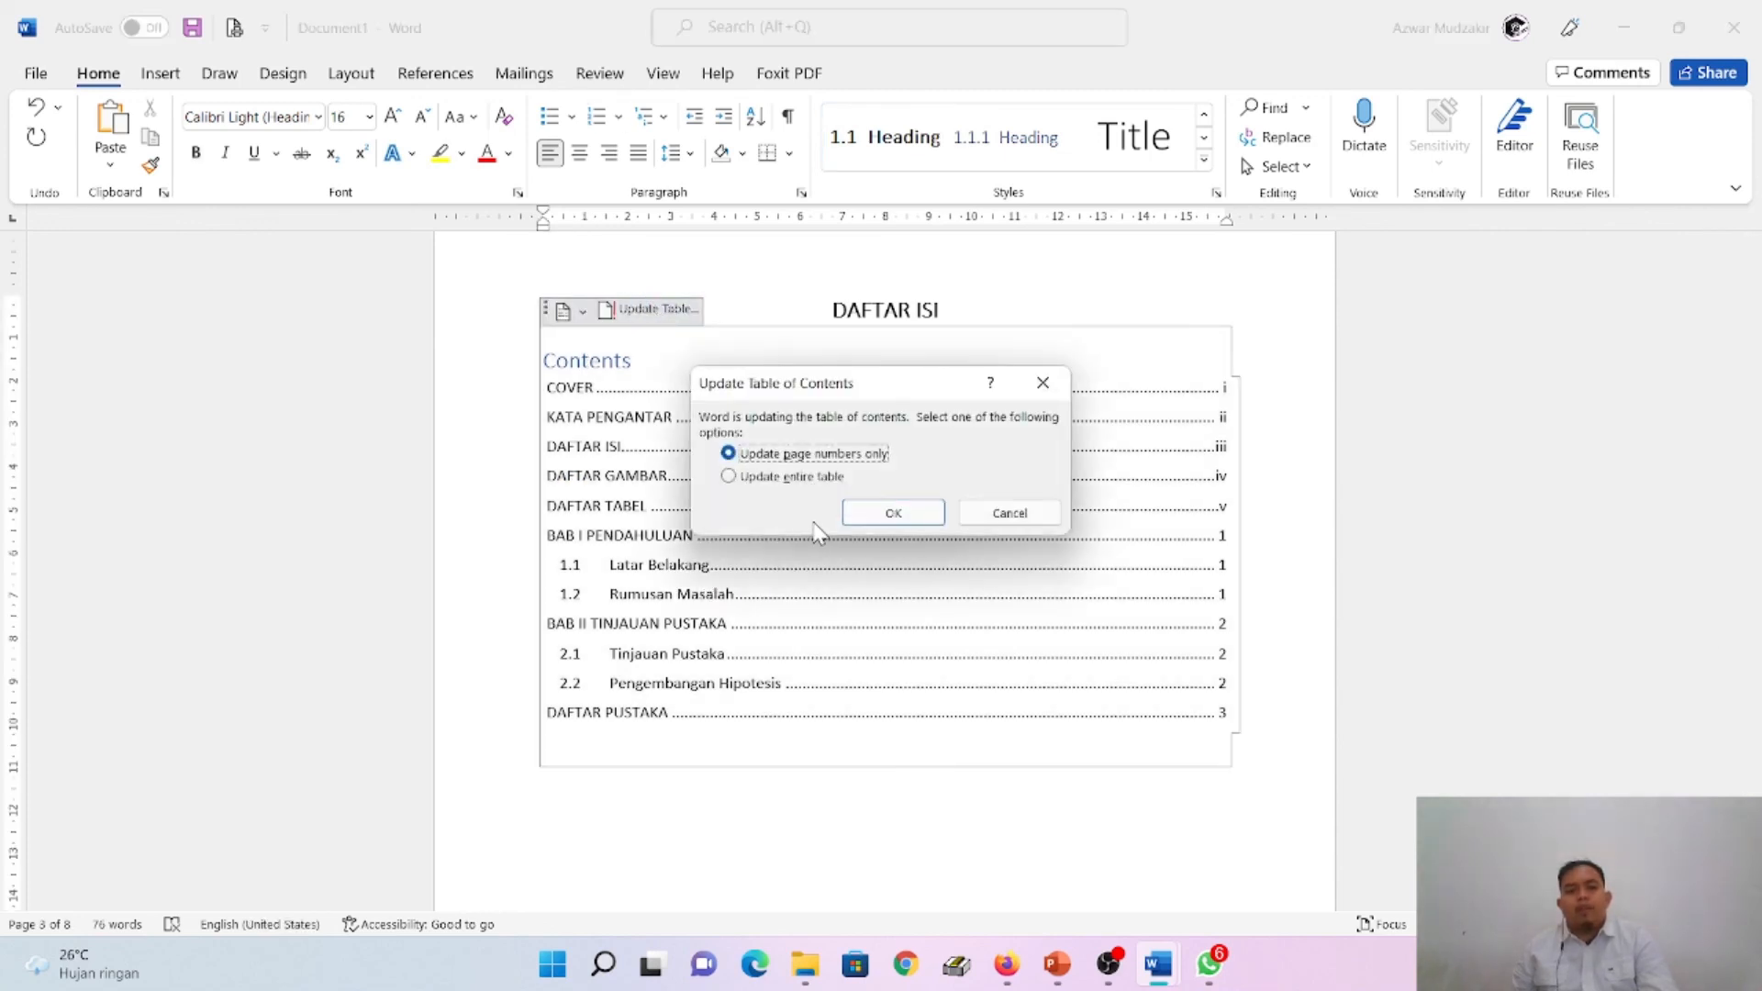
click(769, 479)
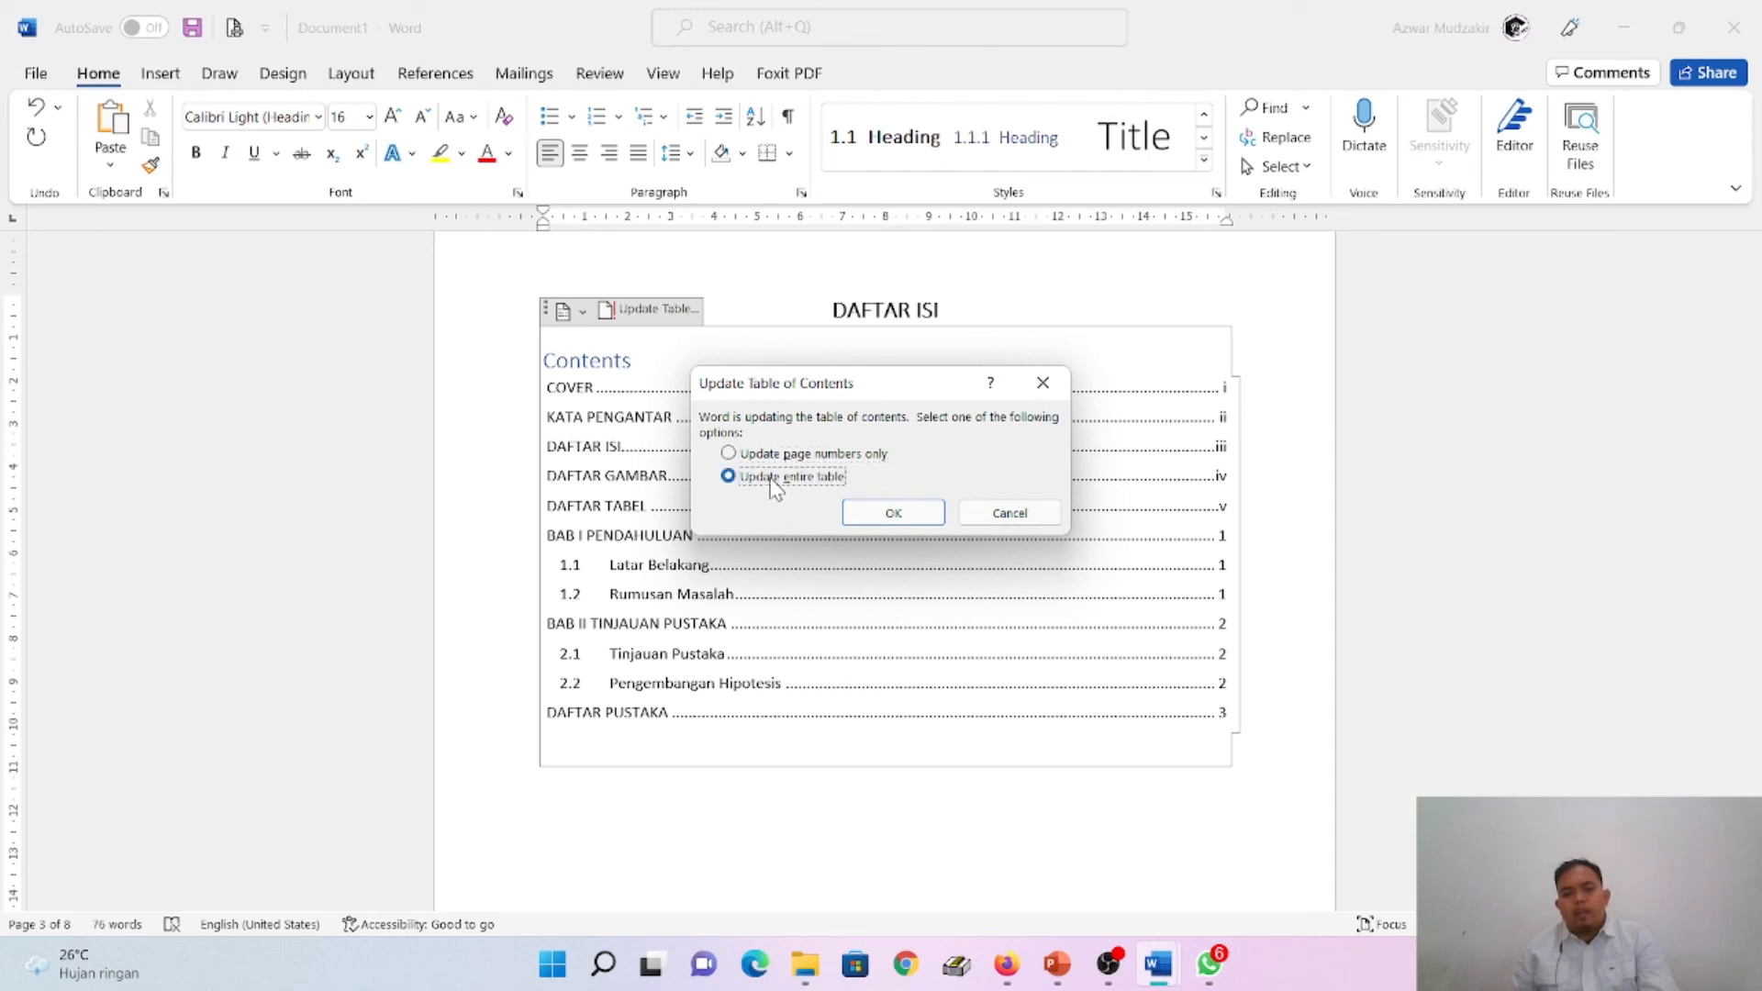
click(895, 515)
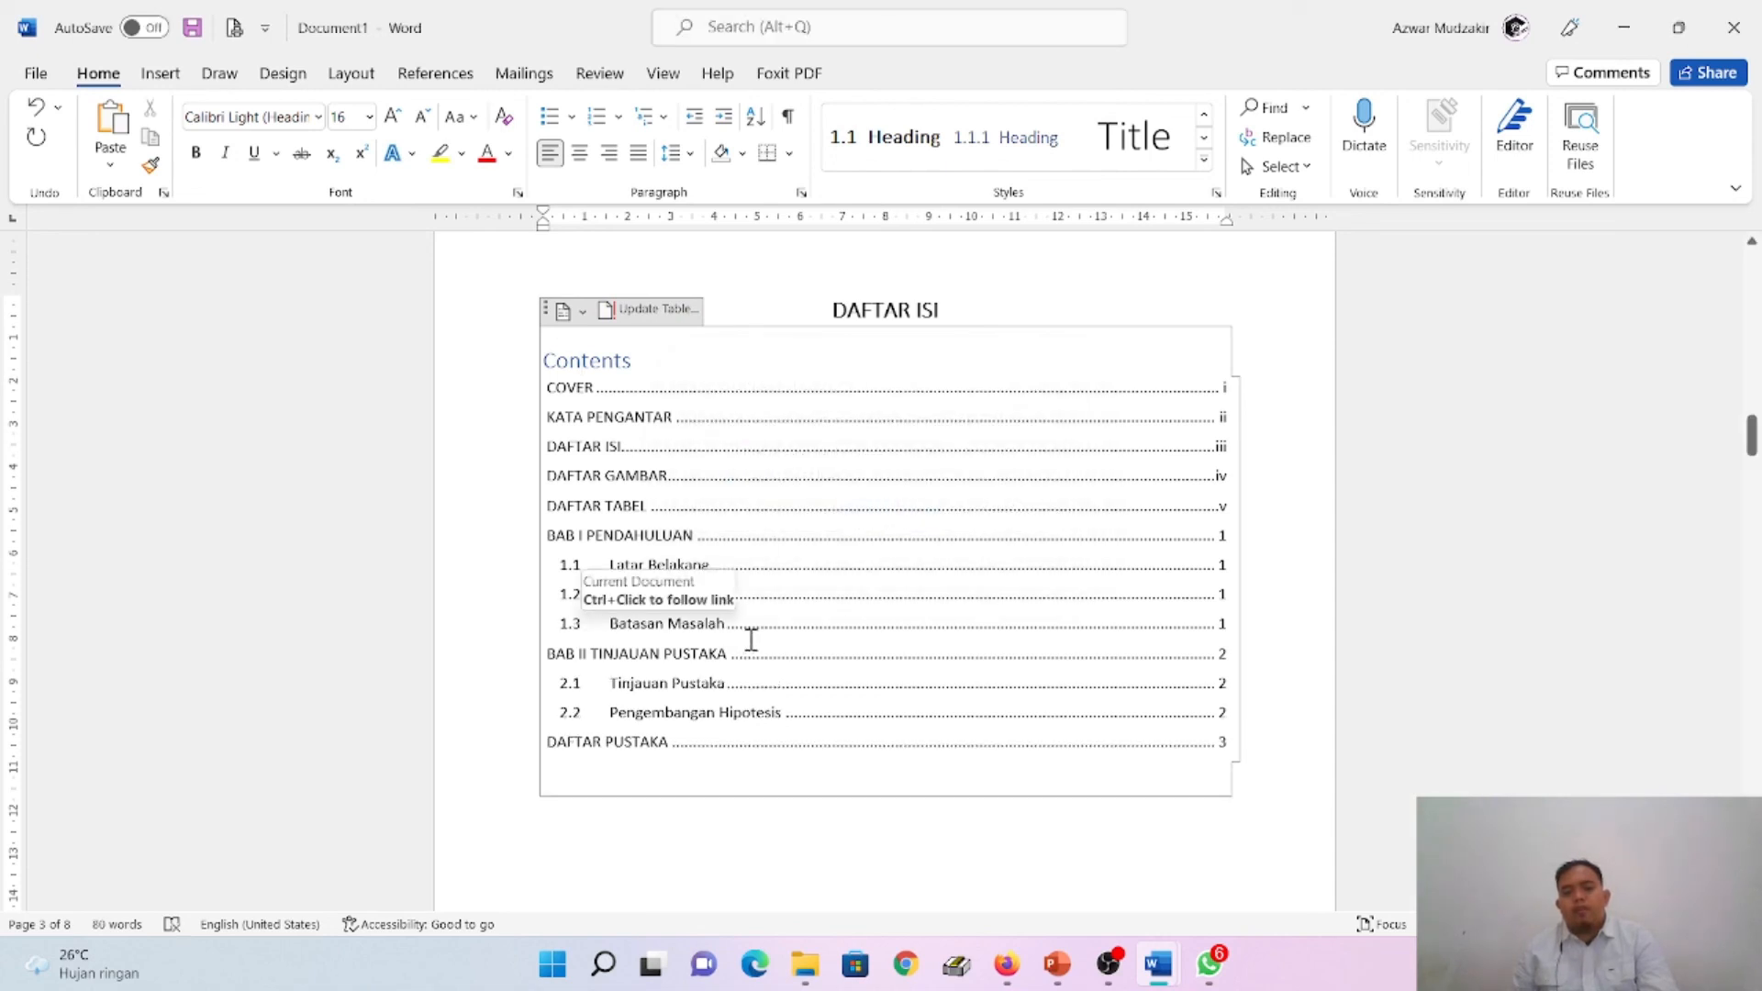
- Reopen the update options for the table of contents under DAFTAR ISI
click(659, 310)
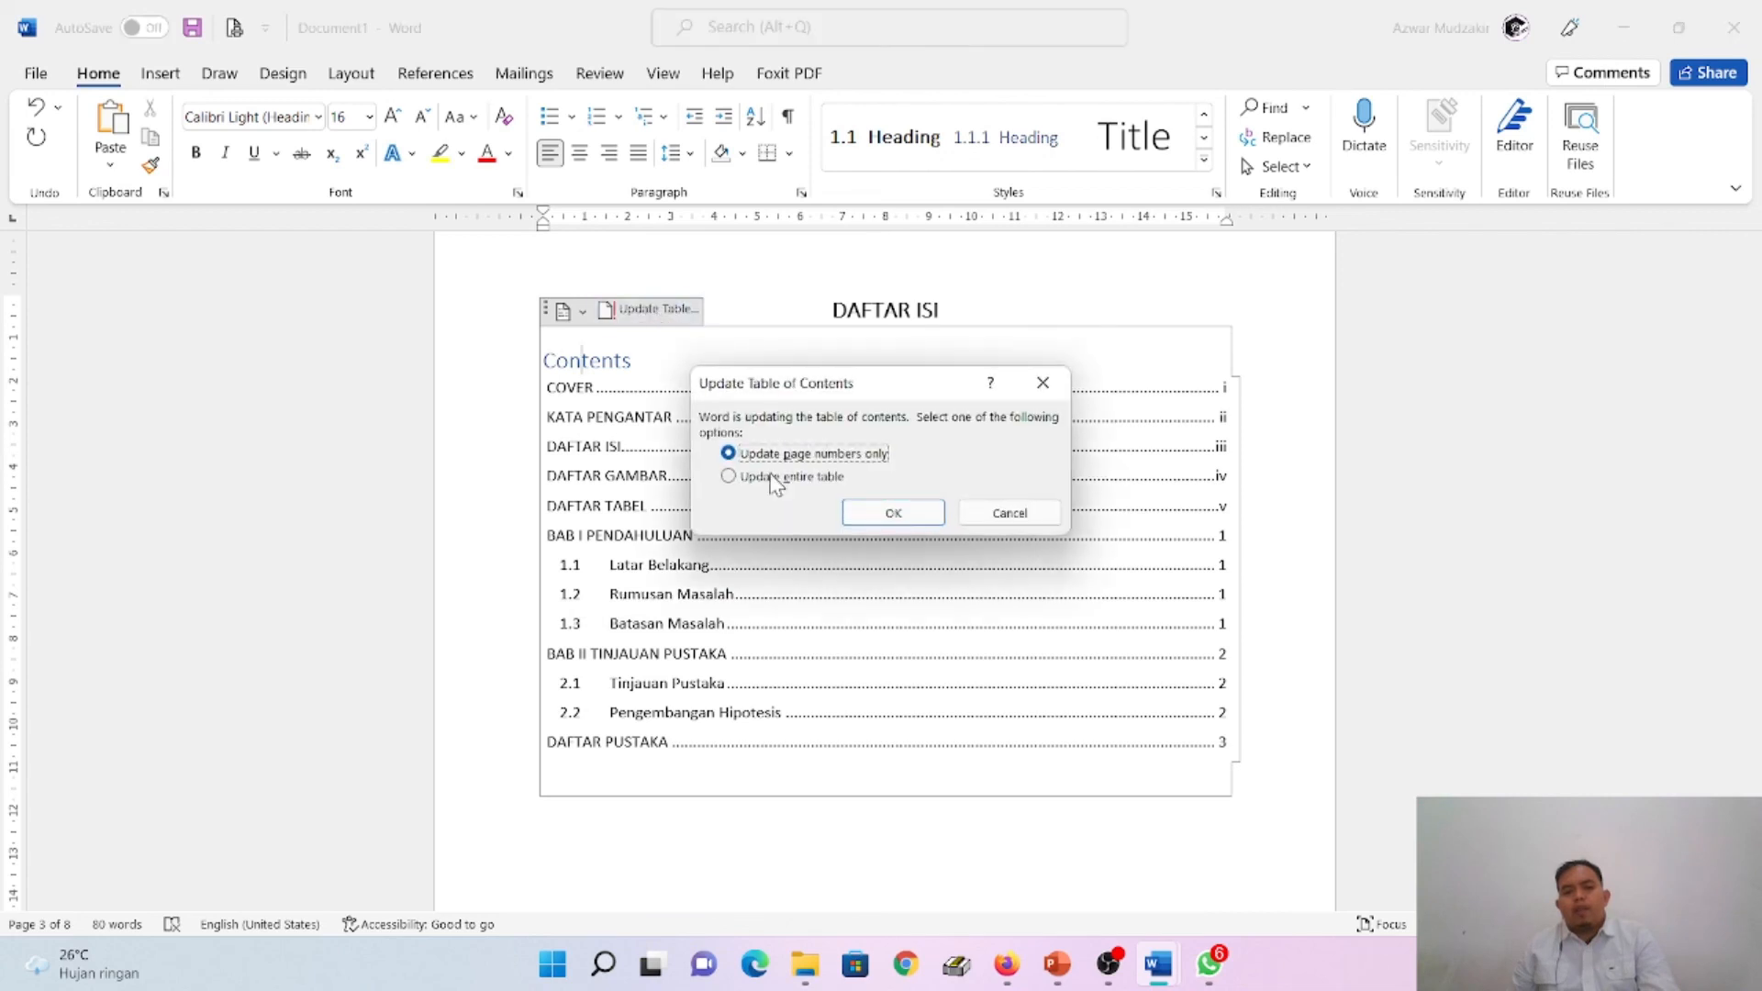
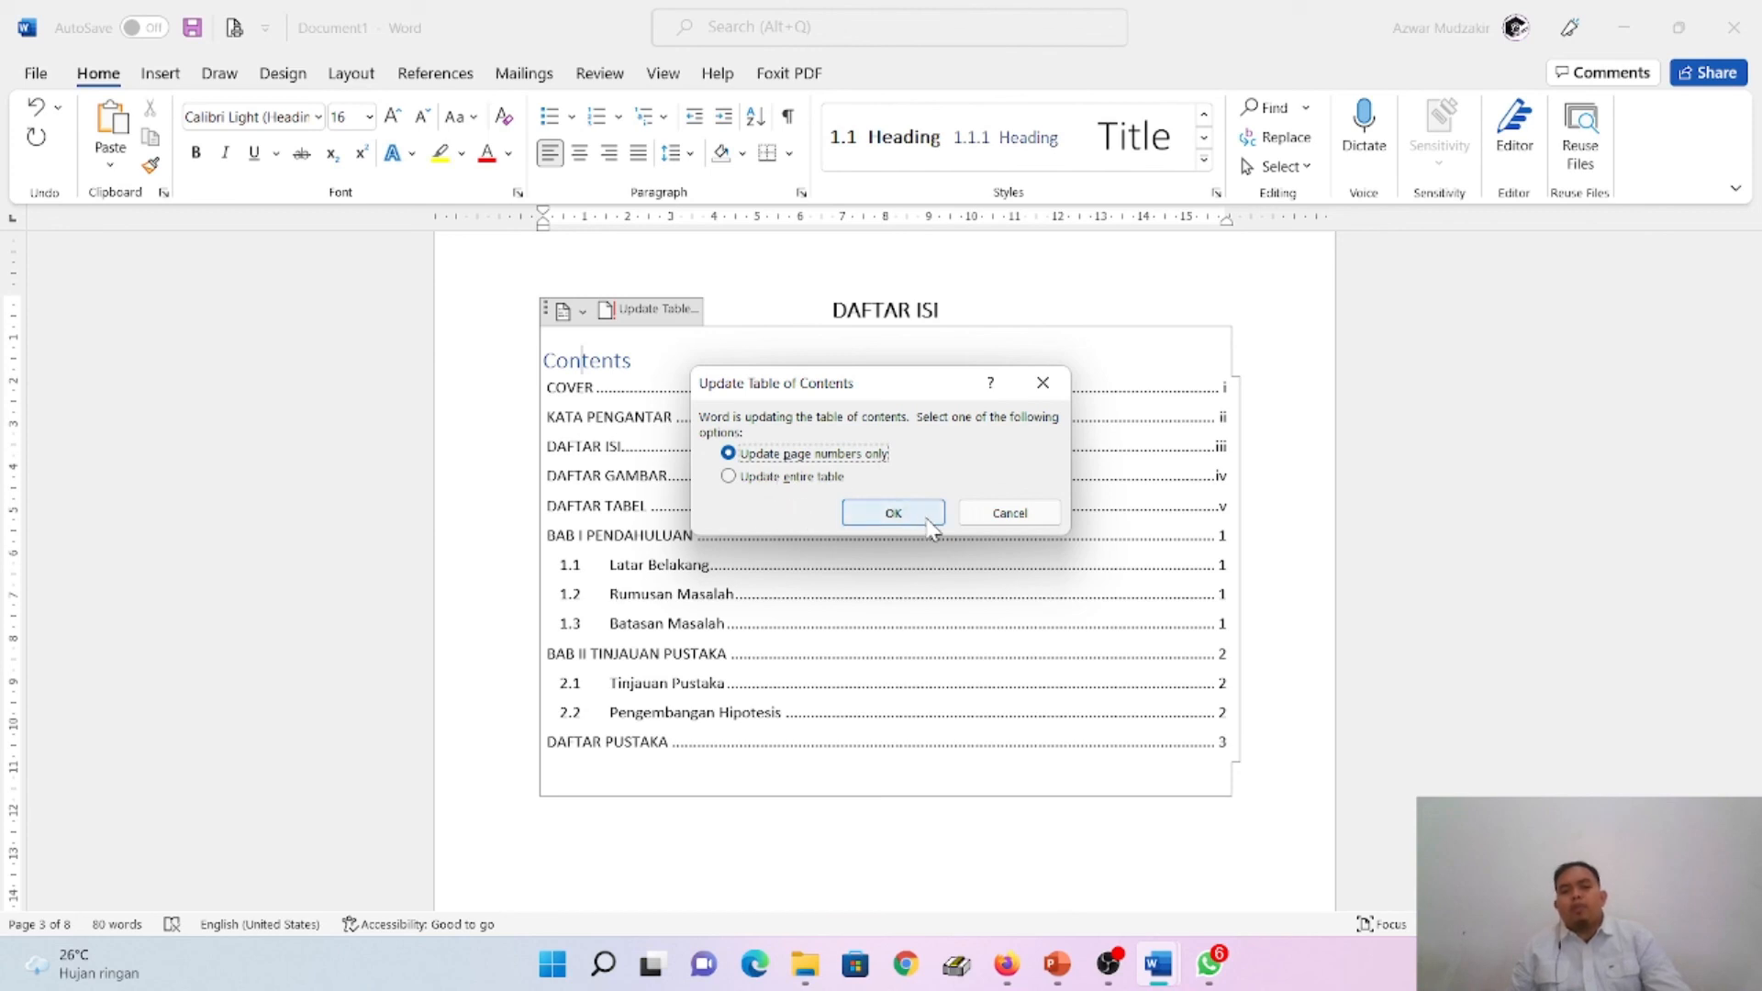
- Update only the page numbers of the table of contents under DAFTAR ISI and check its entries
click(929, 520)
scroll(873, 759, down, 5)
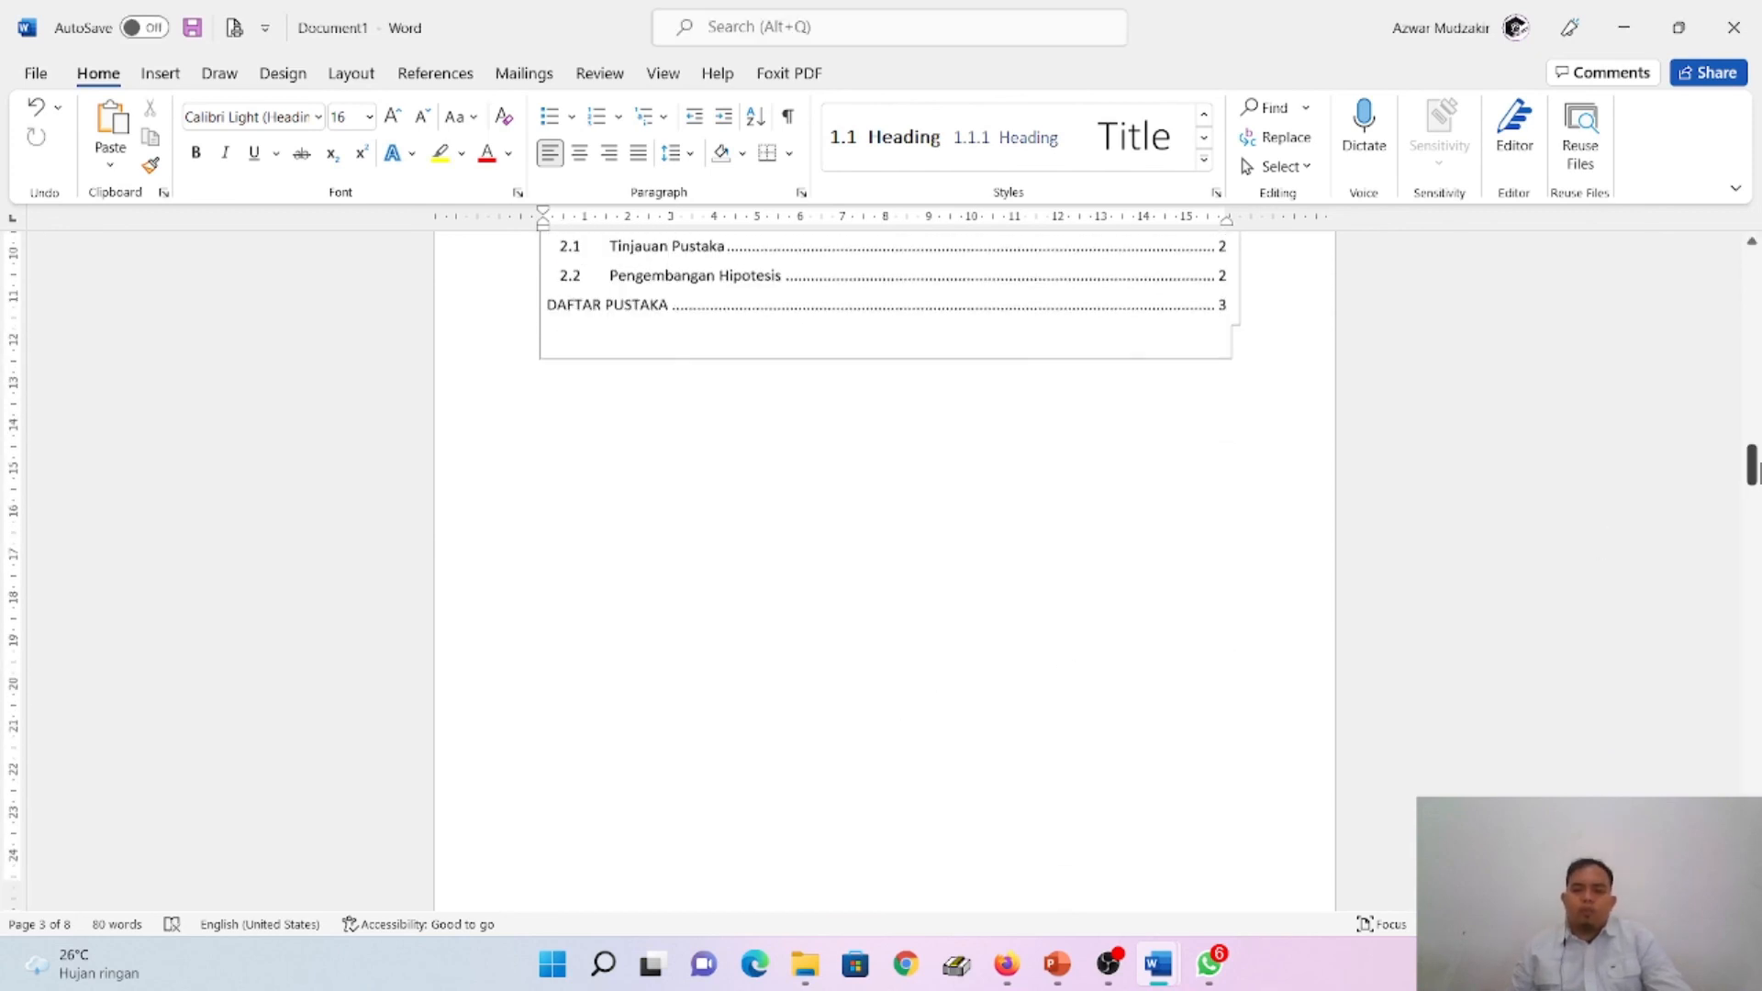
mouse_move(1752, 470)
mouse_down()
mouse_move(1753, 420)
mouse_move(1753, 498)
mouse_move(1753, 269)
mouse_move(1753, 679)
mouse_move(1753, 319)
mouse_move(1753, 479)
mouse_move(1753, 436)
mouse_up()
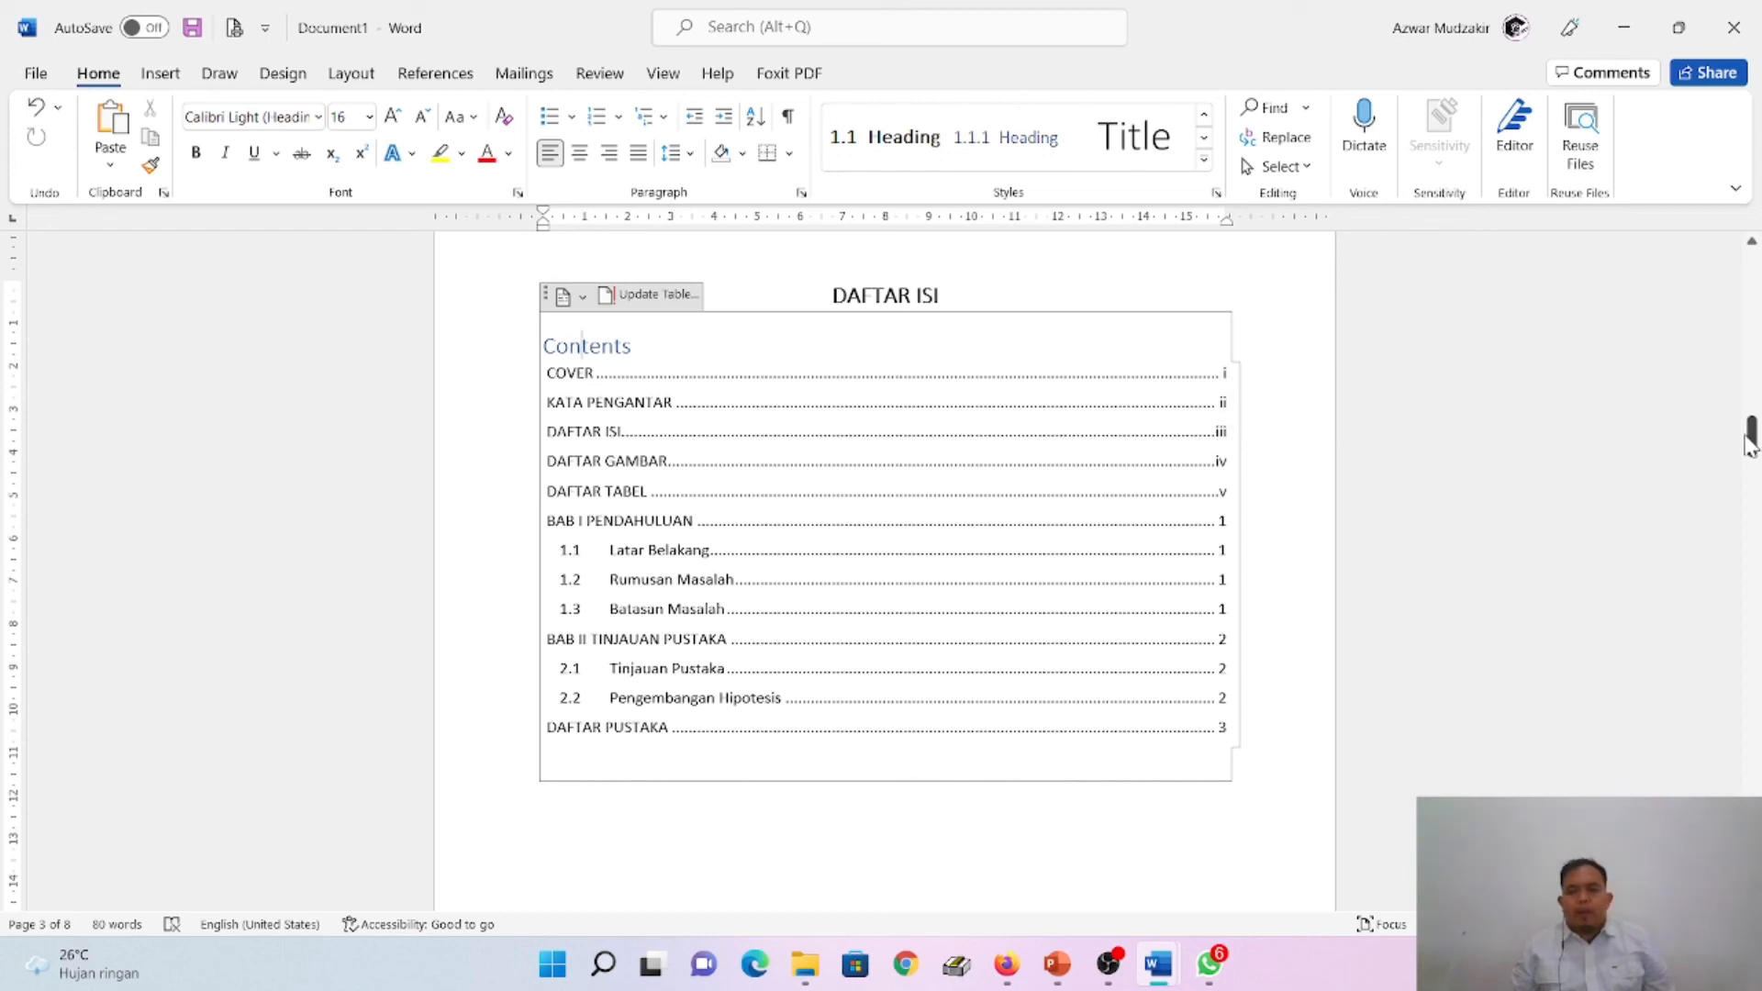
drag(1754, 444, 1756, 346)
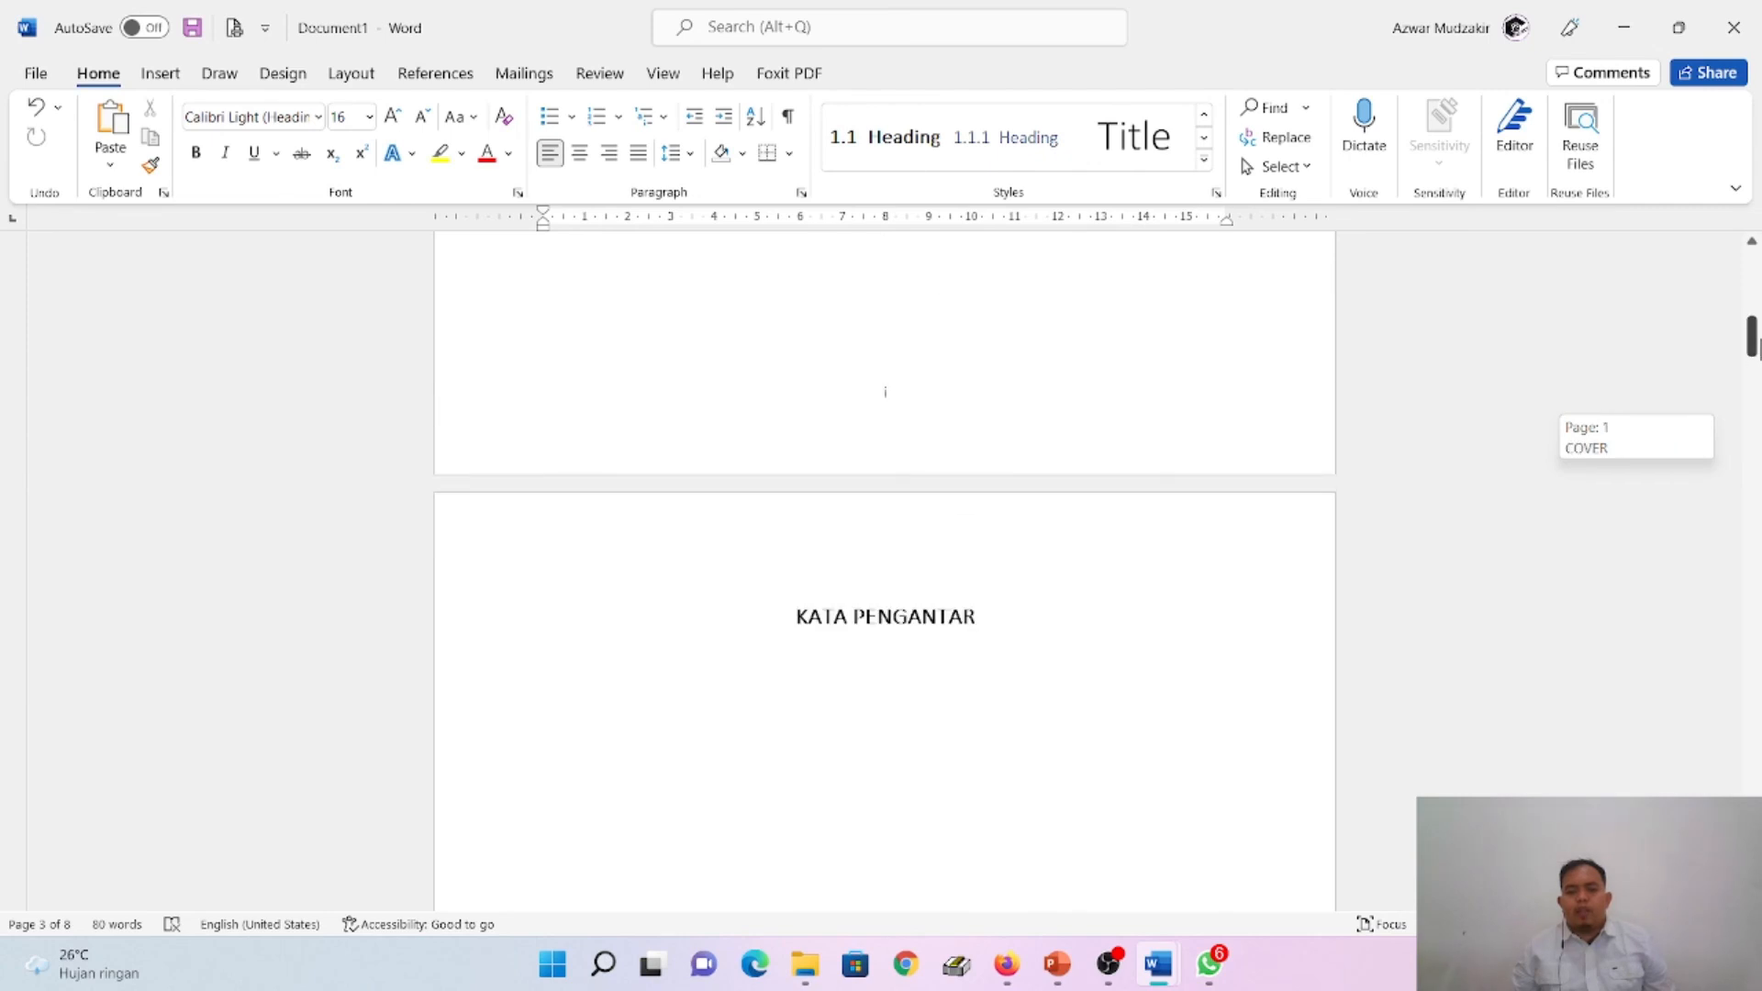
click(1110, 966)
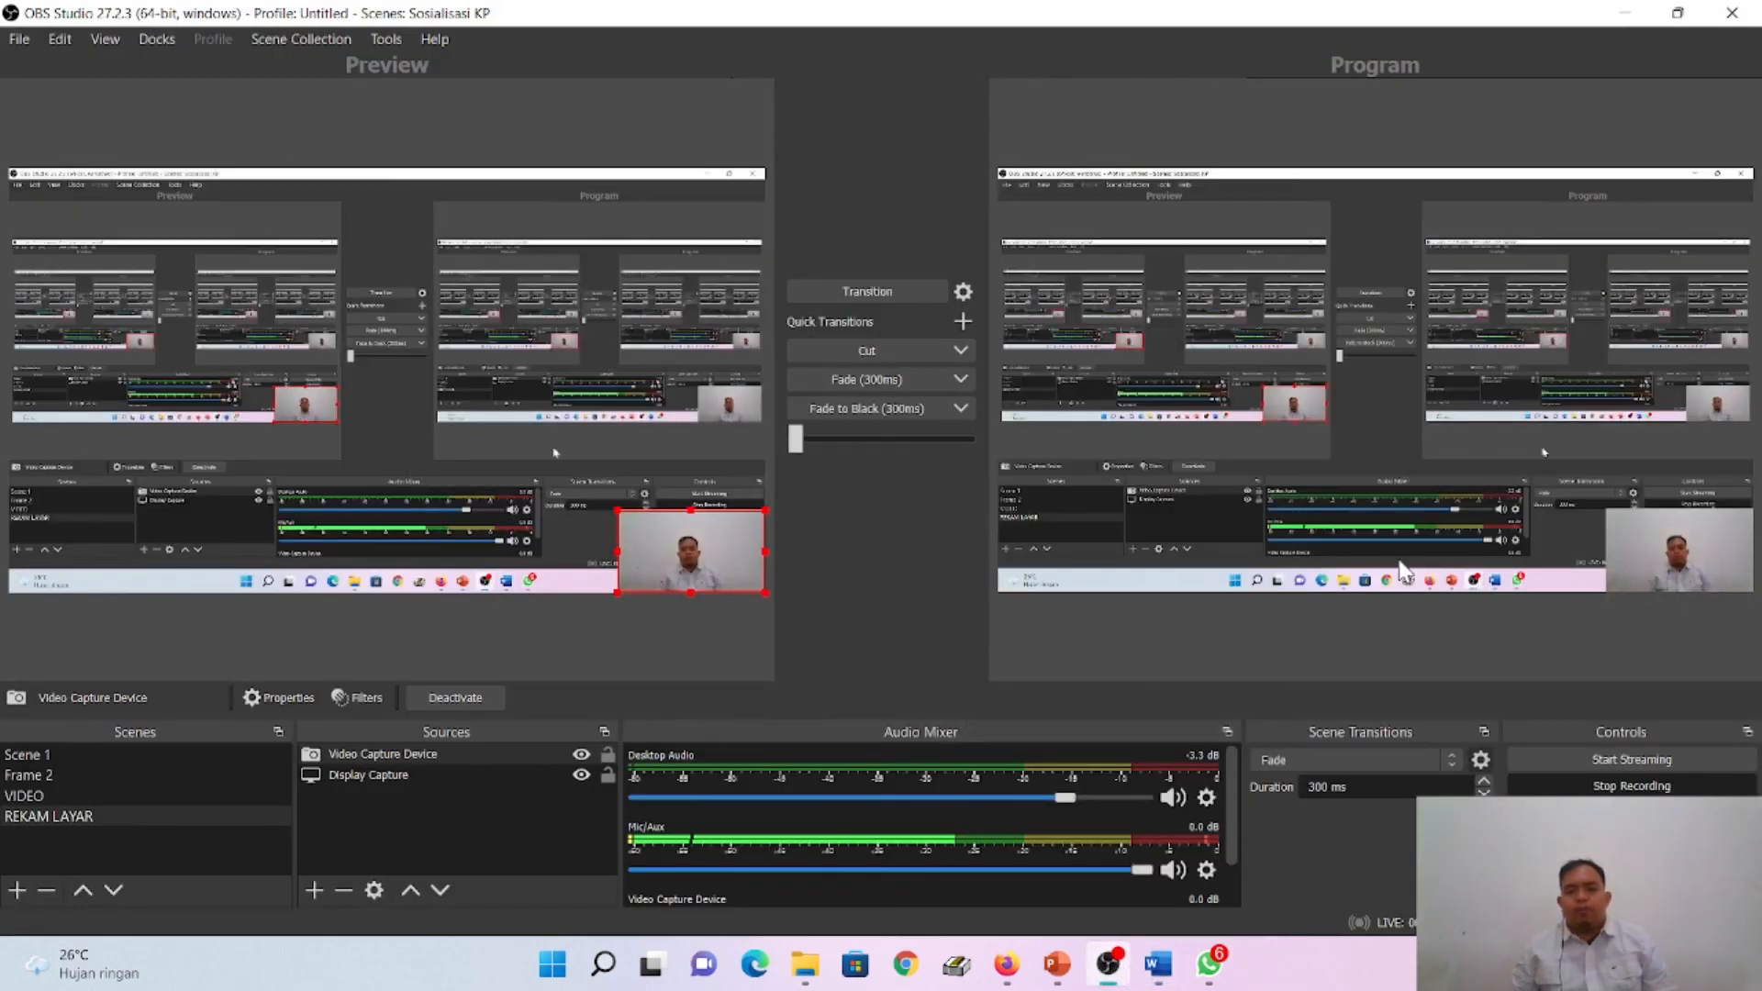